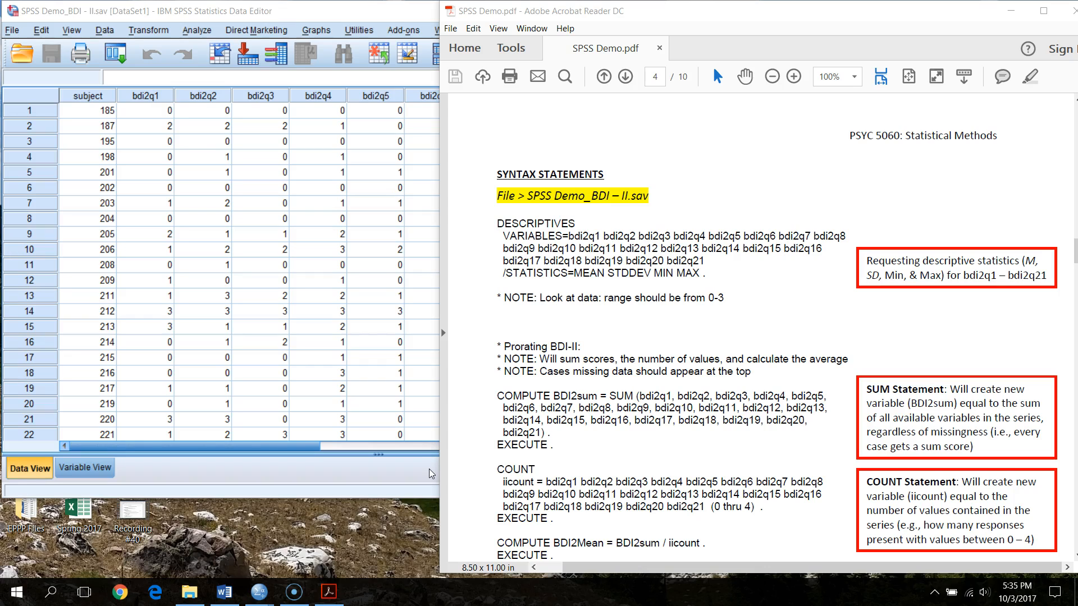
Step: Examine the BDI-II dataset's case values and variable definitions alongside the syntax statements in SPSS Demo.pdf
left_click(786, 12)
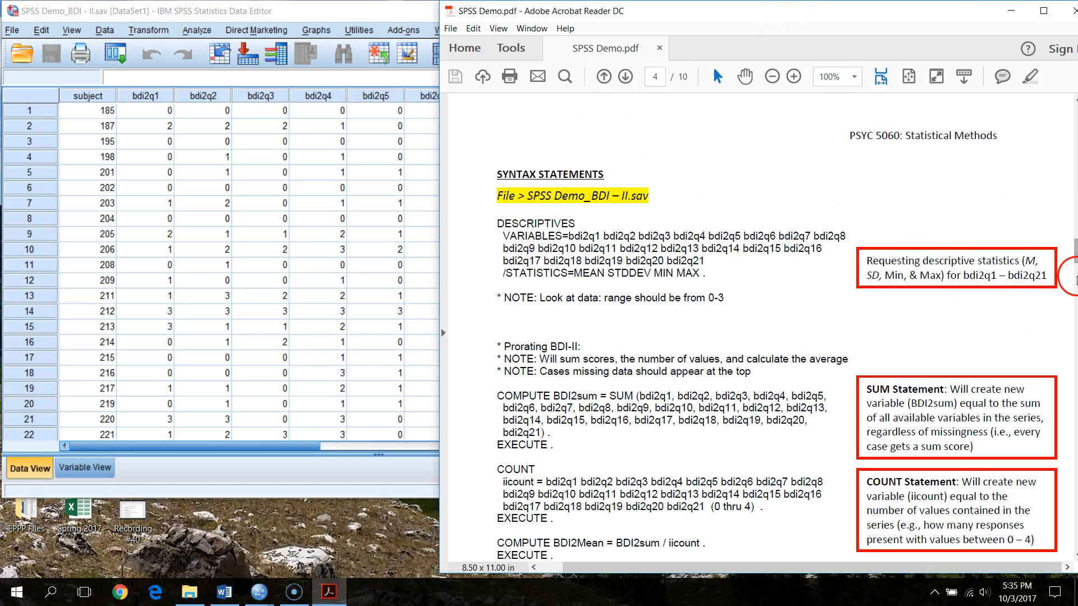
mouse_move(1075, 253)
left_mouse_down()
mouse_move(1073, 115)
mouse_move(1073, 253)
left_mouse_up()
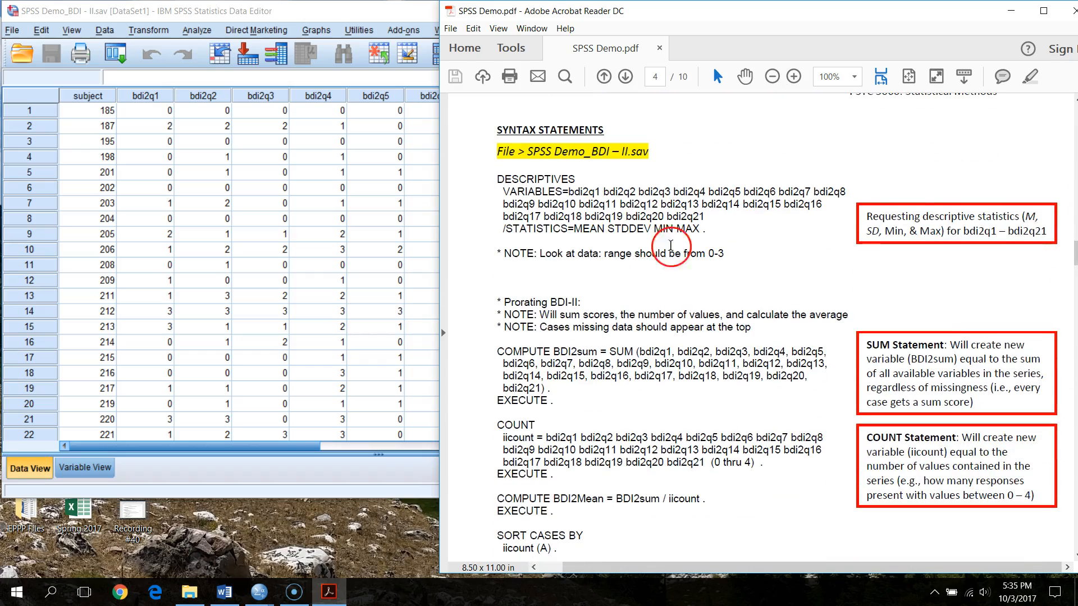
left_click(337, 18)
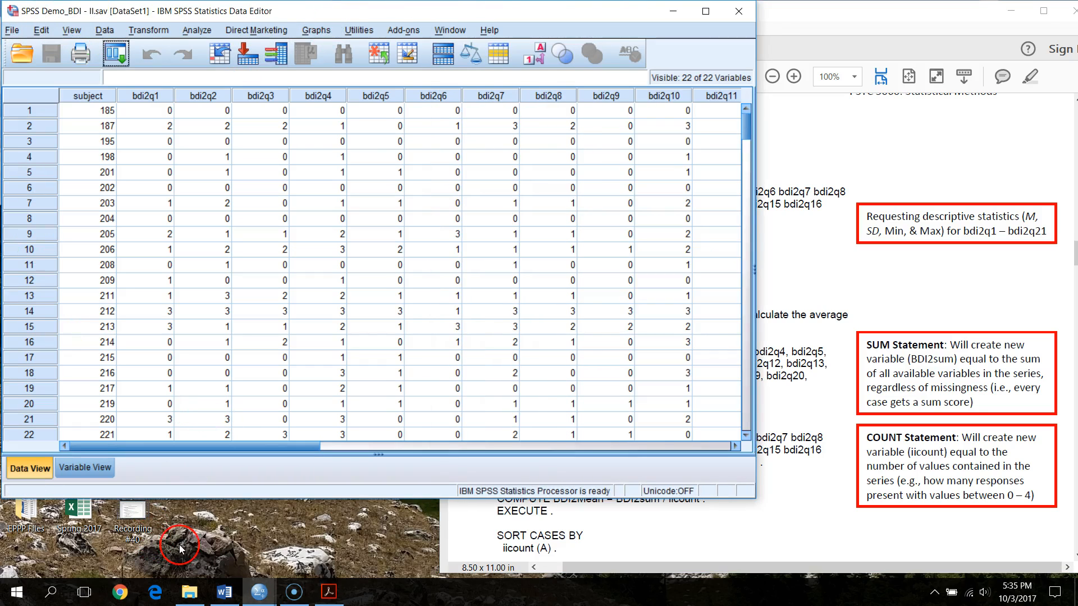
left_click(797, 21)
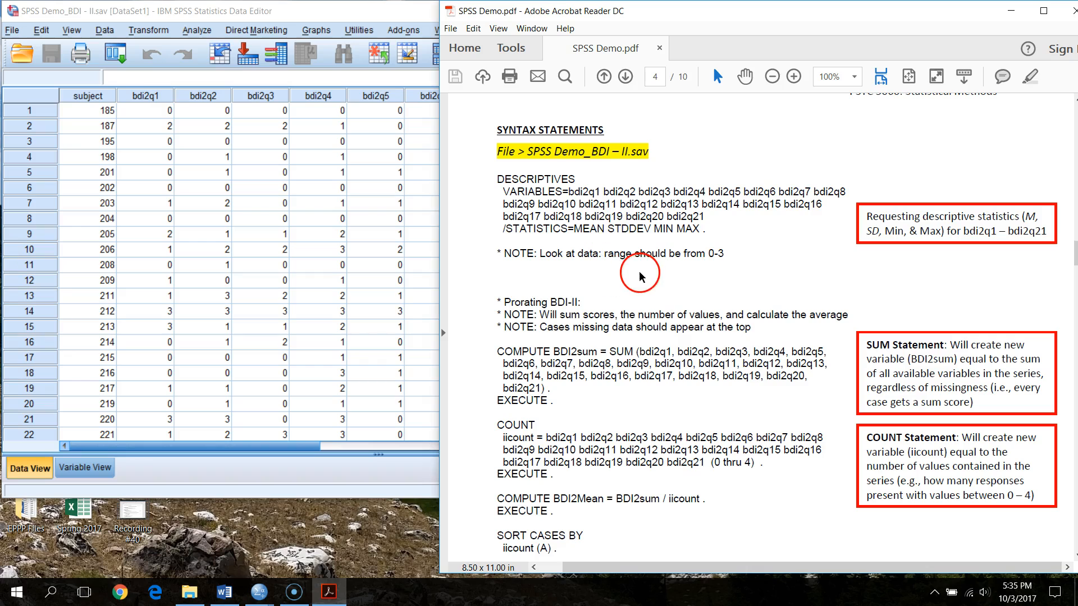
left_click(312, 11)
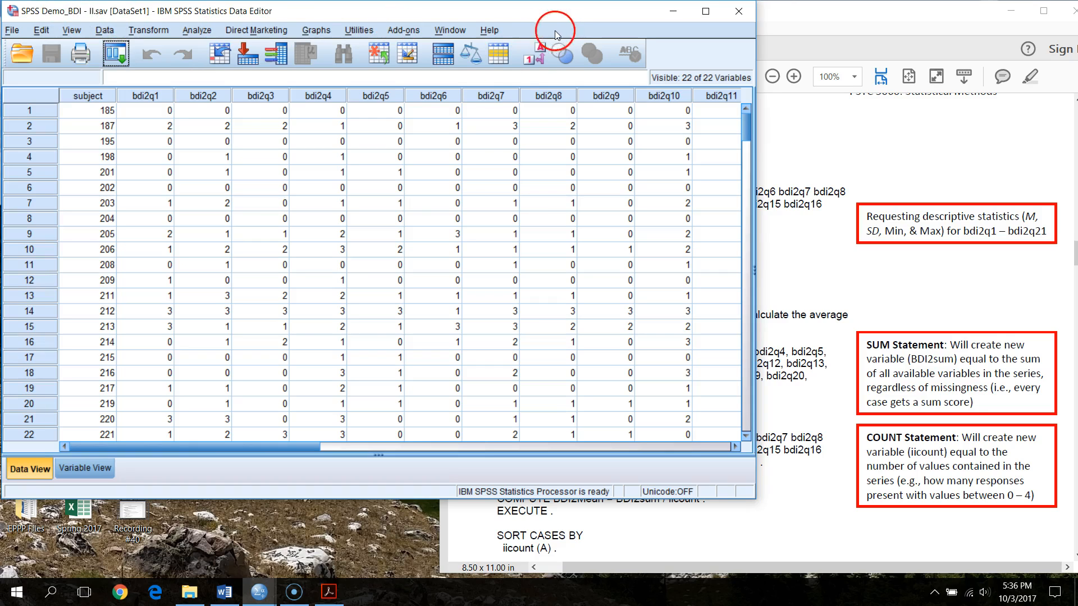
left_click(94, 469)
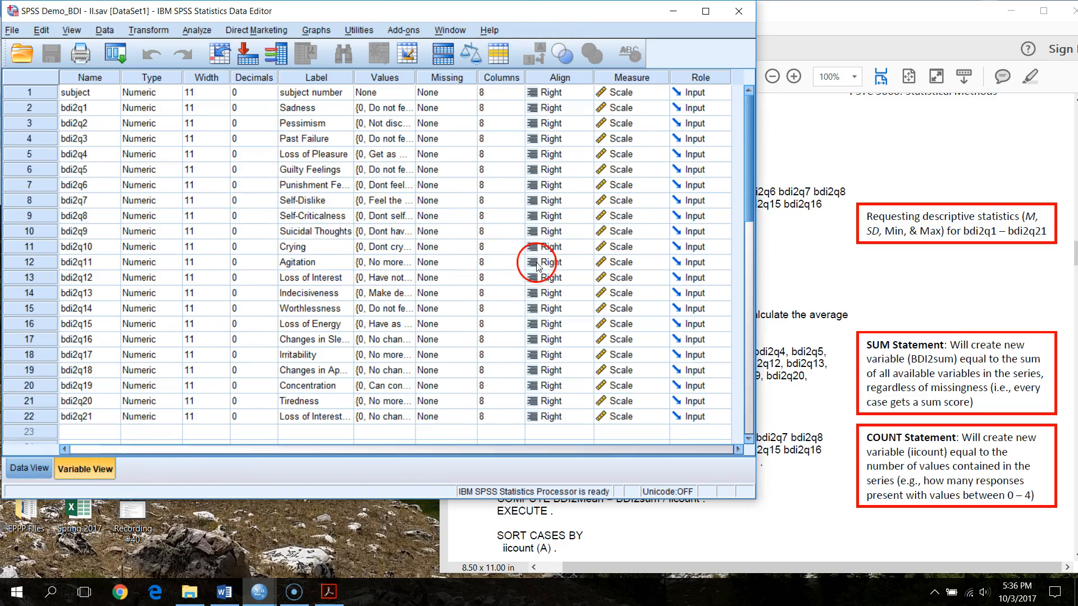
left_click_drag(748, 149, 763, 120)
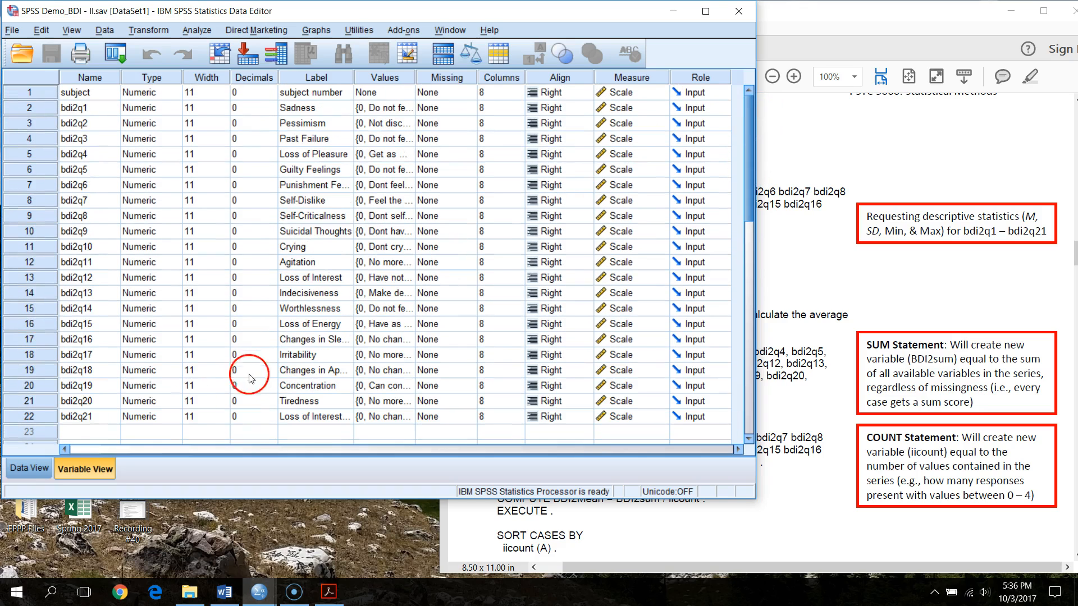
left_click(29, 468)
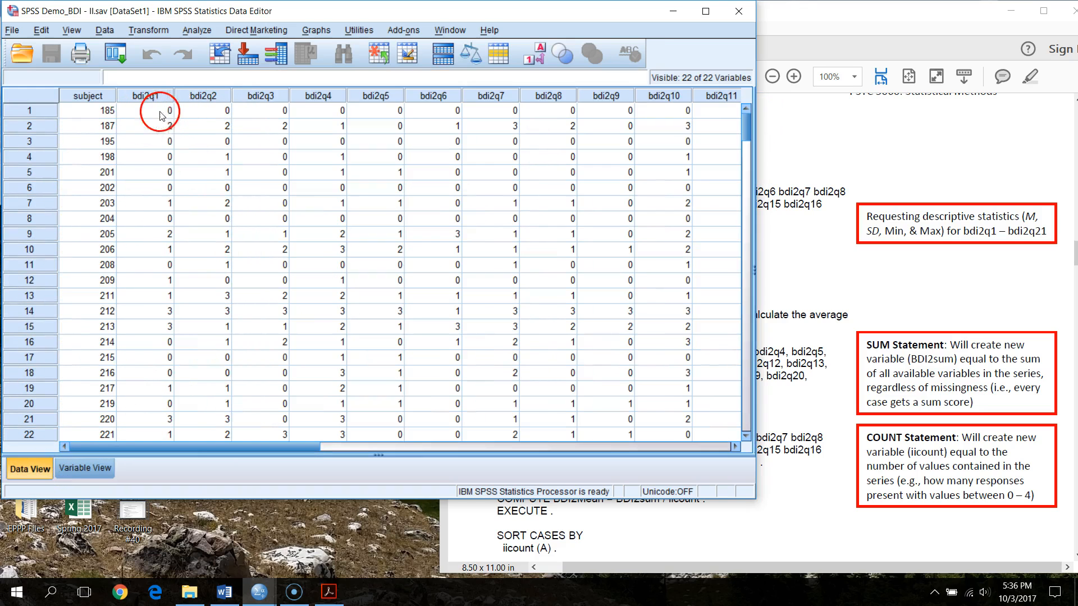
Step: Read the DESCRIPTIVES syntax for bdi2q1 to bdi2q21 and its range note in SPSS Demo.pdf
left_click(859, 54)
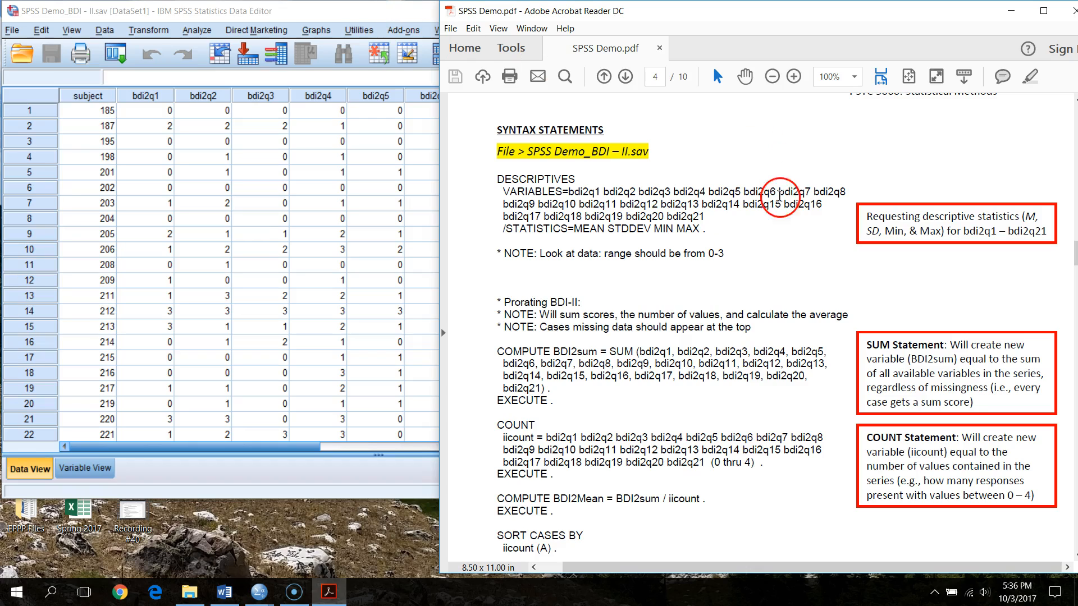
left_click_drag(496, 180, 741, 256)
left_click(933, 269)
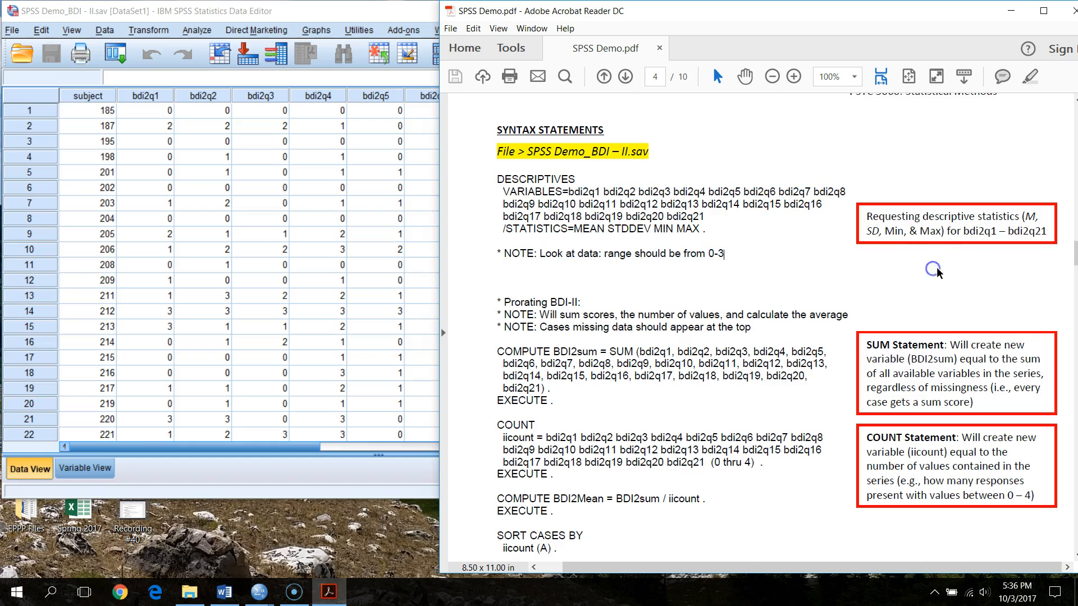
left_click_drag(497, 254, 725, 255)
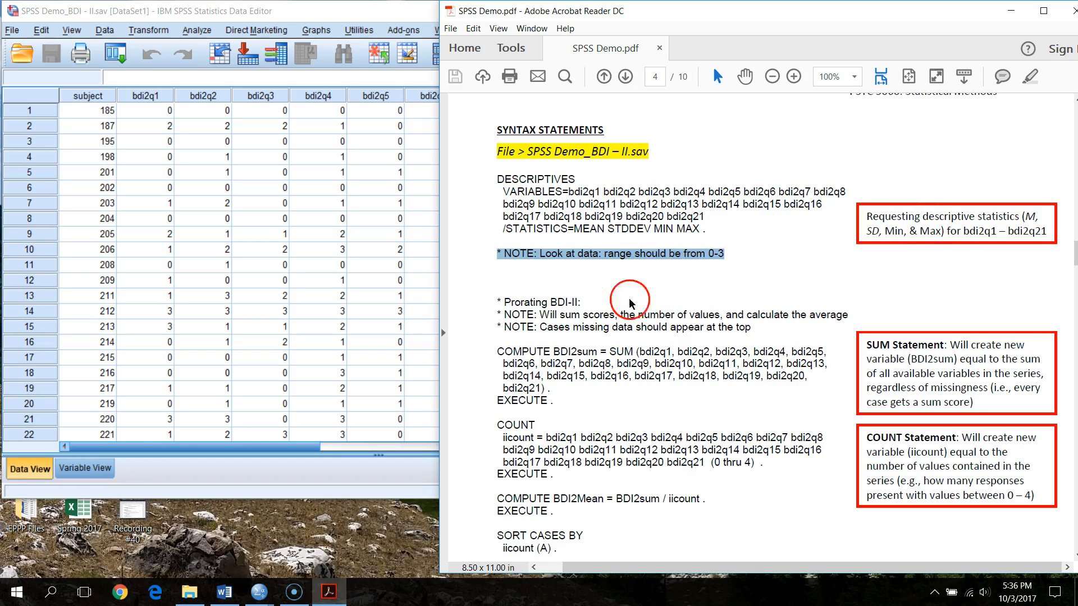
left_click(728, 265)
left_click(813, 237)
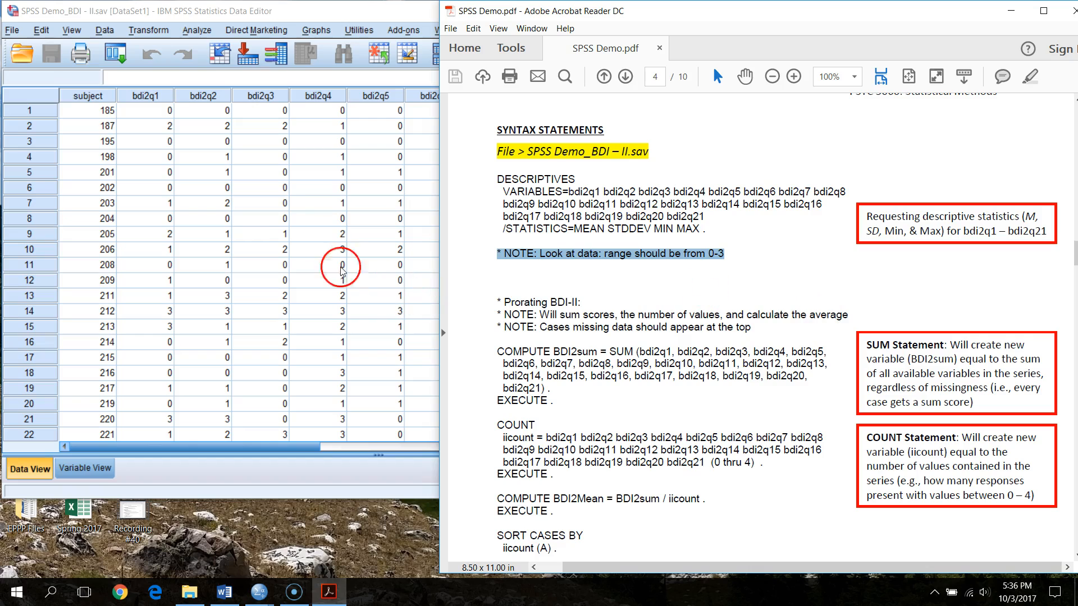
left_click(635, 253)
left_click_drag(498, 178, 724, 227)
left_click(653, 247)
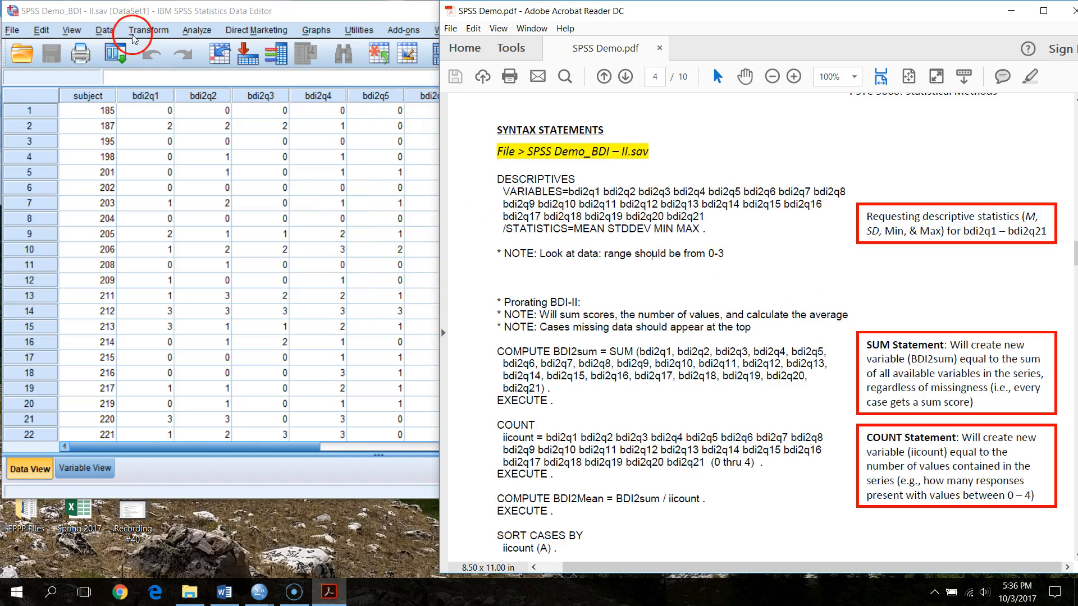
Step: Set up a Descriptives analysis in SPSS for all items from bdi2q1 to bdi2q21 and paste it as syntax
left_click(247, 8)
left_click(198, 31)
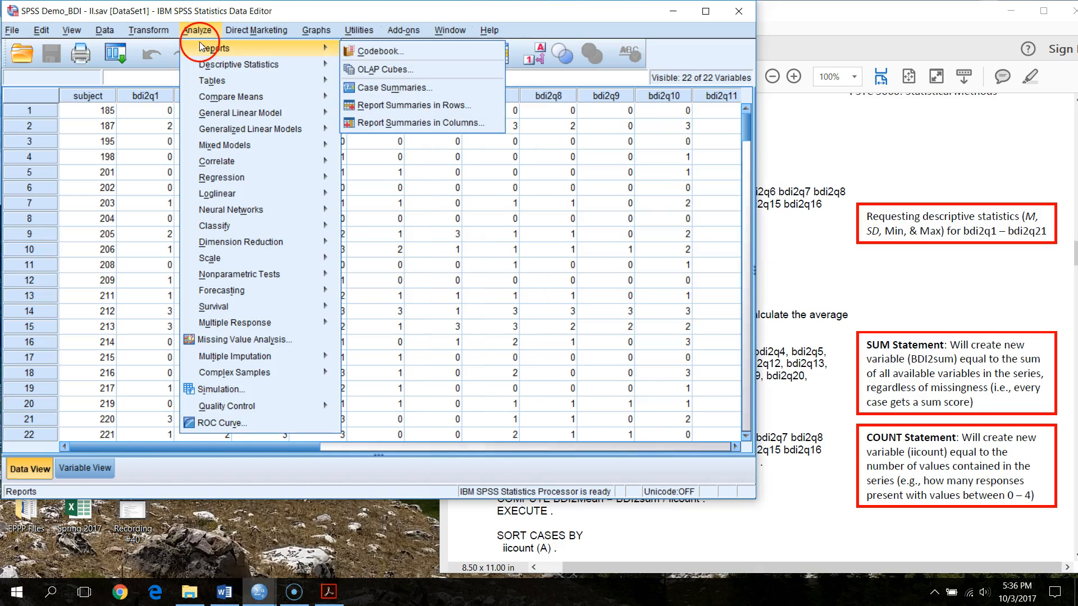
mouse_move(242, 65)
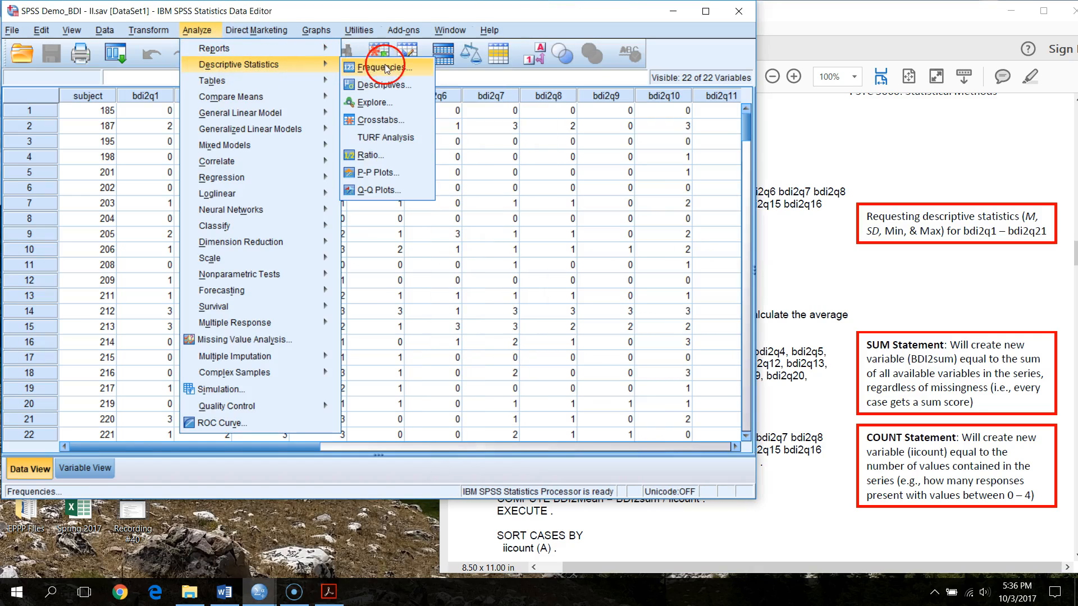
left_click(386, 85)
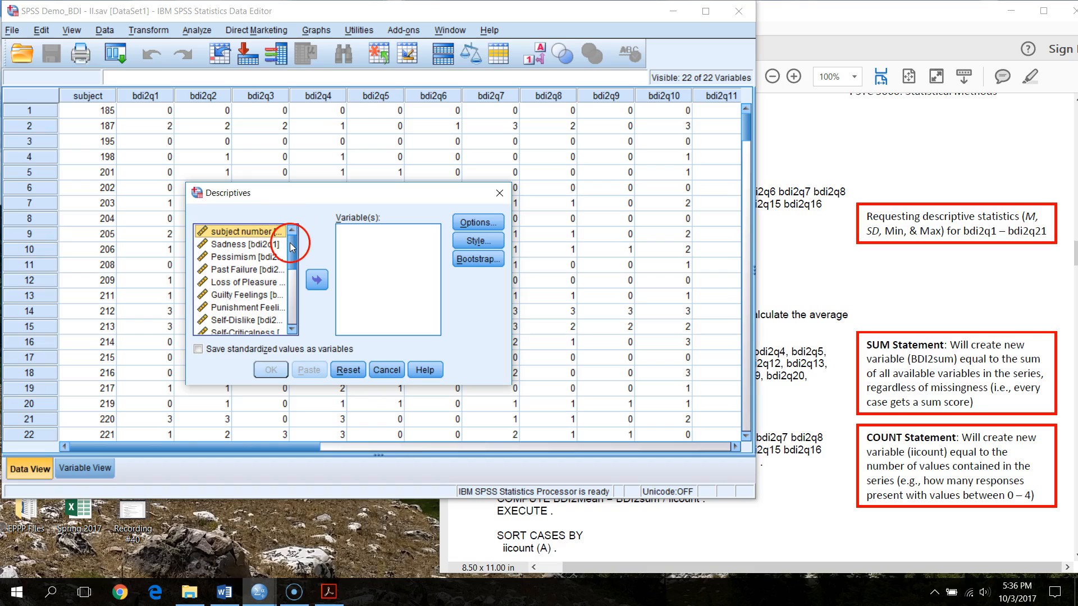
left_click(268, 246)
key("shift+Down")
key("shift+Down")
key("shift+Down")
key("shift+Down")
key("shift+Down")
key("shift+Down")
key("shift+Down")
key("shift+Down")
key("shift+Down")
key("shift+Down")
key("shift+Down")
key("shift+Down")
key("shift+Down")
key("shift+Down")
key("shift+Down")
key("shift+Down")
key("shift+Down")
key("shift+Down")
key("shift+Down")
key("shift+Down")
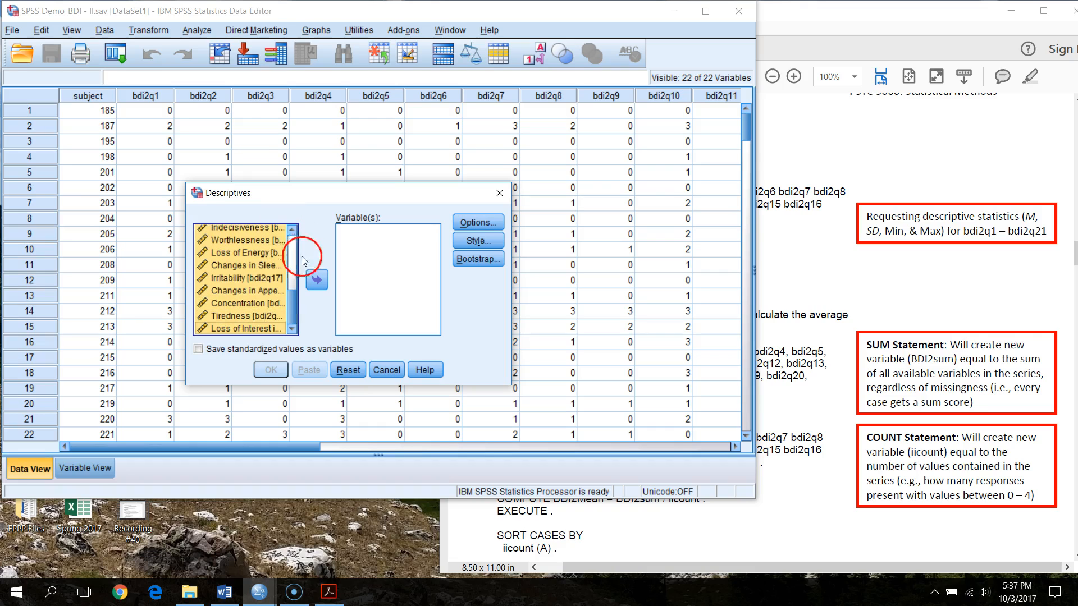
left_click(317, 280)
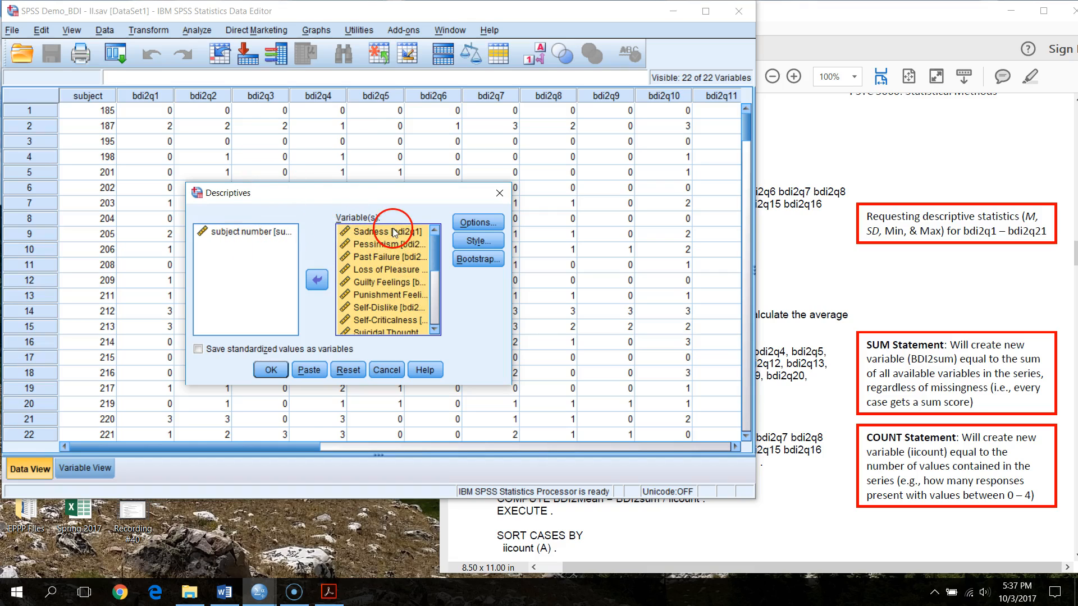
left_click(316, 371)
left_click(316, 372)
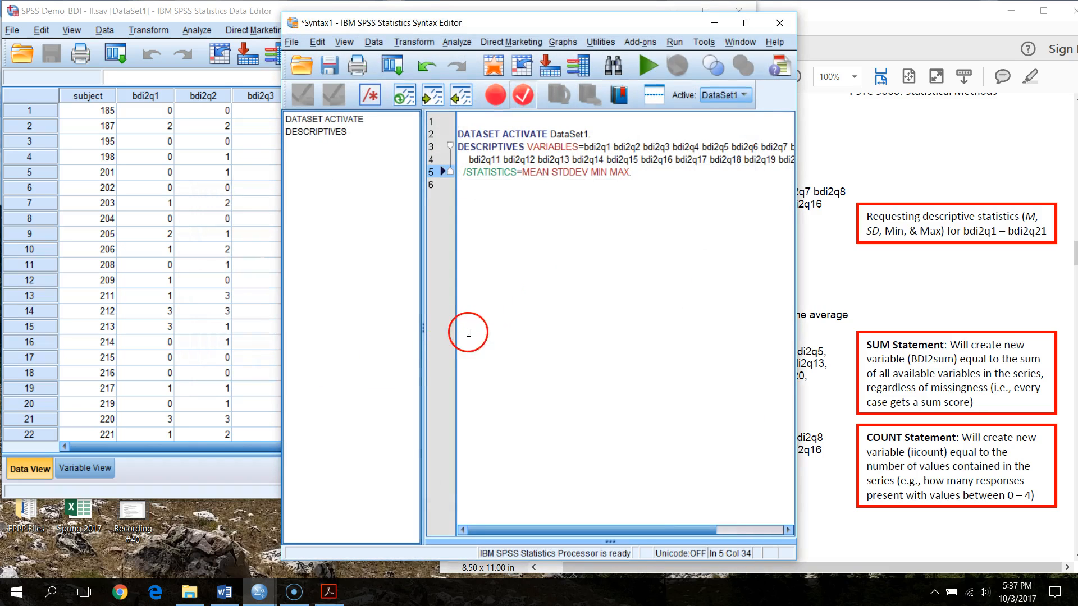
Step: Collapse the Syntax Editor's navigation pane and rearrange the syntax and data windows so the full command is readable
left_click_drag(424, 324, 283, 327)
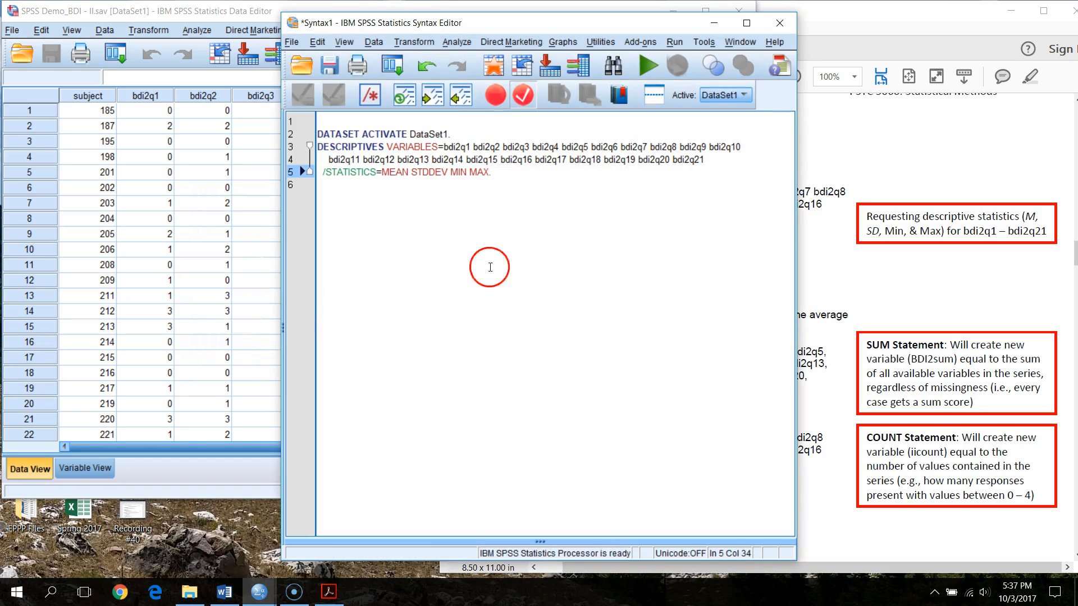
left_click_drag(692, 23, 830, 133)
left_click_drag(467, 10, 461, 94)
left_click_drag(778, 128, 441, 21)
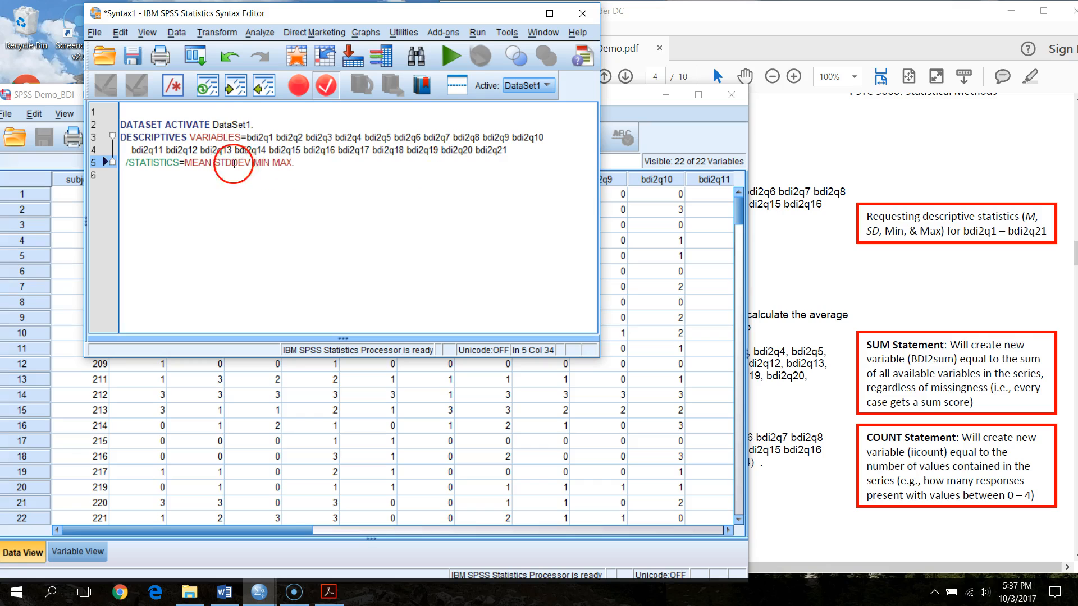
Step: Delete the DATASET ACTIVATE line from the syntax, keeping the DESCRIPTIVES command
left_click_drag(259, 121, 109, 113)
key("Delete")
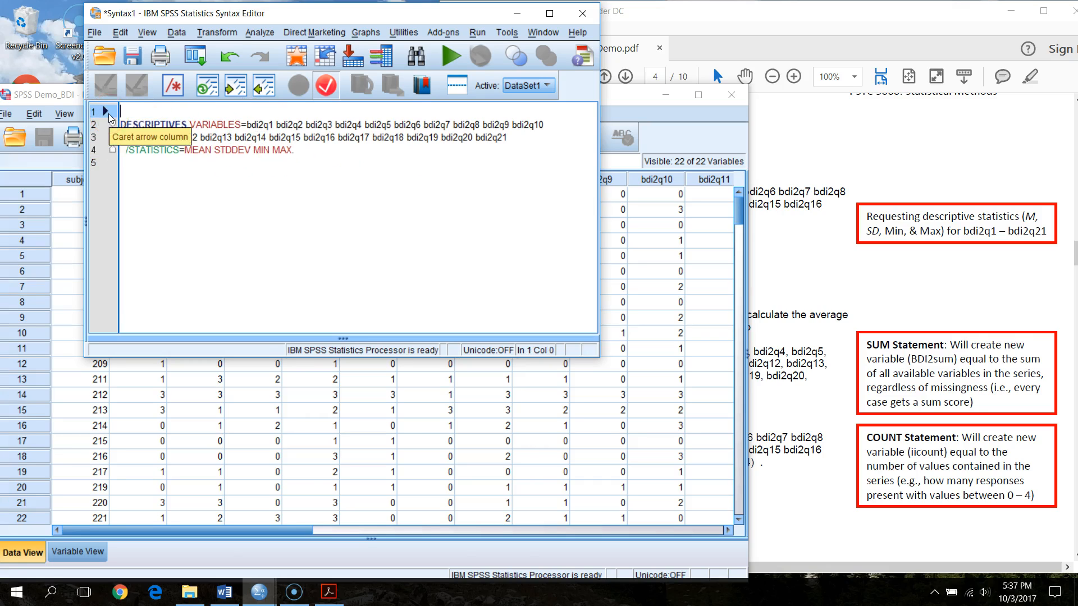
left_click(299, 182)
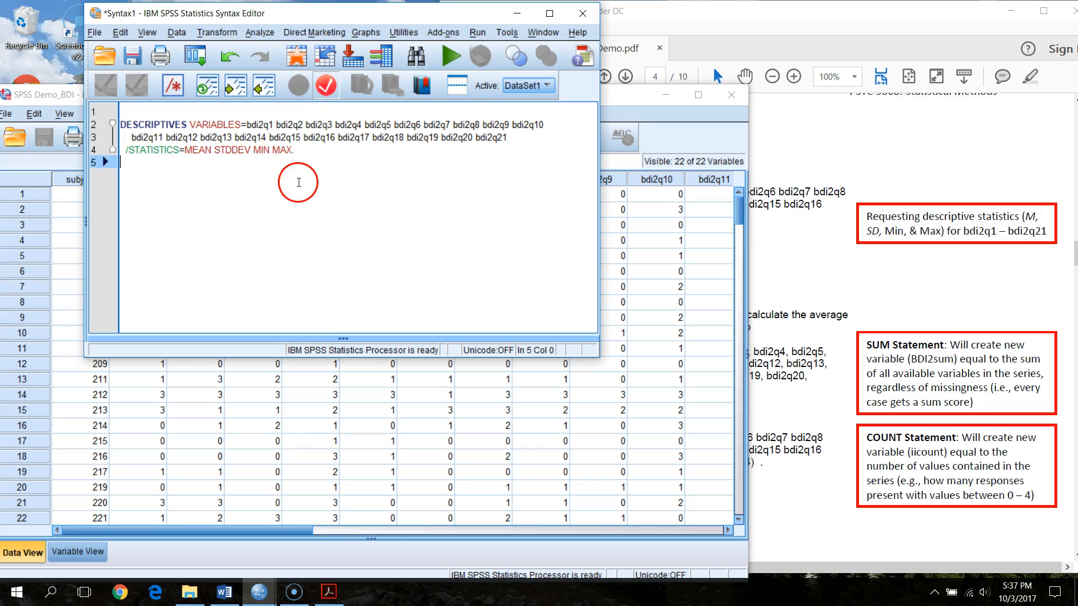
Step: Run the whole DESCRIPTIVES command and bring its output window to the front, clear of the PDF
left_click_drag(295, 150, 23, 107)
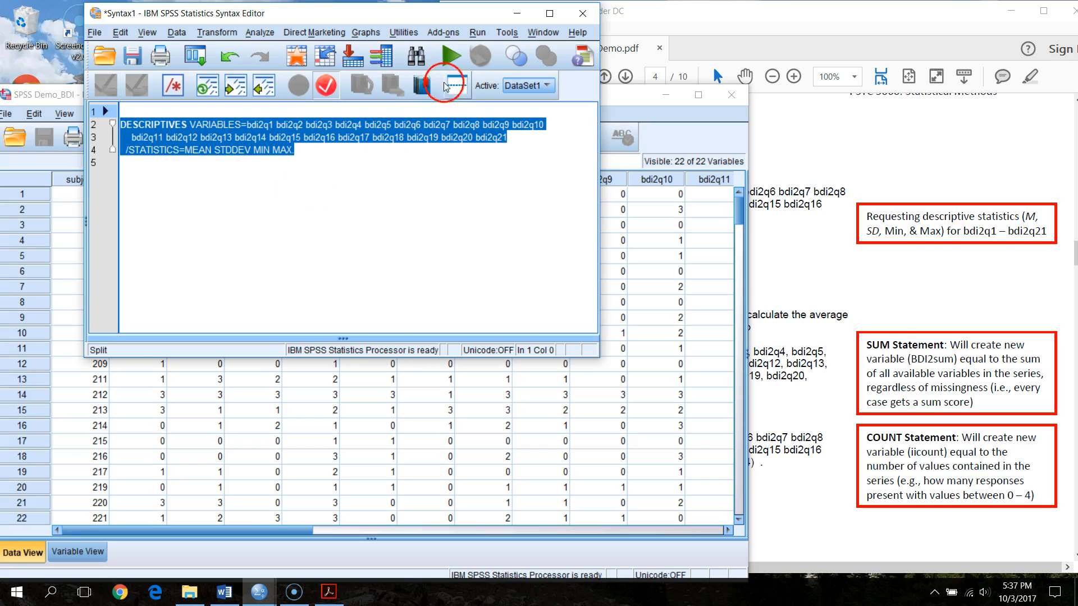
left_click(450, 55)
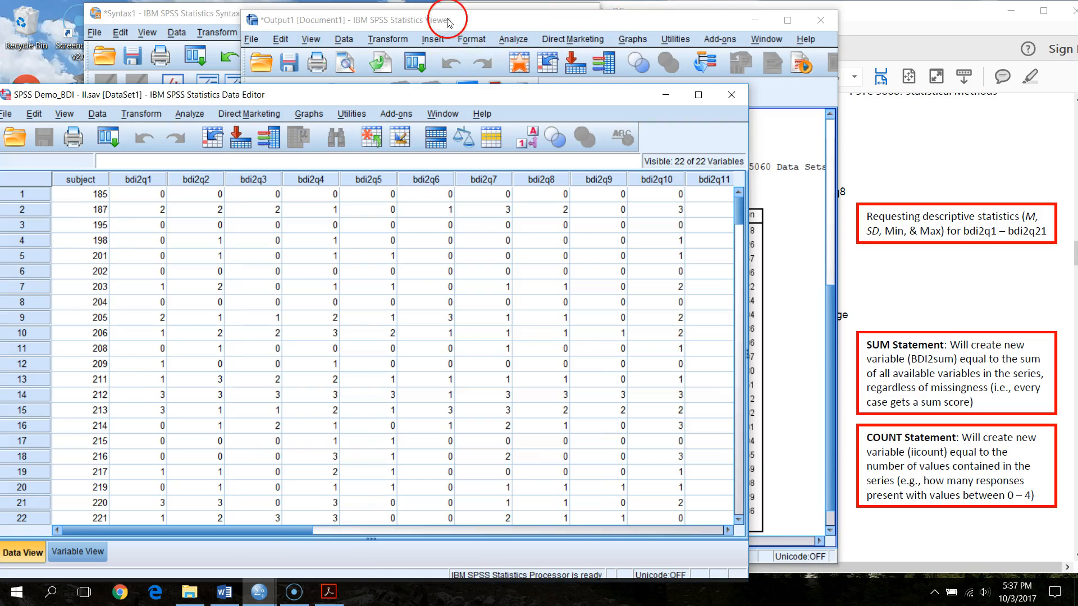
left_click(412, 12)
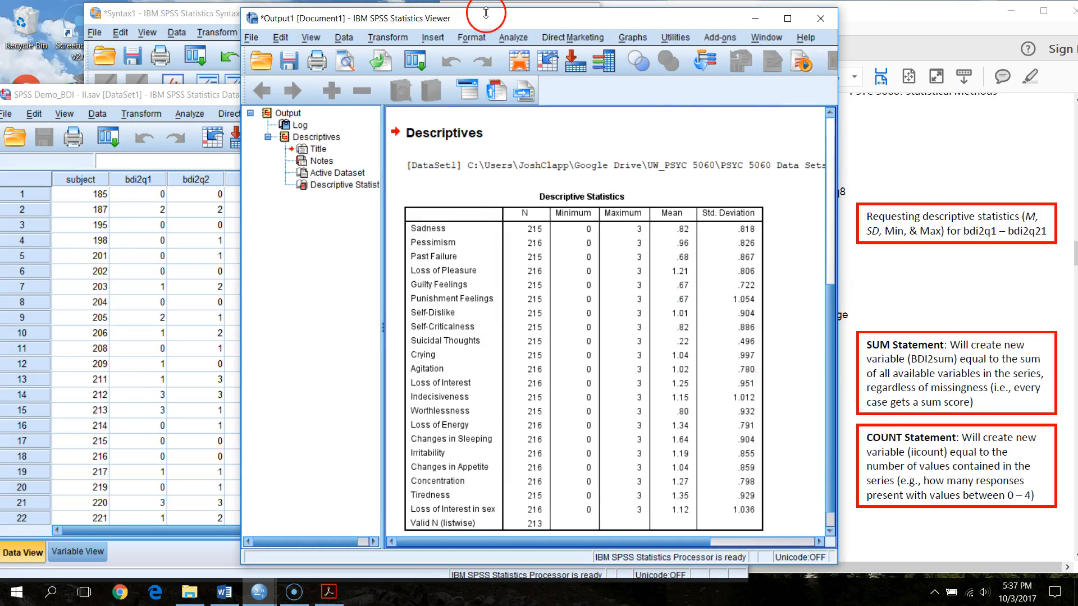
left_click_drag(494, 12, 283, 31)
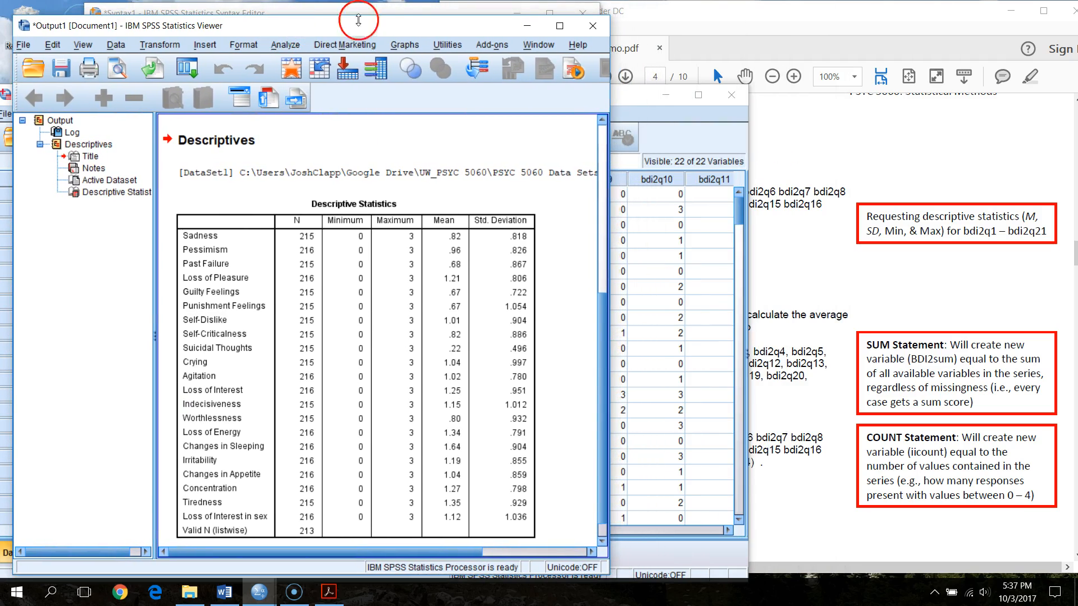
Step: Compare the syntax with the Descriptive Statistics table, check each item's N, minimum, maximum and mean, and minimize the output
left_click_drag(406, 11, 494, 11)
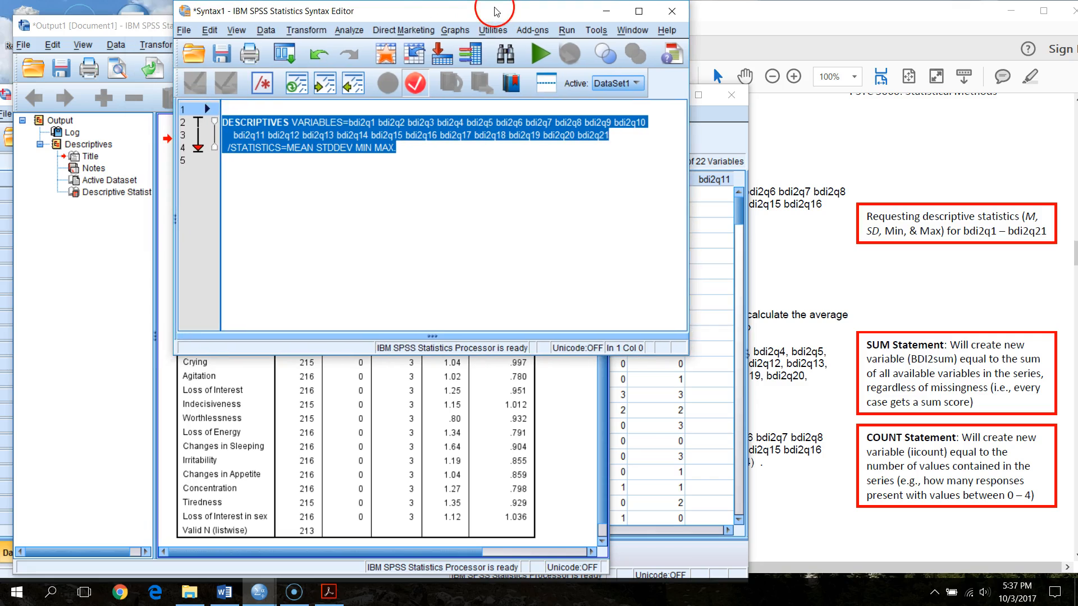
left_click(143, 24)
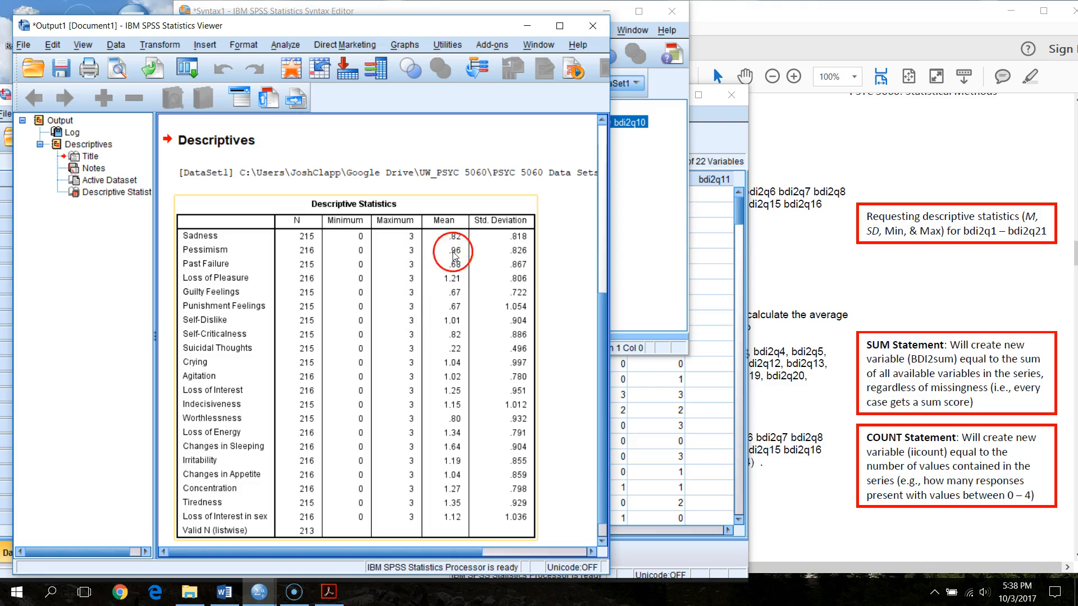
scroll(605, 337, "down", 1)
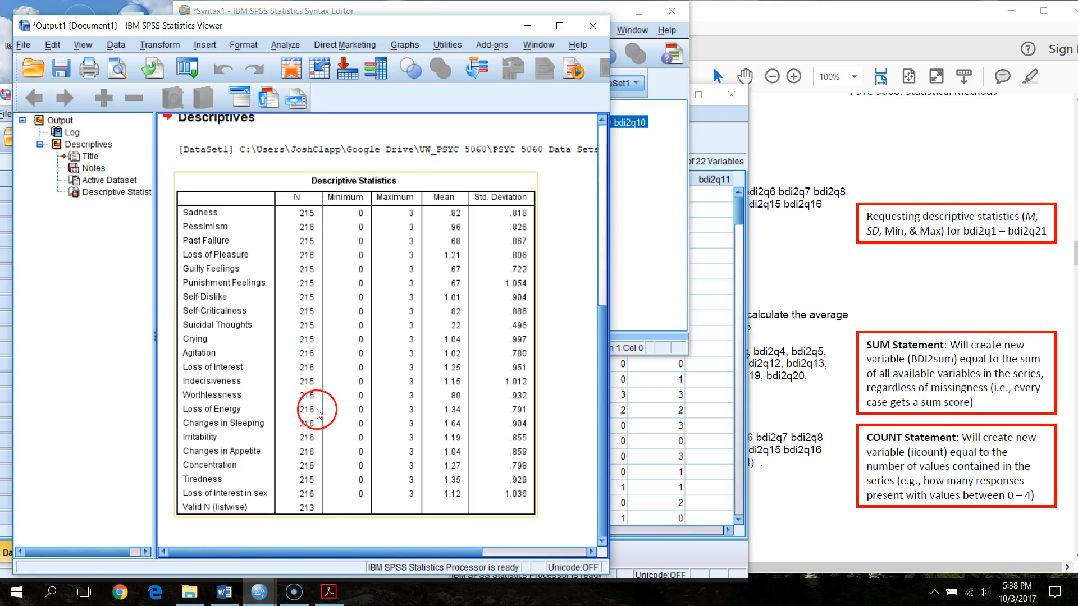
left_click(528, 26)
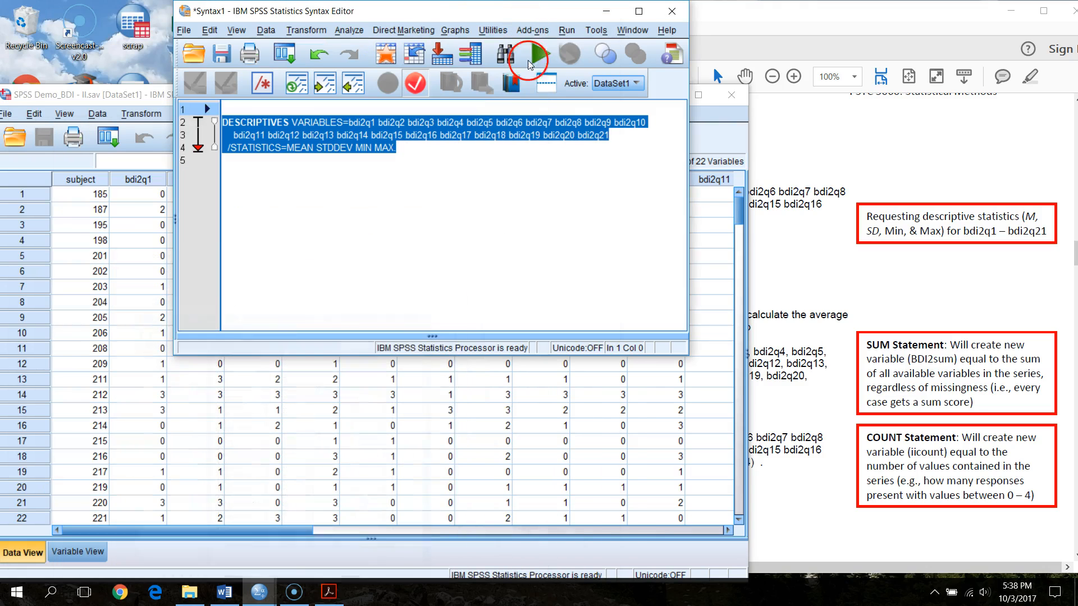
Step: Read the Prorating BDI-II notes and the SUM, COUNT and mean syntax in SPSS Demo.pdf
left_click(803, 87)
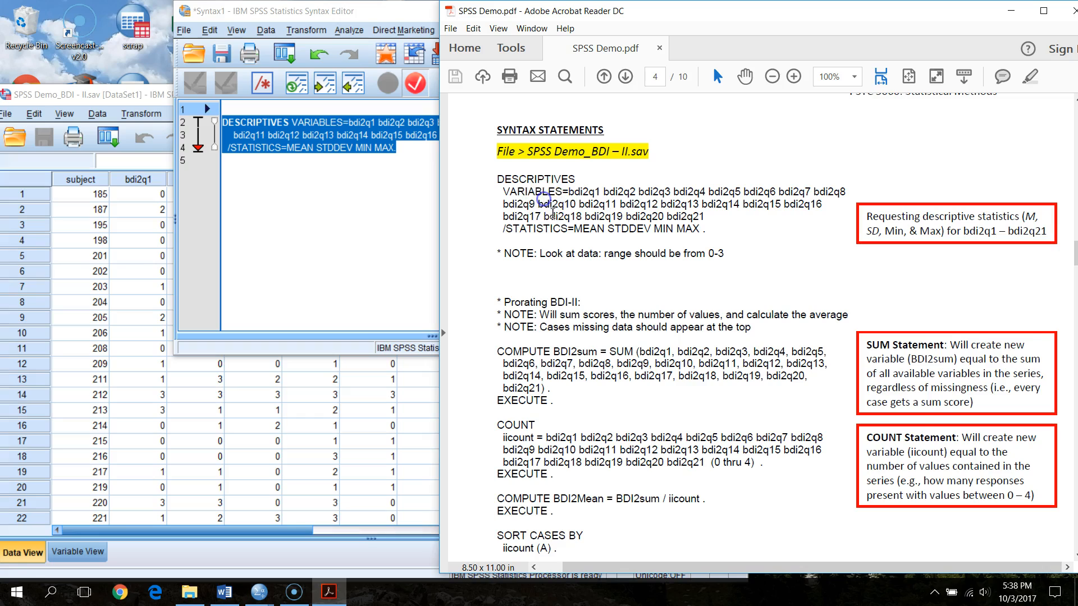
scroll(567, 231, "down", 2)
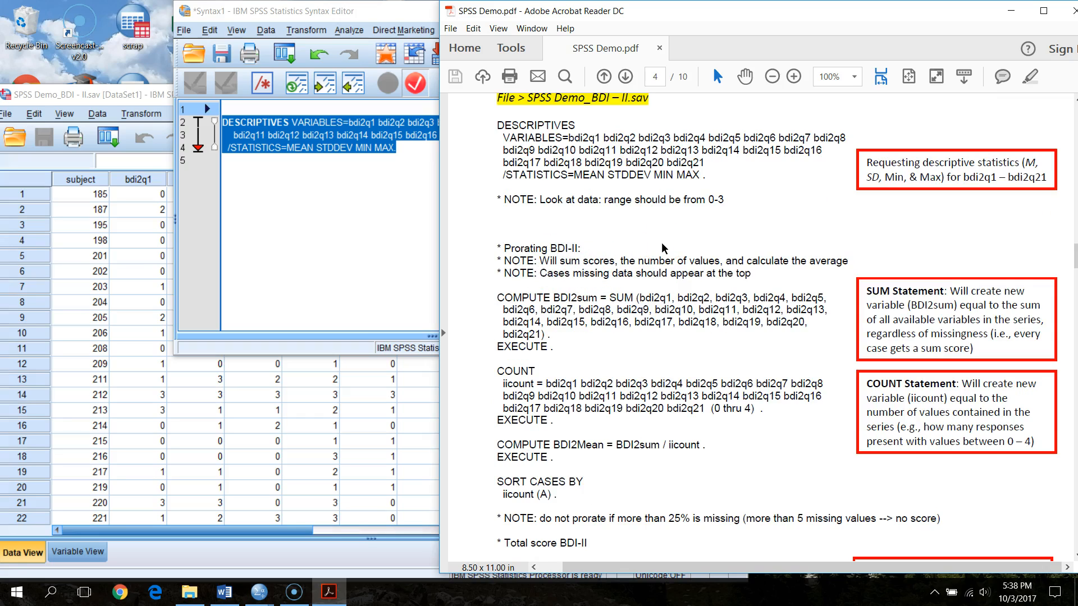
left_click(640, 293)
scroll(618, 352, "down", 2)
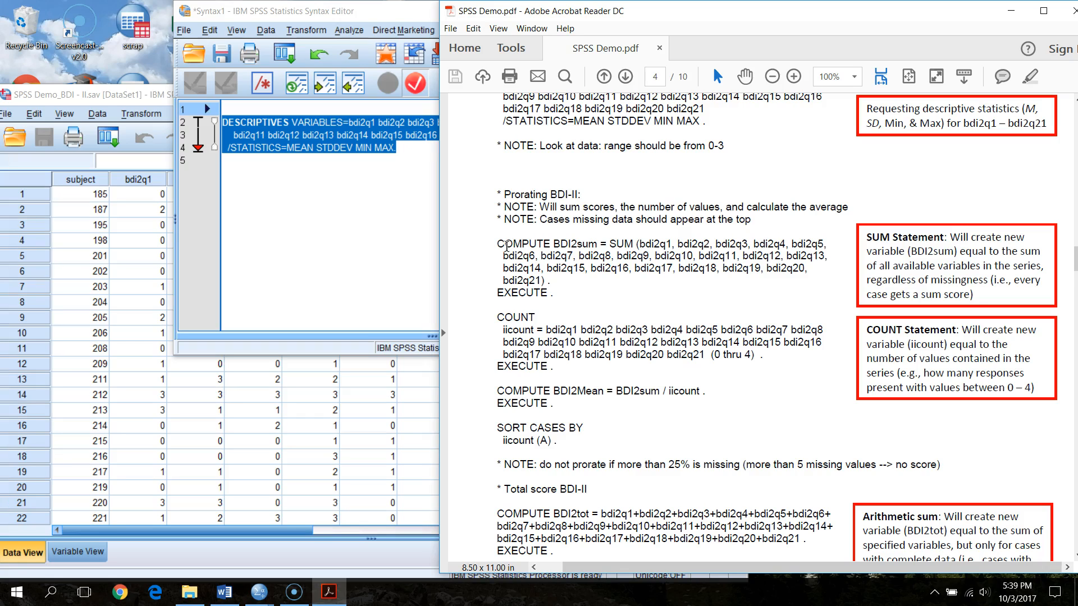
left_click(496, 246)
double_click(524, 201)
left_click_drag(524, 199, 594, 206)
left_click(573, 226)
left_click_drag(502, 207, 846, 212)
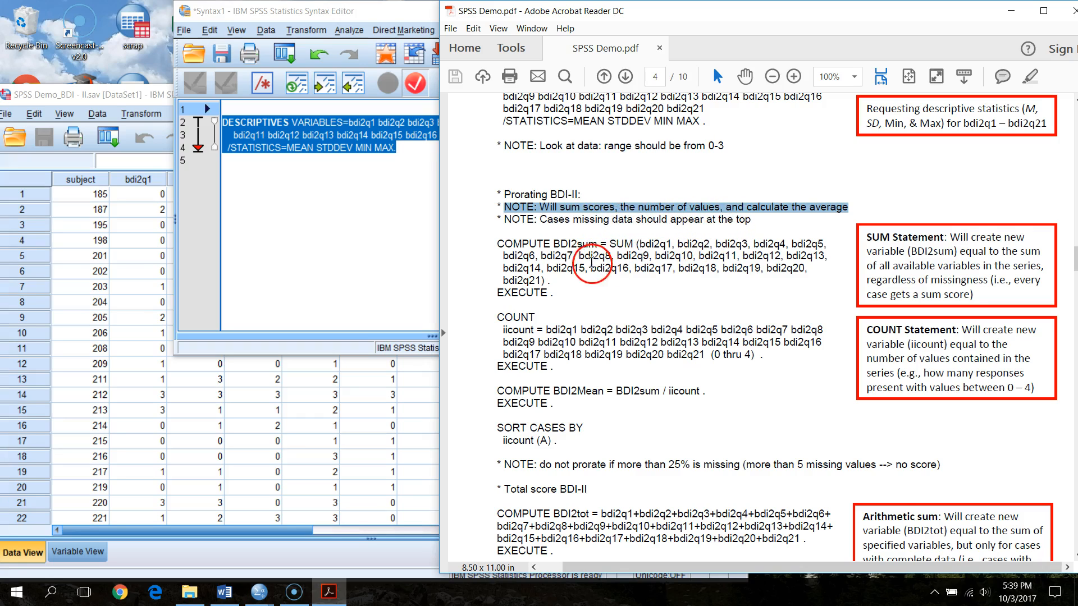
Step: Read the missing-data note and the COMPUTE BDI2sum = SUM statement, including its target variable, SUM function and item list bdi2q1 to bdi2q21
left_click_drag(504, 219, 708, 220)
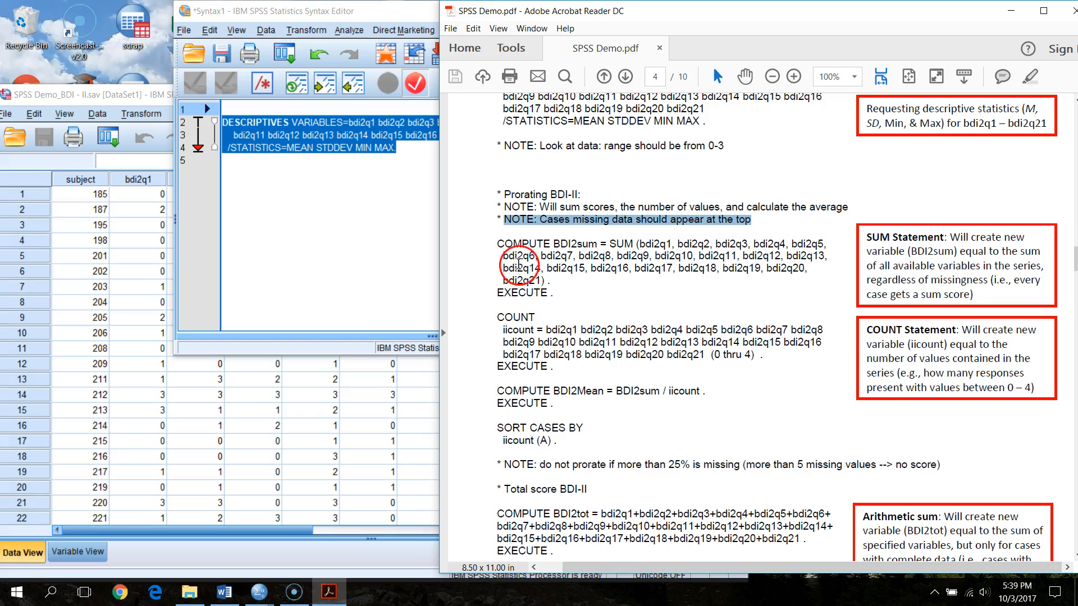
left_click(513, 258)
left_click_drag(494, 246, 557, 294)
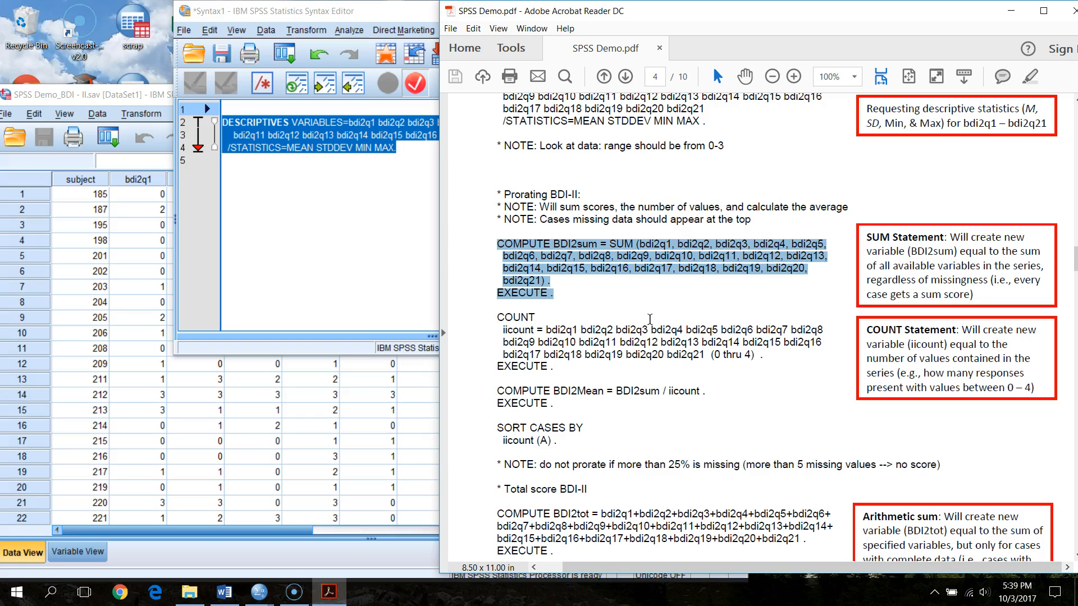
left_click(691, 317)
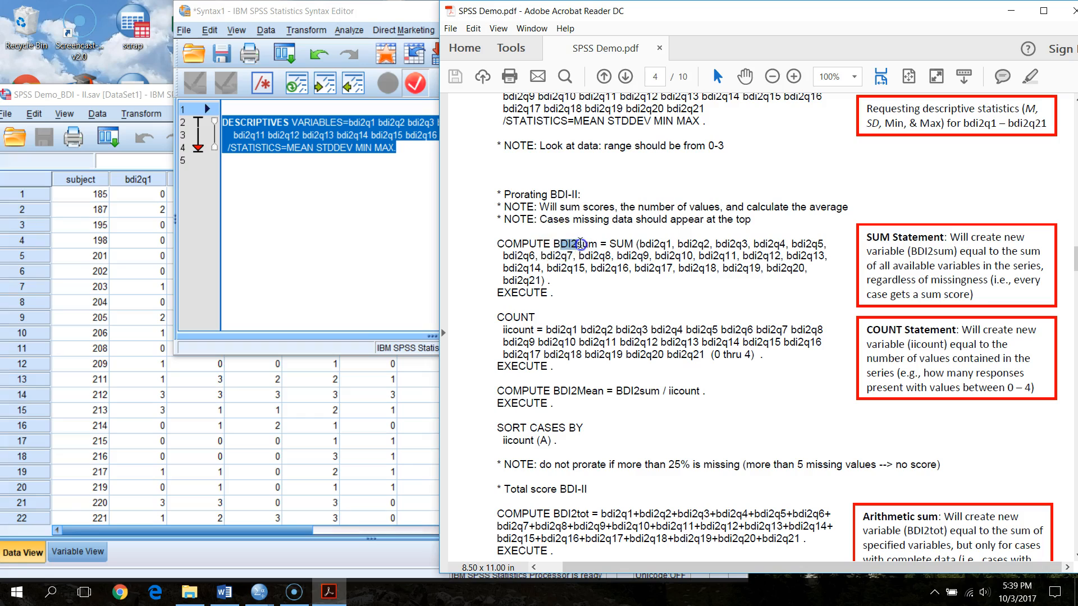
left_click(536, 243)
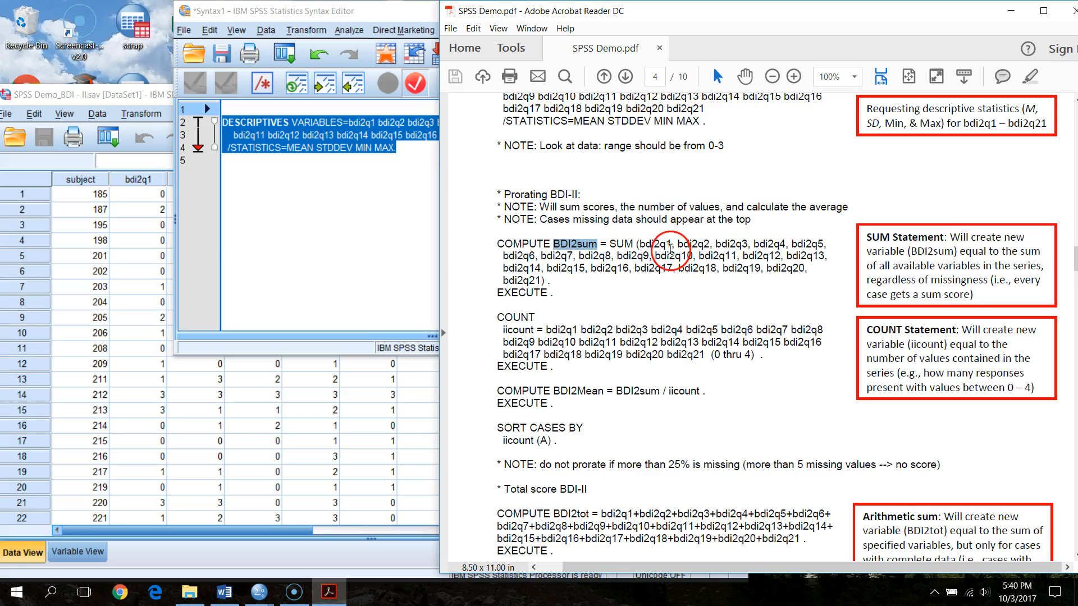
left_click_drag(642, 246, 576, 283)
left_click(637, 311)
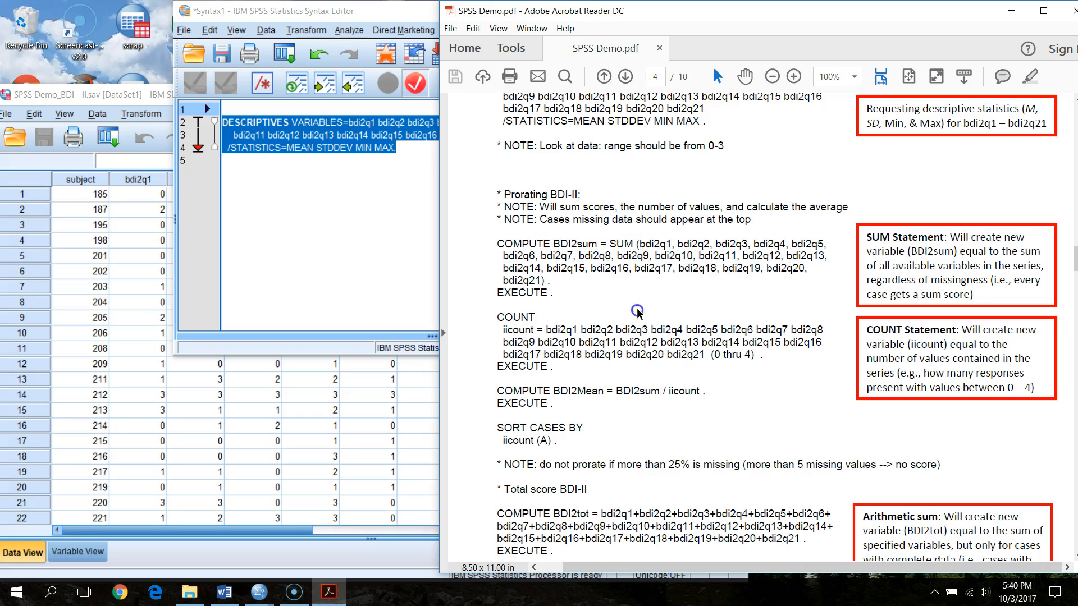
left_click(648, 244)
left_click(530, 281)
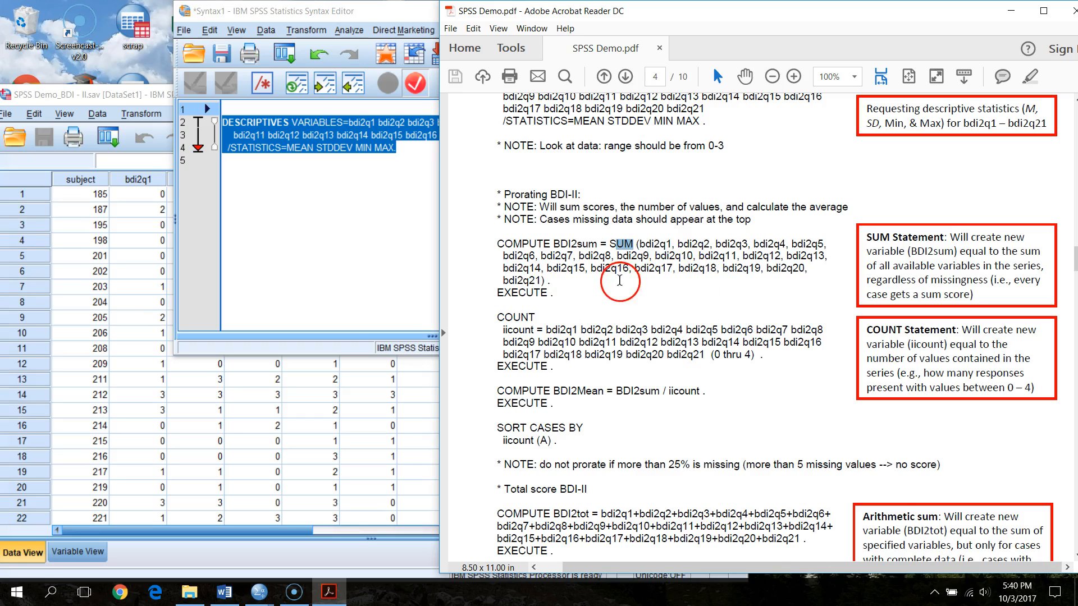
left_click(630, 274)
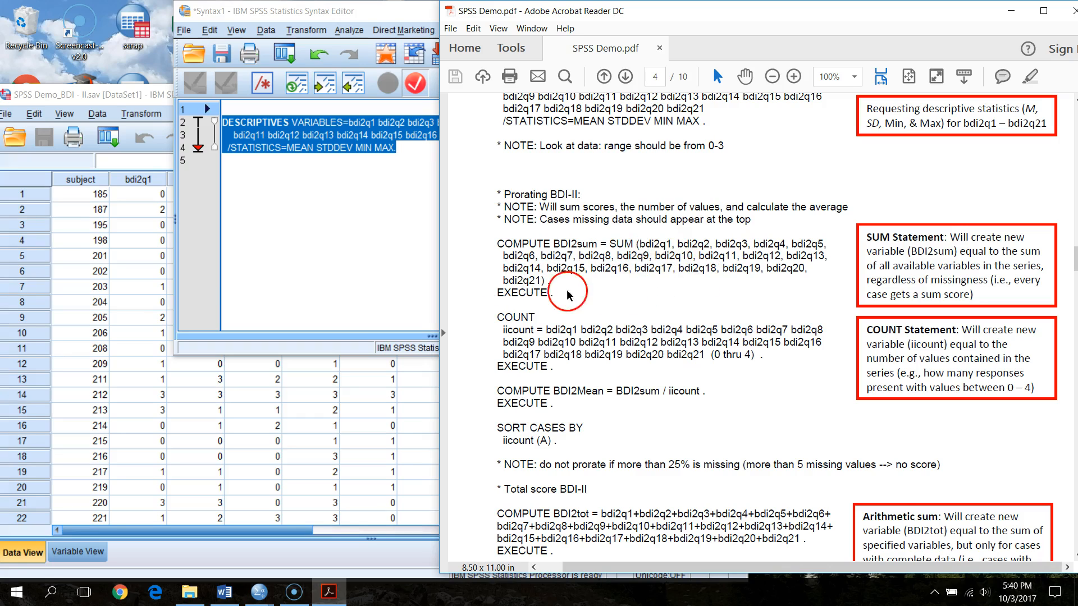
left_click(571, 307)
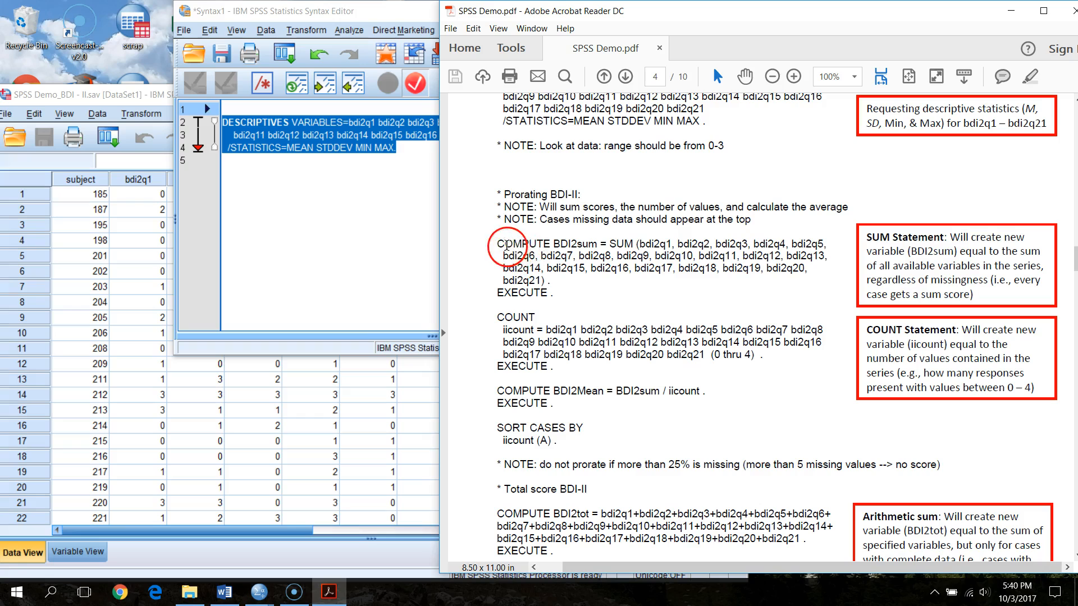
left_click_drag(497, 244, 568, 292)
left_click(569, 292)
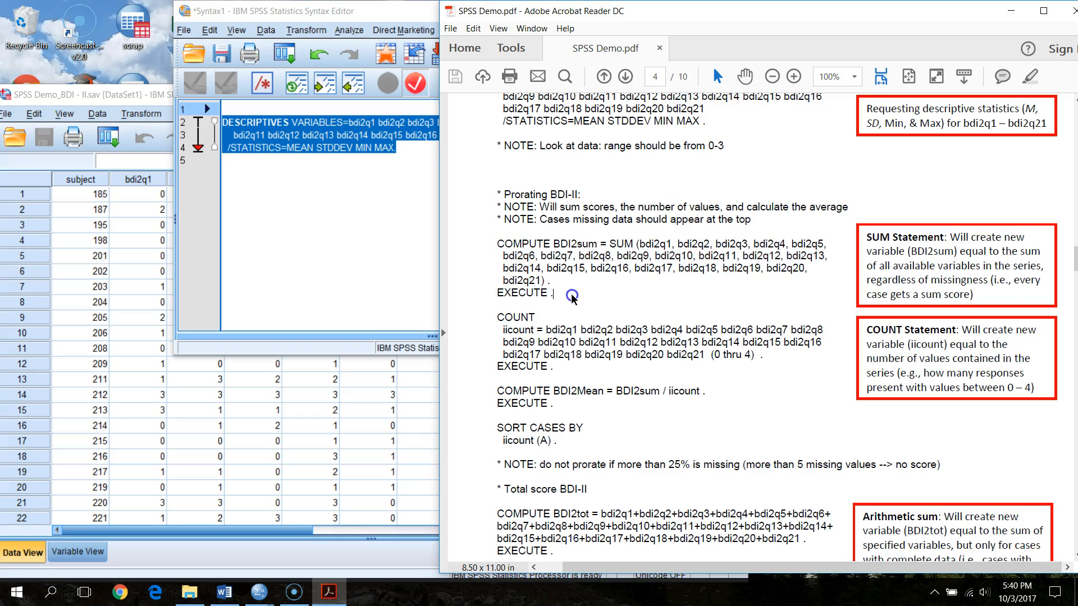
Step: Examine the COUNT statement for iicount, including its item list and the (0 thru 4) value range
scroll(596, 332, "down", 3)
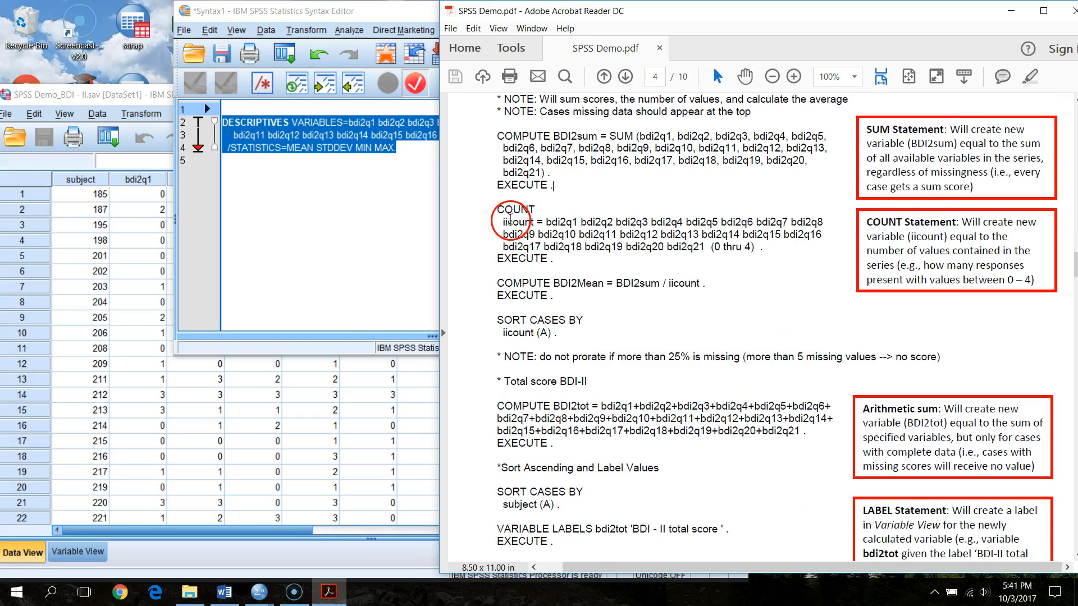
left_click_drag(497, 209, 587, 251)
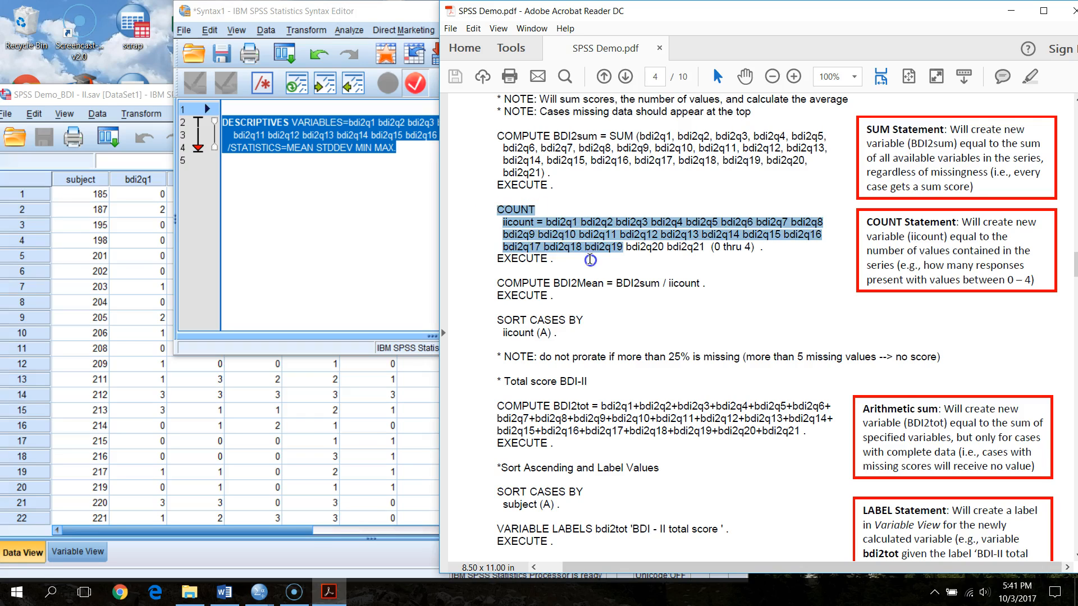
left_click(590, 260)
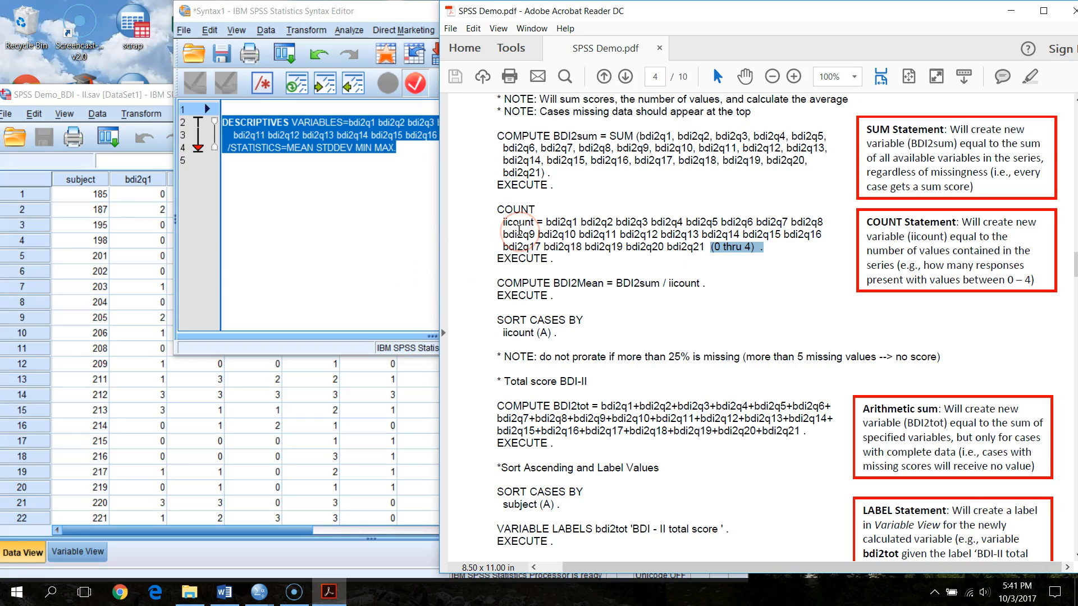
left_click(539, 261)
Step: Examine the COMPUTE BDI2Mean = BDI2sum / iicount statement and the SORT CASES BY iicount (A) command in the handout
scroll(539, 261, "down", 1)
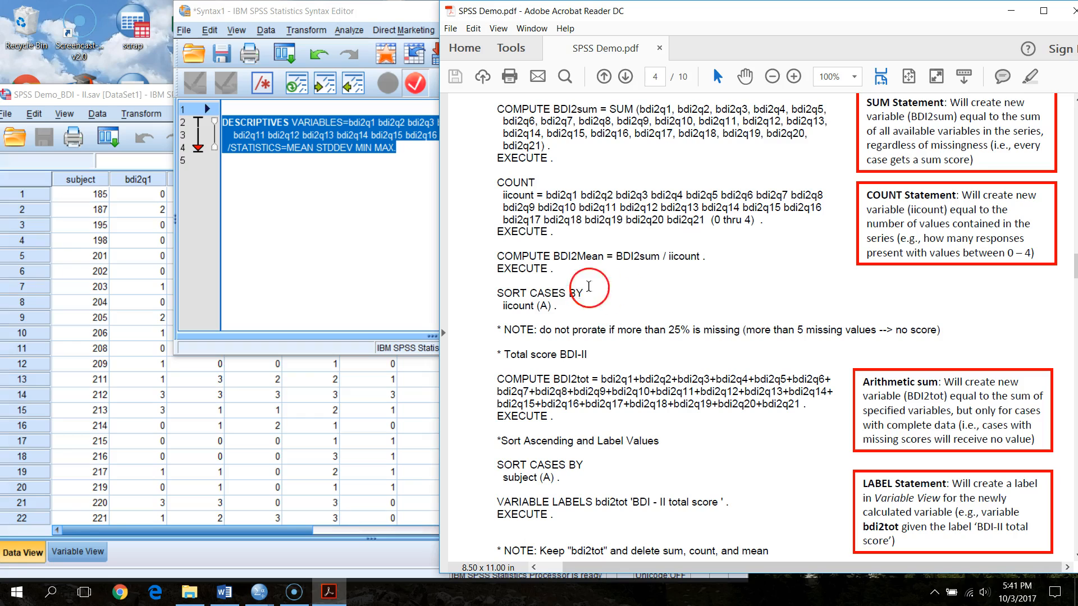
double_click(577, 257)
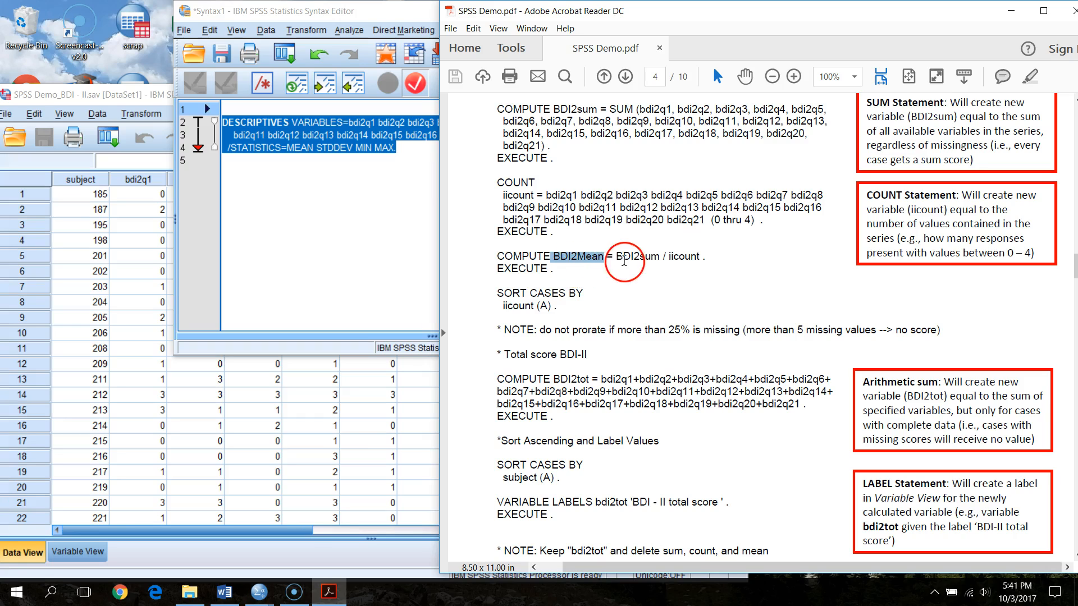
left_click(629, 258)
scroll(677, 299, "up", 2)
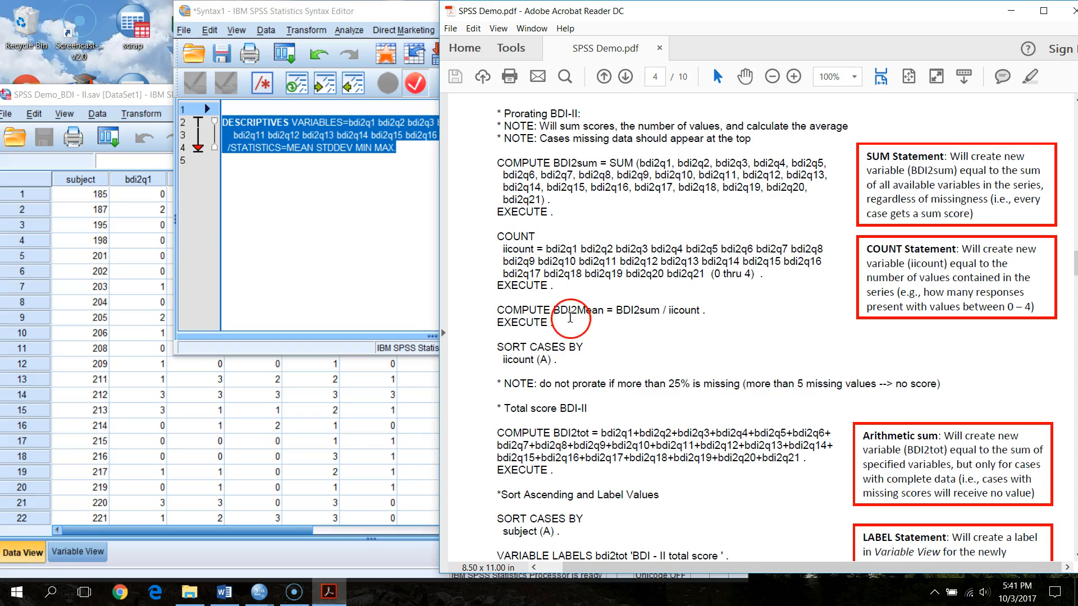
left_click_drag(504, 315, 567, 325)
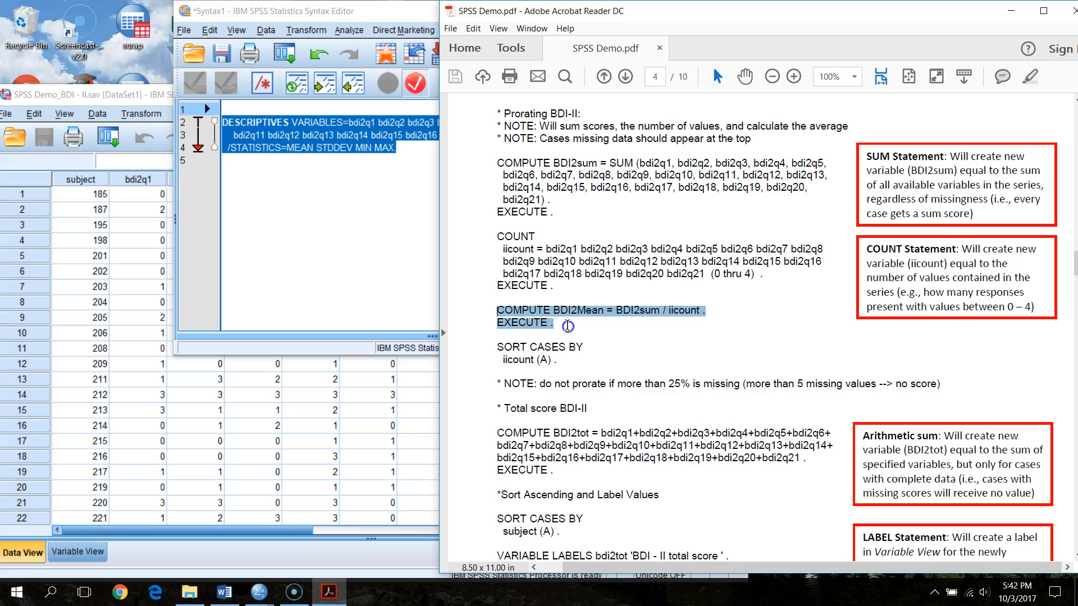
left_click(694, 355)
scroll(629, 340, "down", 2)
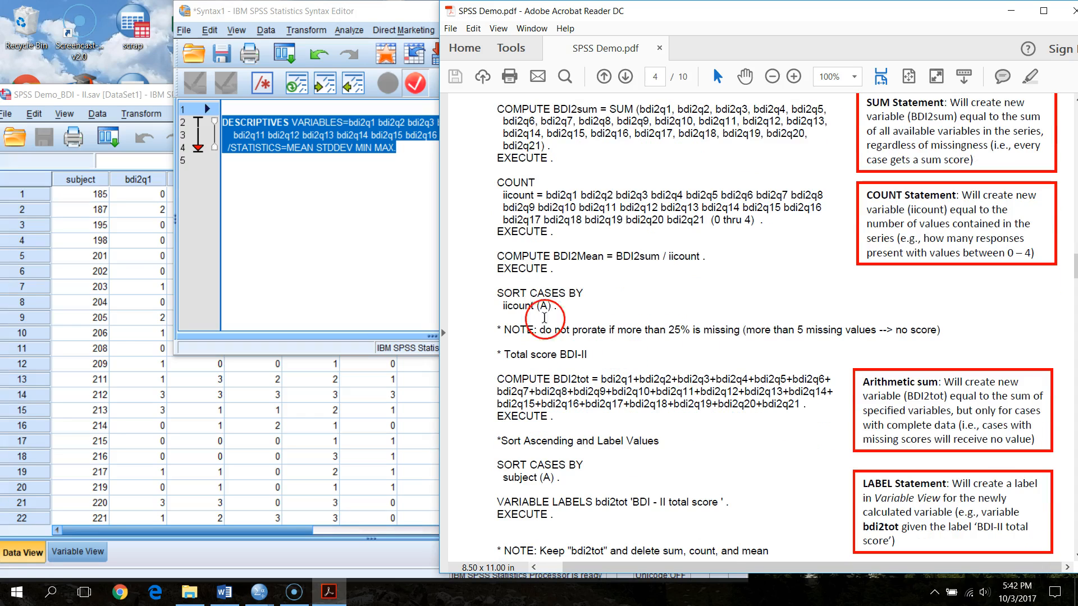
left_click_drag(499, 293, 561, 311)
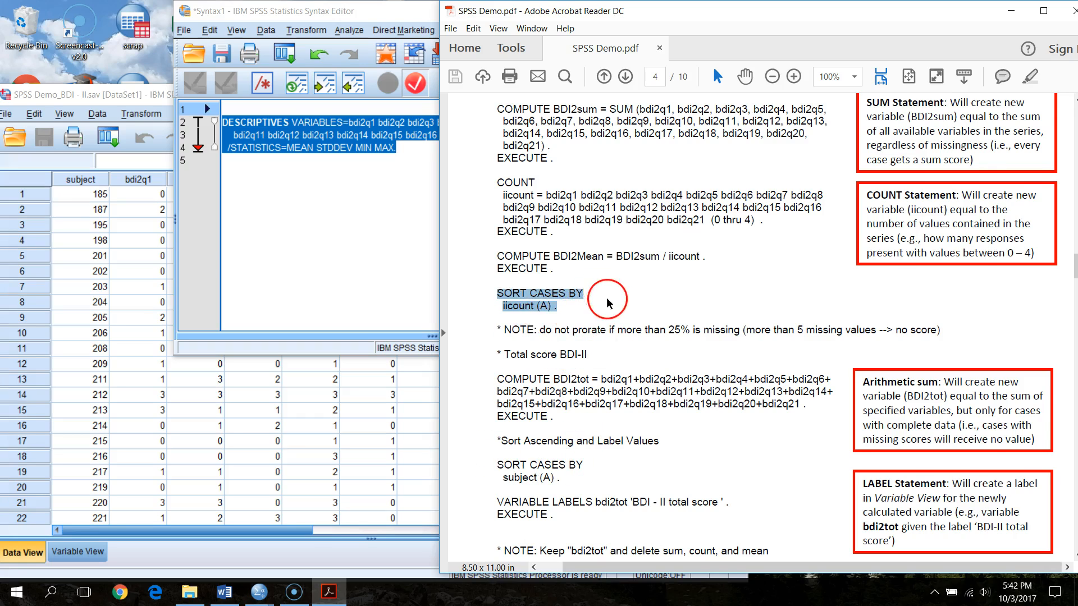
scroll(607, 303, "up", 2)
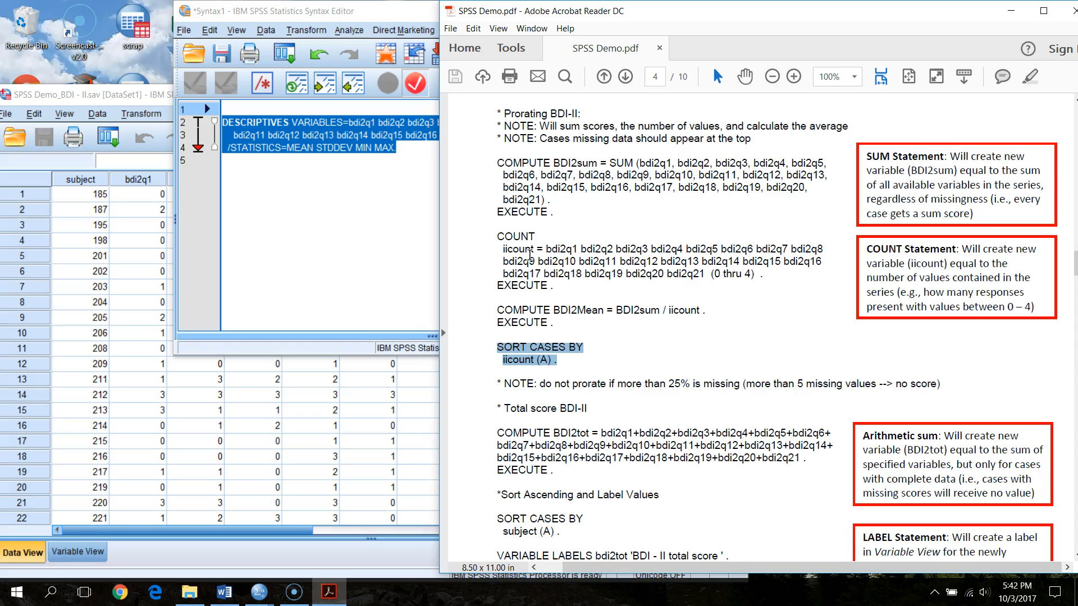
left_click(549, 315)
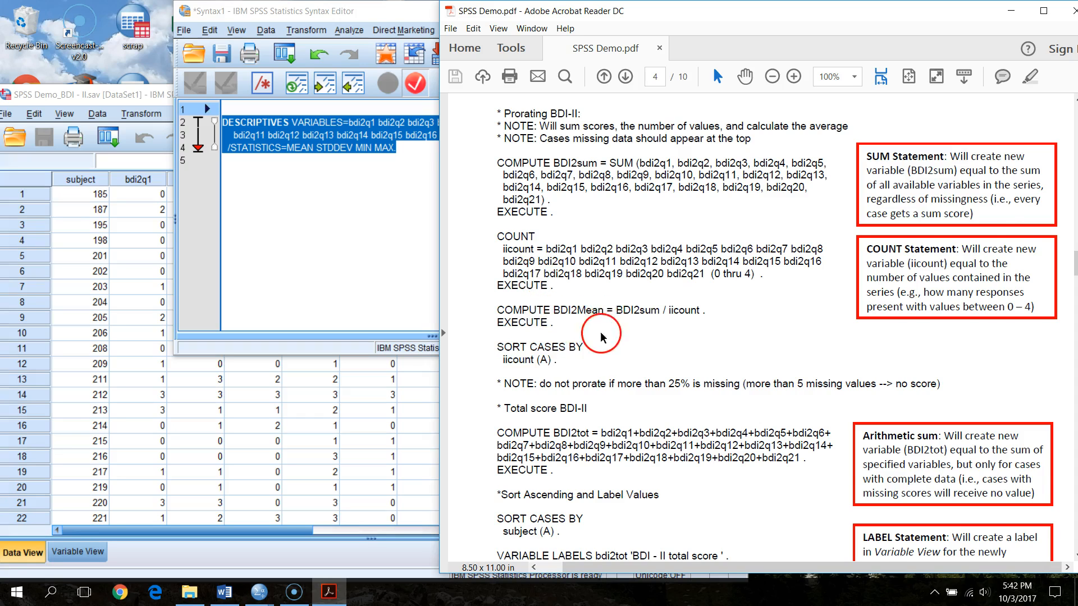
Step: Copy the Prorating BDI-II block, from its heading through the BDI2Mean EXECUTE, out of SPSS Demo.pdf into the SPSS syntax below the DESCRIPTIVES command
scroll(596, 342, "up", 2)
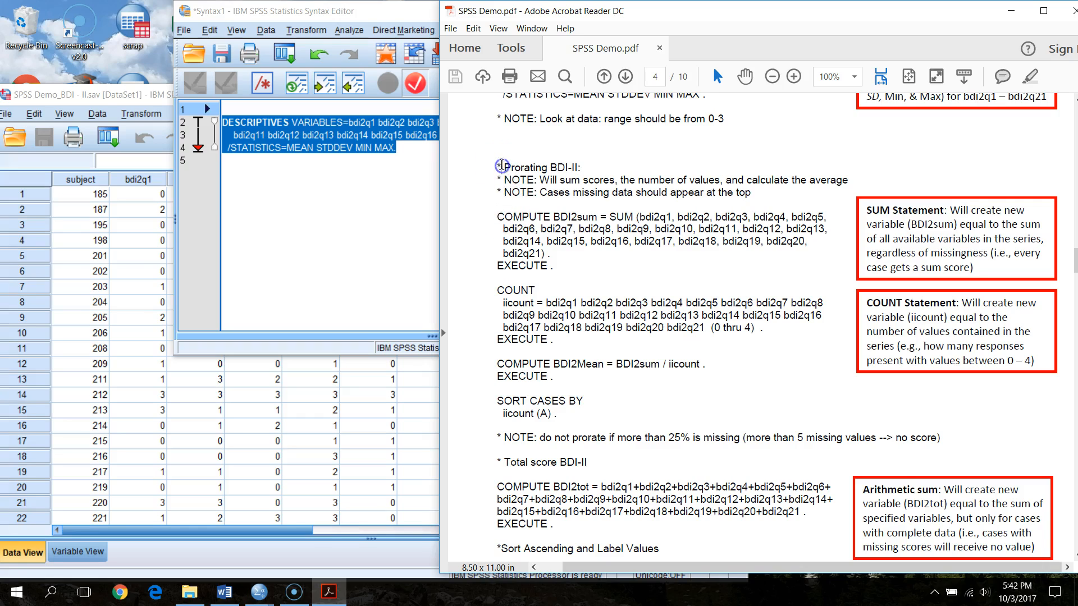
left_click_drag(497, 166, 566, 380)
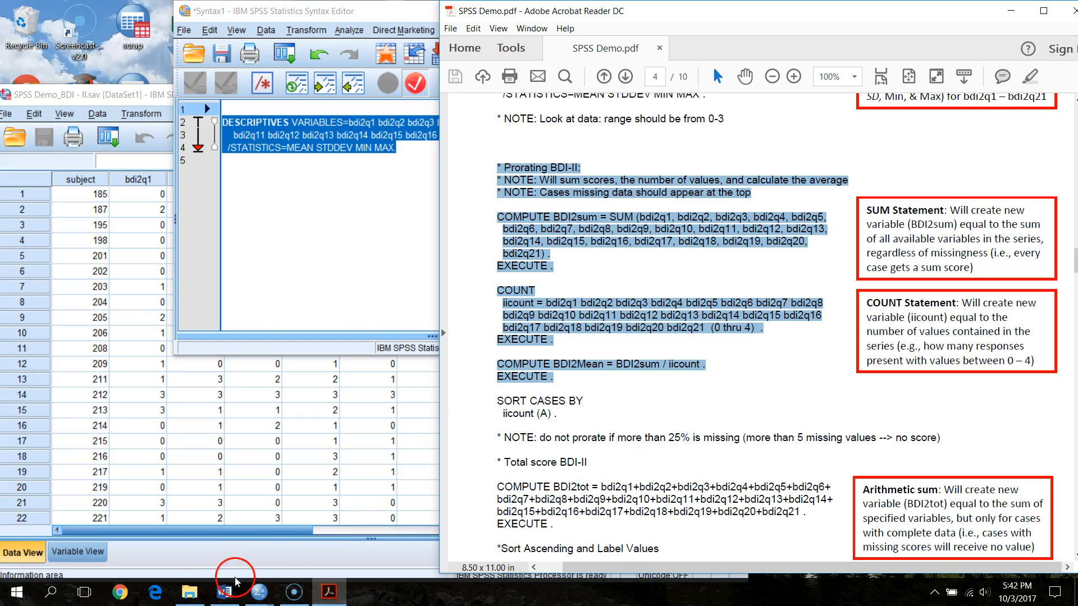
left_click(265, 303)
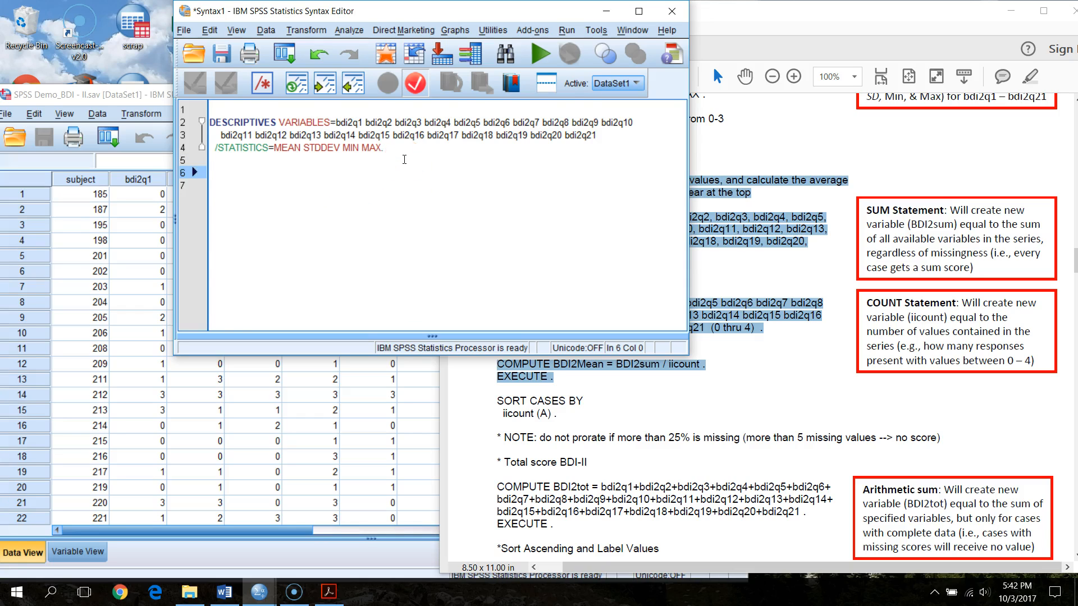
type("* Prorating BDI-II: * NOTE: Will sum scores, the number of values and calculate the average * NOTE: Cases missing data should appear at the top COMPUTE BDI2sum = SUM (bdi2q1, bdi2q2, bdi2q3, bdi2q4, bdi2q5, bdi2q6, bdi2q7, bdi2q8, bdi2q9, bdi2q10, bdi2q11, bdi2q12, bdi2q13, bdi2q14, bdi2q15, bdi2q16, bdi2q17, bdi2q18, bdi2q19, bdi2q20, bdi2q21) . EXECUTE . COUNT iicount = bdi2q1 bdi2q2 bdi2q3 bdi2q4 bdi2q5 bdi2q6 bdi2q7 bdi2q8 bdi2q9 bdi2q10 bdi2q11 bdi2q12 bdi2q13 bdi2q14 bdi2q15 bdi2q16 bdi2q17 bdi2q18 bdi2q19 bdi2q20 bdi2q21 (0 thru 4) . EXECUTE . COMPUTE BDI2Mean = BDI2sum / iicount . EXECUTE .")
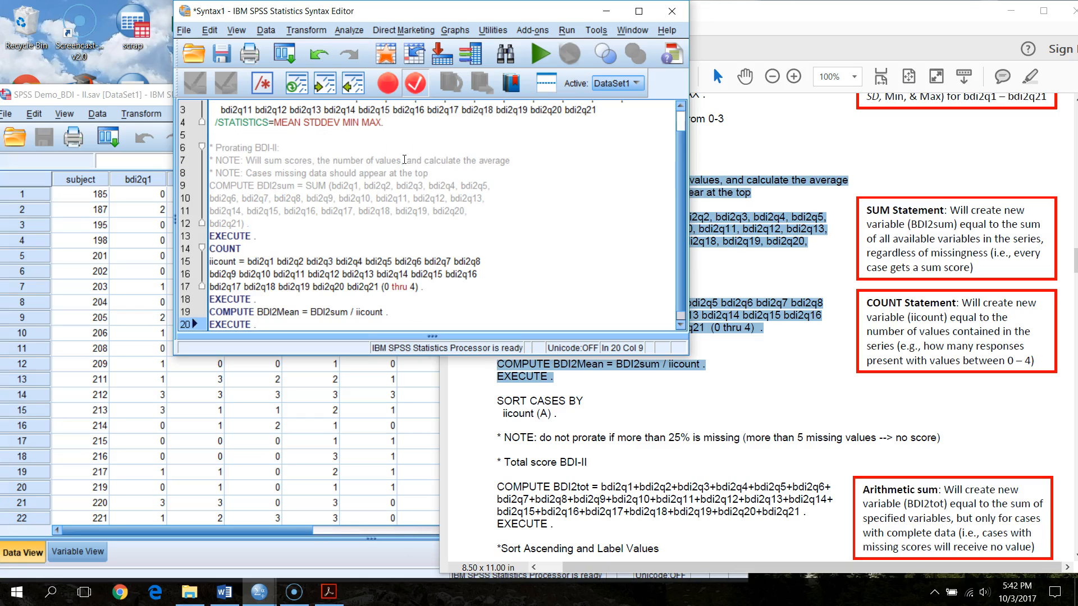
Step: Insert a blank line after the comment about cases missing data, separating the notes from the COMPUTE BDI2sum command
left_click(298, 149)
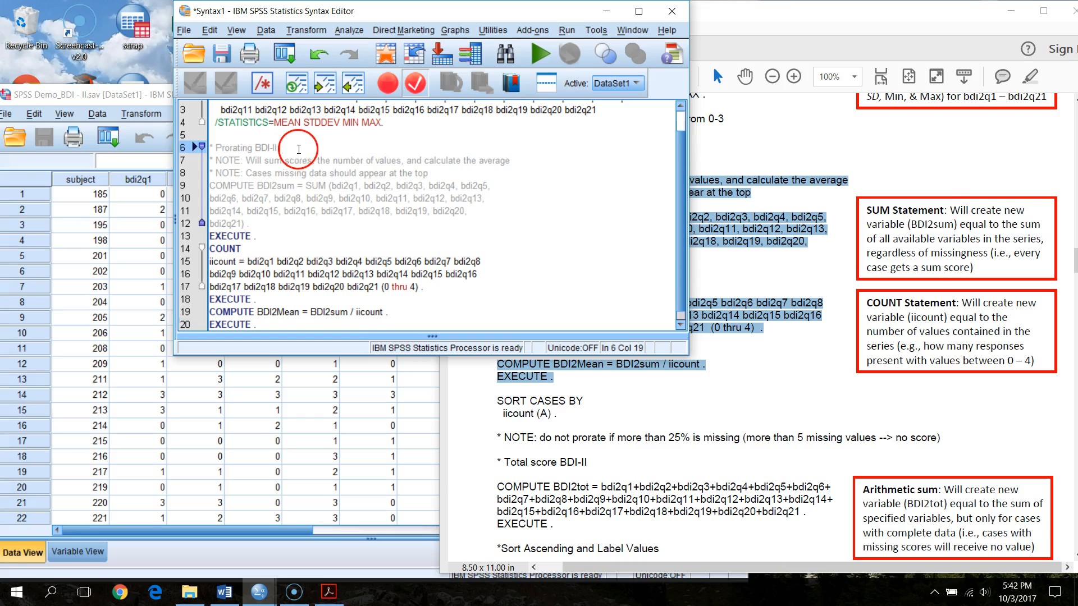
left_click(461, 174)
key("Return")
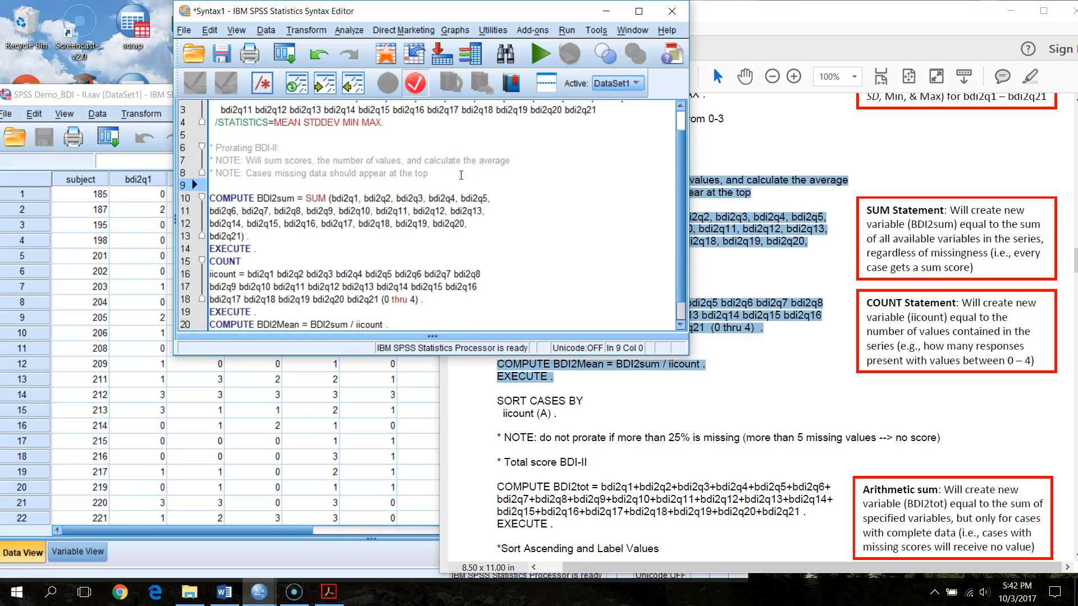
Step: Review the Prorating BDI-II comment heading and its notes in the syntax
left_click(212, 147)
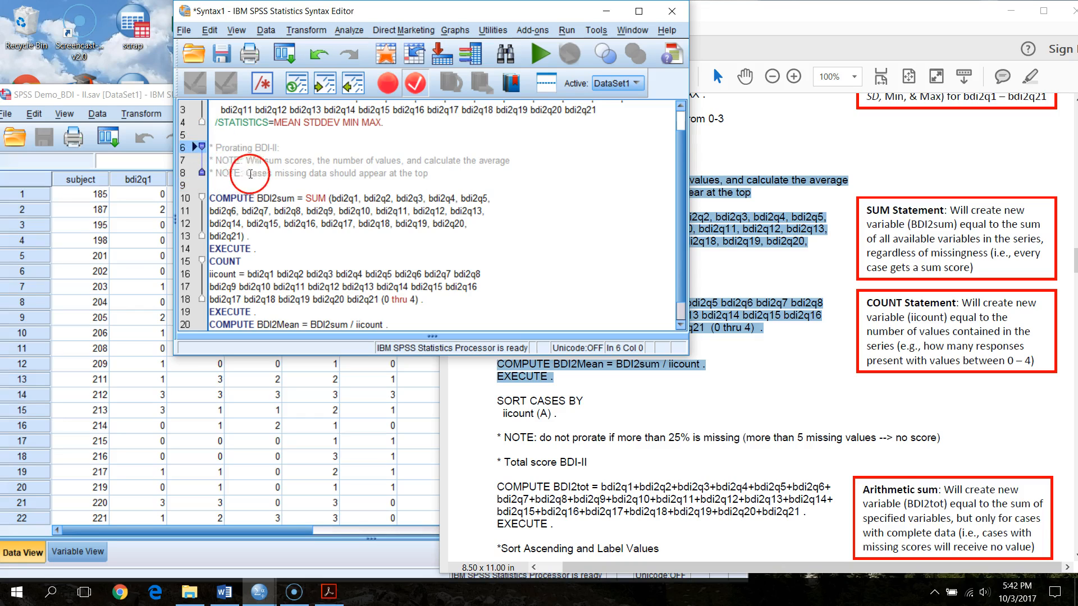
left_click_drag(212, 147, 447, 177)
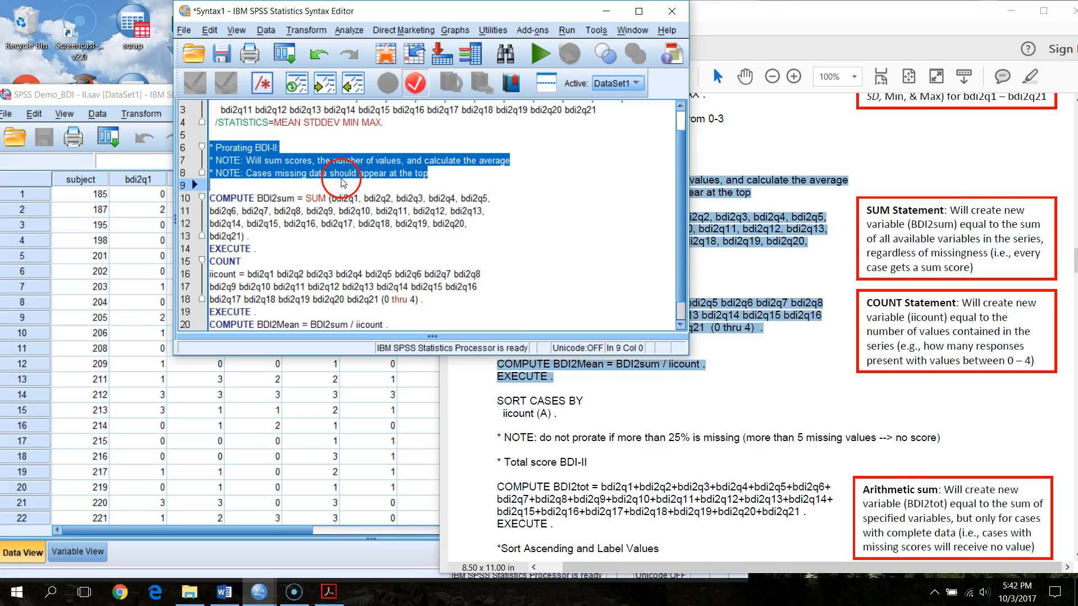
left_click(317, 186)
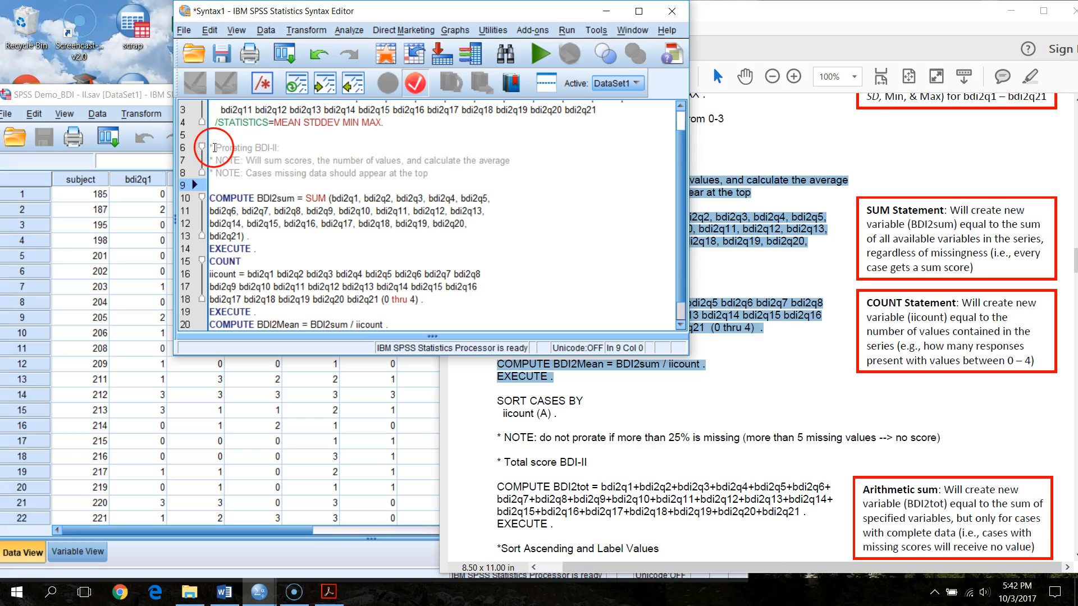
left_click_drag(233, 148, 248, 149)
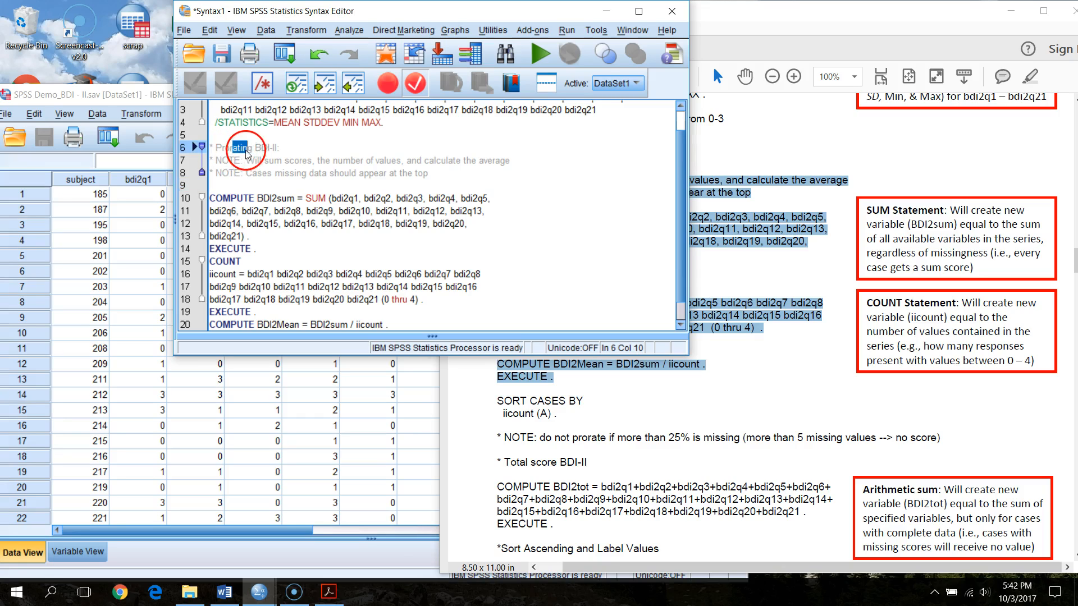
left_click(228, 149)
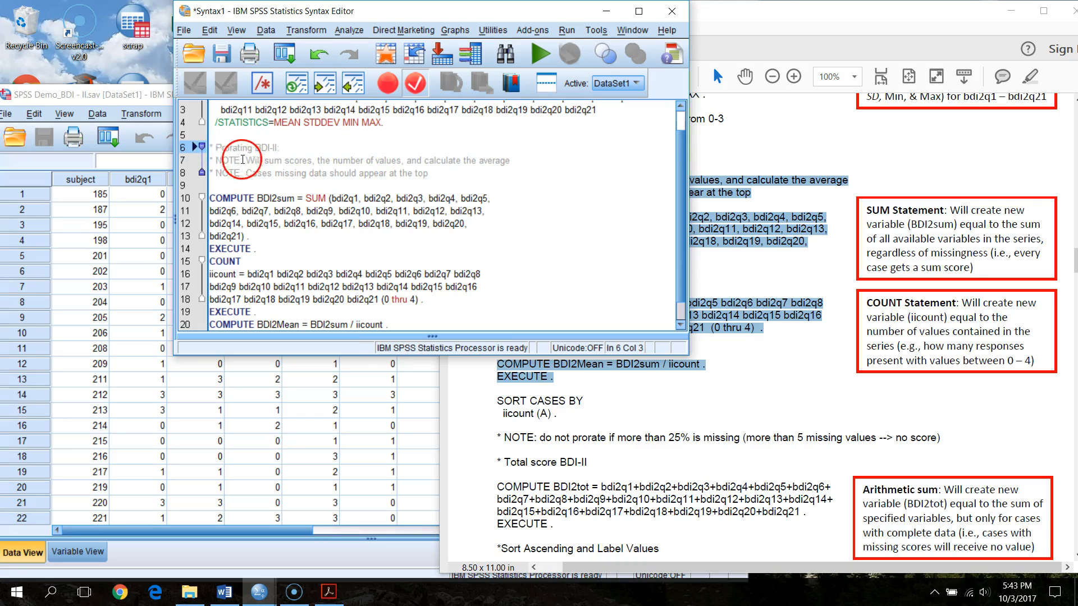
left_click_drag(245, 161, 511, 162)
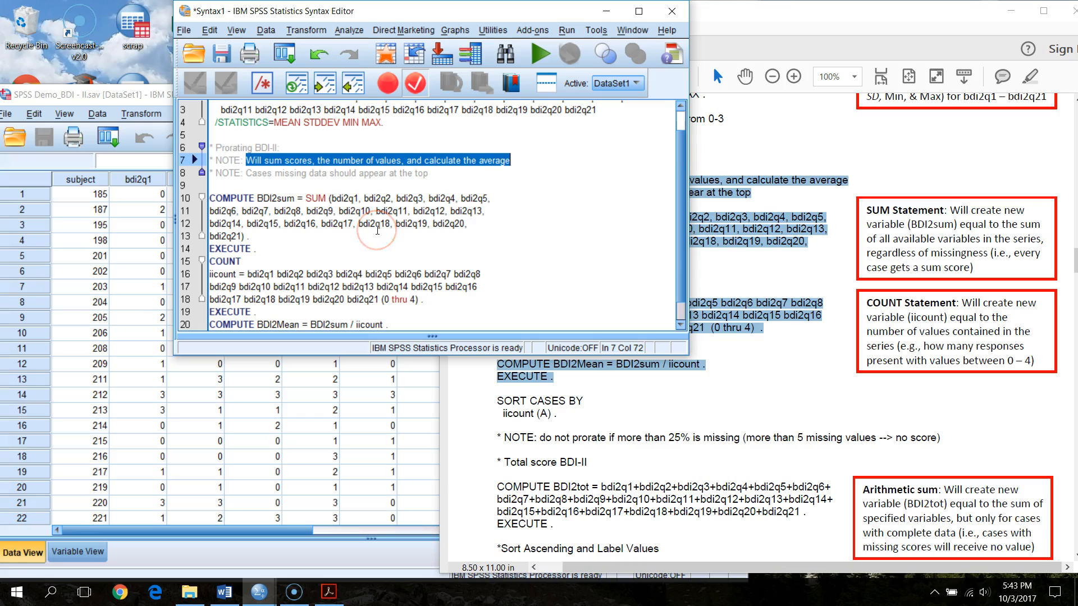
Step: Insert blank lines after the EXECUTE of the SUM statement and the EXECUTE of the COUNT statement
scroll(415, 224, "down", 1)
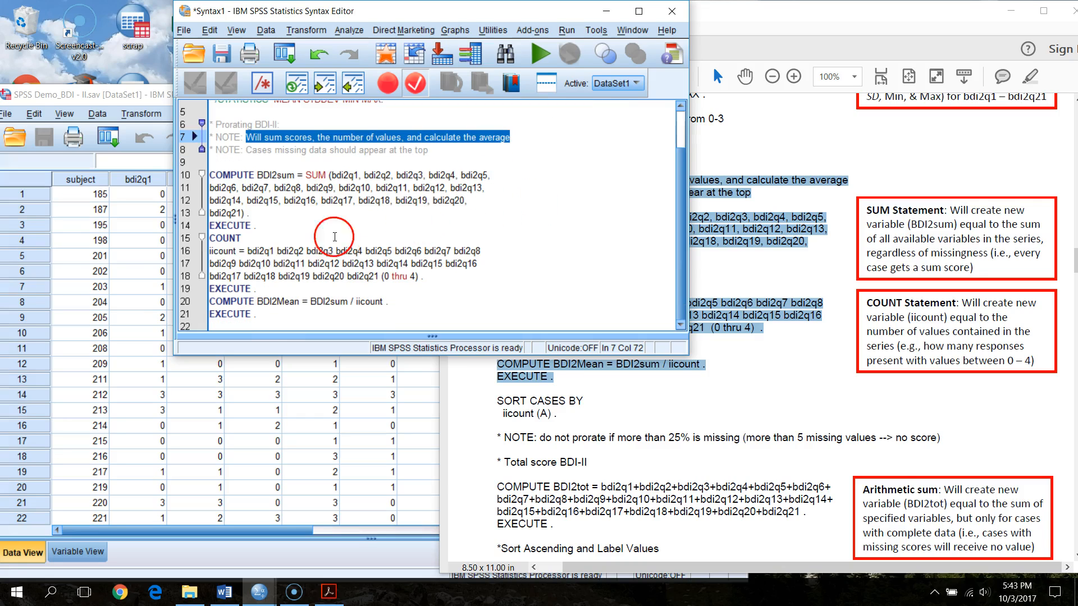
left_click(266, 225)
key("Return")
scroll(289, 258, "down", 1)
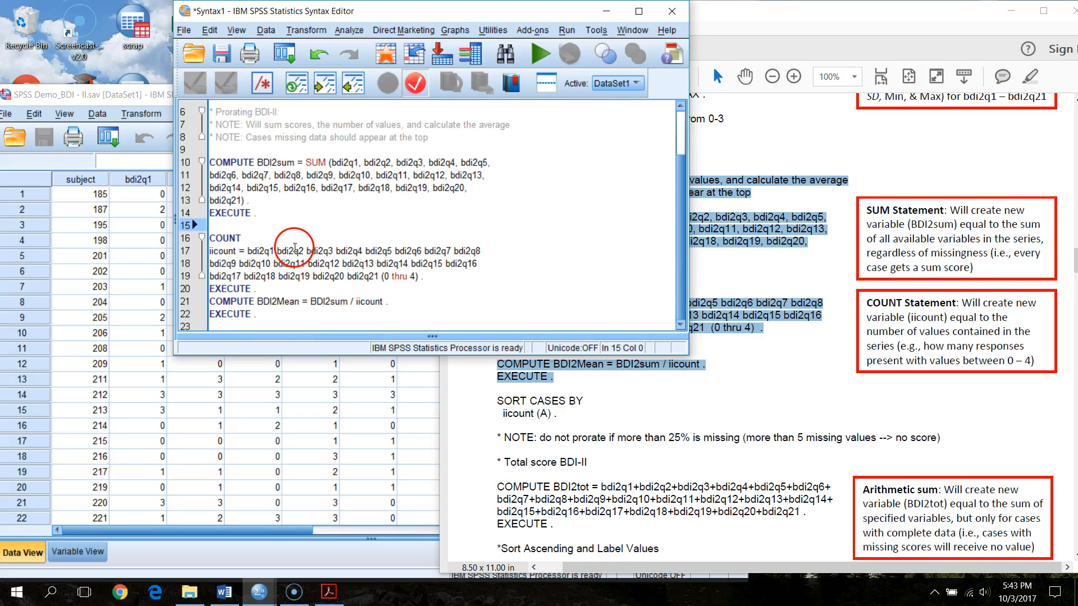
left_click(278, 288)
key("Return")
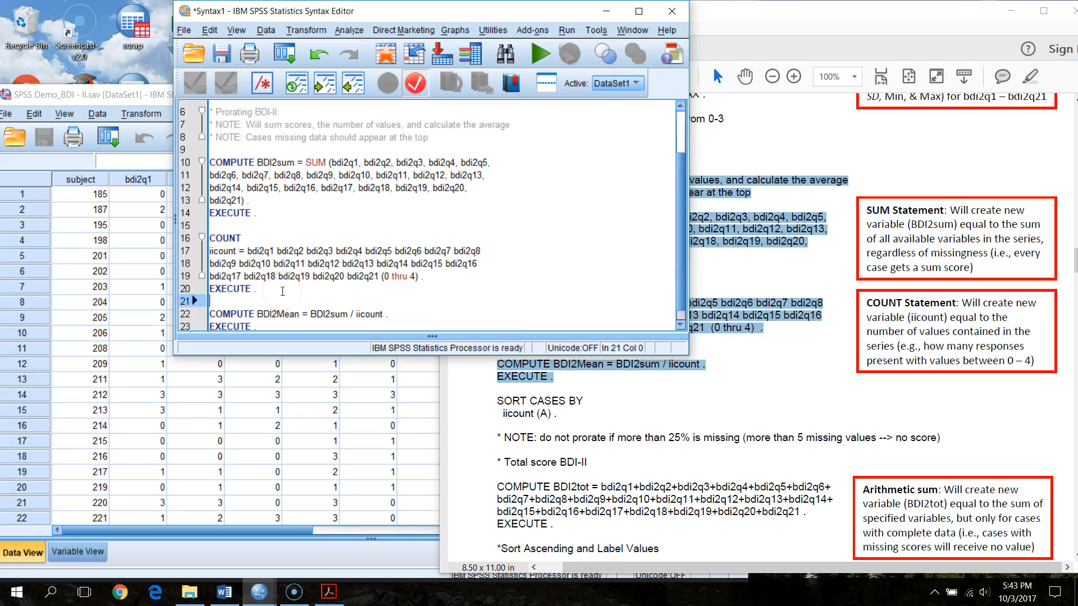
Step: Run the syntax block that computes BDI2sum, iicount and BDI2Mean, and dismiss the output it produces
scroll(356, 226, "down", 1)
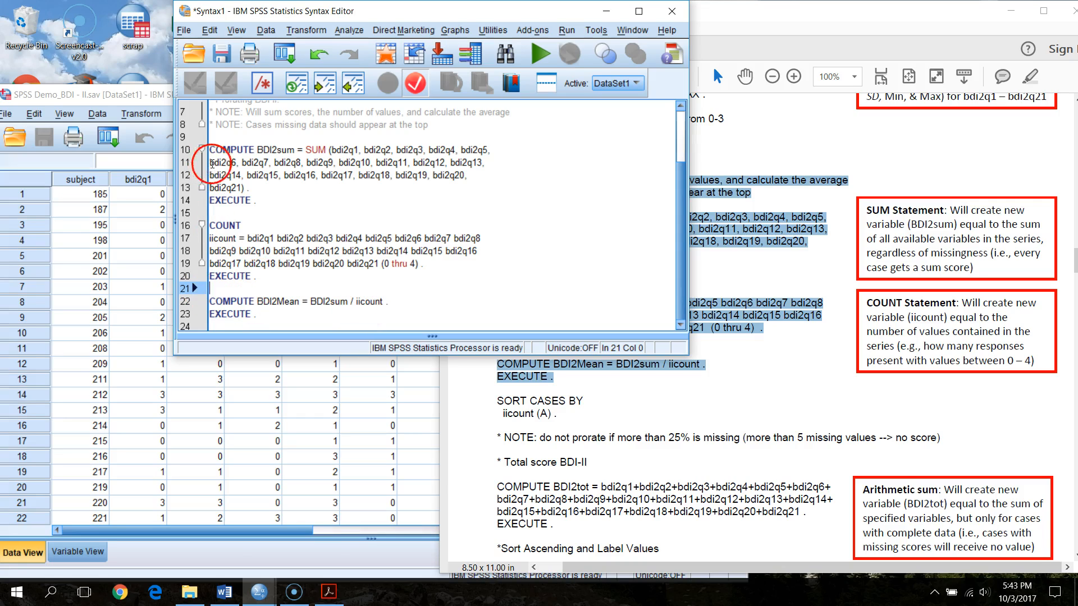
left_click_drag(211, 147, 329, 376)
left_click(537, 54)
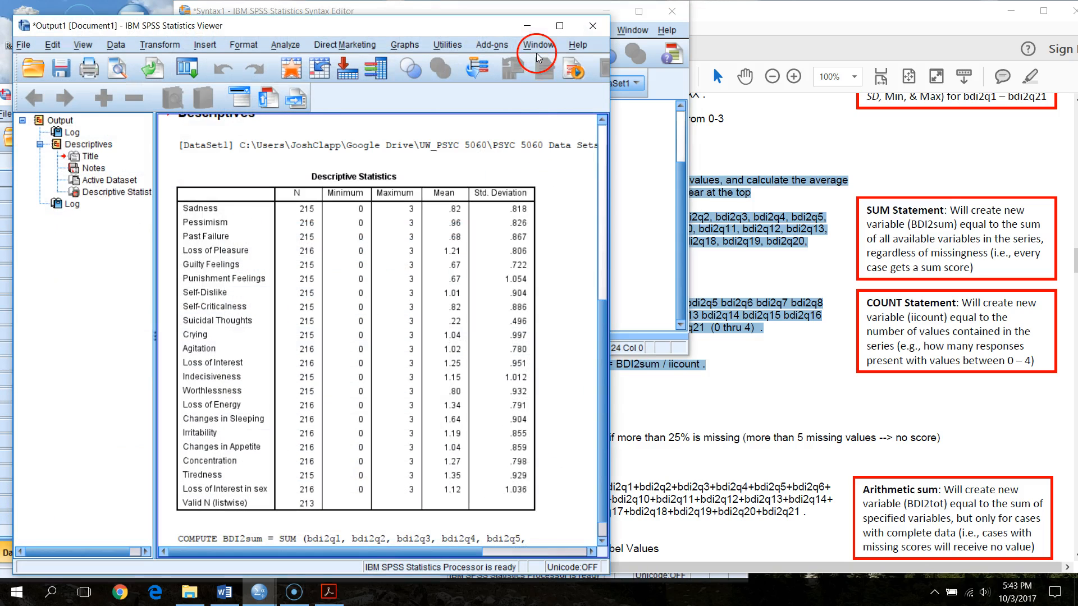
scroll(567, 275, "down", 5)
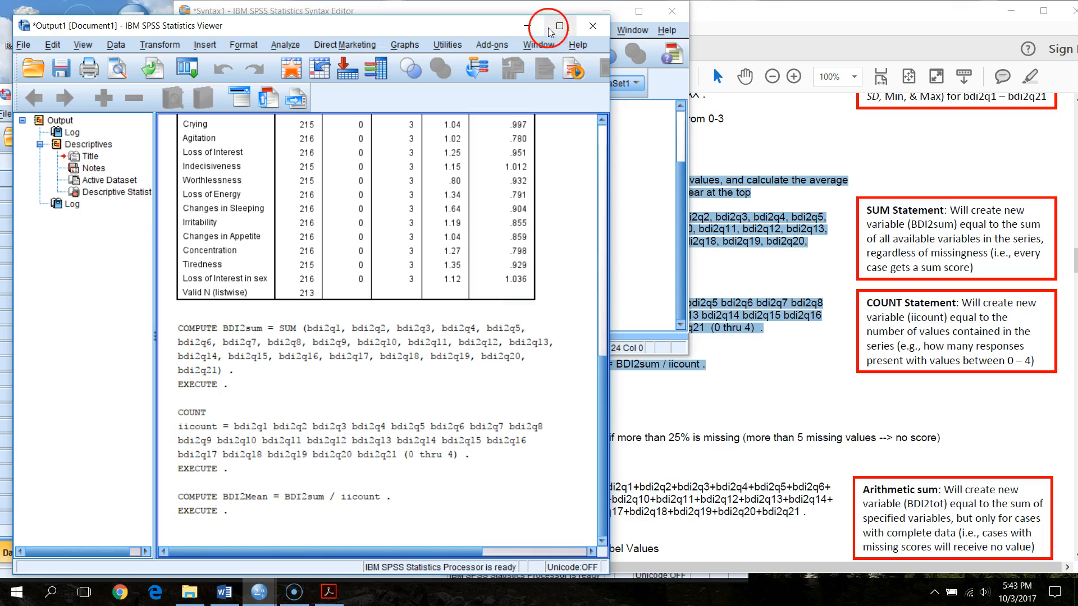
left_click(528, 25)
Step: Examine the new BDI2sum, iicount and BDI2Mean columns at the end of the dataset
left_click(158, 101)
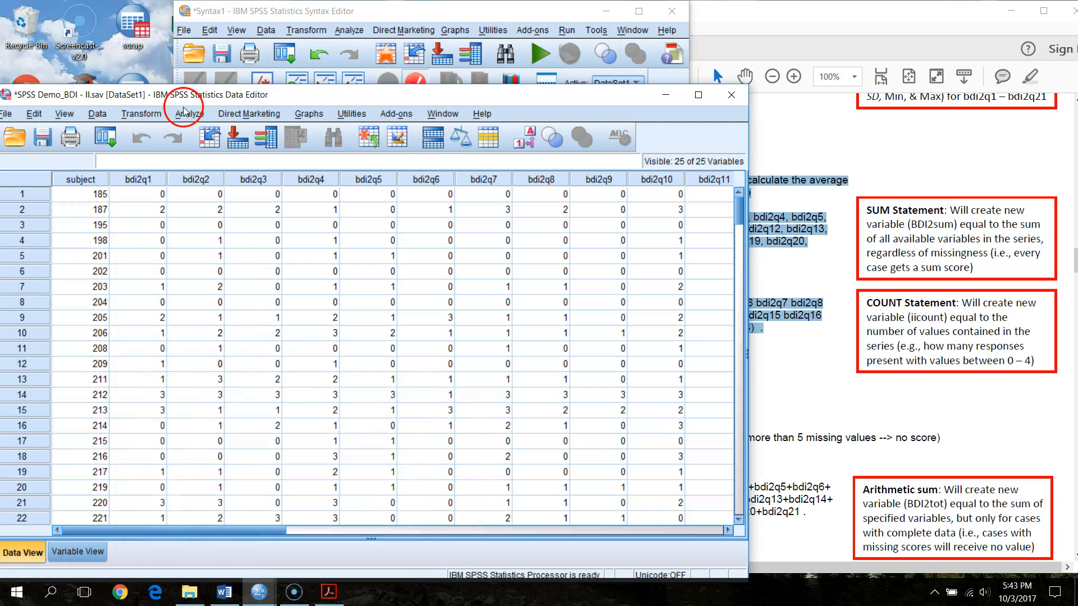
left_click(257, 191)
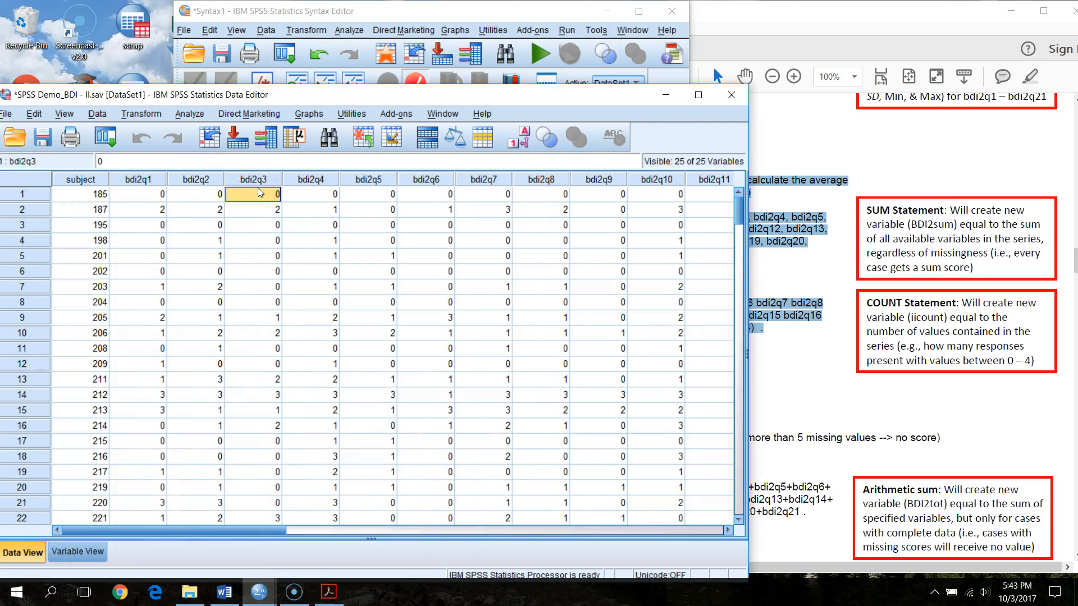
key("ctrl+Right")
left_click(528, 181)
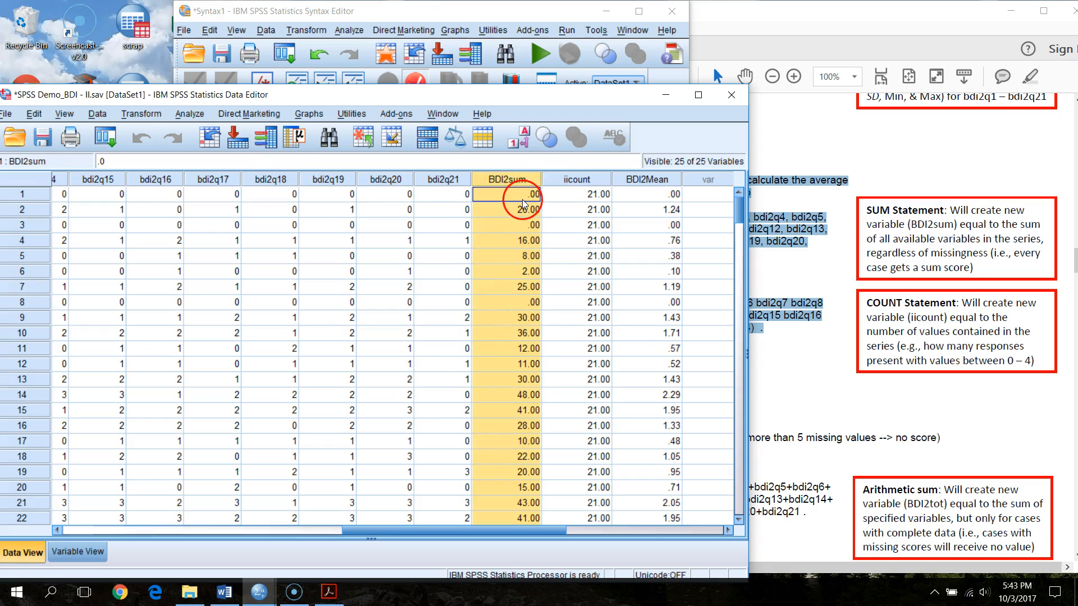
left_click(522, 196)
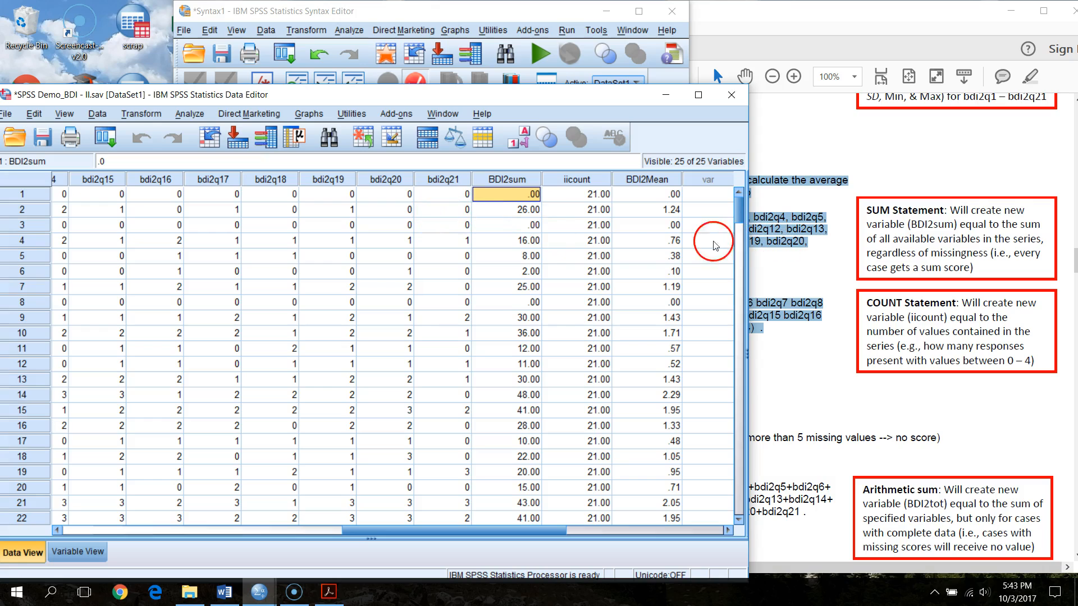
left_click(597, 195)
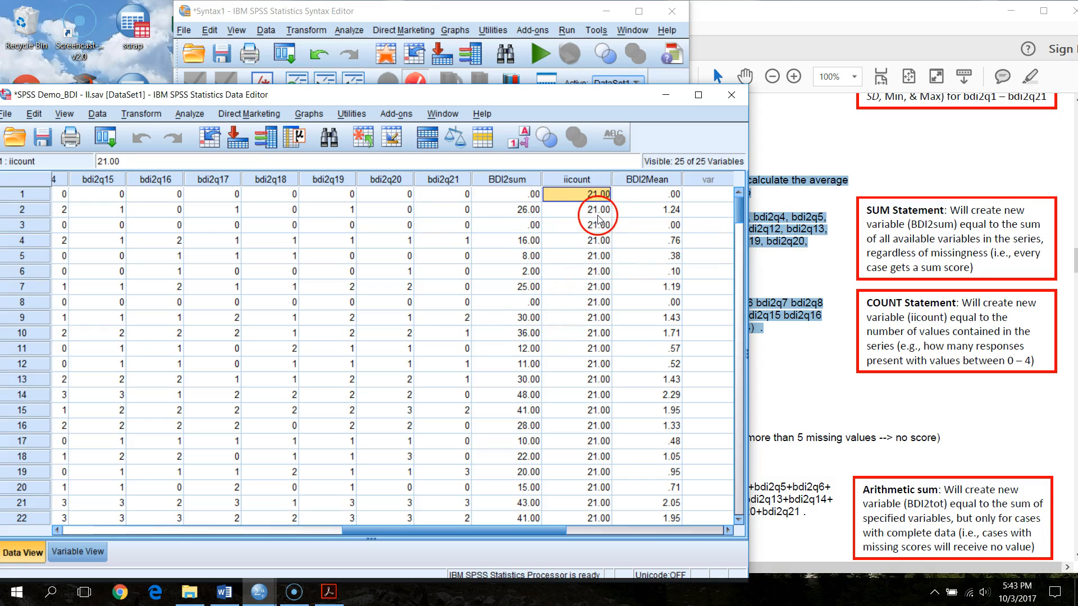
left_click(674, 196)
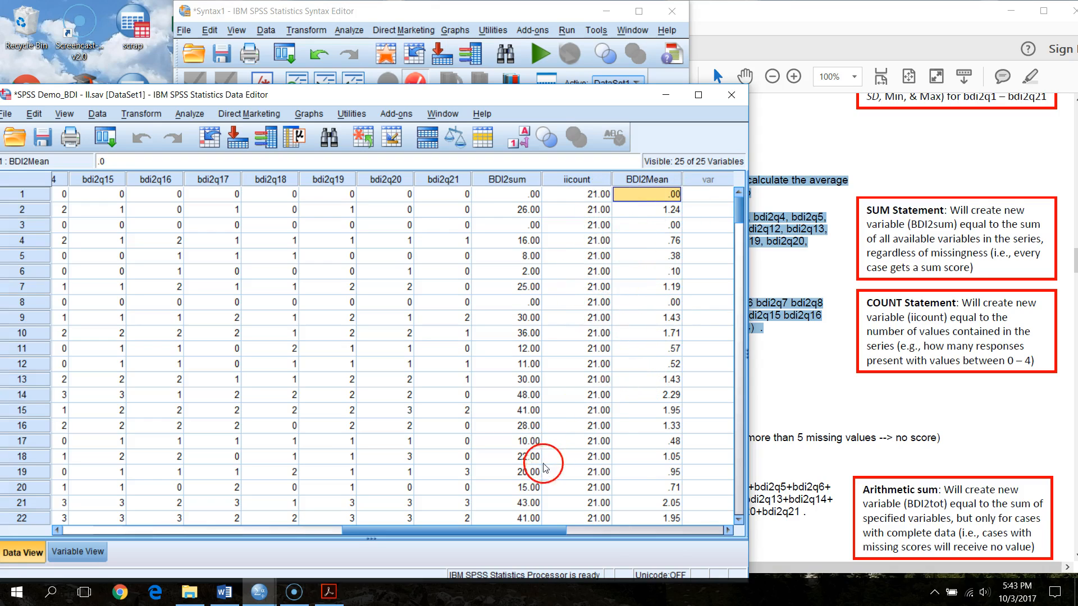
left_click(666, 211)
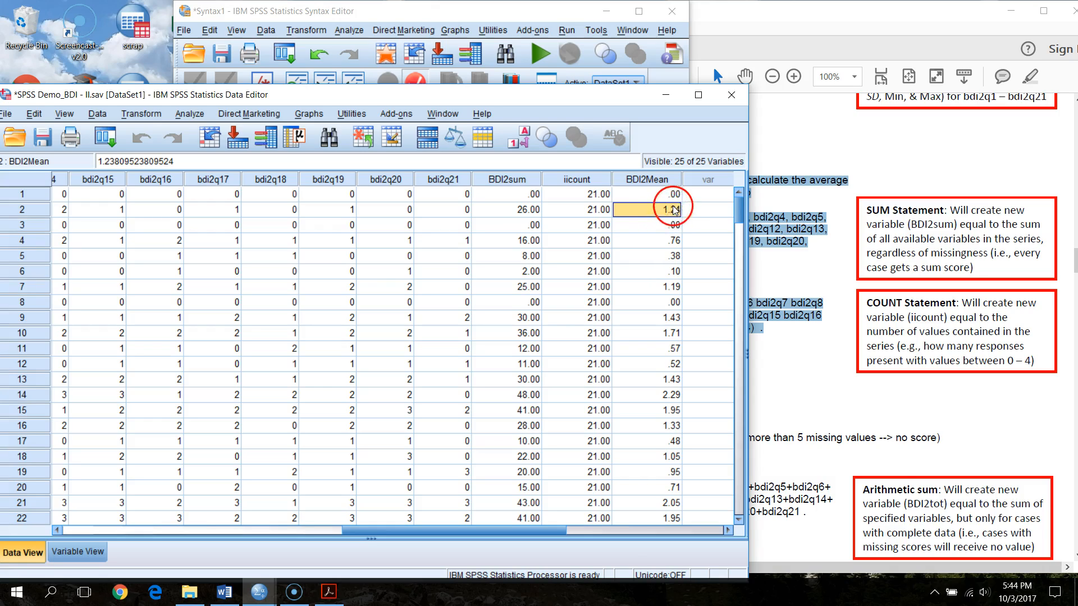
left_click(671, 194)
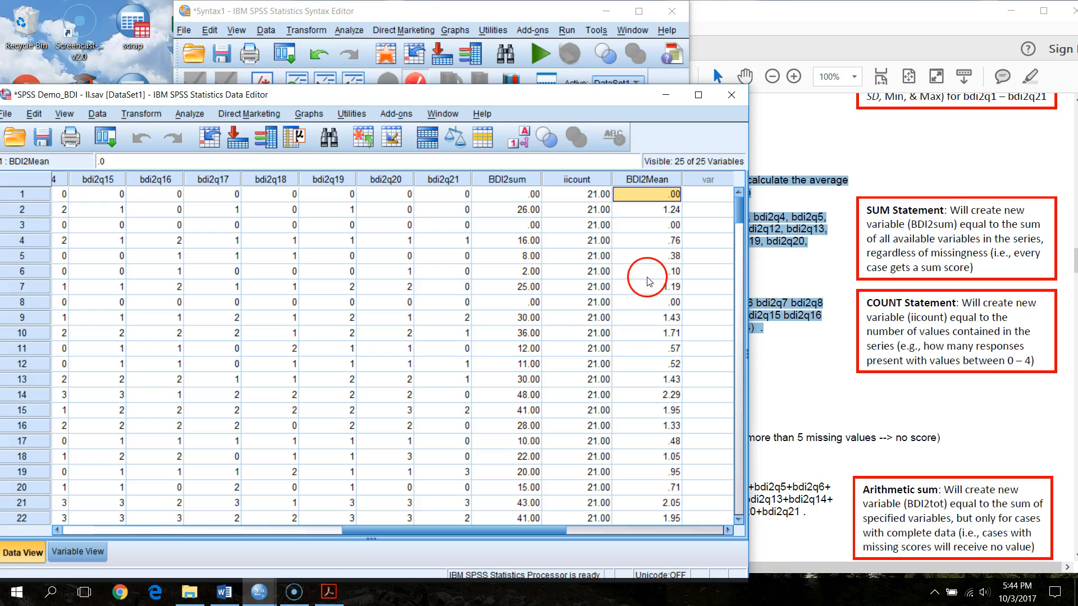
left_click(524, 20)
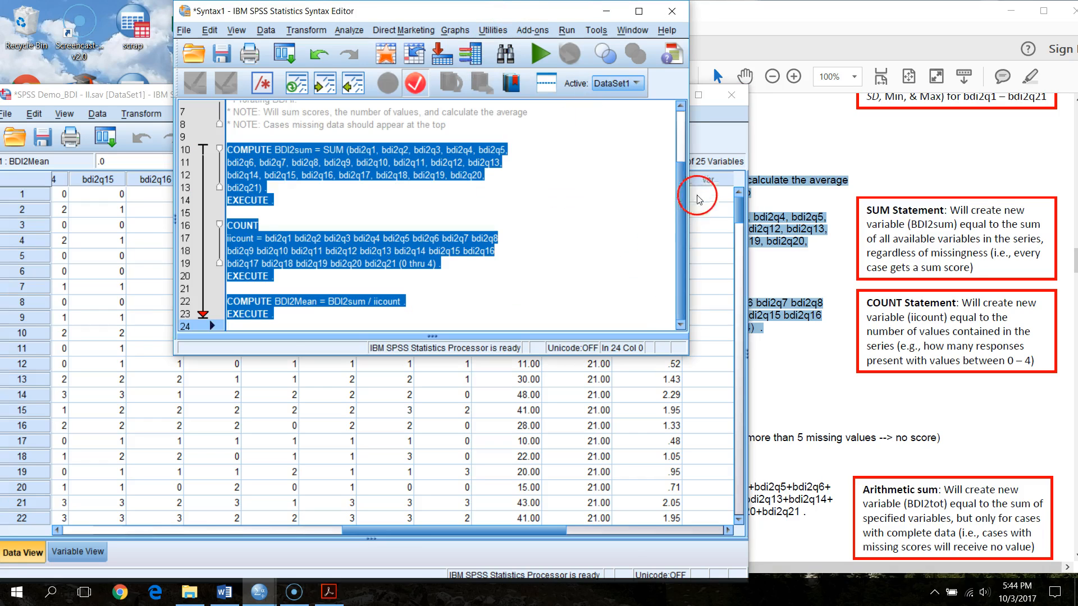
left_click(721, 128)
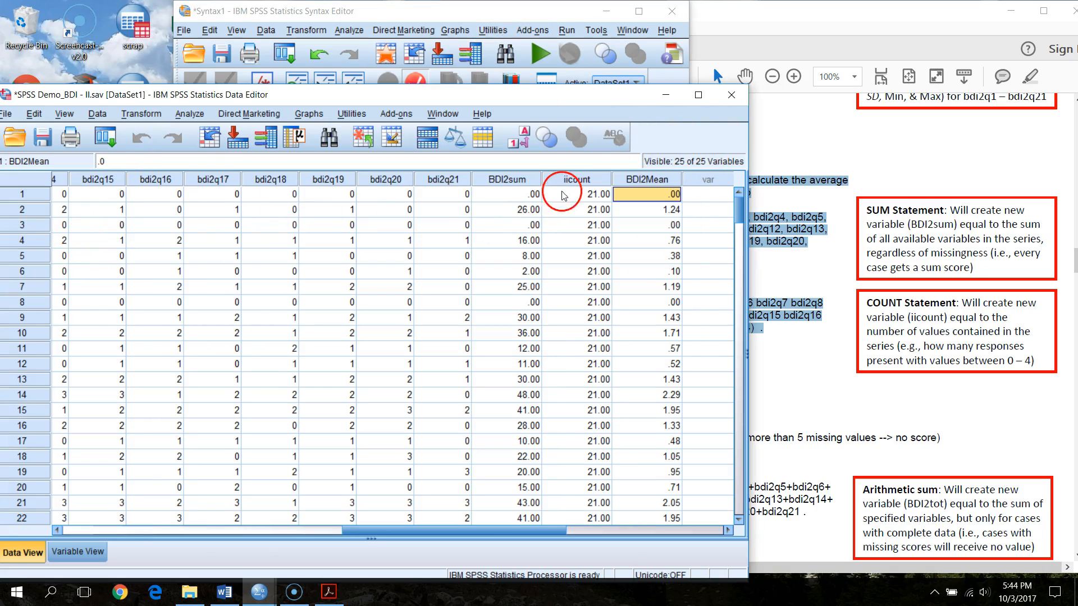
Step: Set up Sort Cases by iicount in ascending order and paste the command into the syntax
left_click(575, 178)
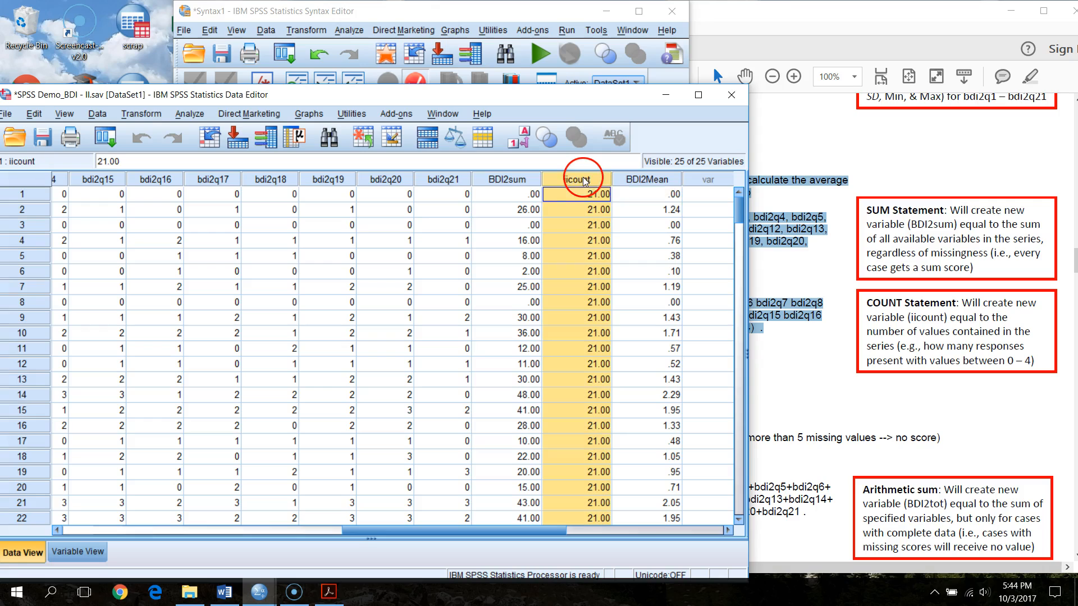
left_click(452, 209)
left_click(97, 114)
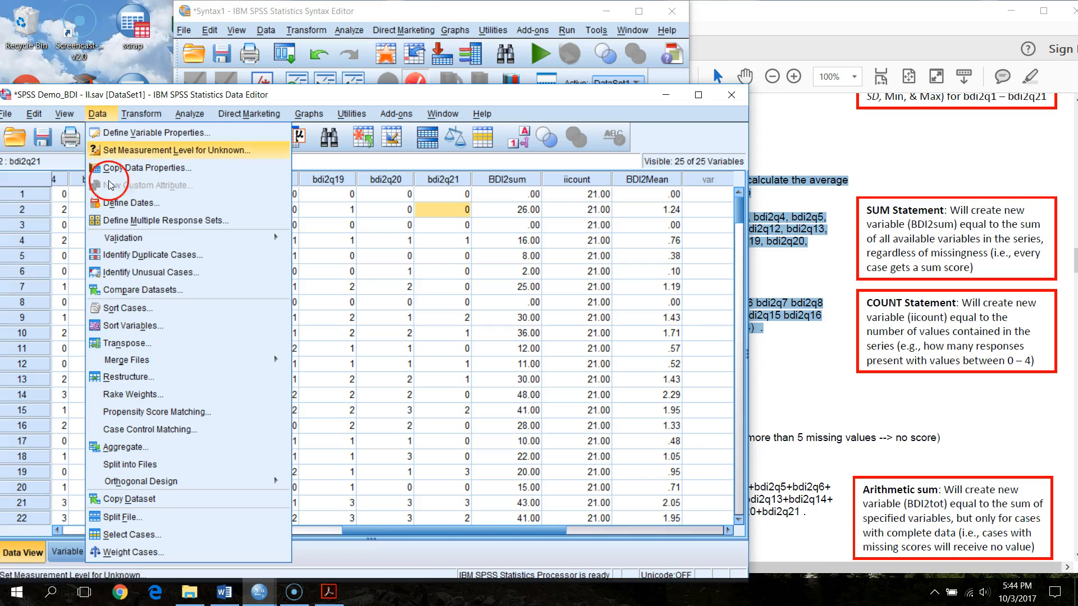
mouse_move(158, 360)
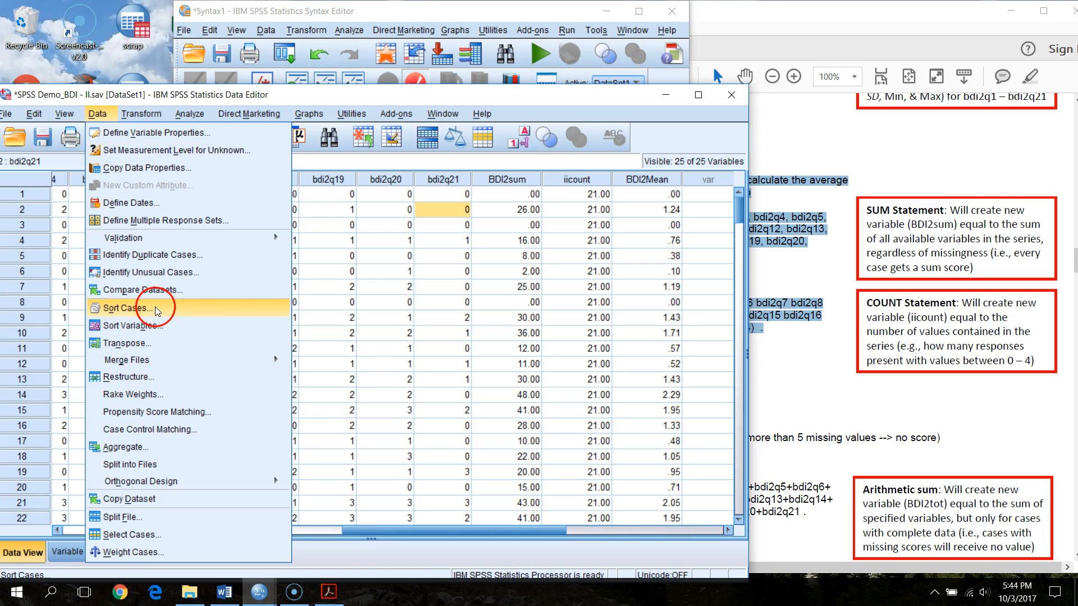
left_click(126, 308)
left_click_drag(411, 179, 412, 241)
left_click(337, 245)
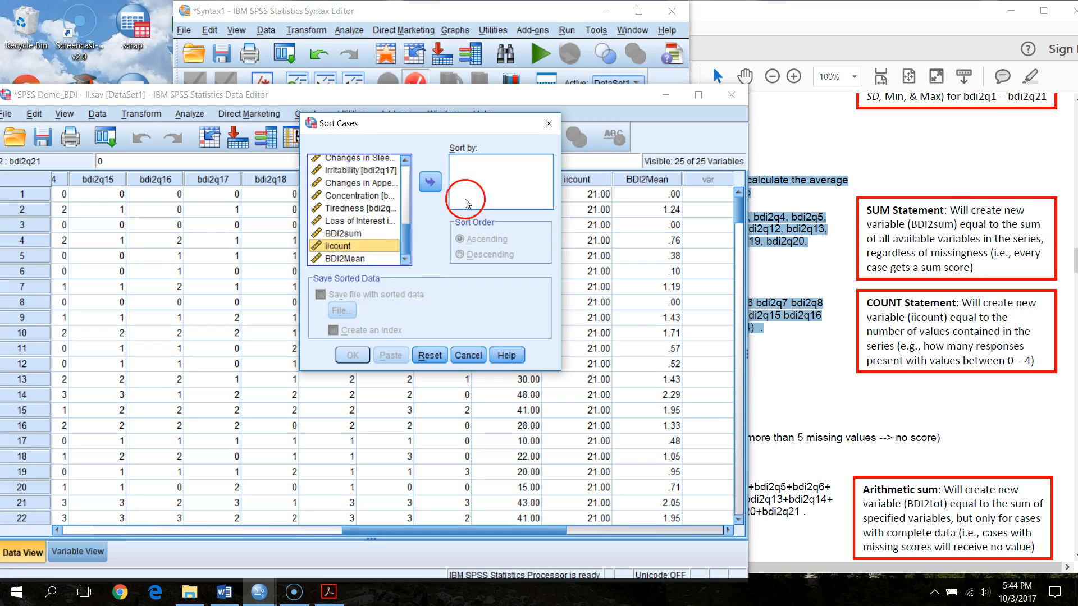
left_click(430, 182)
left_click(391, 356)
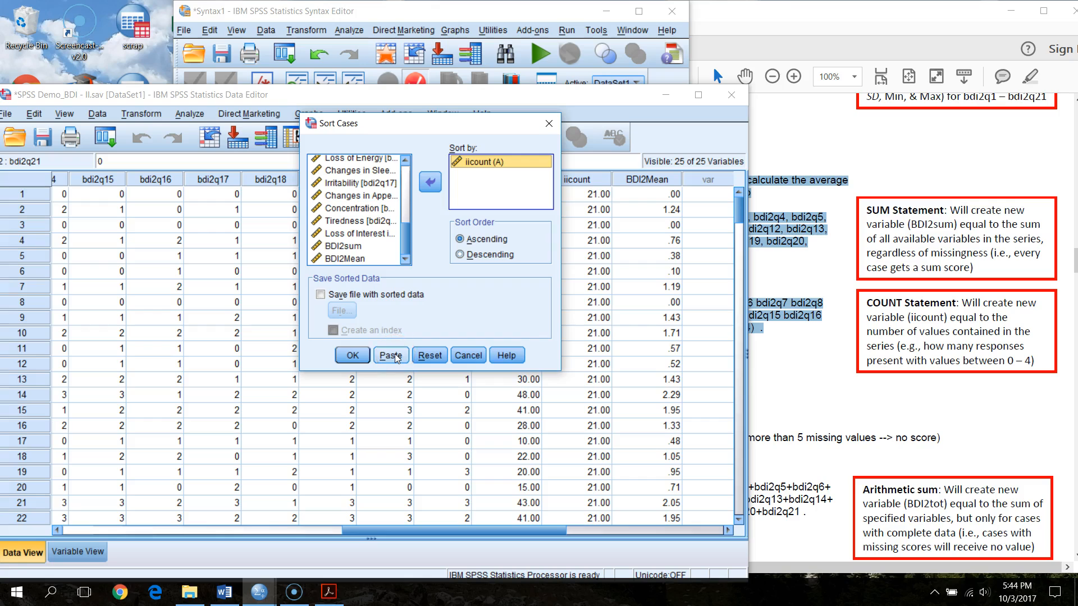
left_click(440, 8)
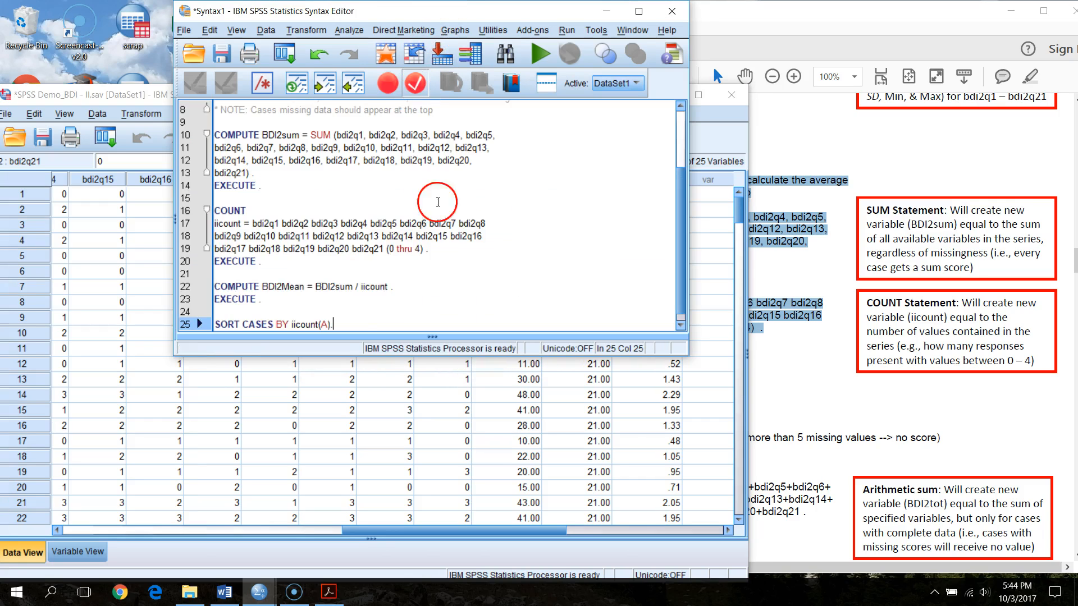
Step: Check the SORT CASES BY iicount(A) line against the PDF handout, and run only that line
left_click(672, 92)
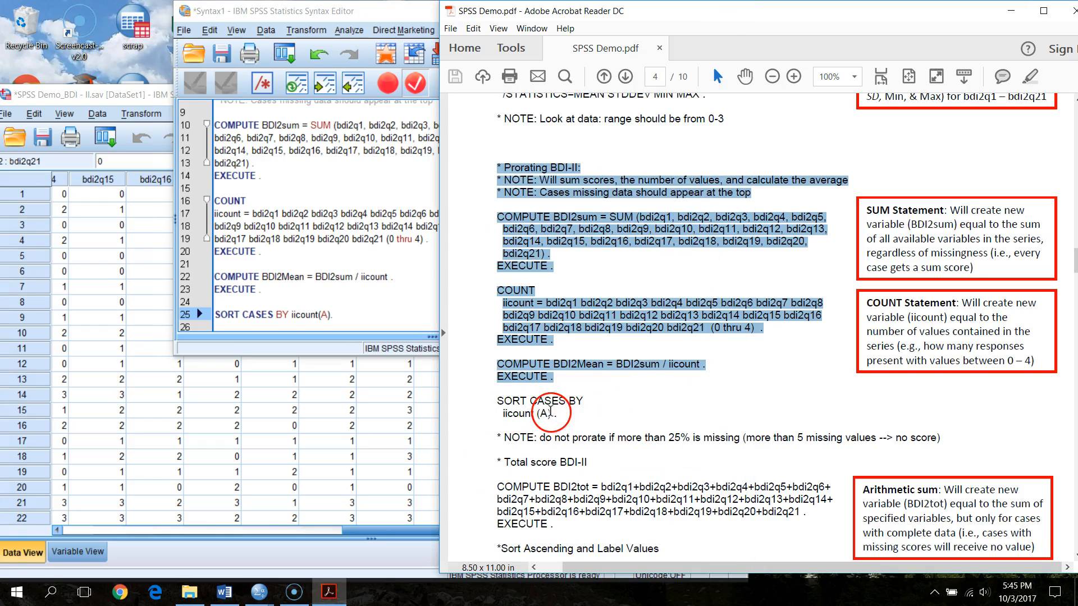
left_click(376, 22)
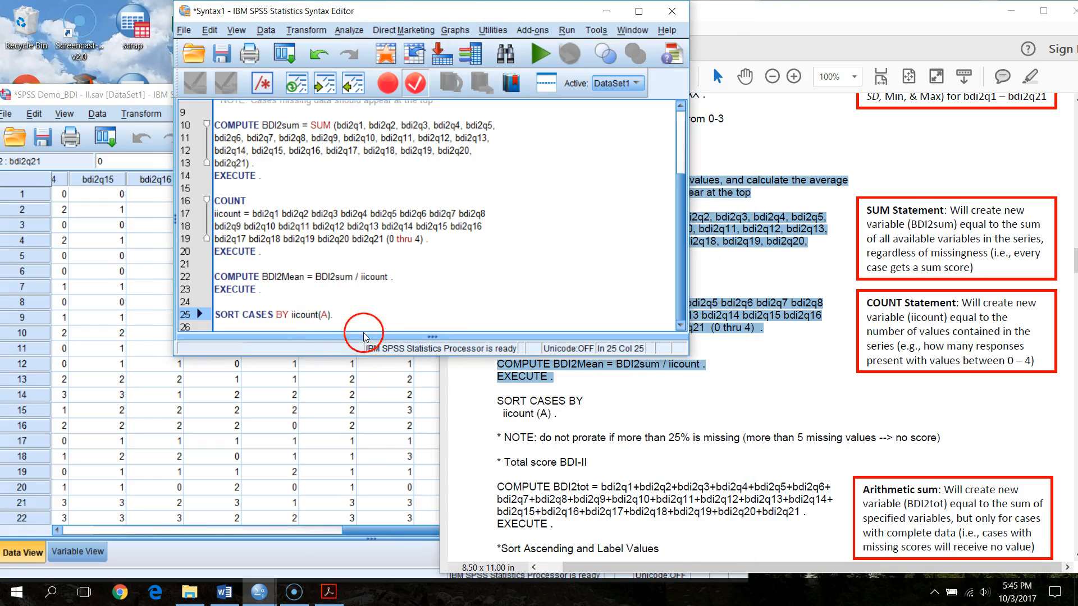
left_click(185, 315)
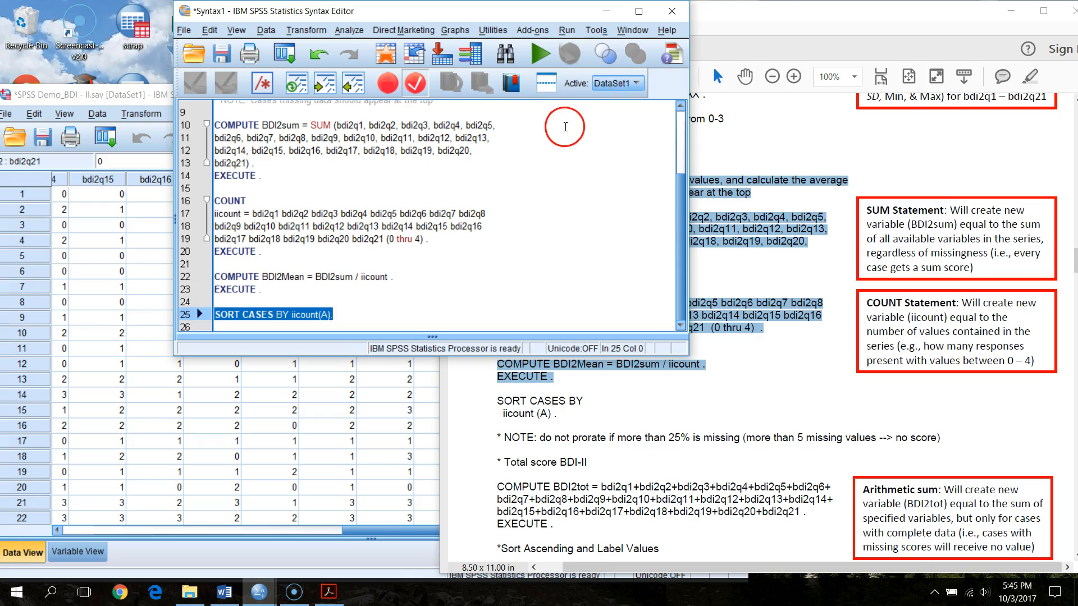
left_click(542, 57)
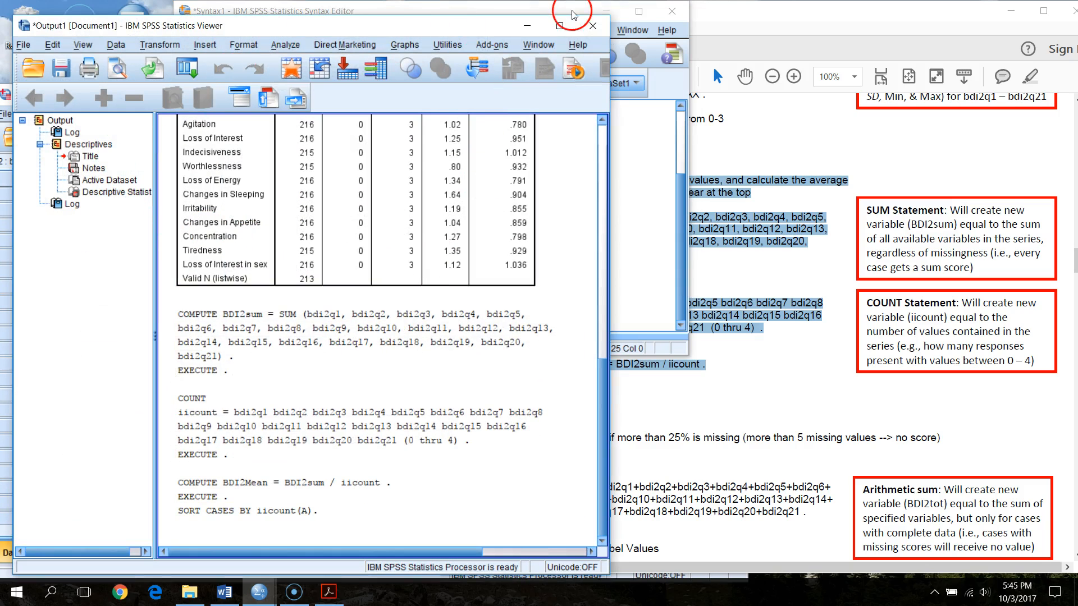
left_click(528, 26)
Step: Inspect the iicount and BDI2Mean values of the first cases in the sorted dataset
left_click(161, 100)
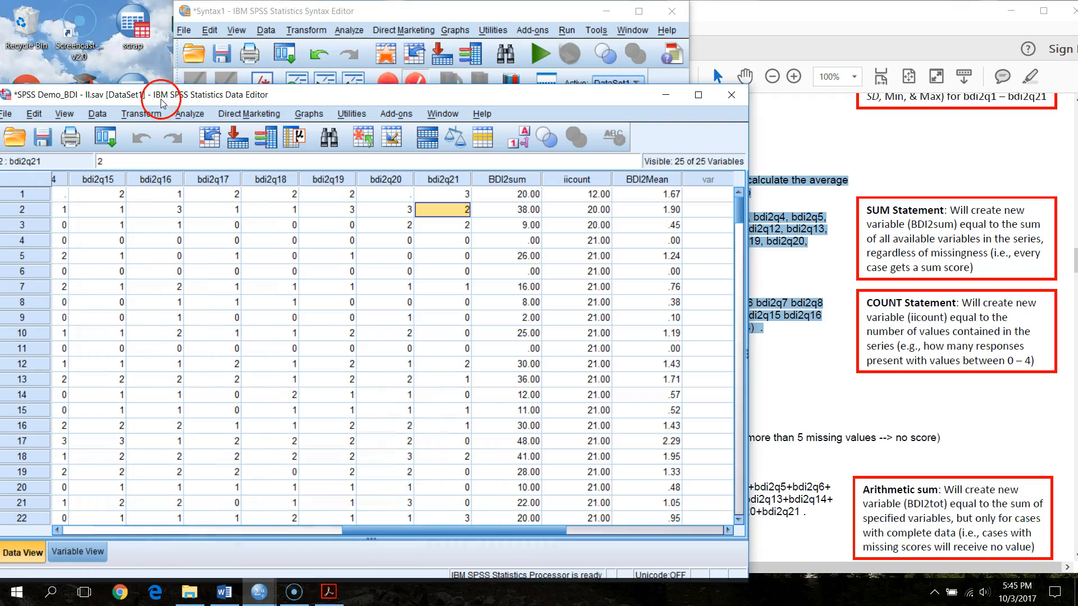
left_click(456, 191)
key("Right")
key("Right")
key("Right")
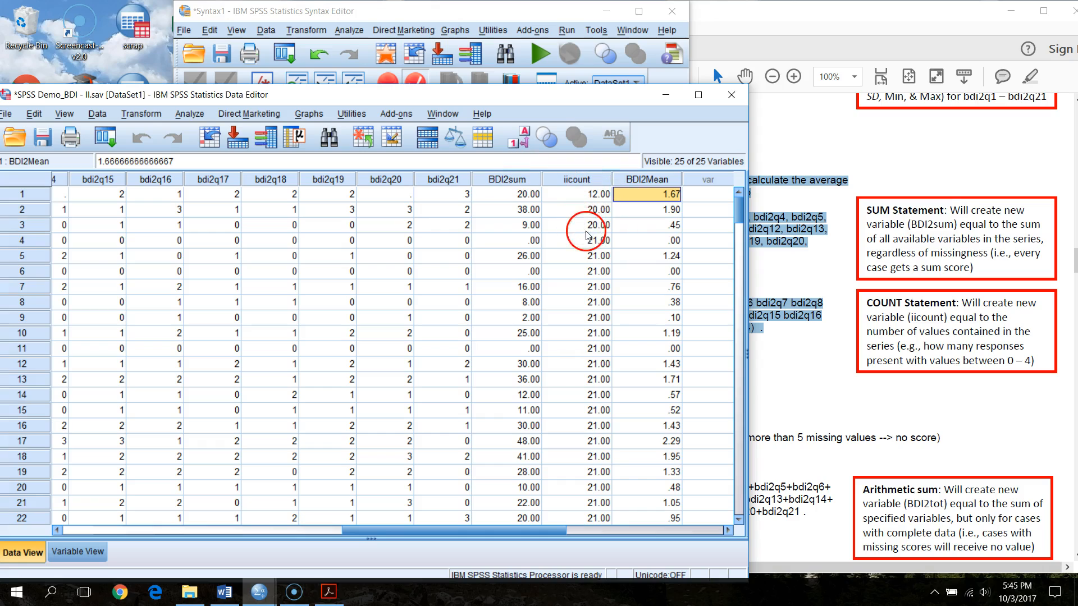
left_click(602, 216)
key("Up")
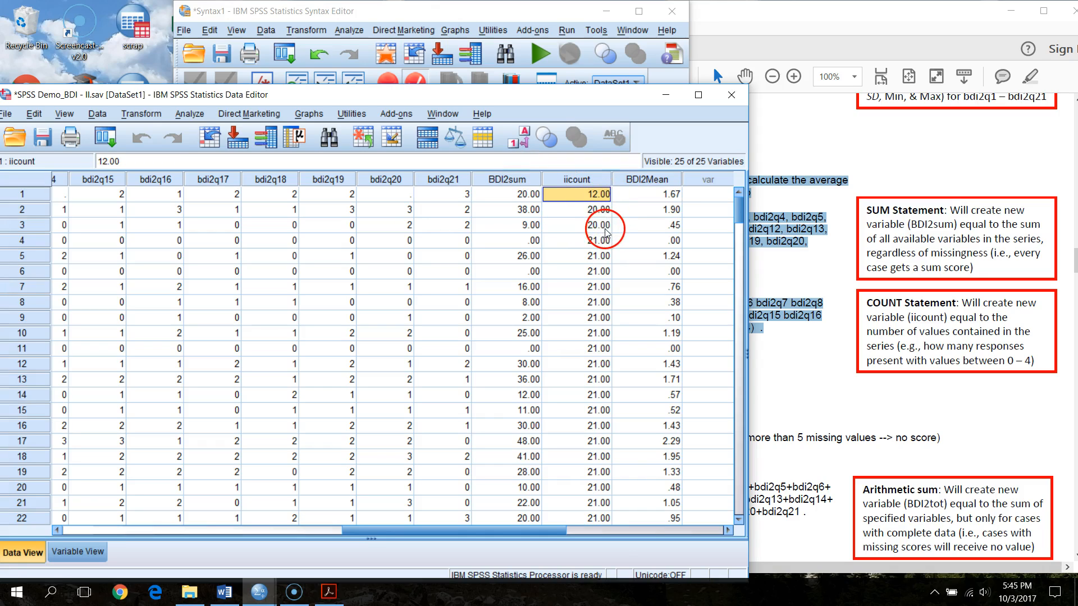
Step: Consult the handout's note against prorating when more than 25% is missing, and the total score section below it
left_click(816, 18)
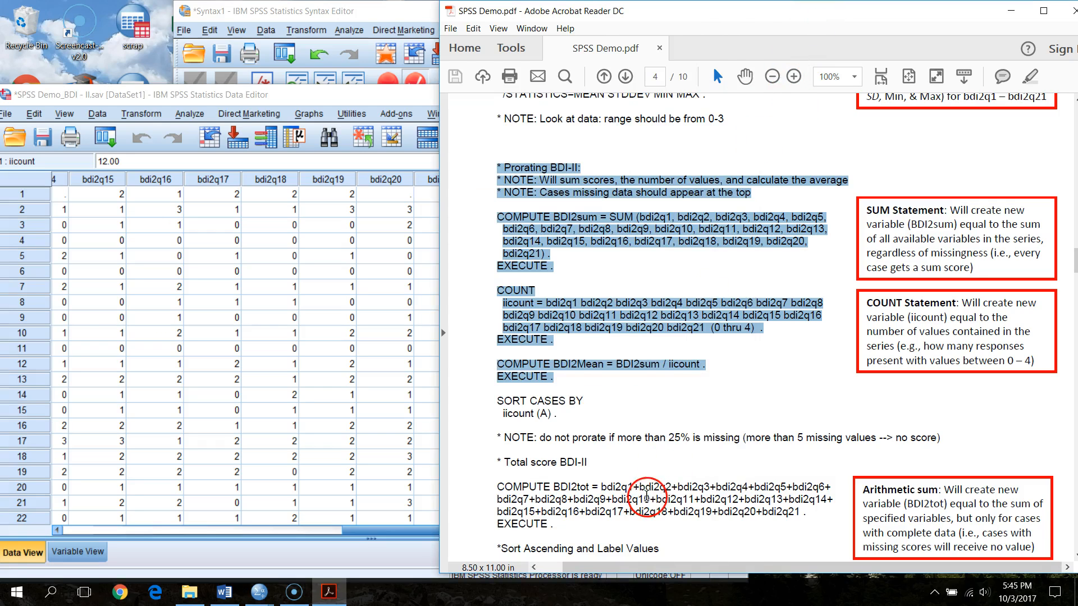
left_click(407, 94)
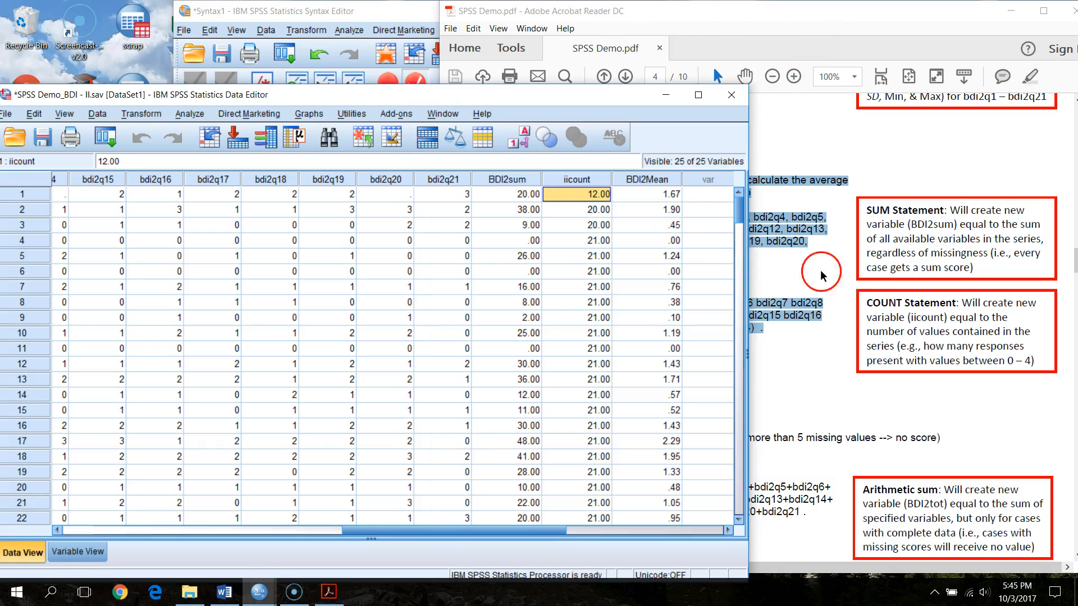
left_click(812, 20)
scroll(612, 457, "down", 4)
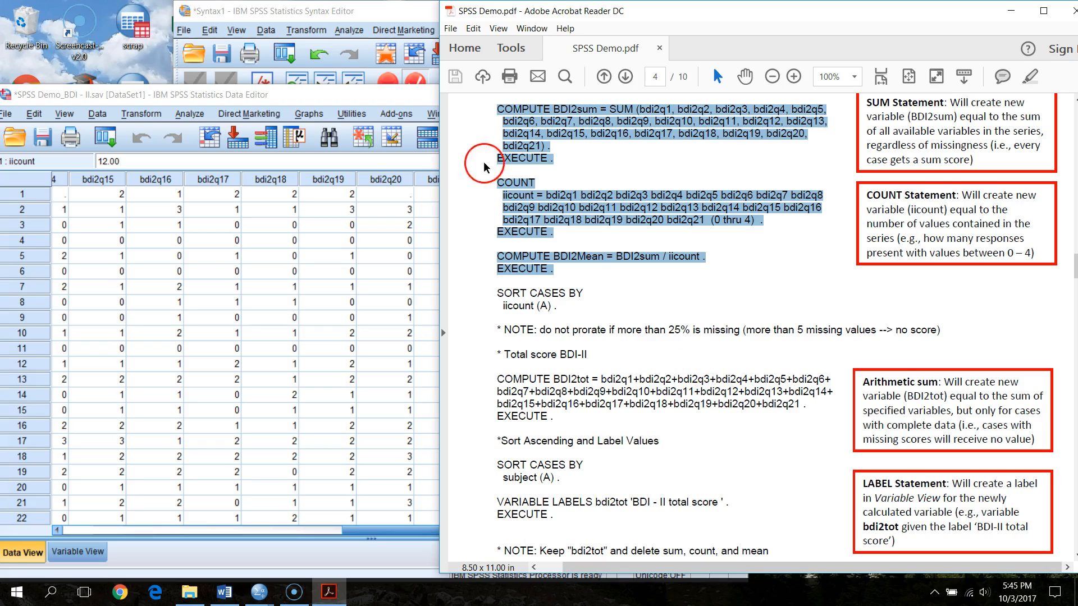
Step: Examine the first sorted case across subject, bdi2q1 to bdi2q21 and the computed variables for missing item responses
left_click(413, 97)
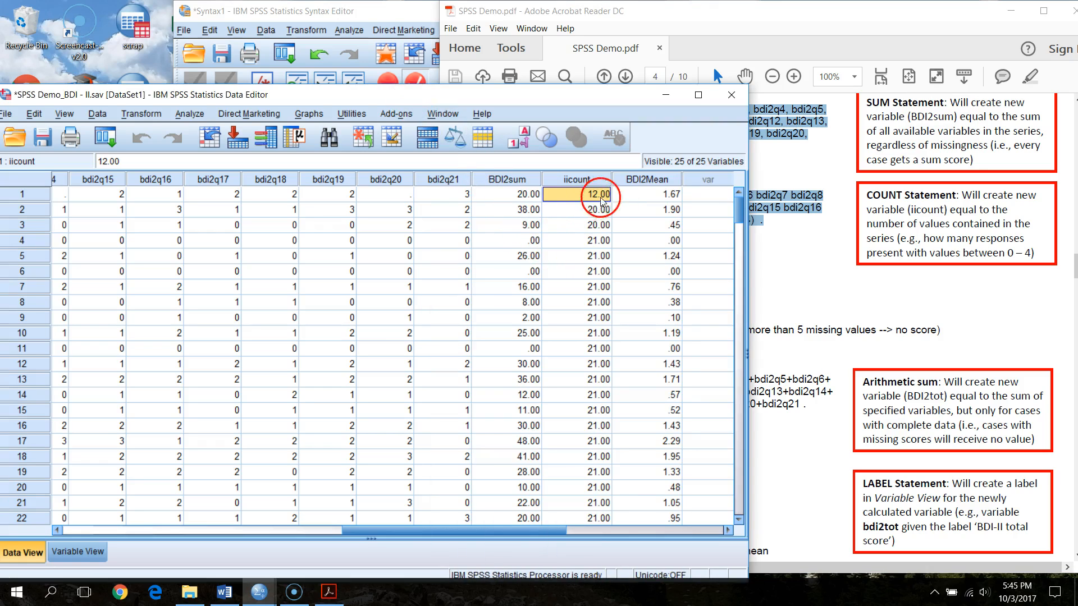
key("Left")
key("Left")
key("Left")
key("Left")
key("Left")
key("Left")
key("Left")
key("Left")
key("Left")
key("Left")
key("Left")
key("Left")
key("Left")
key("Left")
key("Left")
key("Left")
key("Left")
key("Left")
key("Left")
key("Left")
key("Left")
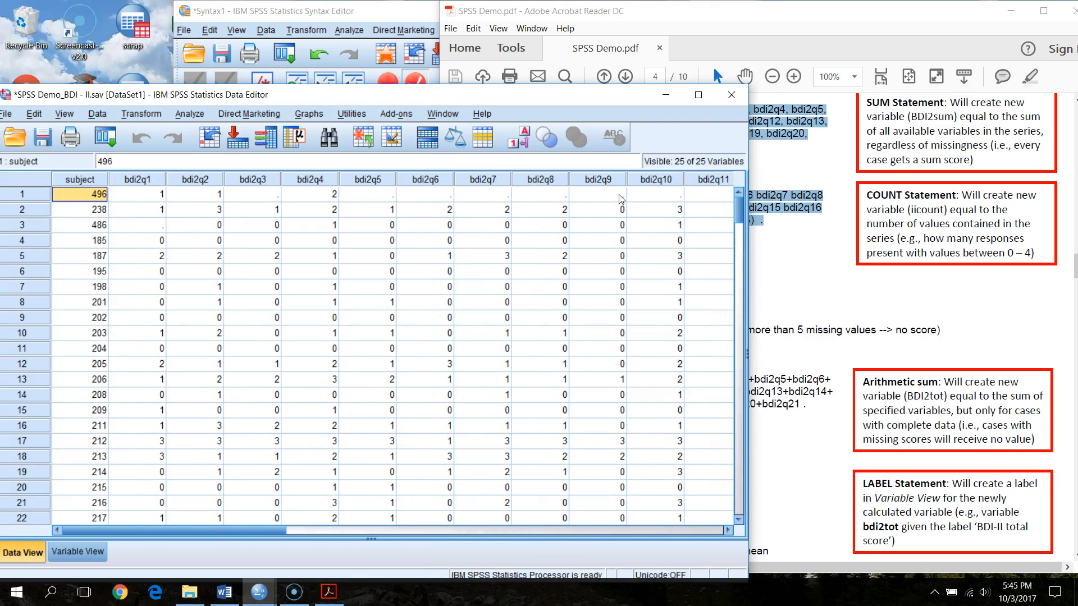
key("Right")
key("Right")
key("Right")
key("Right")
key("Right")
key("Right")
key("Right")
key("Right")
key("Right")
key("Right")
key("Right")
key("Right")
key("Right")
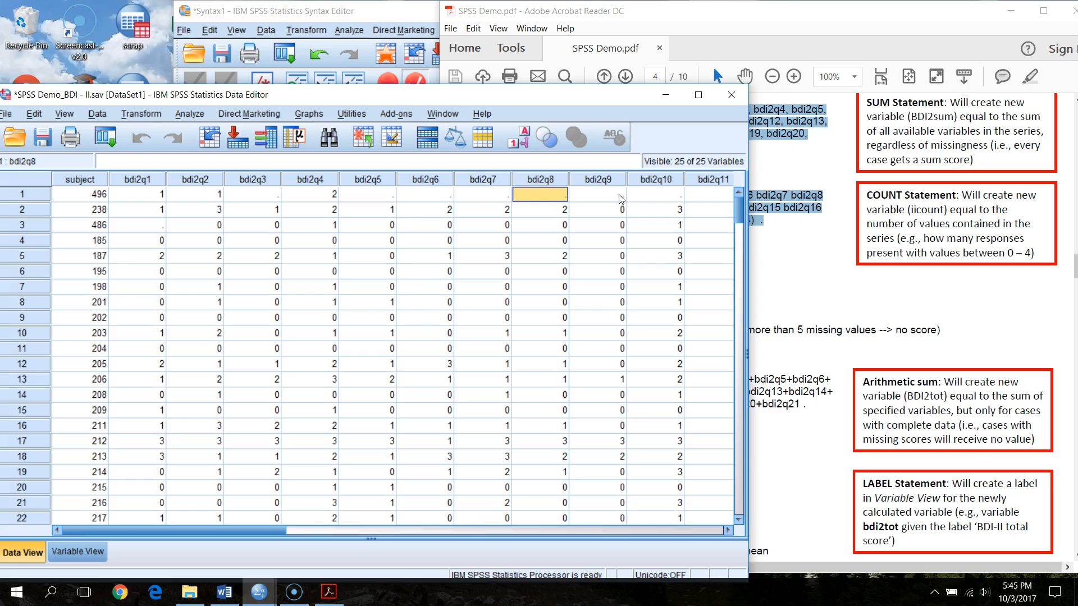
key("Right")
key("Right")
key("Right")
key("Right")
key("Right")
key("Right")
key("Right")
key("Right")
key("Right")
key("Right")
key("Right")
key("Right")
key("Right")
key("Right")
key("Right")
key("Right")
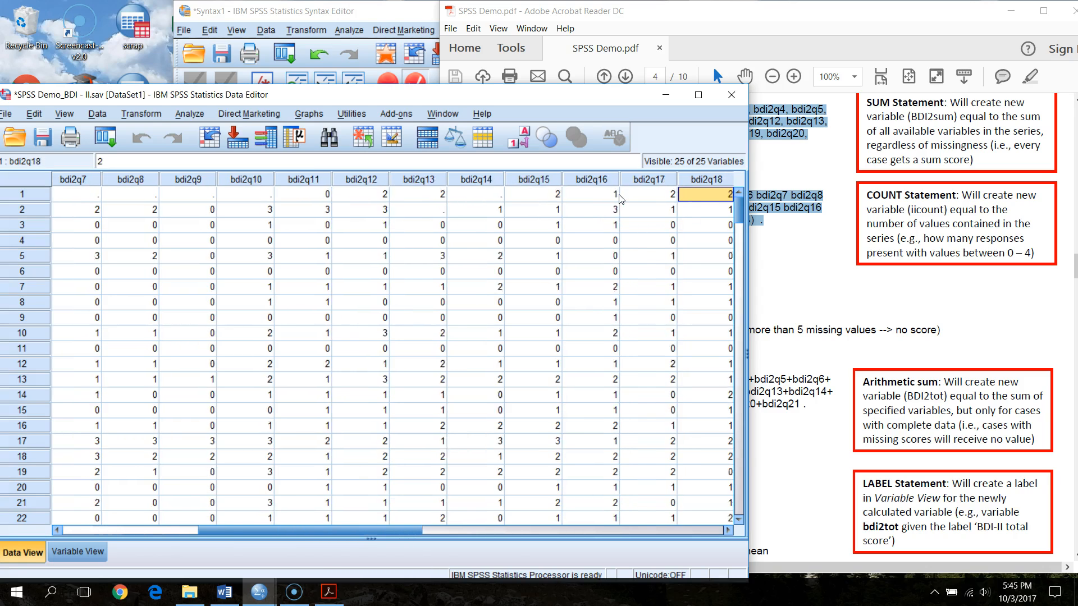
key("Left")
key("Left")
key("Left")
key("Left")
key("Left")
key("Left")
key("Left")
key("Right")
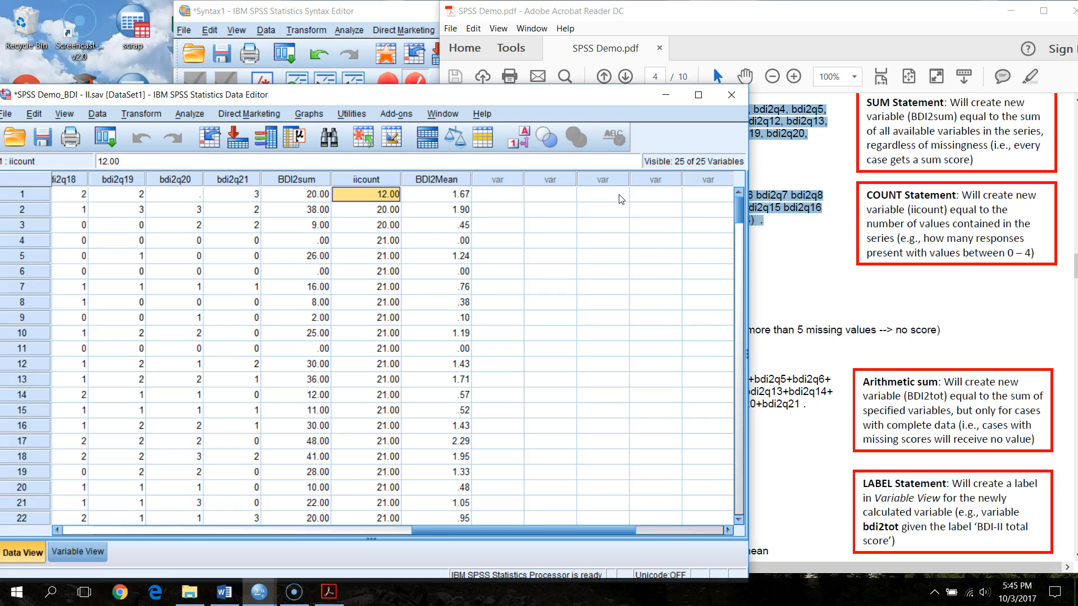
key("Left")
key("Home")
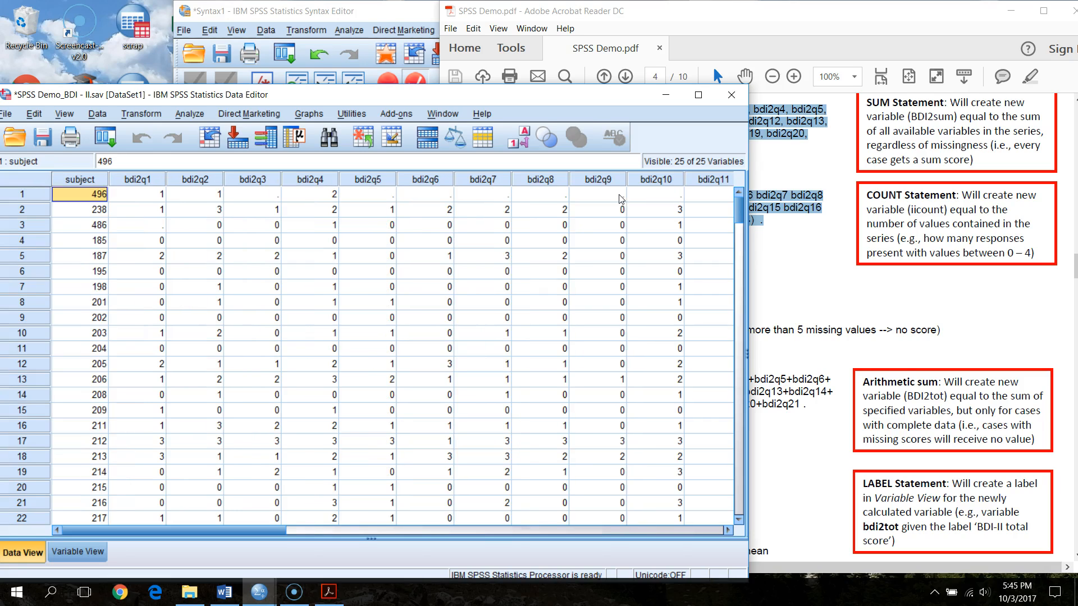
Step: Compare the first two sorted cases by their subject, iicount and BDI2Mean values
key("End")
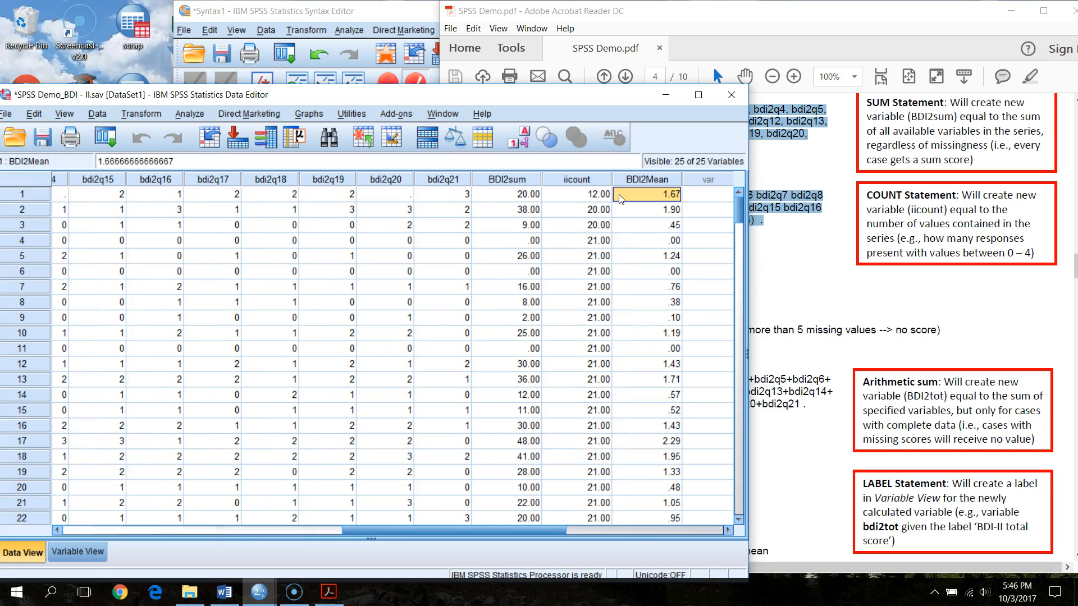
key("Left")
key("Down")
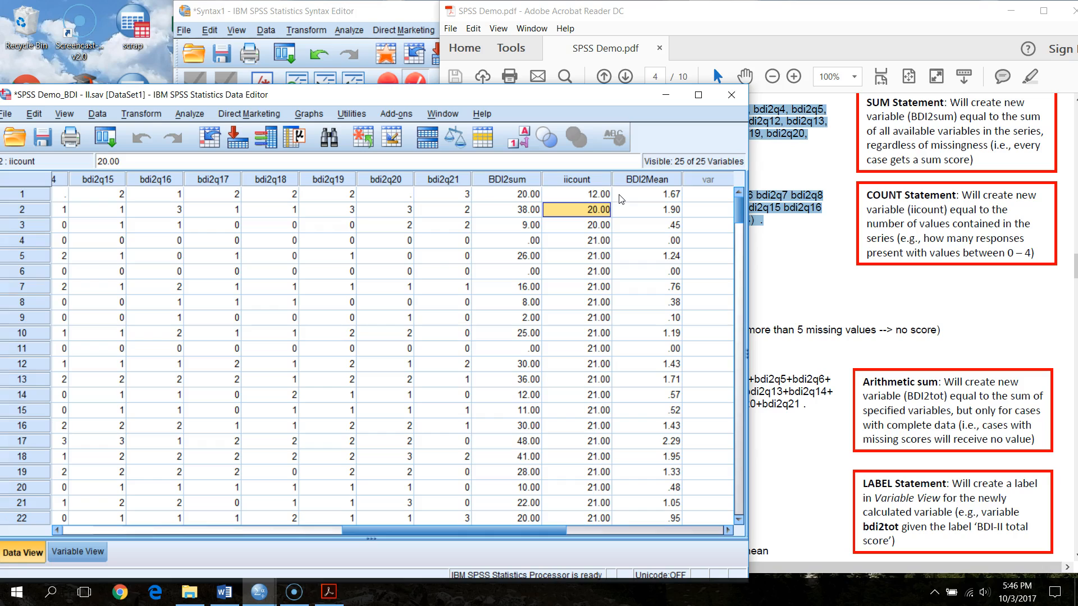
key("Home")
key("Down")
key("Up")
key("Down")
key("Up")
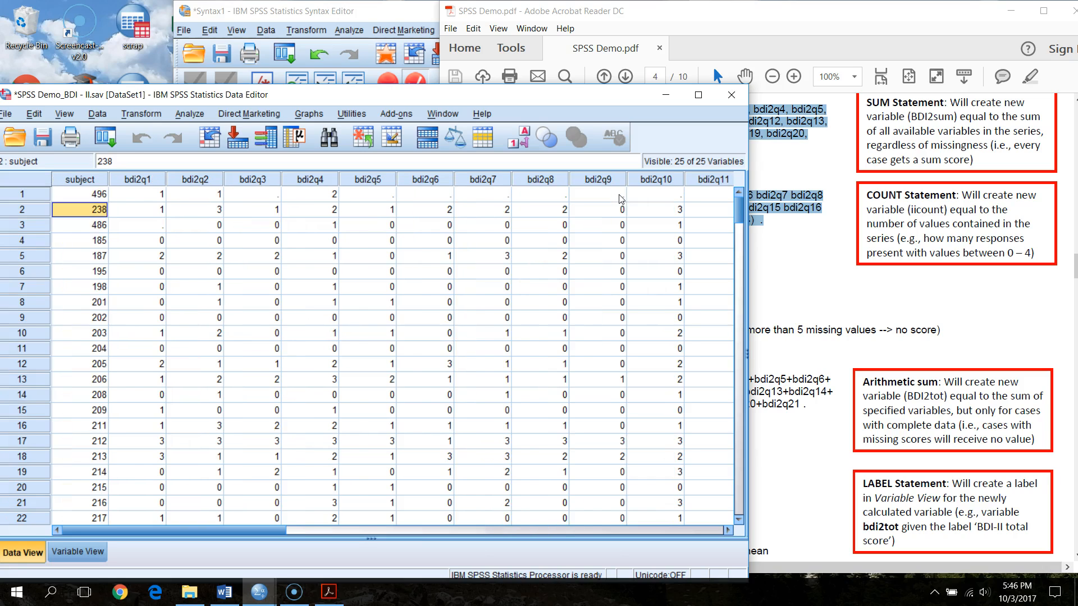
key("End")
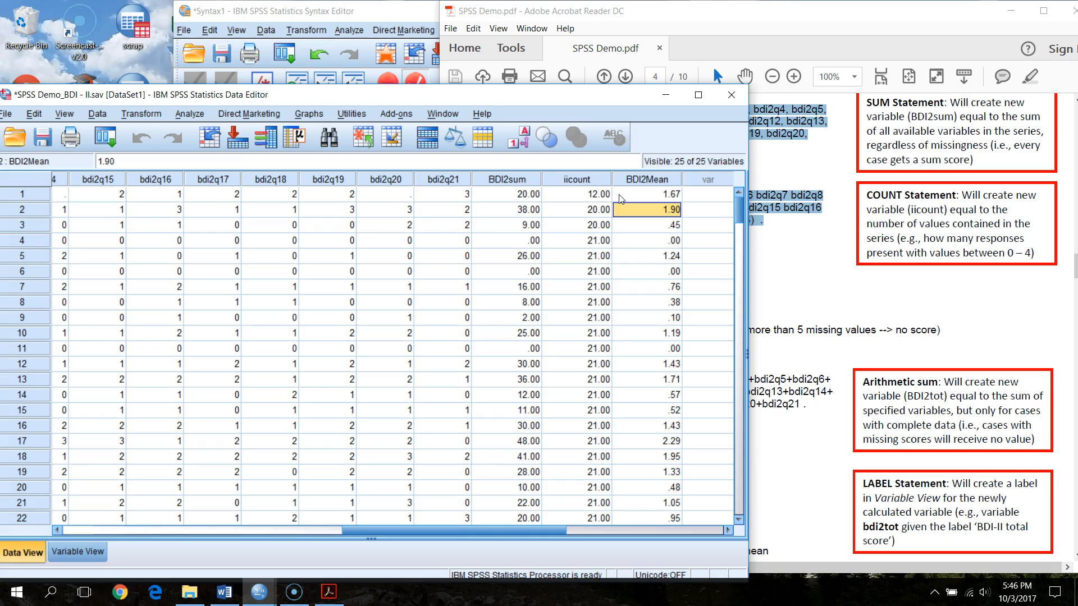
Step: Examine the second case's item responses for the missing item, and check its BDI2sum and BDI2Mean values
key("Left")
key("Left")
key("Left")
key("Left")
key("Left")
key("Left")
key("Left")
key("Left")
key("Left")
key("Left")
key("Left")
key("Left")
key("Left")
key("Left")
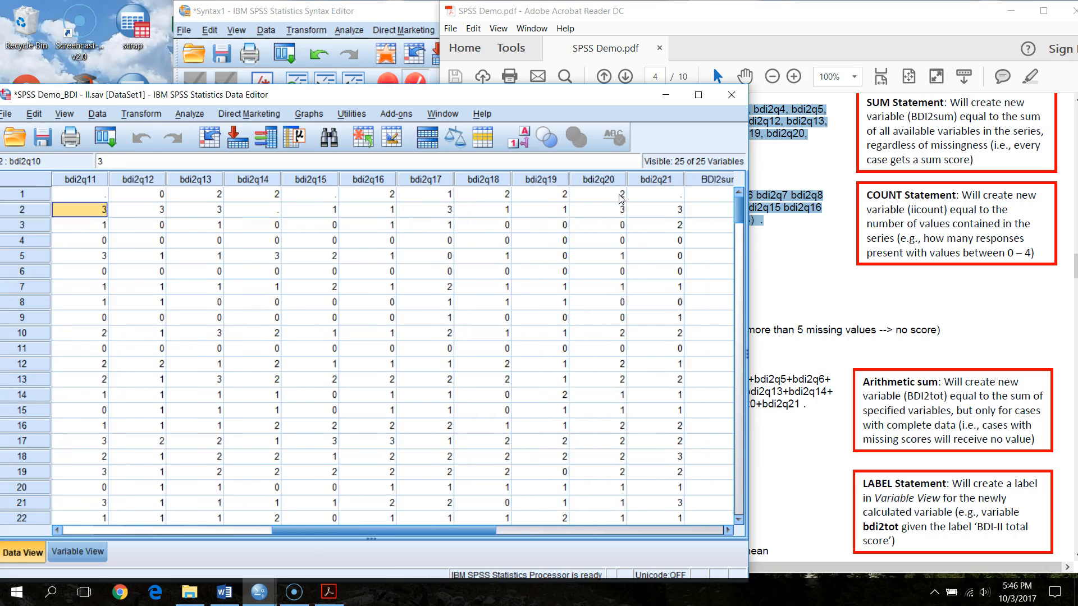
key("Right")
key("Right")
key("Right")
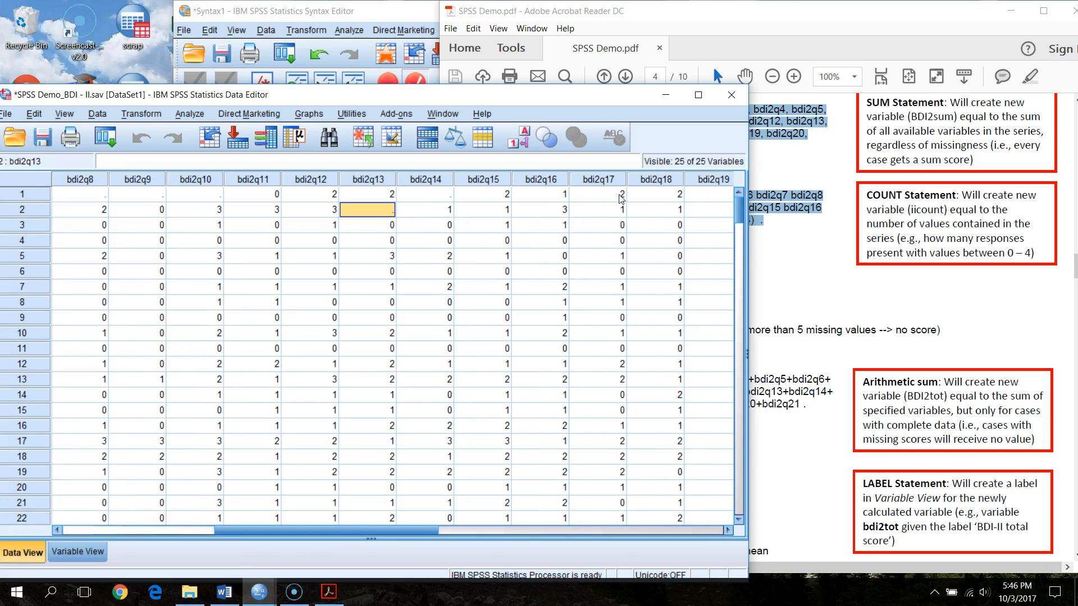
key("Right")
key("Right")
key("Right")
key("Right")
key("Right")
key("Right")
key("Right")
key("Right")
key("Right")
key("Right")
key("Right")
key("Right")
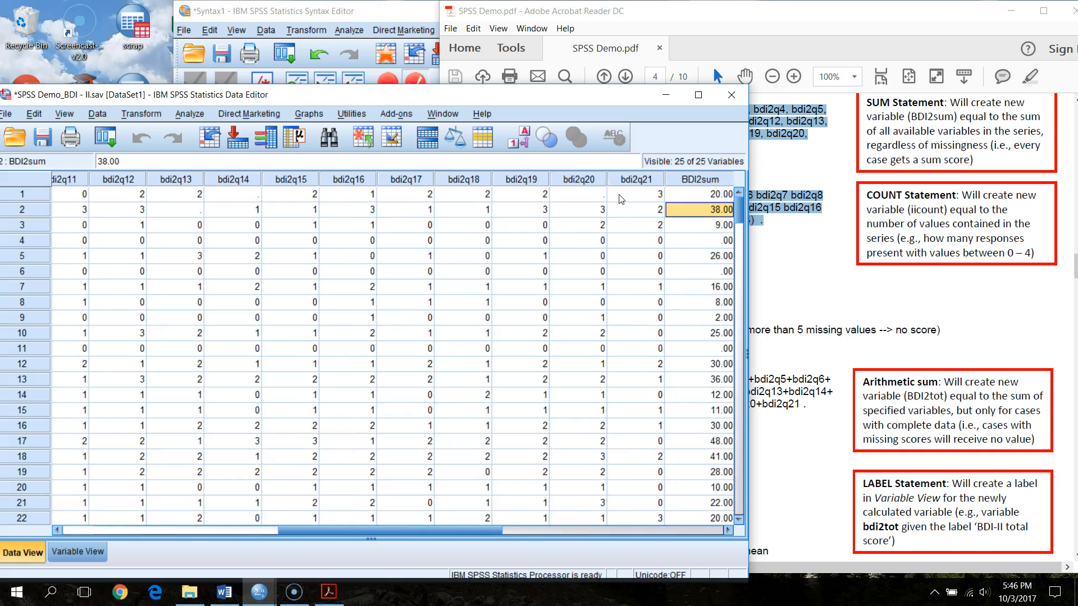
key("Left")
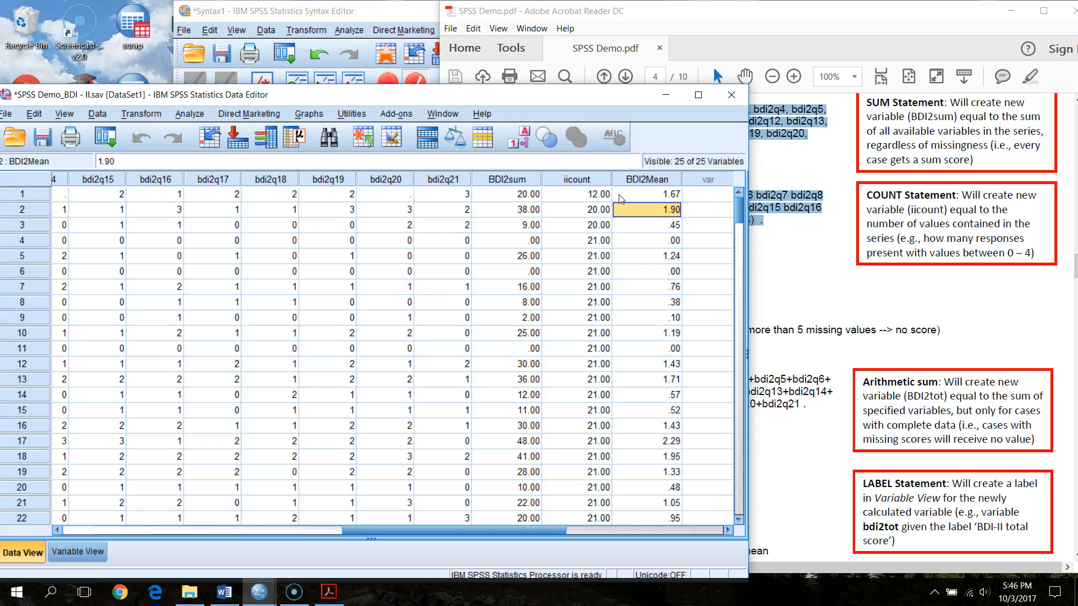
Step: Examine the third case's iicount, BDI2Mean and missing bdi2q1 response
key("Down")
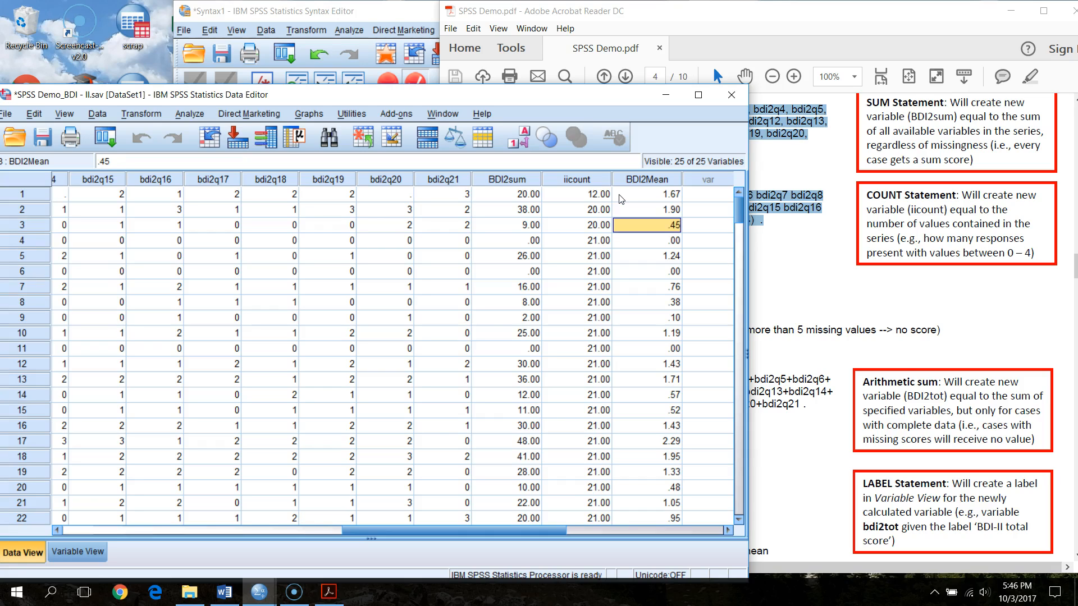
key("Left")
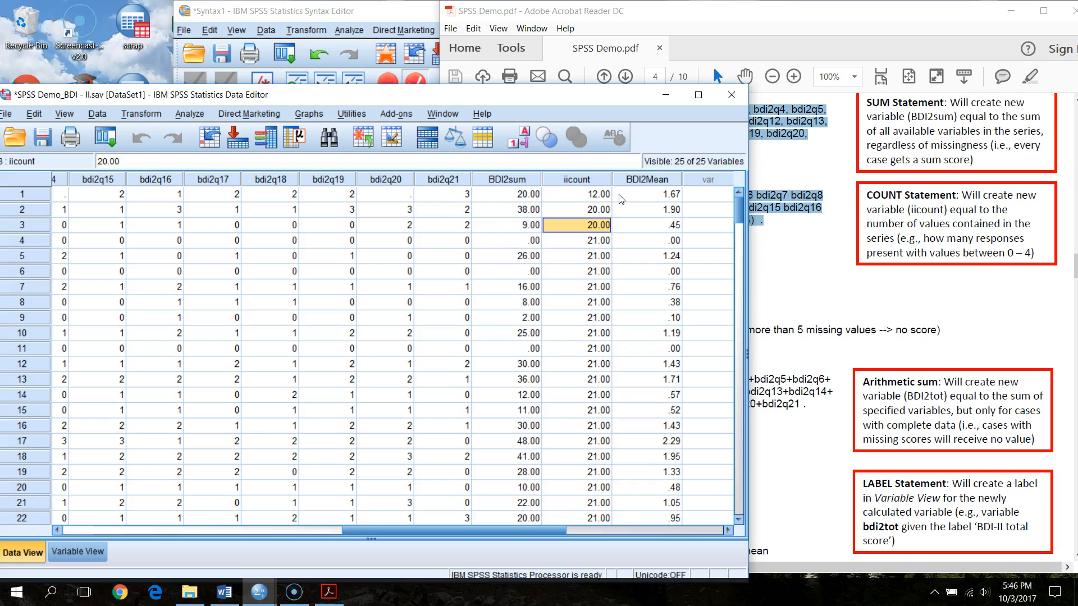
key("Home")
key("Right")
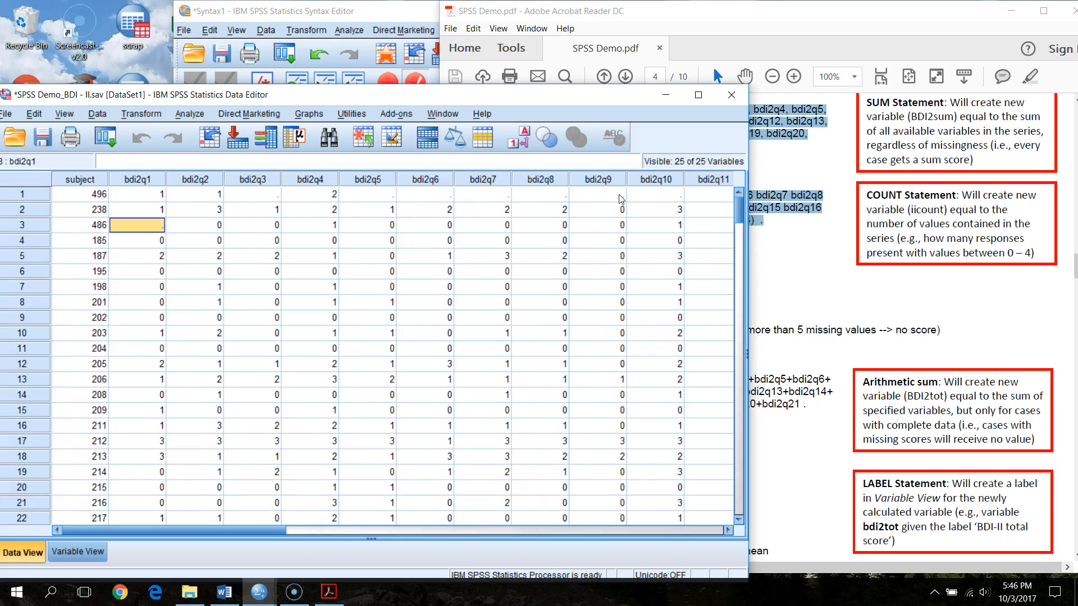
key("End")
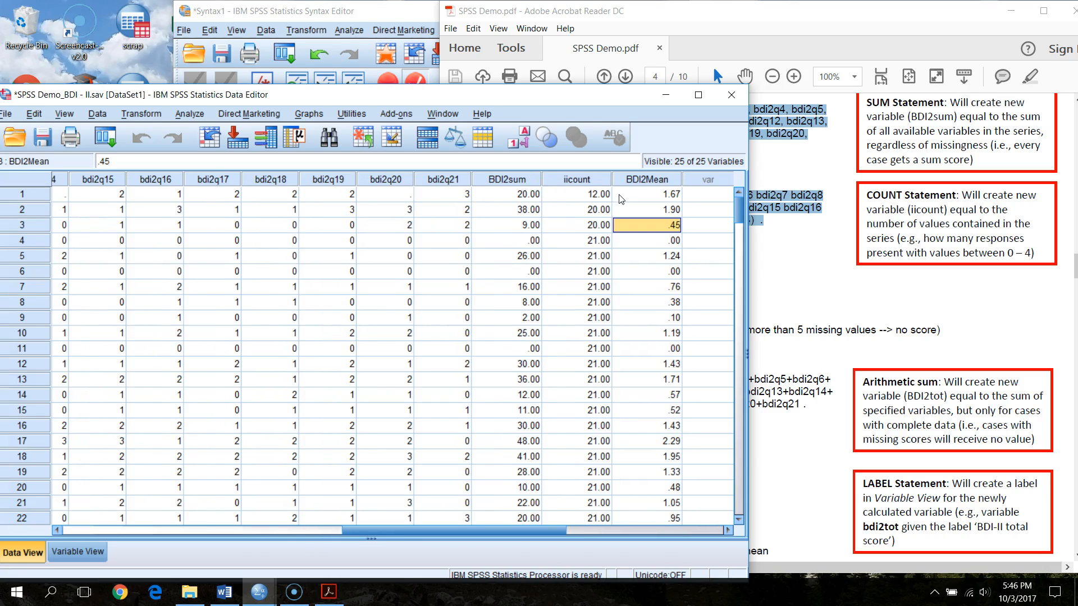
key("Home")
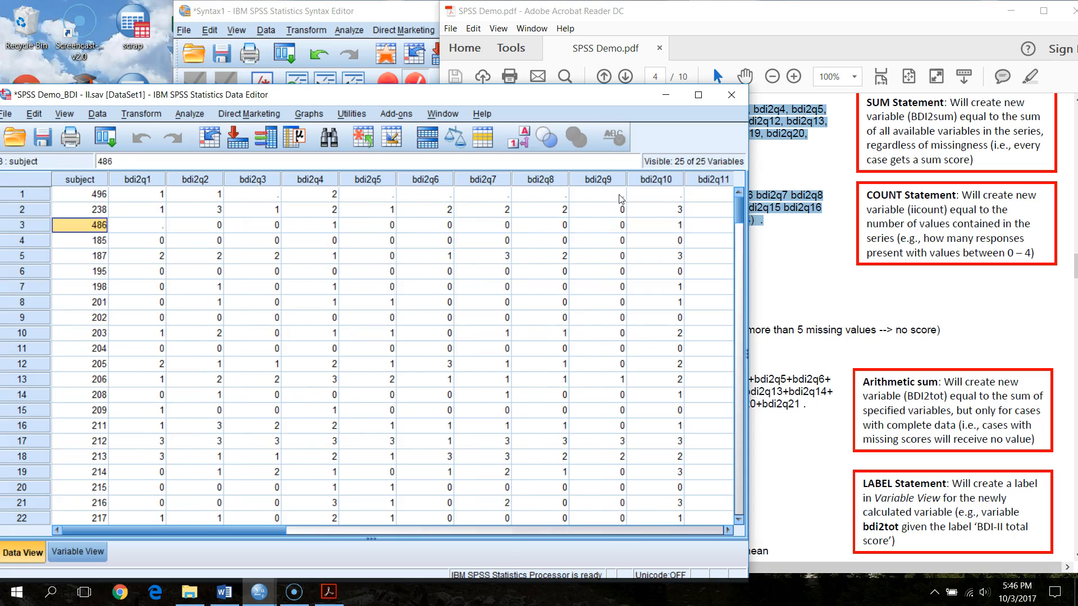
key("Right")
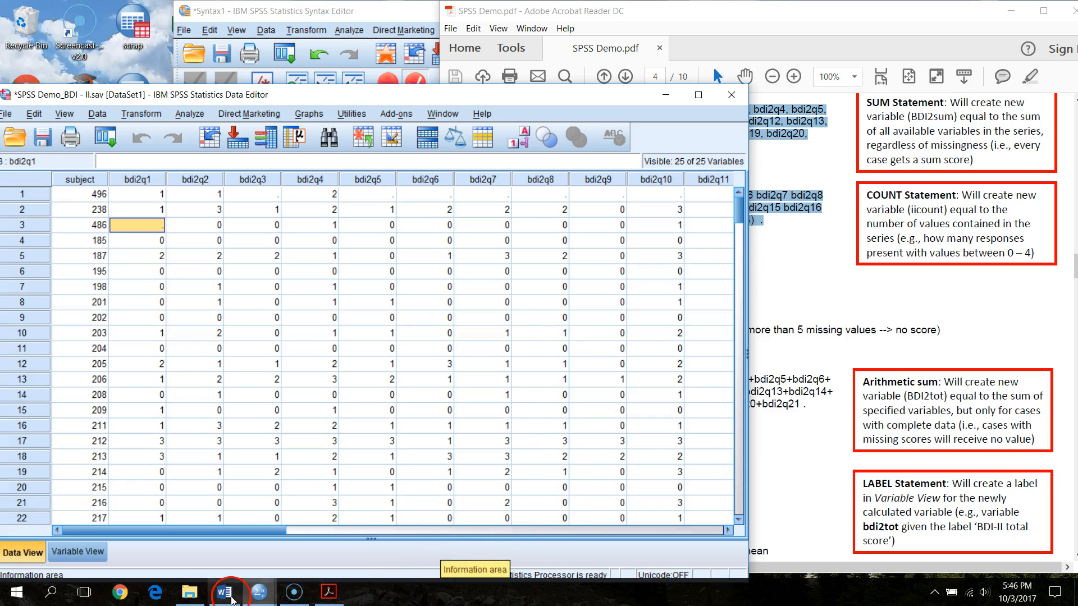
Step: Switch to the Tracking Form_Questionnaire Prorating document in Word and review its table for recording prorated items
left_click(224, 592)
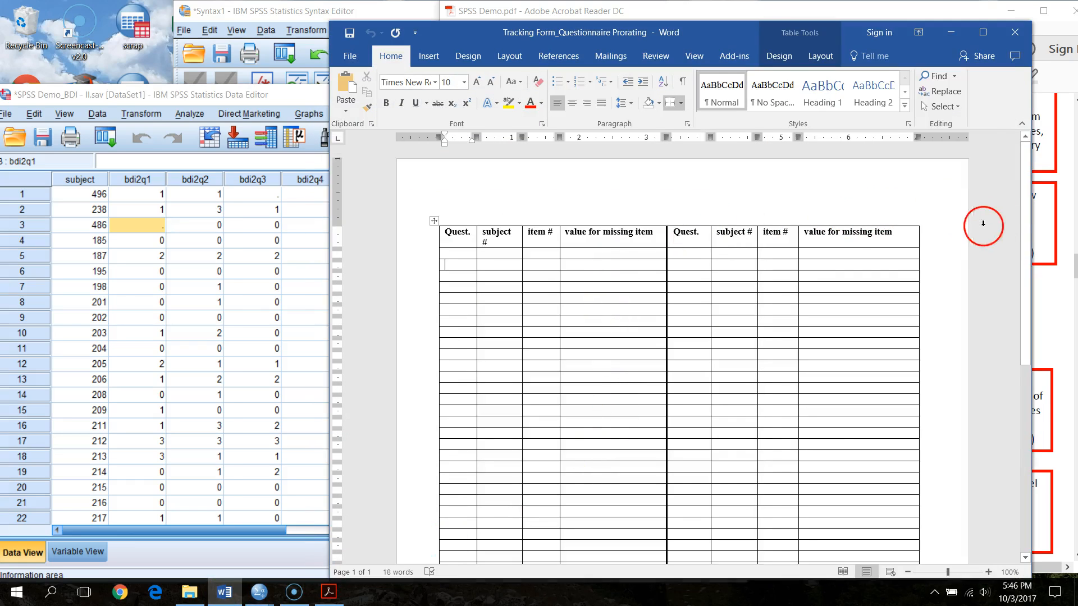
scroll(1023, 220, "down", 2)
scroll(1023, 221, "down", 1)
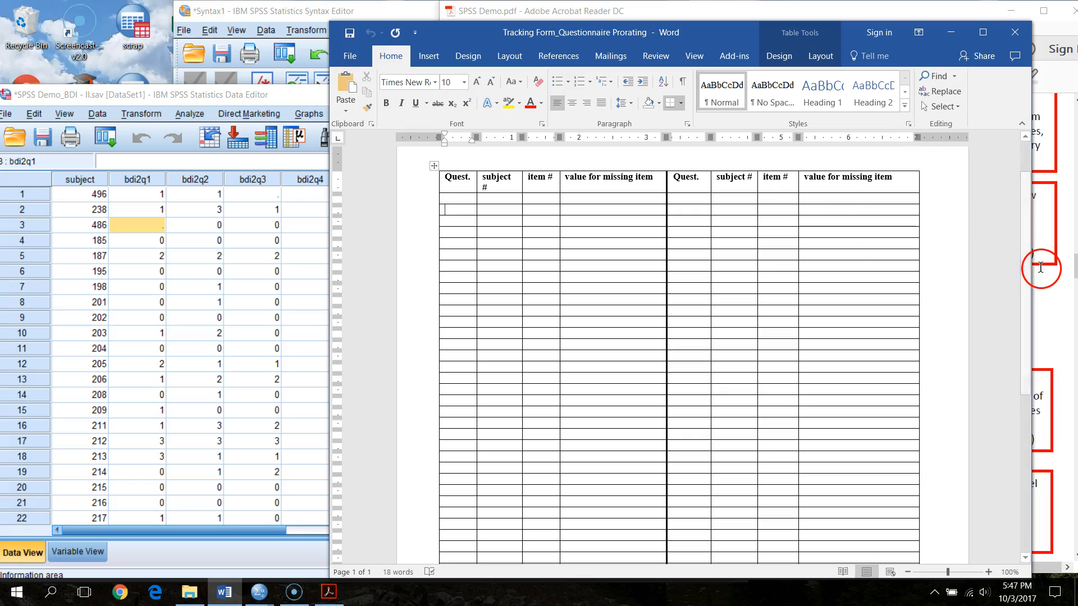
scroll(1033, 264, "up", 3)
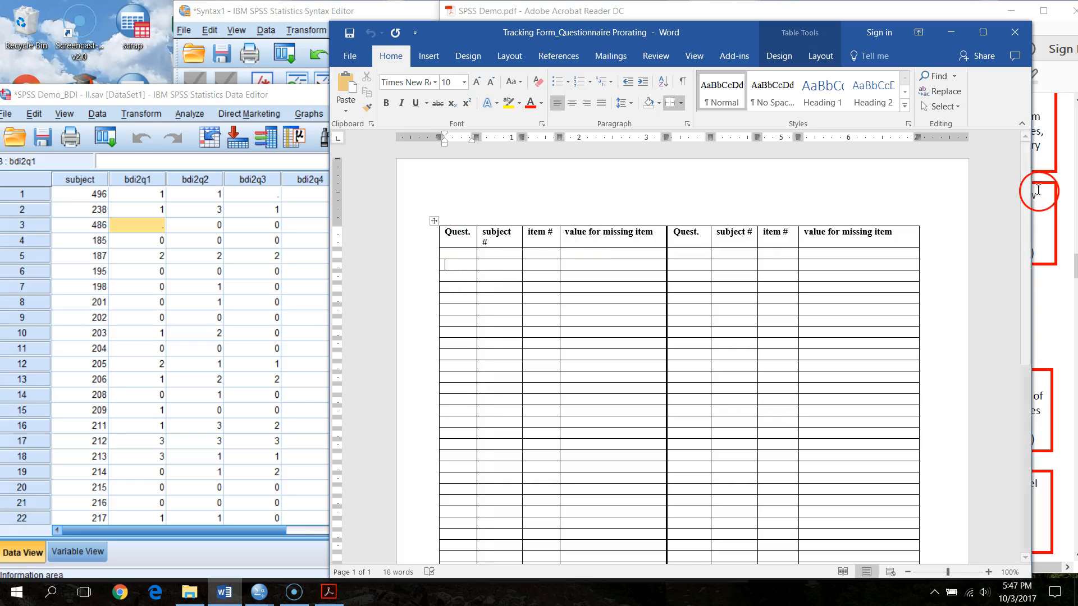
scroll(1026, 234, "down", 2)
scroll(1027, 234, "down", 1)
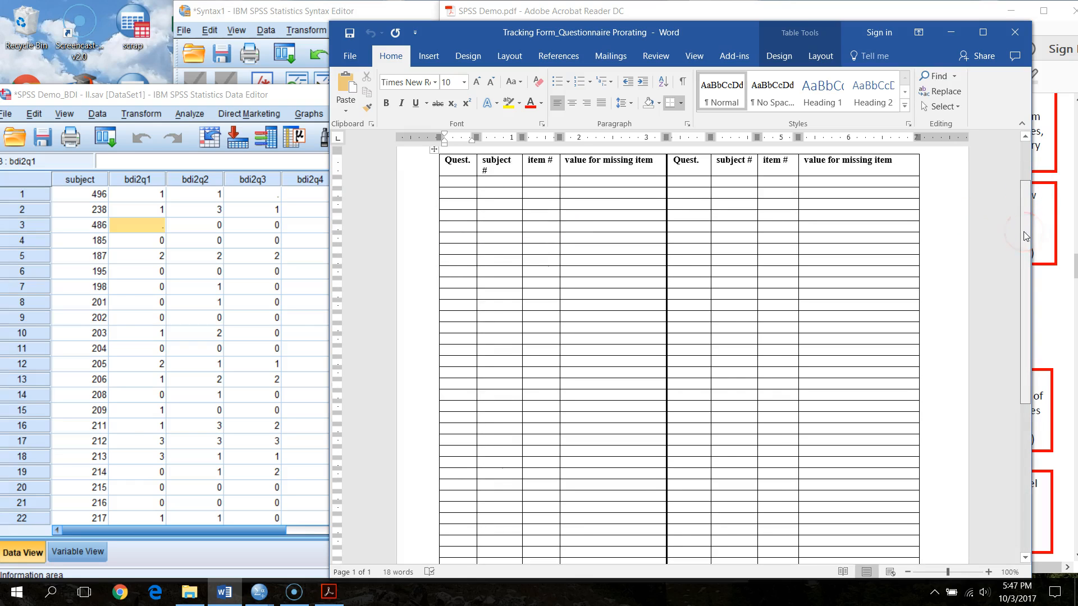
scroll(1027, 234, "up", 1)
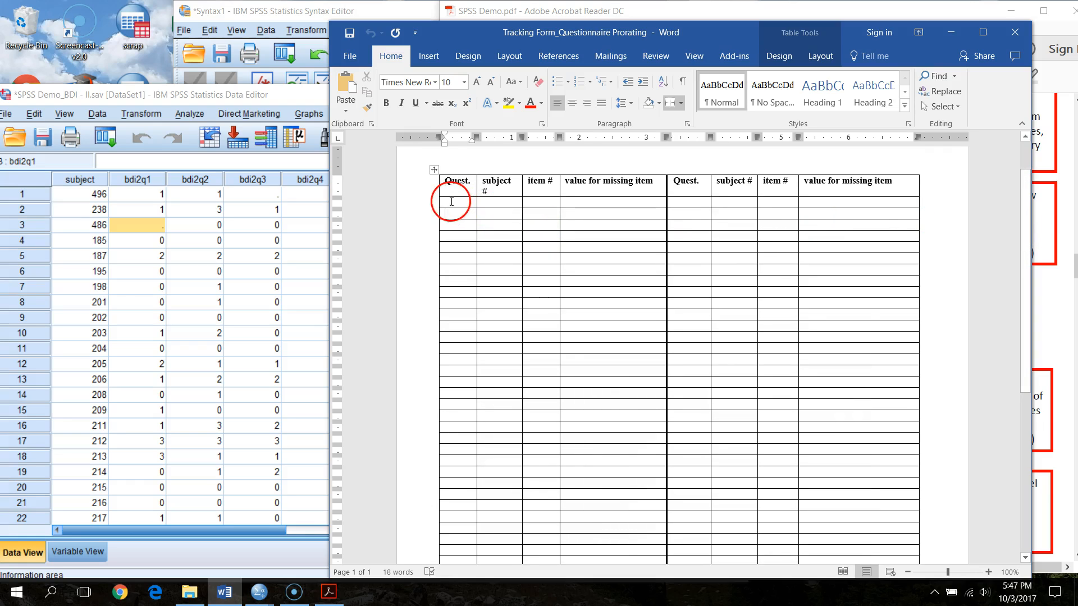
Step: Match the tracking form's Quest., subject # and item # columns to the second case's data in the SPSS dataset
left_click(82, 211)
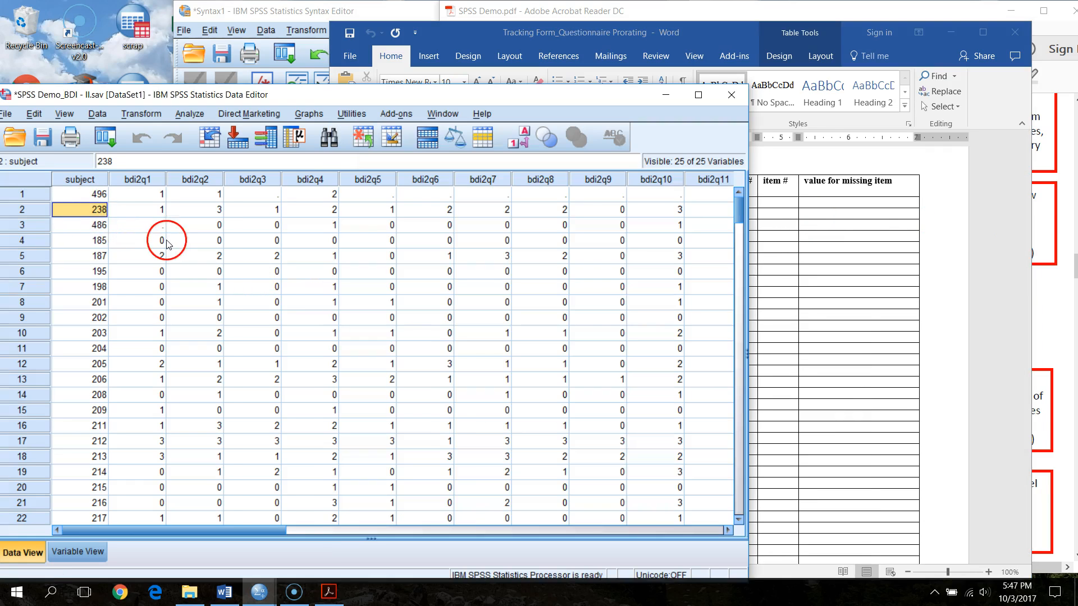
left_click(992, 219)
left_click(458, 202)
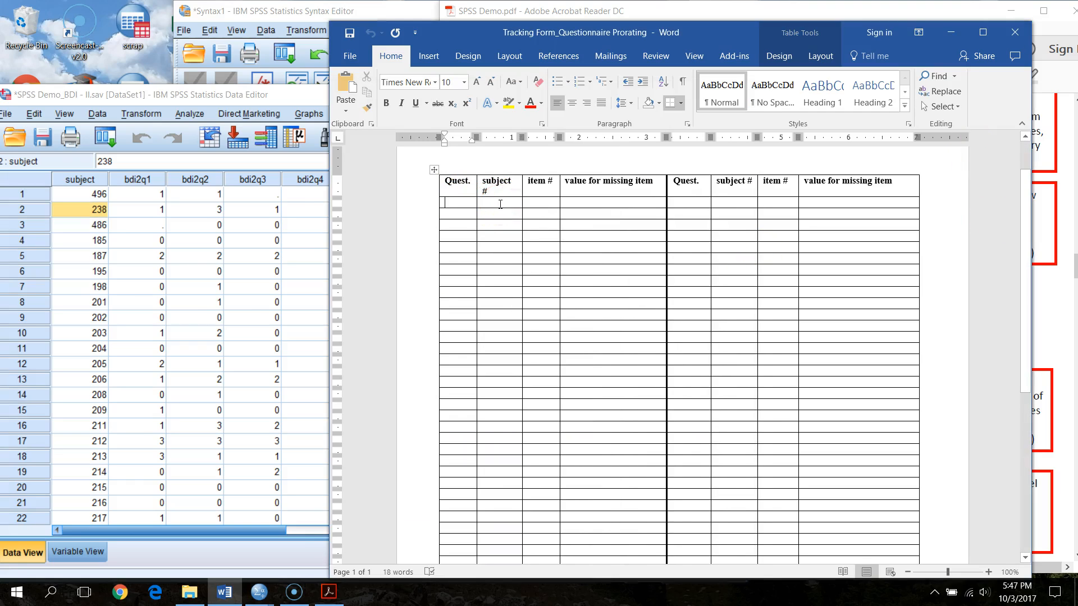
left_click(283, 96)
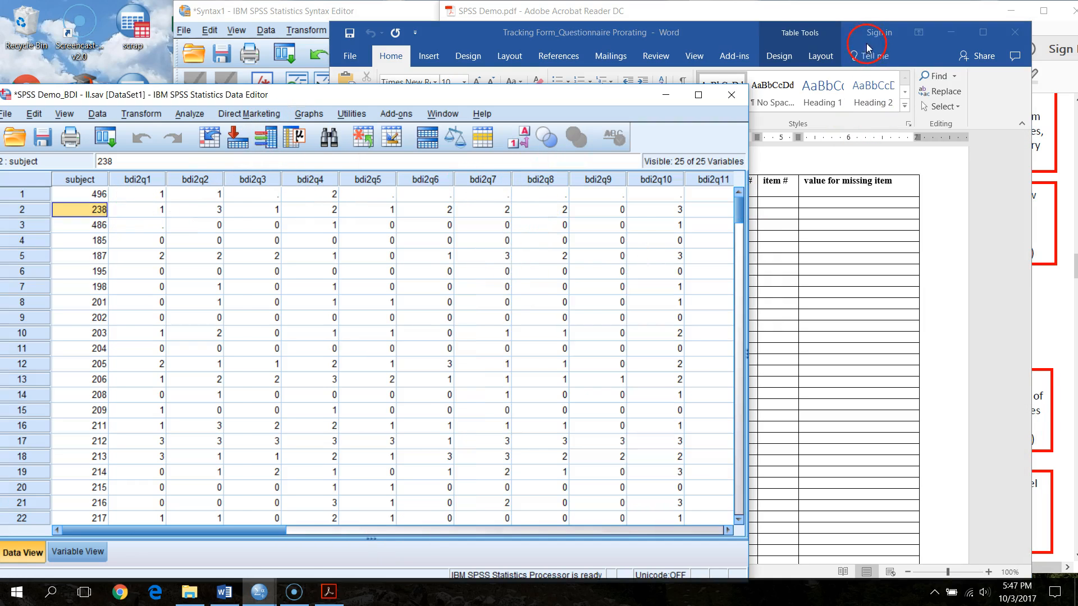
left_click(706, 42)
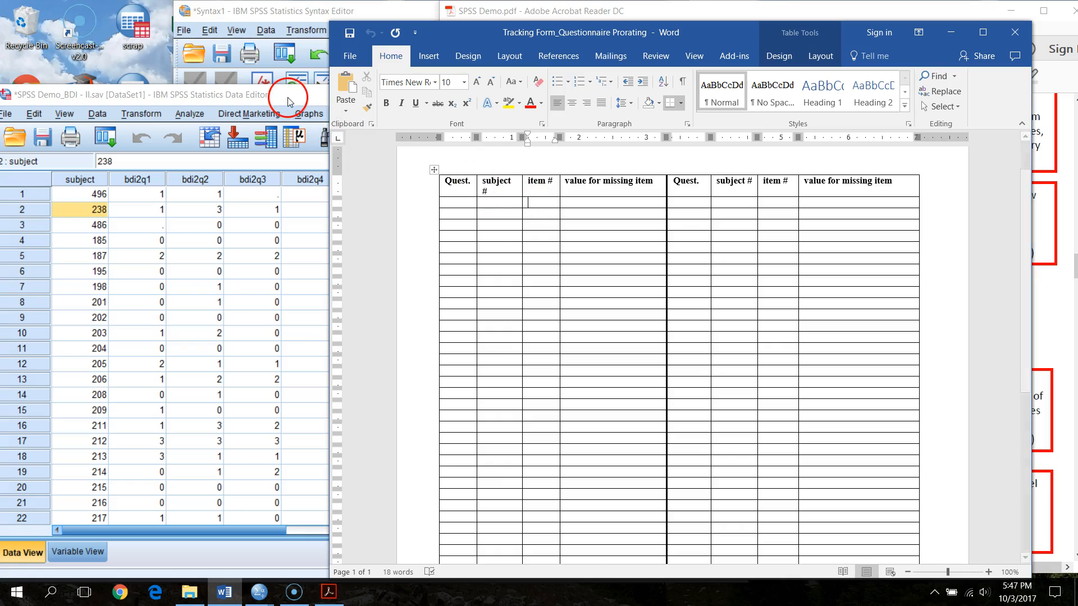
left_click(289, 93)
left_click_drag(240, 530, 385, 528)
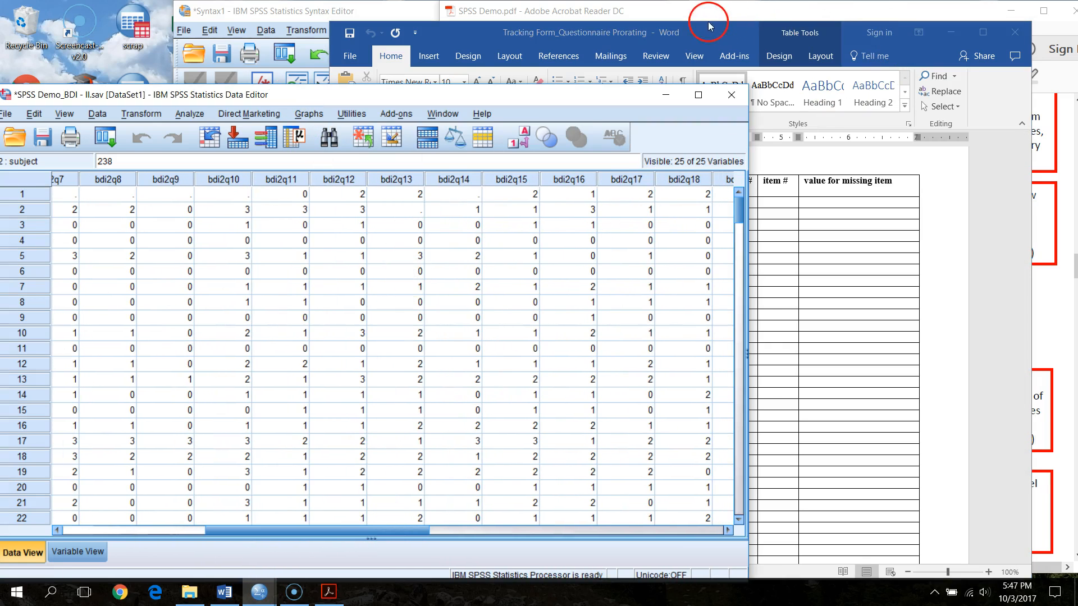
left_click(712, 63)
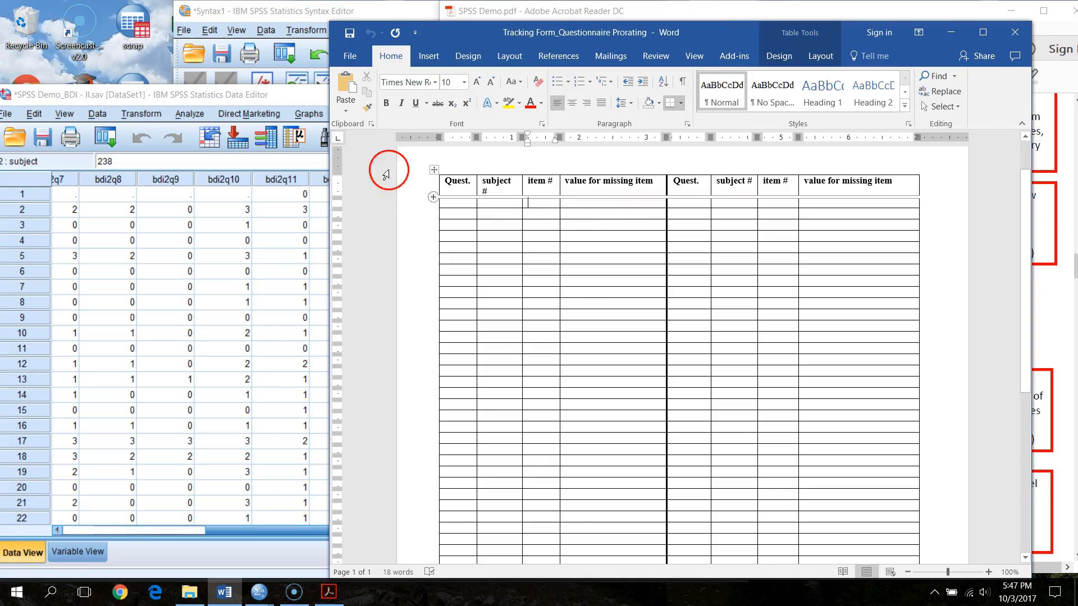
Step: Check the second case's bdi2q13 and BDI2Mean and the third case's subject for the tracking form, and minimize the form
left_click(294, 100)
left_click(411, 216)
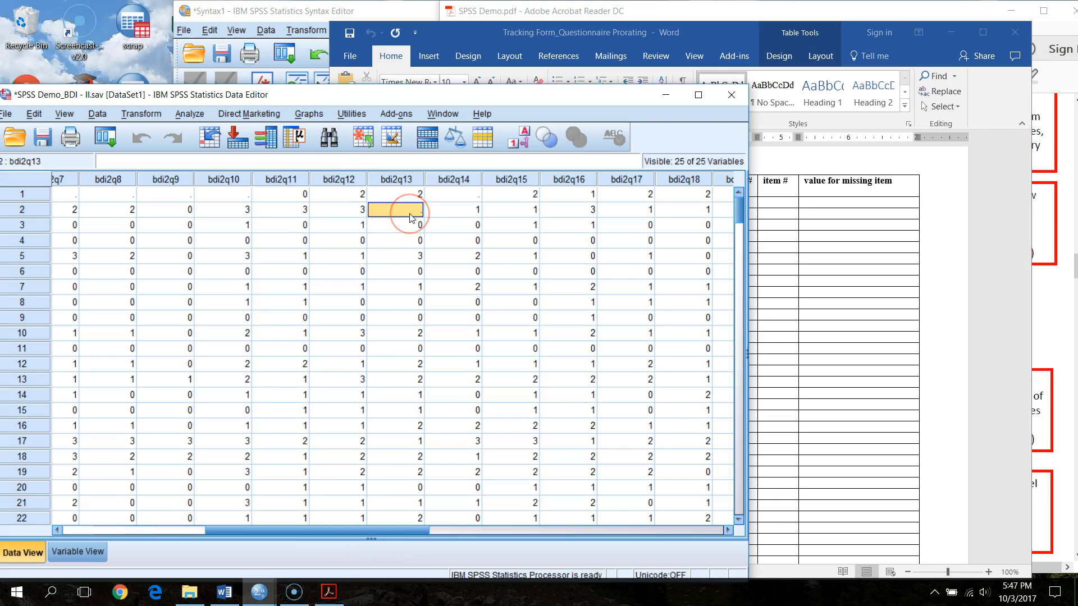
key("ctrl+Right")
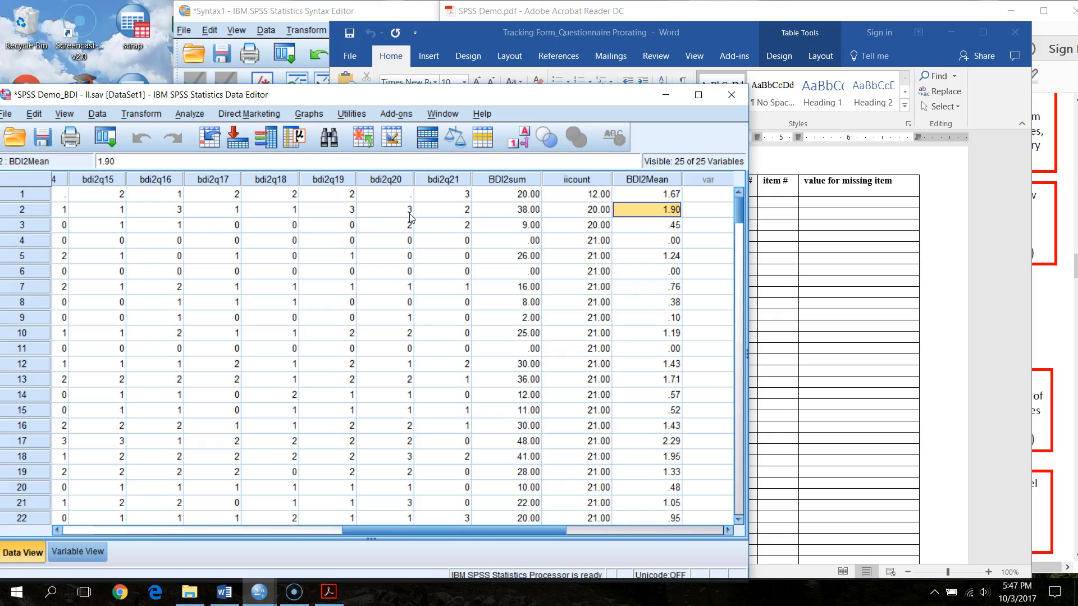
key("Down")
key("Home")
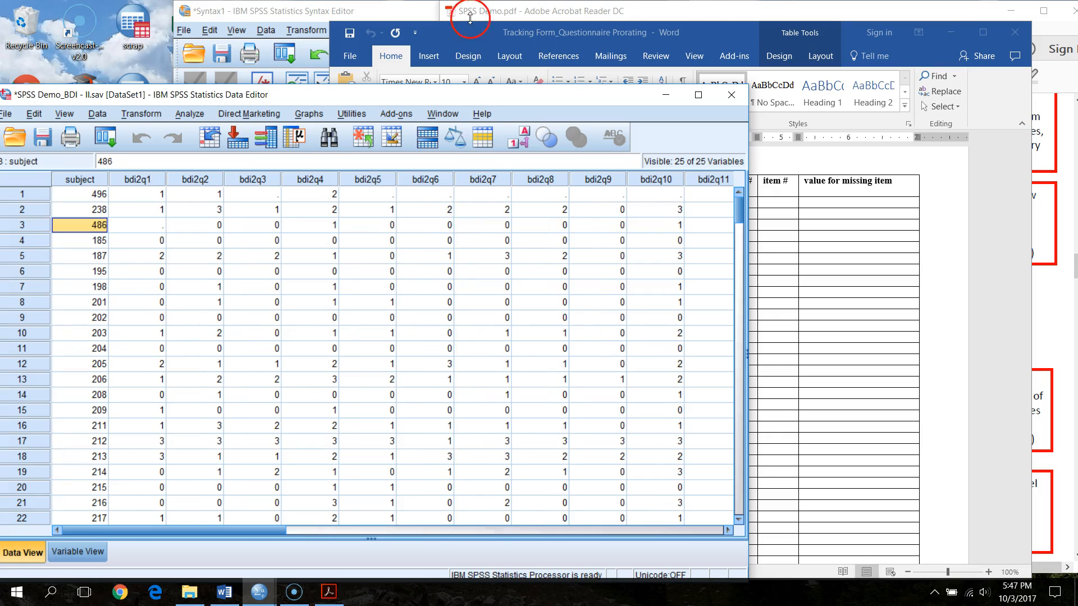
left_click(717, 39)
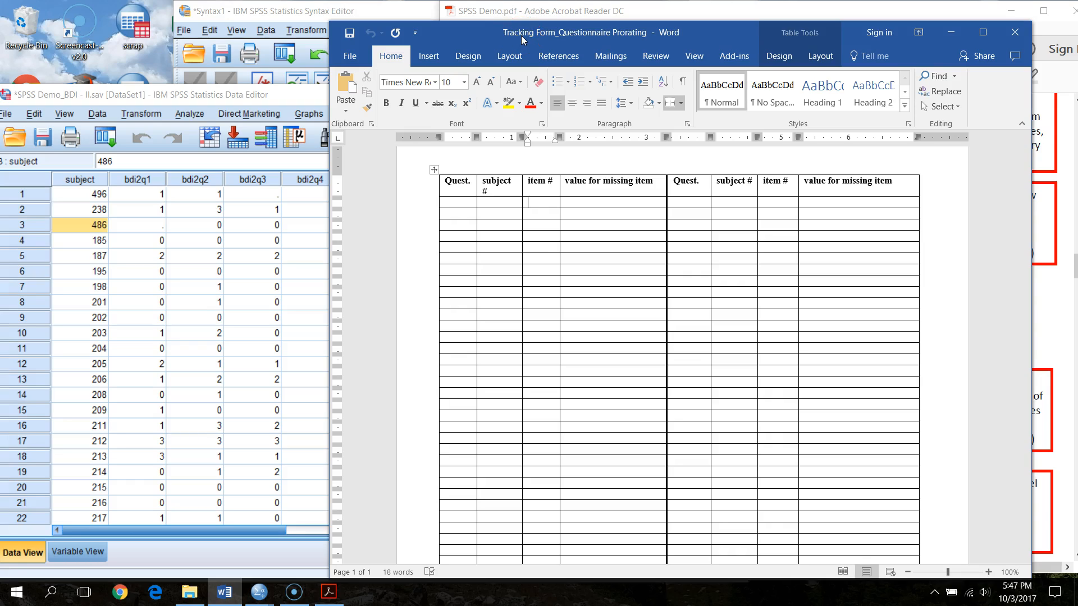
left_click(950, 32)
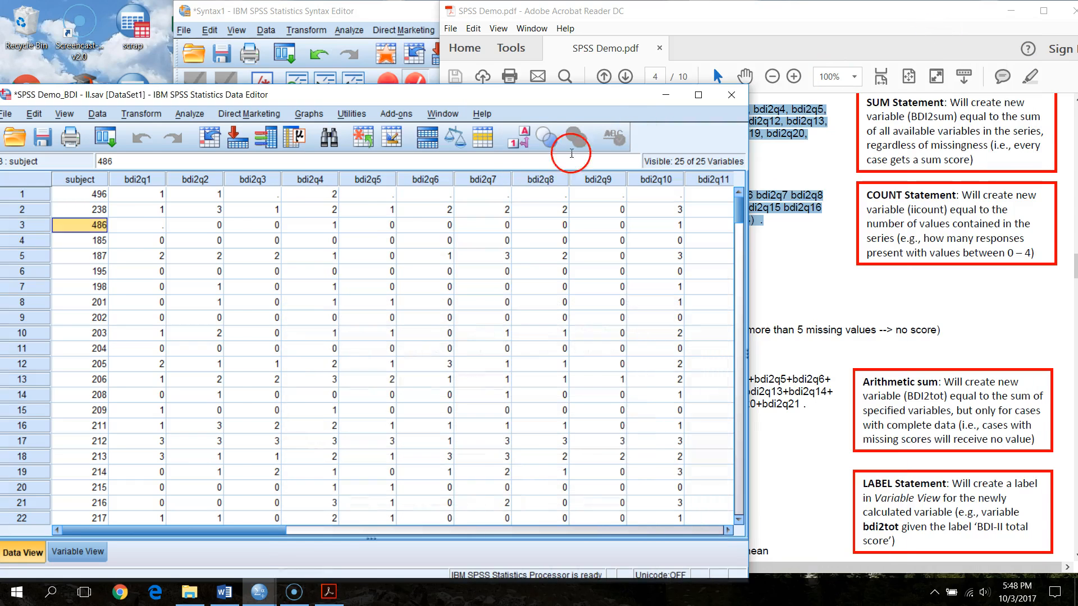
Step: Check the second case's BDI2Mean, and replace its missing bdi2q13 response with the prorated value 2
left_click(144, 209)
key("ctrl+Right")
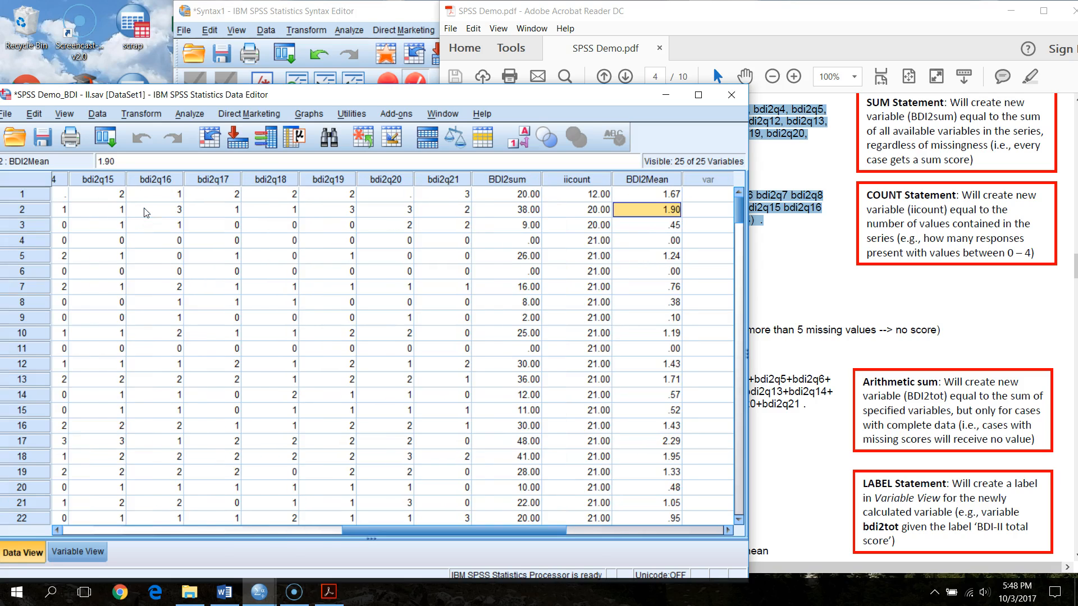
key("Left")
key("Left")
key("Left")
key("Left")
key("Left")
key("Left")
key("Left")
key("Left")
key("Left")
key("Left")
key("Left")
key("Left")
key("Left")
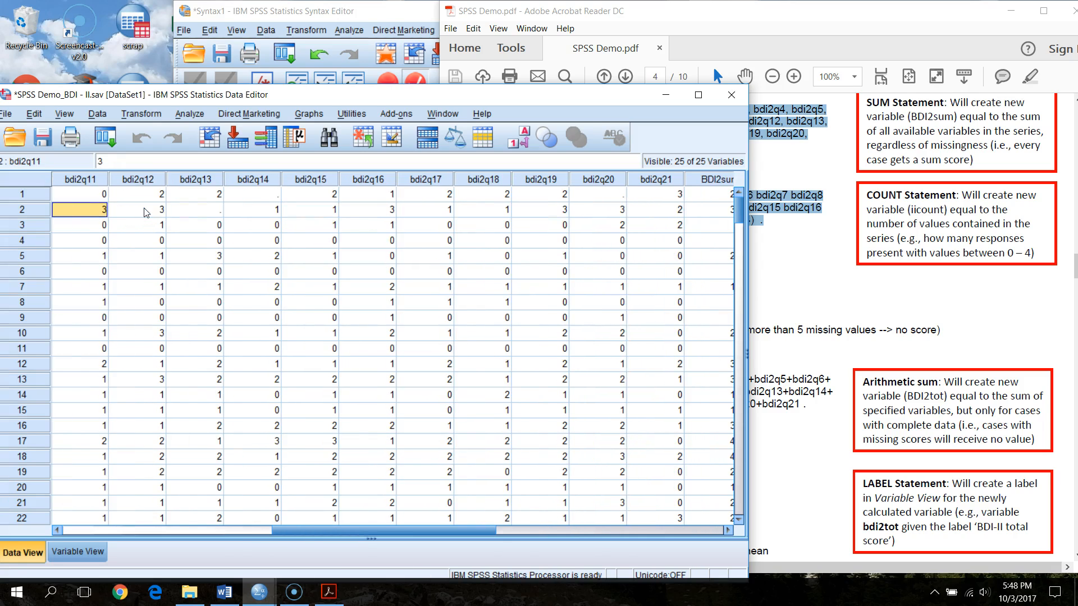
key("Right")
key("Right")
key("ctrl+Right")
key("Left")
key("Left")
key("Left")
key("Left")
key("Left")
key("Left")
key("Left")
key("Left")
key("Left")
key("Left")
key("Left")
key("Left")
key("Left")
key("Left")
key("Left")
key("Left")
key("Right")
key("Right")
key("Right")
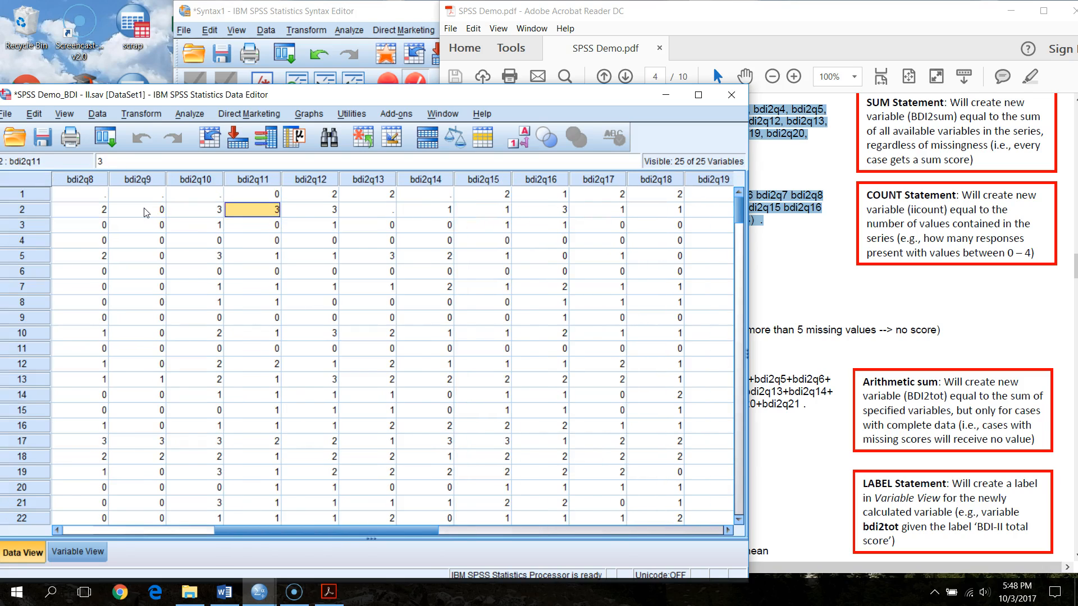
key("Right")
key("Right")
type("2")
key("Return")
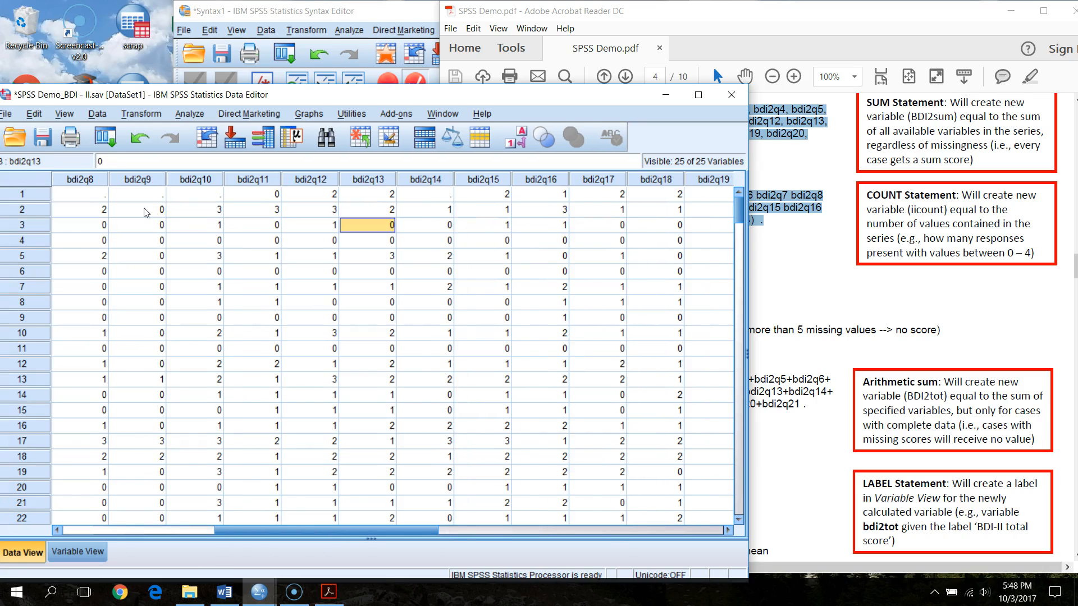
Step: Set the third case's missing bdi2q1 response to 1, and highlight the iicount values of cases 4 to 9
key("Home")
key("Right")
type("1")
key("Right")
key("End")
left_click_drag(581, 238, 594, 317)
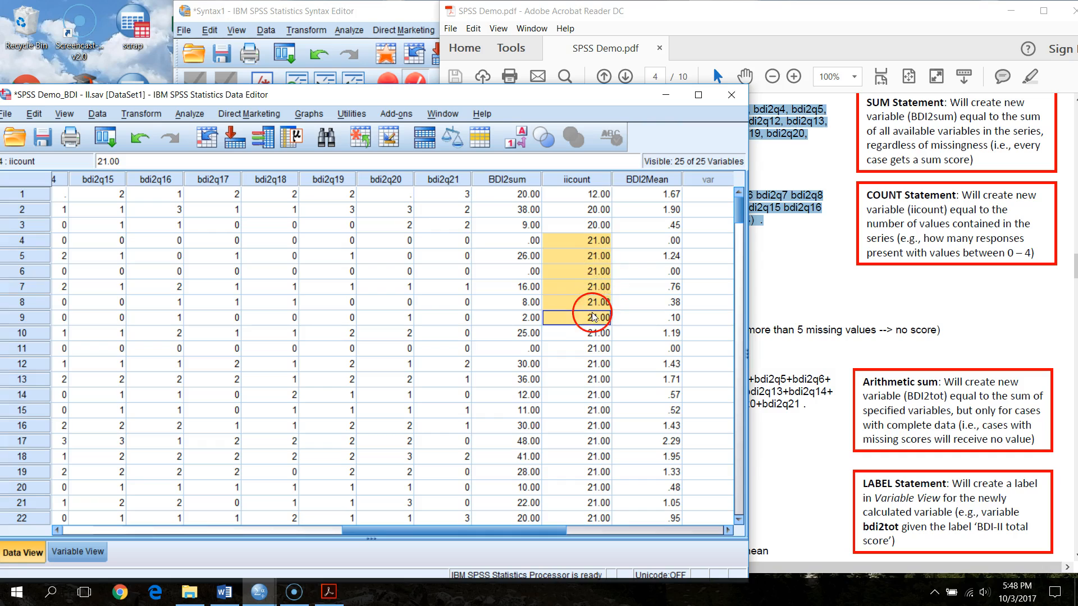
Step: Check the iicount values of the second and third cases in the dataset
left_click(610, 222)
left_click(610, 209)
left_click(609, 227)
left_click(610, 208)
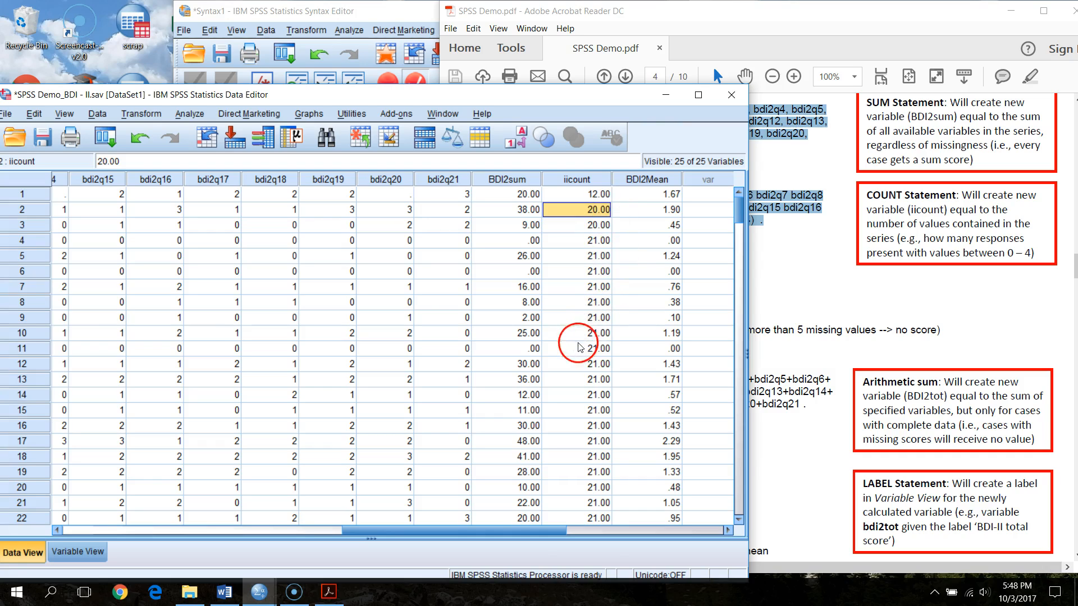
Step: Switch to SPSS Demo.pdf and highlight the note against prorating cases with more than 25% missing, reading on to the total score syntax
left_click(783, 22)
scroll(569, 376, "down", 2)
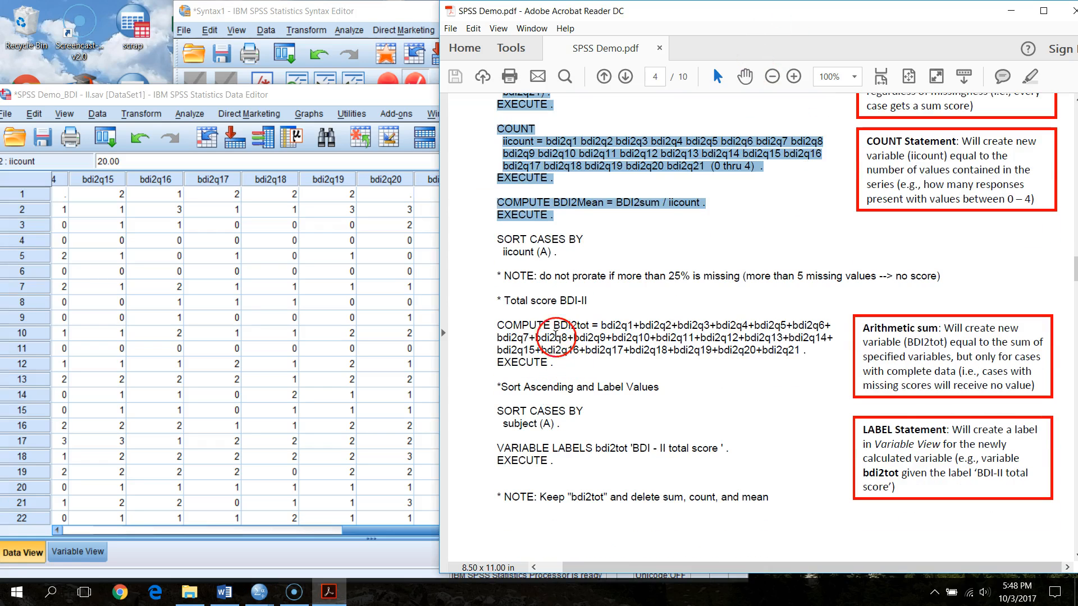
left_click_drag(498, 276, 936, 278)
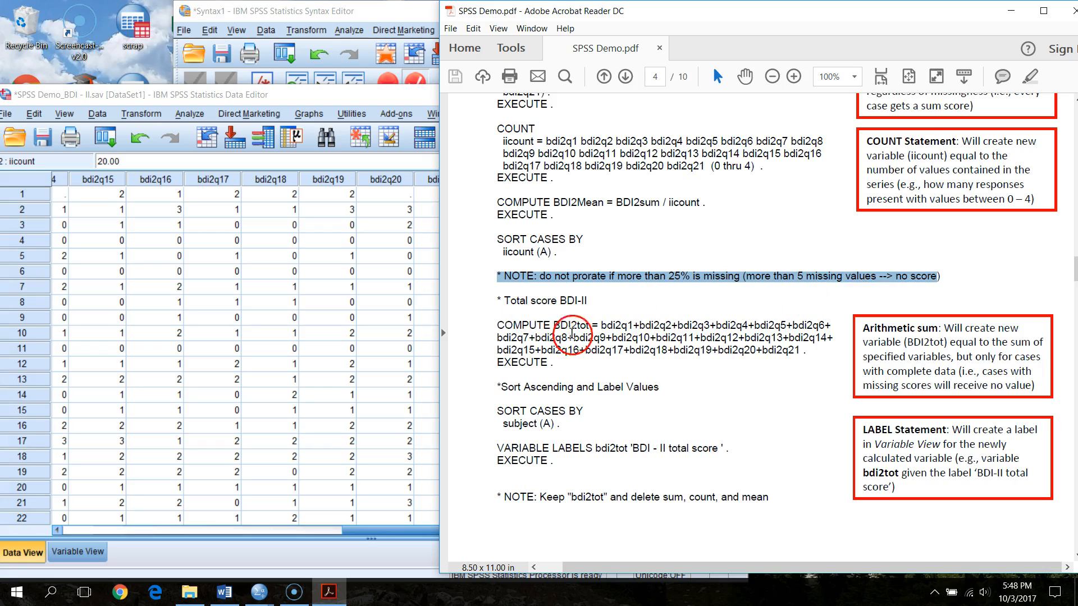
scroll(583, 314, "down", 2)
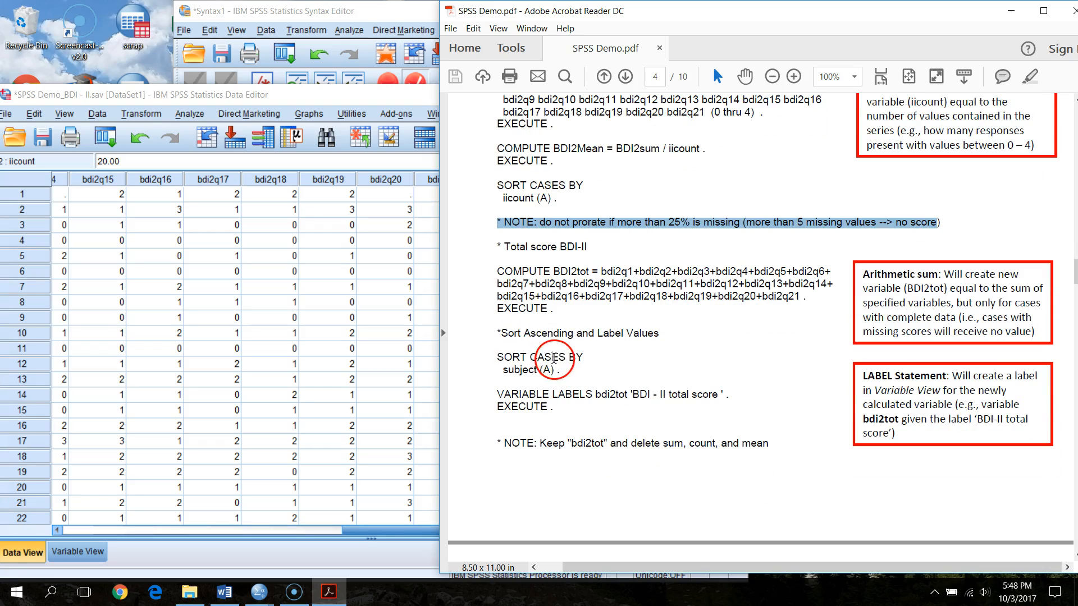
left_click(496, 247)
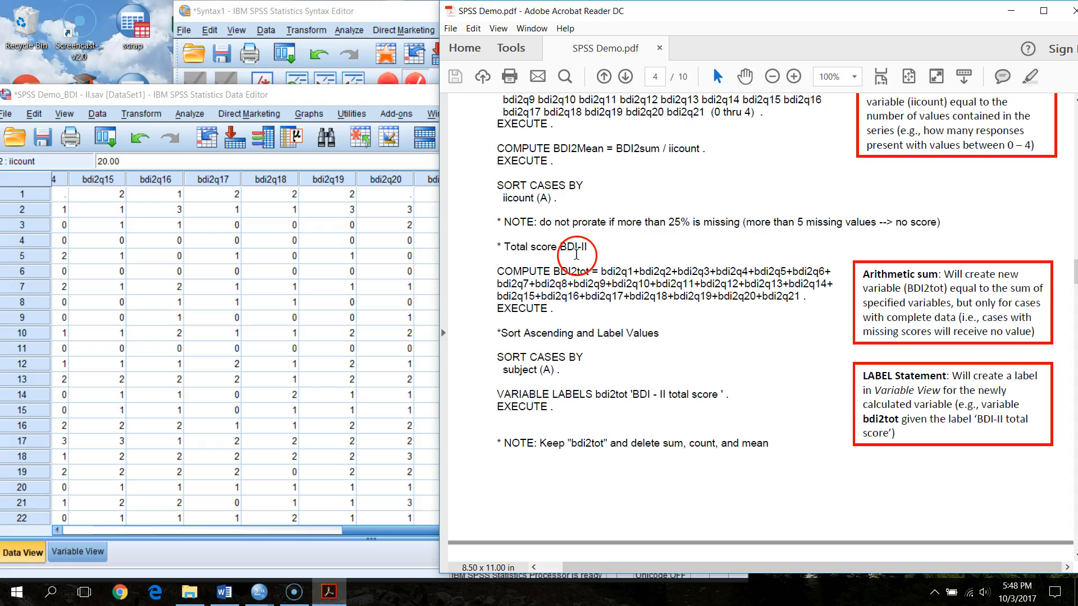
Step: Review the handout's prorating and total score syntax, highlighting the BDI2tot variable name and the items summed in its COMPUTE statement
scroll(582, 363, "up", 3)
scroll(581, 371, "up", 3)
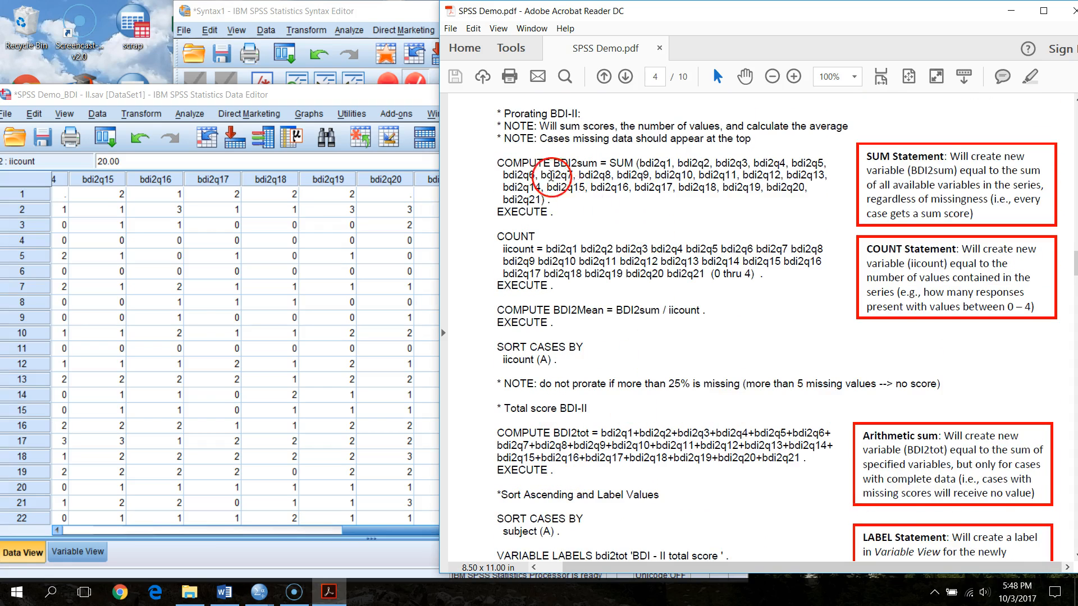
scroll(654, 480, "down", 2)
scroll(542, 368, "down", 2)
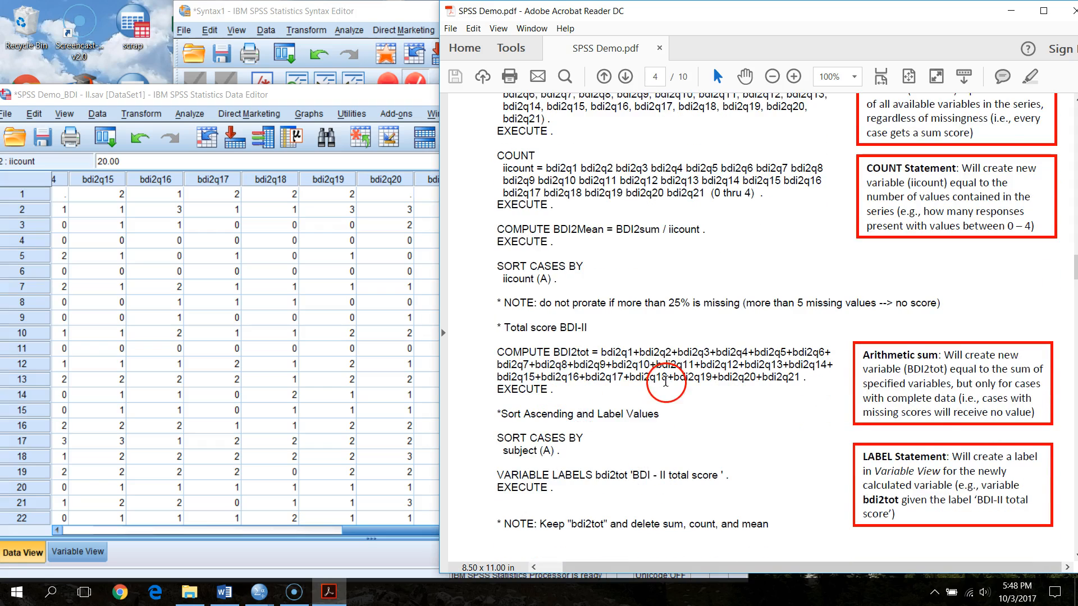
scroll(663, 382, "down", 2)
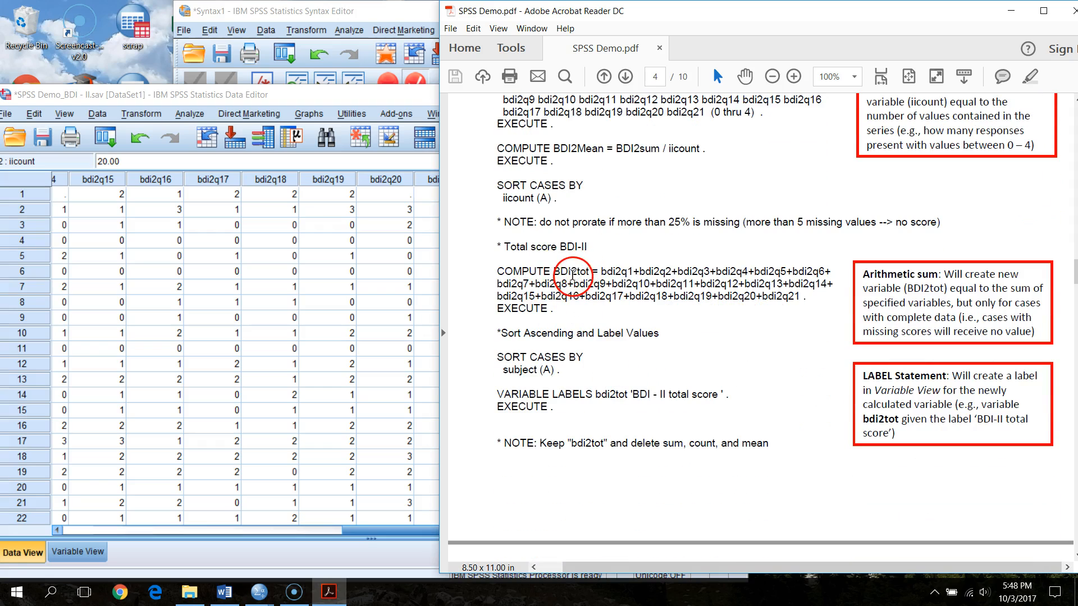
left_click_drag(553, 271, 590, 270)
left_click(633, 331)
left_click(635, 272)
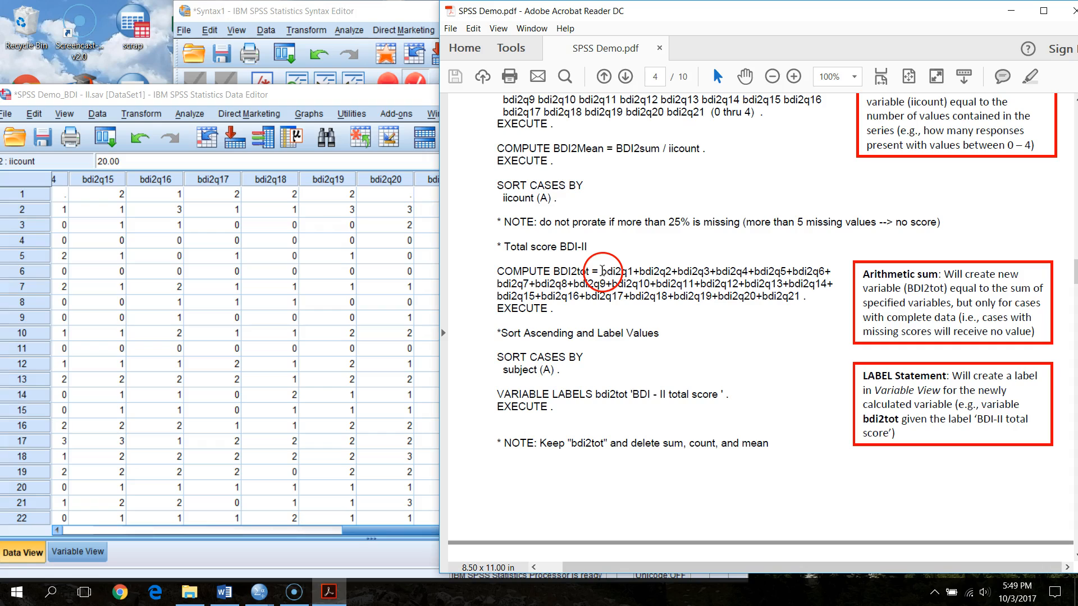
left_click_drag(601, 272, 745, 292)
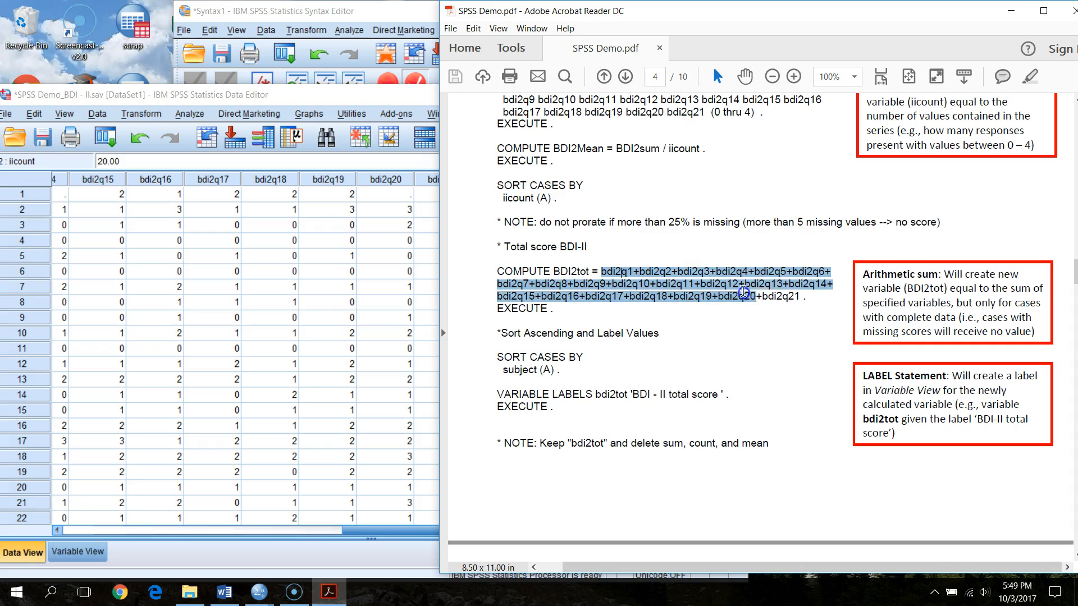
left_click(706, 301)
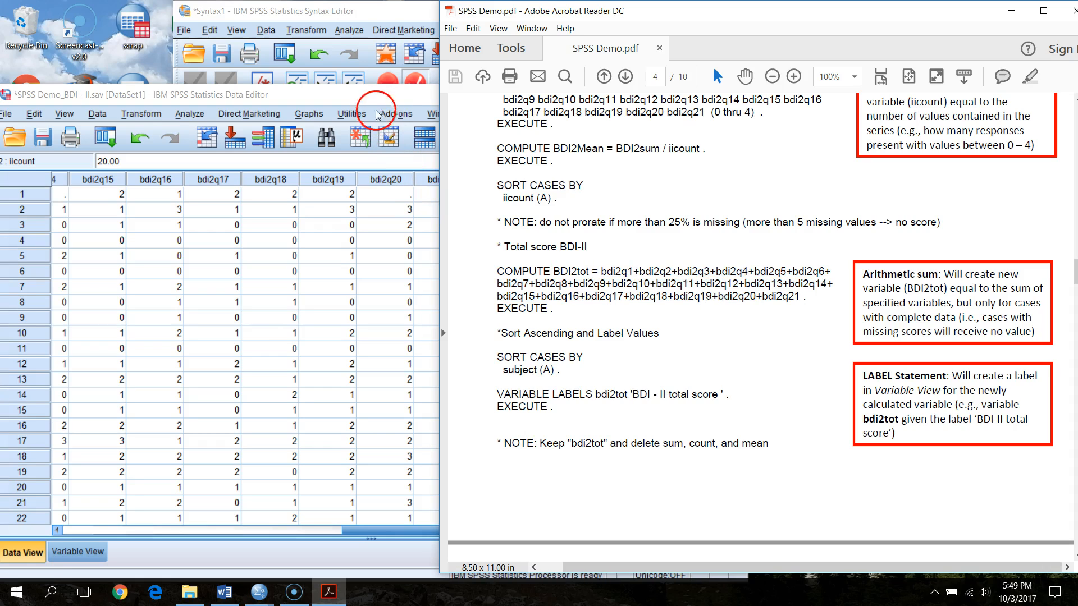
Step: Check the first case's iicount in the SPSS dataset against the handout's BDI2tot statement, and return to the PDF
left_click(413, 97)
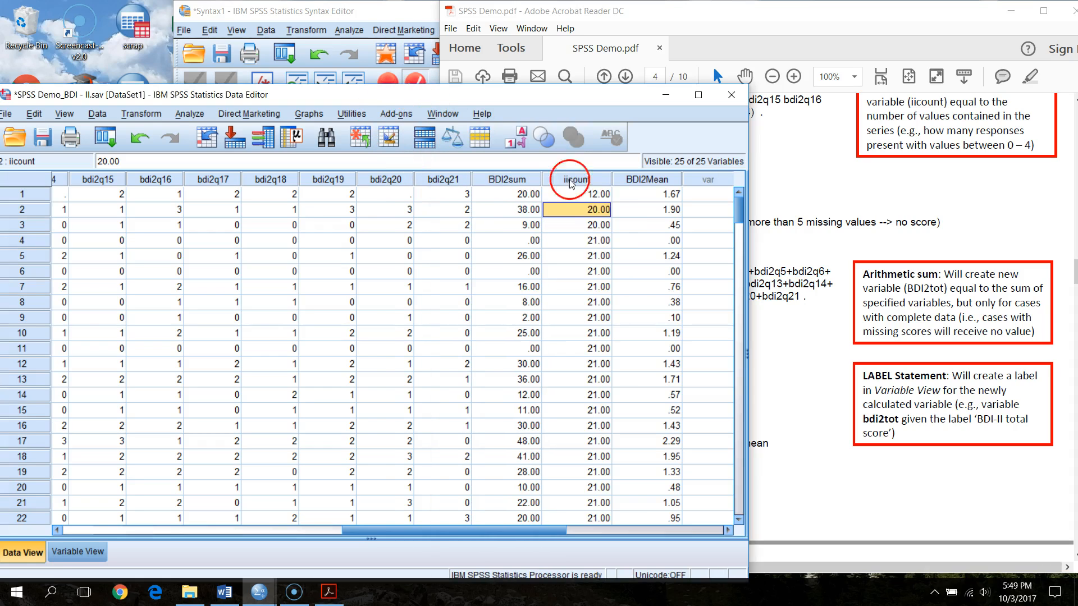
left_click(608, 194)
left_click(791, 42)
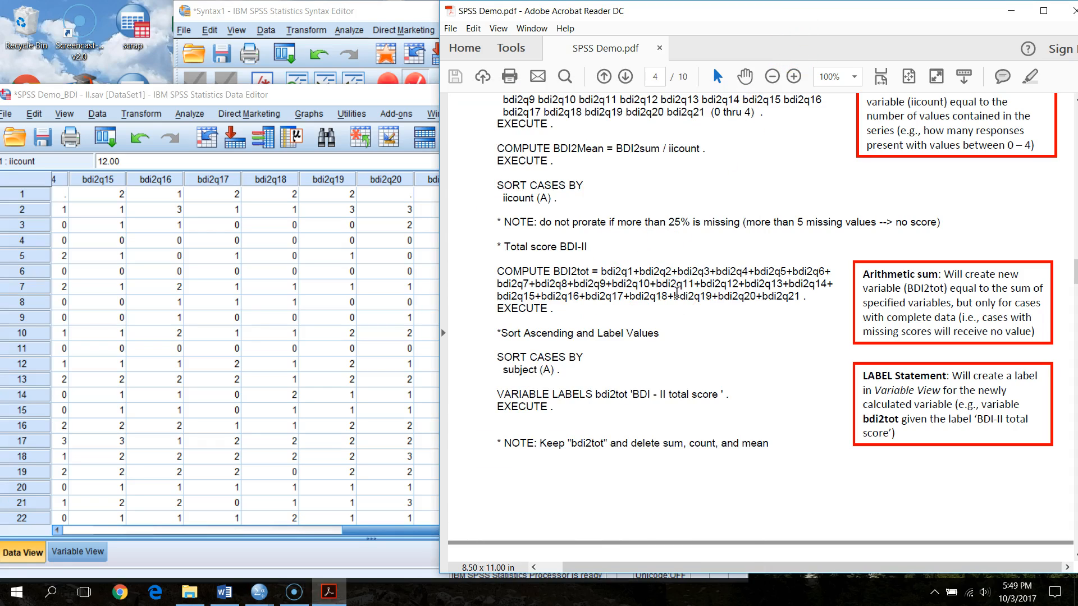
left_click(415, 95)
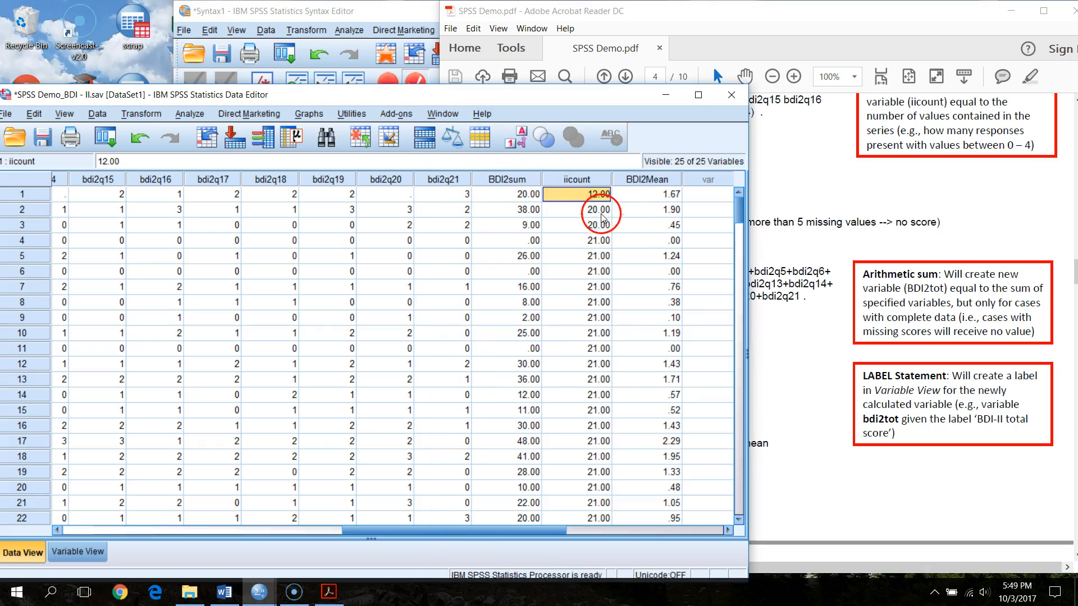
left_click(775, 13)
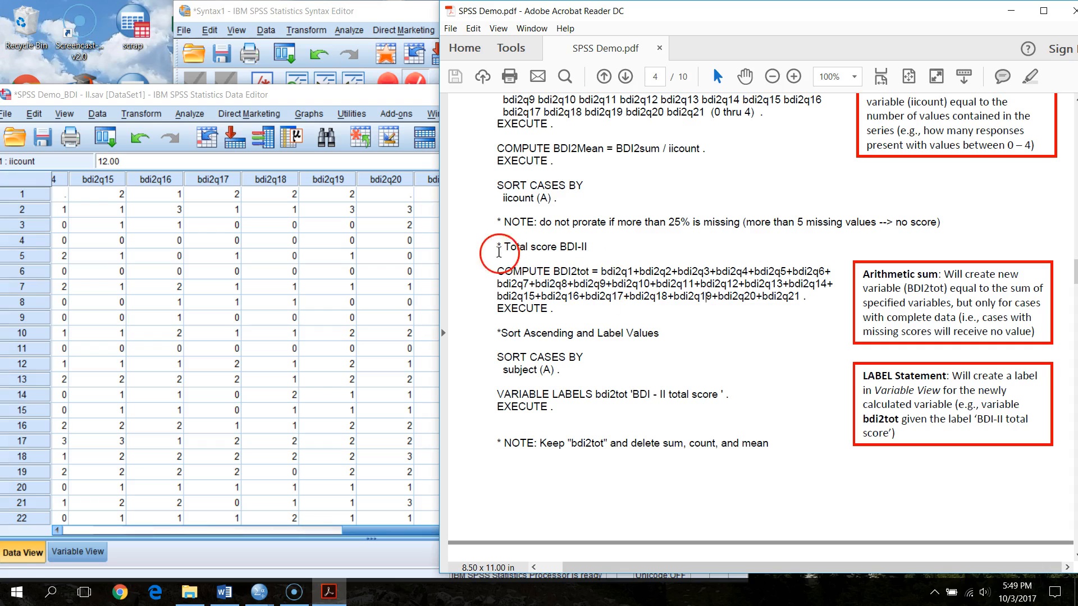
Step: Examine the handout's COMPUTE BDI2tot block and its SORT CASES BY subject (A) command, highlighting each
left_click_drag(497, 271, 719, 318)
left_click(565, 317)
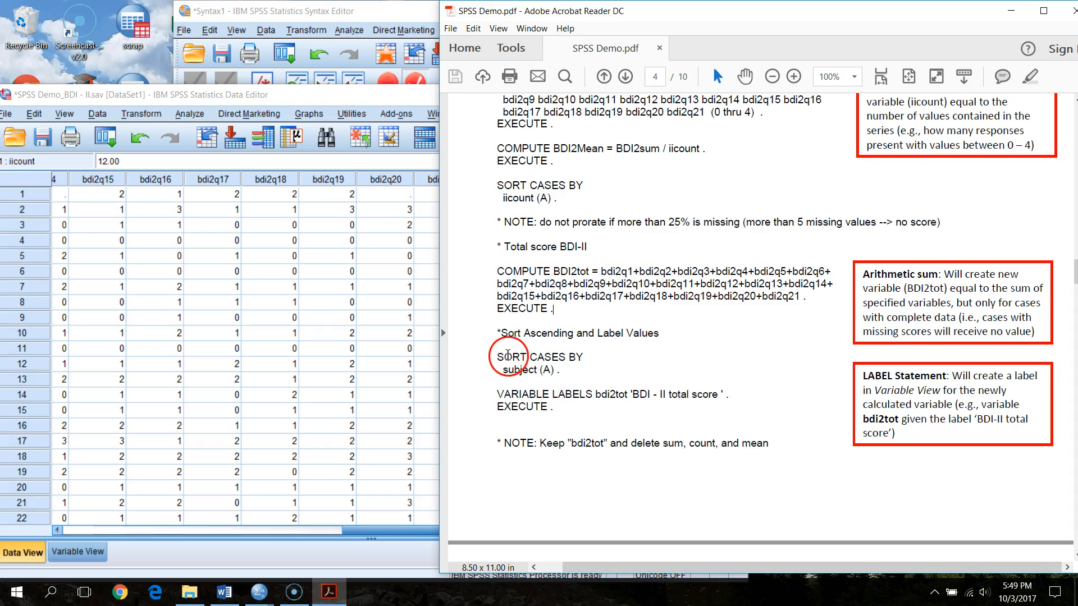
left_click_drag(497, 357, 587, 359)
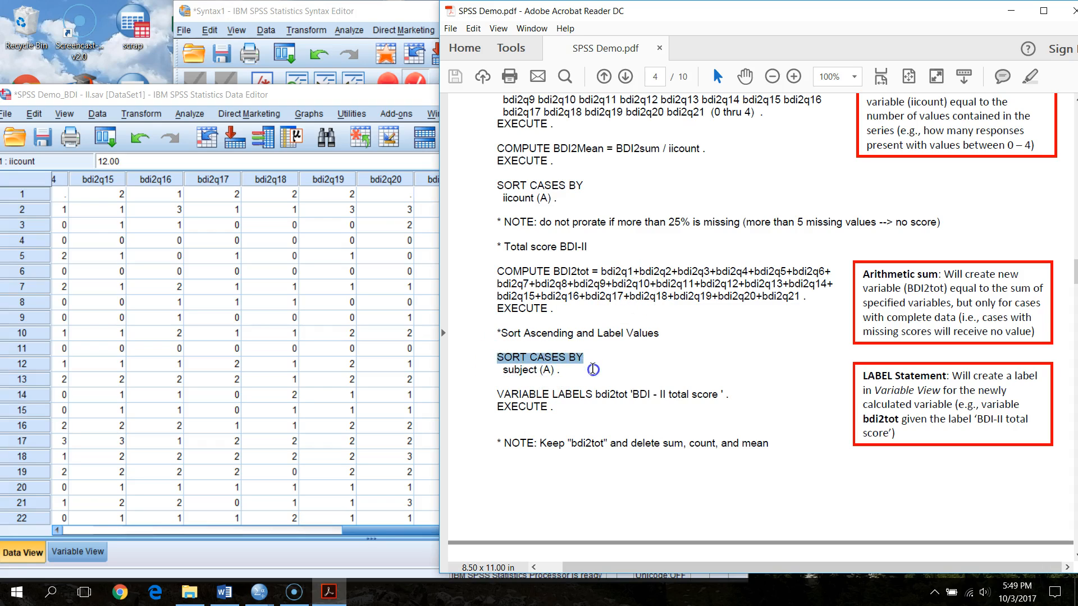
left_click(567, 371)
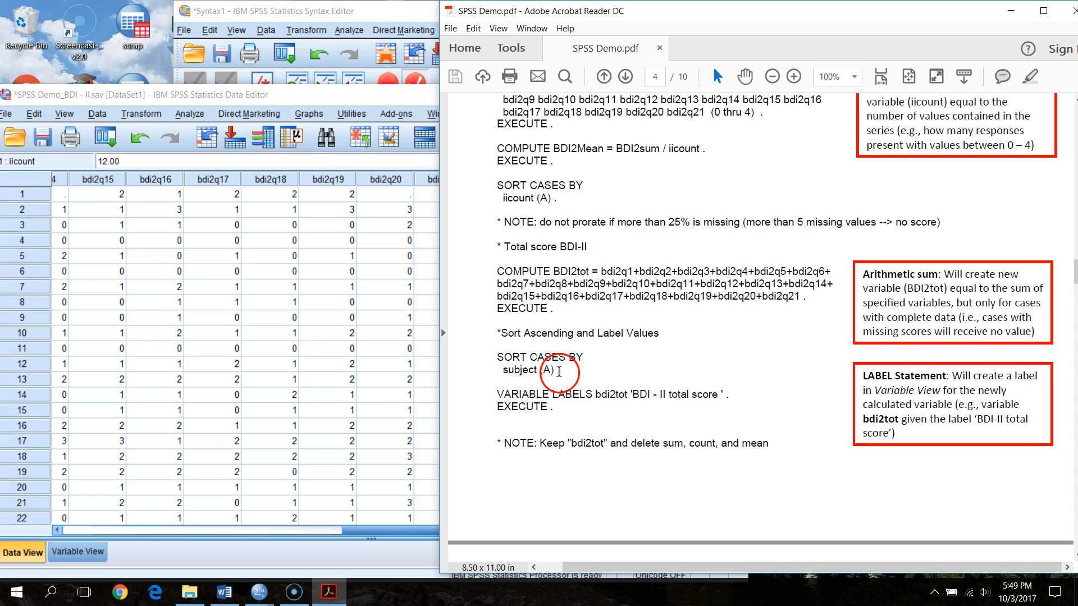
scroll(559, 371, "down", 4)
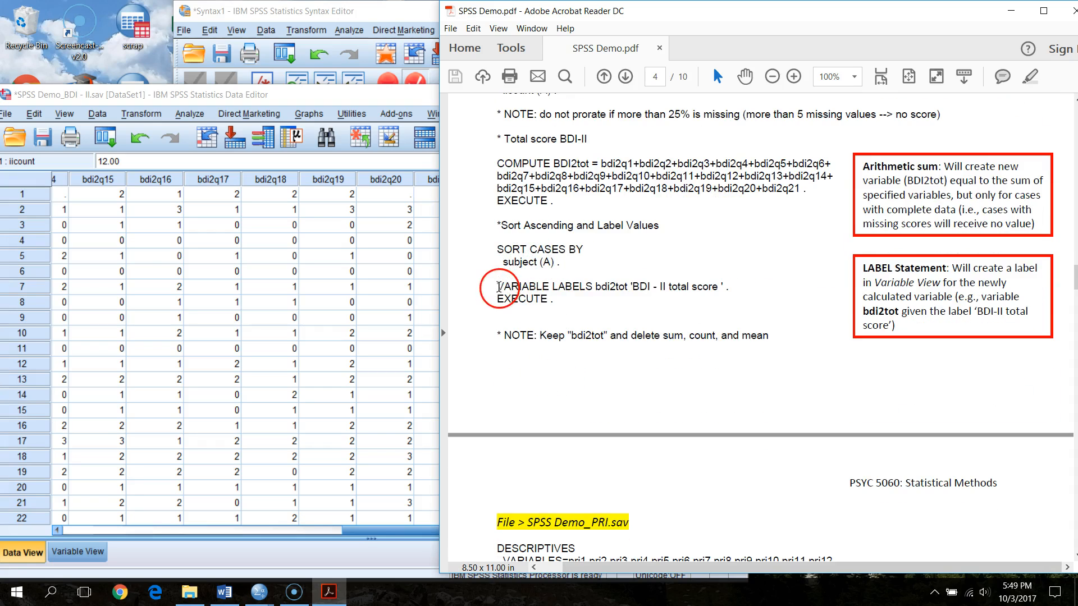
Step: Examine the handout's VARIABLE LABELS statement for bdi2tot, highlighting the full line and its command keyword
left_click_drag(497, 288, 726, 302)
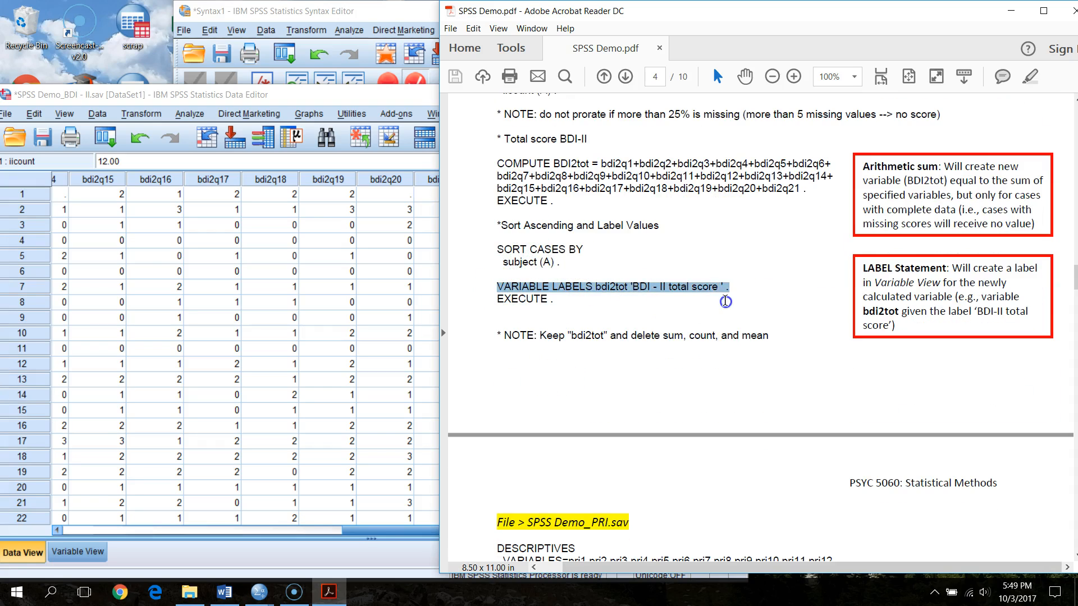
left_click(722, 306)
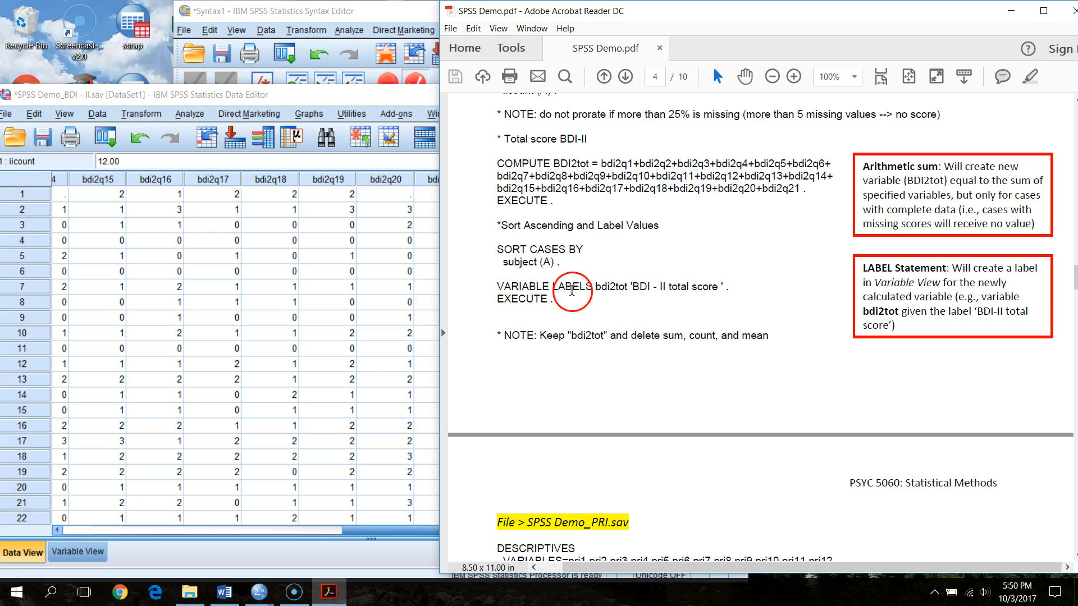
scroll(572, 289, "up", 2)
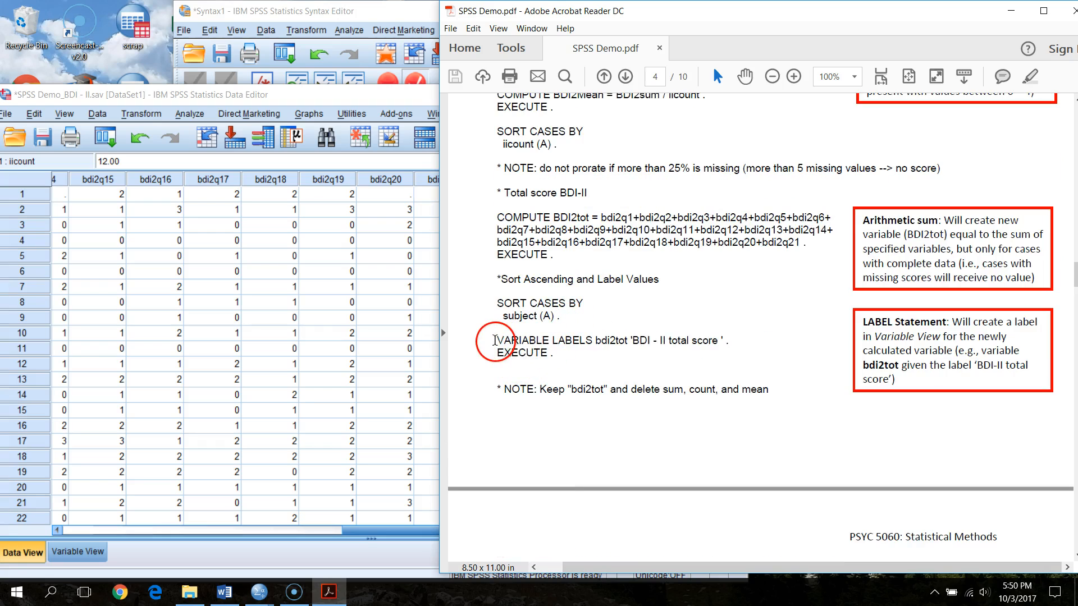
left_click_drag(495, 340, 569, 341)
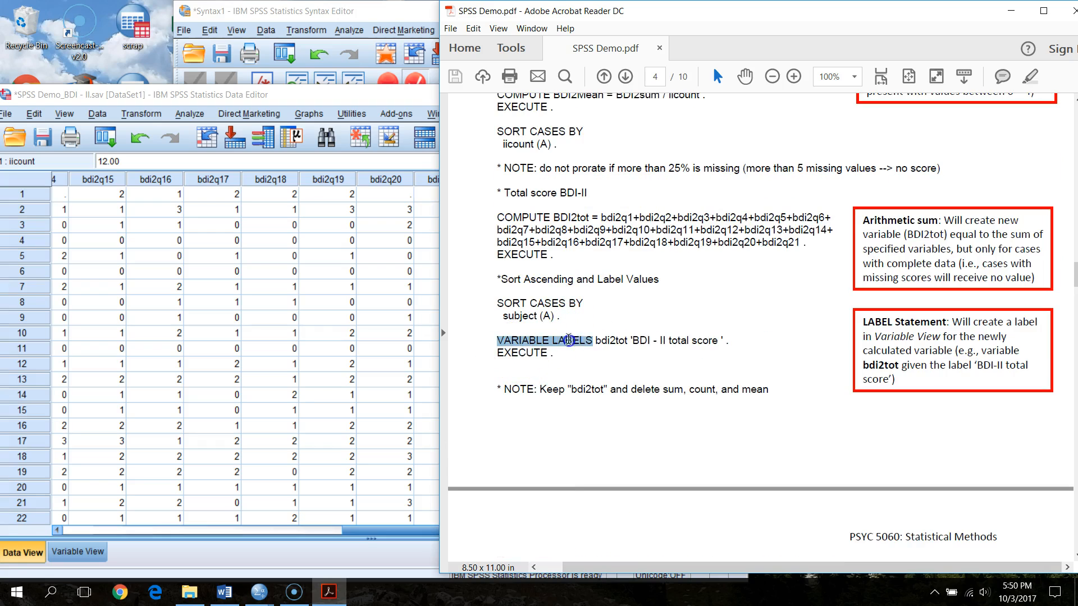
left_click(612, 341)
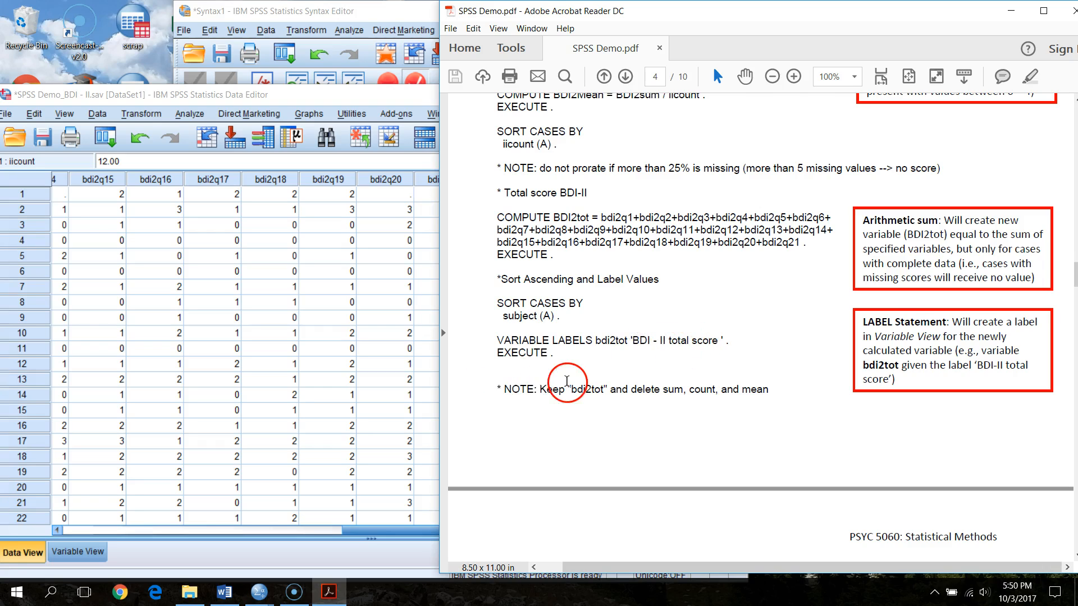
Step: Copy the handout's syntax from "* Total score BDI-II" through the last EXECUTE into the SPSS syntax file, below SORT CASES BY iicount(A)
scroll(567, 381, "up", 2)
left_click_drag(496, 247, 558, 413)
key("ctrl+c")
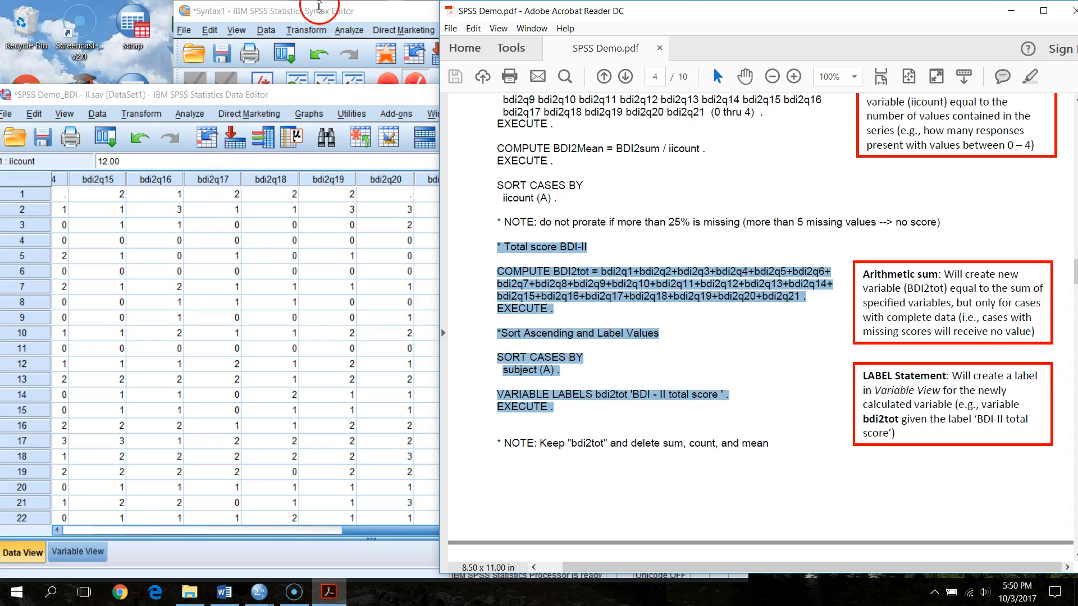
left_click(252, 7)
left_click(387, 317)
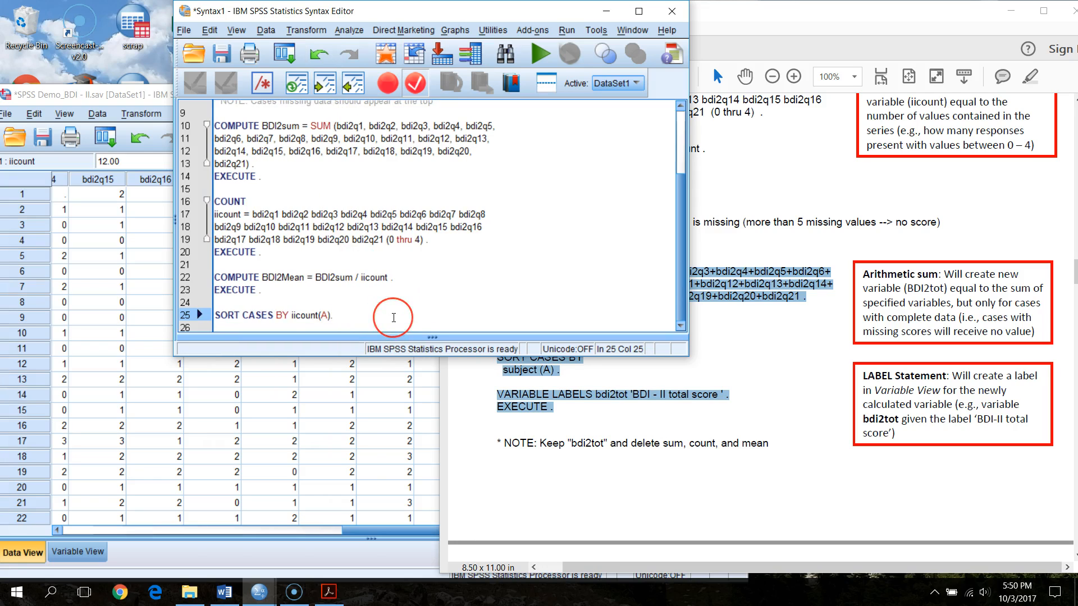
key("Return")
key("Return")
key("ctrl+v")
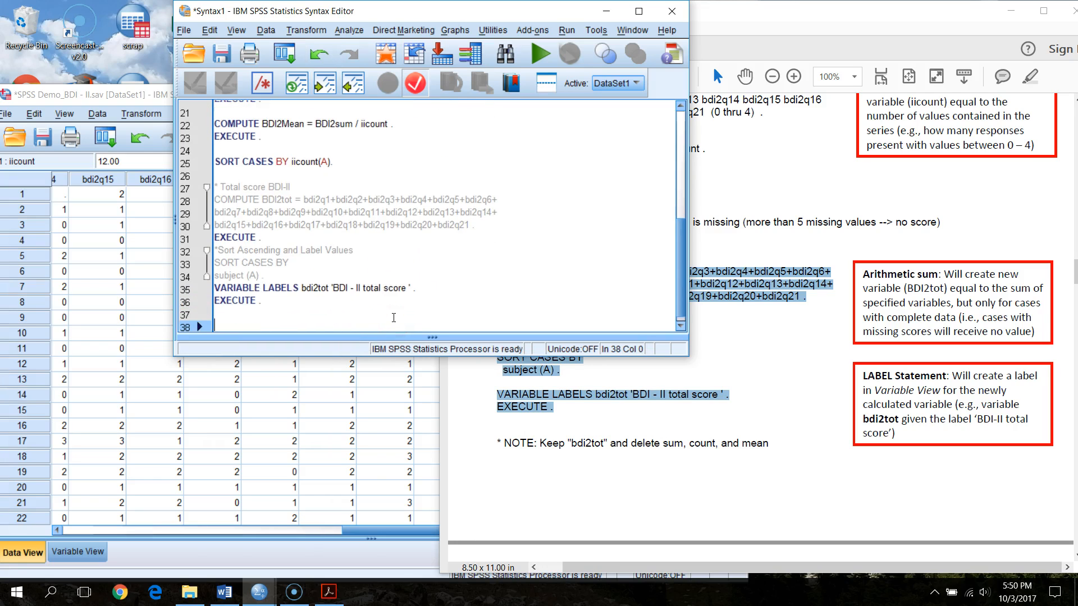
Step: Insert blank lines after the "* Total score BDI-II" comment and after the EXECUTE that ends the BDI2tot computation
left_click(300, 187)
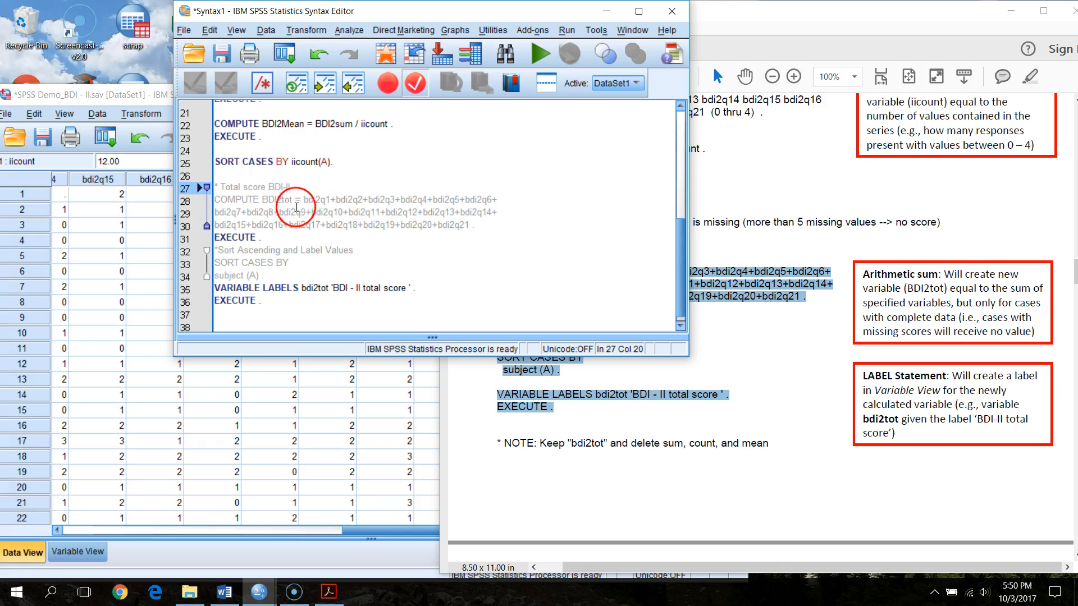
key("Return")
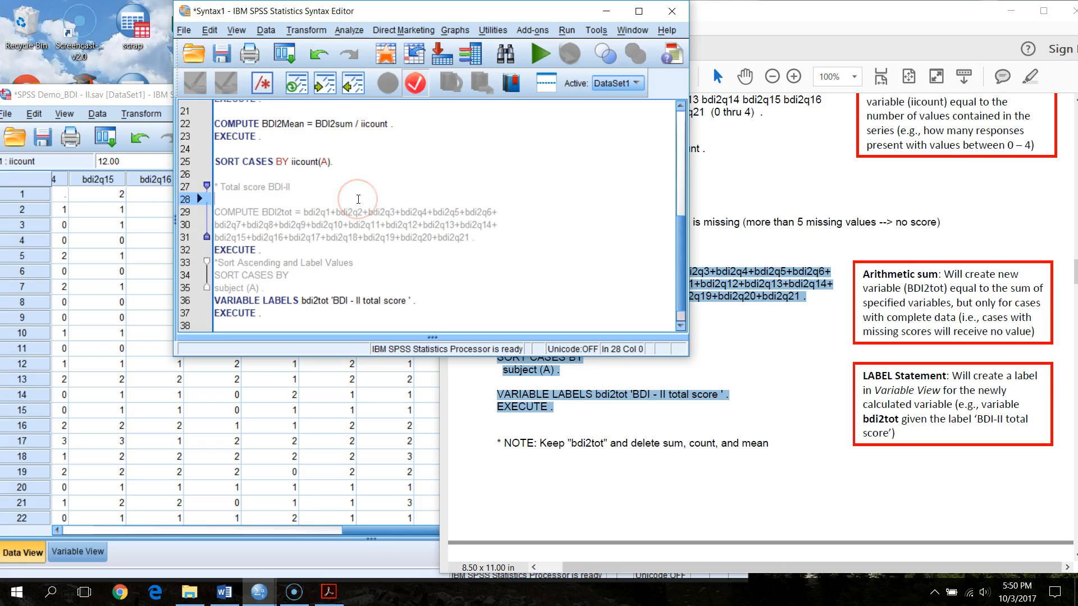
left_click(283, 251)
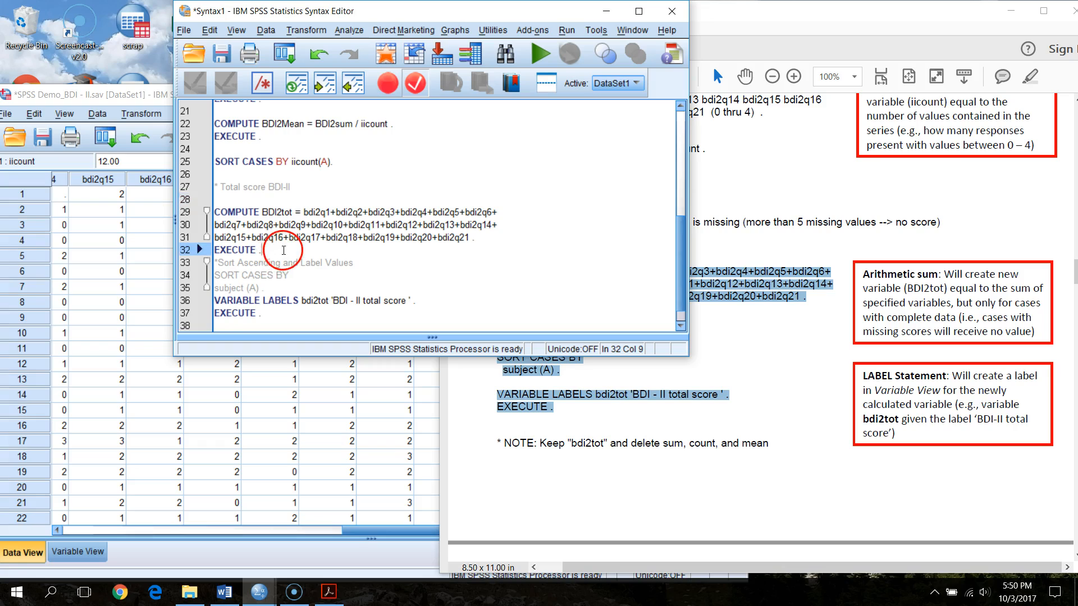
key("Return")
scroll(310, 248, "down", 1)
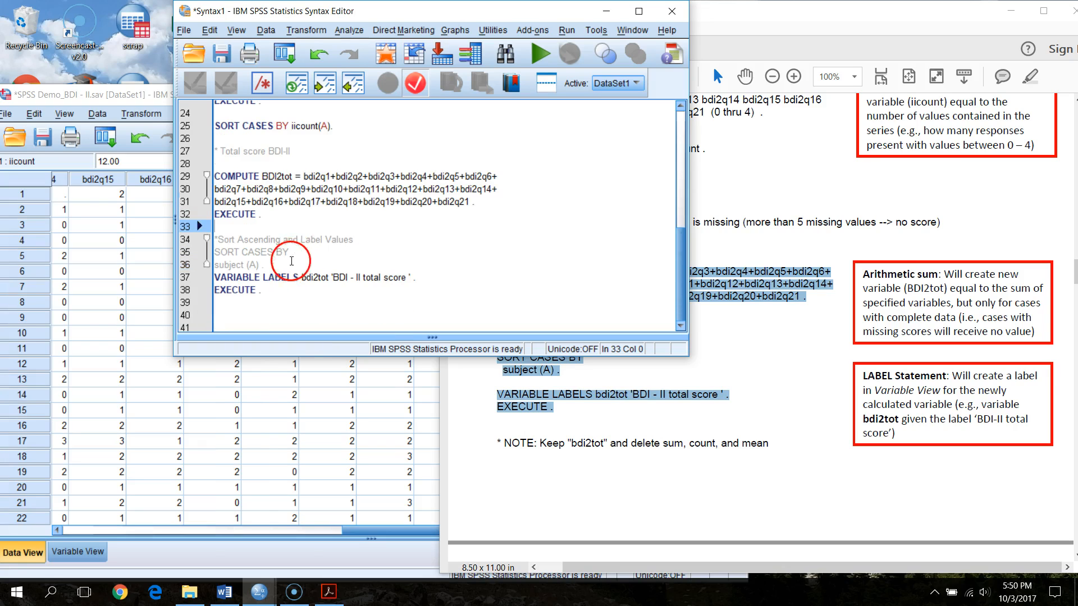
Step: Insert blank lines after the "*Sort Ascending and Label Values" comment and after the SORT CASES BY subject (A) command
left_click(365, 240)
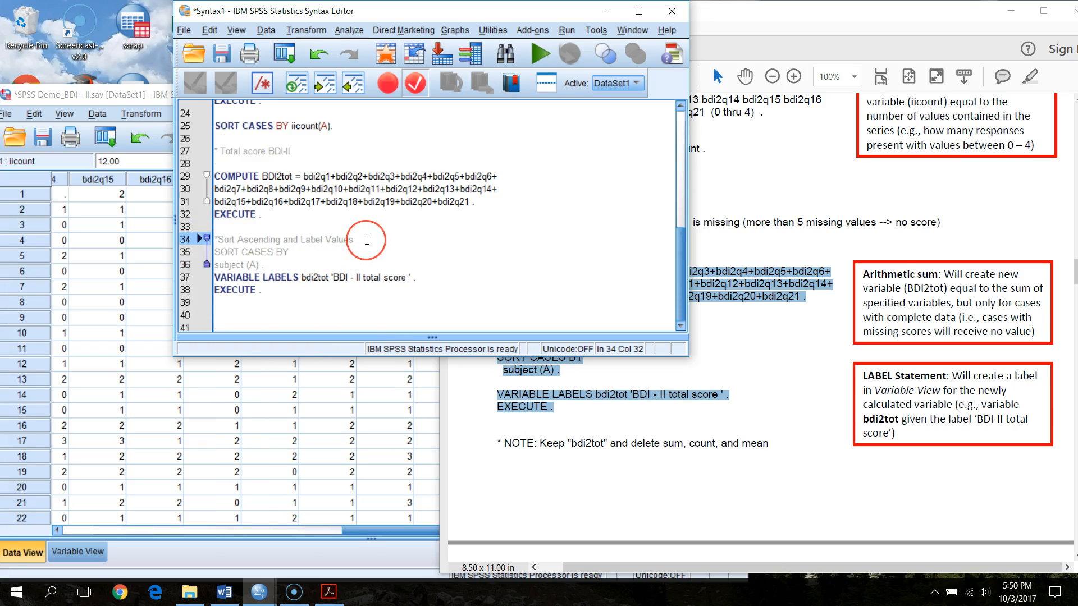
key("Return")
left_click(280, 278)
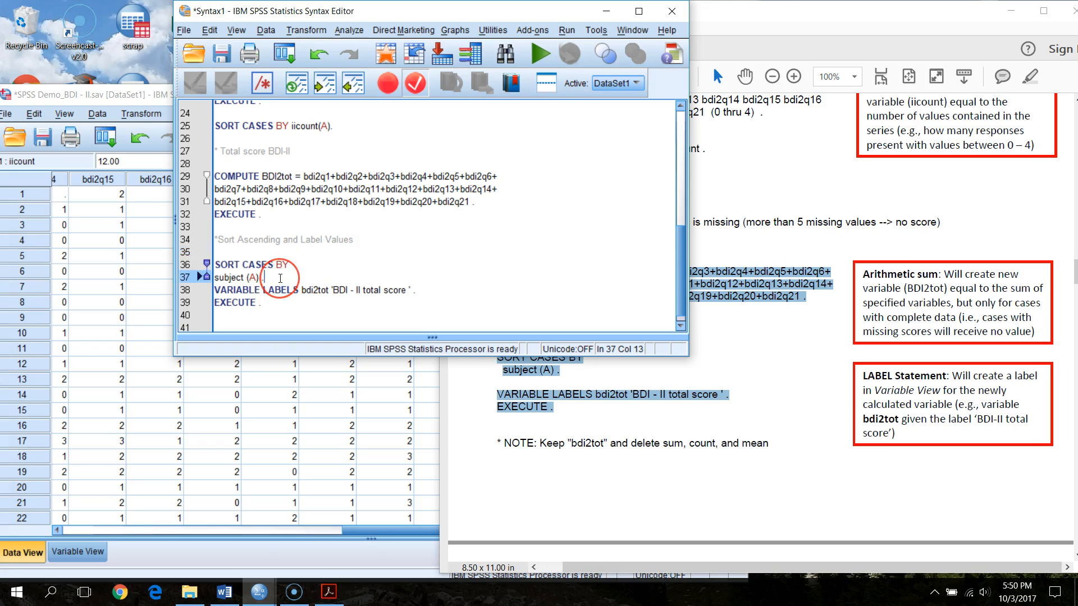
key("Return")
key("Left")
Step: Run only the COMPUTE BDI2tot statement and its EXECUTE command from the syntax file
scroll(336, 240, "up", 3)
scroll(313, 240, "down", 3)
left_click_drag(214, 176, 262, 214)
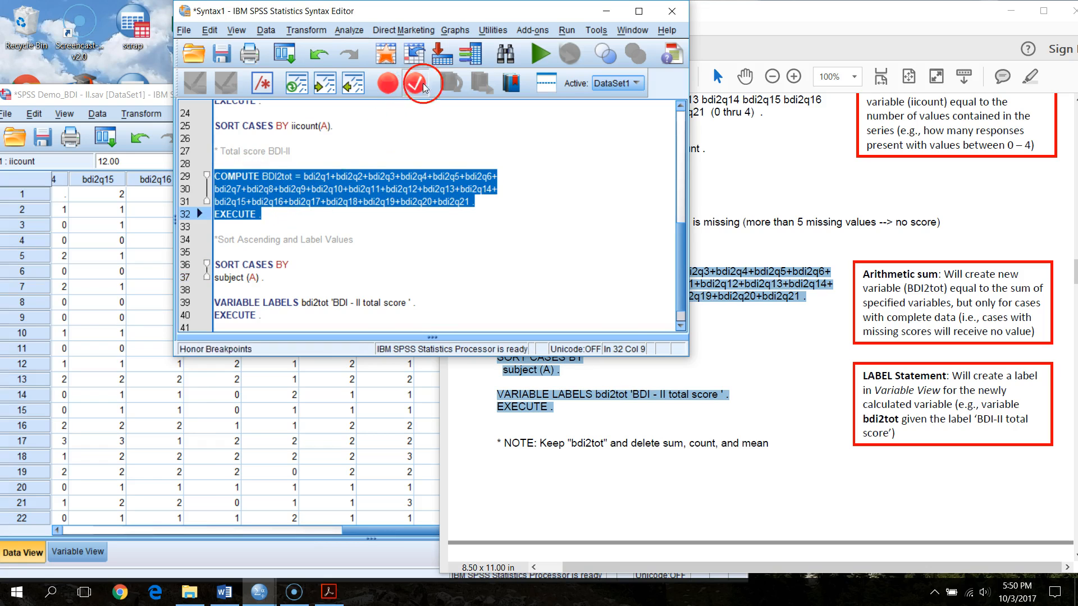
left_click(539, 54)
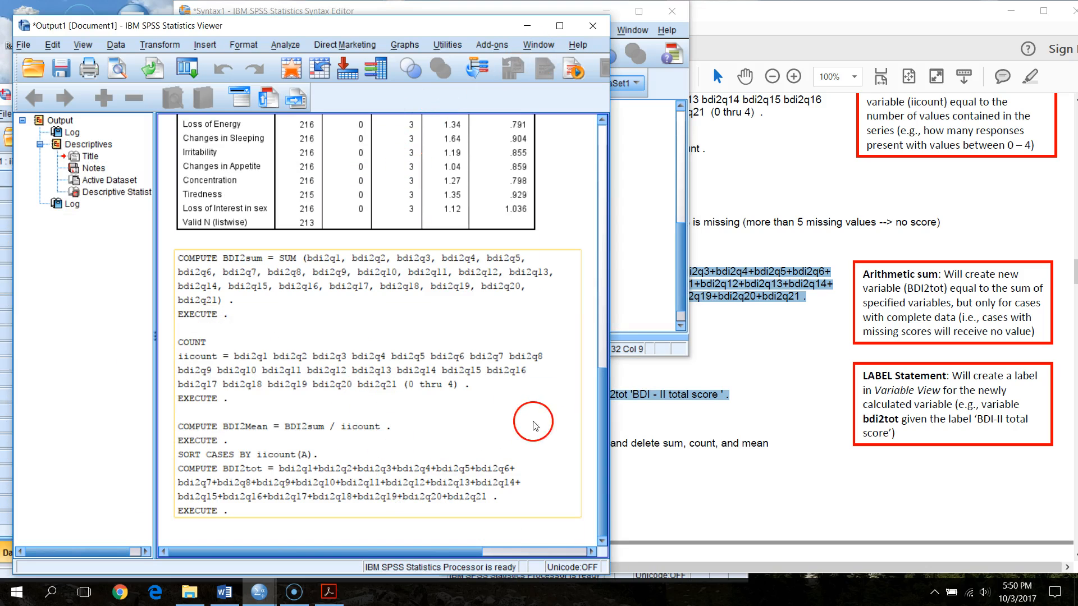
Step: Examine the newly computed BDI2tot values case by case in the SPSS Demo_BDI - II.sav data
left_click(526, 27)
left_click(137, 108)
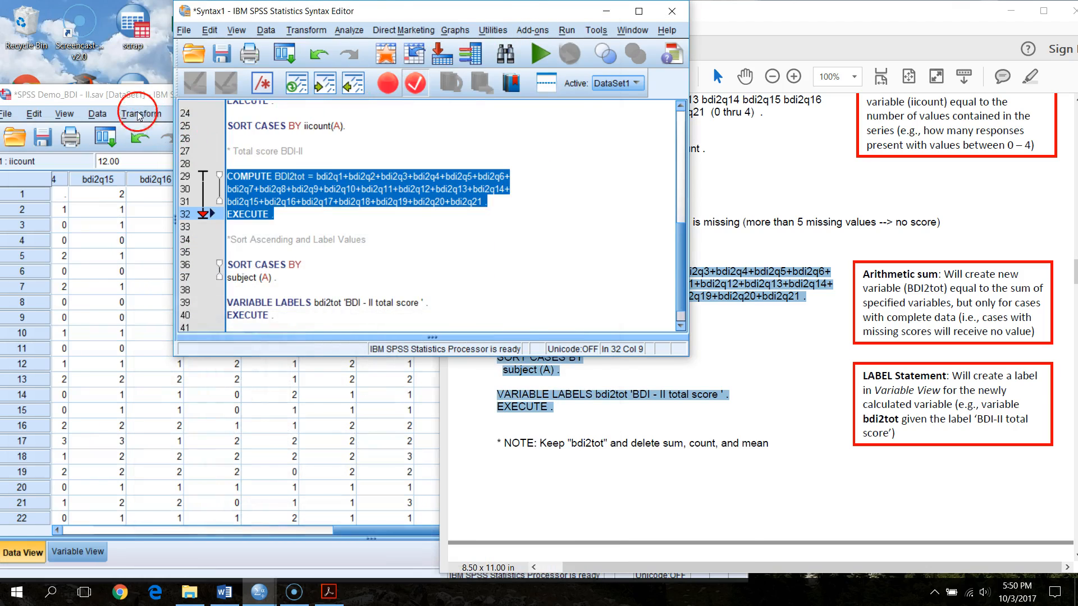
left_click(430, 198)
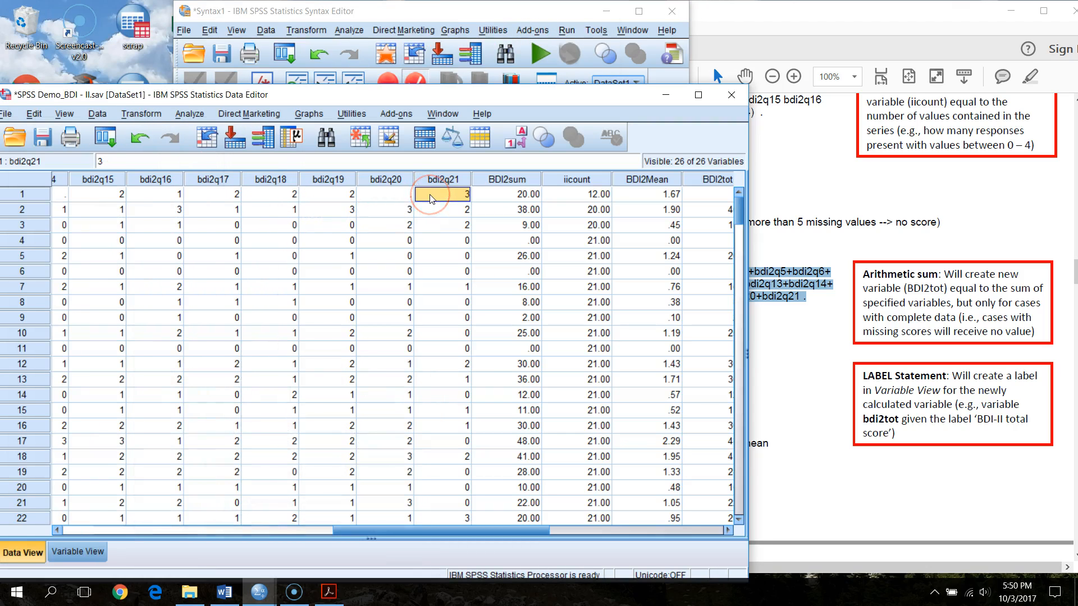
key("ctrl+Right")
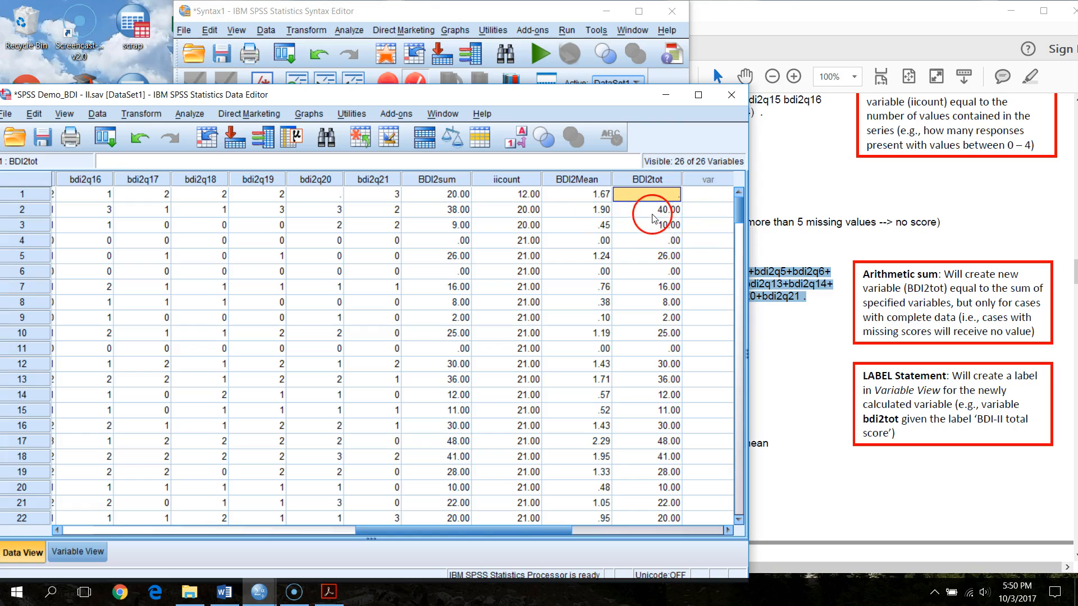
key("Down")
key("Down")
key("Down")
key("Down")
key("Down")
key("Down")
key("Down")
key("Down")
key("Down")
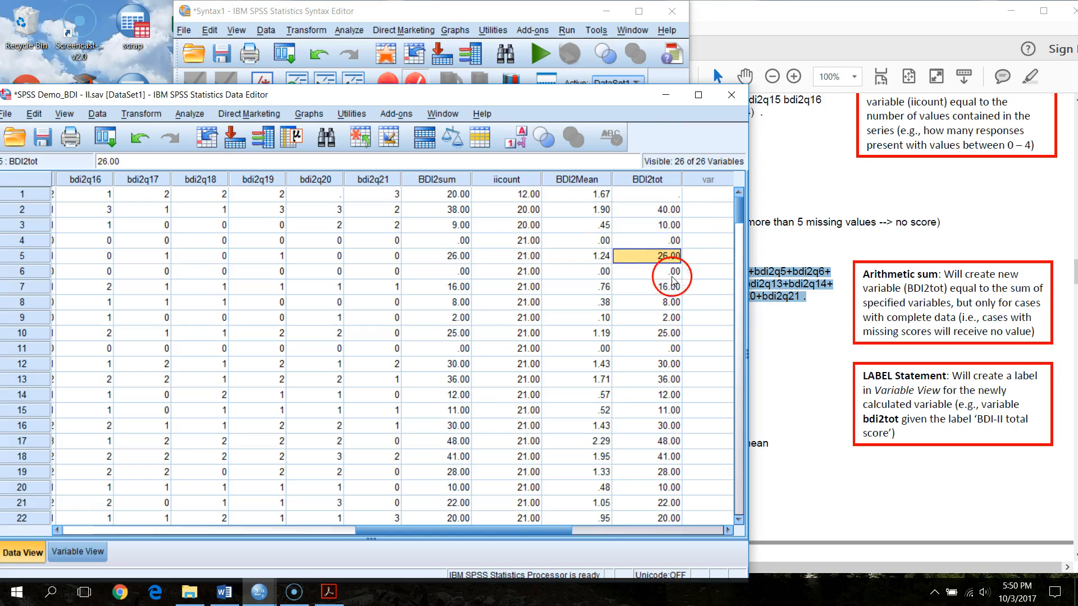
Step: Compare BDI2tot with iicount for the cases with missing items, checking against the handout's total score syntax
left_click(663, 209)
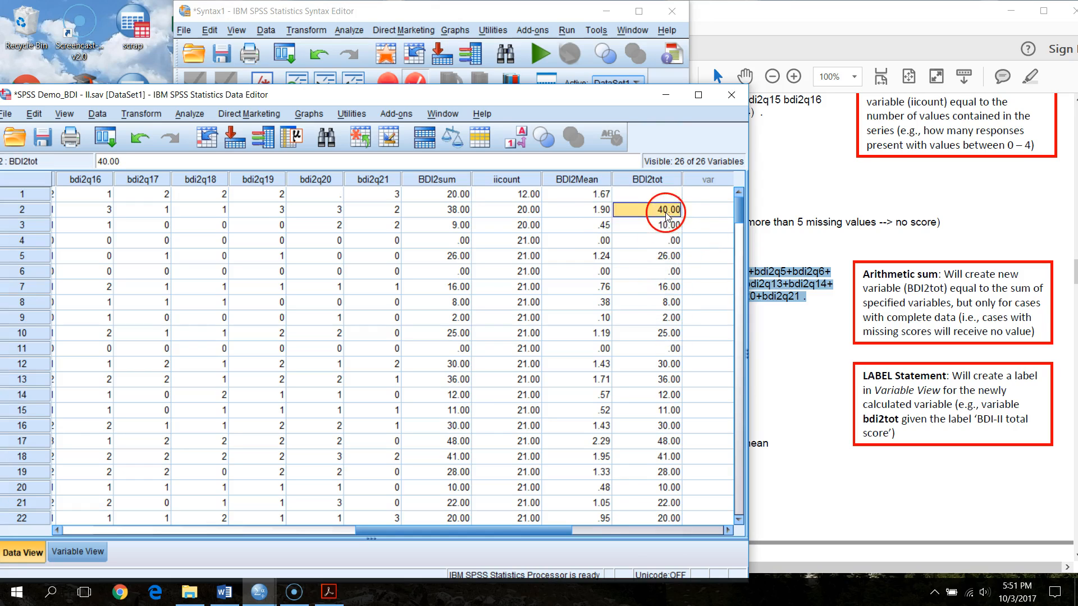
left_click(528, 223)
left_click(533, 211)
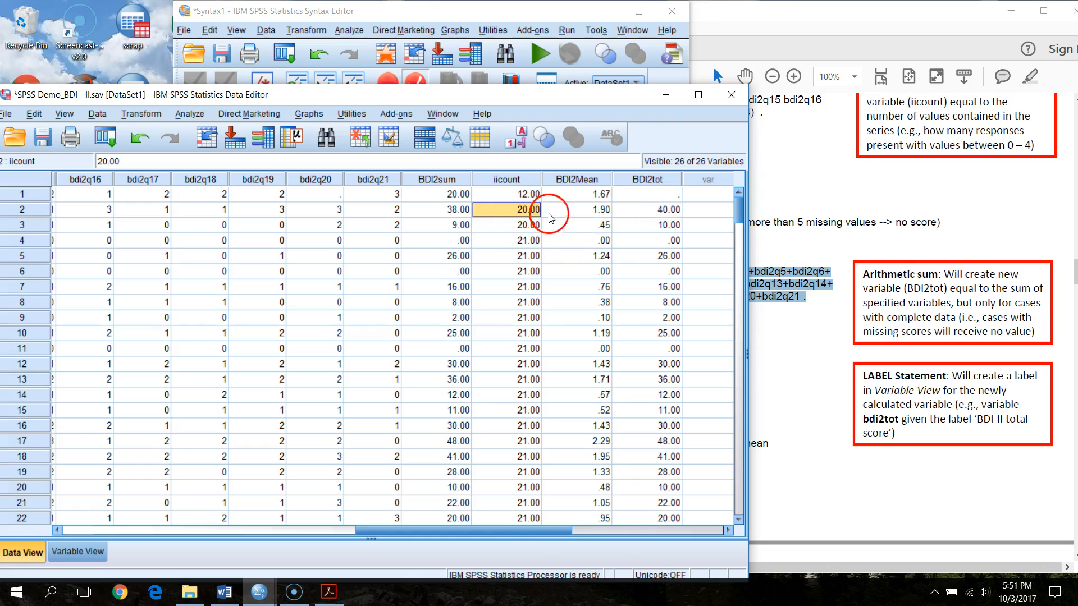
left_click(661, 209)
left_click(534, 195)
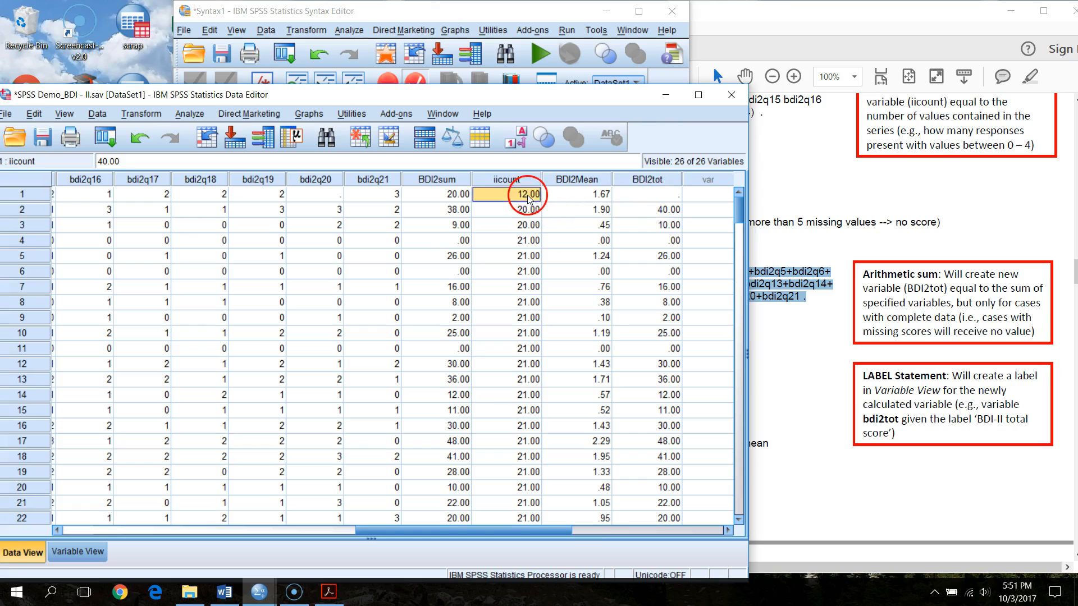
key("ctrl+Home")
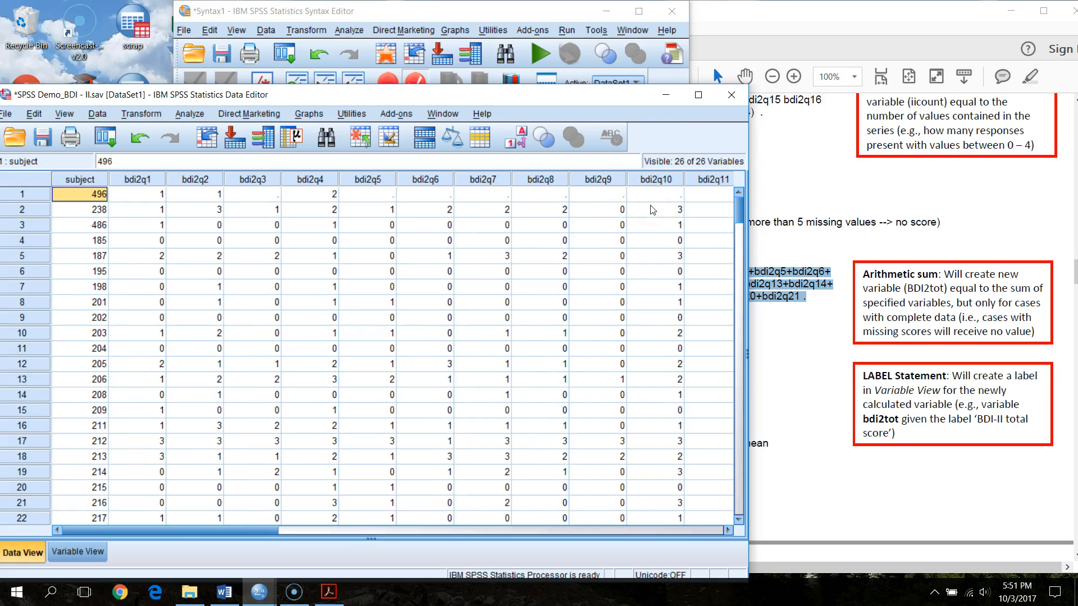
key("ctrl+End")
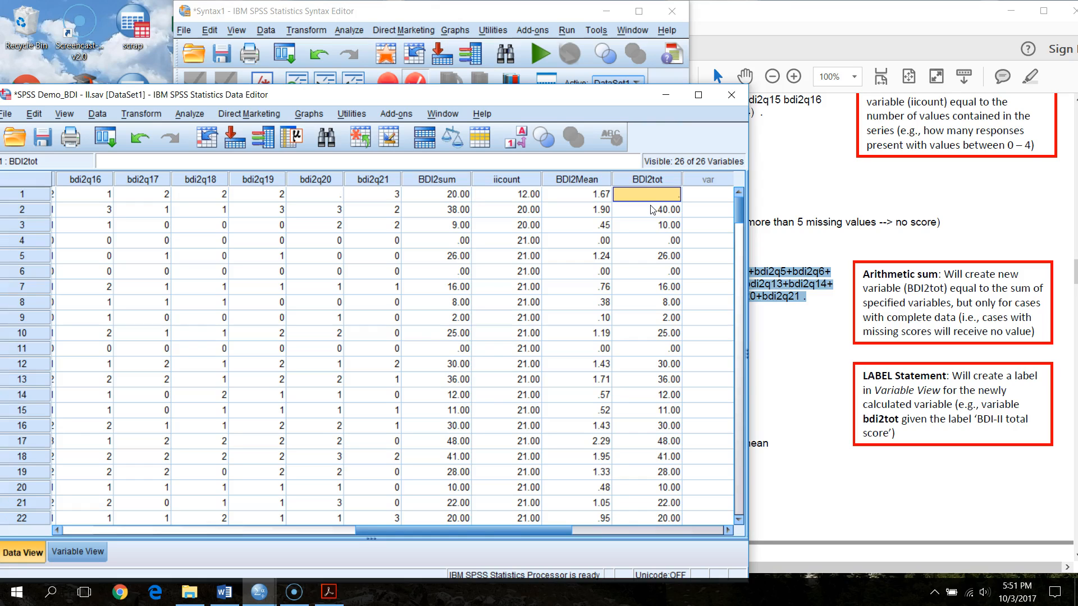
left_click(813, 46)
left_click_drag(613, 268, 601, 302)
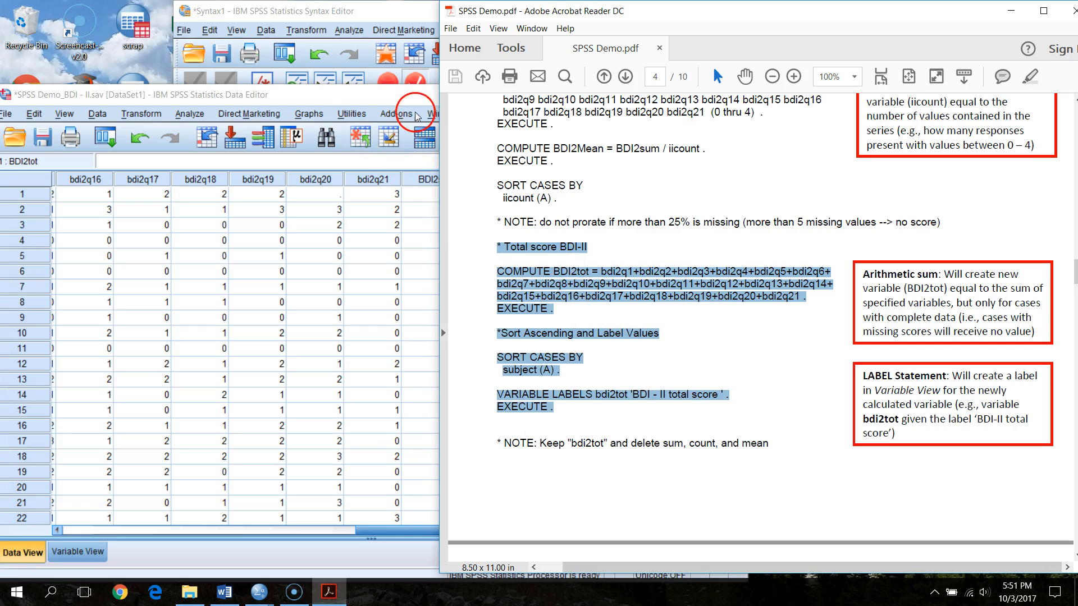
Step: Run only the SORT CASES BY subject (A) command from the syntax file
left_click(402, 99)
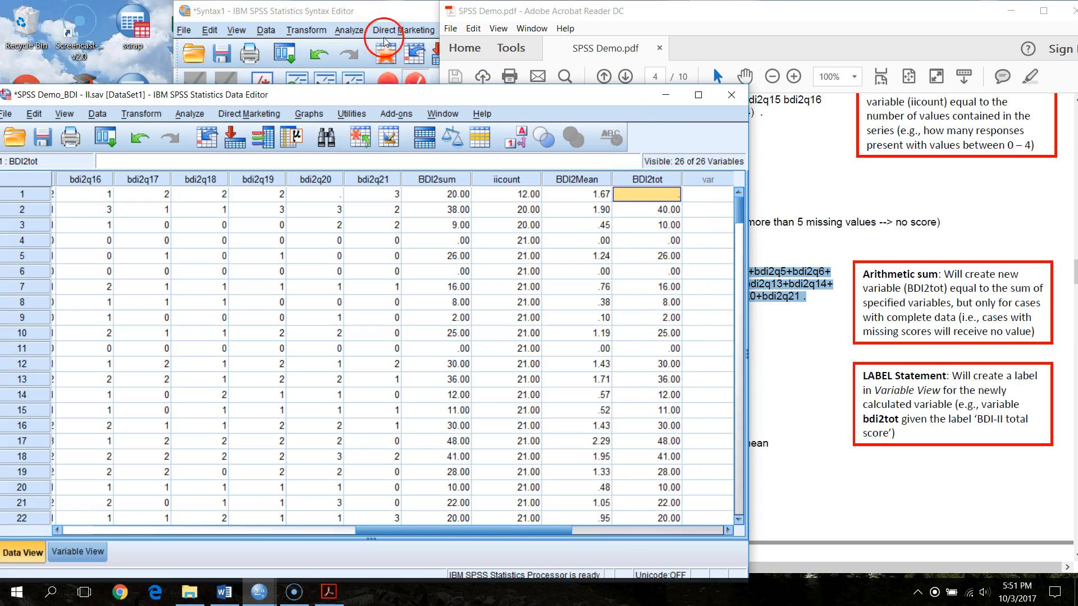
left_click(387, 11)
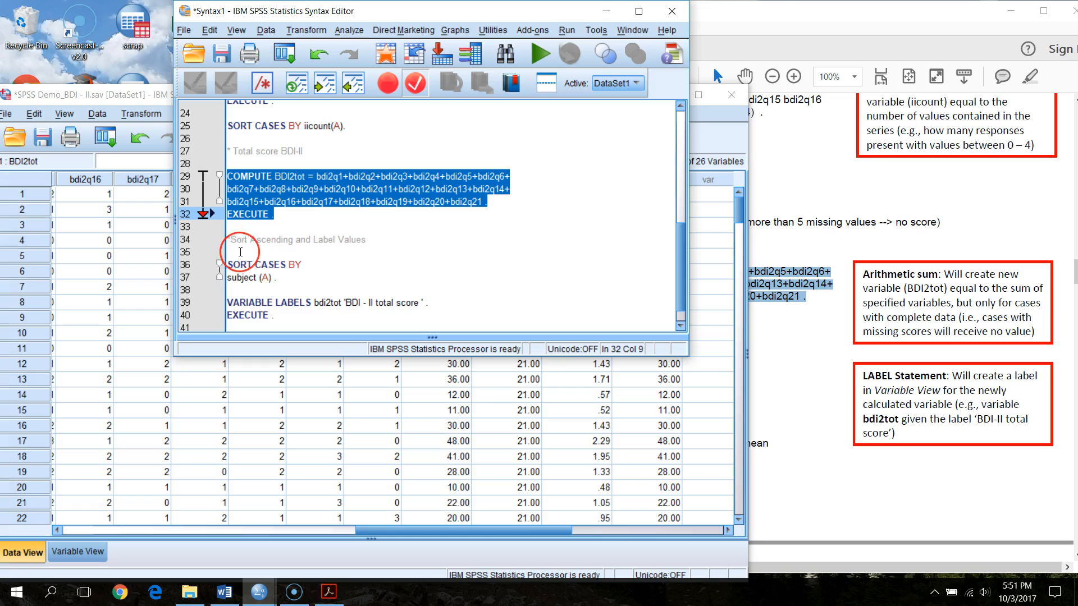
left_click_drag(240, 252, 305, 277)
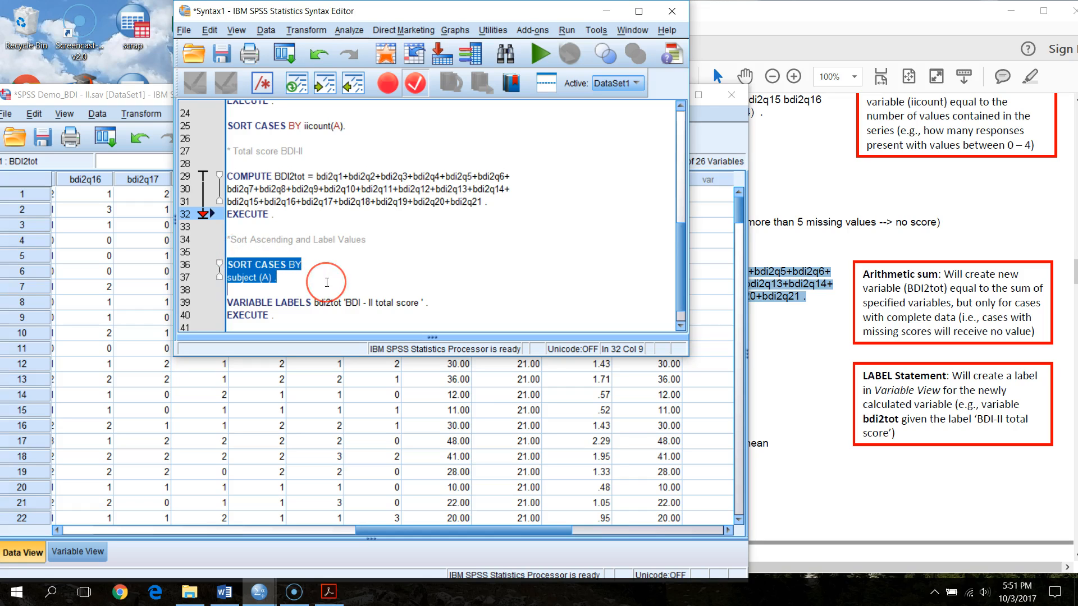
left_click(540, 54)
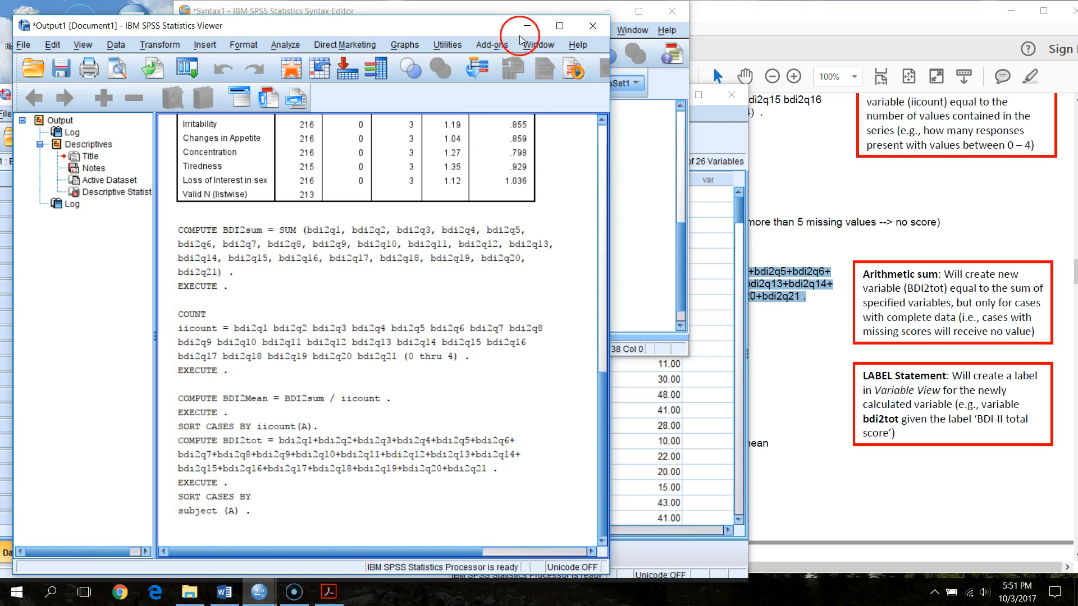
Step: Check the order of the subject column in the data file
left_click(527, 26)
left_click(130, 106)
left_click(159, 198)
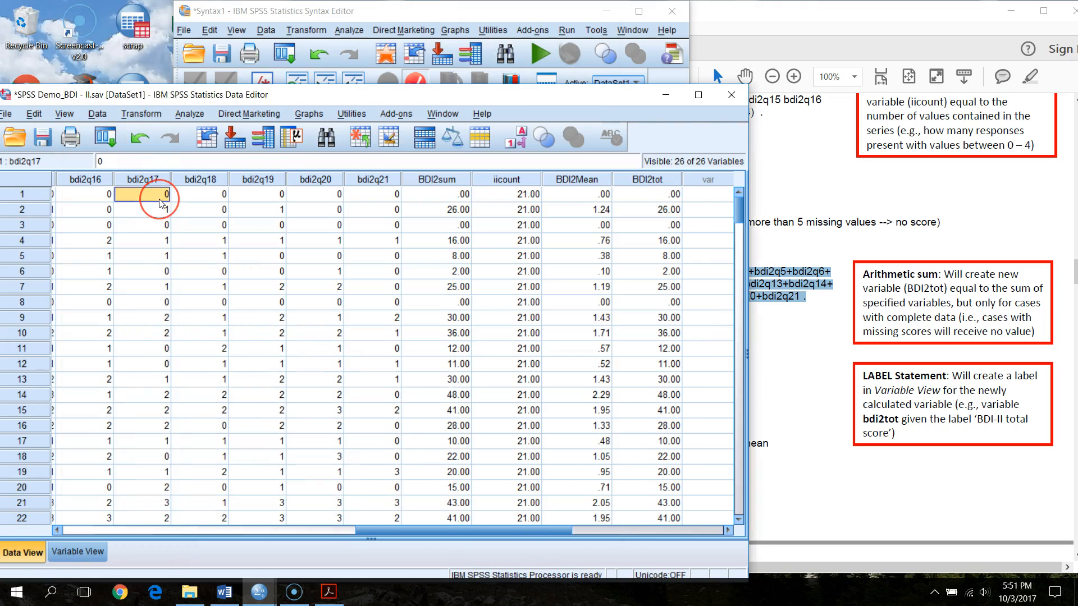
key("Home")
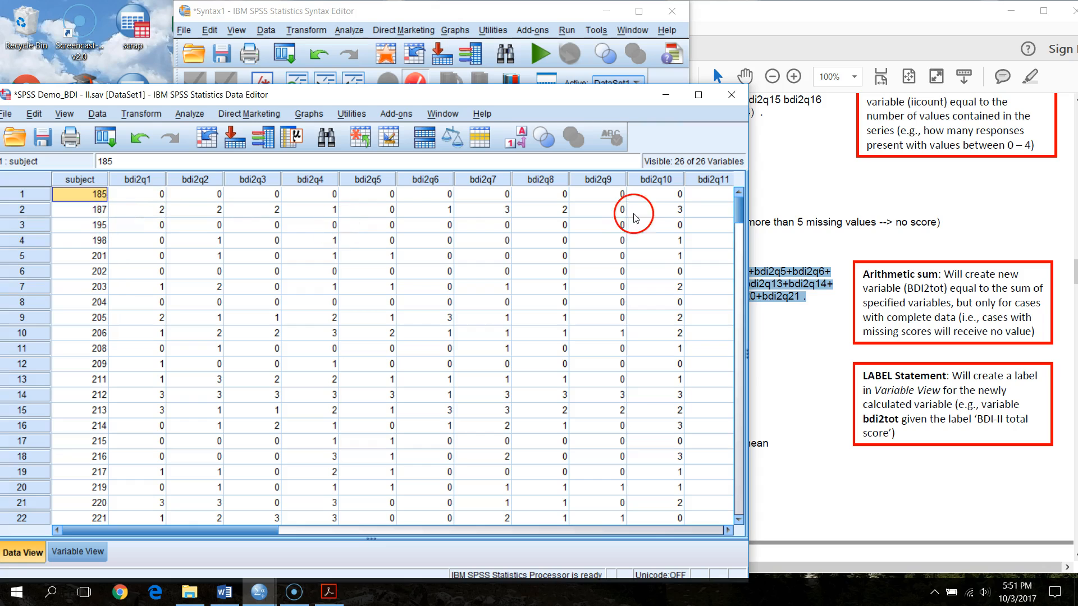
left_click_drag(739, 208, 705, 181)
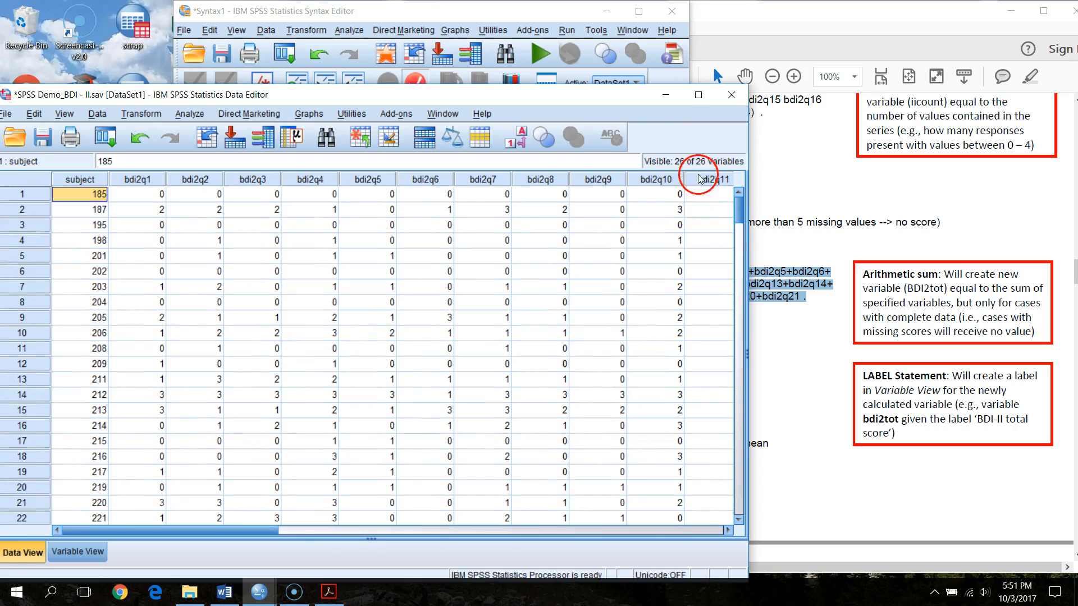
Step: Locate BDI2tot in the variable list, and run the VARIABLE LABELS statement with its EXECUTE from the syntax file
left_click(90, 552)
scroll(163, 441, "down", 5)
left_click(62, 330)
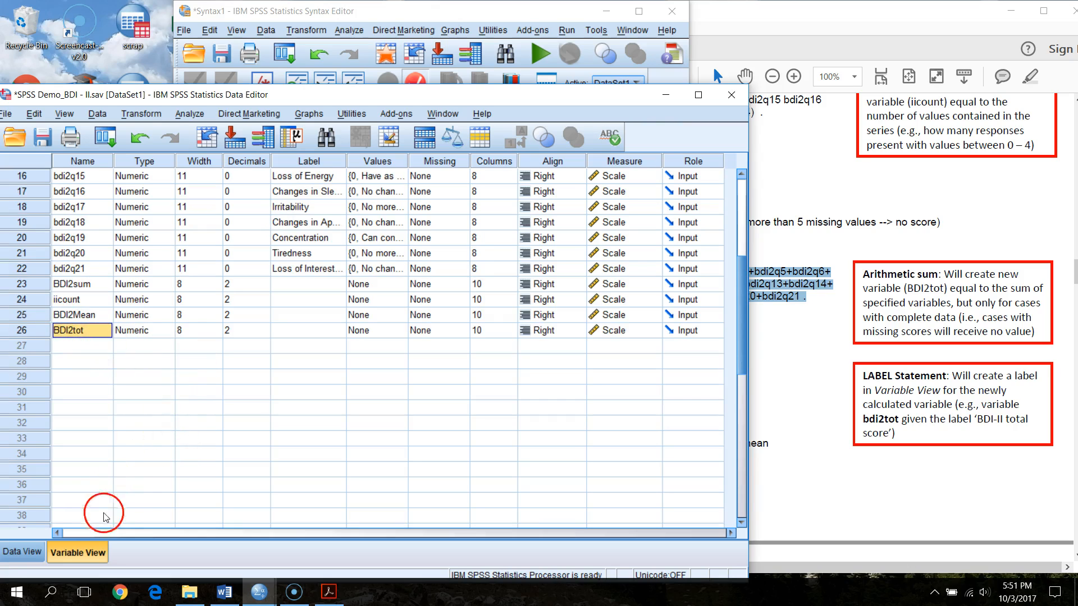
left_click(480, 17)
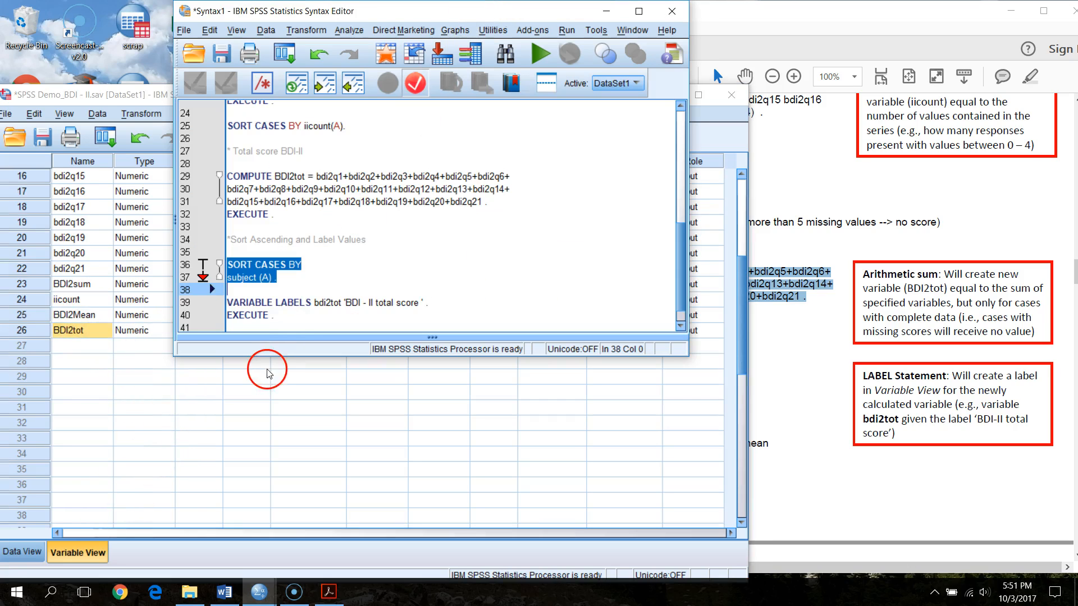
left_click_drag(286, 330, 186, 288)
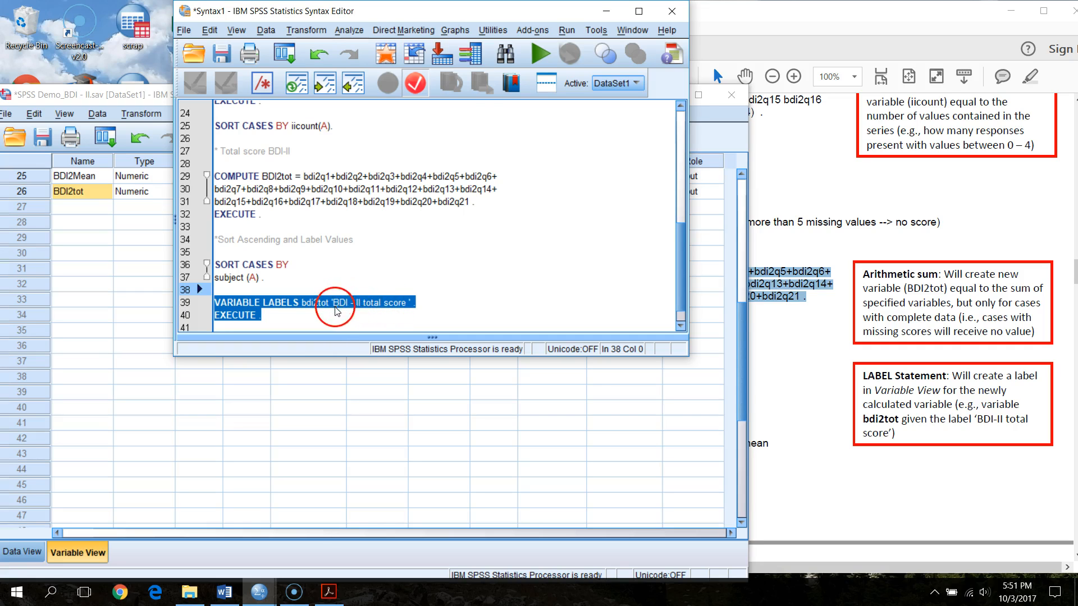
left_click(540, 53)
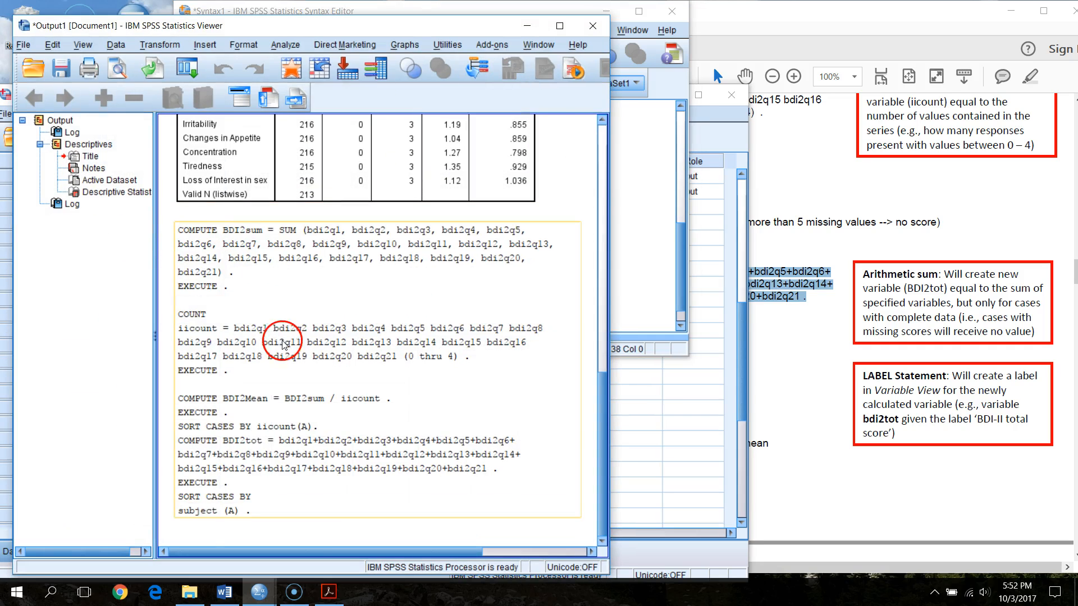
Step: Widen the Label column of the variable list so that BDI2tot's full label can be read
left_click(698, 125)
left_click(309, 191)
scroll(307, 238, "up", 5)
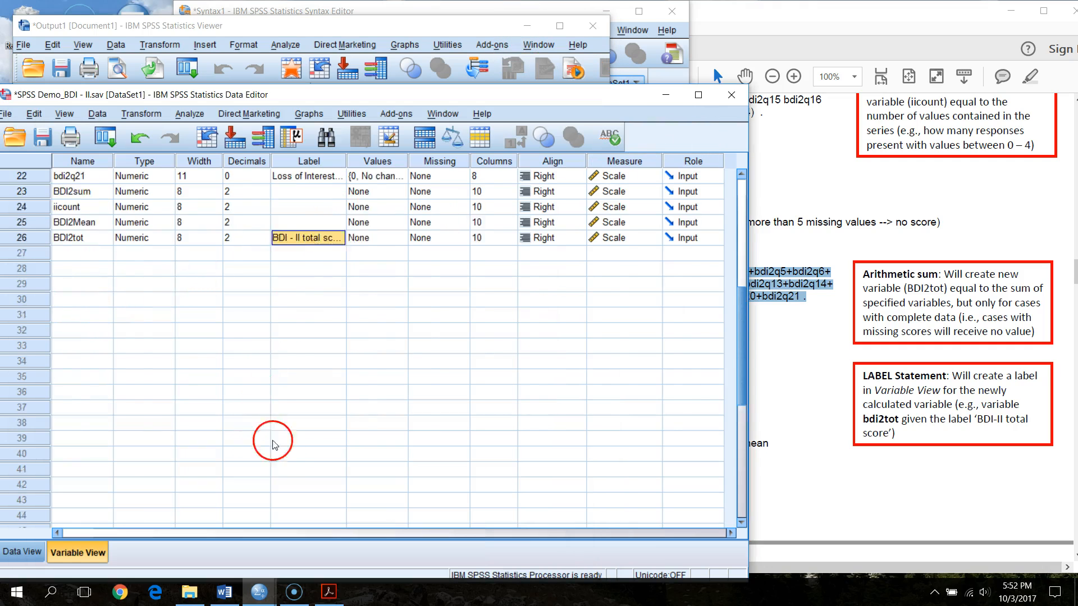
left_click(350, 159)
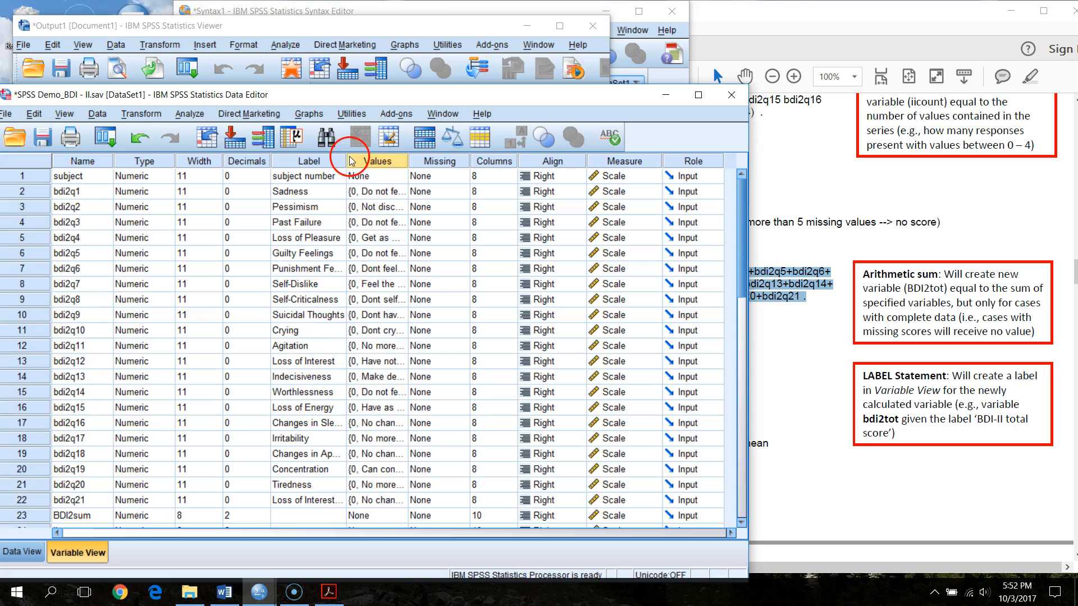
left_click_drag(346, 160, 397, 162)
scroll(323, 446, "down", 5)
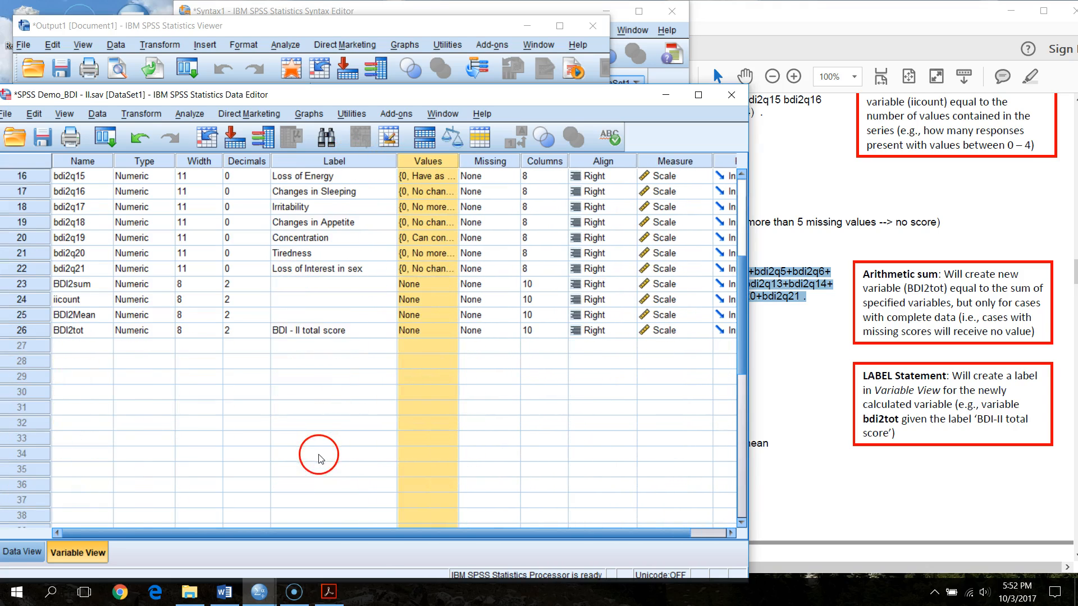
left_click(332, 332)
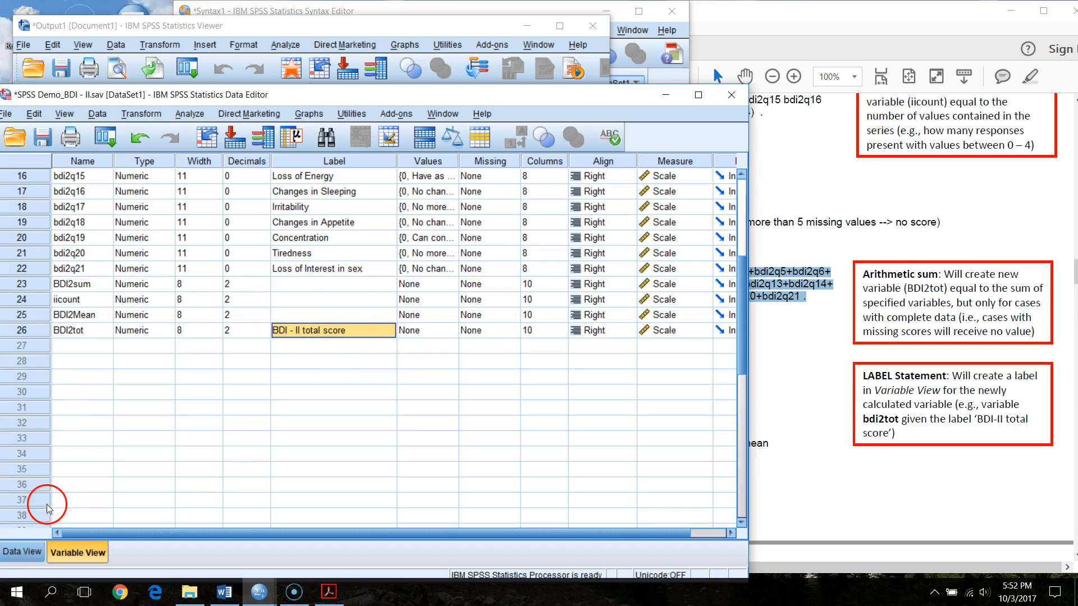
Step: Delete the variables BDI2sum, iicount and BDI2Mean, and return to the case data
left_click_drag(45, 284, 36, 316)
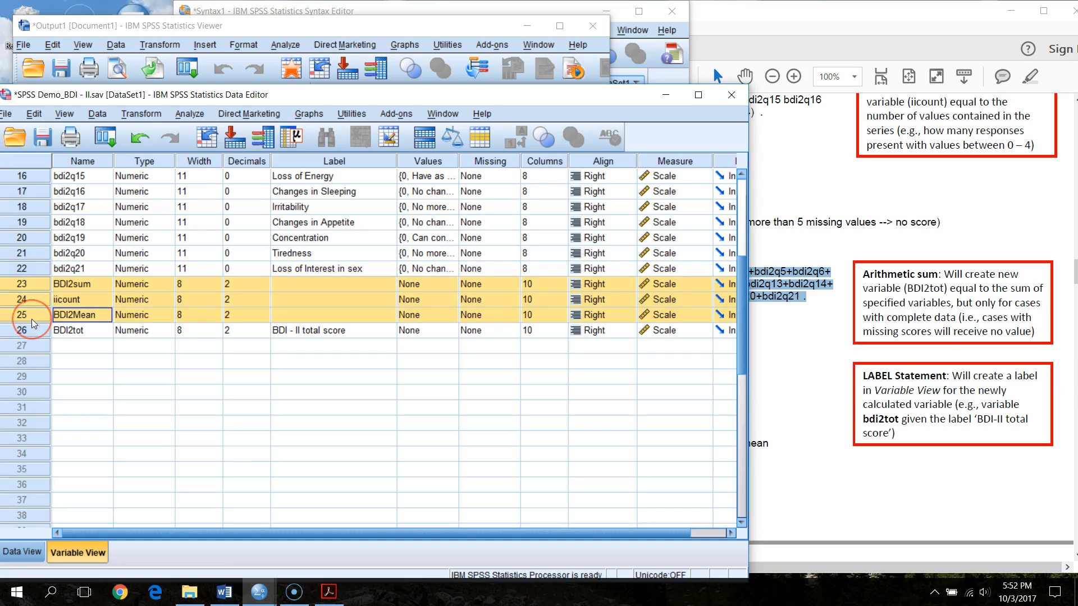
right_click(32, 319)
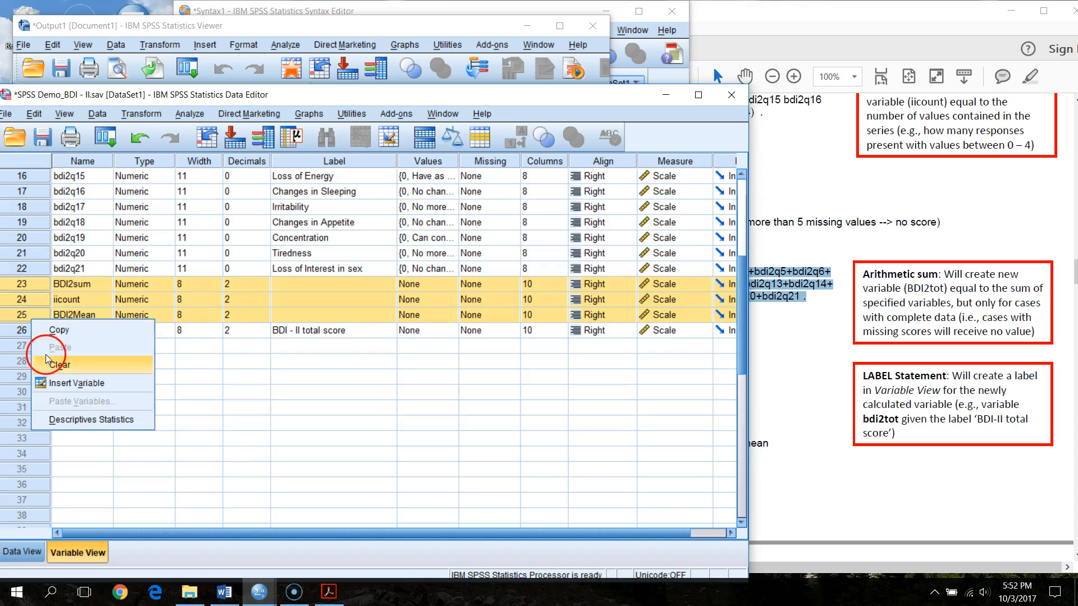
left_click(59, 366)
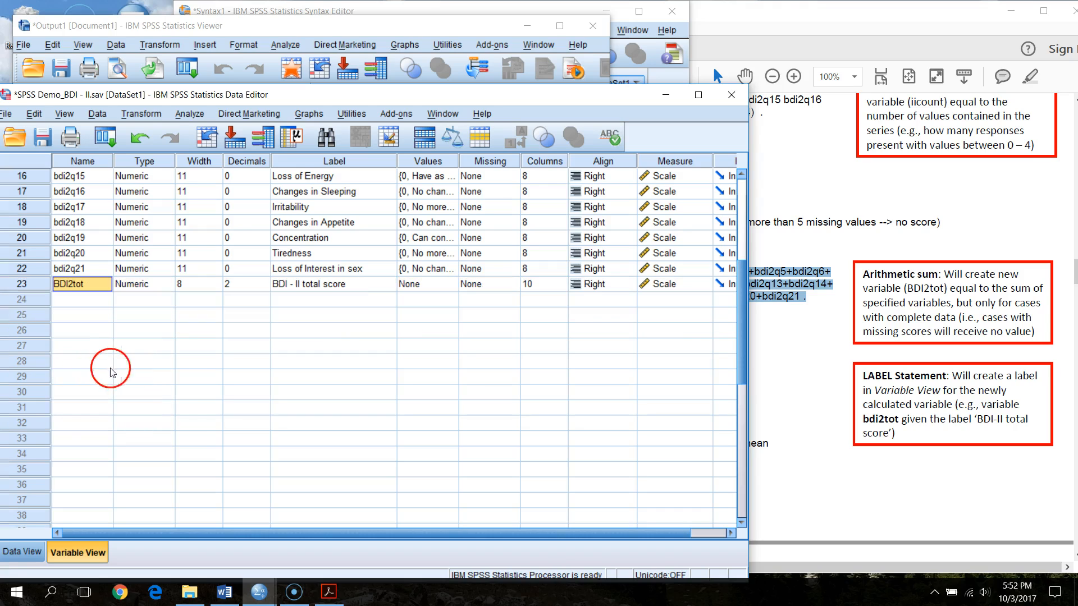
left_click(22, 553)
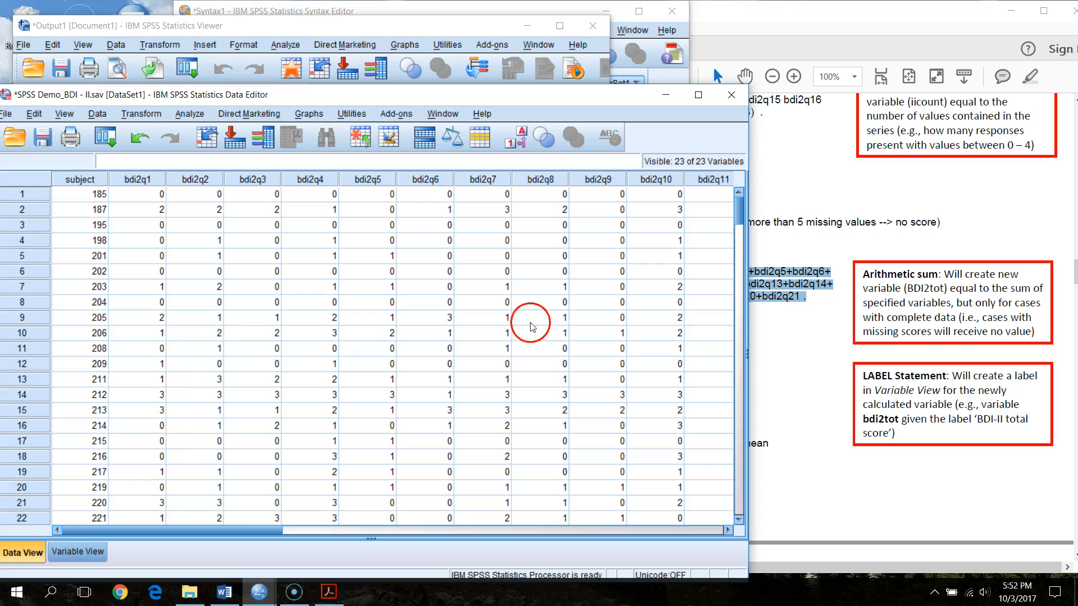
Step: Check the handout for the next data file, close the BDI-II data file and open SPSS Demo_PRI.sav
left_click(889, 32)
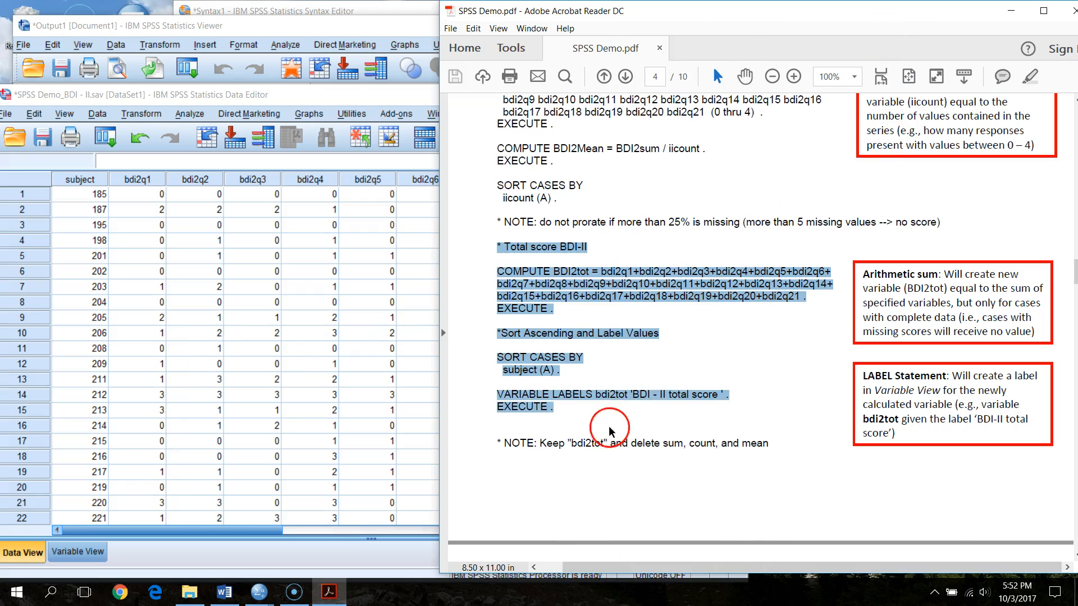
scroll(646, 387, "up", 3)
scroll(656, 365, "down", 5)
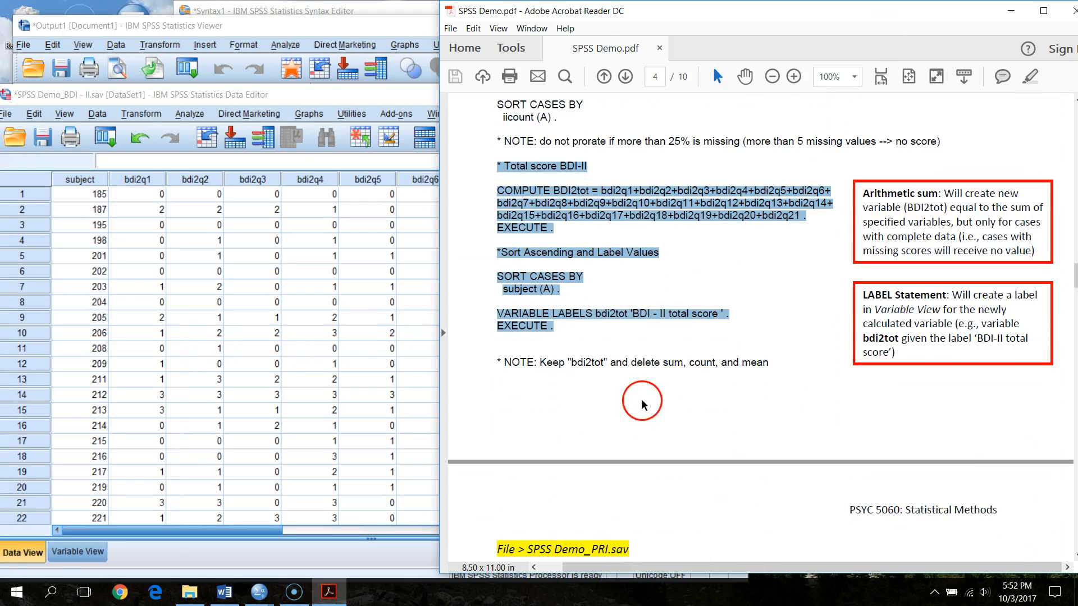
left_click(380, 108)
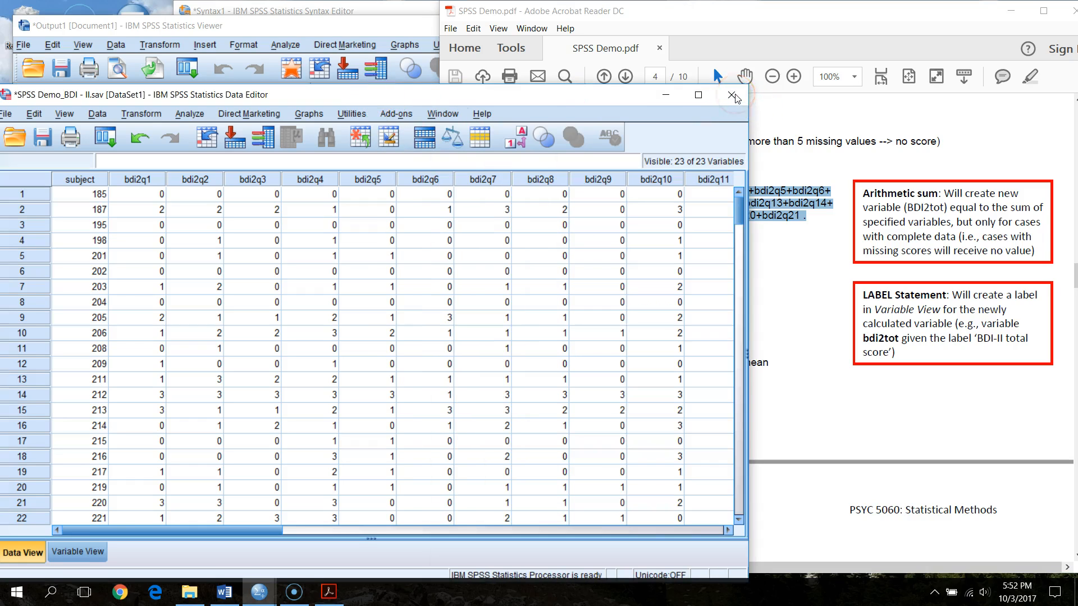
left_click(732, 95)
left_click(371, 381)
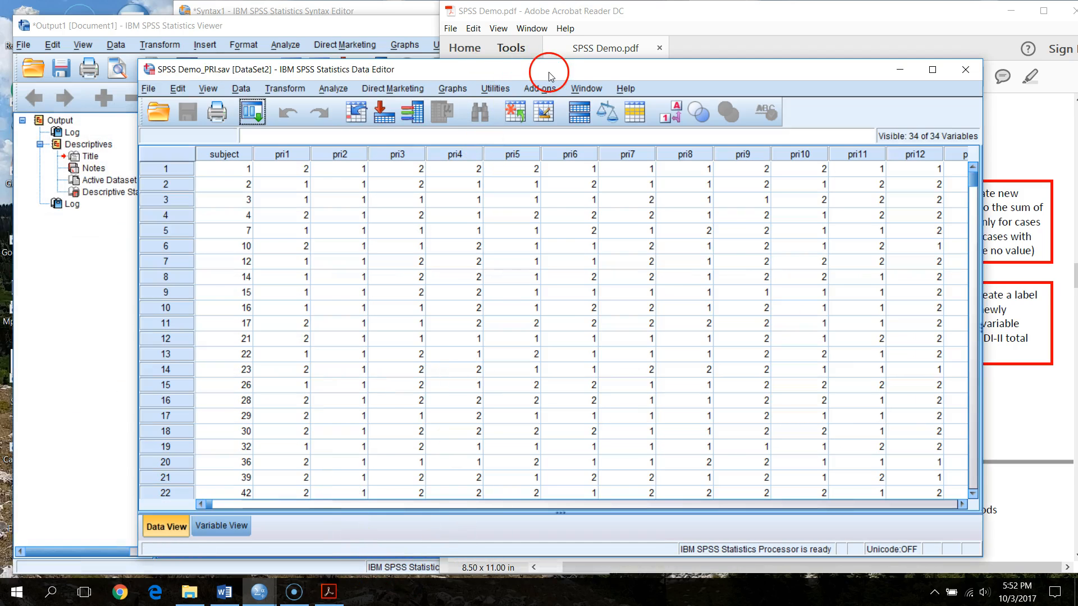
Step: Move the SPSS Demo_PRI.sav data window aside and bring up the handout's syntax section for that file
left_click_drag(551, 75, 419, 44)
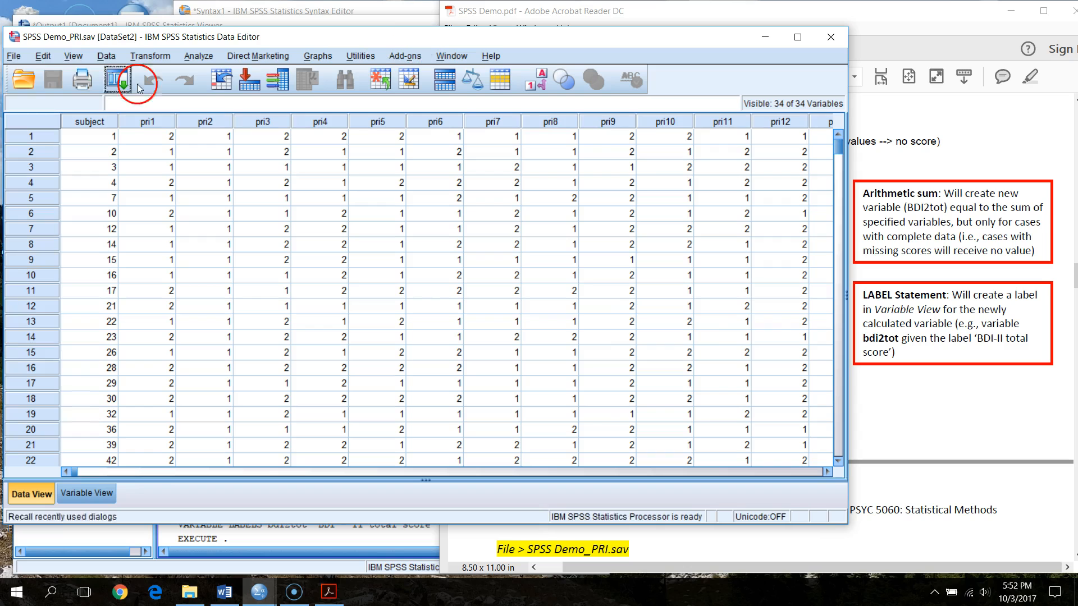
left_click(897, 12)
scroll(645, 472, "down", 10)
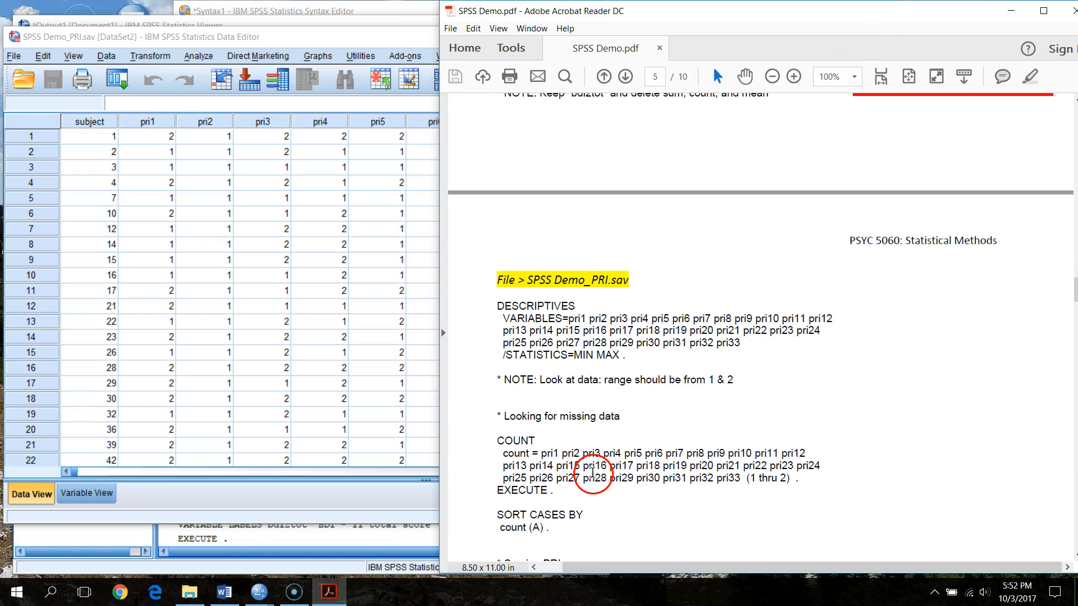
Step: Close the old BDI-II syntax file Syntax1 without saving its contents
scroll(599, 460, "down", 1)
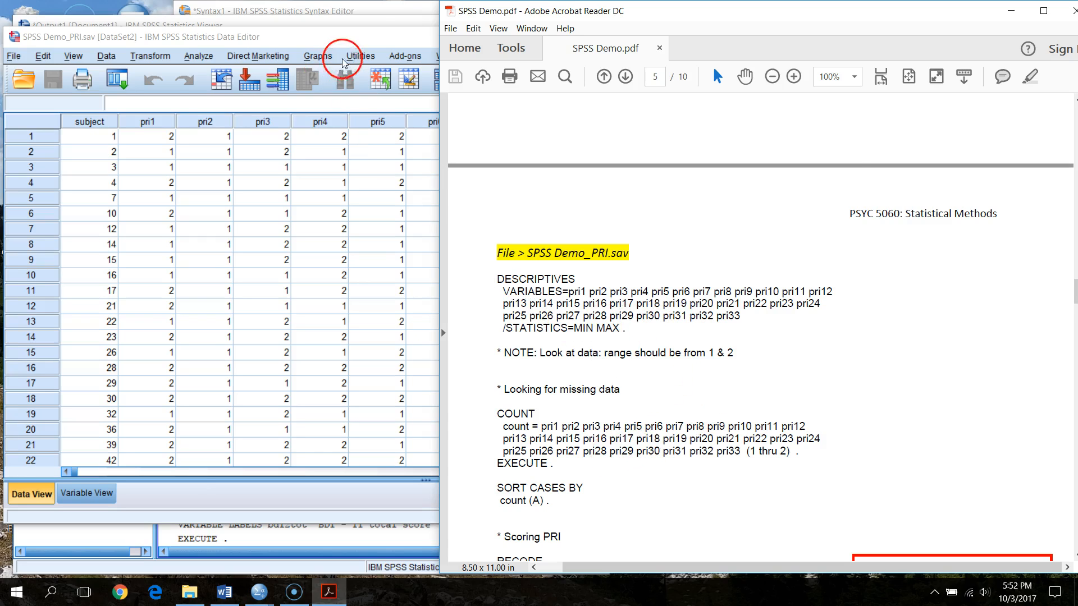
left_click(370, 36)
left_click(882, 17)
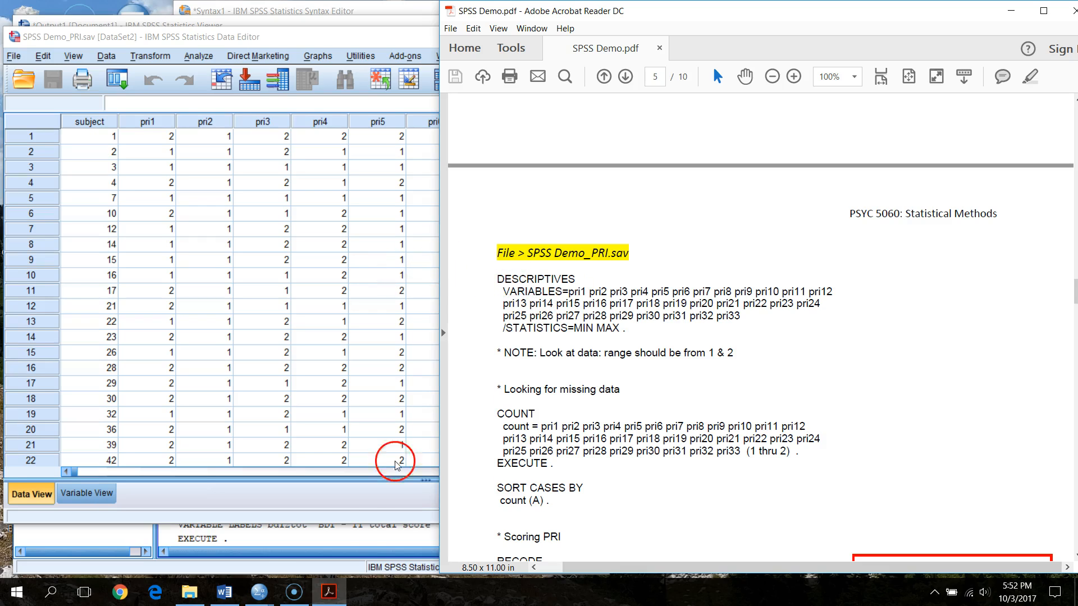
mouse_move(261, 591)
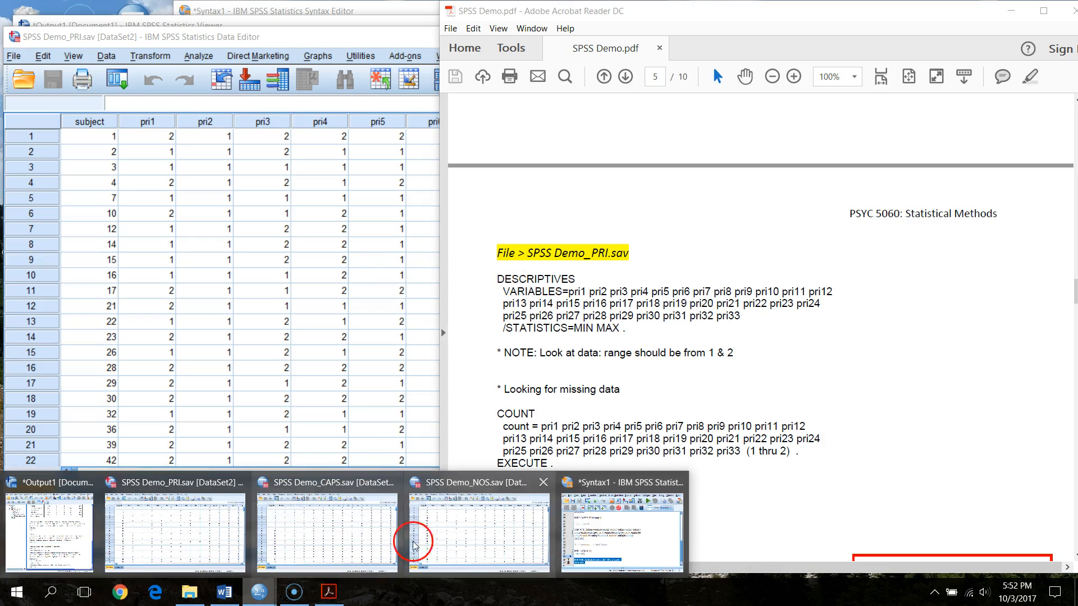
left_click(640, 494)
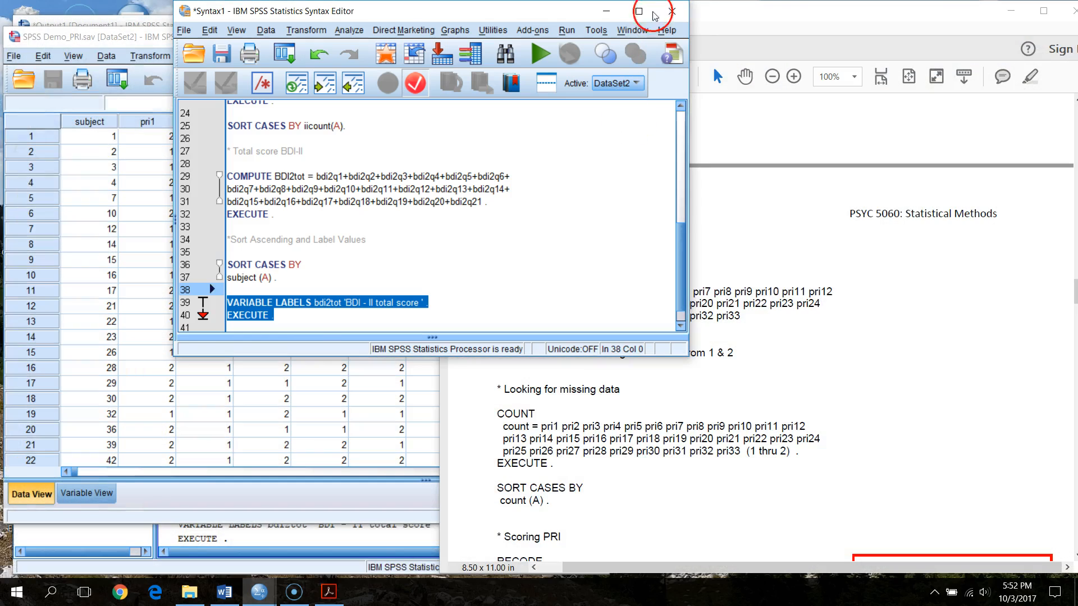
left_click(685, 16)
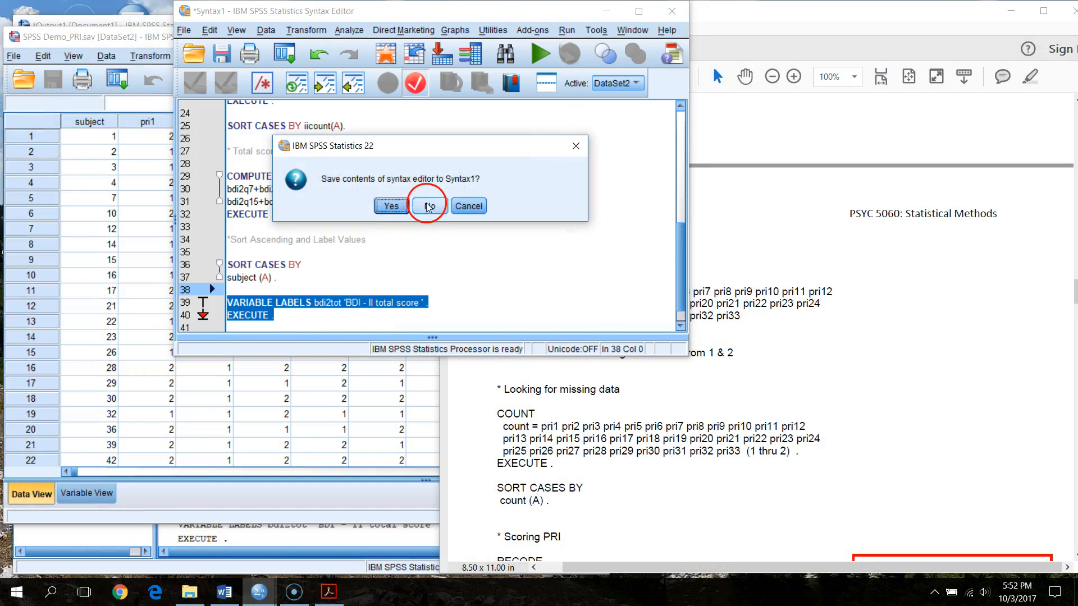
left_click(428, 205)
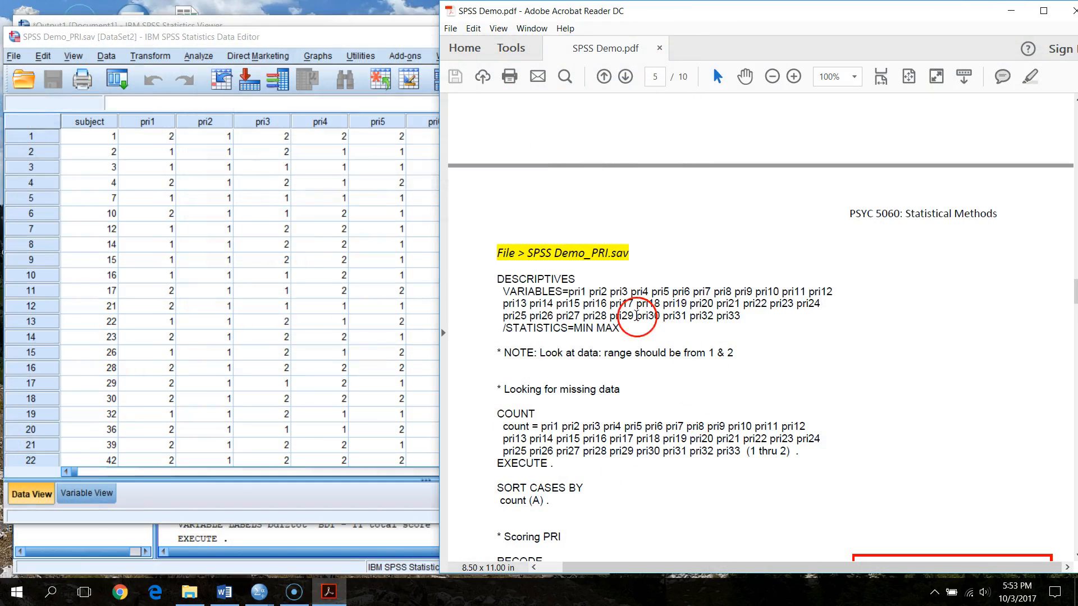
Step: Read the handout's DESCRIPTIVES syntax and range note for the PRI items, and glance at the Word tracking form
scroll(569, 342, "down", 3)
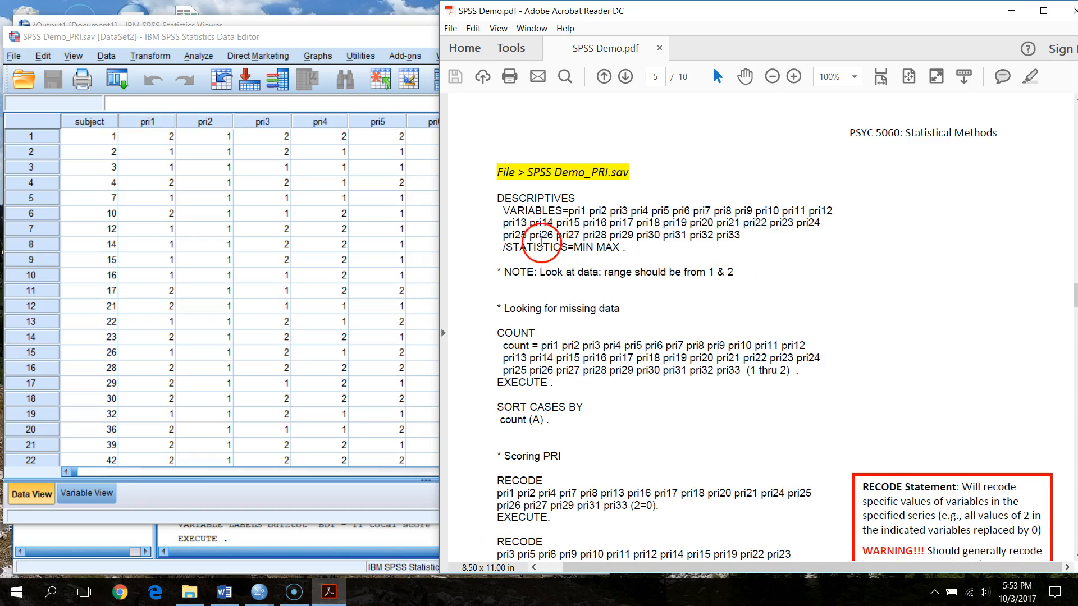
left_click_drag(487, 197, 765, 273)
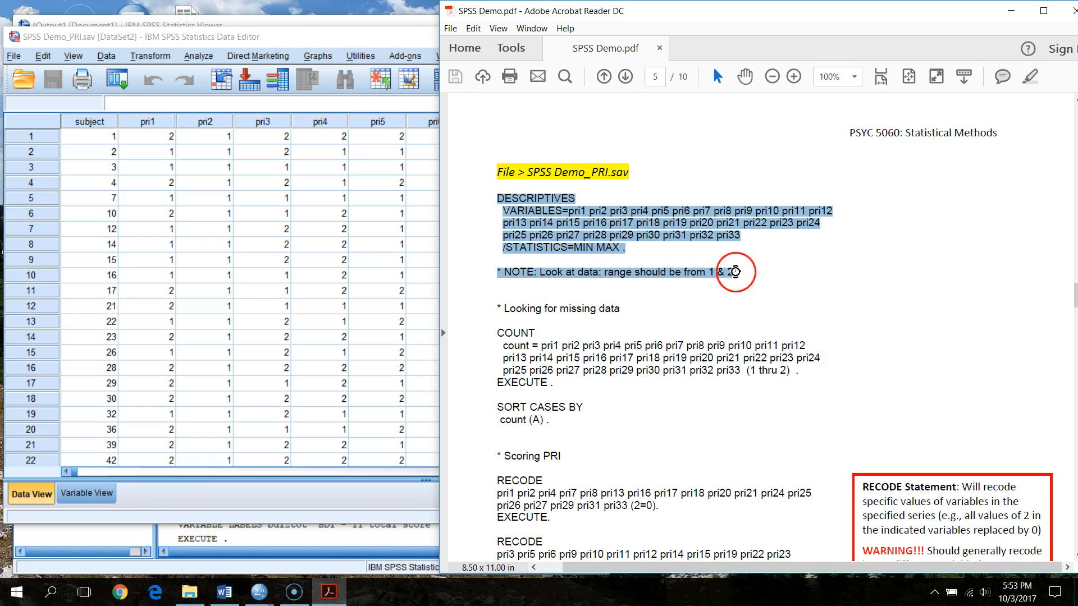
left_click(224, 593)
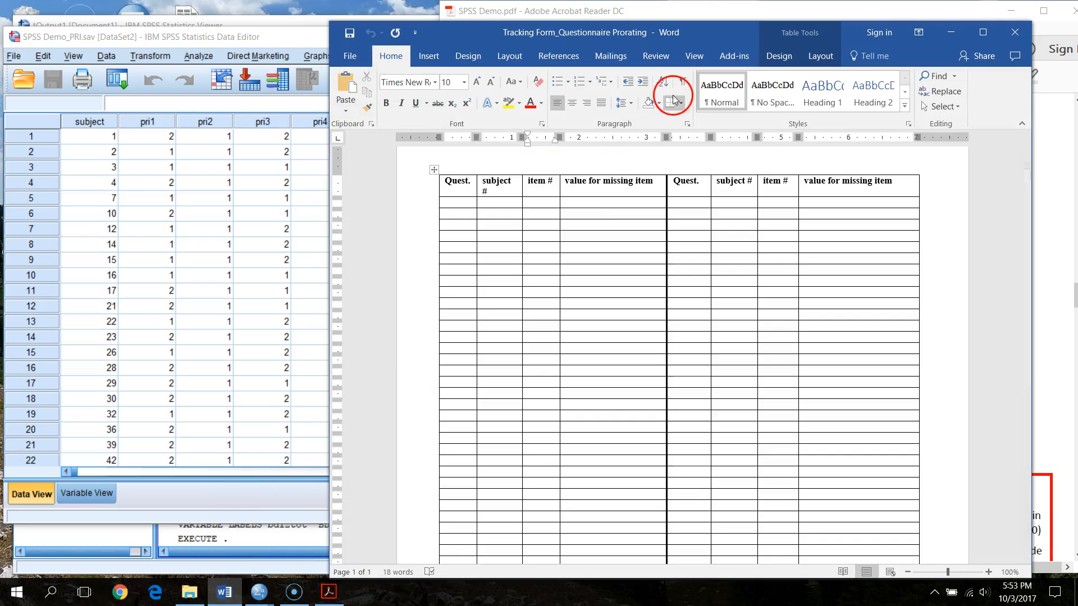
left_click(950, 32)
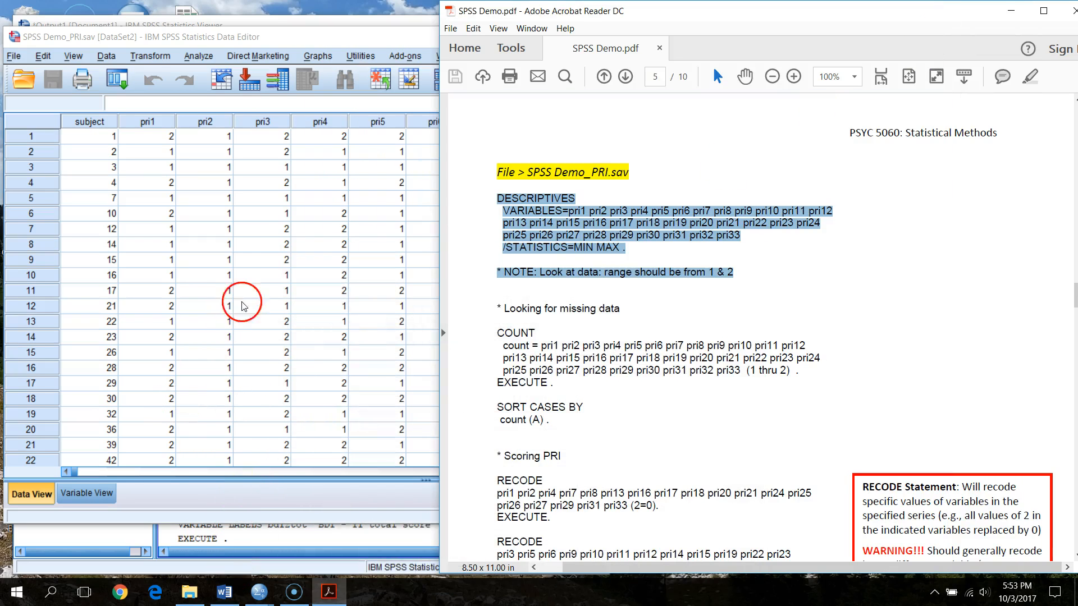
Step: Set up a Descriptives analysis of all PRI items, pri1 to pri33, and paste its command into a new syntax file
left_click(317, 44)
left_click(200, 56)
mouse_move(240, 91)
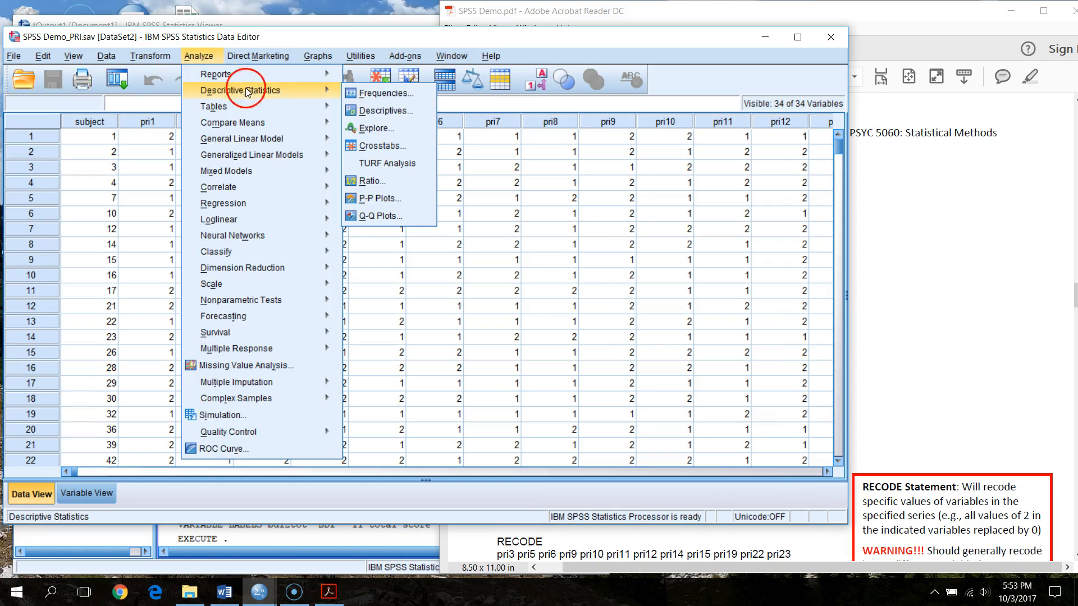
left_click(392, 111)
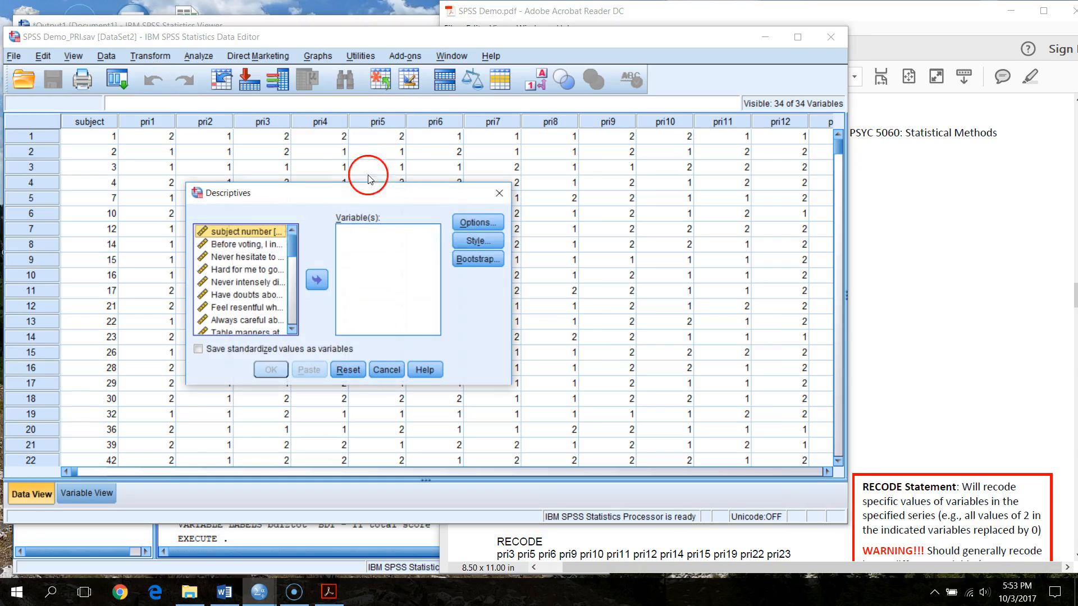
left_click(251, 244)
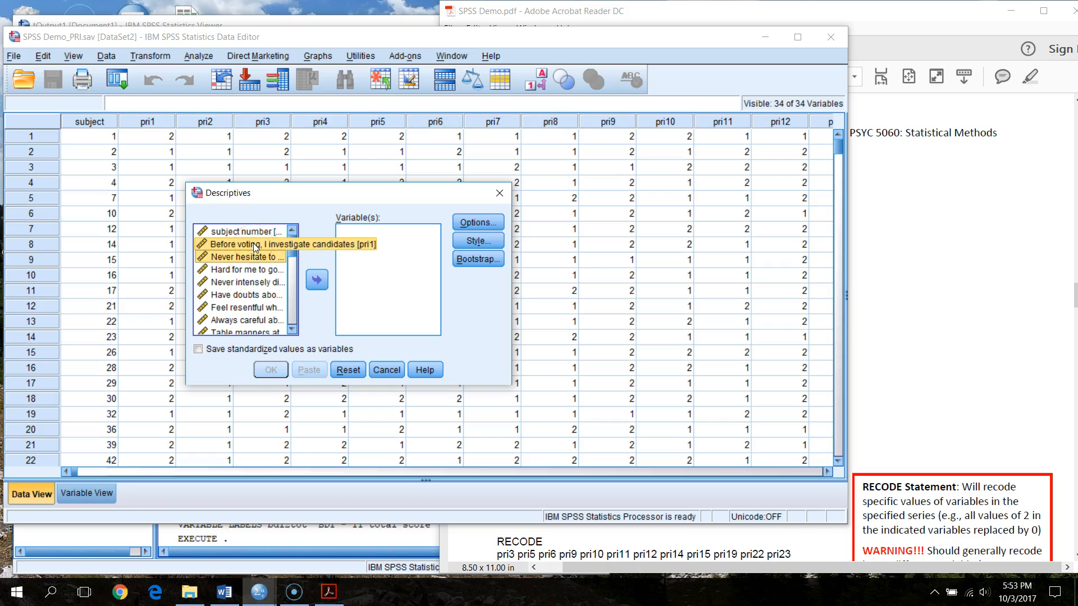
key("shift+Down")
key("shift+Down")
key("shift+Down")
key("shift+Down")
key("shift+Down")
key("shift+Down")
key("shift+Down")
key("shift+Down")
key("shift+Down")
key("shift+Down")
key("shift+Down")
key("shift+Down")
key("shift+Down")
key("shift+Down")
key("shift+Down")
key("shift+Down")
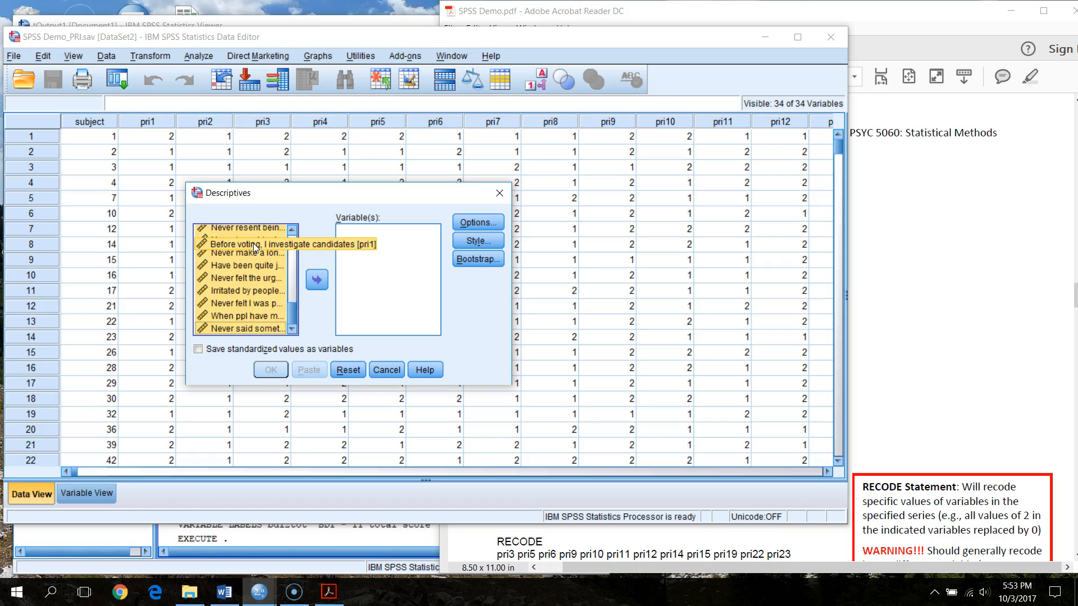
left_click(317, 279)
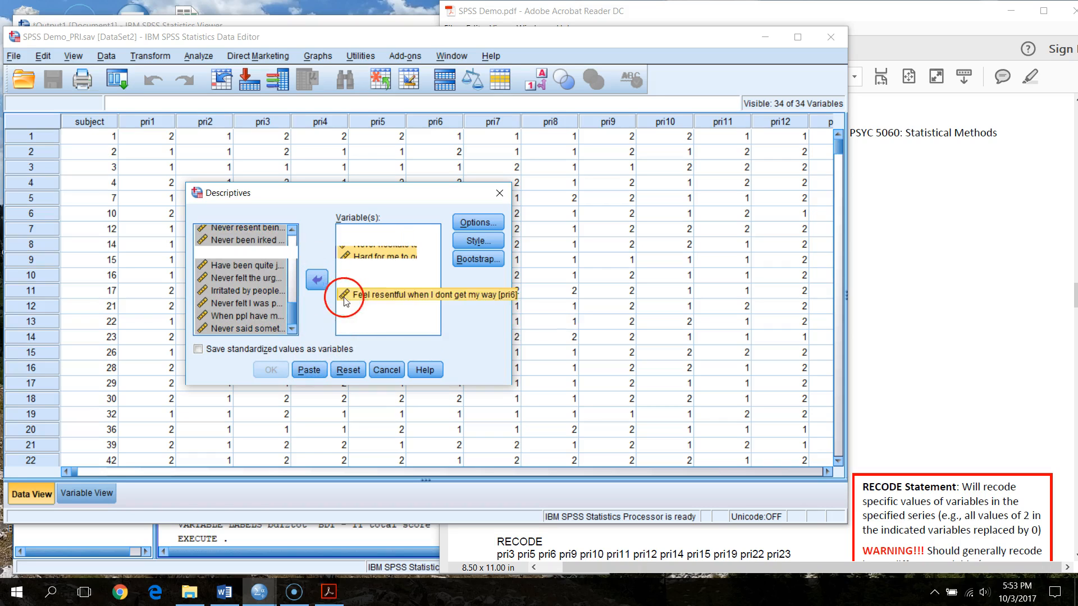
left_click(317, 280)
left_click(312, 371)
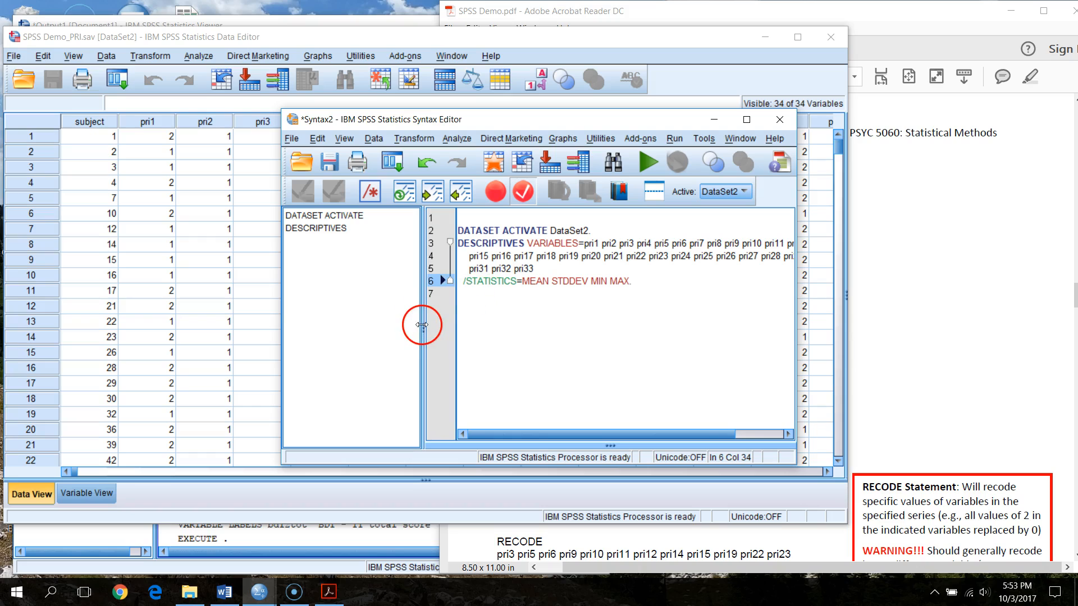
Step: Collapse the command outline of the new syntax file and move its window aside so the full command text can be read
left_click_drag(422, 324, 257, 329)
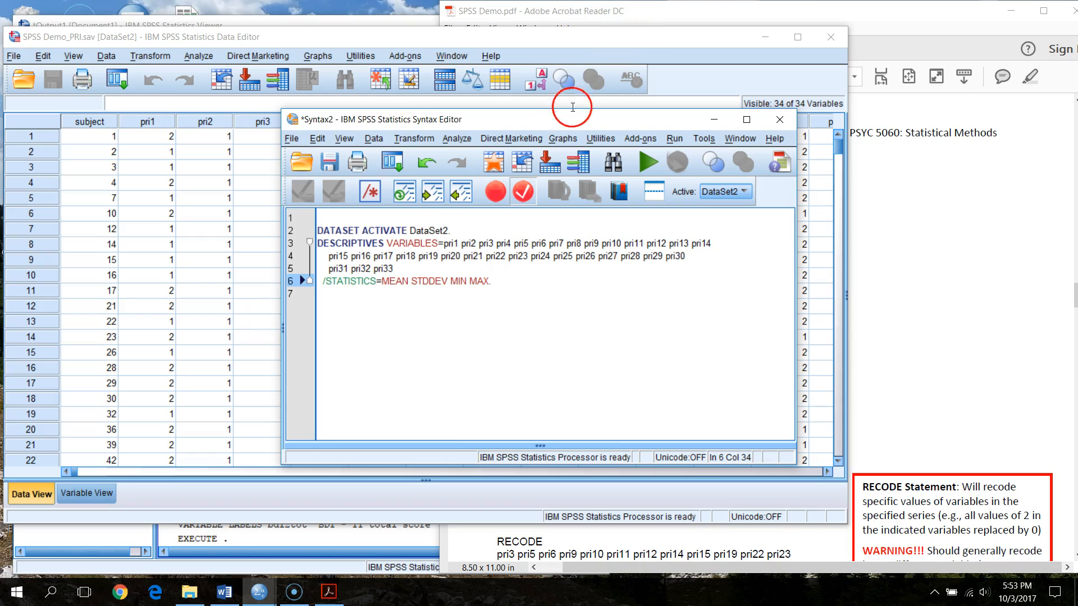
left_click_drag(572, 123, 293, 16)
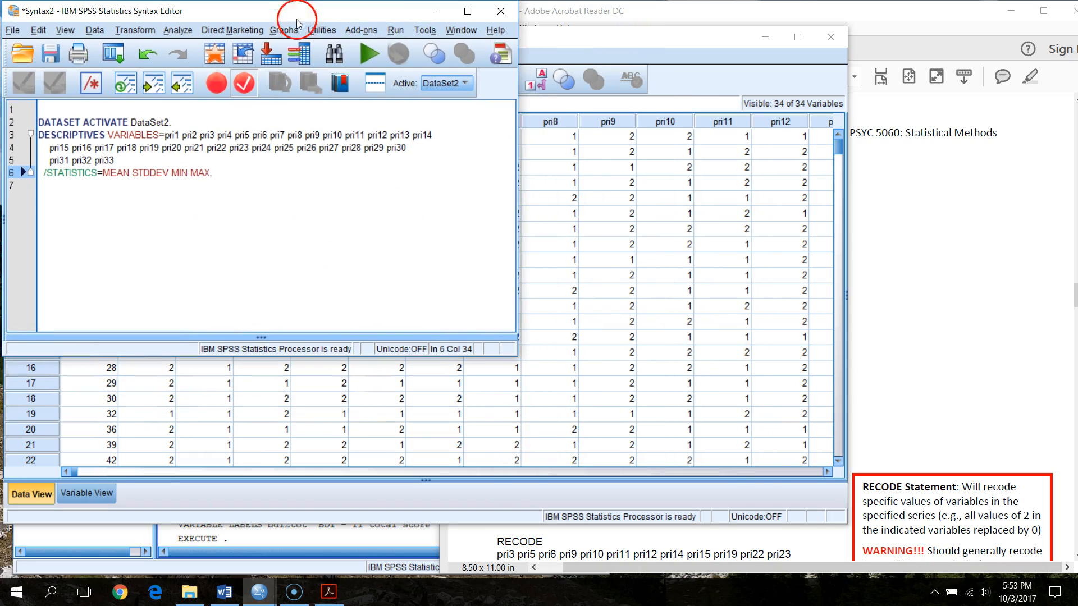
left_click_drag(348, 356, 406, 362)
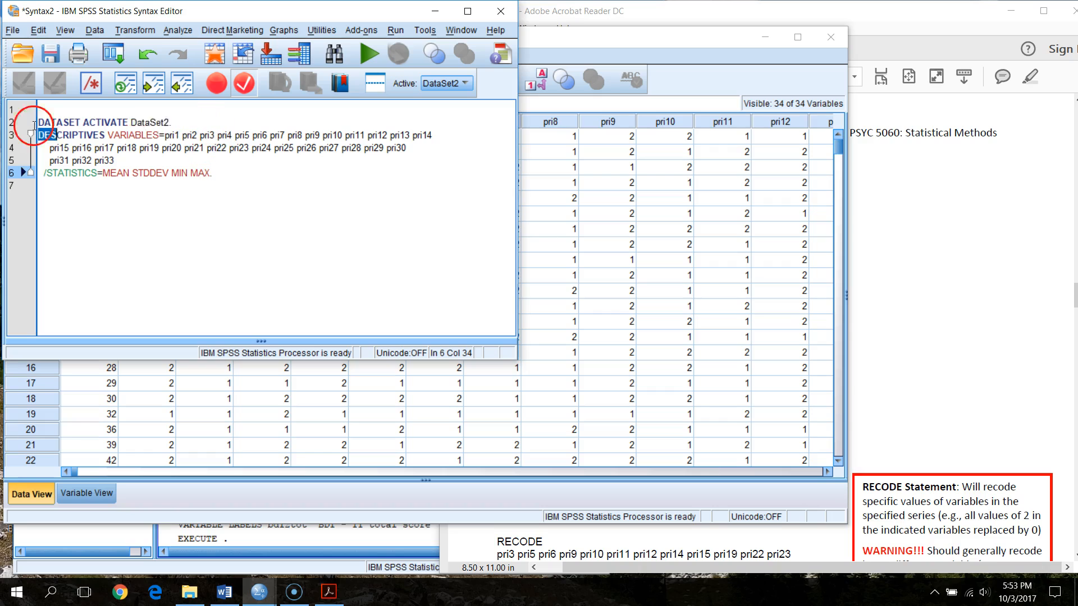
Step: Delete the DATASET ACTIVATE line from the syntax and run the DESCRIPTIVES command for pri1 to pri33
left_click(7, 122)
key("Delete")
left_click_drag(247, 169, 25, 115)
left_click(369, 51)
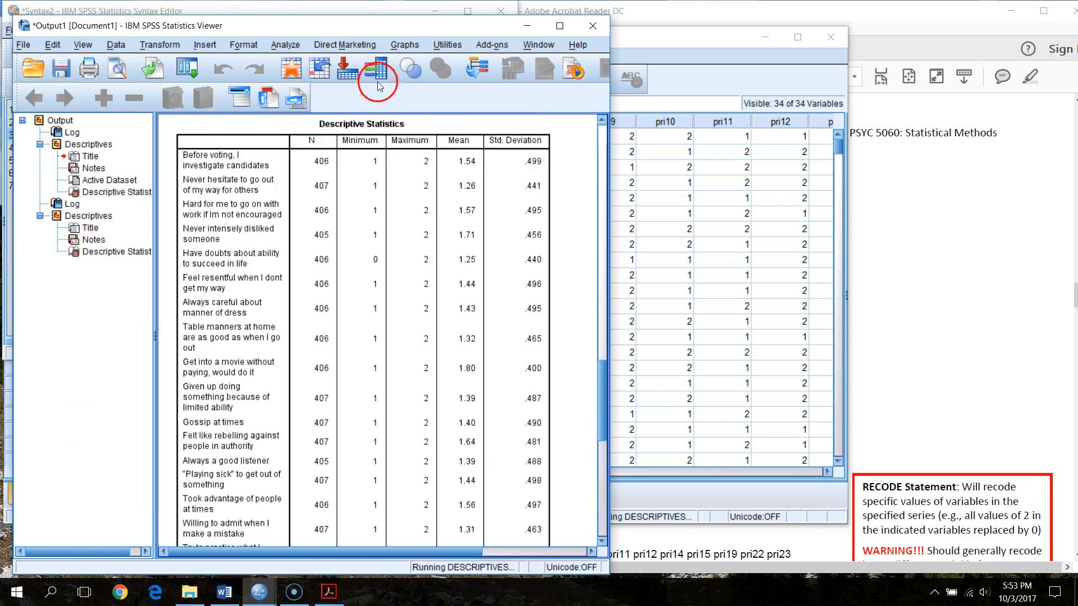
Step: Check the PRI items' minimum and maximum values in the output against the handout's valid range of 1 to 2
left_click(903, 26)
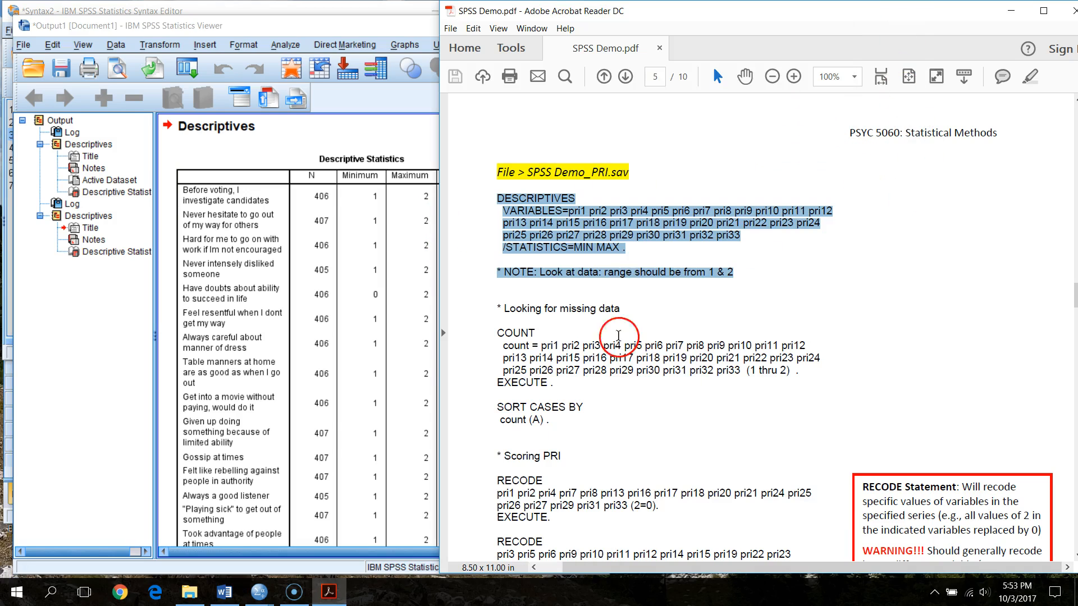
left_click(626, 279)
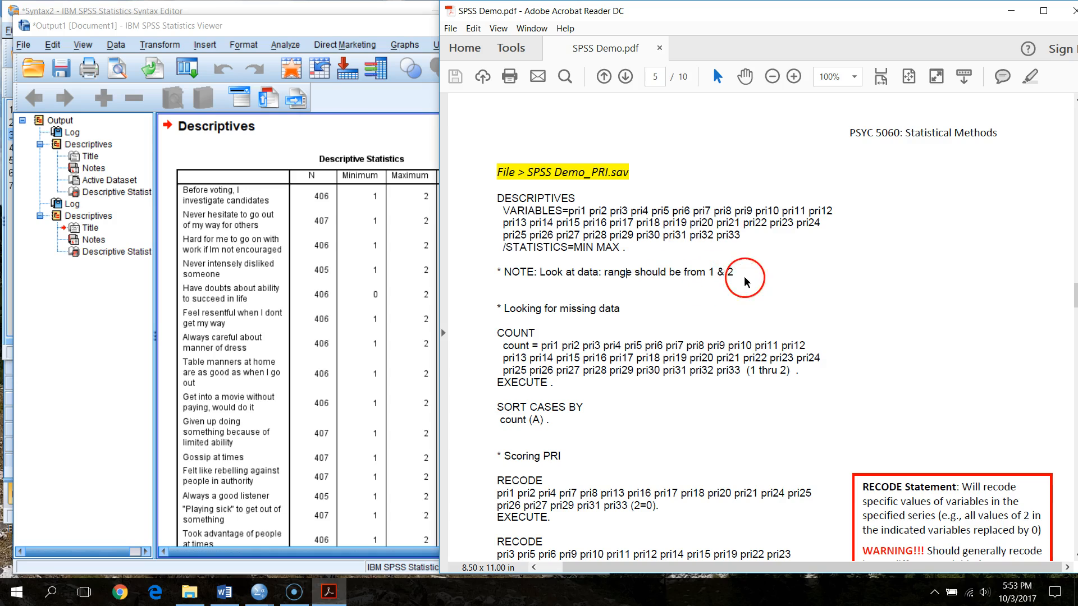
left_click(365, 35)
left_click(391, 152)
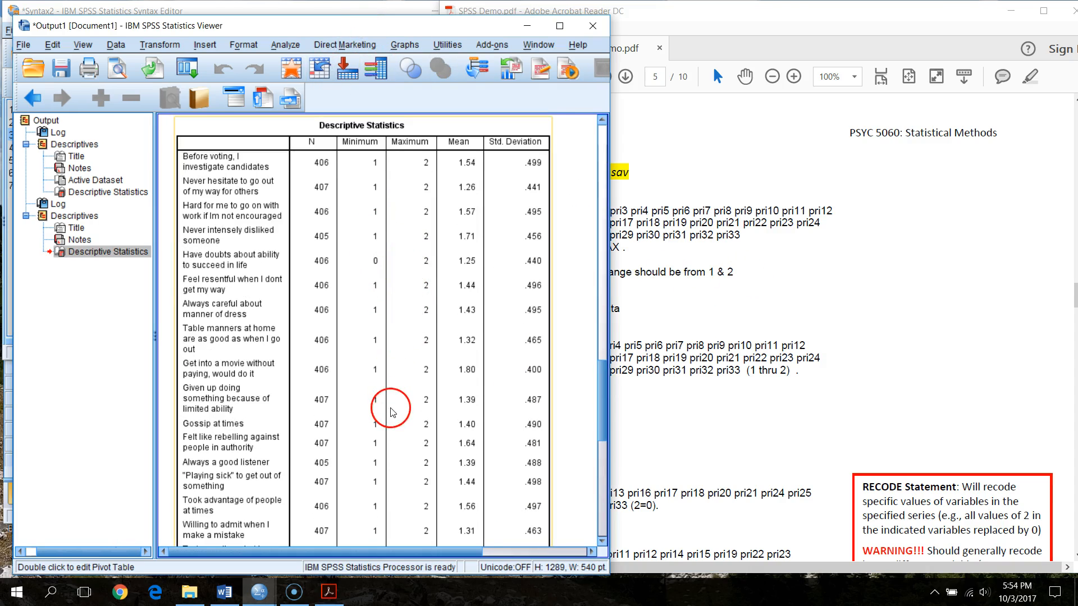
scroll(391, 348, "down", 5)
scroll(387, 349, "down", 3)
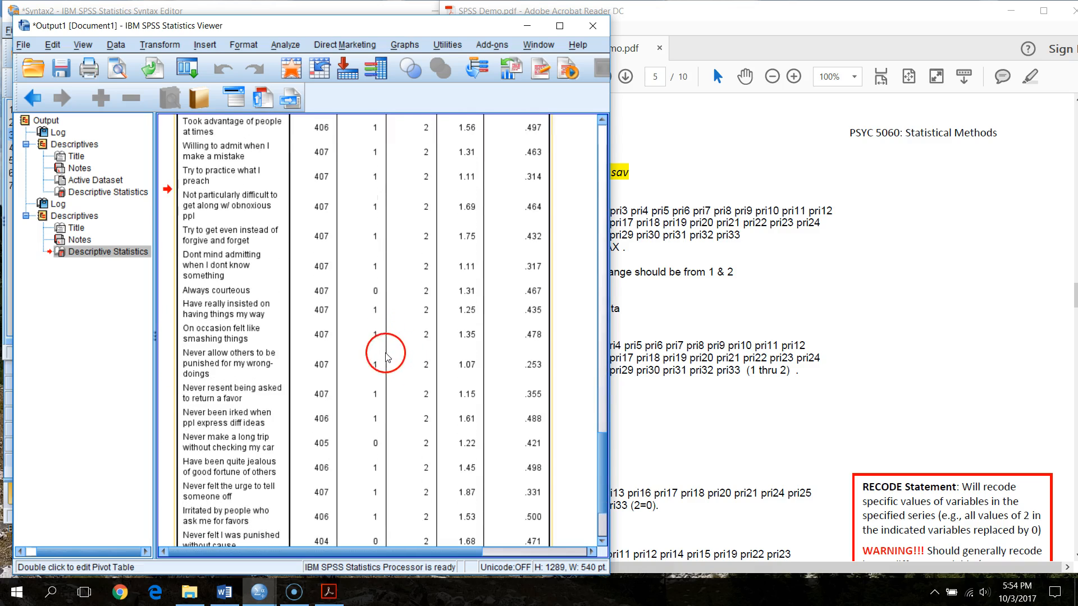
scroll(385, 293, "up", 10)
scroll(396, 440, "down", 10)
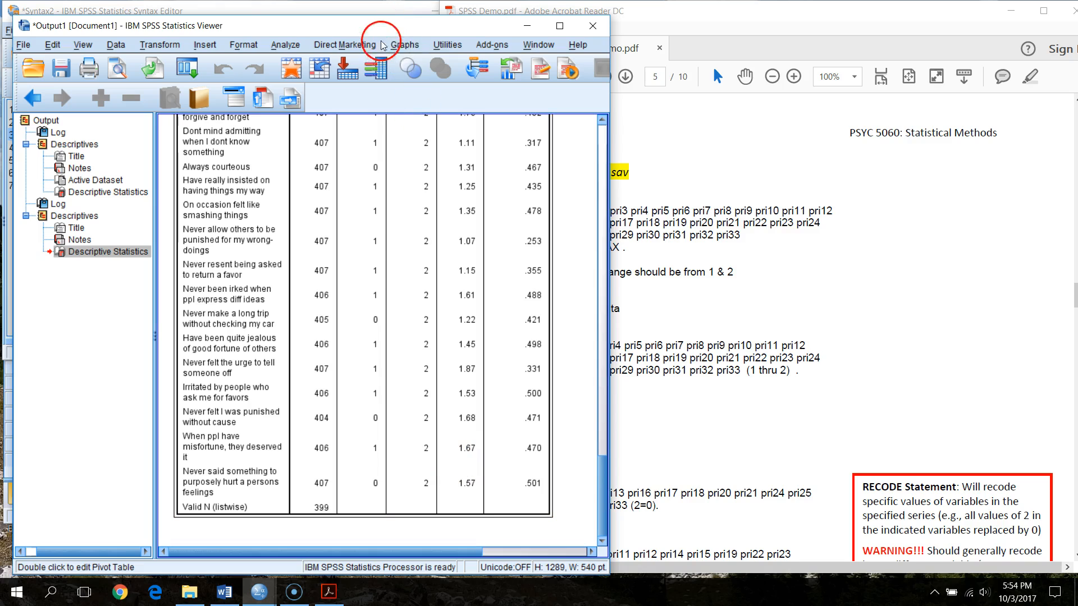
left_click_drag(389, 22, 667, 33)
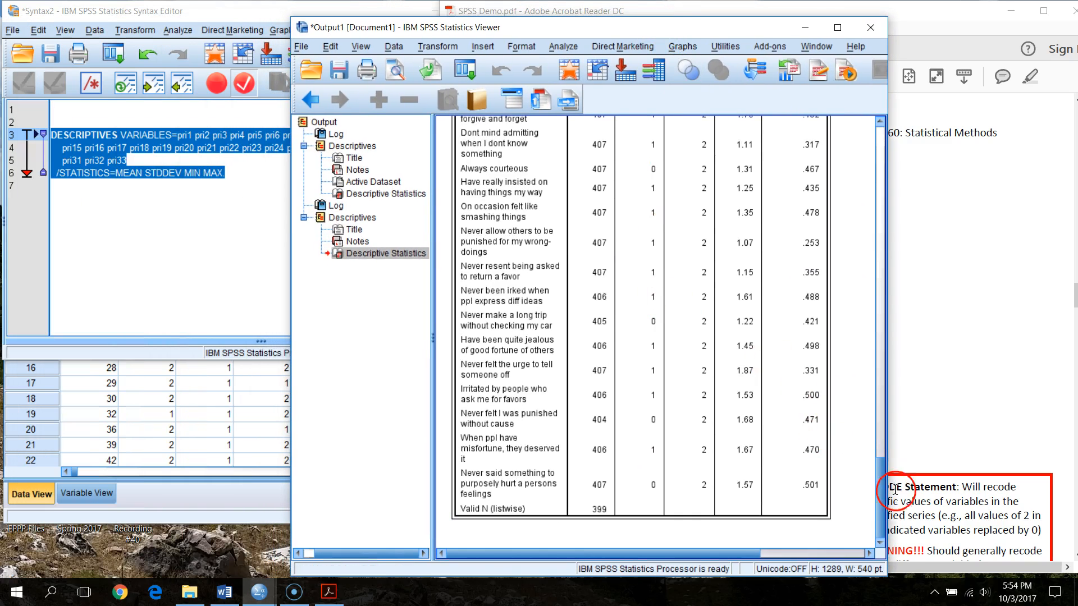
left_click_drag(880, 506, 897, 420)
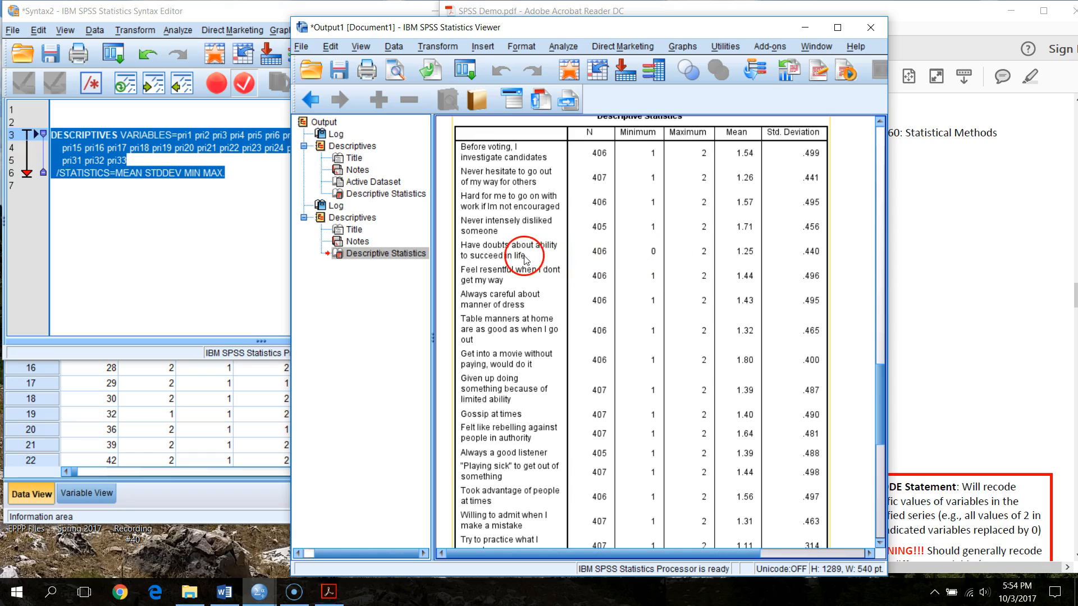
Step: Look up in the variable list which PRI variable carries the label about having doubts about the ability to succeed in life
left_click(187, 503)
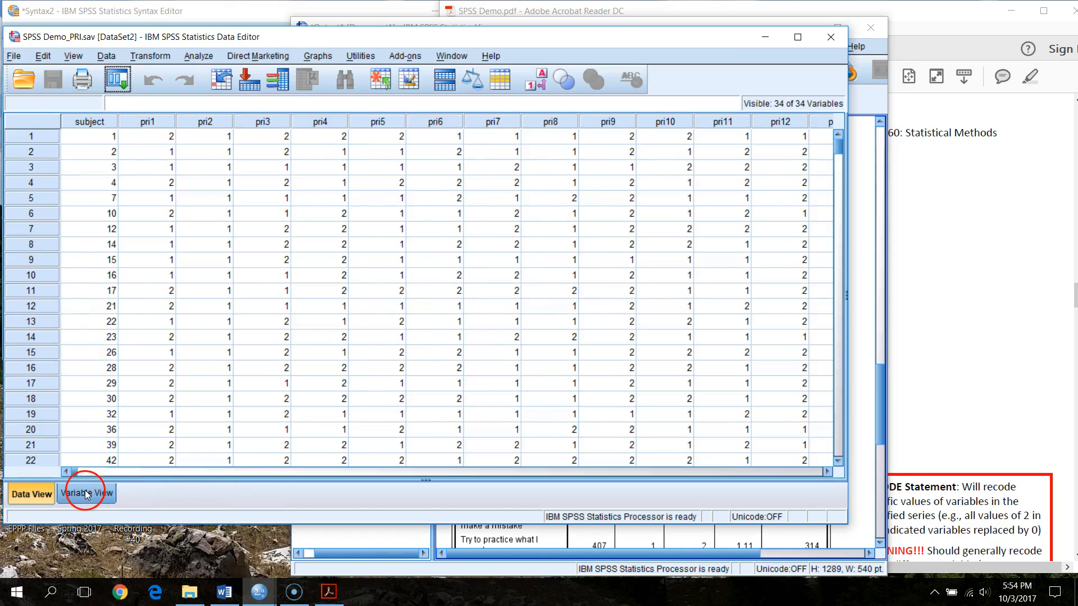
left_click(87, 493)
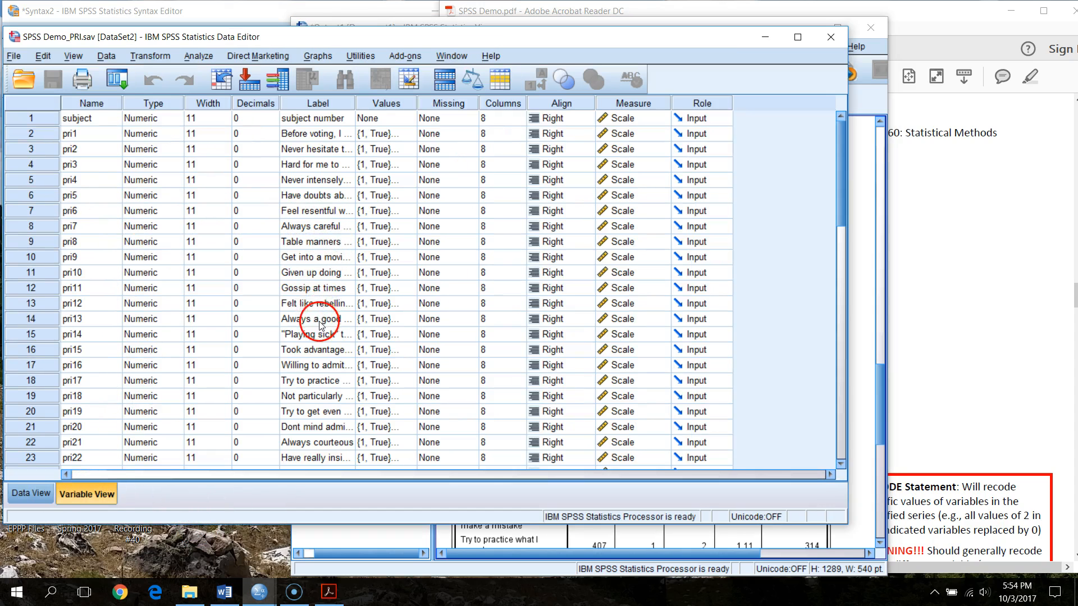
left_click(334, 197)
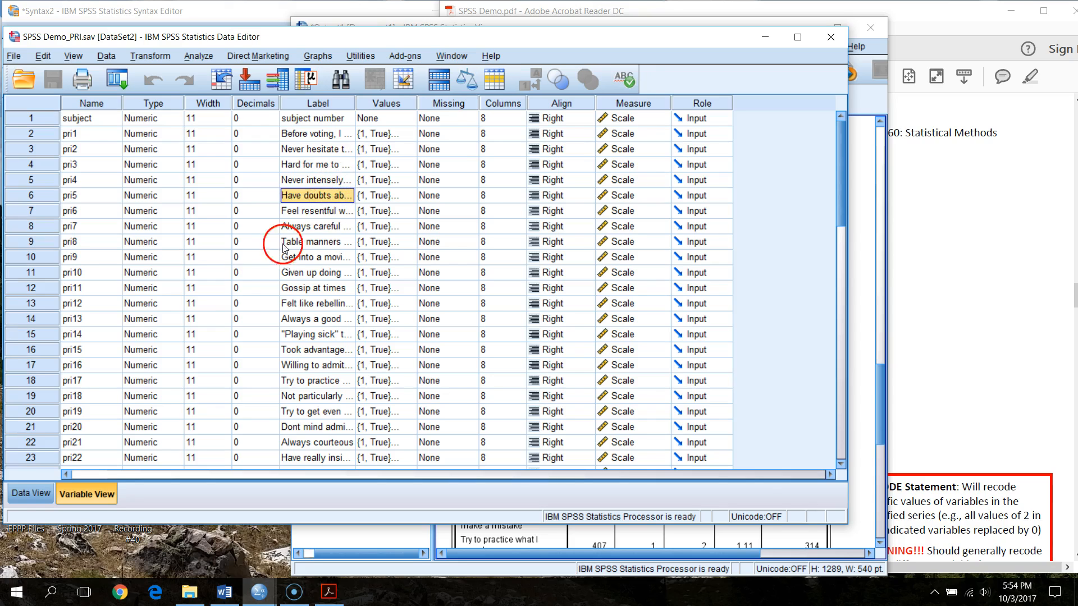
Step: Sort the cases in ascending order of pri5 and clear the out-of-range pri5 entry in row 3
left_click(31, 493)
left_click(391, 122)
right_click(391, 123)
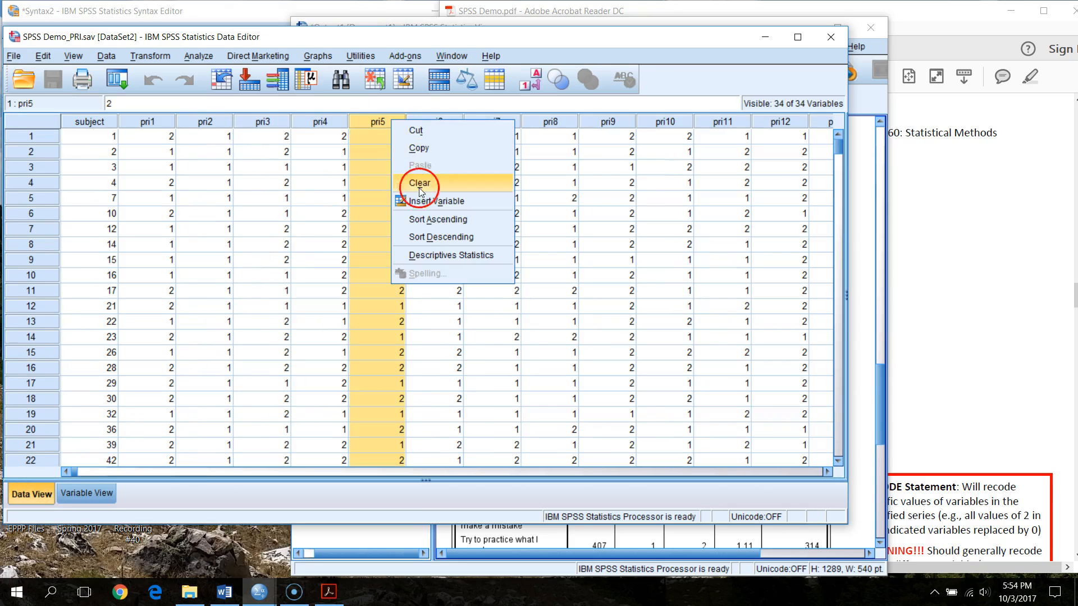
left_click(427, 221)
left_click(397, 166)
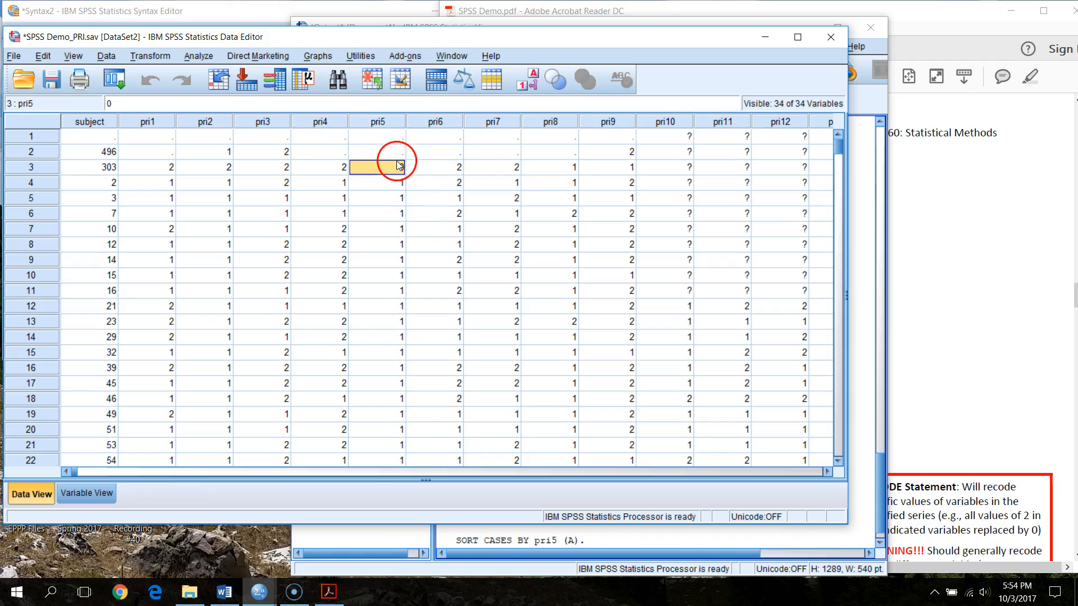
key("Delete")
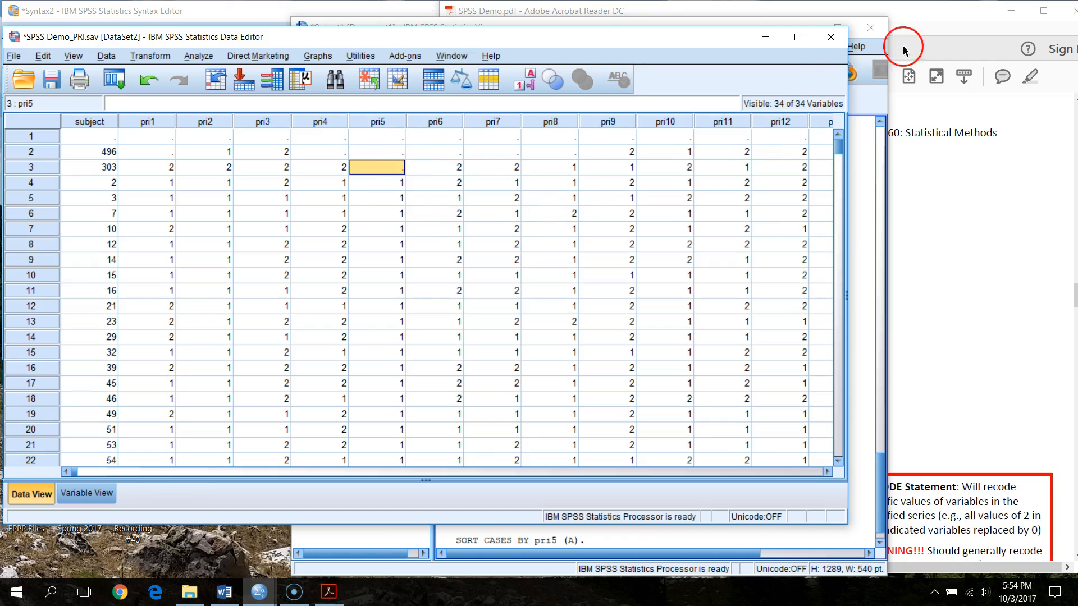
Step: Look up in the variable list which PRI variable is labelled "Always courteous", widening the Label column to read the labels
left_click(880, 93)
left_click_drag(877, 508, 910, 477)
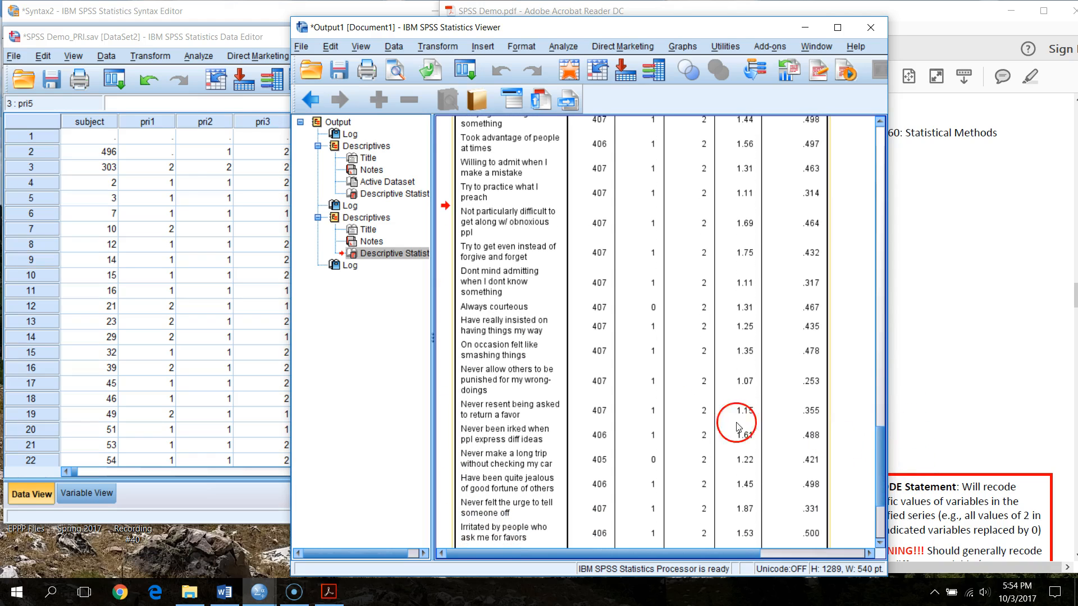
left_click(82, 491)
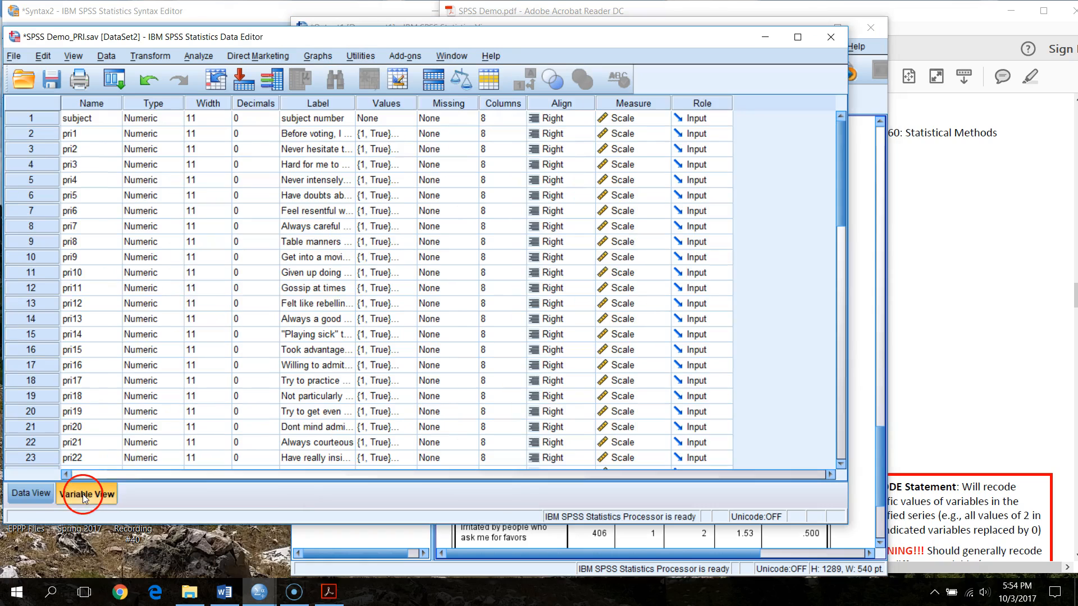
left_click(325, 319)
scroll(332, 365, "down", 2)
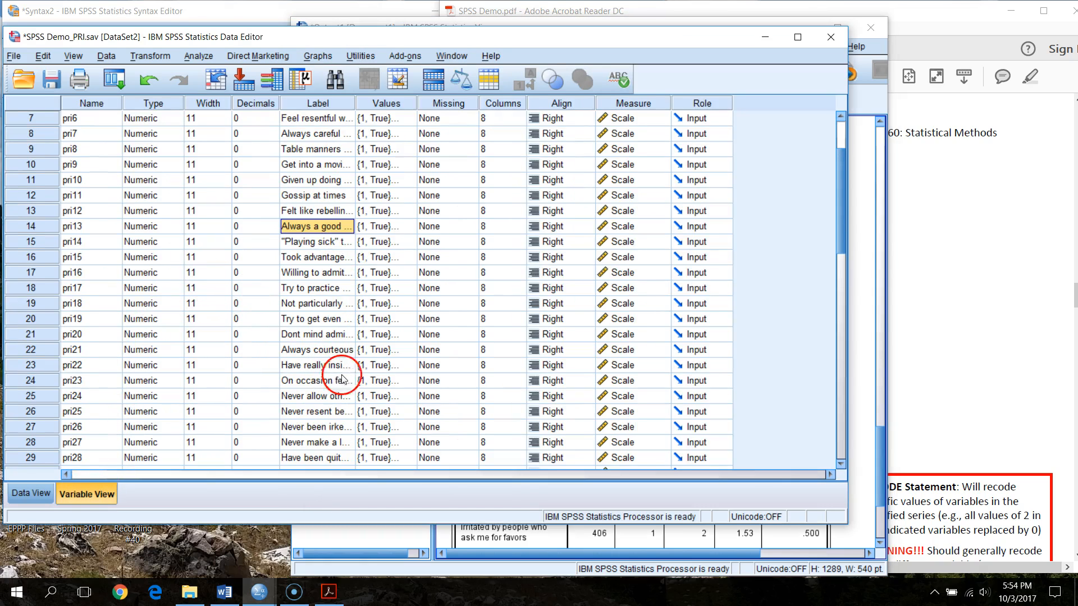
left_click_drag(356, 101, 428, 101)
Step: Sort the cases in ascending order of pri21 and clear the out-of-range pri21 entry in row 2
left_click(32, 494)
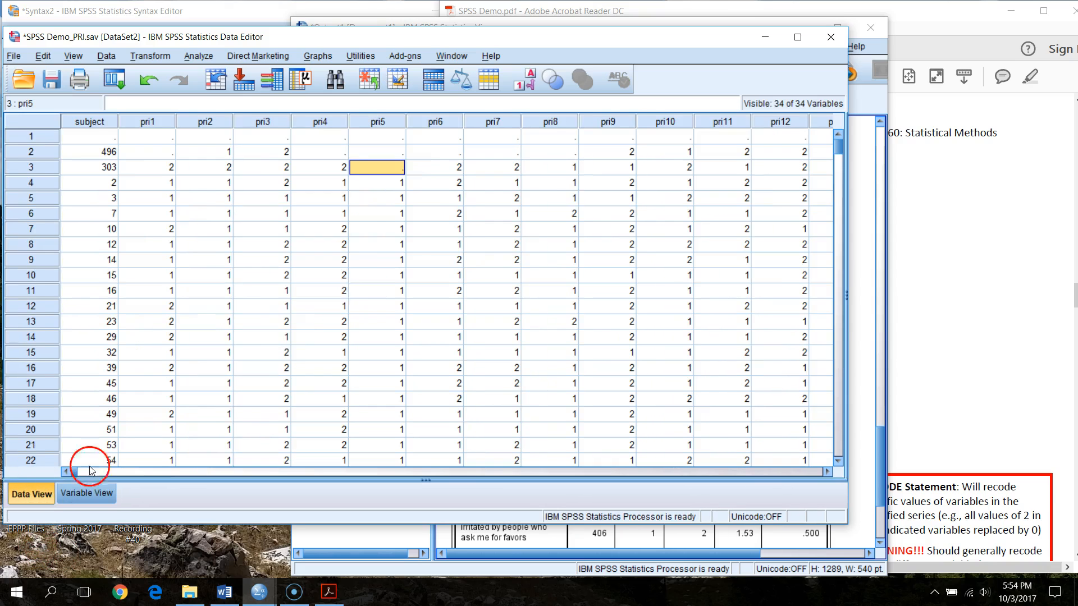
left_click_drag(77, 476, 443, 481)
right_click(457, 123)
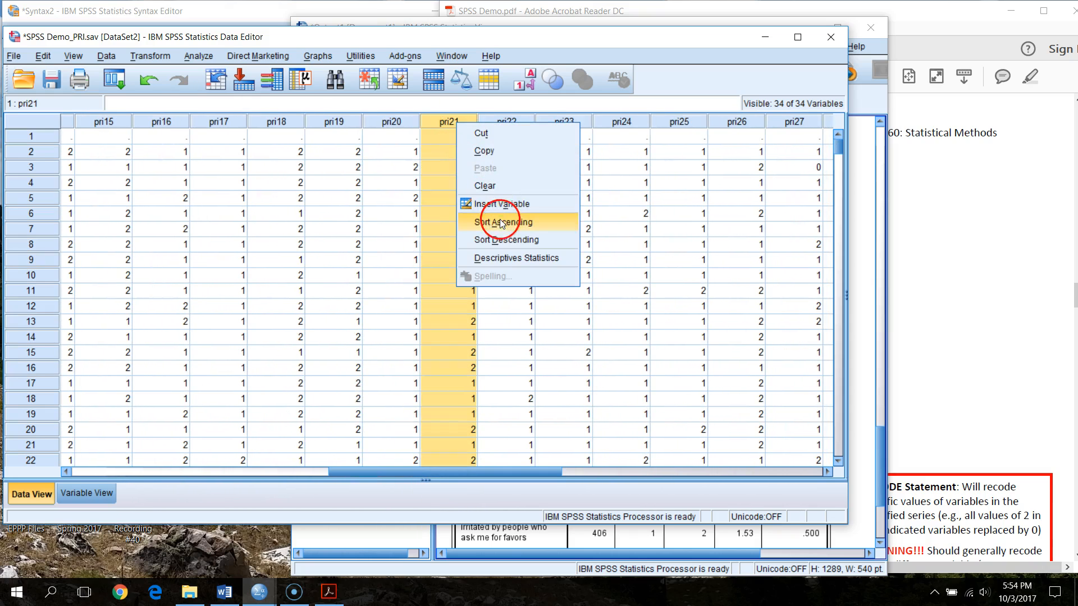
left_click(500, 221)
left_click(471, 152)
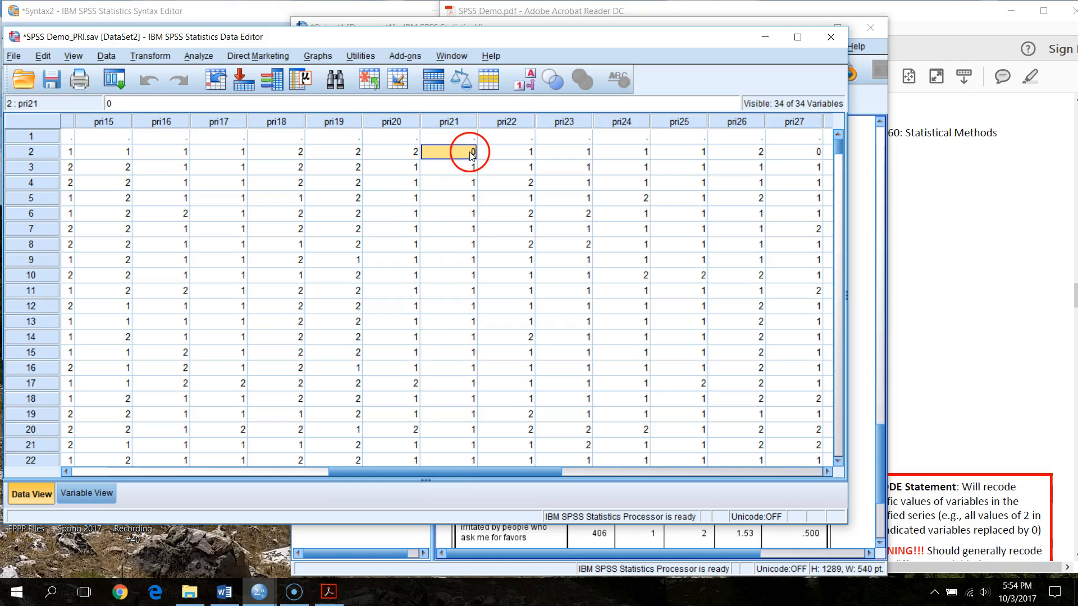
Step: Find the next out-of-range item in the output and look up the variable labelled "Never make a long trip without checking my car"
left_click(875, 41)
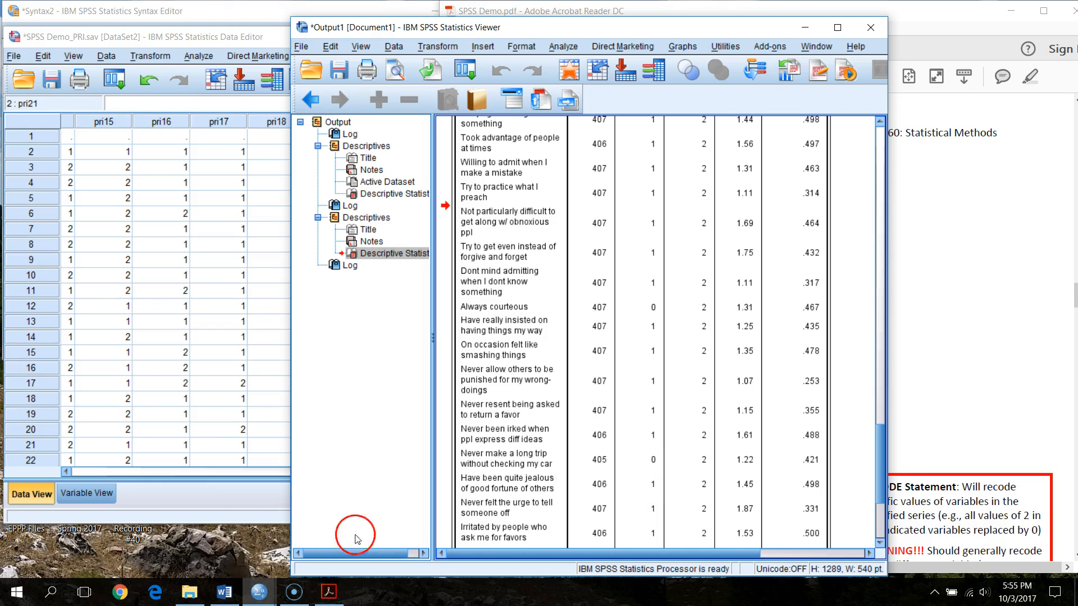
left_click(89, 494)
scroll(387, 432, "down", 2)
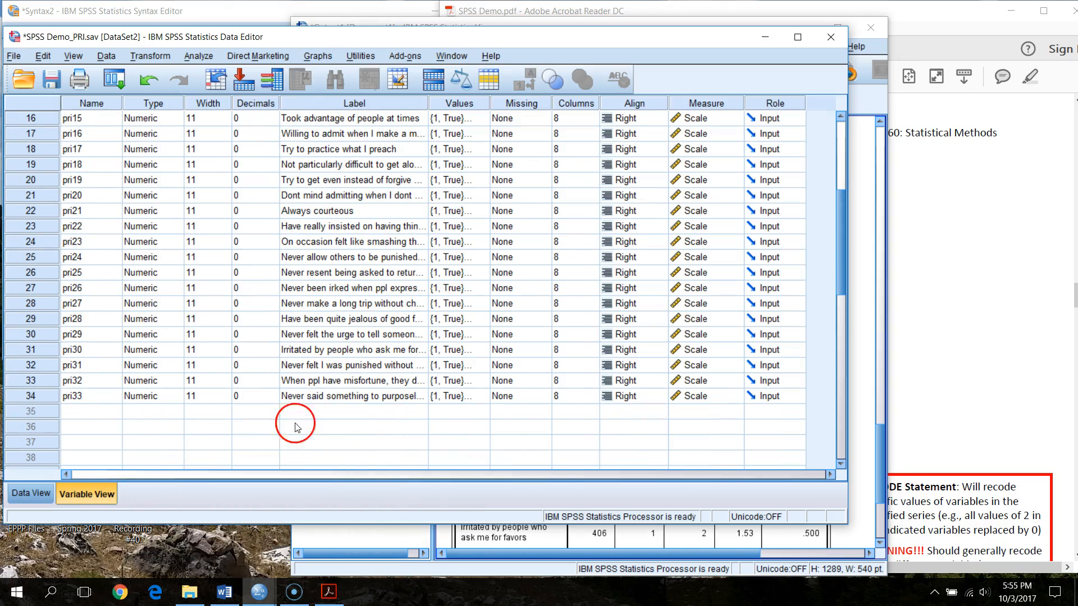
left_click(364, 298)
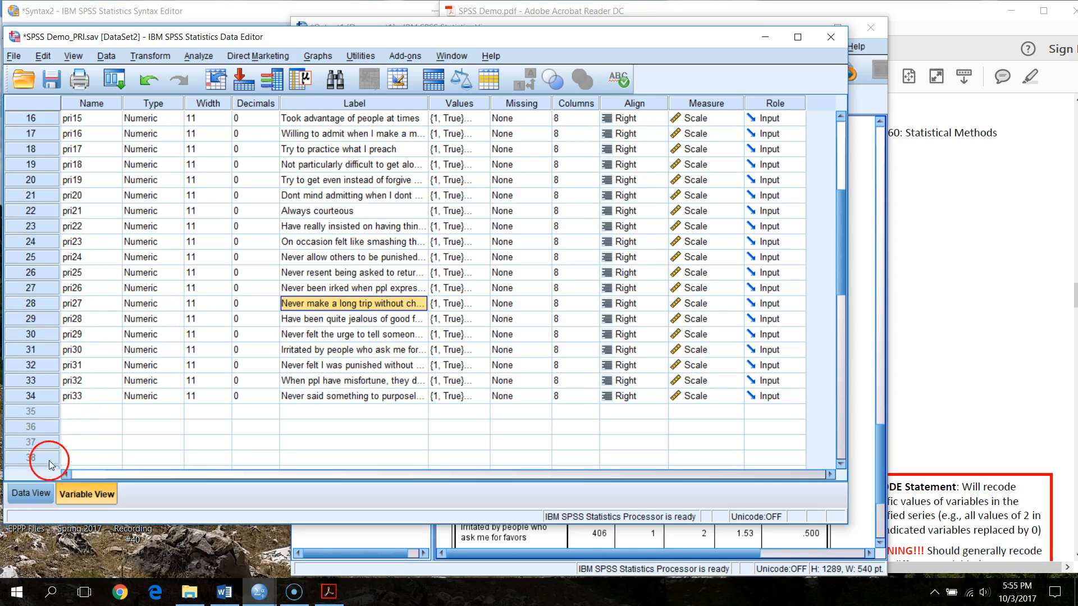
Step: Sort the cases in ascending order of pri27 and clear the out-of-range pri27 entry in row 4
left_click(31, 493)
left_click_drag(522, 470, 655, 470)
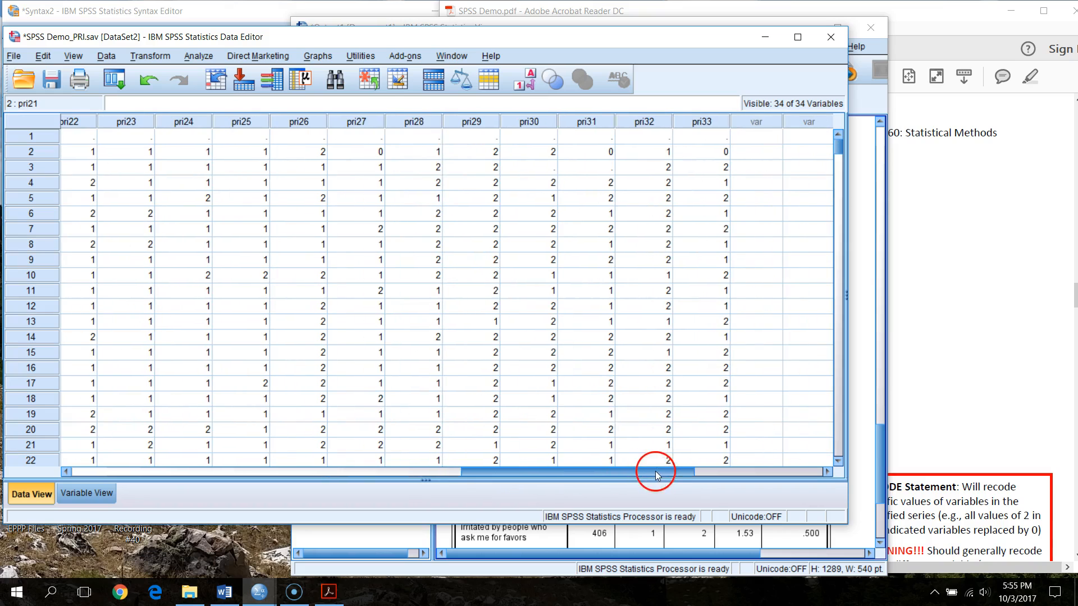
right_click(363, 124)
left_click(413, 227)
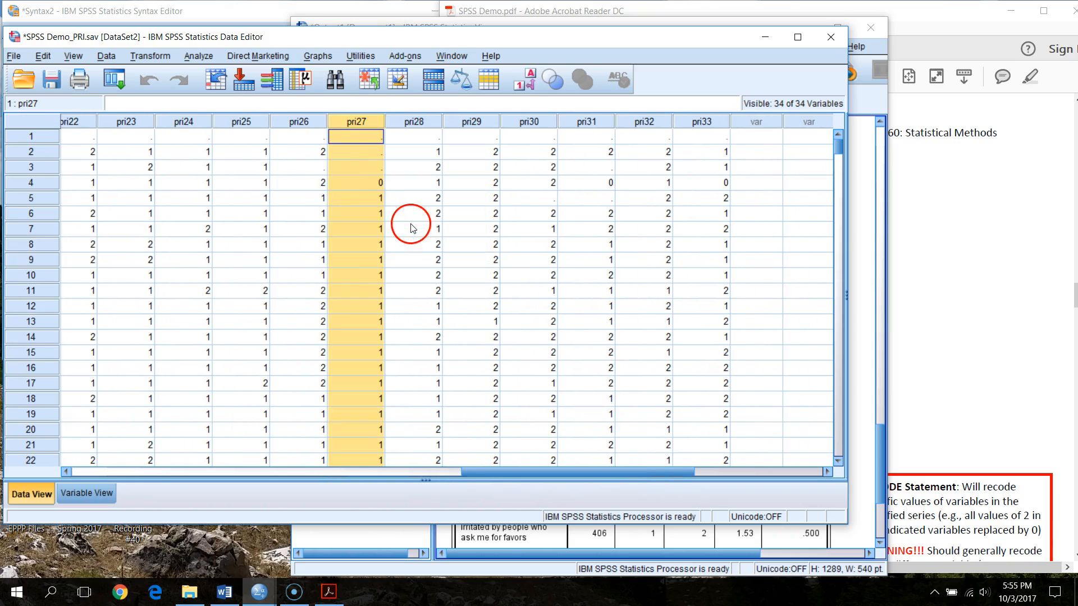
left_click(376, 183)
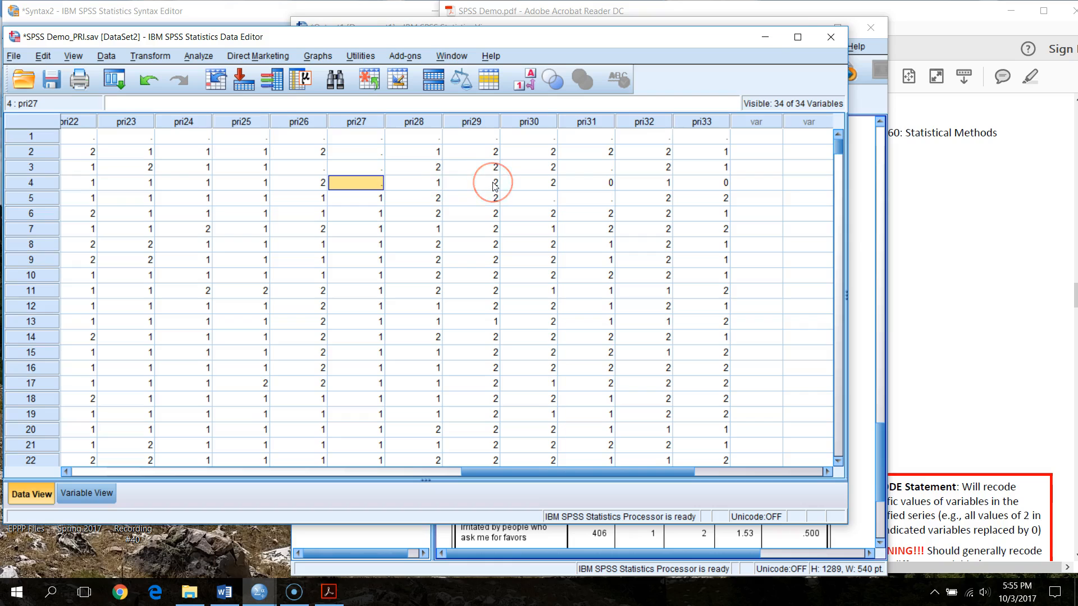
Step: Check the remaining items' minimum values in the output and match the out-of-range items' labels to their variables in the variable list
left_click(952, 25)
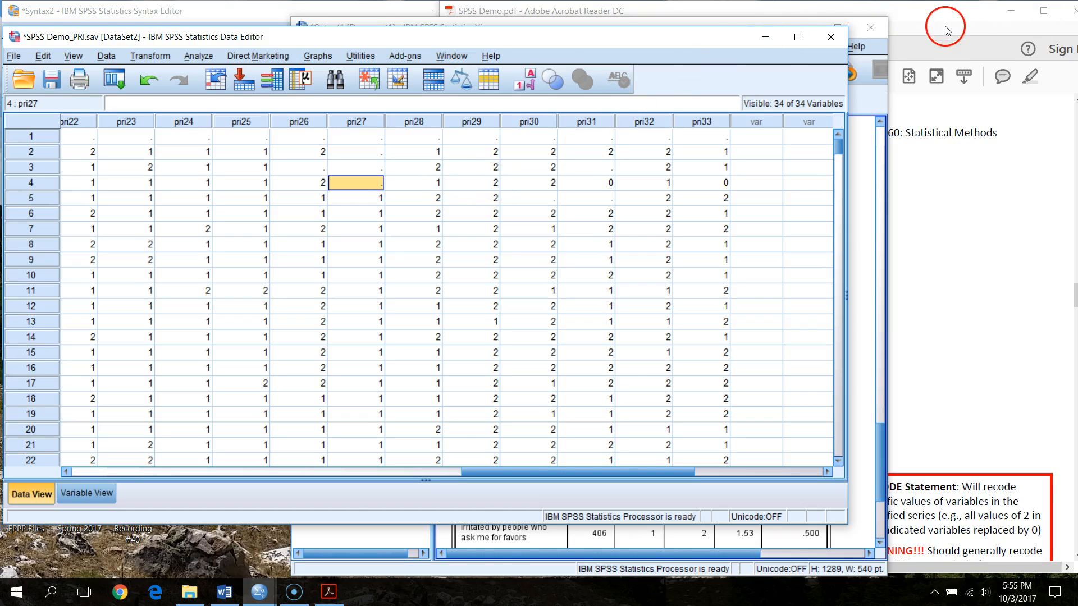
left_click(876, 107)
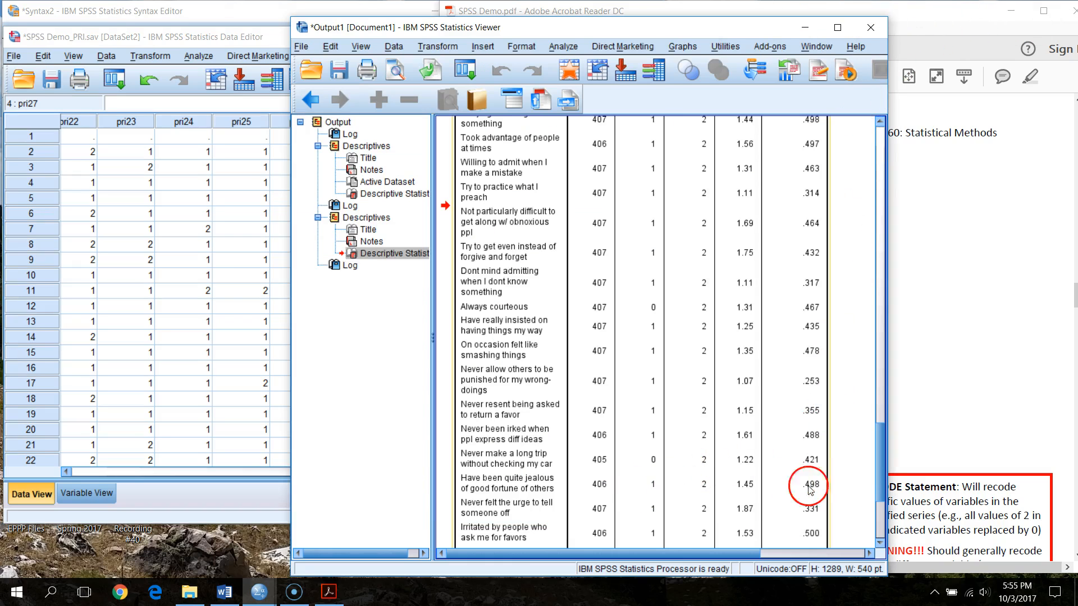
left_click_drag(884, 459, 888, 495)
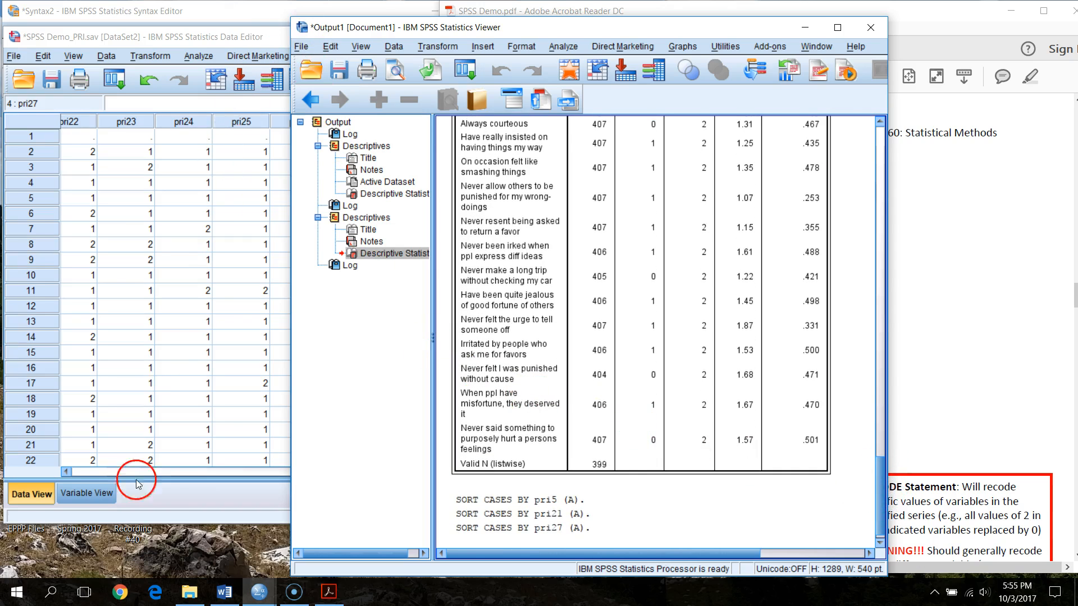
left_click(90, 495)
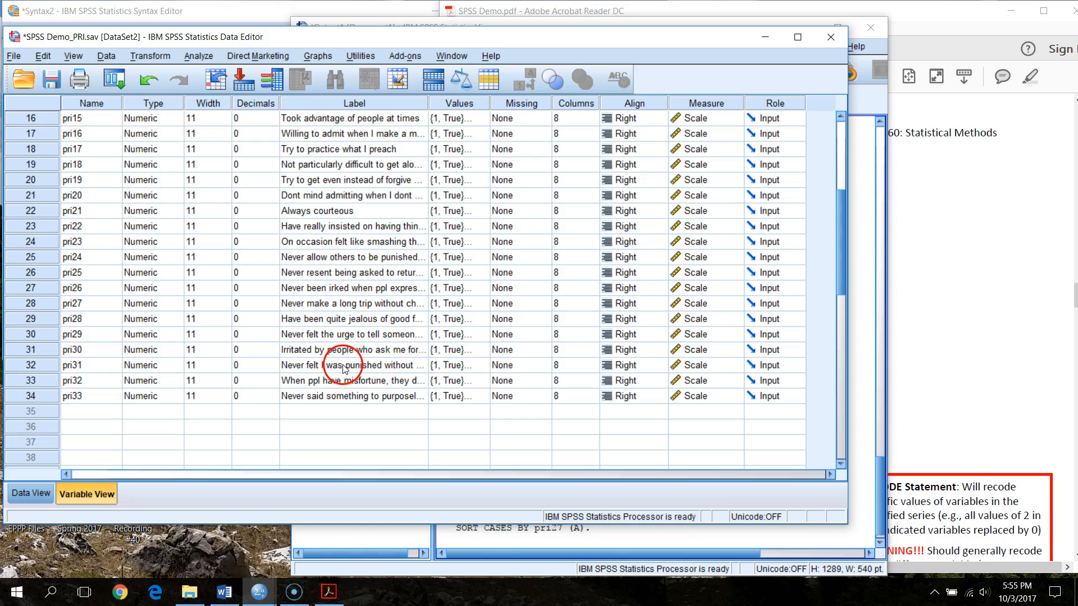
Step: Sort the cases in ascending order of pri31 and clear the out-of-range pri31 entry in row 5
left_click(31, 492)
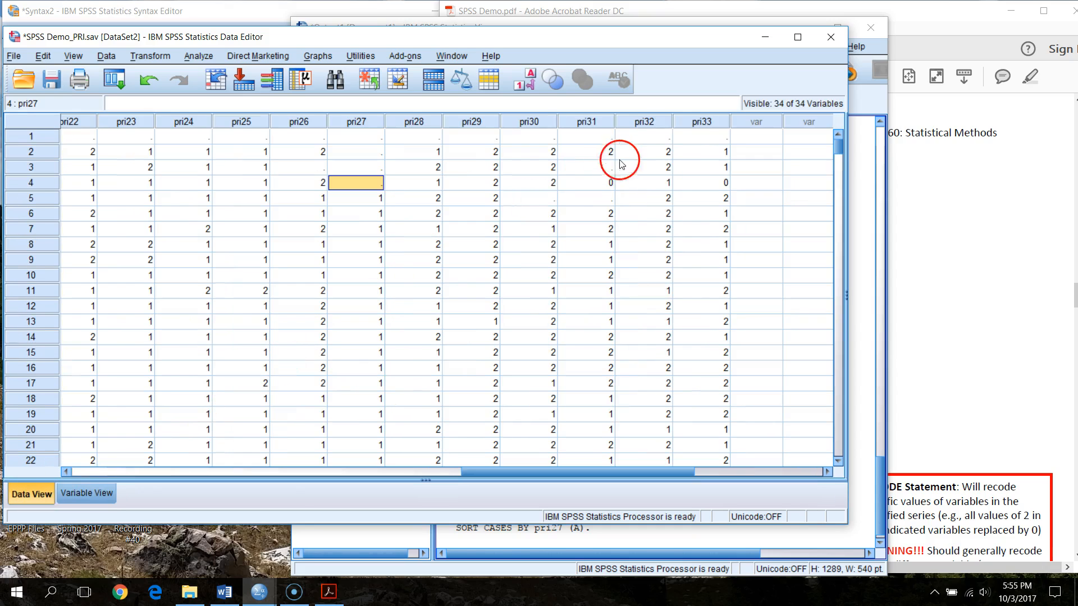
right_click(585, 122)
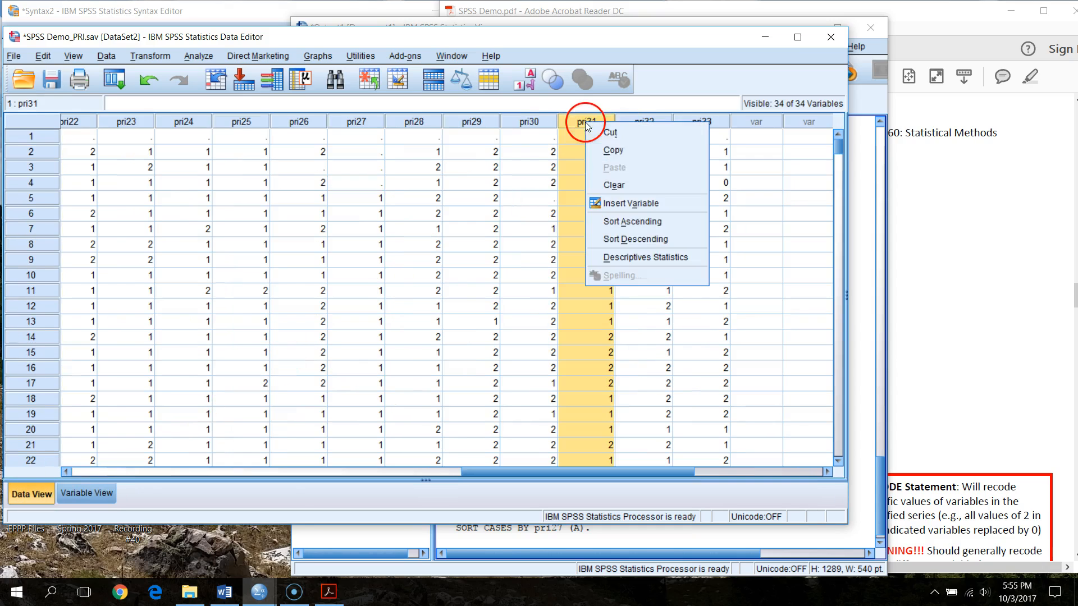
left_click(641, 223)
left_click(596, 198)
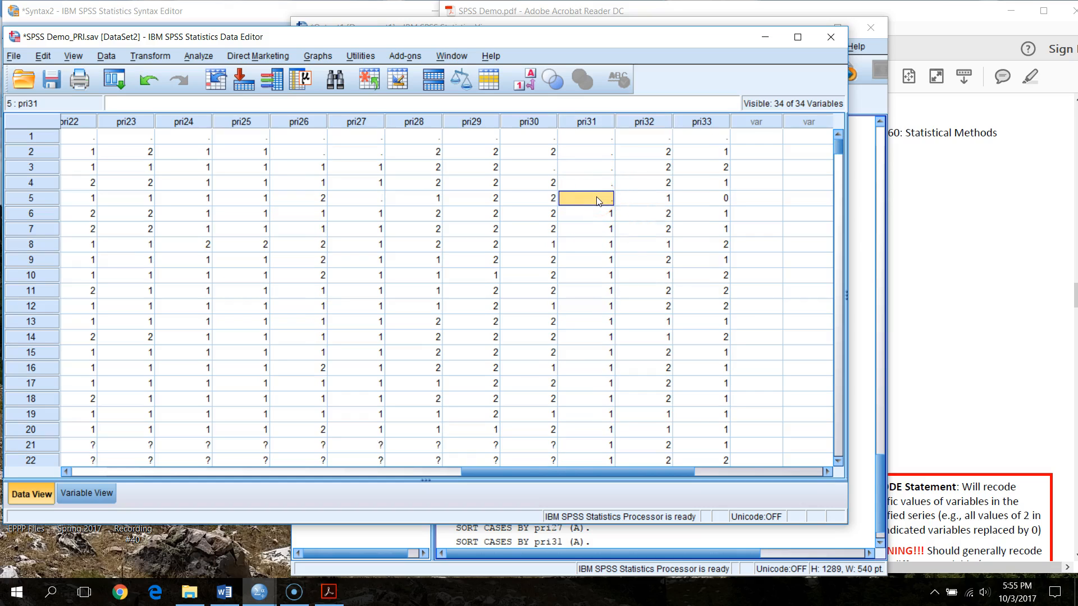
Step: Sort the cases in ascending order of pri33 and clear the out-of-range pri33 entry in row 2
right_click(708, 121)
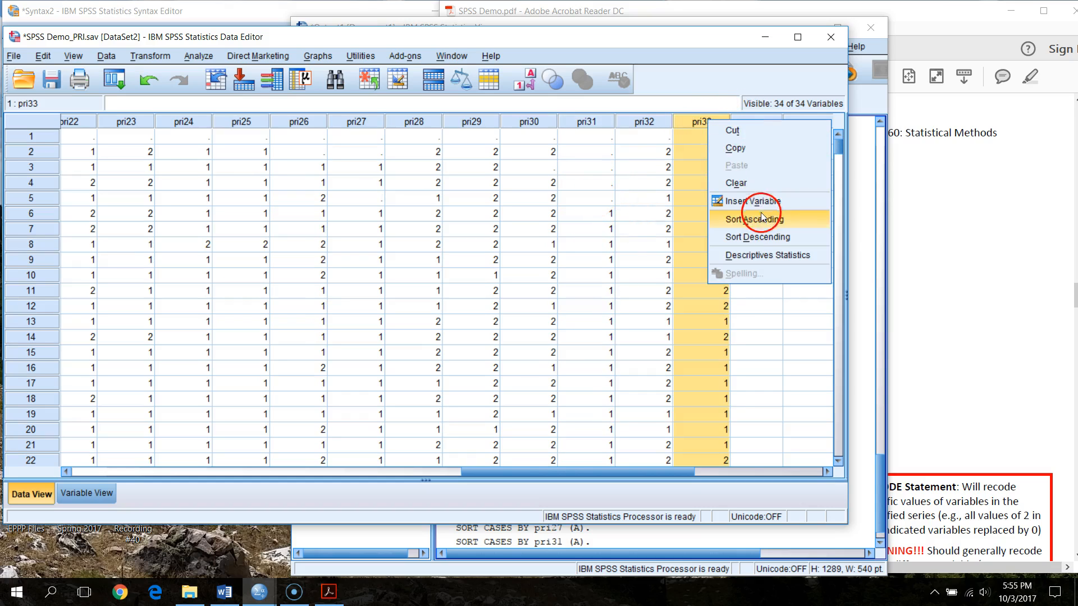
left_click(762, 230)
left_click(723, 153)
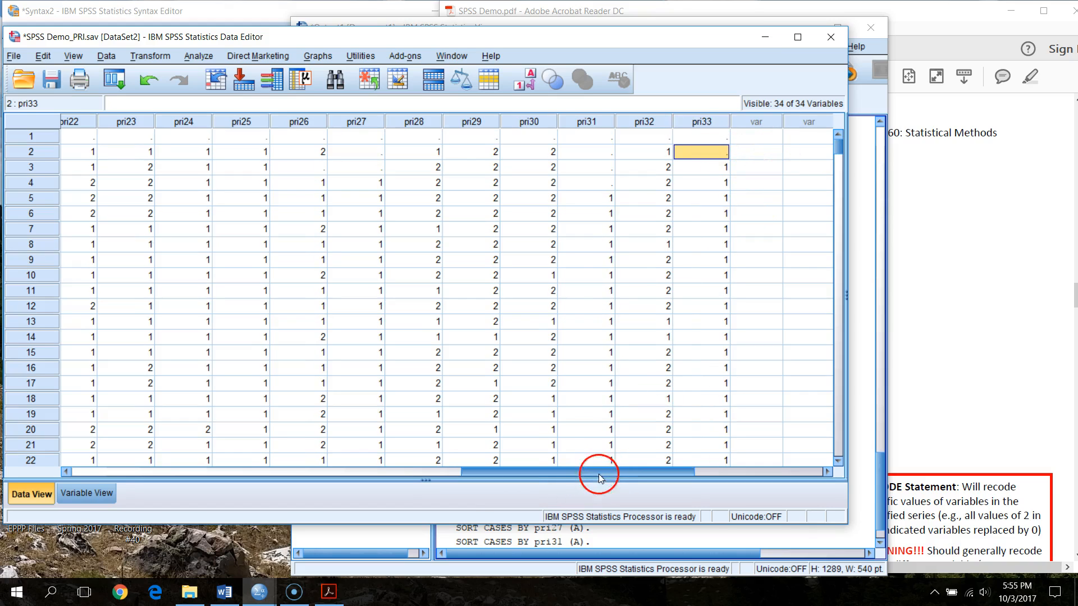
left_click_drag(604, 478, 626, 498)
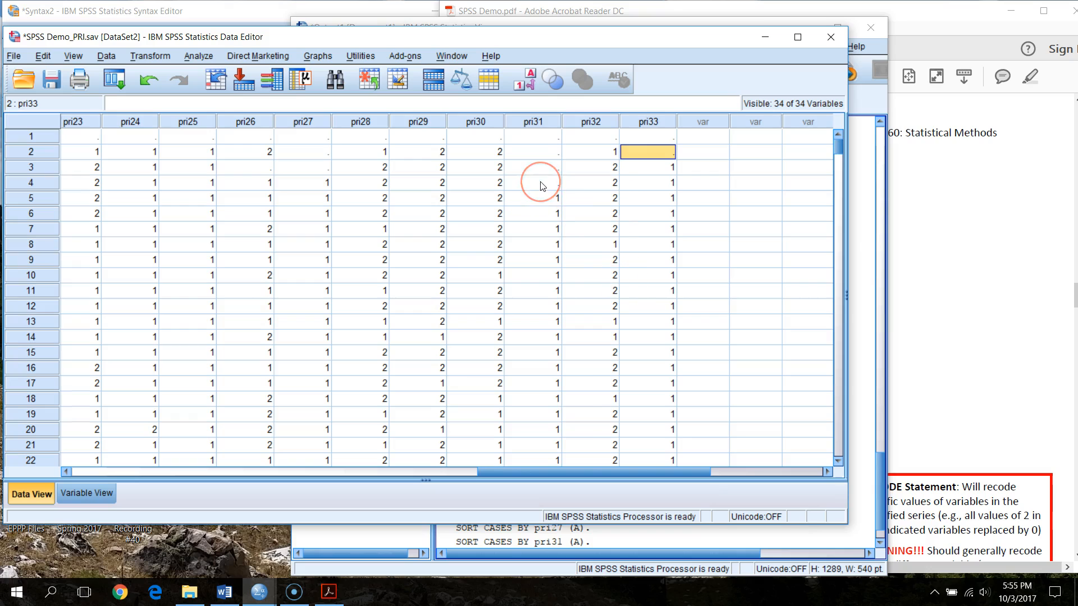
Step: Minimize the output viewer and copy the PRI missing-data commands, COUNT through SORT CASES BY count (A), from the SPSS Demo.pdf handout
left_click(868, 92)
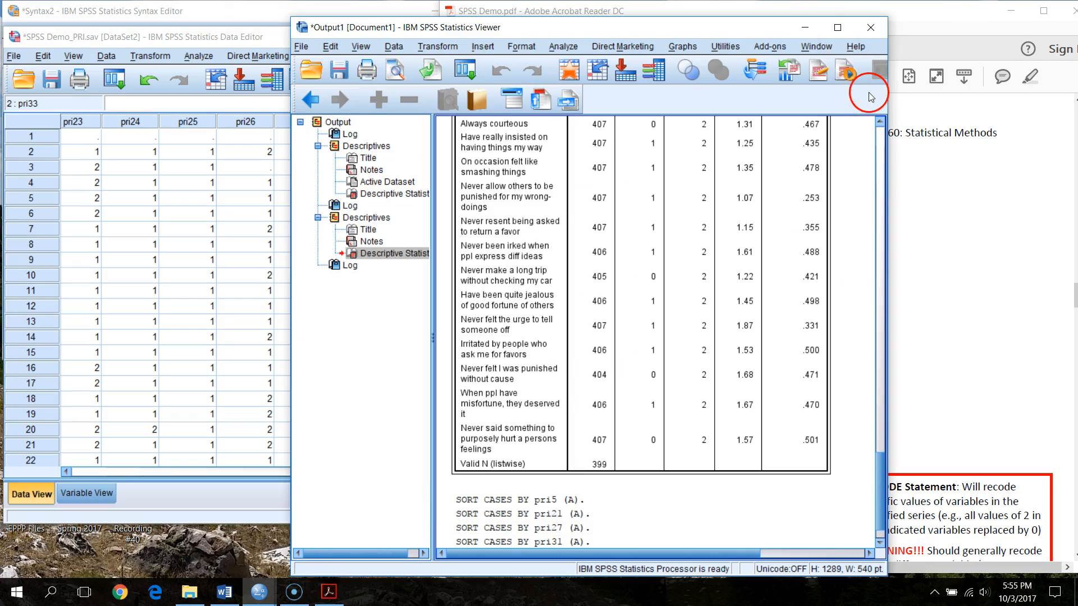
left_click(805, 27)
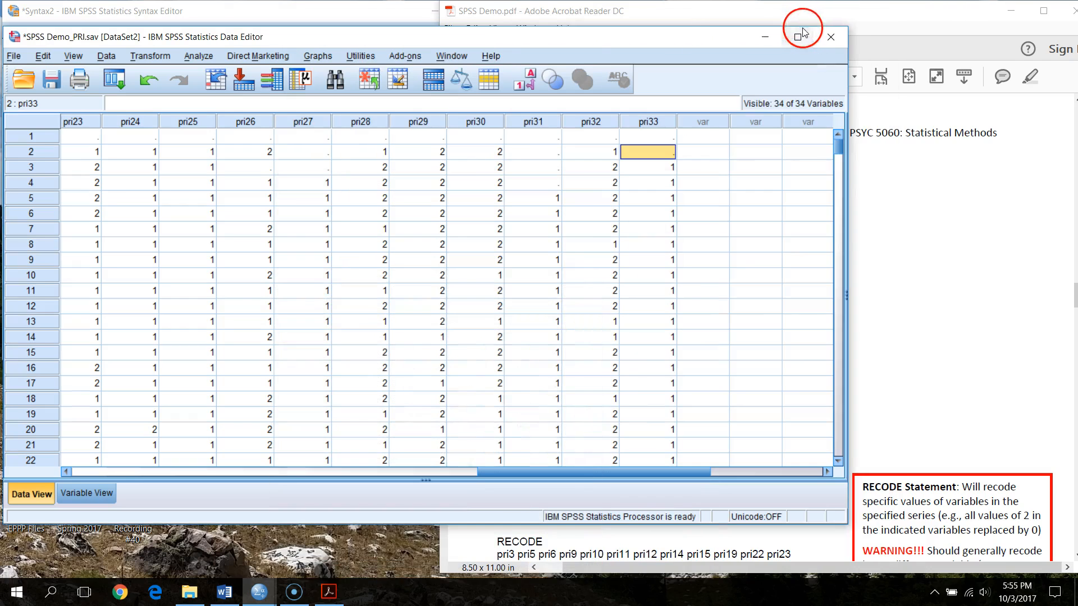
left_click(145, 27)
left_click(939, 31)
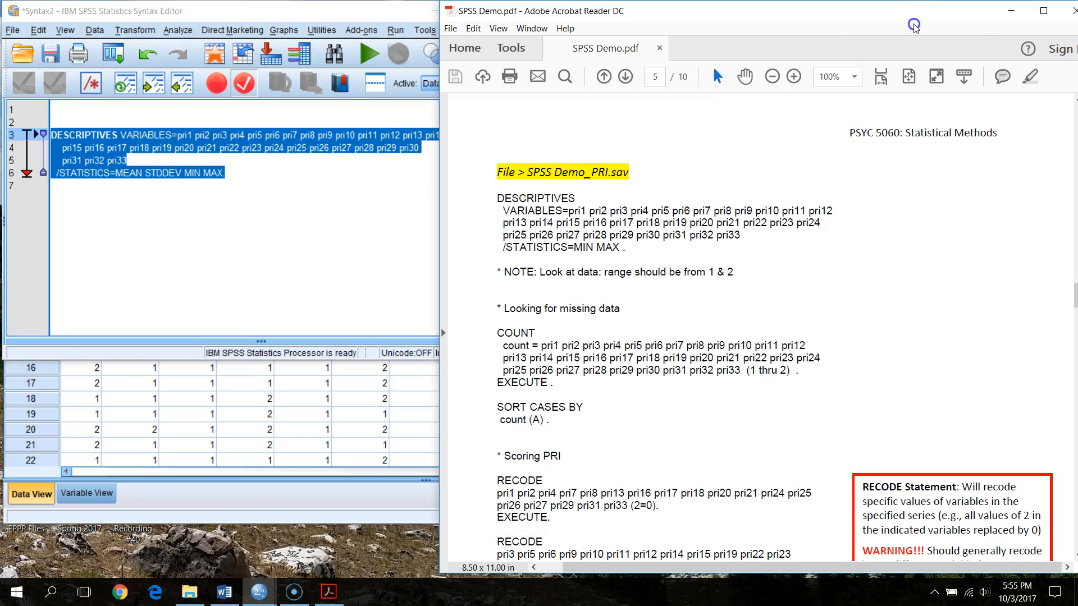
left_click(827, 247)
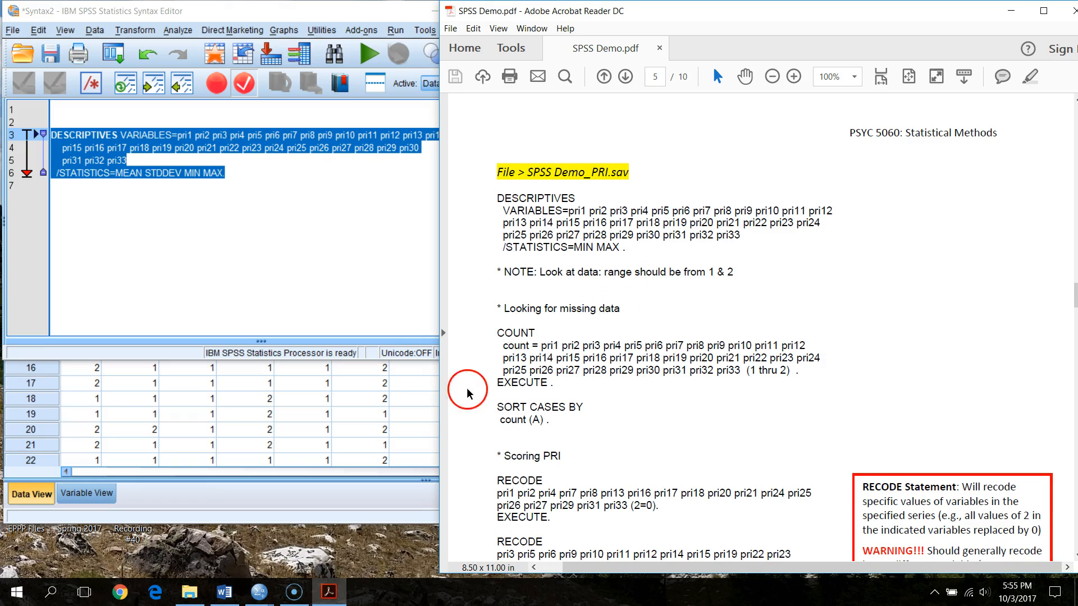
left_click_drag(499, 334, 561, 427)
key("ctrl+c")
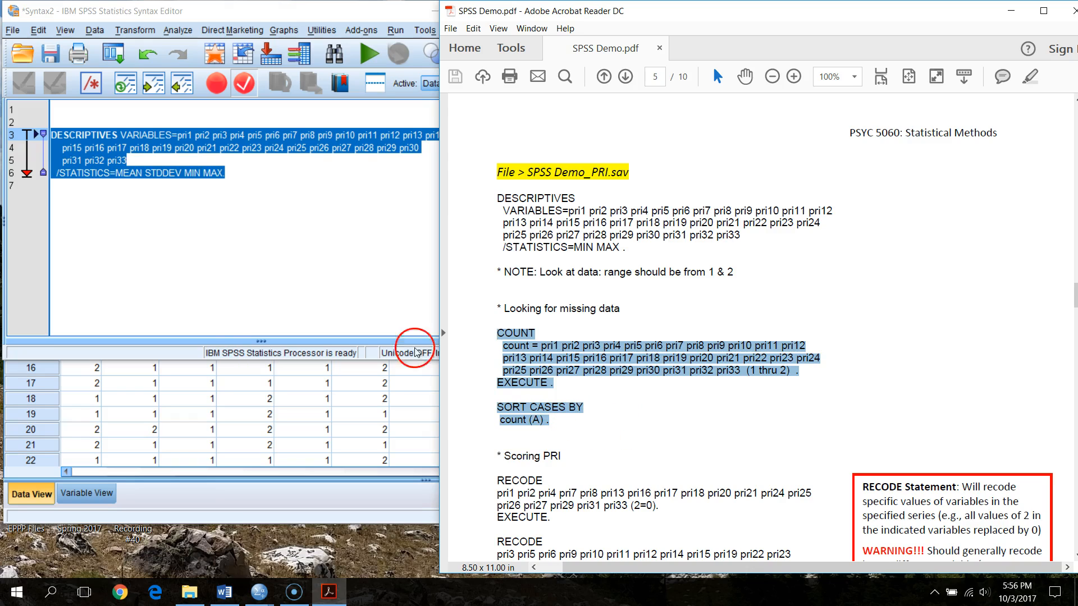
Step: Paste the copied commands into the syntax below the DESCRIPTIVES command and add a blank line between EXECUTE and SORT CASES
left_click(166, 217)
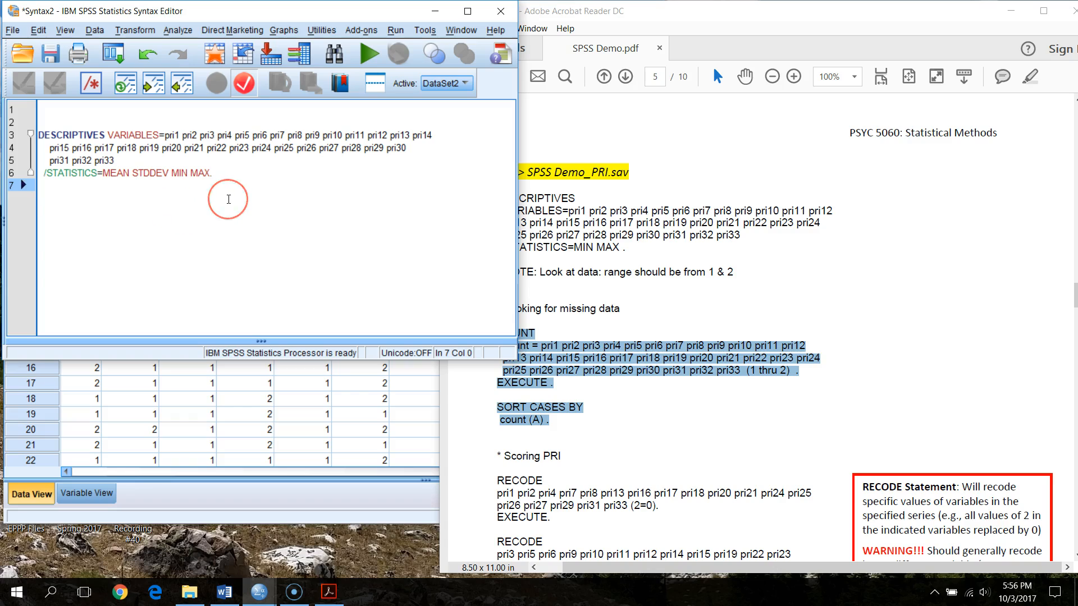
key("ctrl+v")
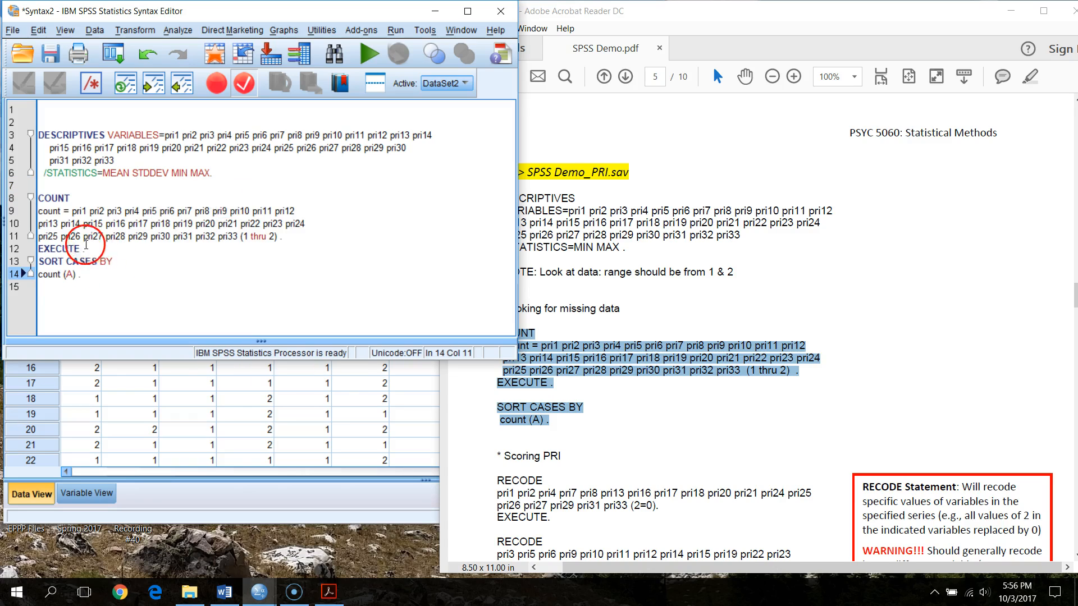
left_click(101, 249)
key("Return")
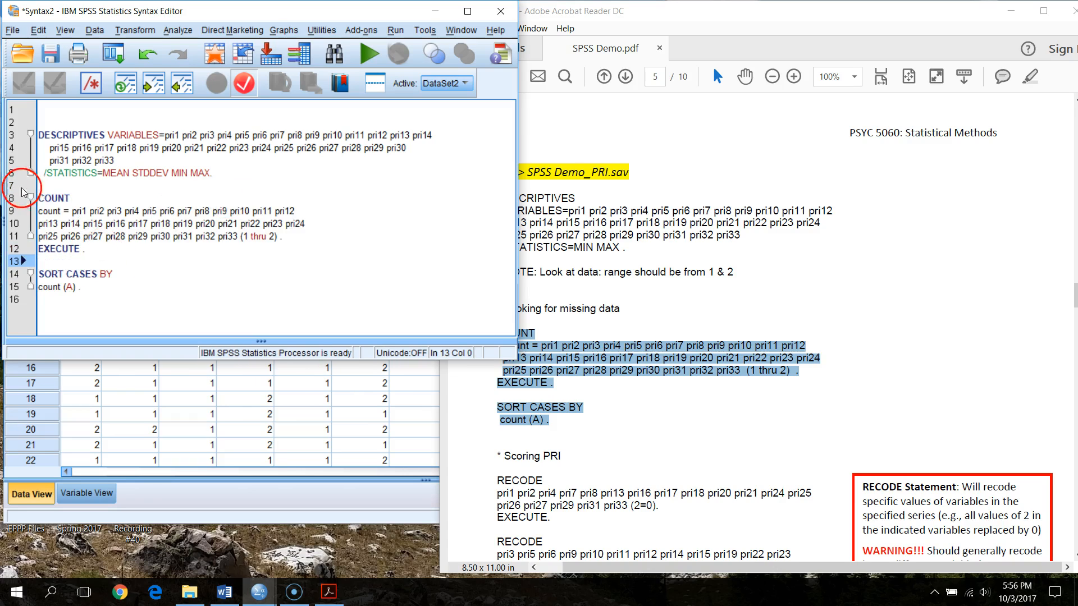
Step: Run the COUNT command for pri1 to pri33 with values 1 thru 2, together with the ascending sort by count
left_click_drag(39, 198, 157, 290)
left_click(168, 295)
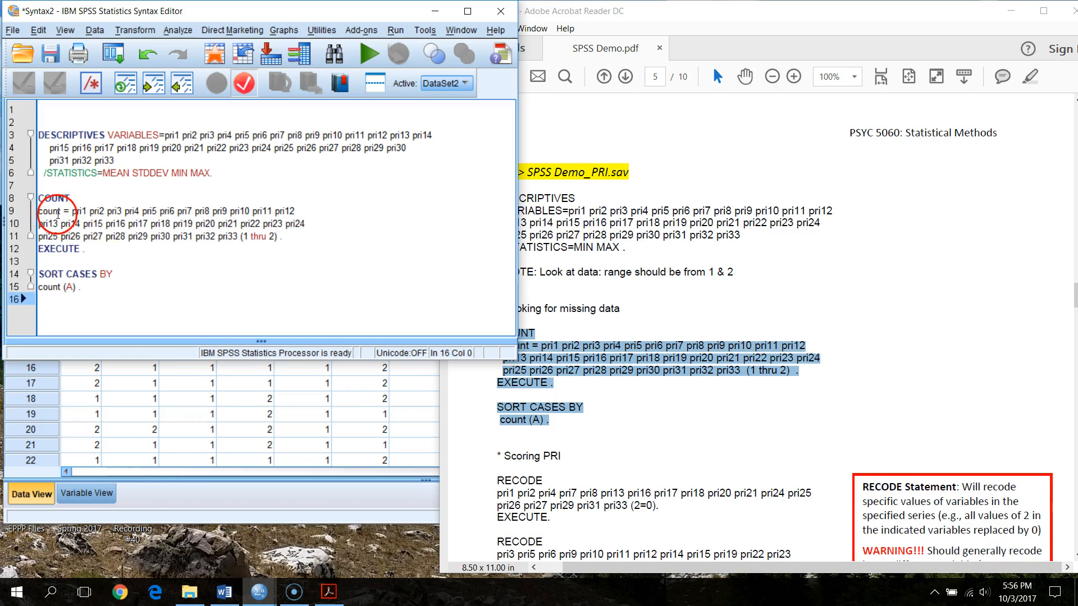
left_click(55, 212)
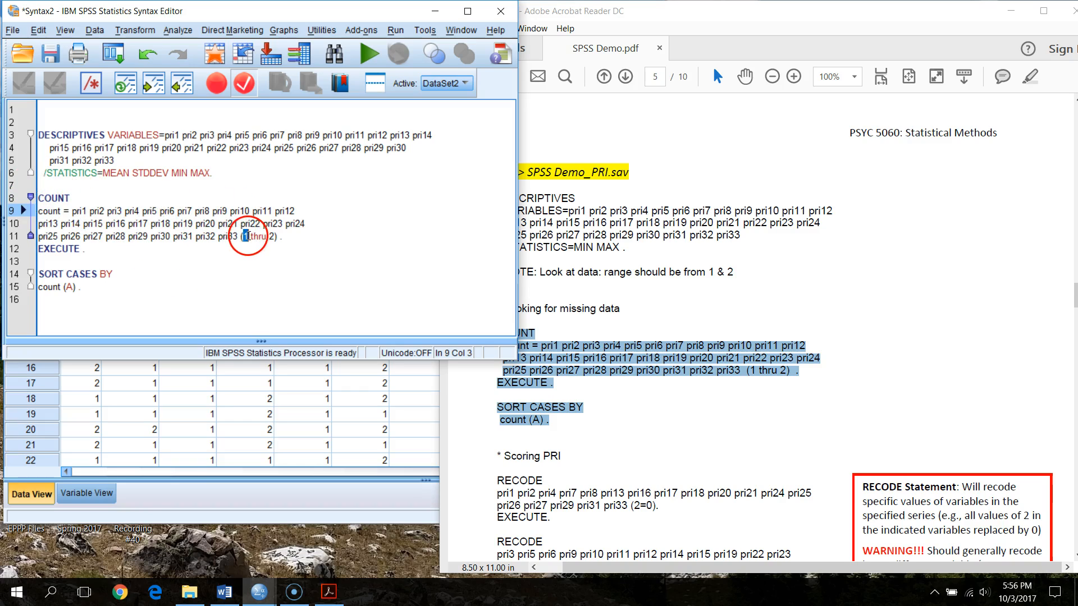
double_click(246, 236)
left_click(152, 270)
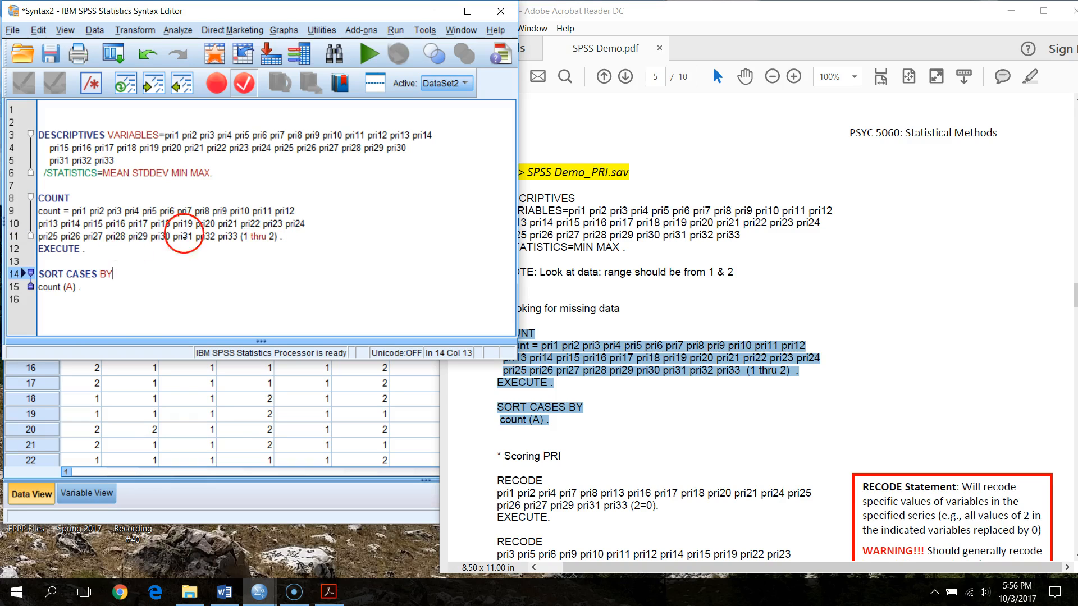
left_click_drag(40, 198, 103, 283)
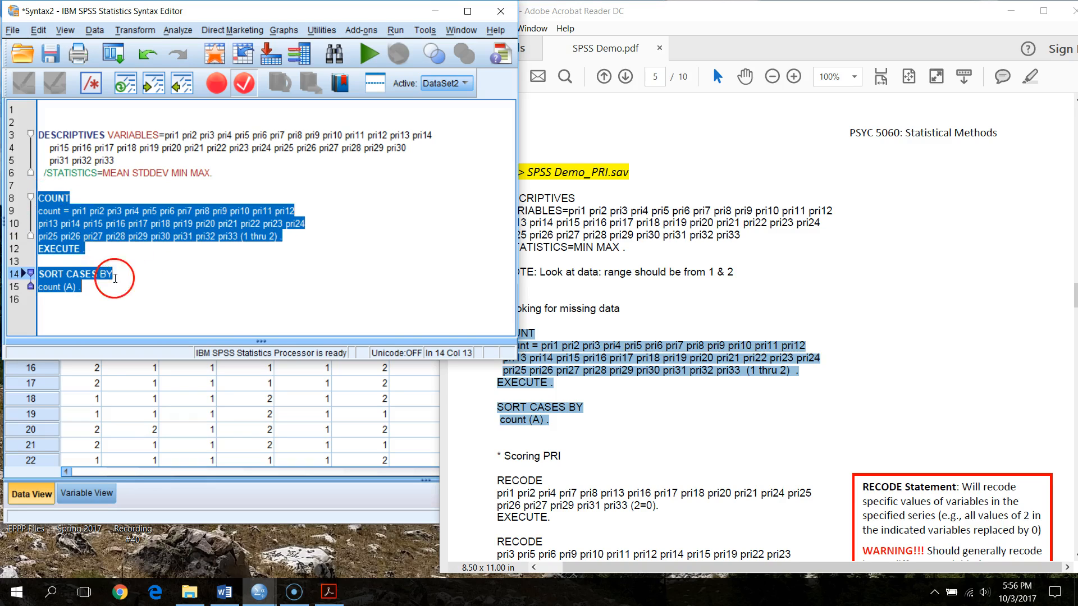
left_click(369, 53)
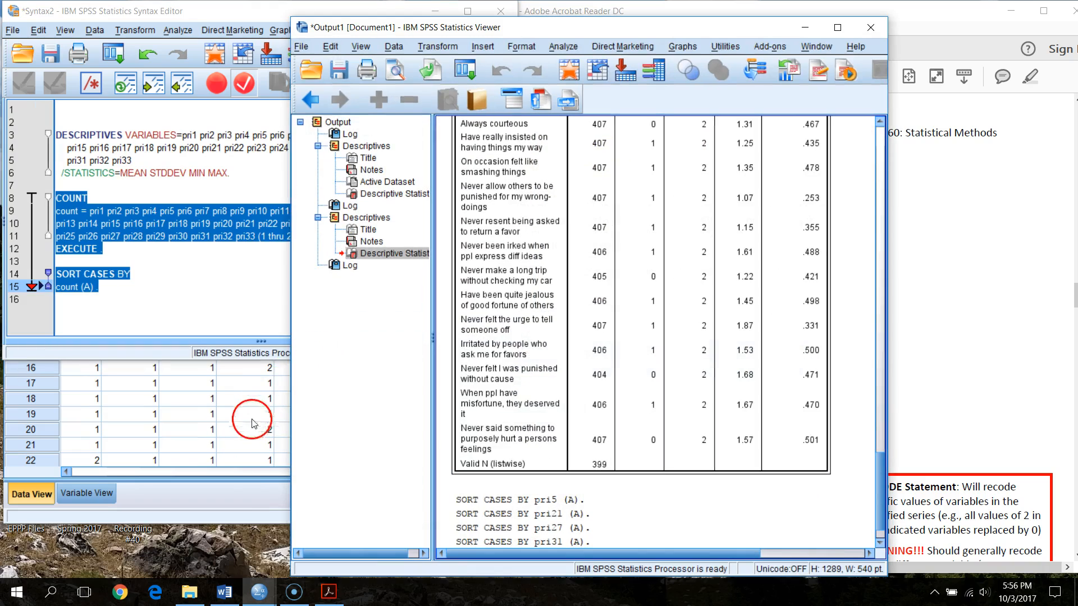
Step: Switch to the SPSS Demo_PRI.sav data and delete the empty case in row 1, which has a count of zero
left_click(234, 496)
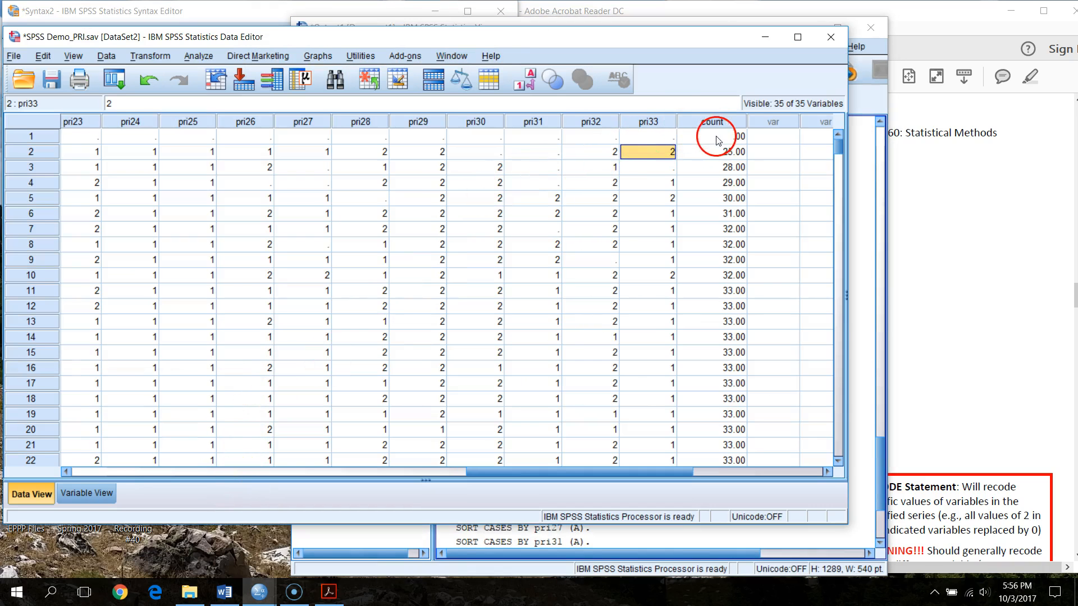
left_click(725, 122)
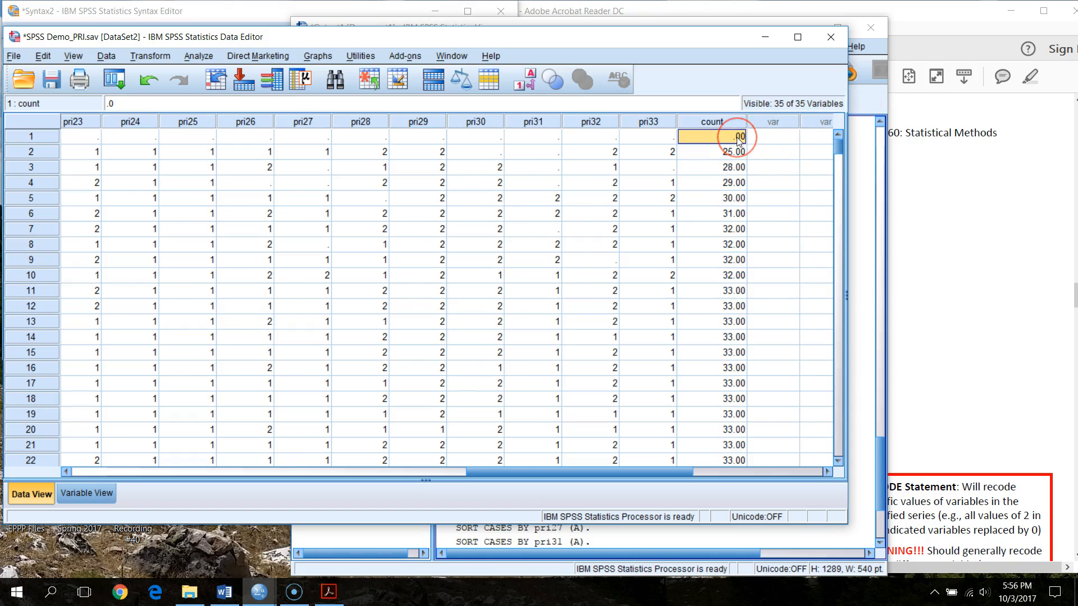
key("ctrl+Home")
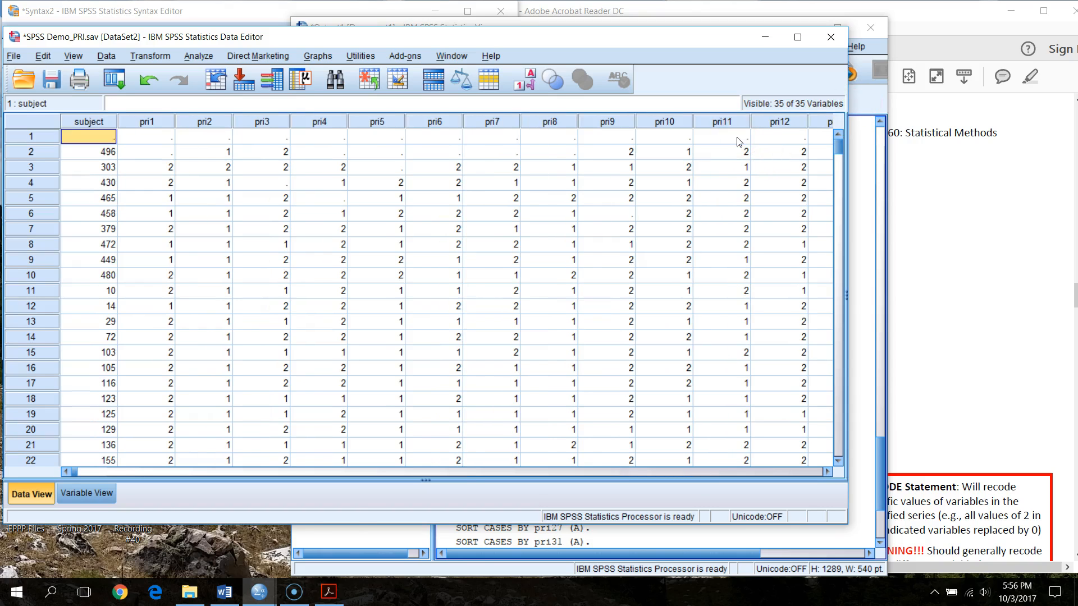
left_click(262, 182)
left_click(48, 139)
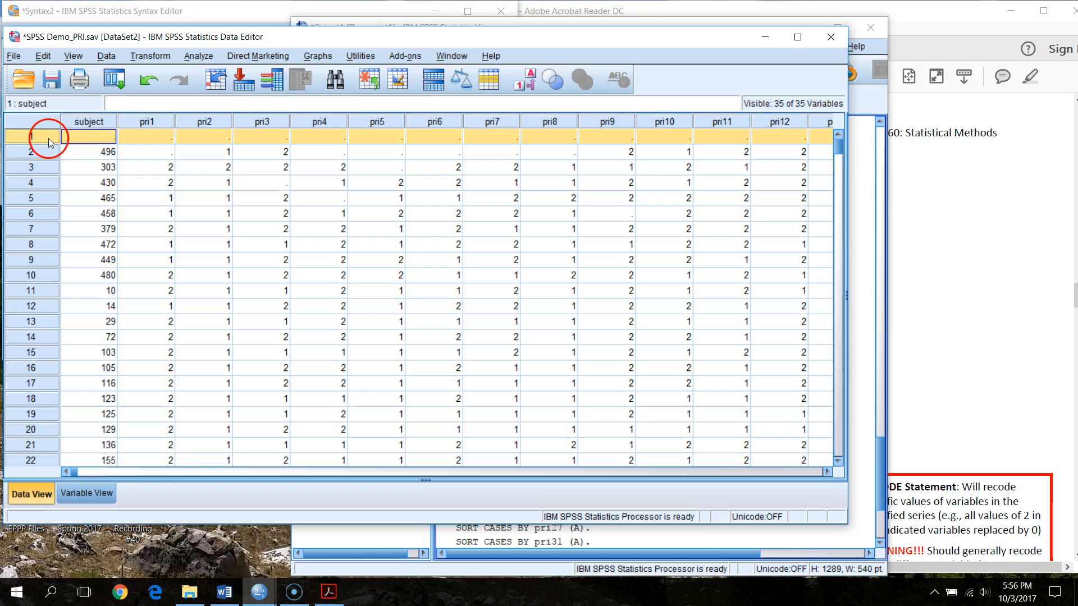
right_click(48, 139)
left_click(77, 201)
left_click(189, 140)
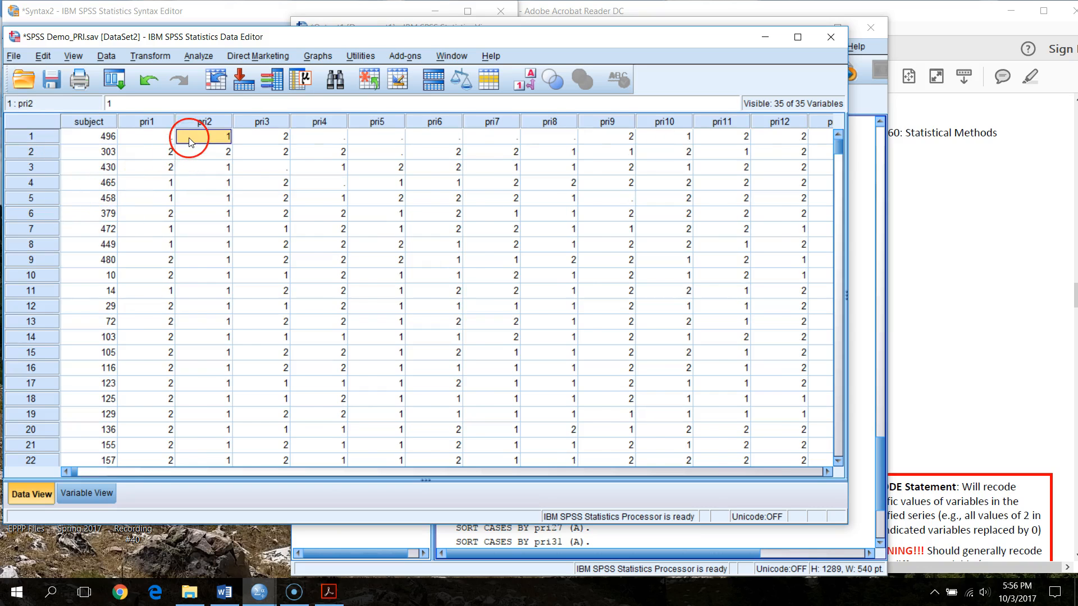
Step: Examine the count column to identify the cases with missing PRI responses
key("ctrl+Right")
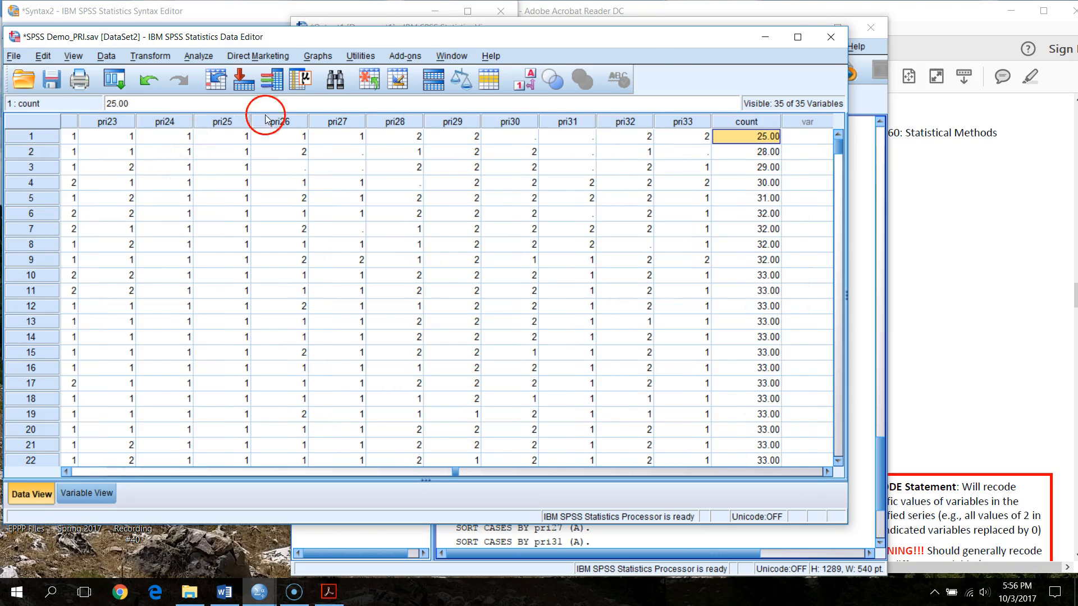
left_click(775, 154)
left_click(782, 171)
scroll(784, 297, "down", 8)
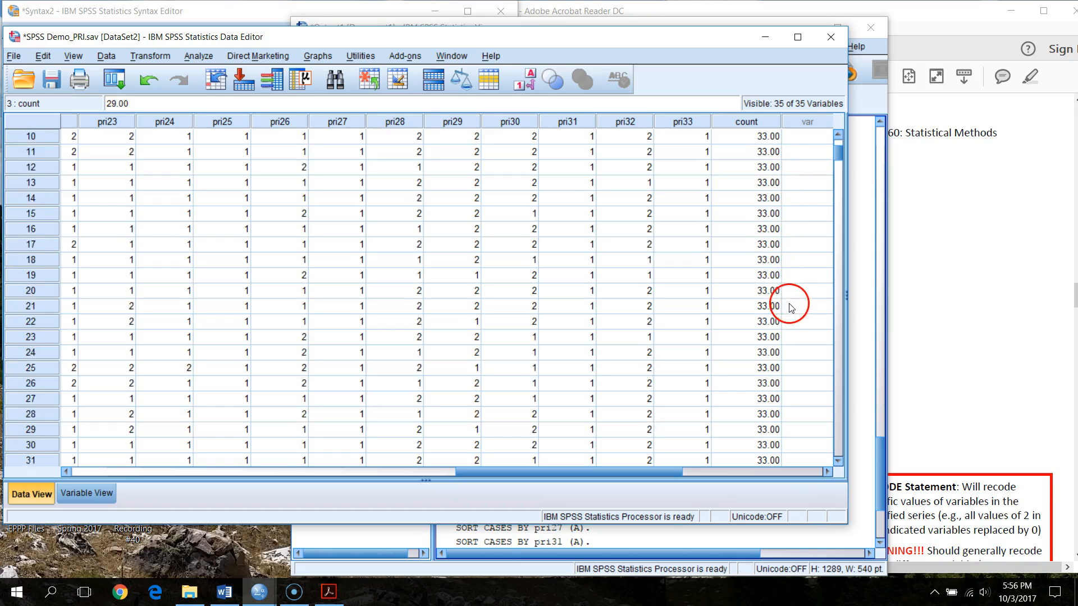
scroll(784, 360, "down", 11)
scroll(788, 387, "up", 18)
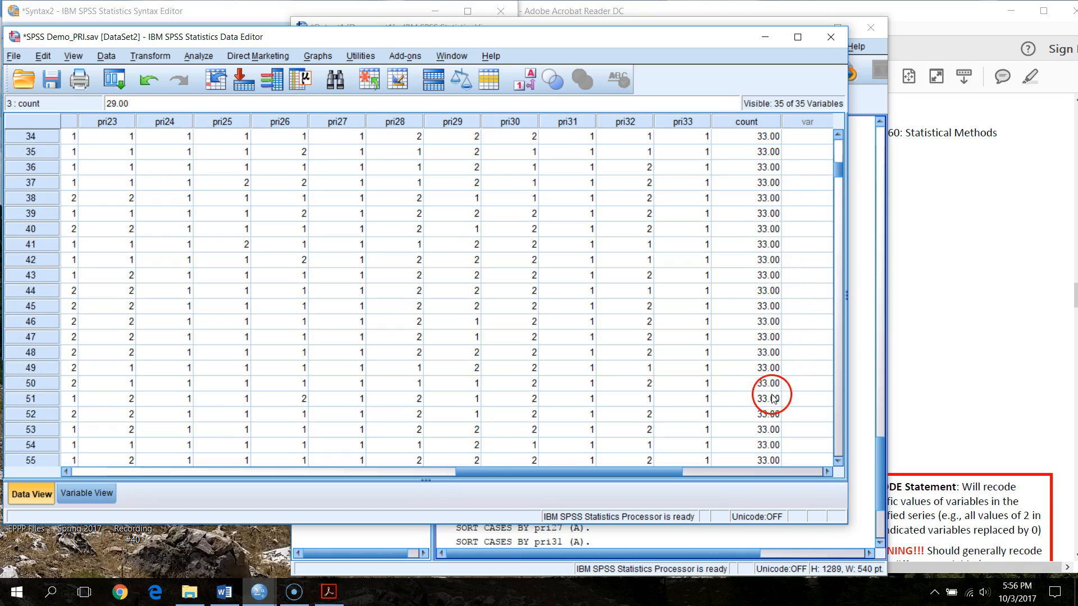
scroll(790, 395, "up", 1)
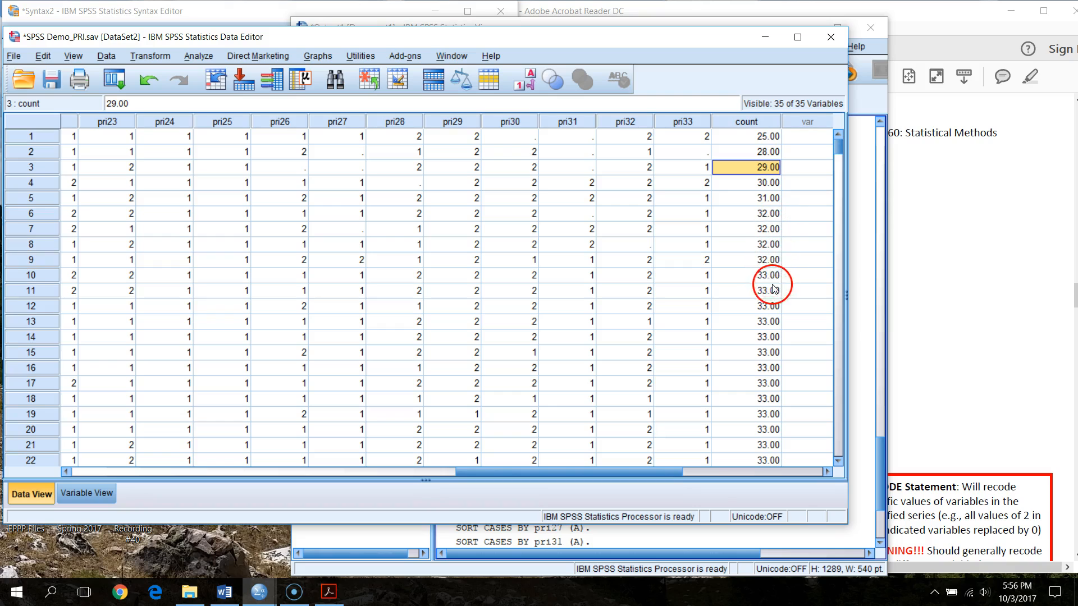
left_click(774, 247)
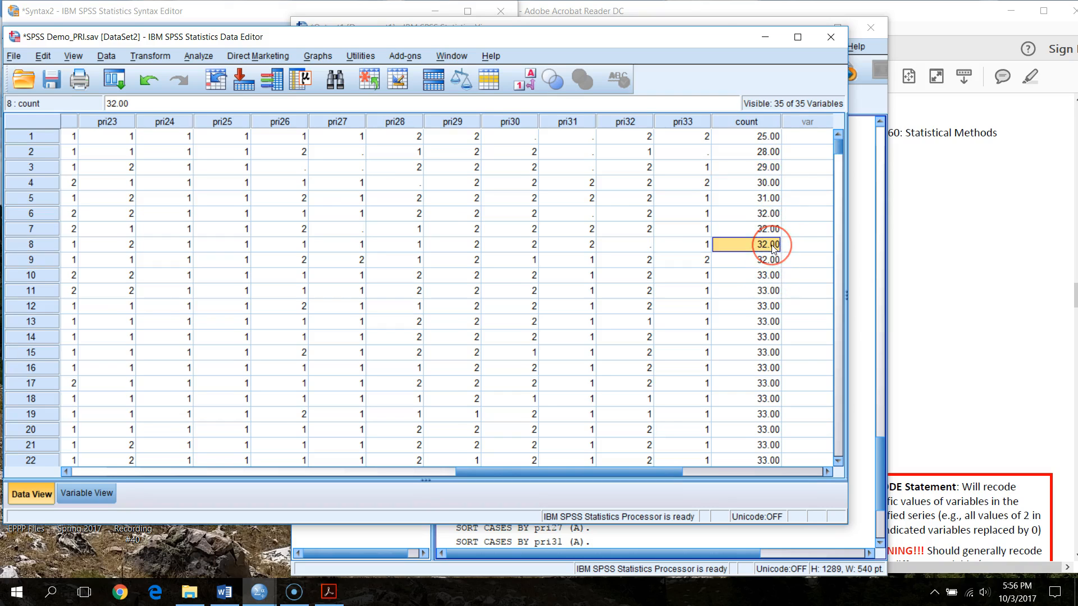
key("Home")
key("End")
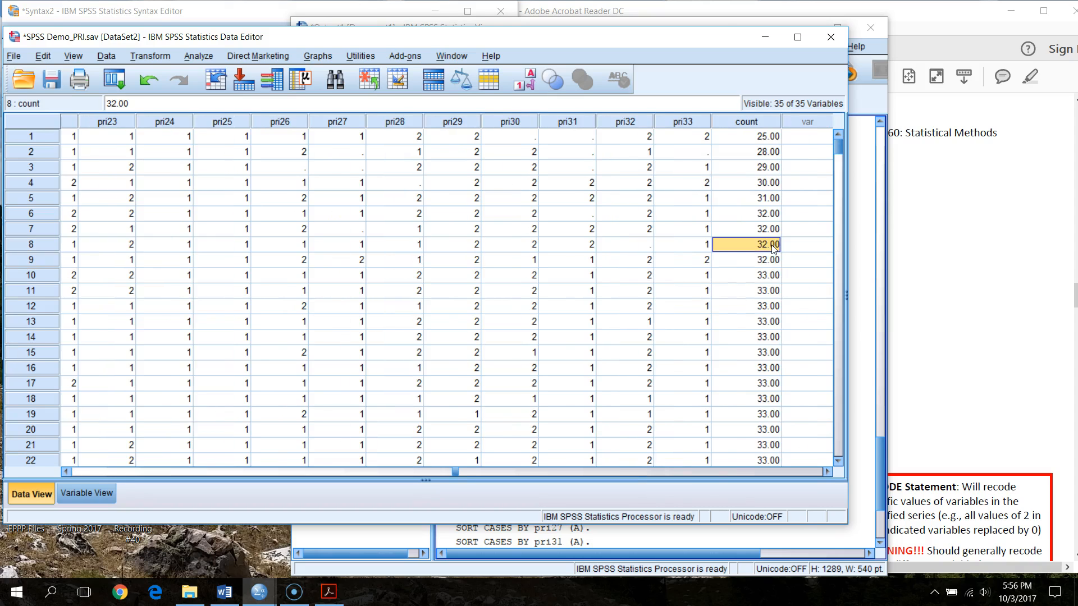
key("Down")
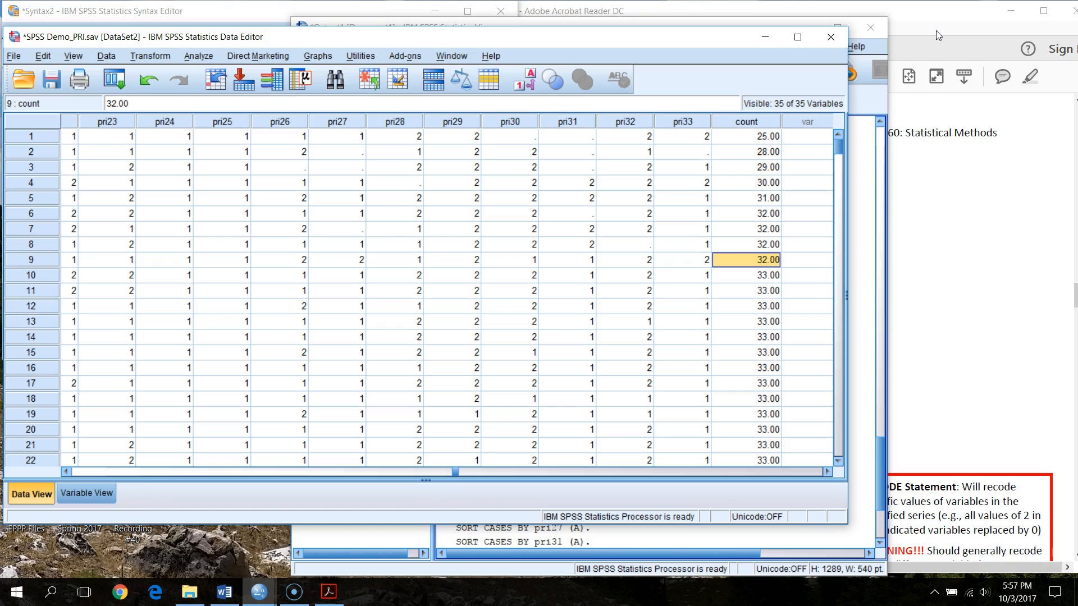
left_click_drag(767, 136, 765, 259)
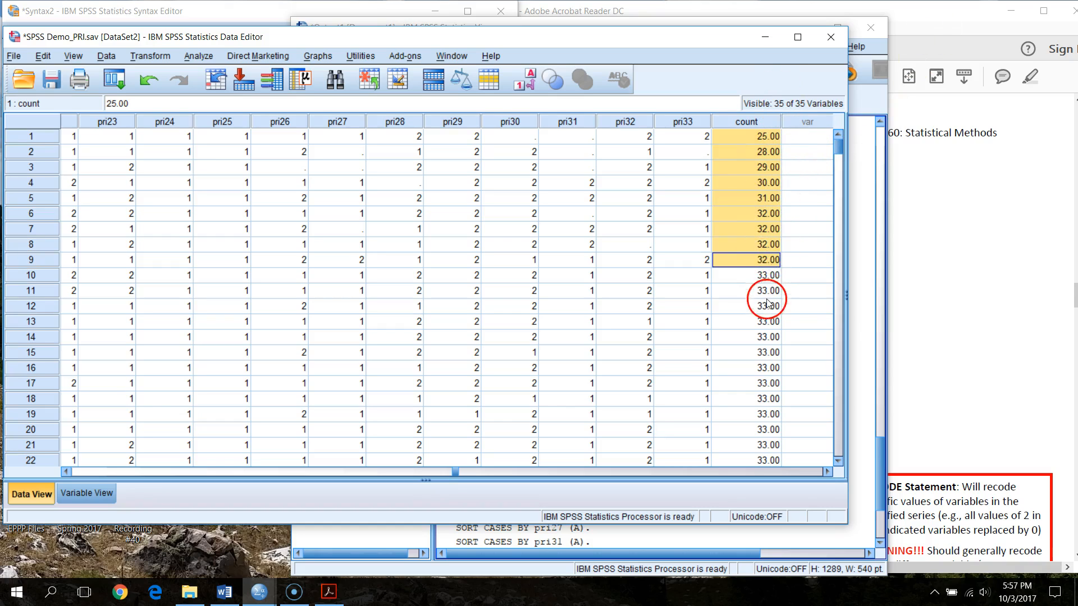
Step: Go to the Scoring PRI section of the SPSS Demo.pdf handout, bring the syntax window forward and minimize the output viewer
left_click(943, 48)
scroll(573, 442, "down", 2)
scroll(573, 442, "down", 2)
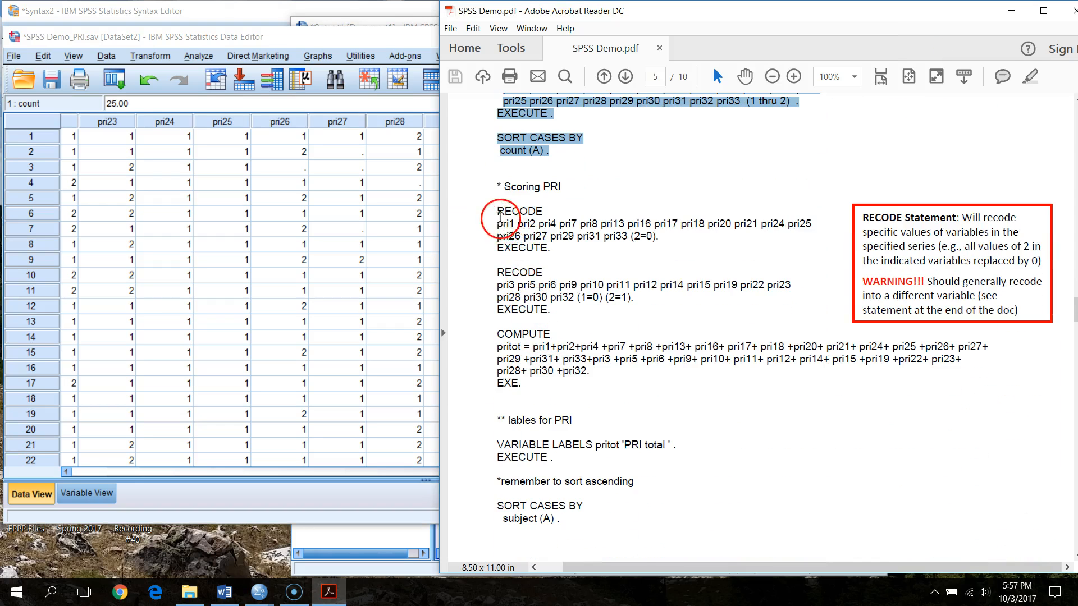
scroll(623, 339, "down", 1)
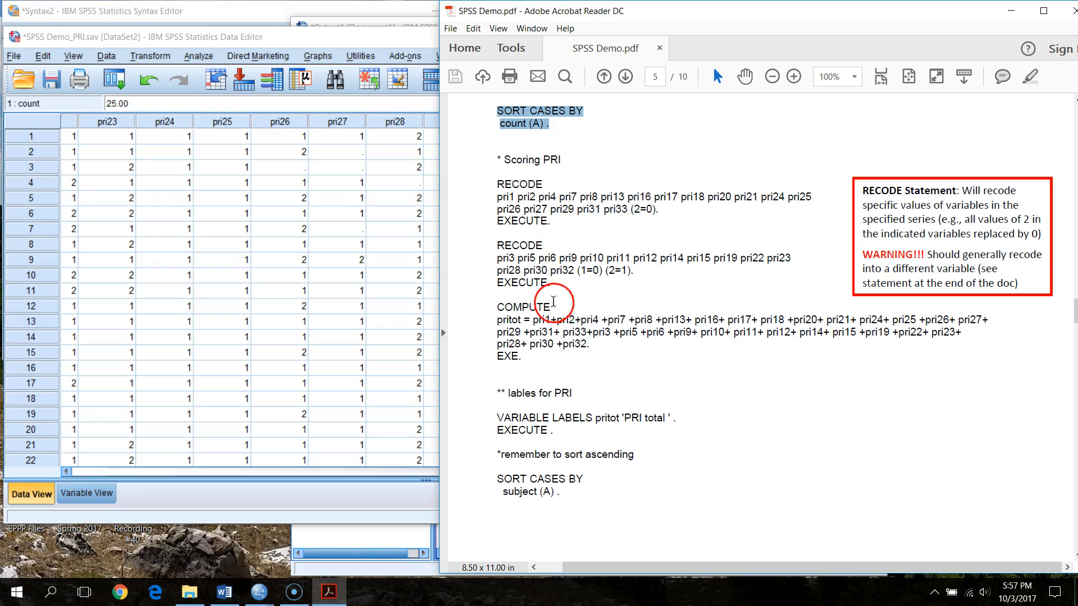
left_click(370, 570)
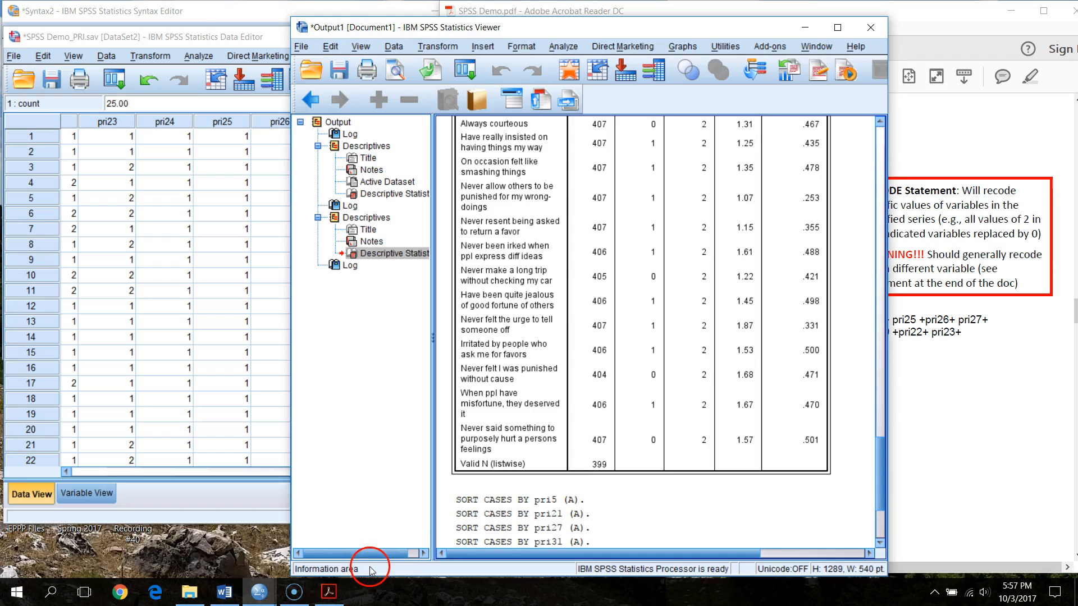
left_click(225, 12)
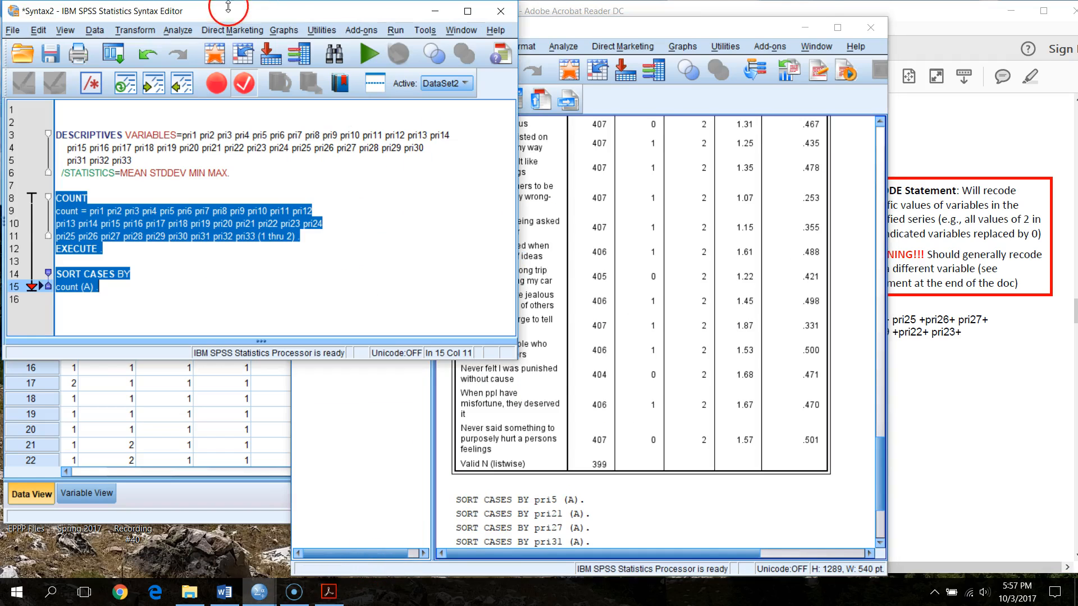
left_click(812, 27)
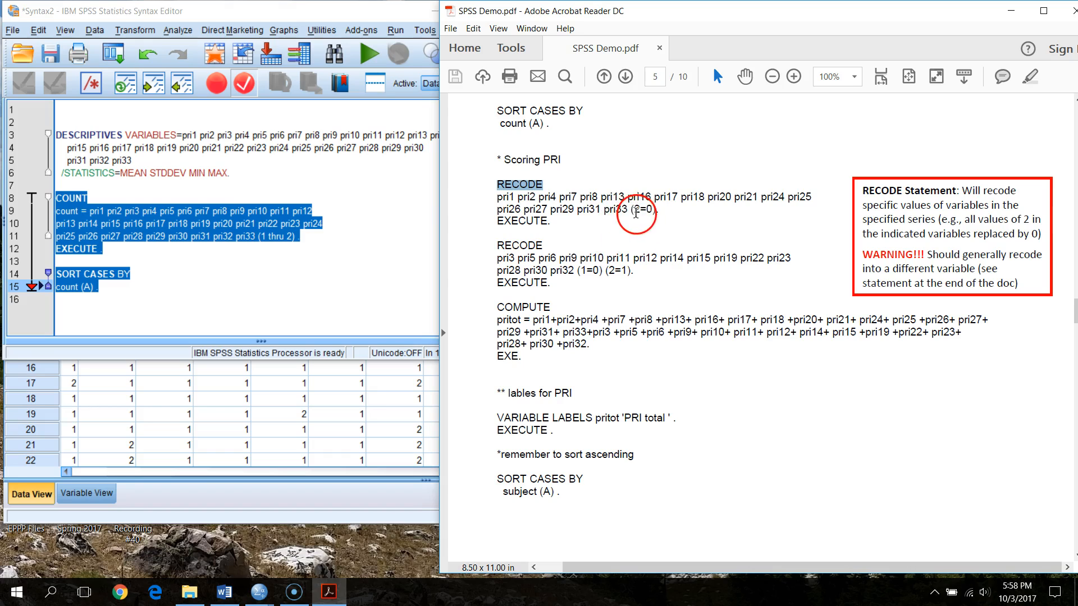
Step: Examine the value changes in both PRI RECODE commands and the pritot COMPUTE formula in the handout
left_click(637, 211)
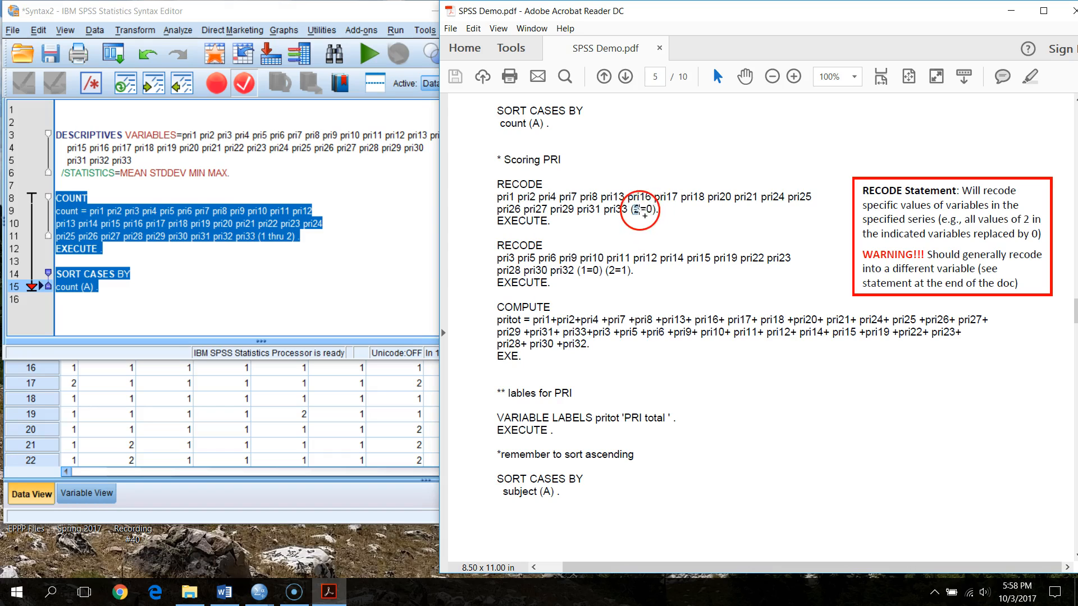
left_click(569, 271)
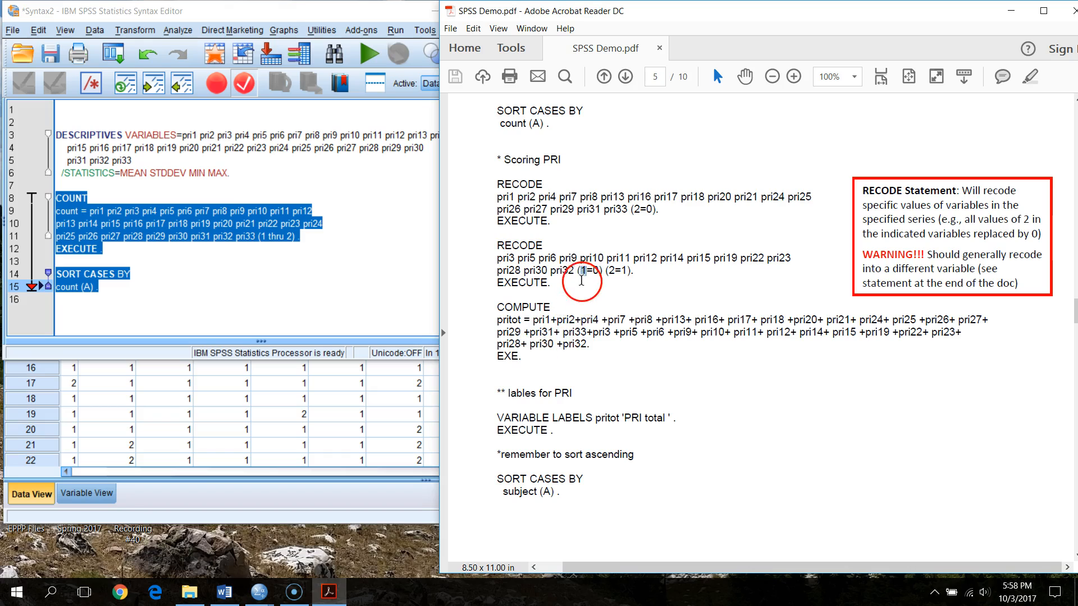
left_click(598, 335)
left_click(598, 275)
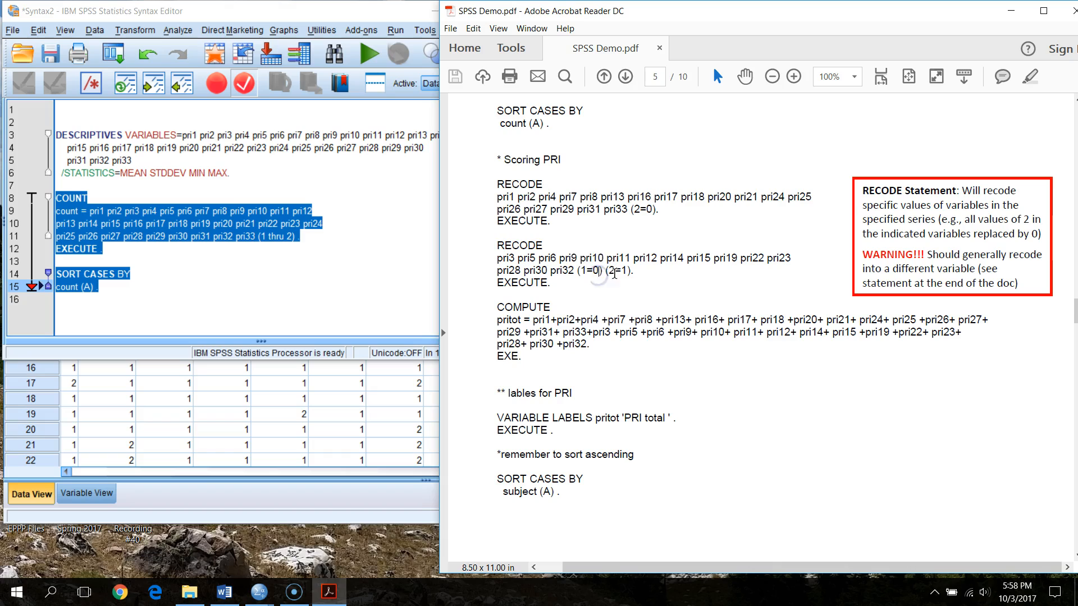
left_click_drag(609, 273, 616, 274)
left_click(636, 314)
left_click(600, 388)
left_click(585, 345)
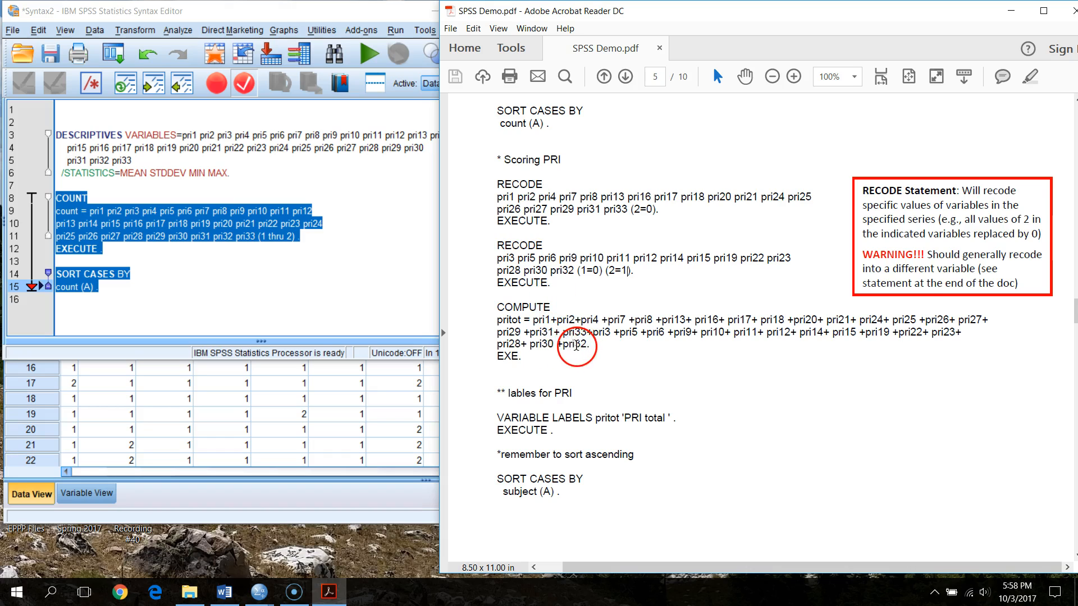
scroll(576, 345, "down", 1)
left_click_drag(521, 168, 600, 183)
left_click(597, 205)
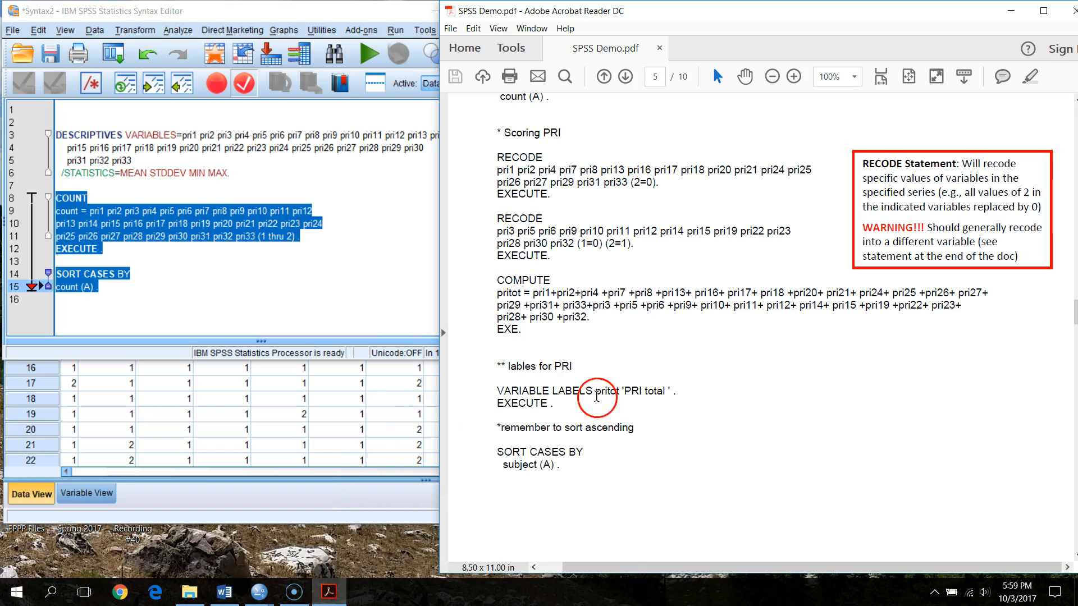
left_click(625, 229)
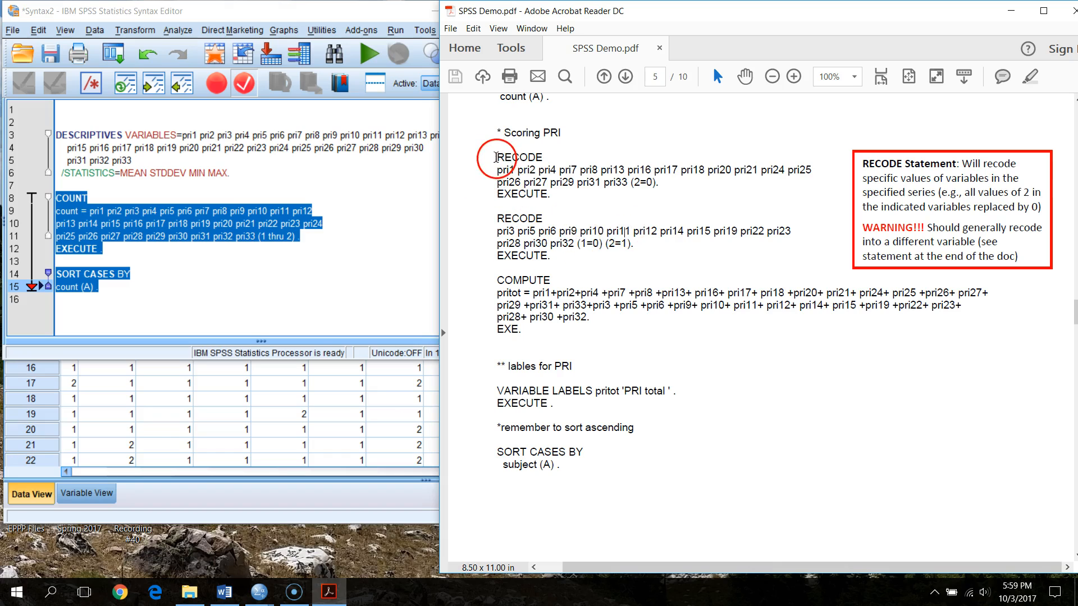
Step: Copy the first PRI RECODE command (2=0) with its EXECUTE from the handout and paste it into the syntax below SORT CASES BY count
left_click_drag(497, 157, 563, 199)
key("ctrl+c")
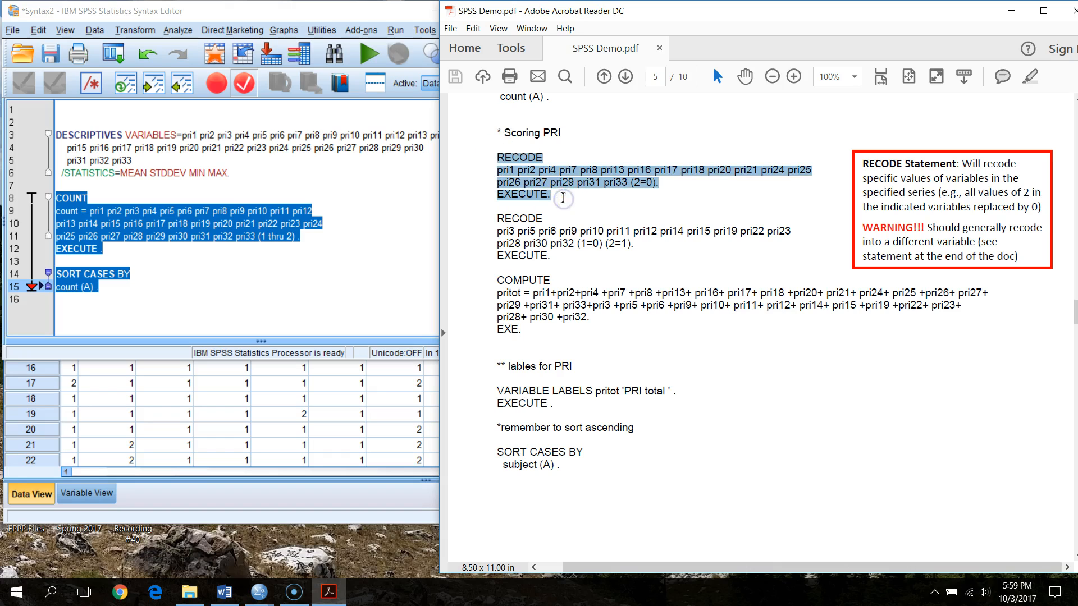
left_click(259, 301)
key("Return")
key("Return")
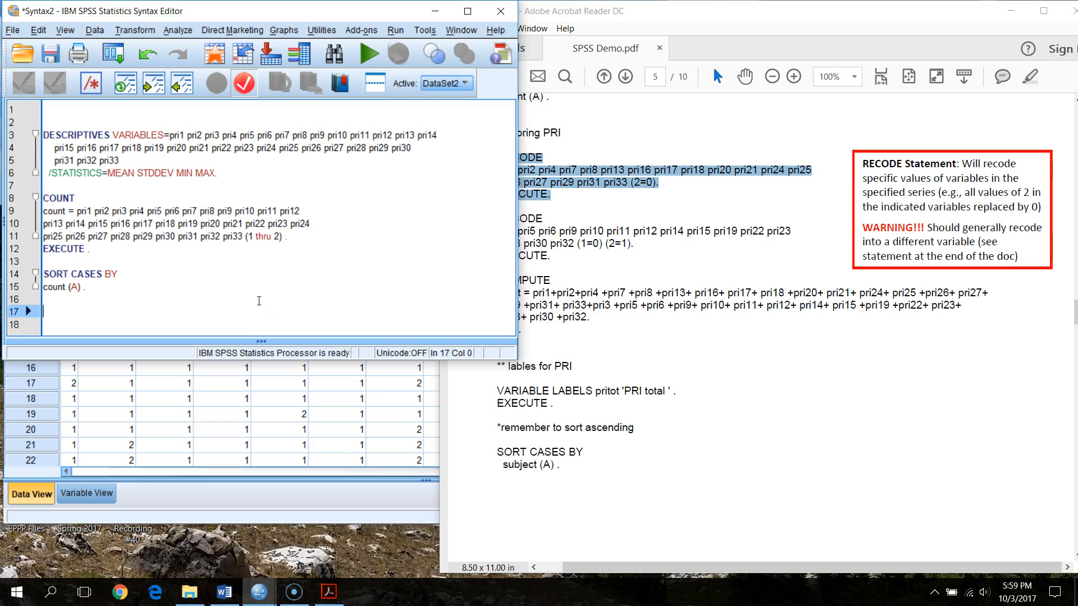
key("ctrl+v")
key("Return")
key("Return")
left_click(69, 254)
key("Delete")
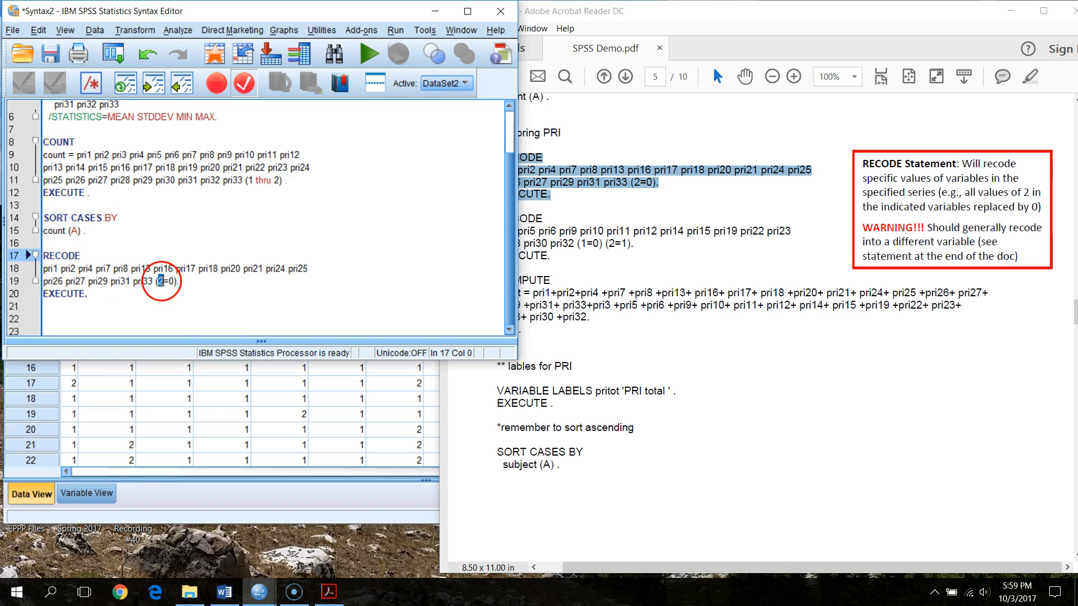
Step: Run only the RECODE command that changes 2 to 0 for pri1 through pri33's listed items, including its EXECUTE
double_click(160, 281)
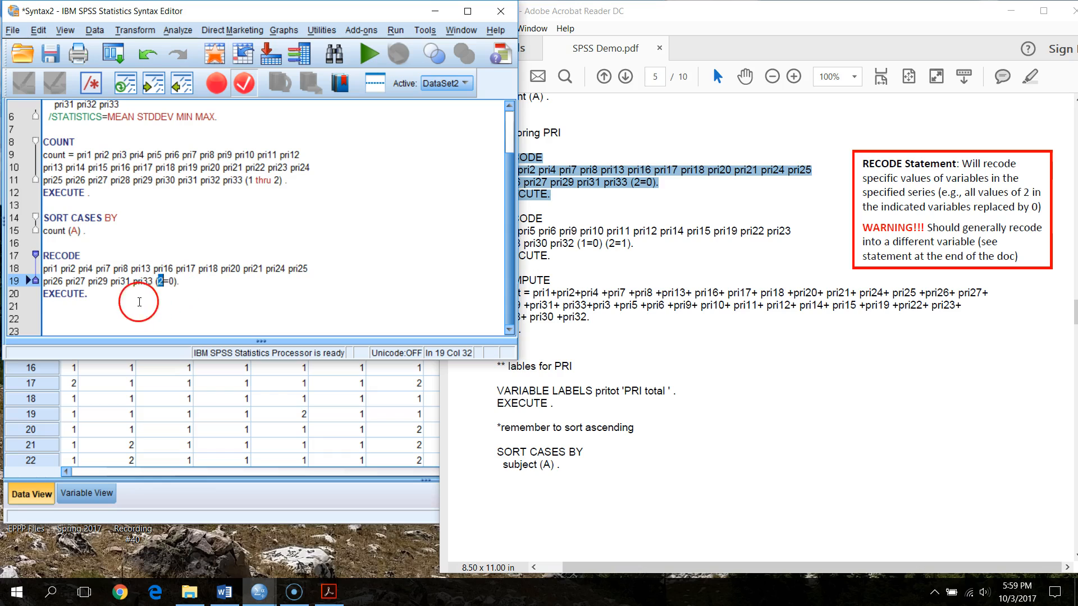
left_click_drag(22, 293, 22, 255)
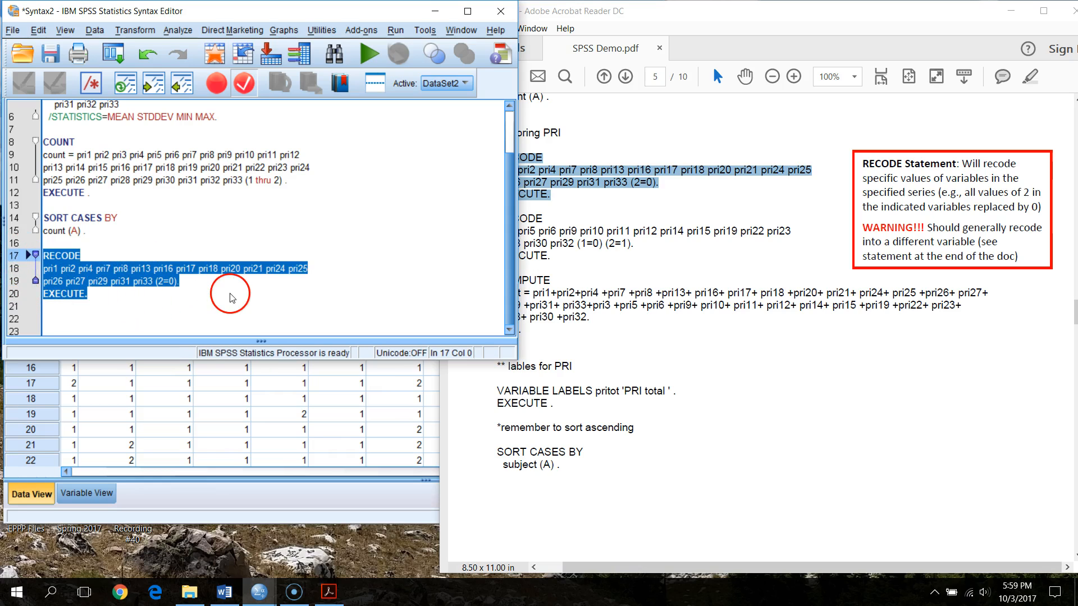
left_click(368, 55)
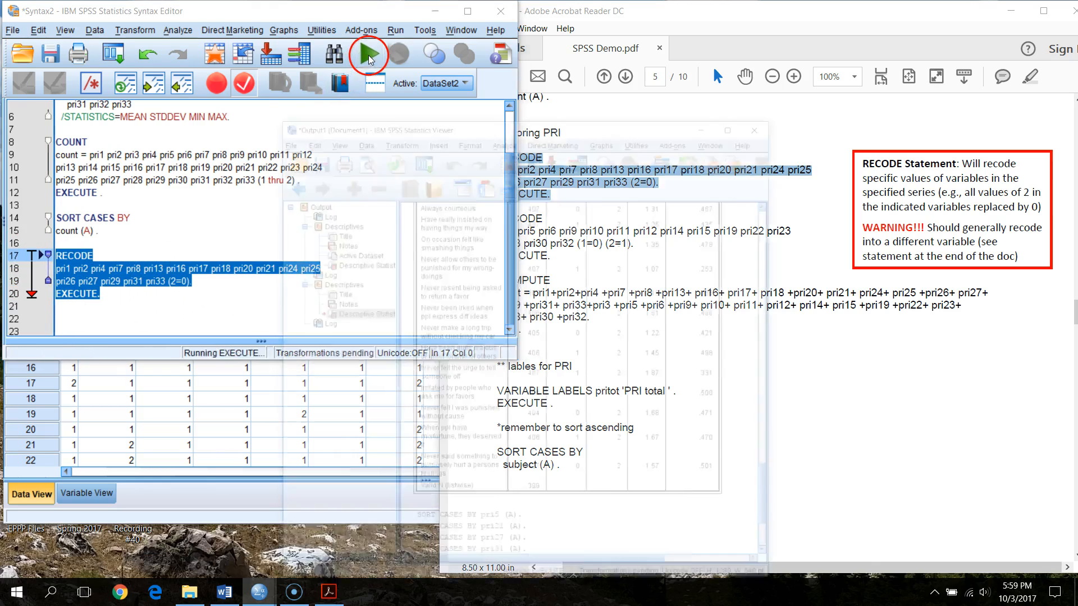
Step: Check the recoded pri1 values in the SPSS Demo_PRI.sav data
left_click(212, 508)
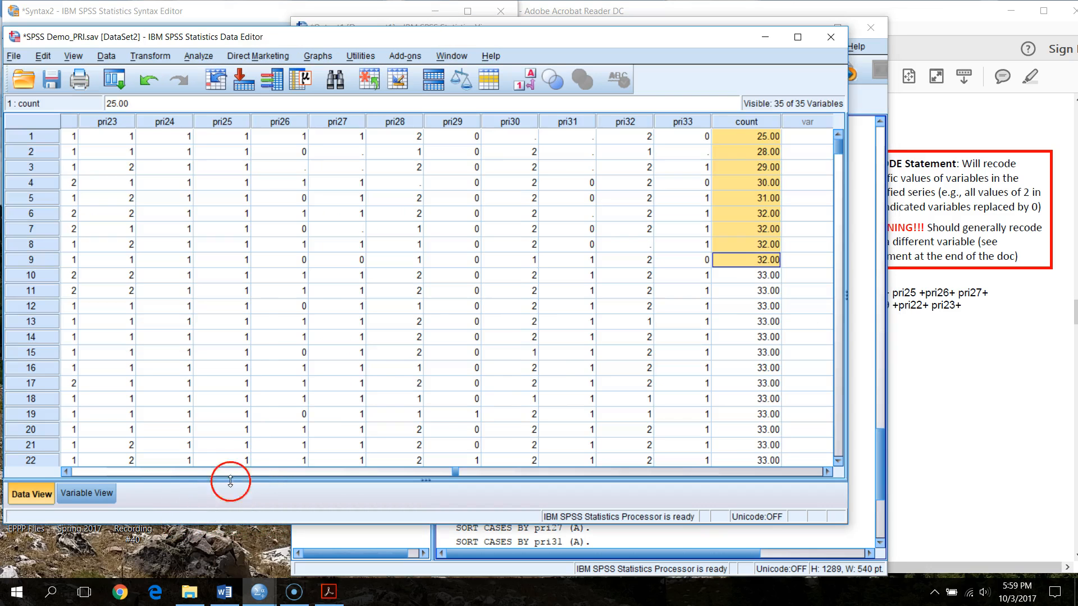
left_click_drag(452, 472, 72, 473)
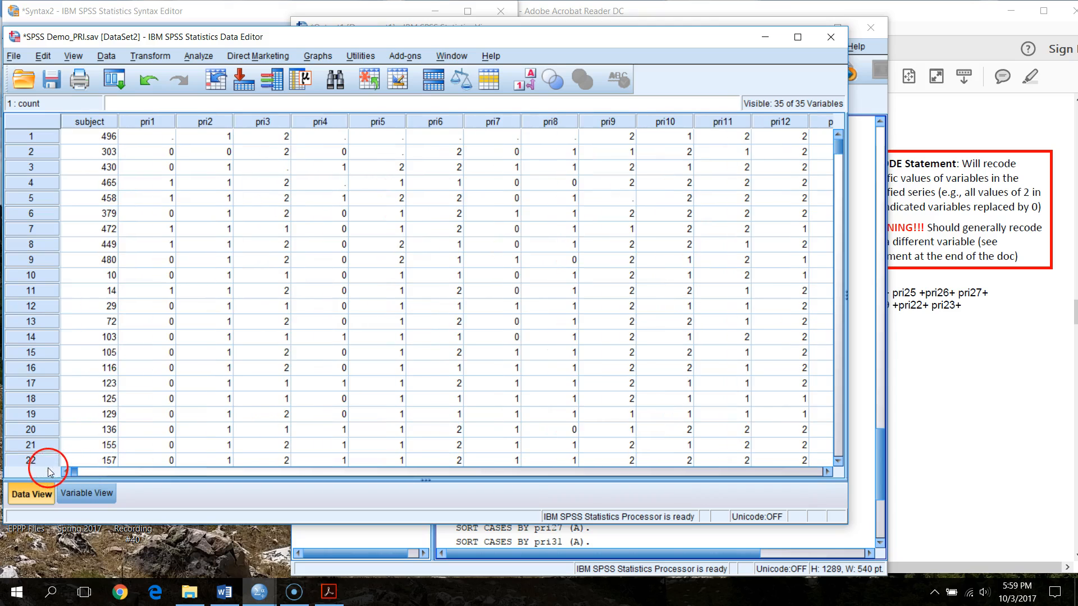
left_click(168, 154)
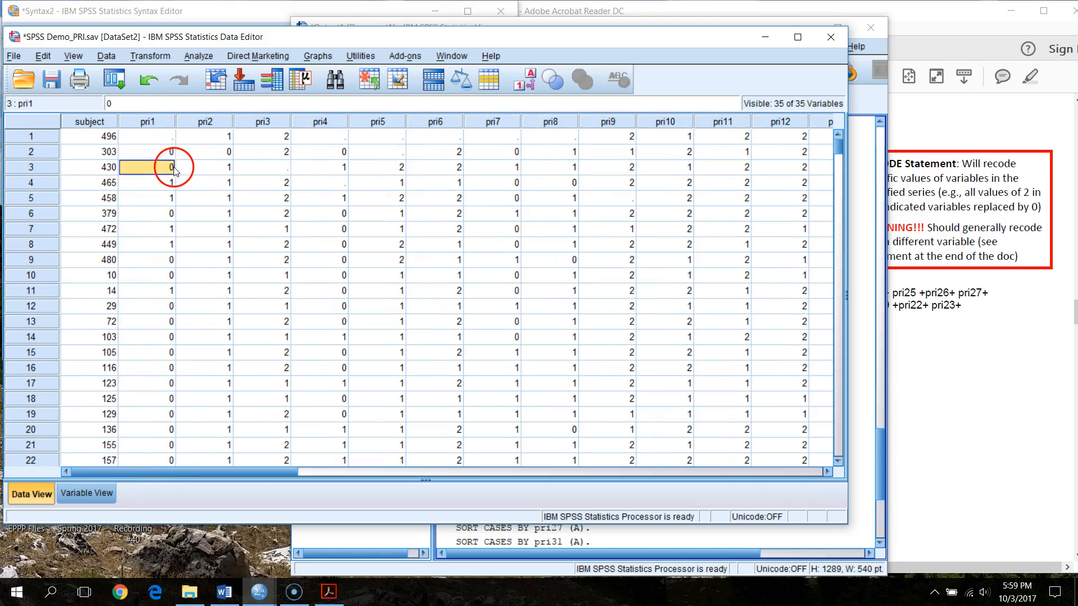
left_click(167, 276)
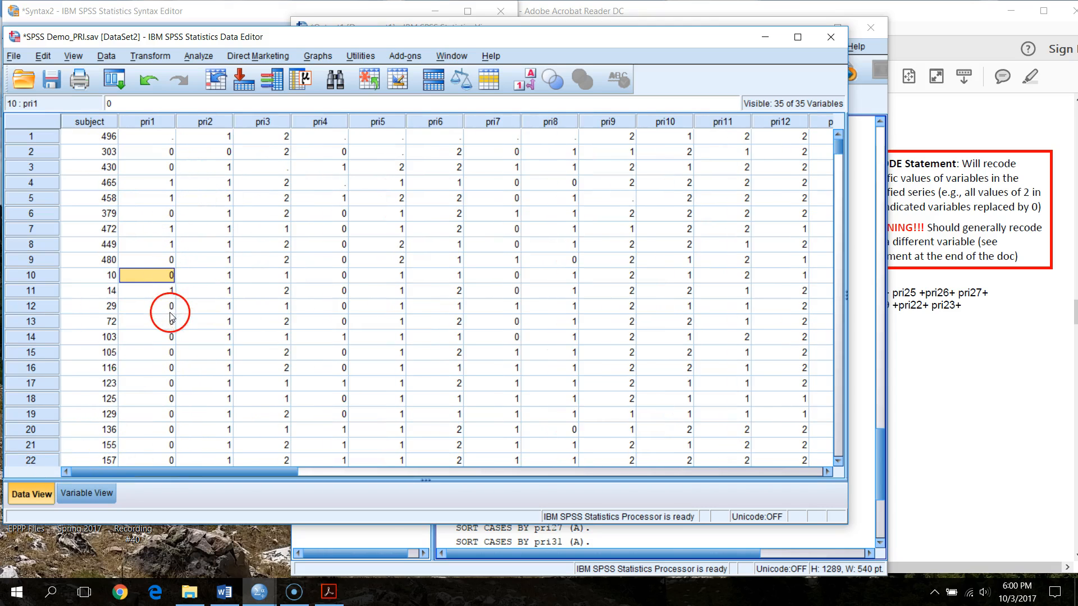
left_click(167, 336)
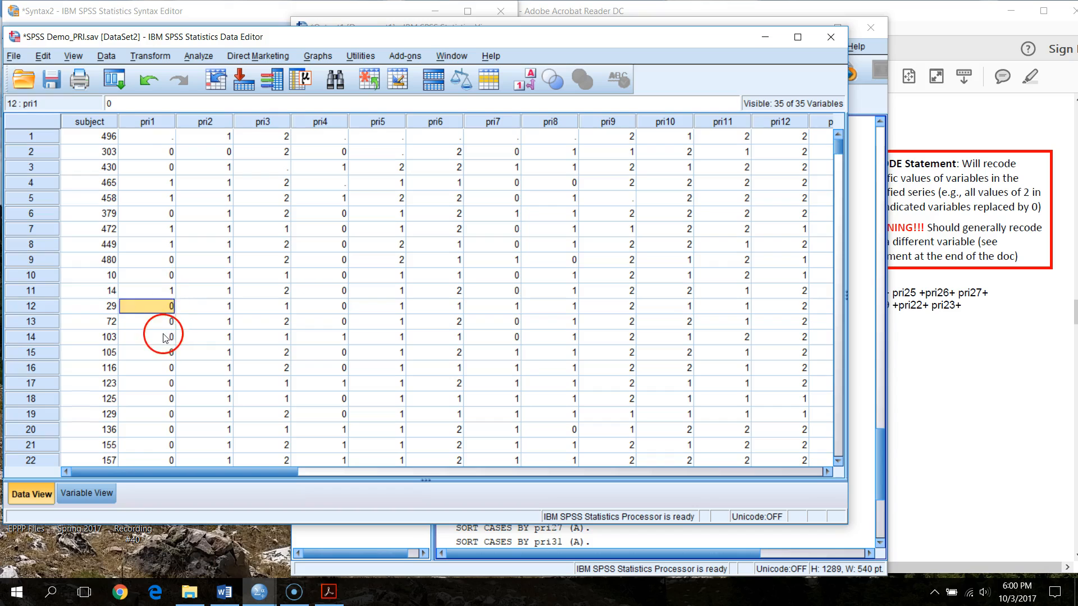
Step: Inspect the recoded pri1 values of further cases, including rows 17, 18 and 2
left_click(167, 384)
left_click(171, 399)
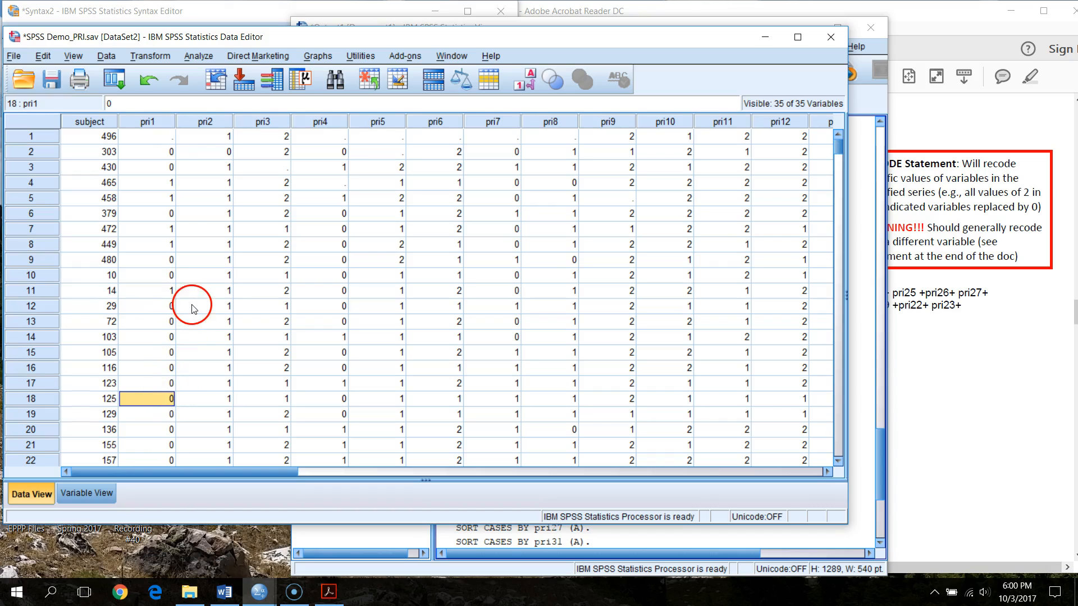
left_click(172, 152)
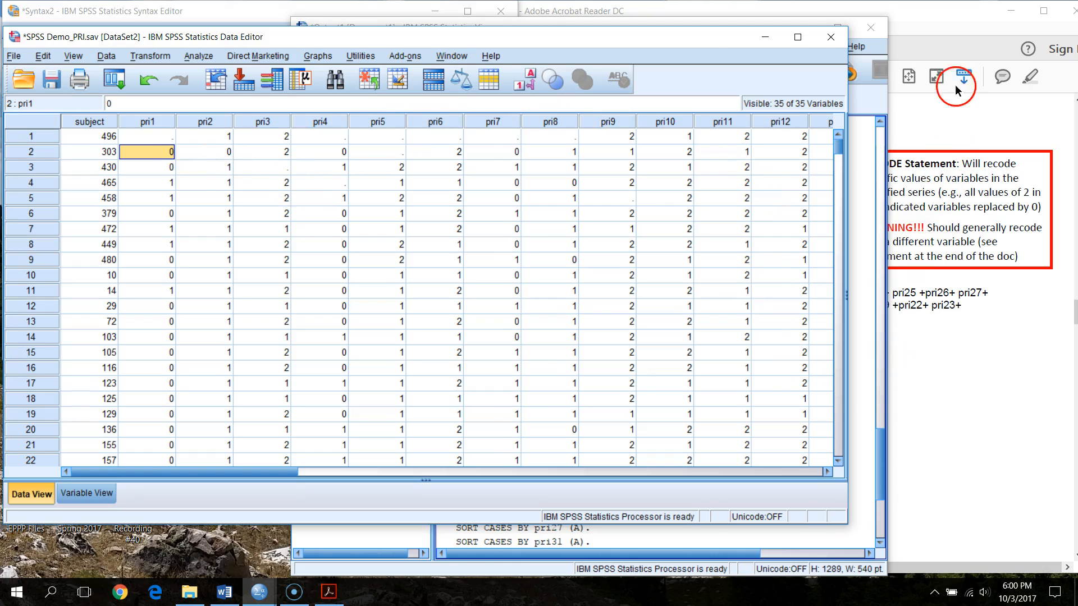
Step: Copy the second RECODE command (1=0) (2=1) with its EXECUTE from the handout and paste it below the first RECODE in the syntax
left_click(960, 32)
left_click_drag(495, 219, 557, 263)
key("ctrl+c")
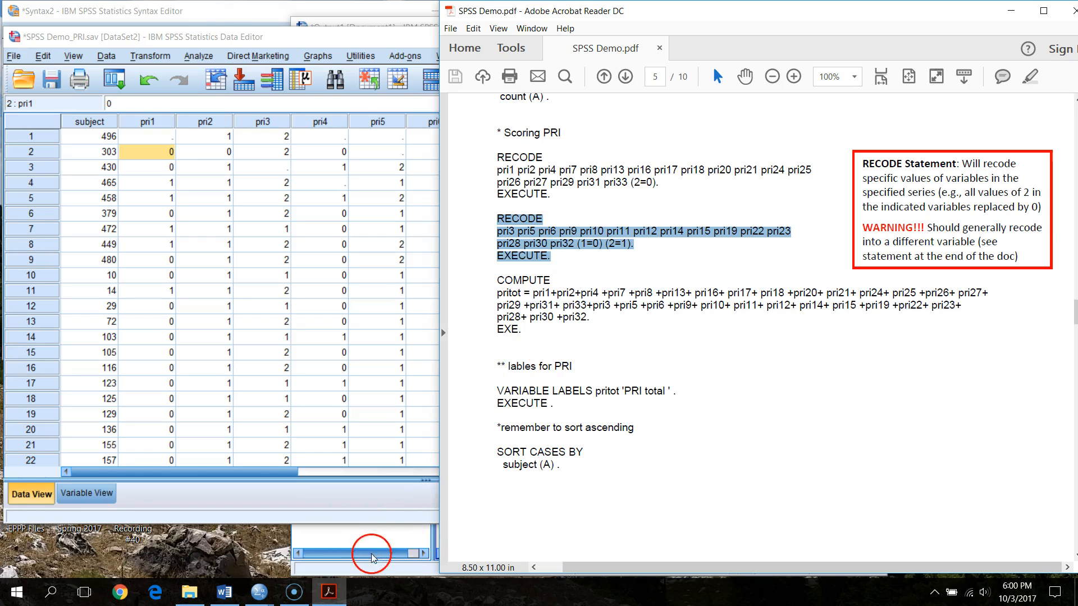
left_click(171, 10)
left_click(217, 306)
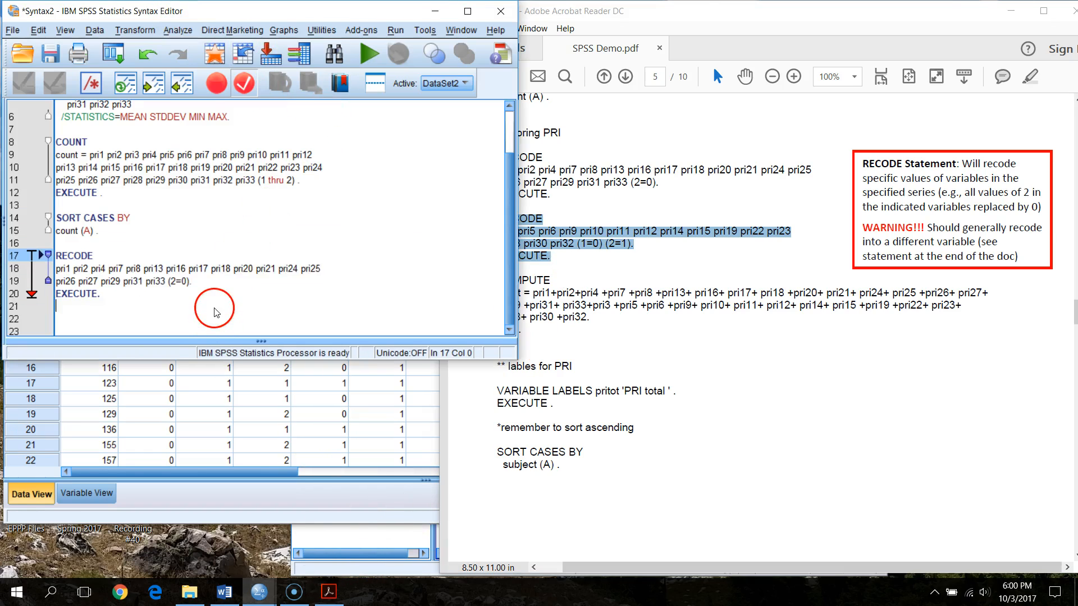
key("ctrl+v")
key("Return")
key("Return")
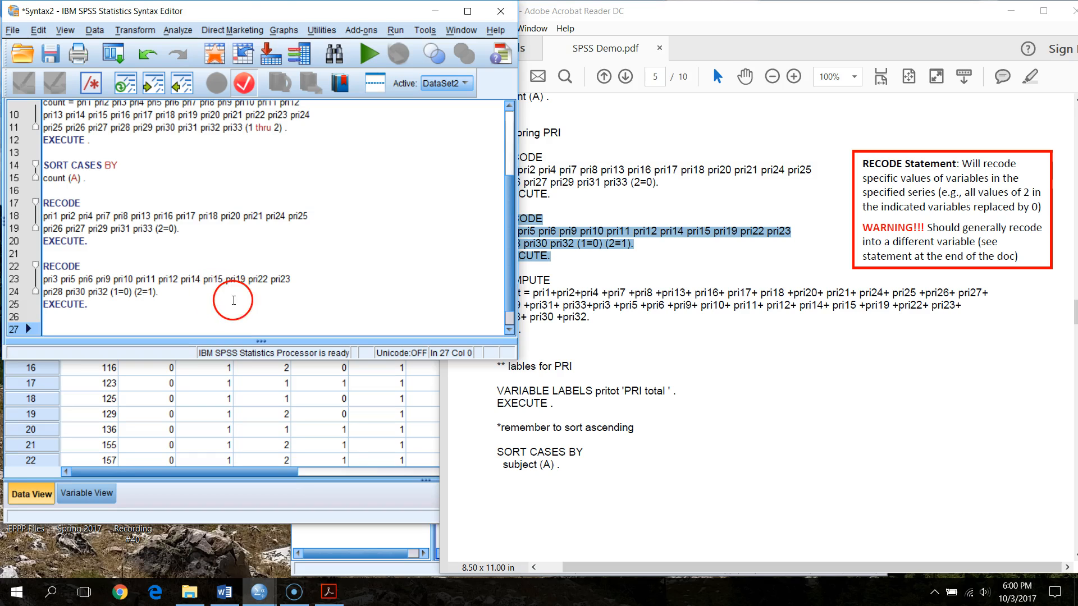
Step: Review the second RECODE's item list and value changes, and compare them with the unrecoded pri3 column in the data
left_click_drag(272, 13, 553, 25)
left_click(334, 289)
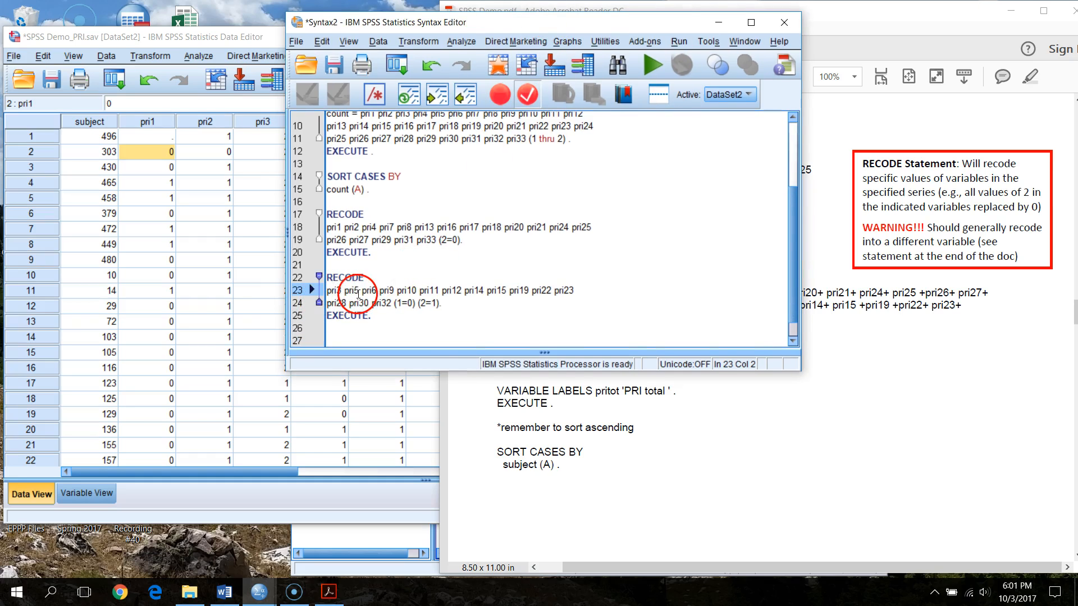
left_click(372, 291)
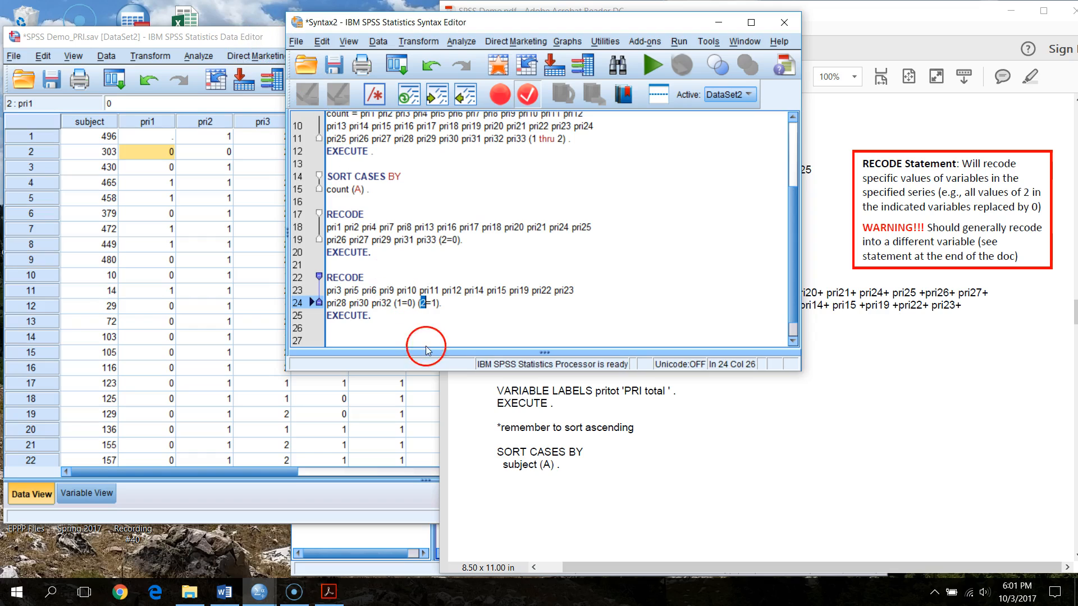
left_click(267, 39)
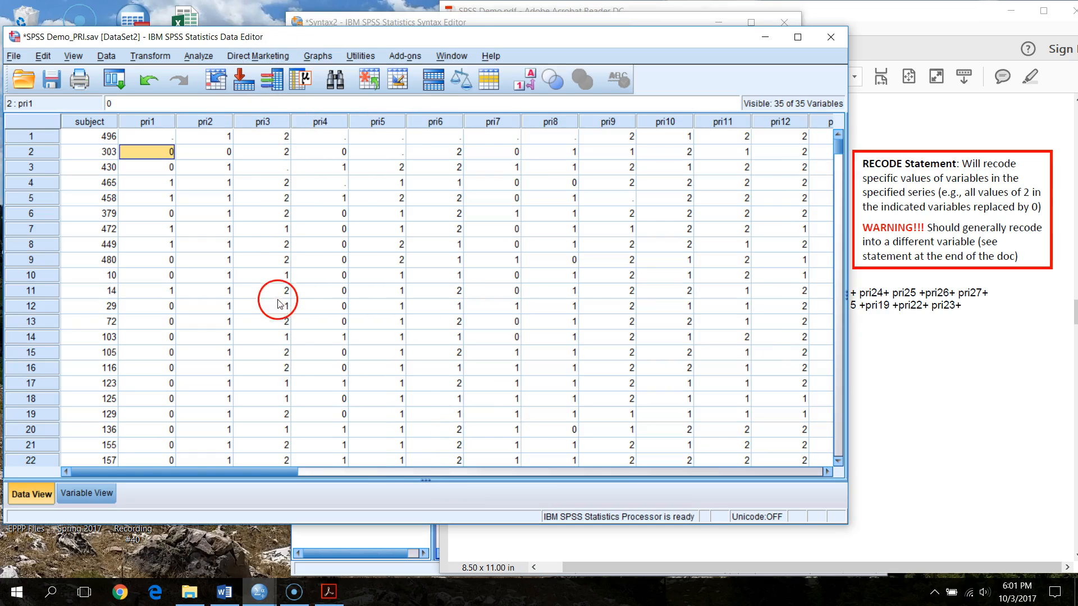
left_click(281, 353)
left_click(275, 124)
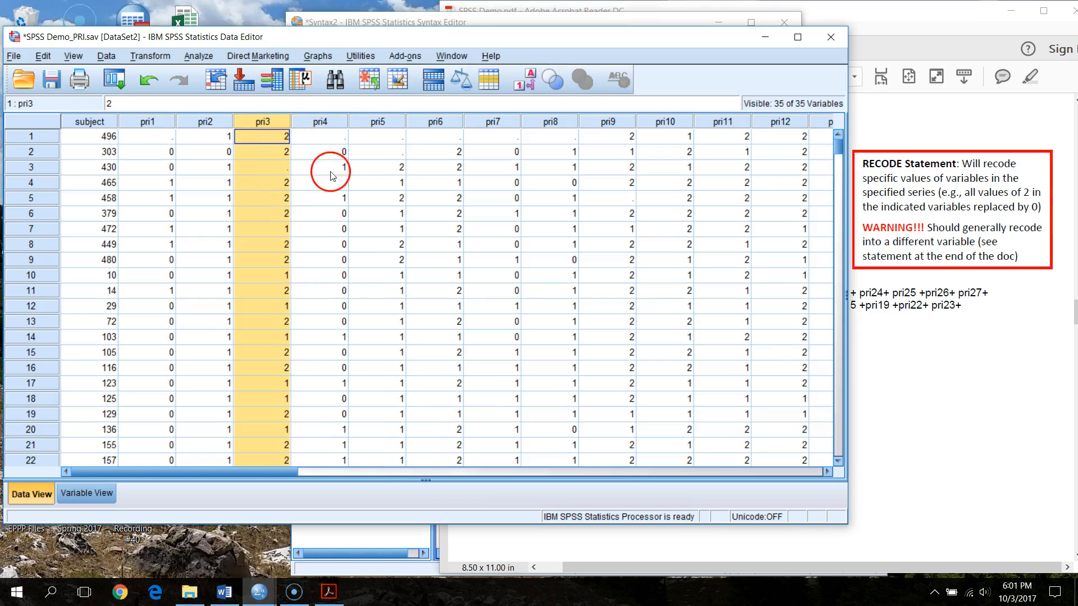
Step: Run only the second RECODE command (1=0) (2=1) with its EXECUTE and check the pri3 column in the data
left_click(456, 16)
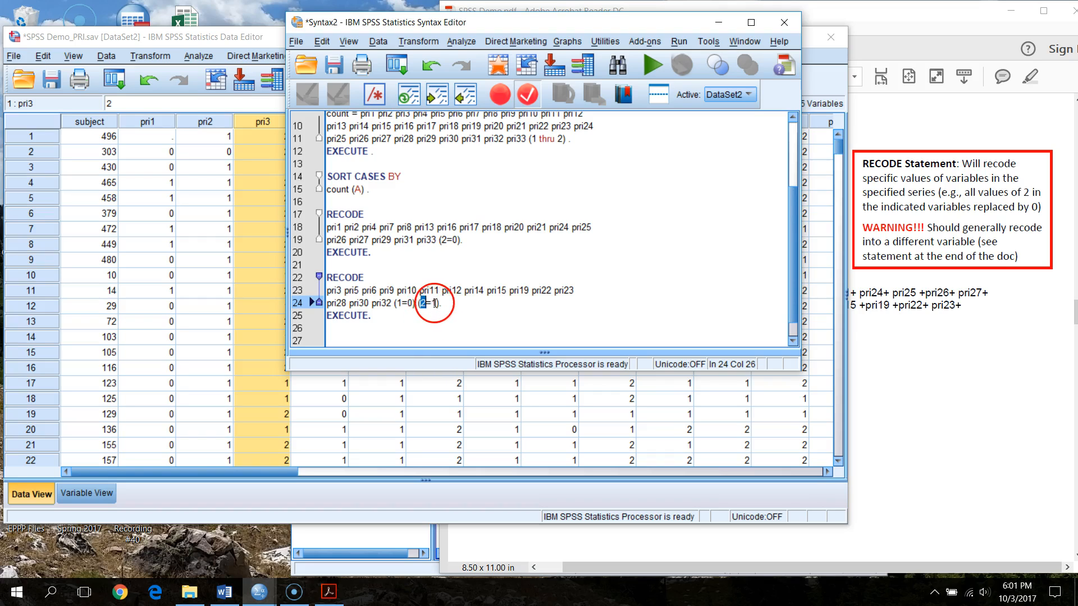
left_click_drag(409, 326, 289, 273)
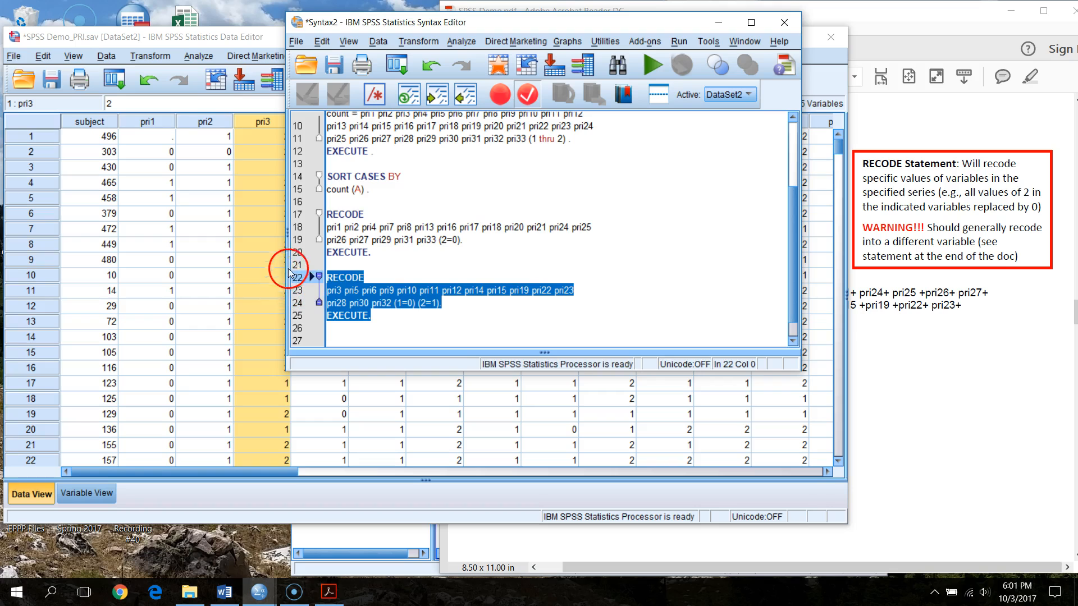
left_click(652, 65)
left_click(247, 35)
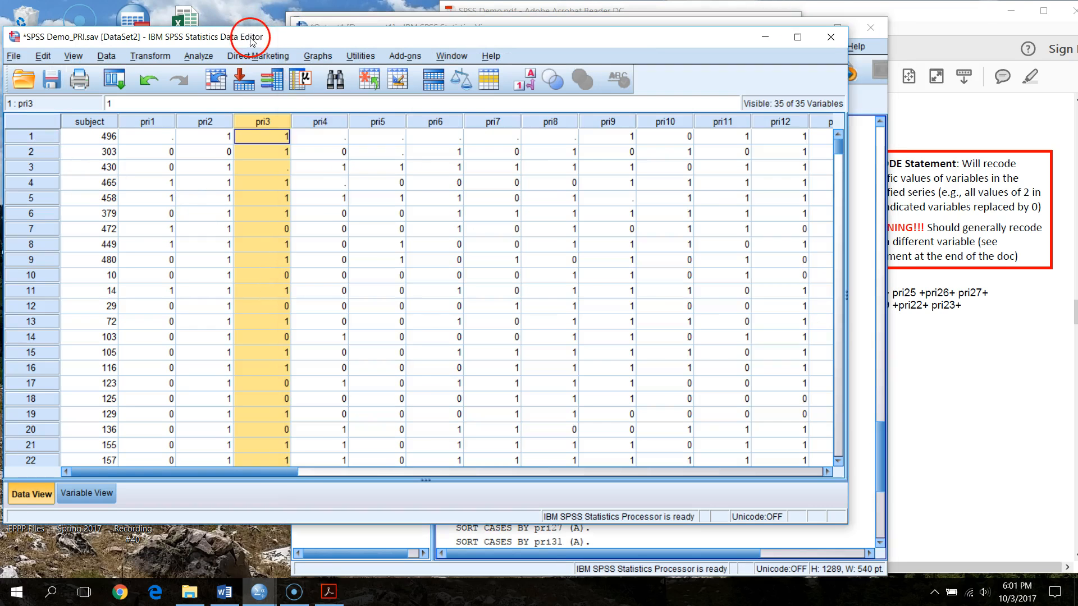
left_click_drag(254, 472, 212, 488)
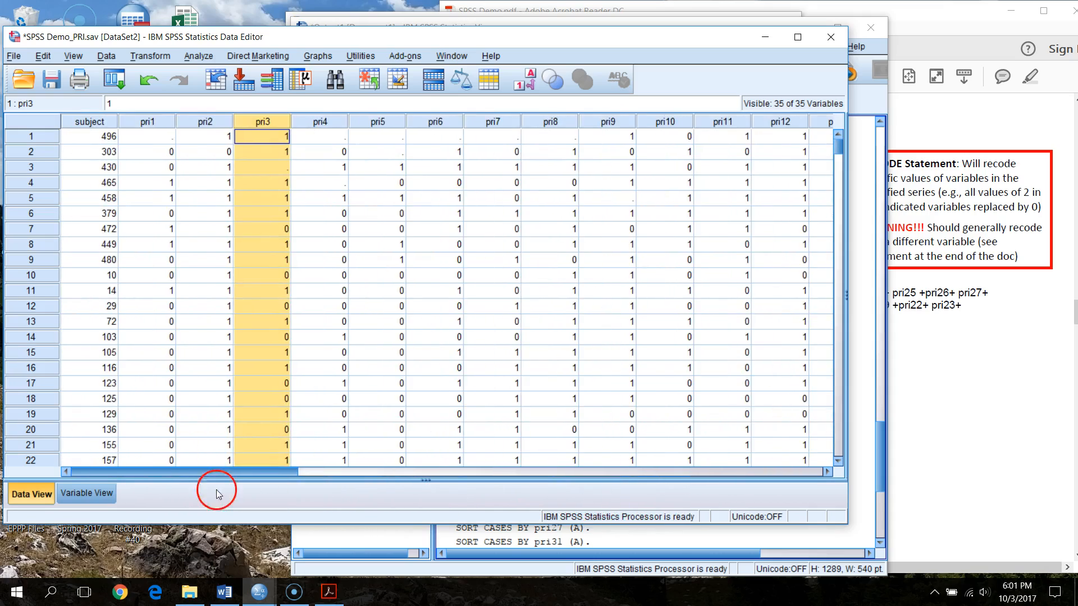
Step: Copy the pritot COMPUTE command from the handout and paste it below the second RECODE in the syntax, ending with EXECUTE
left_click(880, 108)
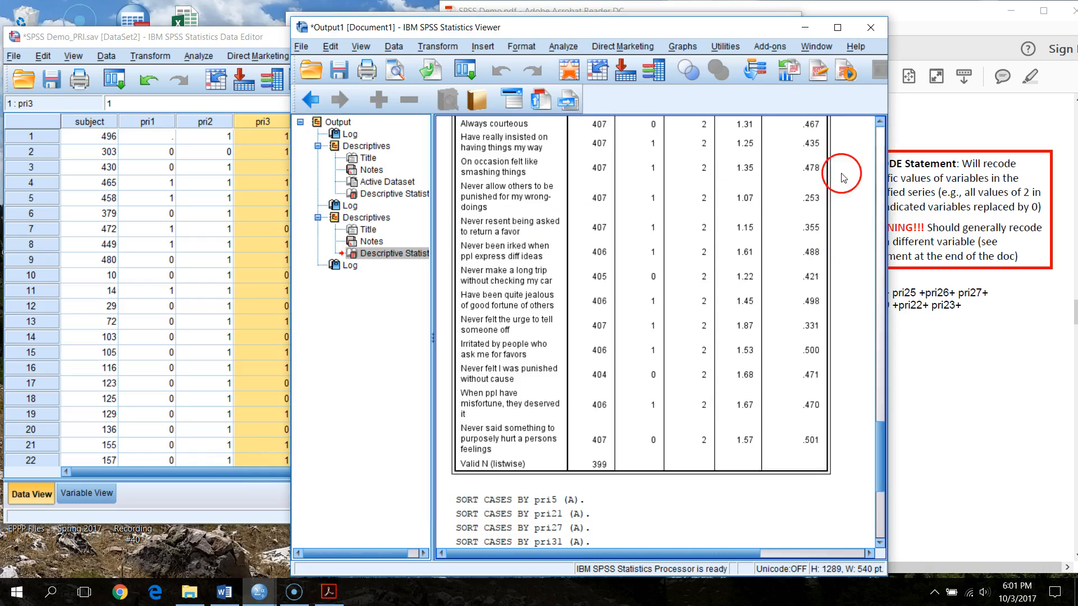
left_click(805, 28)
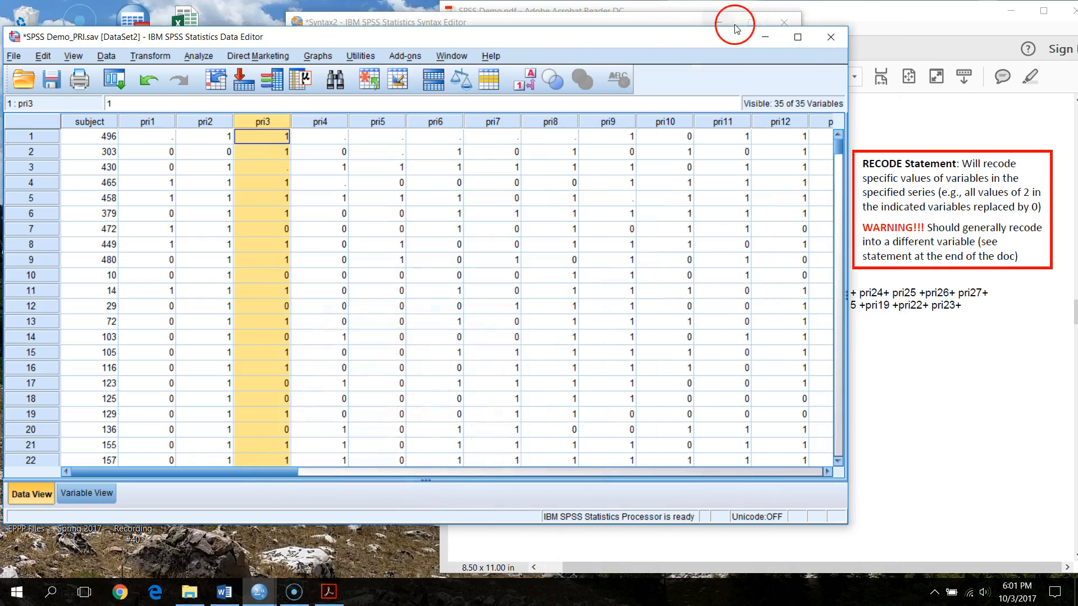
left_click(667, 19)
left_click(877, 279)
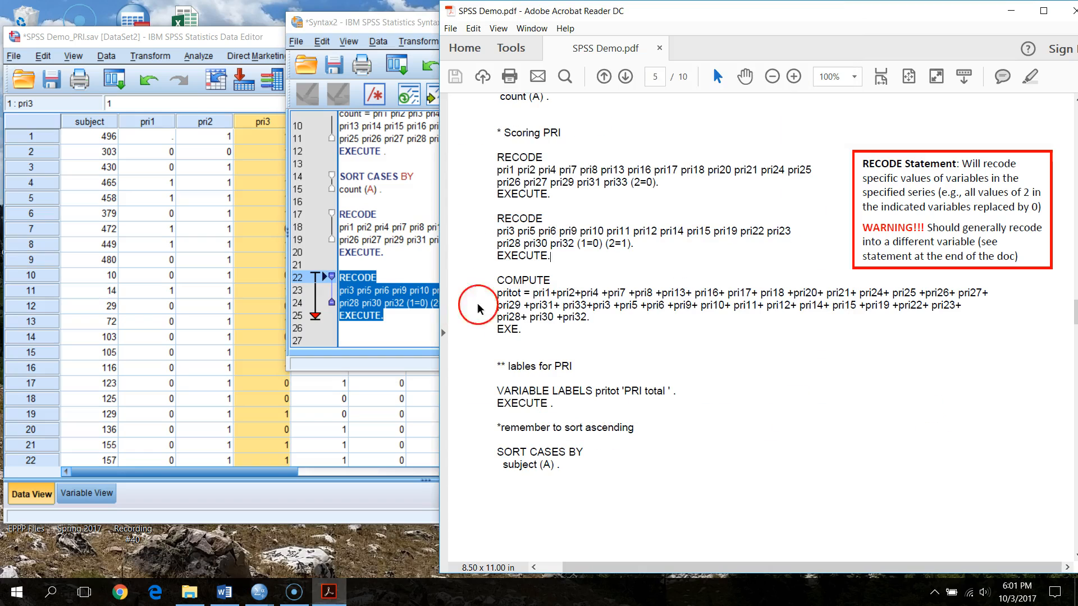
left_click_drag(496, 280, 524, 331)
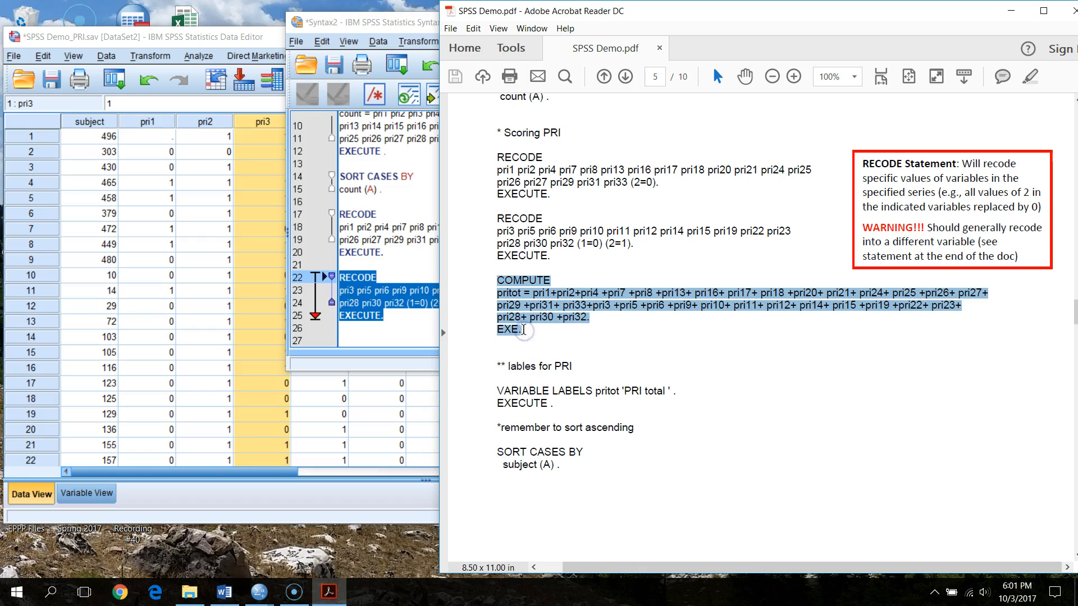
left_click(349, 22)
left_click(449, 335)
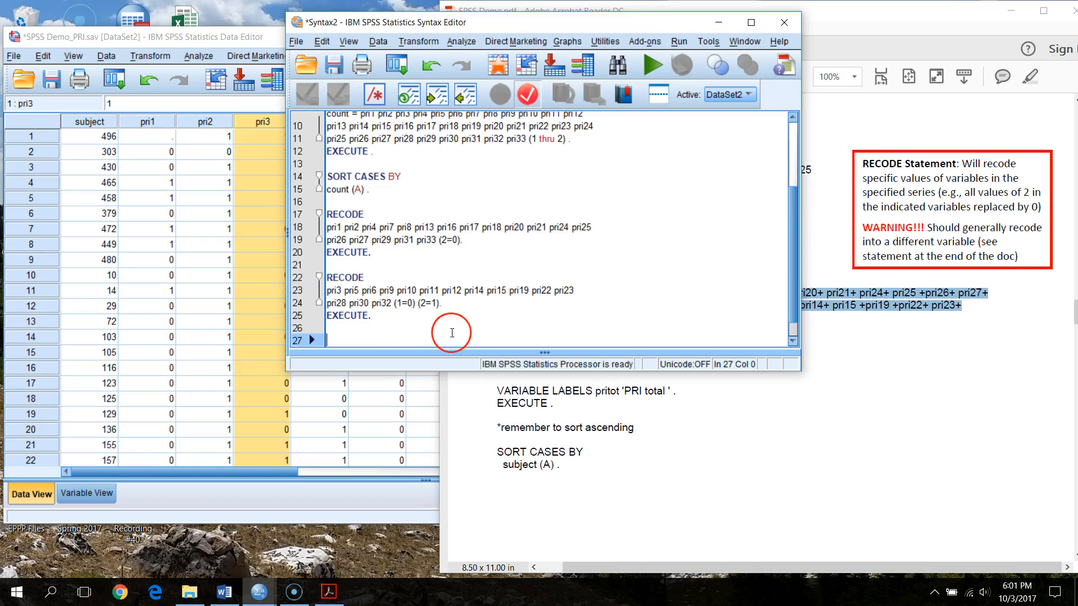
key("ctrl+v")
key("Return")
key("Return")
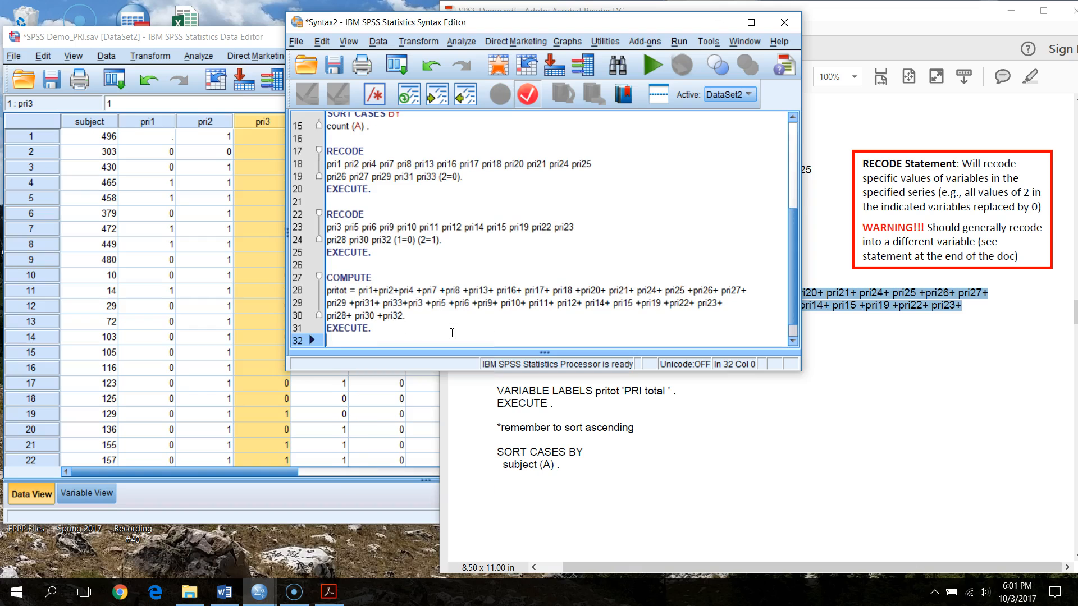
Step: Copy the PRI label comment, VARIABLE LABELS command with EXECUTE, and sort reminder from the handout and paste them below the COMPUTE command
left_click(840, 17)
scroll(593, 337, "down", 1)
scroll(594, 340, "down", 1)
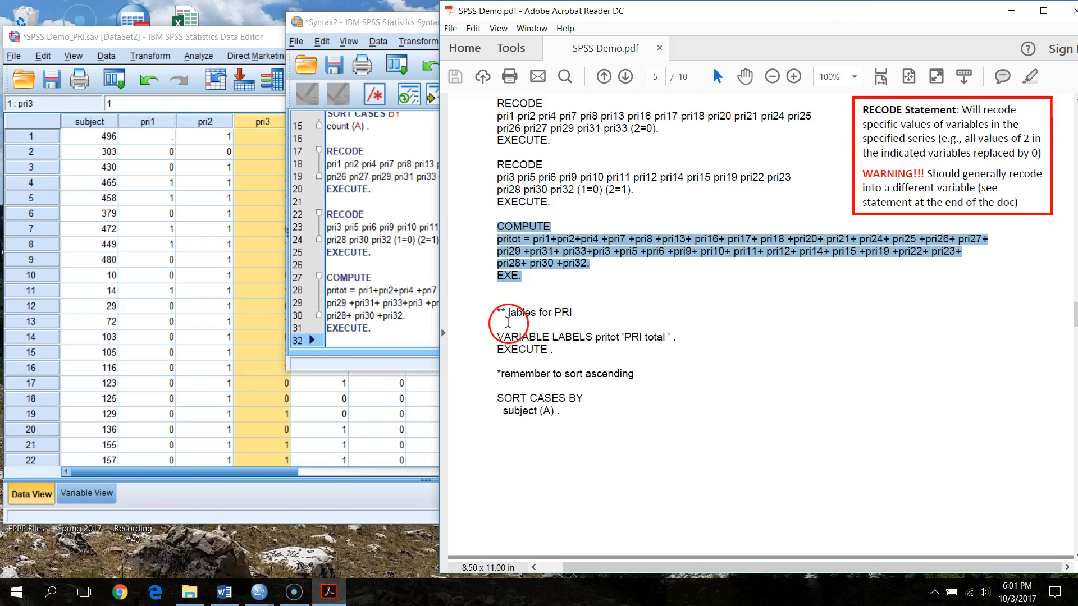
left_click_drag(494, 312, 649, 384)
key("ctrl+c")
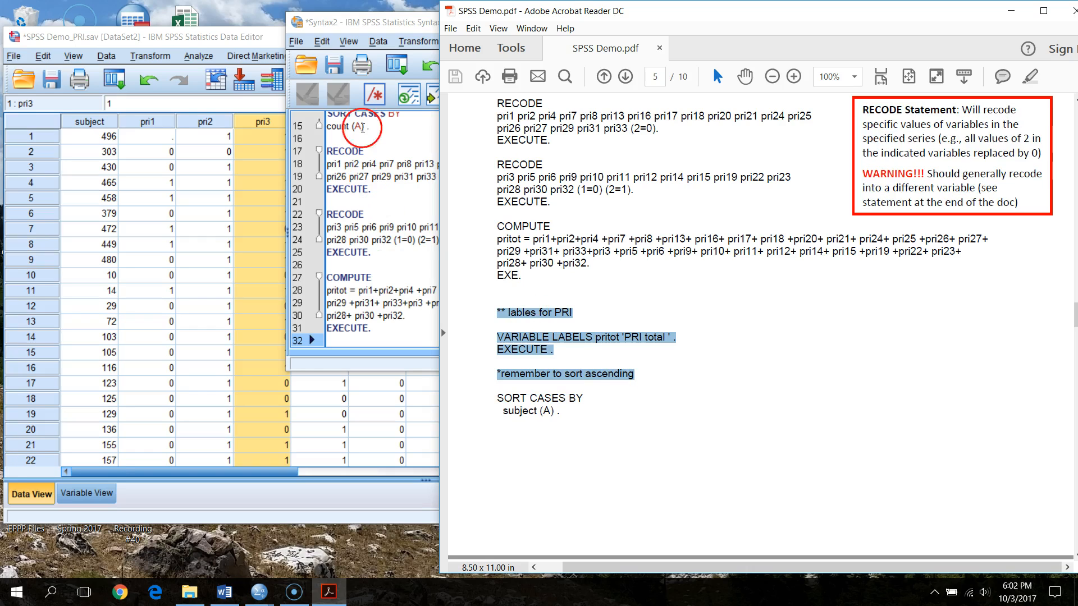
left_click(408, 24)
key("Return")
key("ctrl+v")
Step: Copy SORT CASES BY subject (A) from the handout and paste it at the end of the syntax, below the sort reminder
left_click(541, 406)
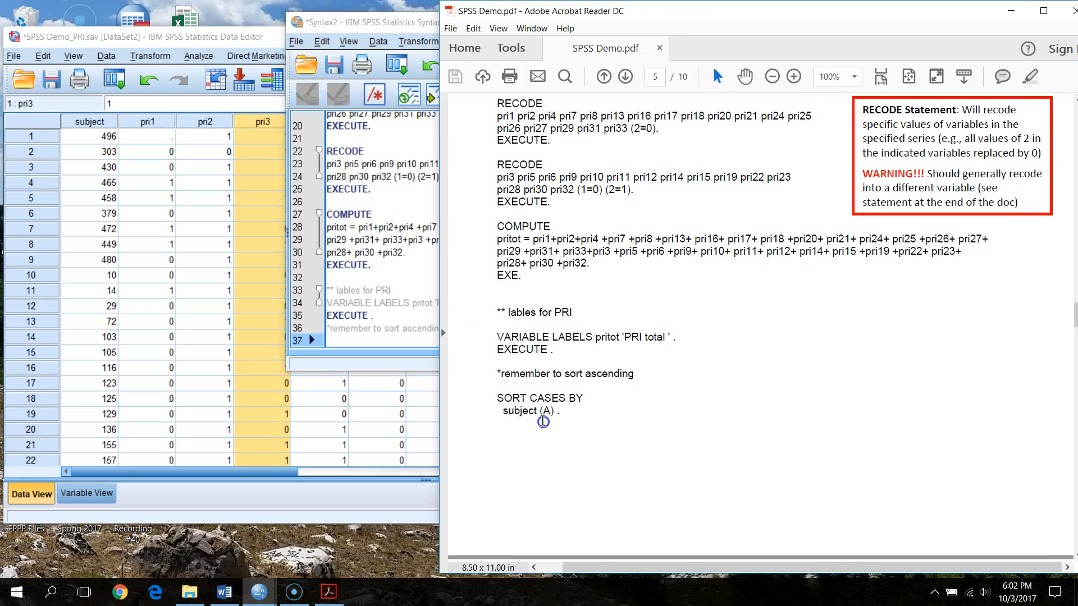
left_click_drag(489, 398, 561, 417)
key("ctrl+c")
left_click(327, 44)
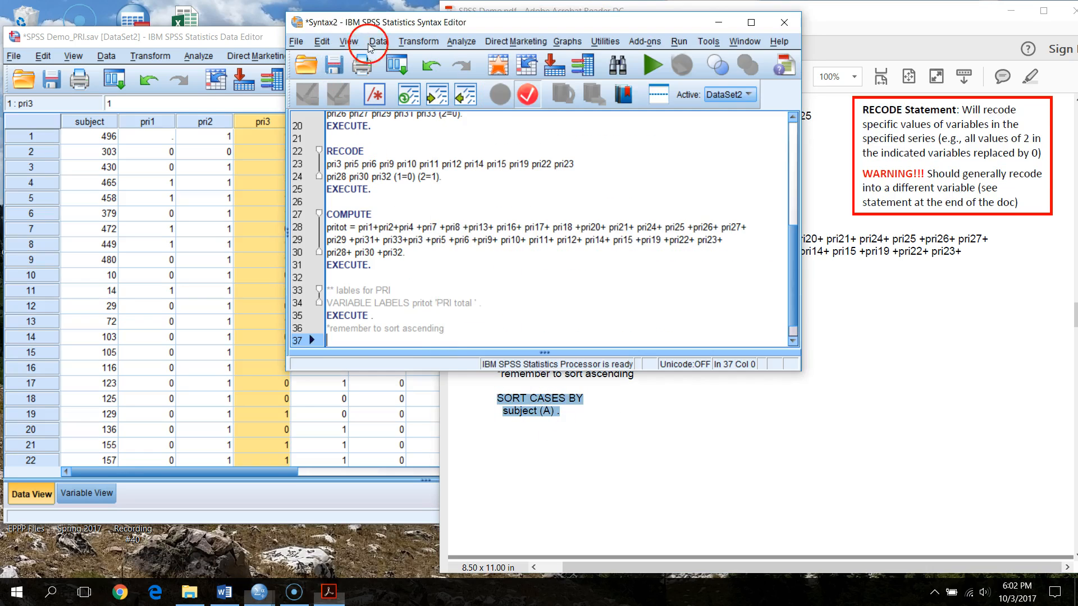
left_click(470, 329)
scroll(471, 330, "down", 1)
key("Return")
key("Return")
key("ctrl+v")
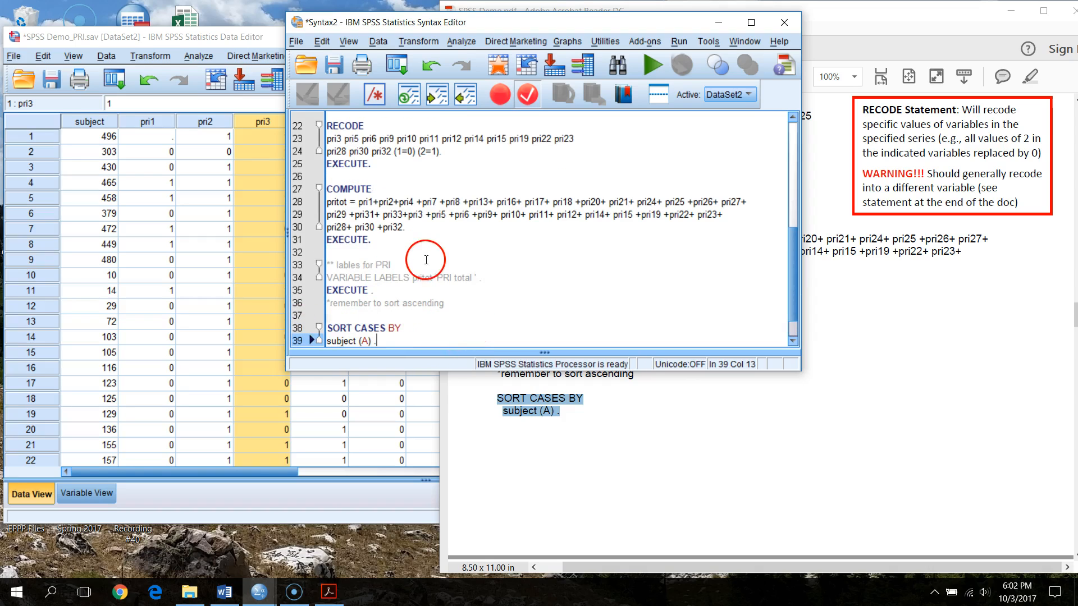
Step: Insert blank lines after the "** lables for PRI" comment and before the "*remember to sort ascending" comment
left_click(427, 250)
left_click(432, 266)
key("Return")
left_click(392, 305)
key("Return")
Step: Run only the COMPUTE command for pritot together with its EXECUTE
scroll(391, 297, "up", 2)
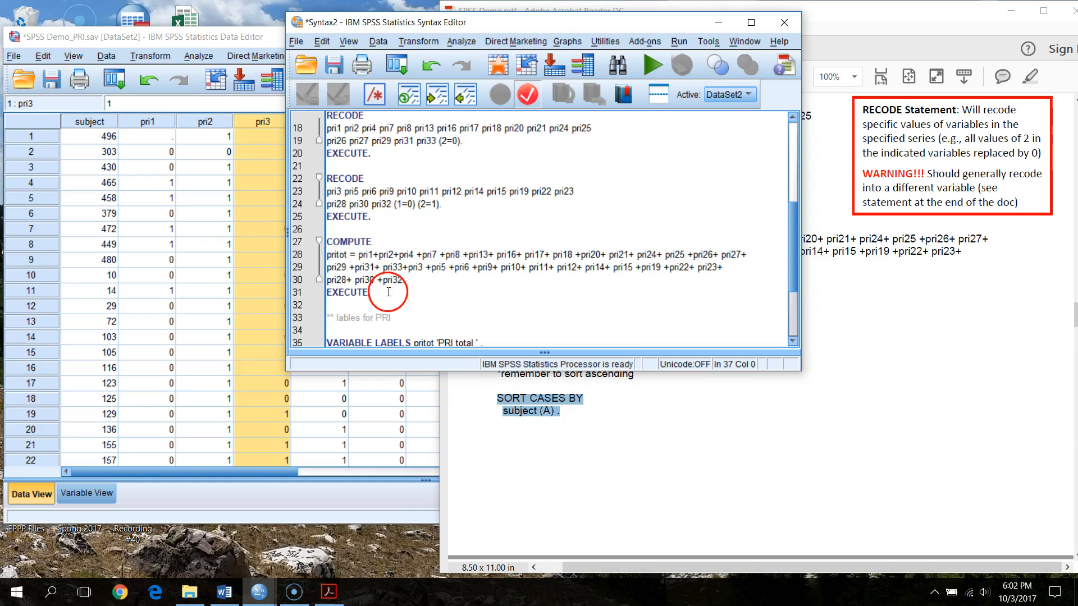
left_click_drag(338, 226, 488, 294)
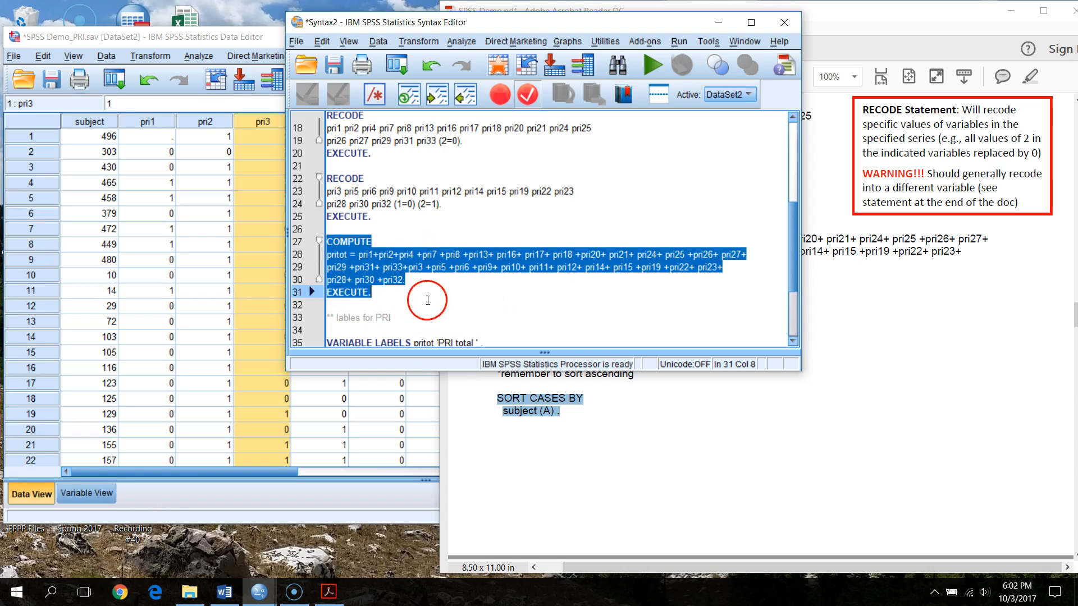
left_click(651, 65)
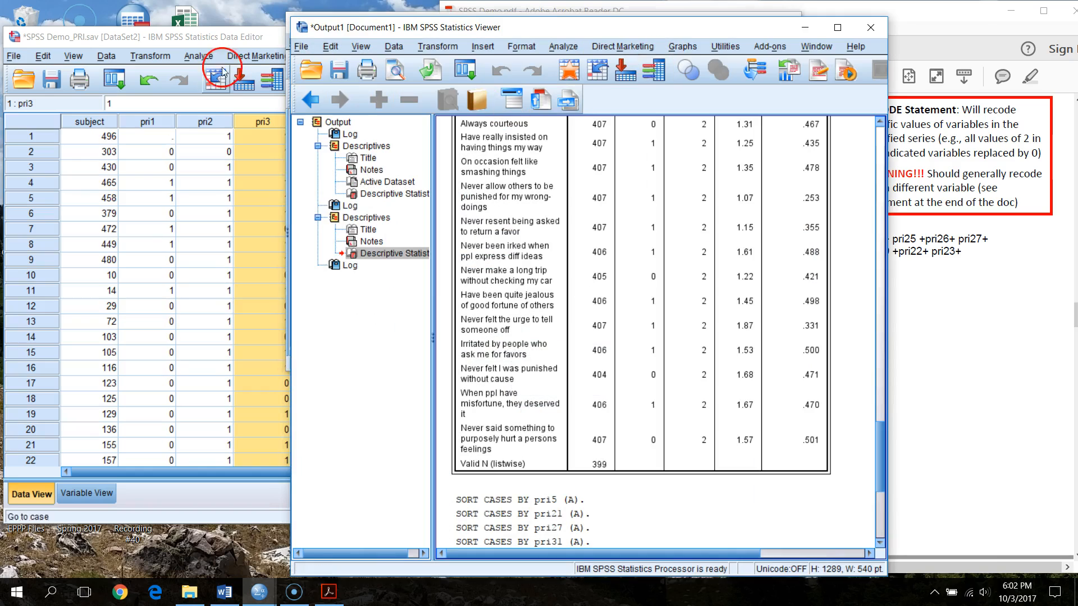
Step: Check the new pritot column in the PRI data against the count values of the cases with missing items
left_click(259, 43)
left_click(319, 138)
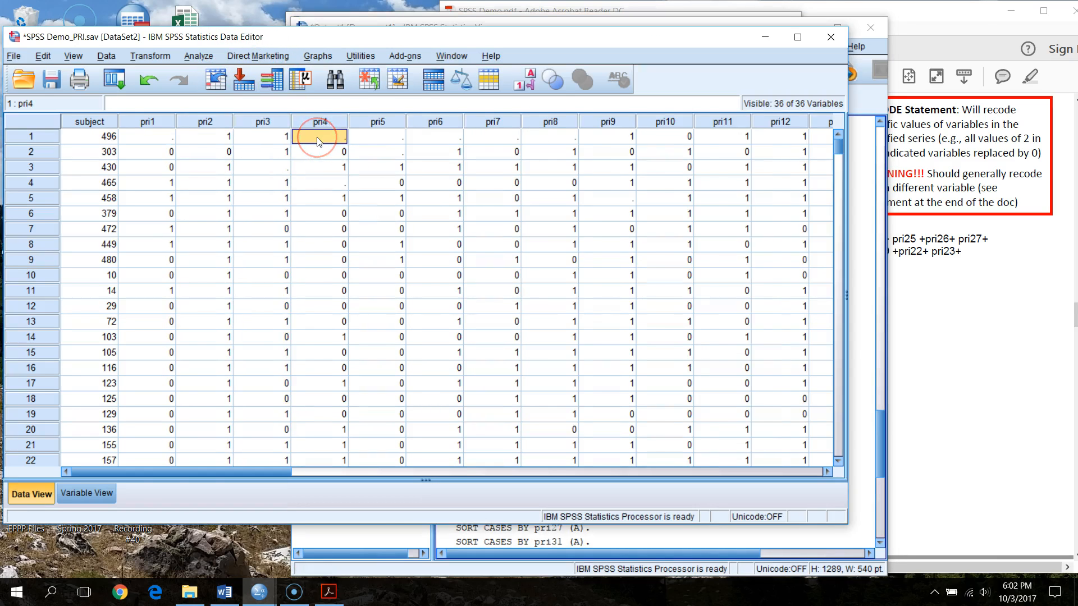
key("ctrl+Right")
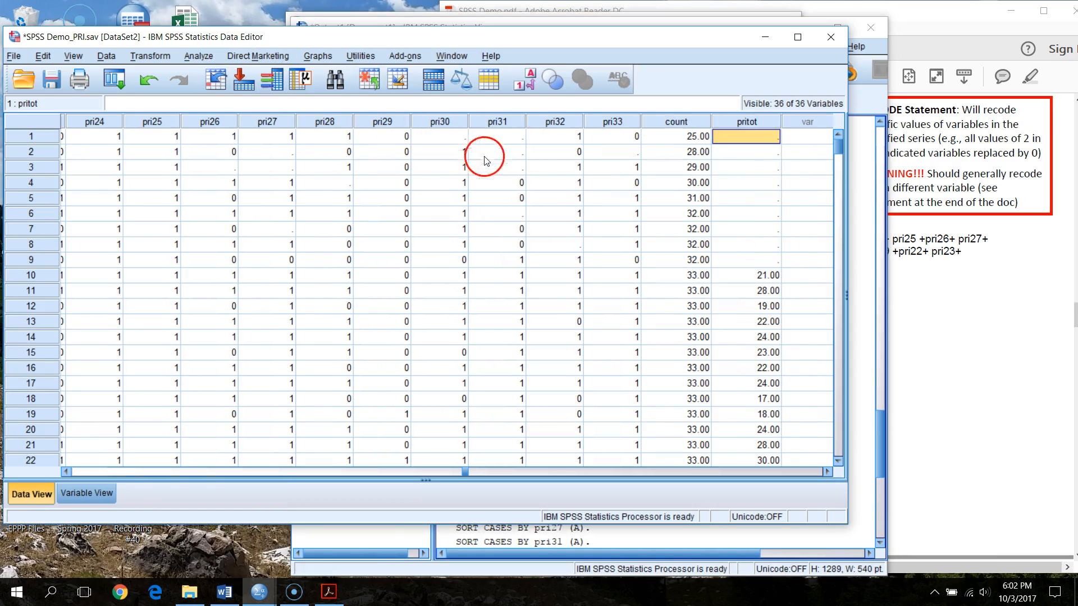
left_click_drag(696, 136, 693, 261)
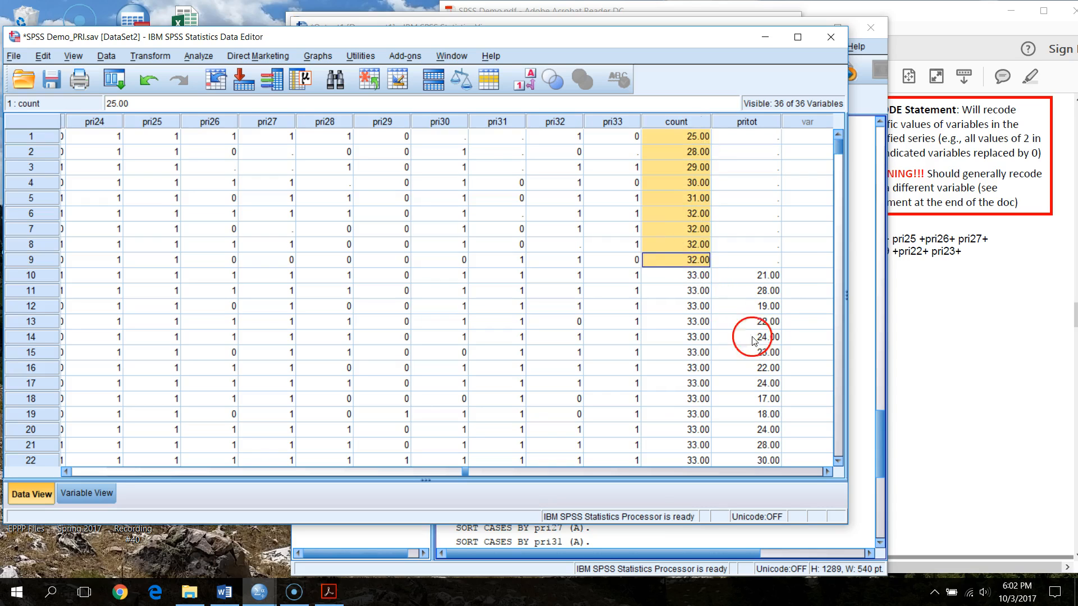
Step: Run the VARIABLE LABELS command for pritot ('PRI total') with its EXECUTE and the SORT CASES BY subject (A) command
left_click(868, 112)
left_click_drag(659, 20, 651, 47)
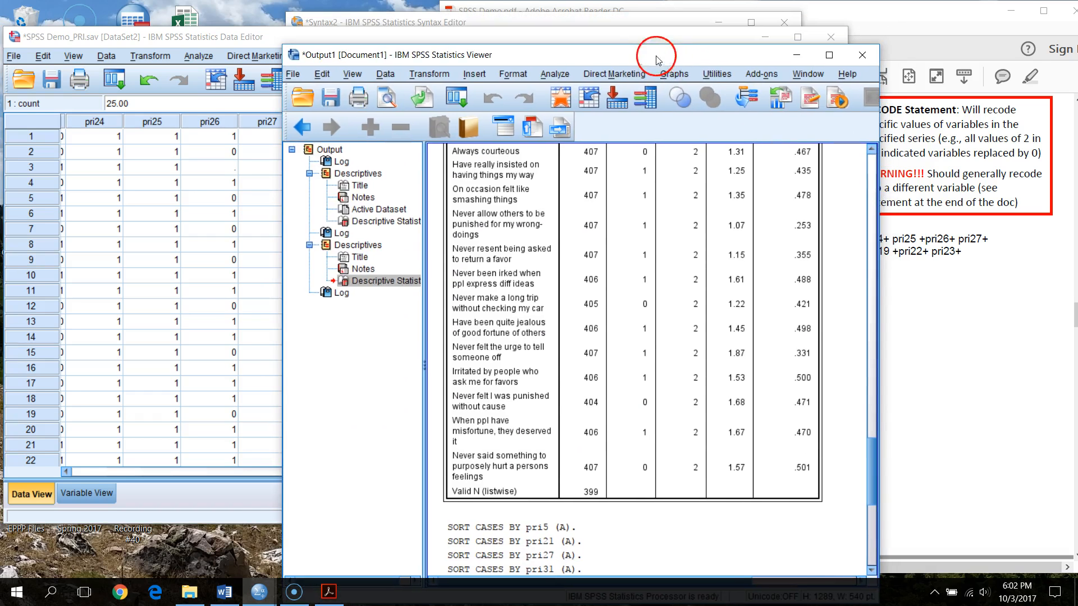
left_click(630, 21)
left_click_drag(578, 23, 400, 16)
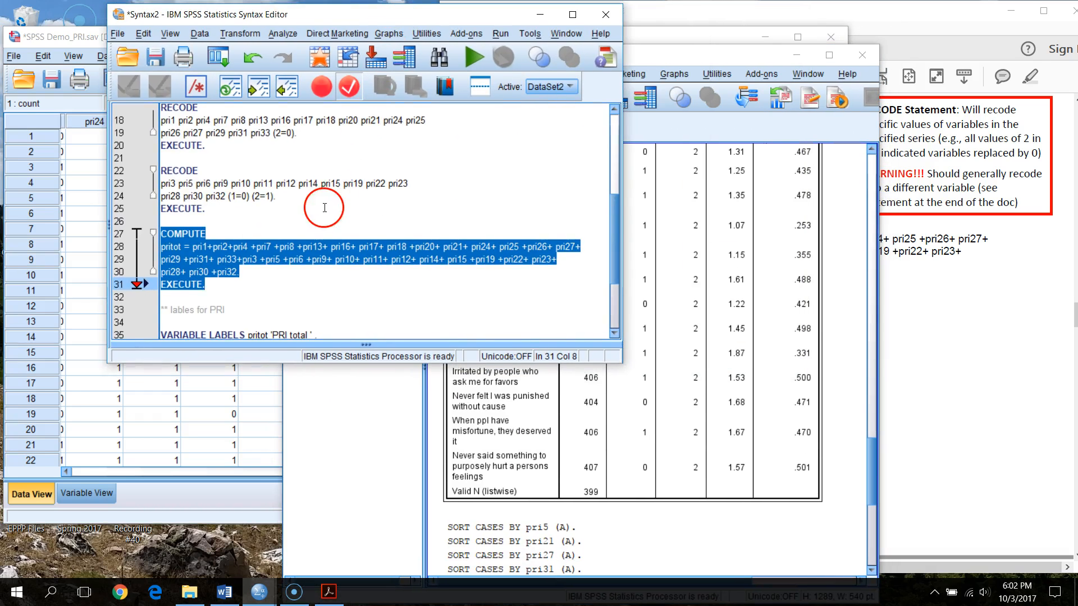
scroll(322, 221, "down", 3)
mouse_move(177, 220)
left_mouse_down()
mouse_move(352, 262)
mouse_move(368, 307)
left_mouse_up()
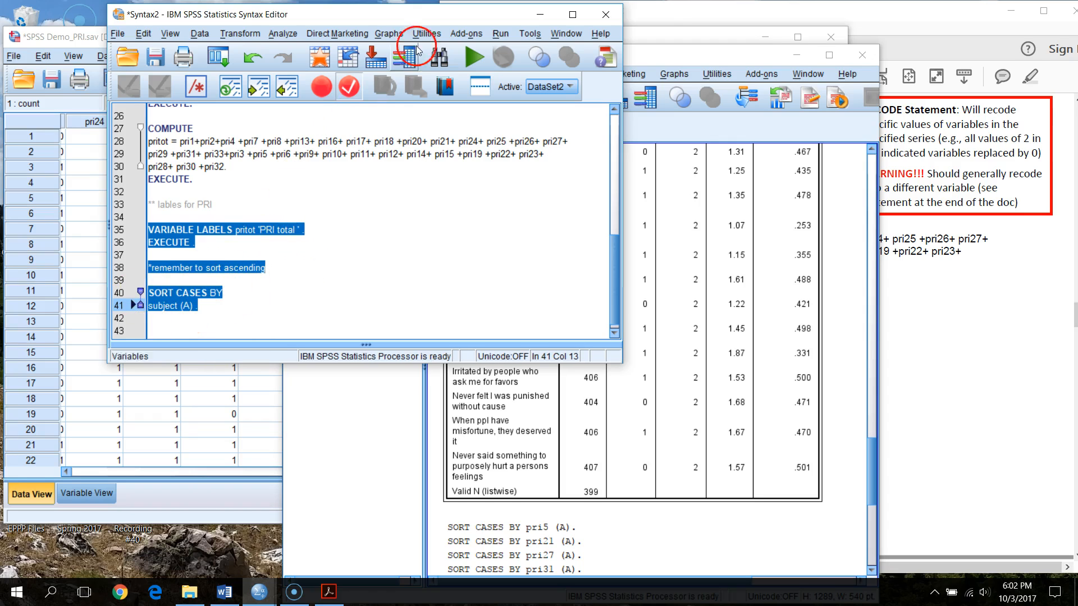
left_click(474, 57)
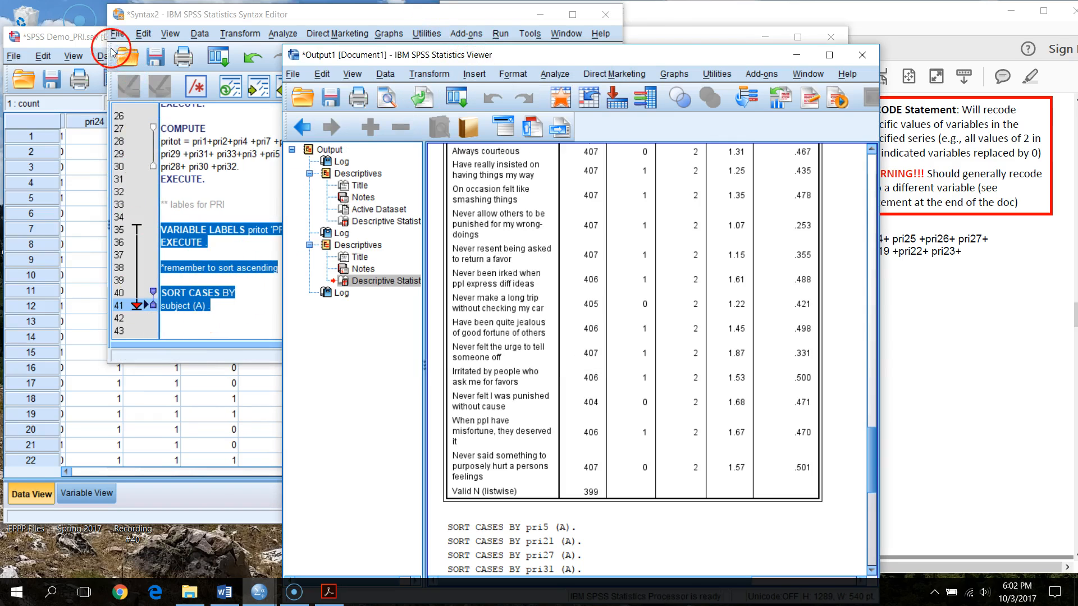
Step: Check in the PRI data that the cases are sorted ascending by subject, starting from the first case and variable
left_click(104, 38)
left_click(471, 142)
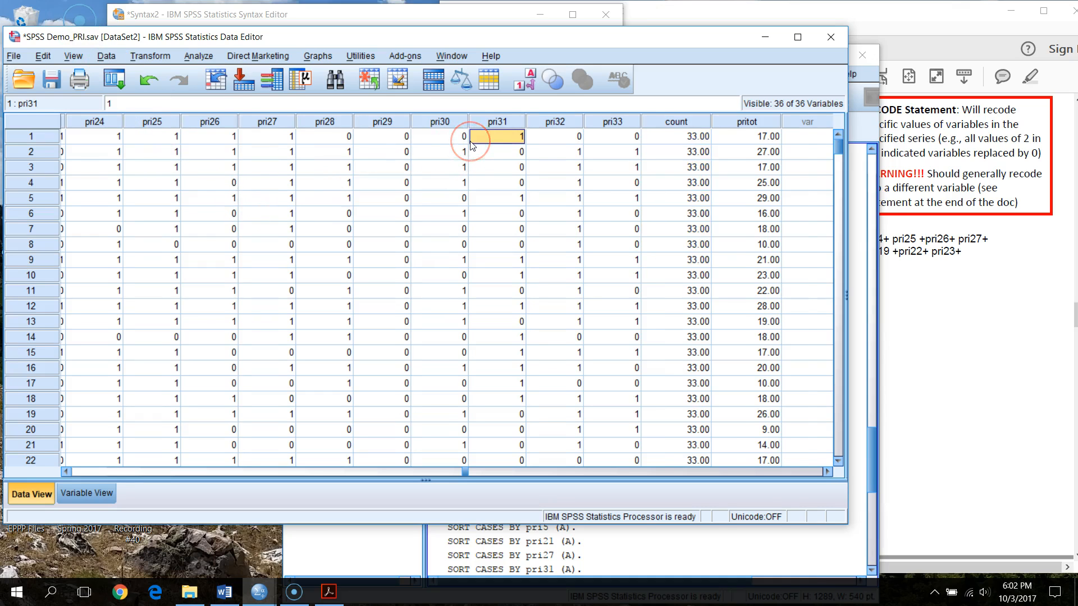
key("ctrl+Home")
scroll(205, 314, "down", 7)
scroll(225, 337, "up", 7)
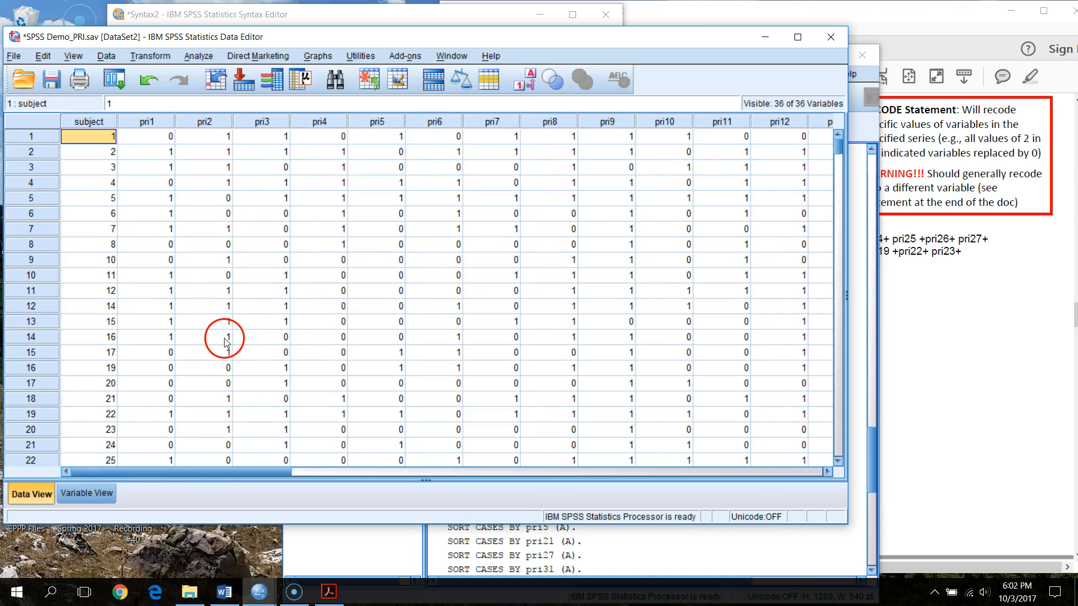
Step: Close the SPSS Demo_PRI.sav dataset and the Output1 viewer without saving either one
left_click(831, 37)
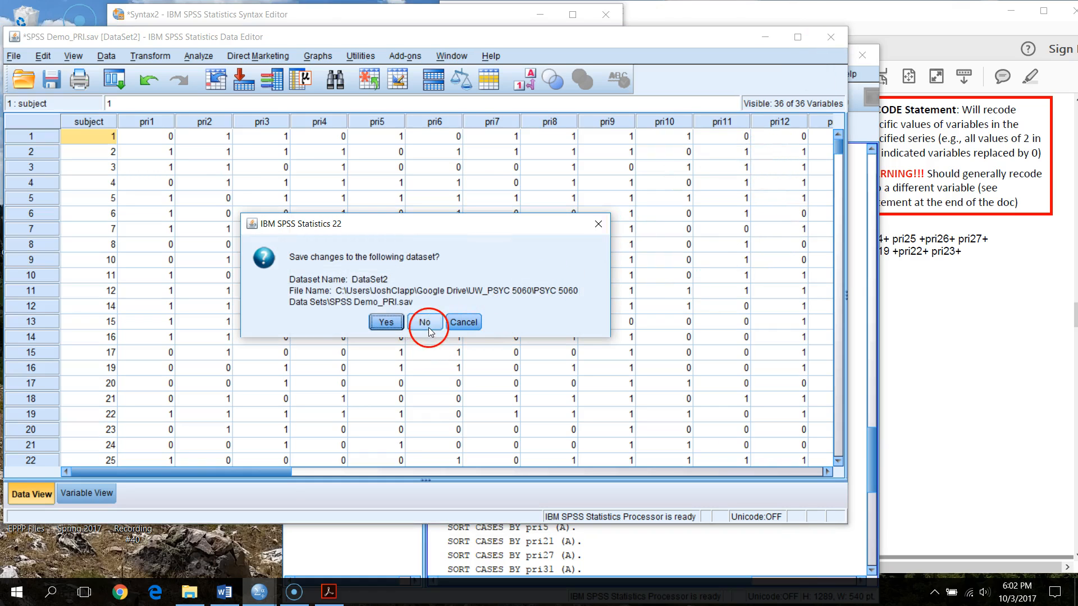
left_click(423, 320)
left_click_drag(708, 92, 551, 60)
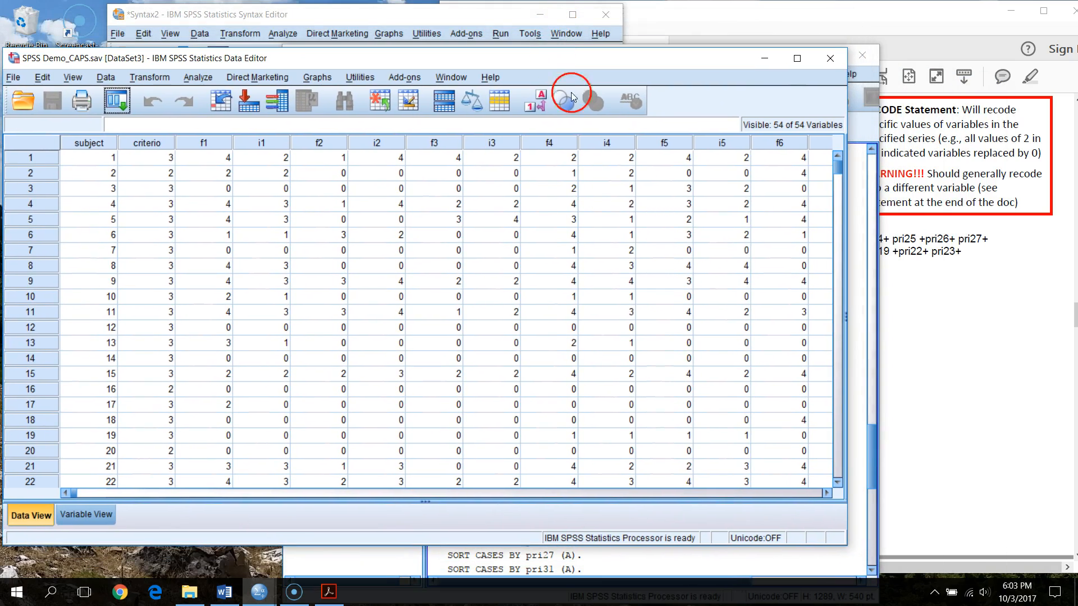
left_click(856, 143)
left_click(871, 60)
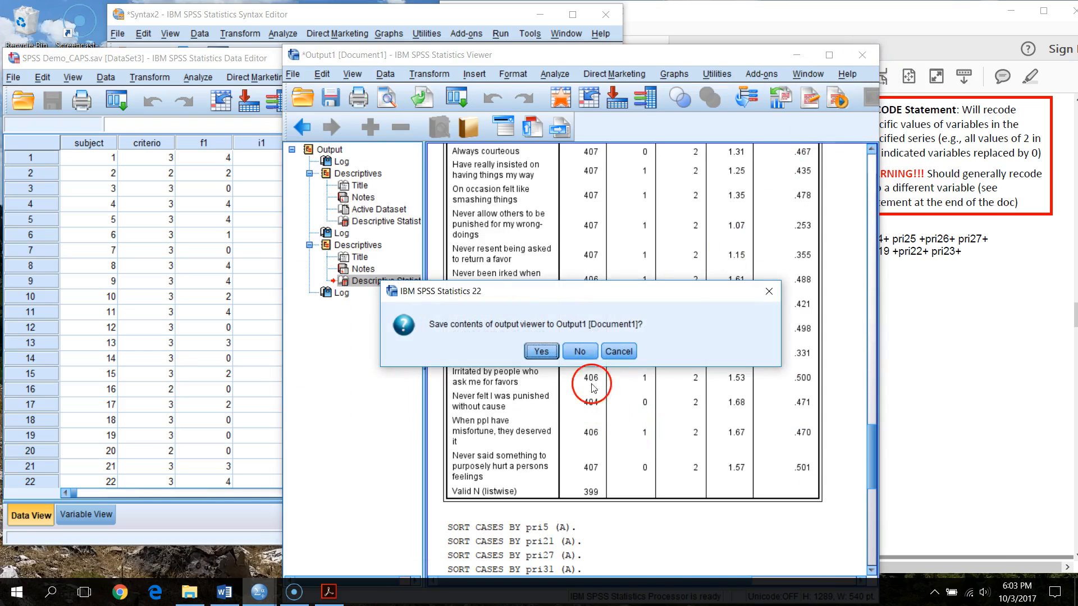
left_click(577, 352)
Step: Read the SPSS Demo_CAPS.sav section of the SPSS Demo.pdf handout in Adobe Acrobat Reader
left_click(902, 477)
scroll(758, 443, "down", 10)
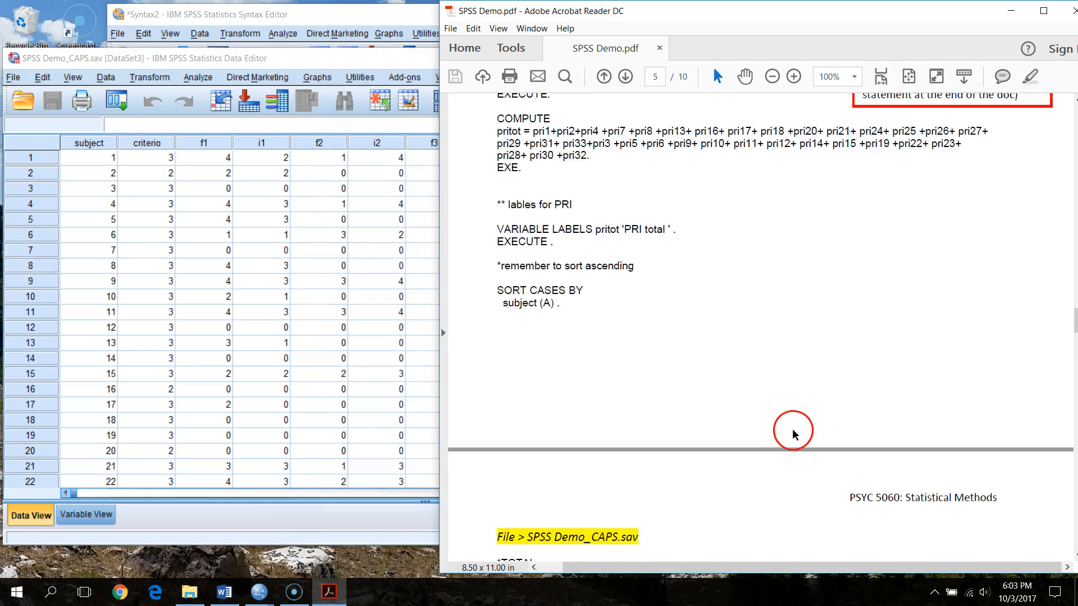
scroll(703, 463, "down", 1)
scroll(719, 455, "up", 2)
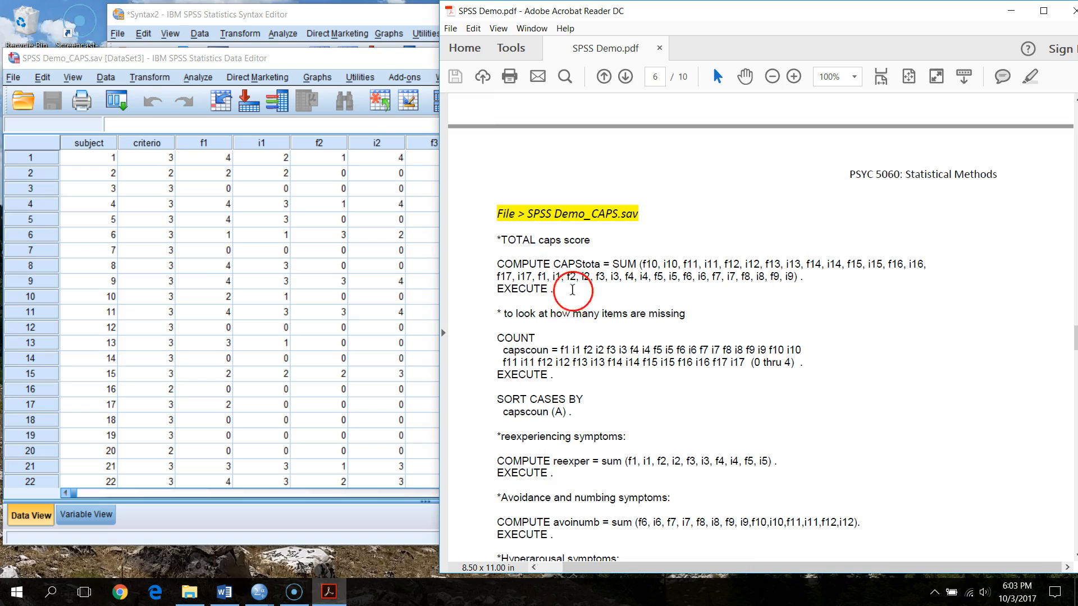
Step: Widen the Label column in the variable definitions of SPSS Demo_CAPS.sav to read the item labels, and return to the data
left_click(371, 58)
left_click(105, 508)
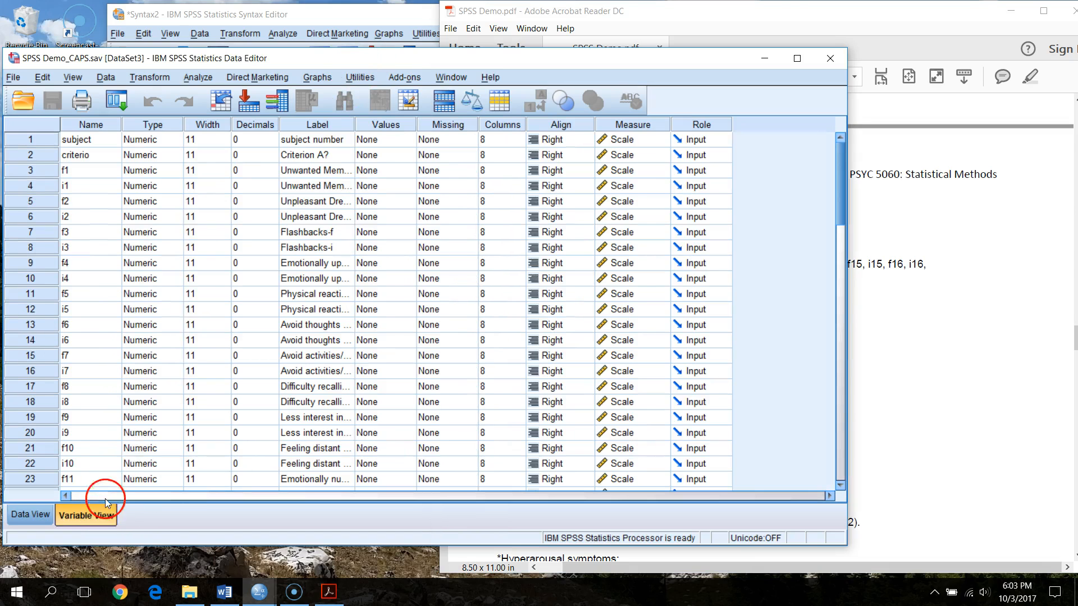
left_click_drag(356, 128, 505, 139)
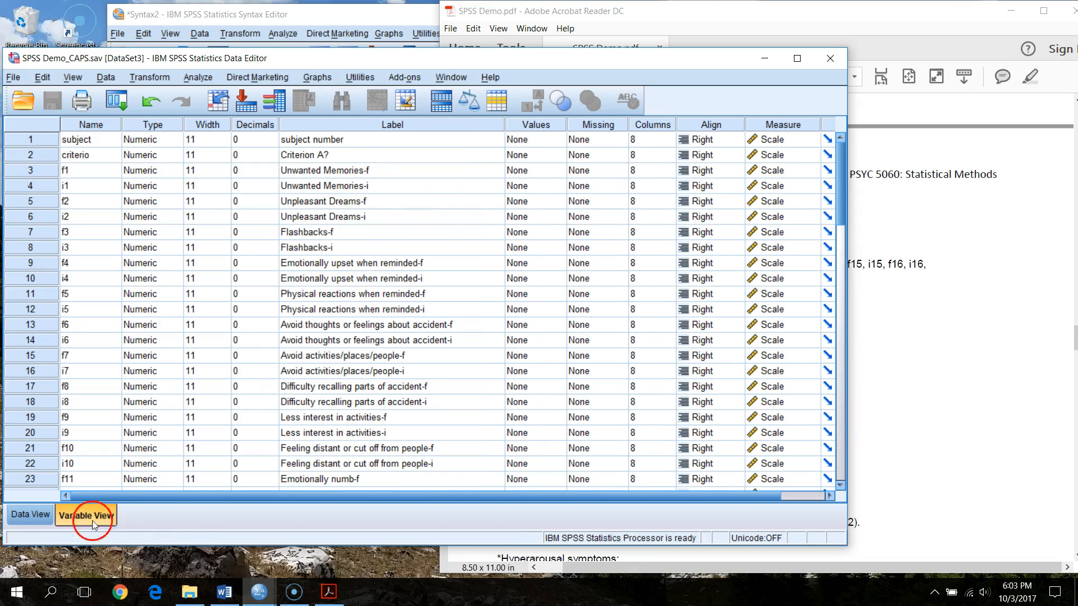
left_click(28, 515)
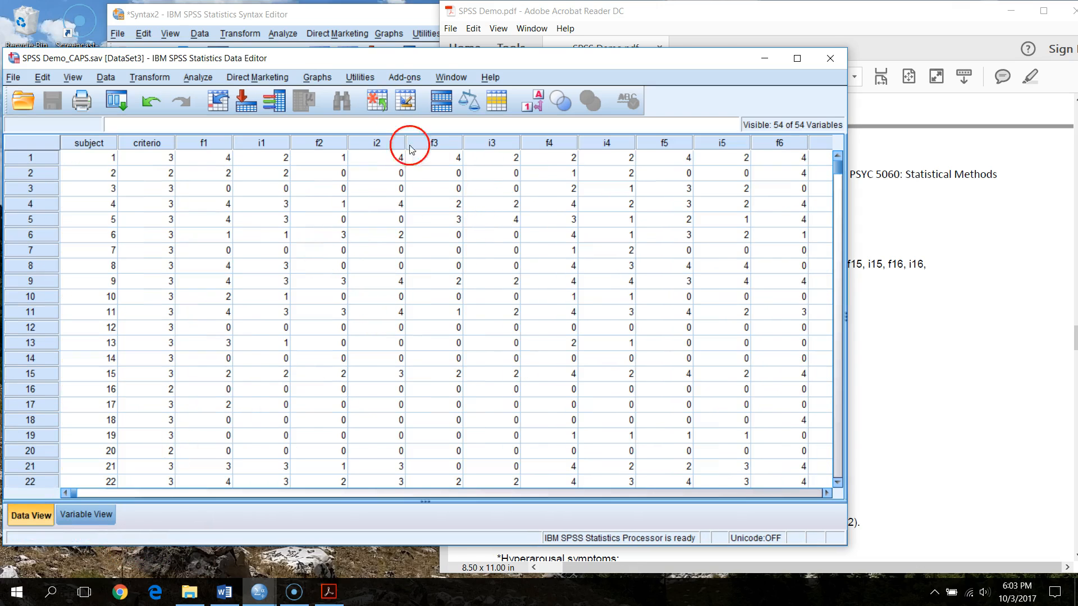
Step: Paste Descriptives syntax for the CAPS frequency and intensity items from Unwanted Memories-f through the last Strong startle reaction item
left_click(198, 77)
mouse_move(242, 111)
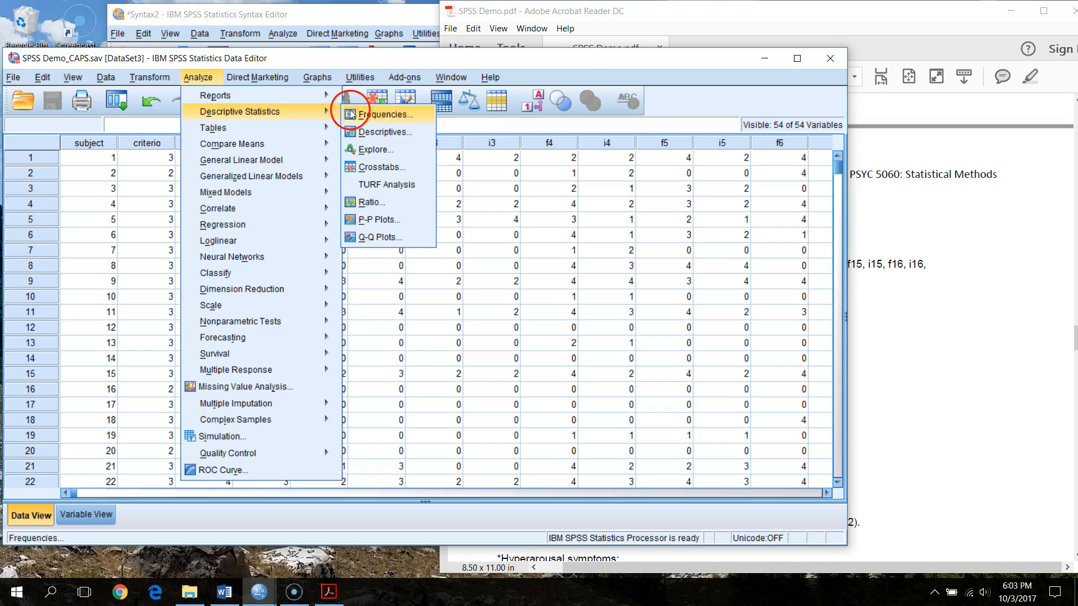
left_click(385, 132)
left_click(250, 244)
left_click(268, 259)
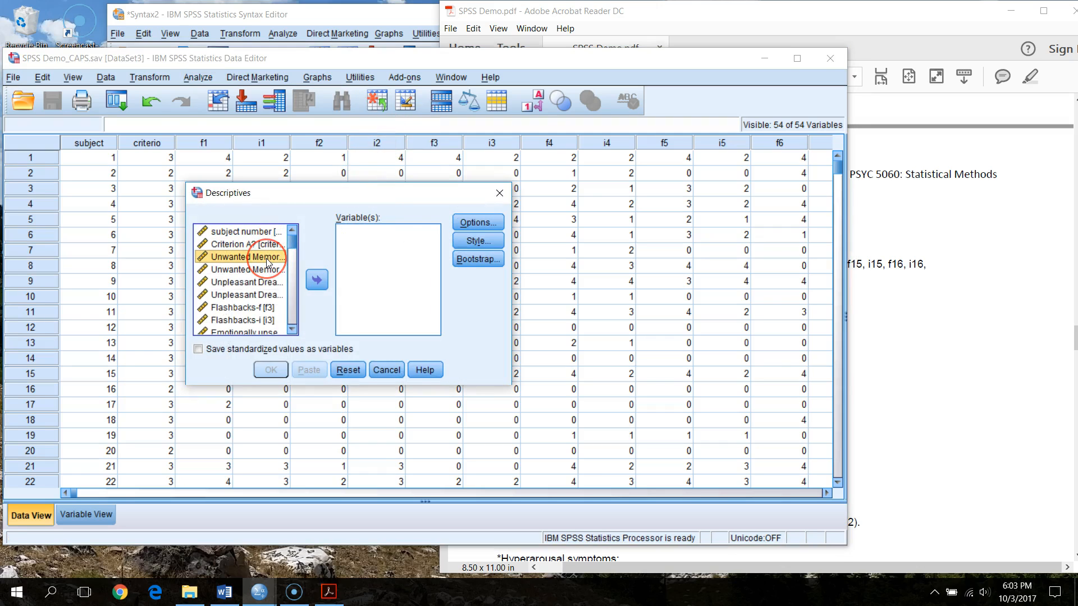
key("shift+Down")
key("shift+Down")
key("shift+Down")
key("shift+Down")
key("shift+Down")
key("shift+Down")
key("shift+Down")
key("shift+Down")
key("shift+Down")
key("shift+Down")
key("shift+Down")
key("shift+Down")
key("shift+Down")
key("shift+Down")
key("shift+Down")
key("shift+Down")
key("shift+Down")
key("shift+Down")
key("shift+Down")
key("shift+Down")
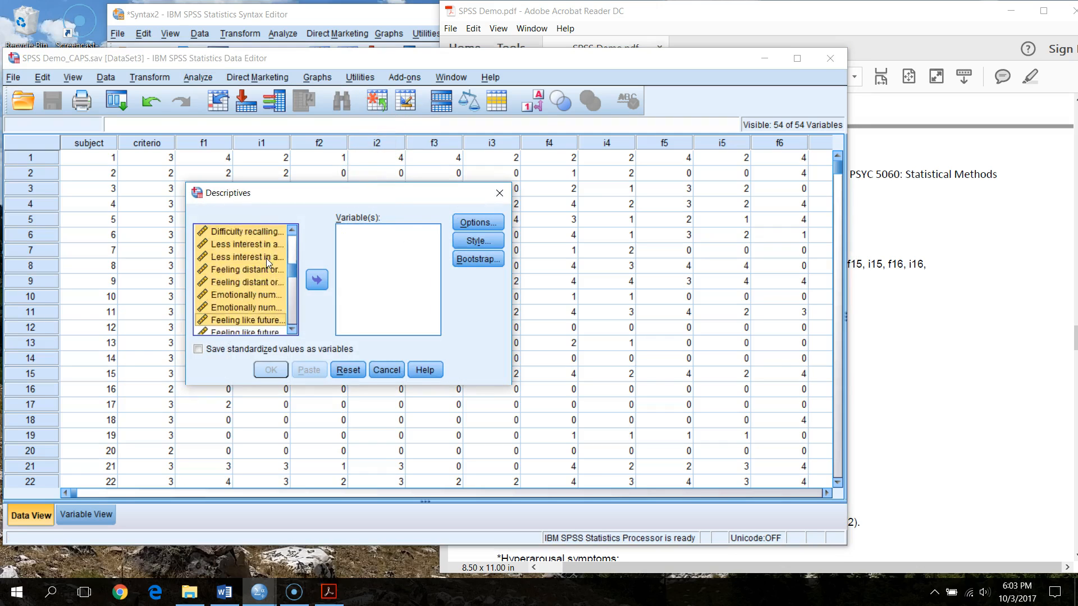
key("shift+Down")
key("shift+Down")
key("shift+Down")
key("shift+Up")
key("shift+Up")
key("shift+Up")
key("shift+Up")
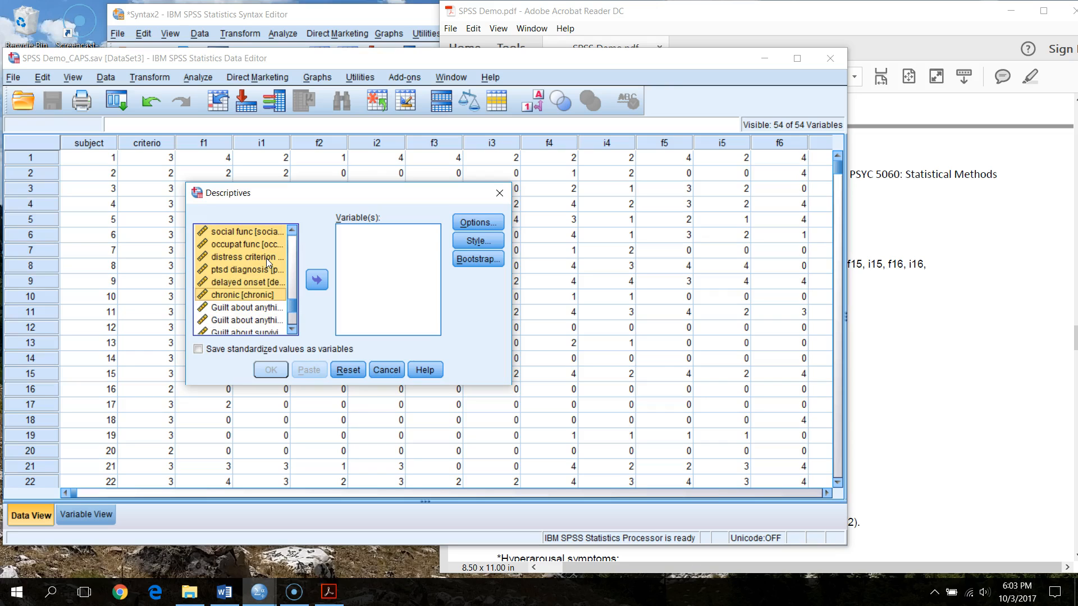
key("shift+Up")
key("shift+Up")
key("shift+Up")
key("shift+Up")
key("shift+Up")
key("shift+Up")
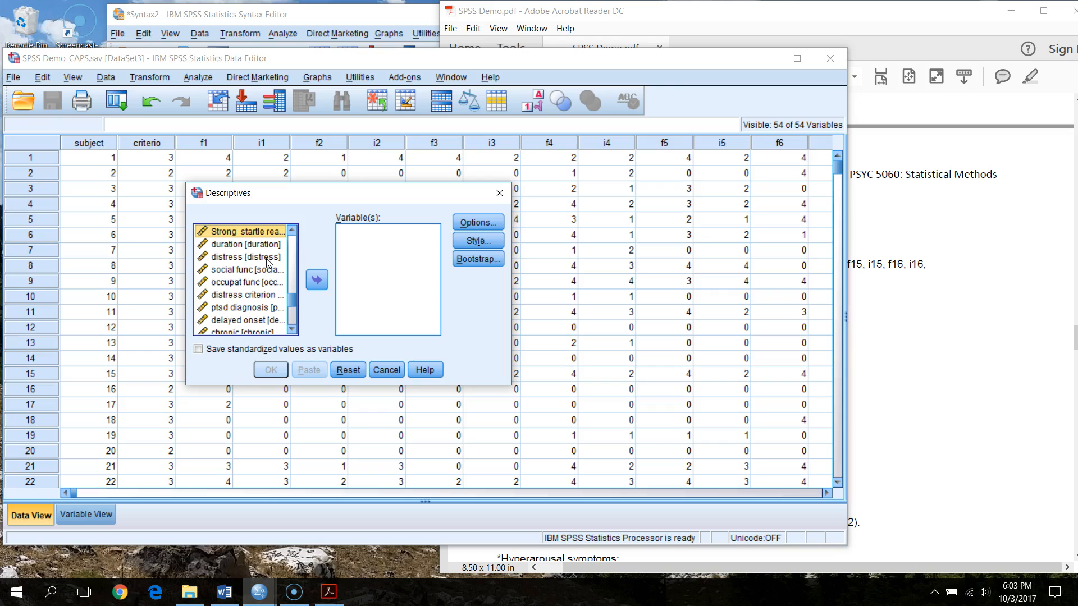
left_click(317, 280)
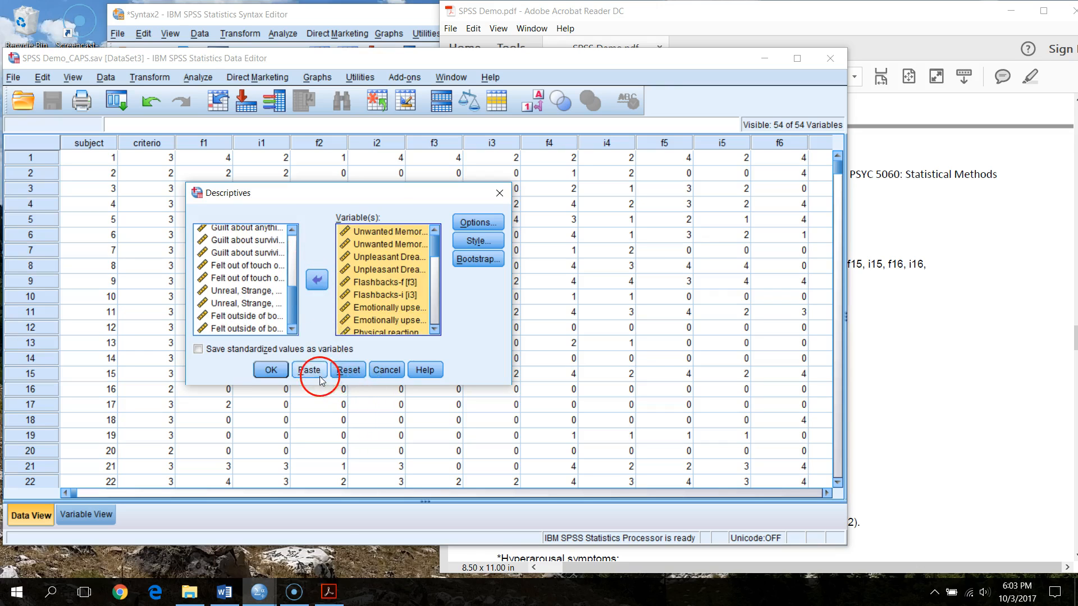
left_click(309, 370)
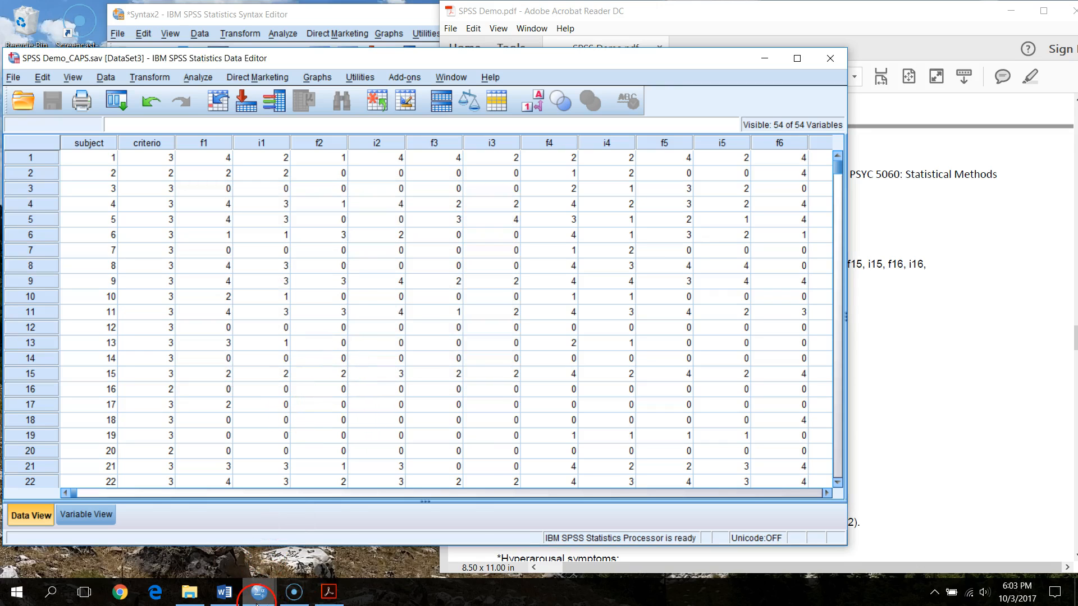
Step: Close the Syntax2 syntax window without saving its contents
left_click(299, 591)
left_click(393, 528)
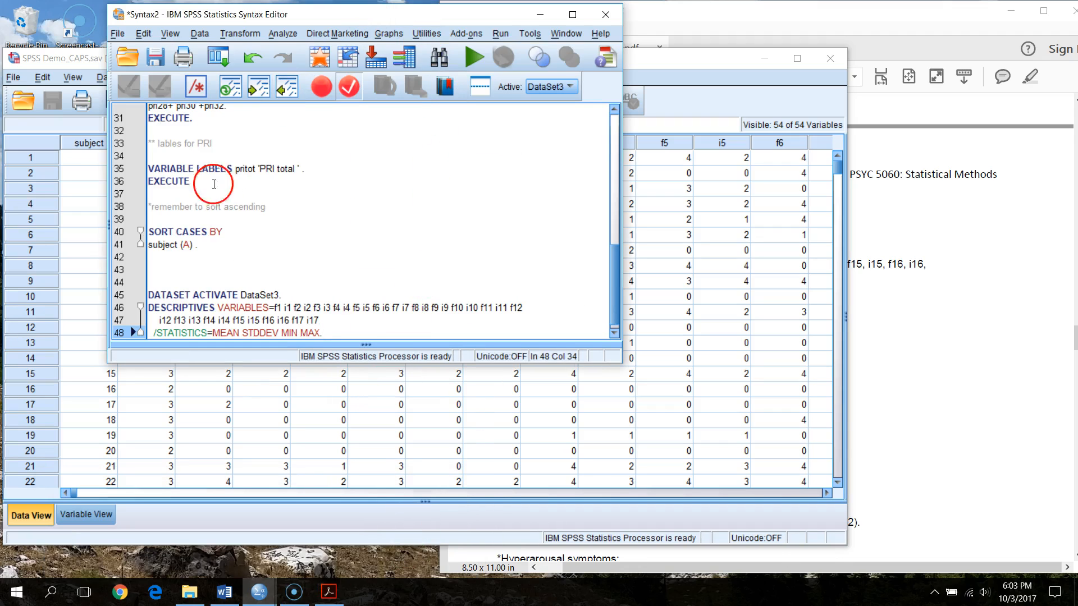
left_click(606, 14)
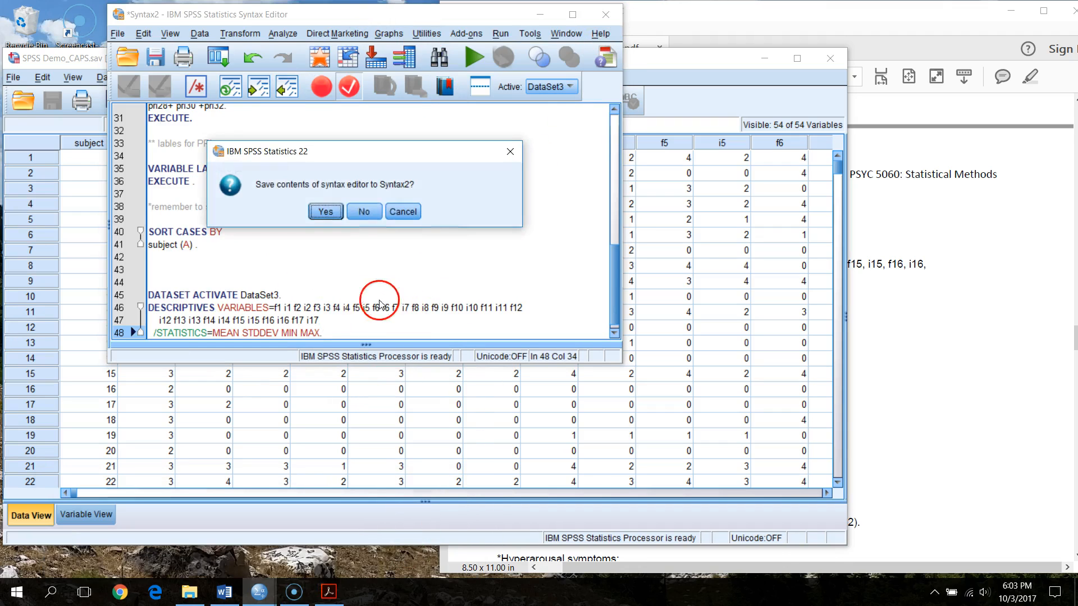
left_click(371, 211)
Step: Paste the Descriptives command for the f1 to i17 items into a new syntax window and widen that window to fit it
left_click(197, 77)
mouse_move(289, 111)
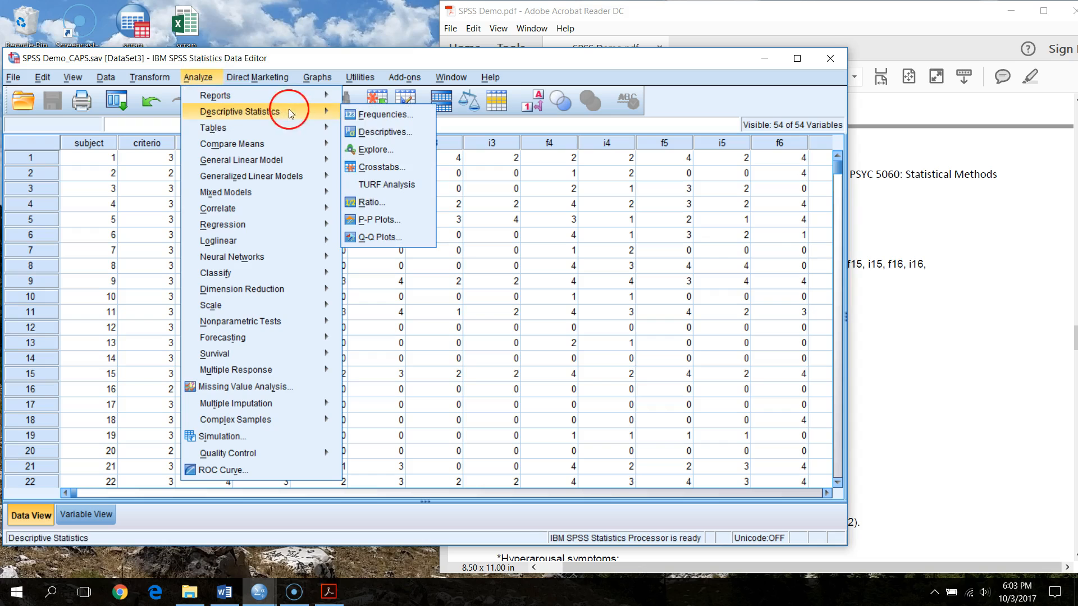
left_click(382, 132)
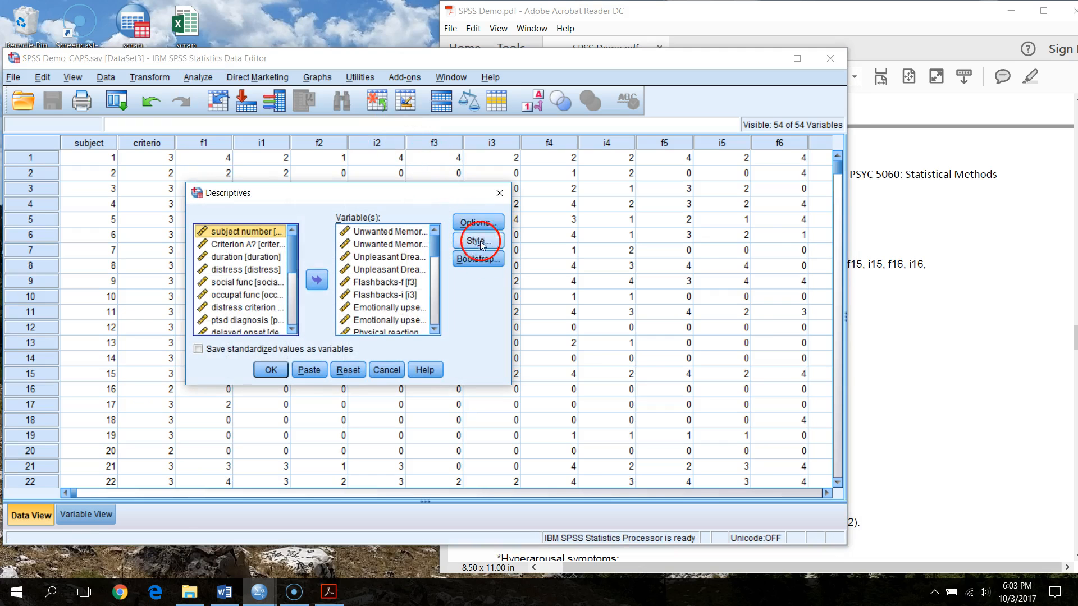
left_click(297, 370)
left_click_drag(638, 112, 381, 26)
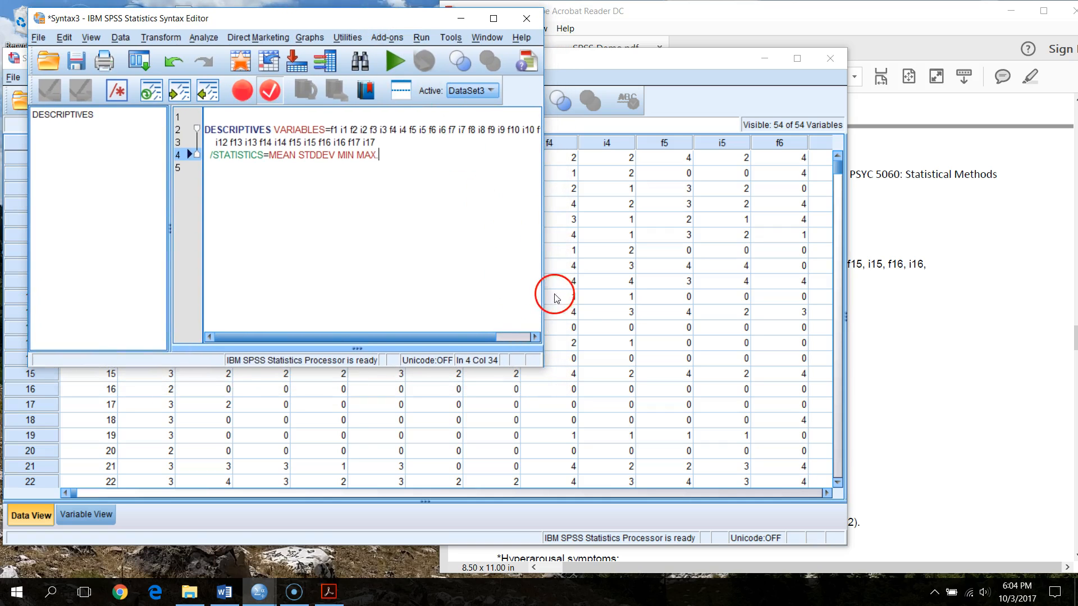
left_click_drag(545, 282, 645, 292)
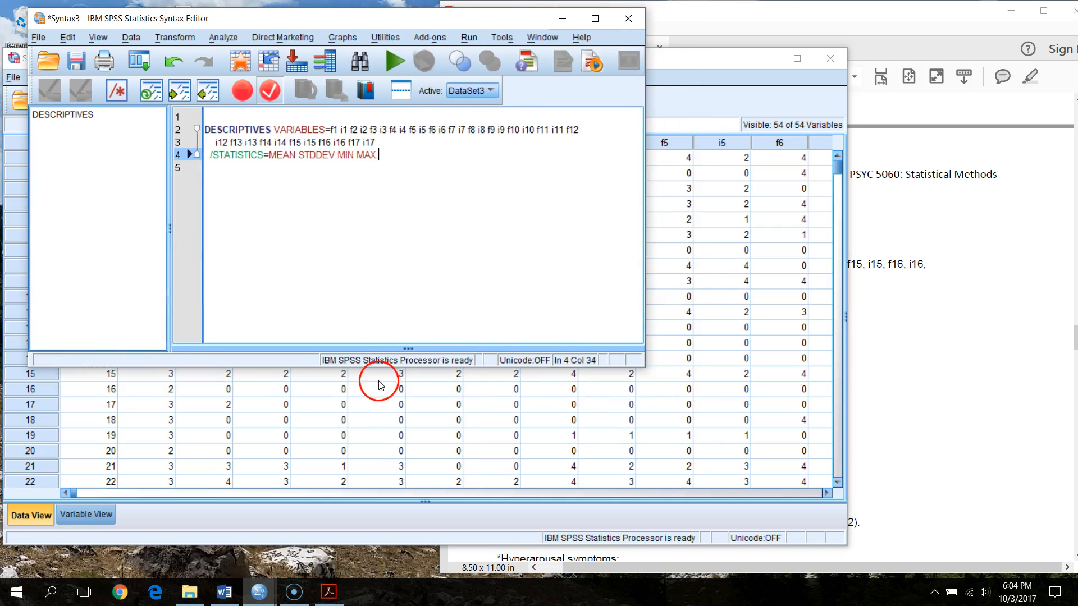
left_click_drag(357, 22, 345, 17)
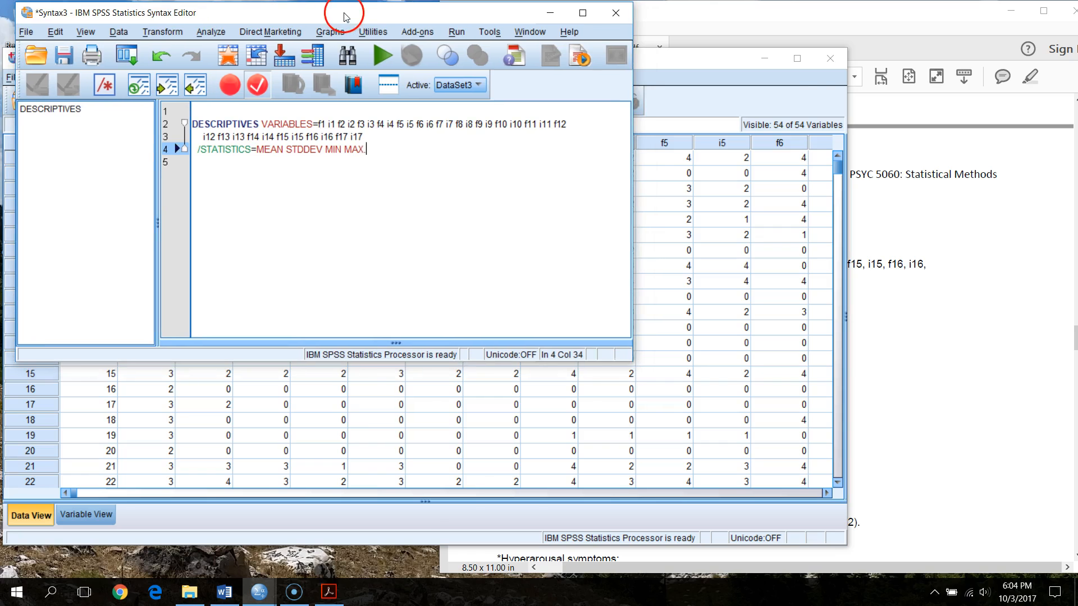
Step: Run the whole DESCRIPTIVES command for the f1 to i17 items from the new syntax file
left_click(847, 28)
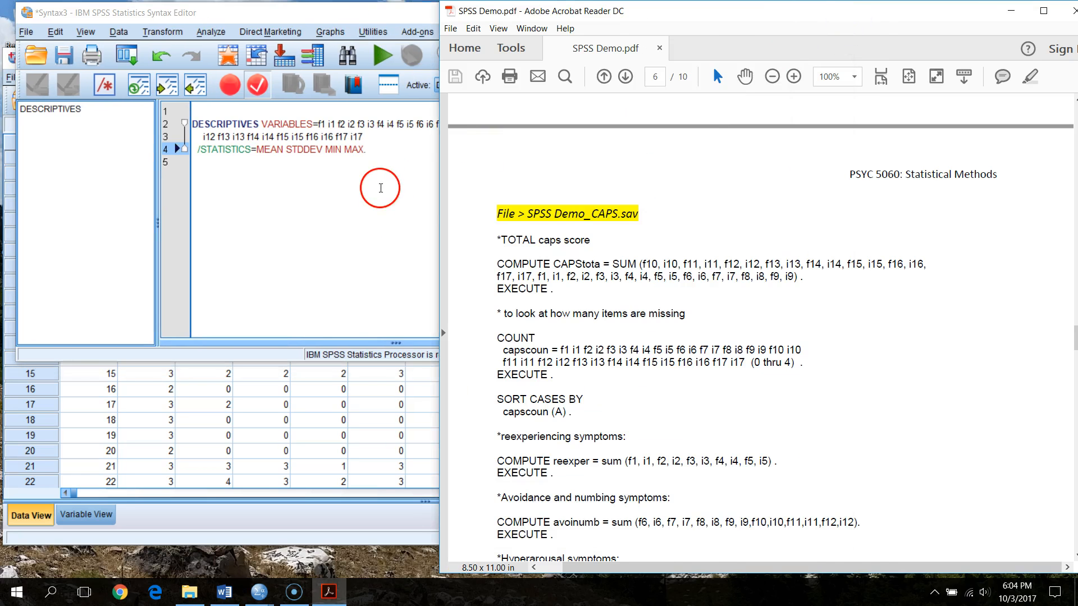
left_click(380, 189)
left_click_drag(385, 161, 155, 123)
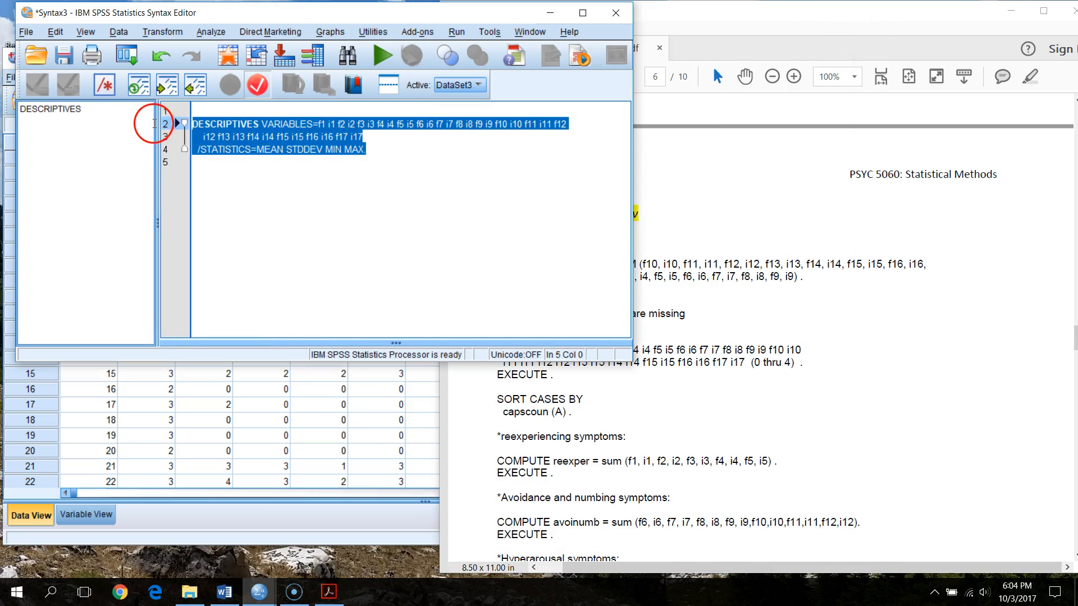
left_click(382, 55)
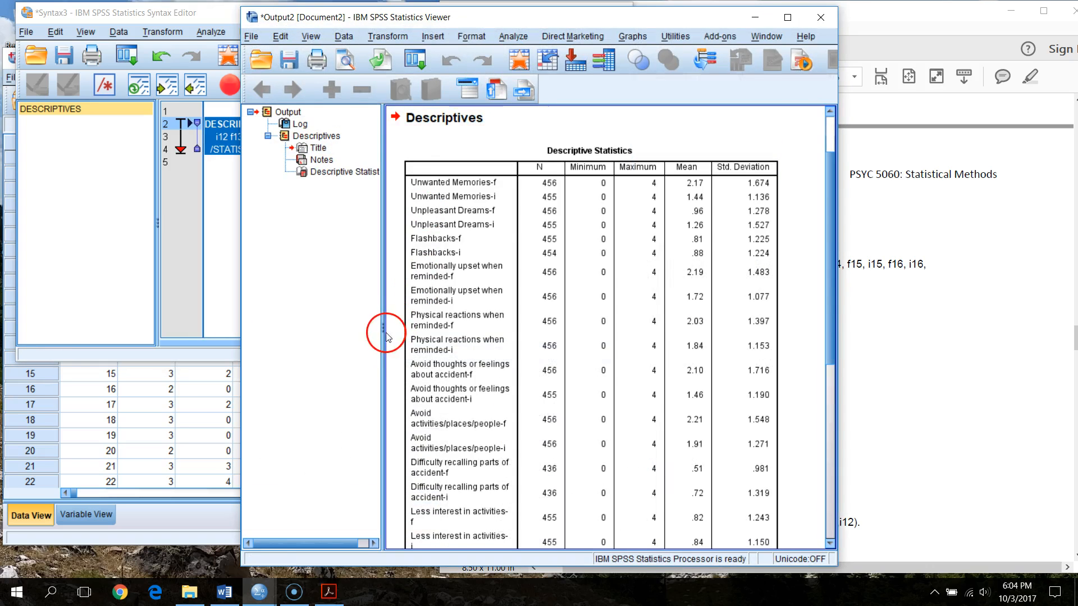
Step: Widen the output view and examine the N, minimum and maximum of every item in the Descriptive Statistics table, then minimize the output
left_click_drag(381, 329, 242, 326)
left_click_drag(587, 22, 438, 30)
scroll(425, 269, "down", 8)
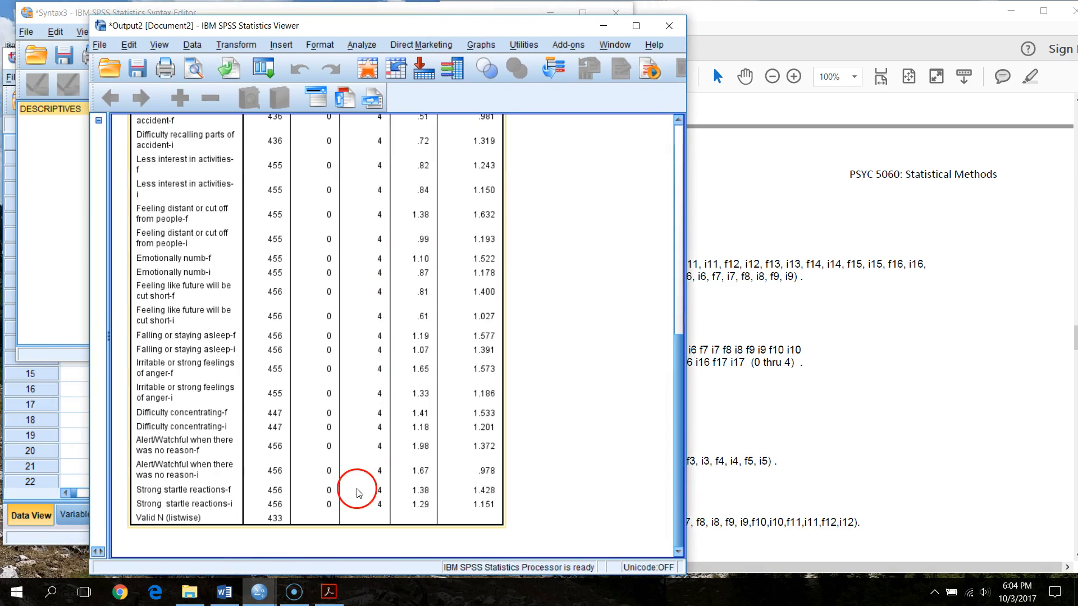
scroll(362, 444, "up", 10)
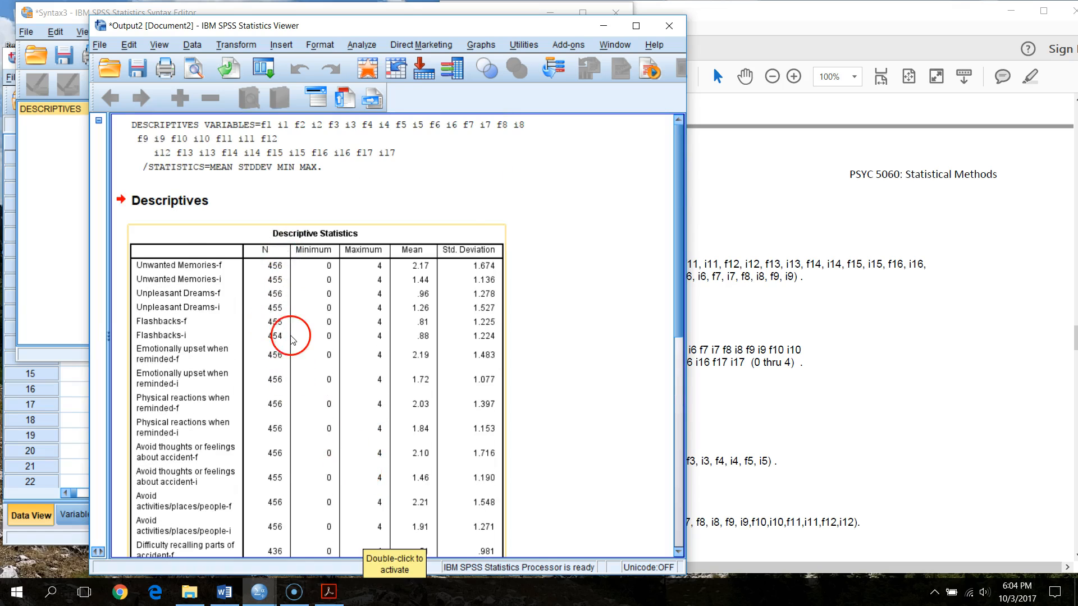
scroll(278, 340, "down", 10)
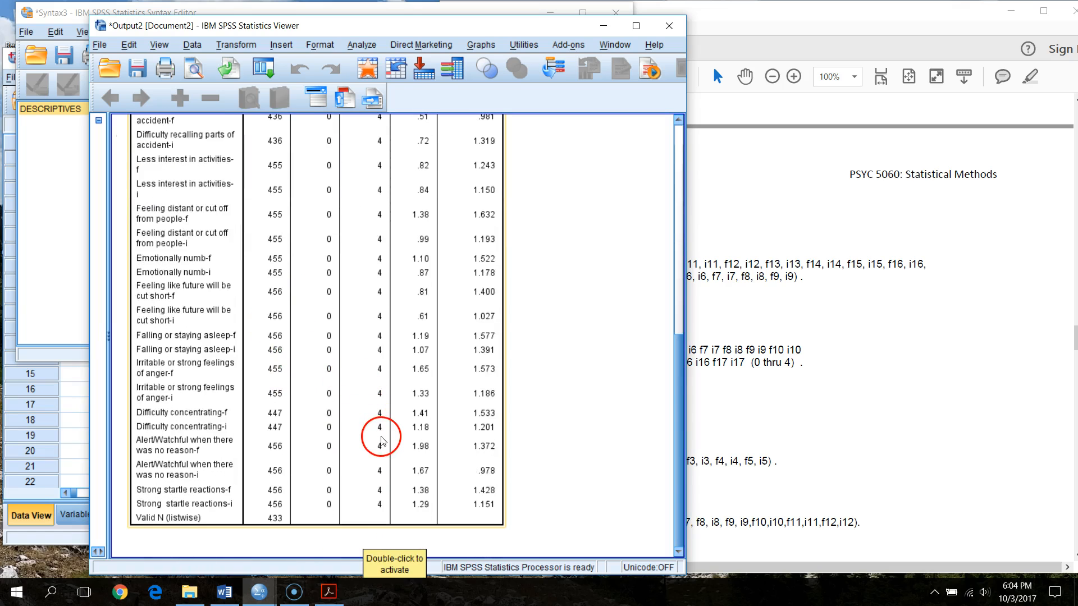
scroll(371, 426, "up", 7)
left_click(606, 24)
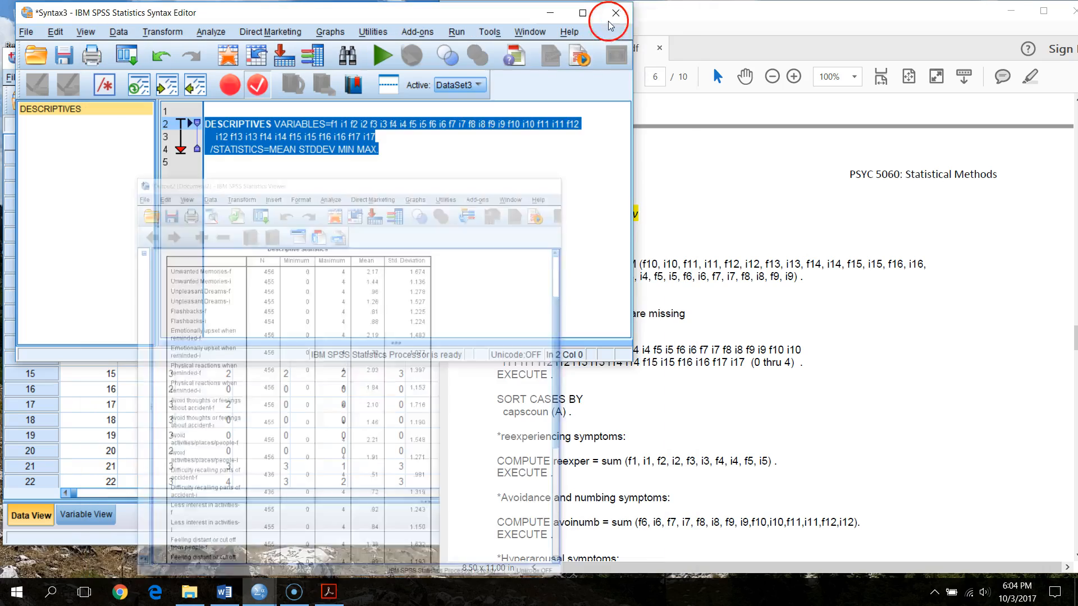
Step: Switch to the SPSS Demo PDF and examine the TOTAL caps score syntax that computes CAPStota as a sum of items
left_click(738, 23)
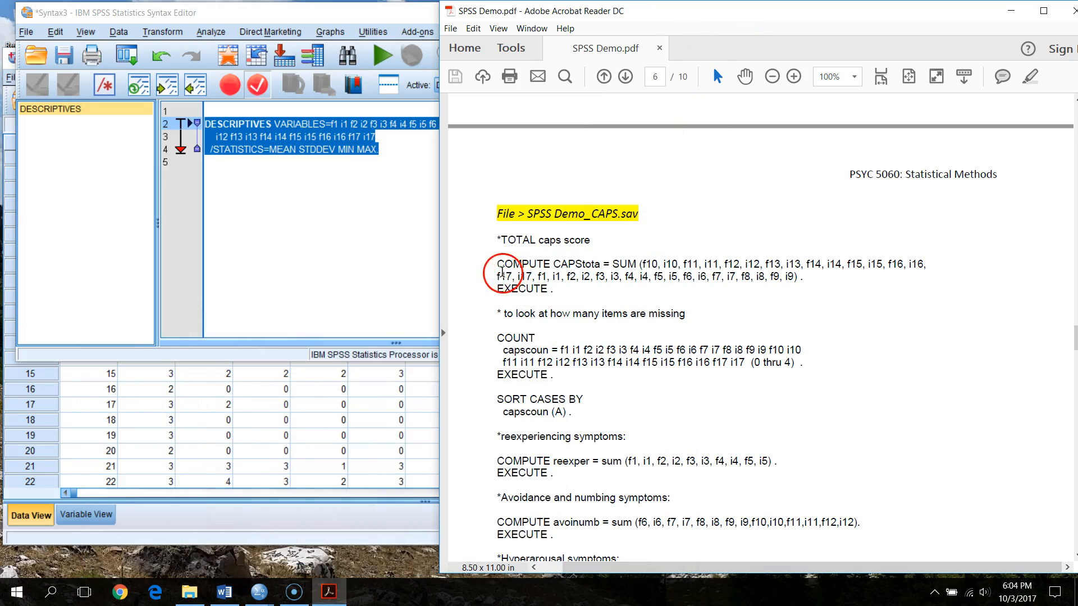
left_click_drag(498, 240, 700, 275)
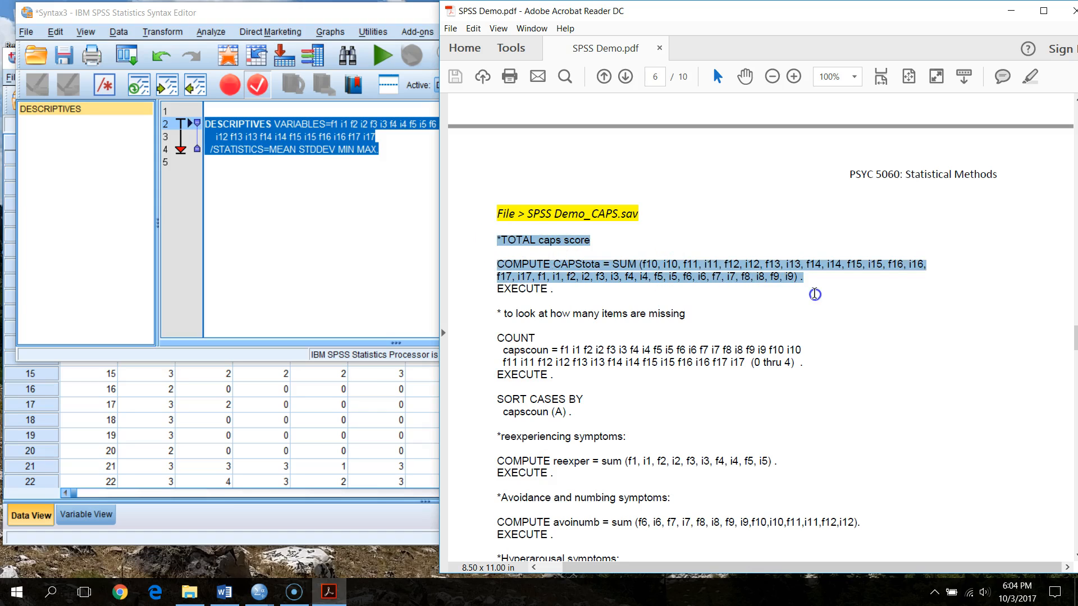
left_click(592, 278)
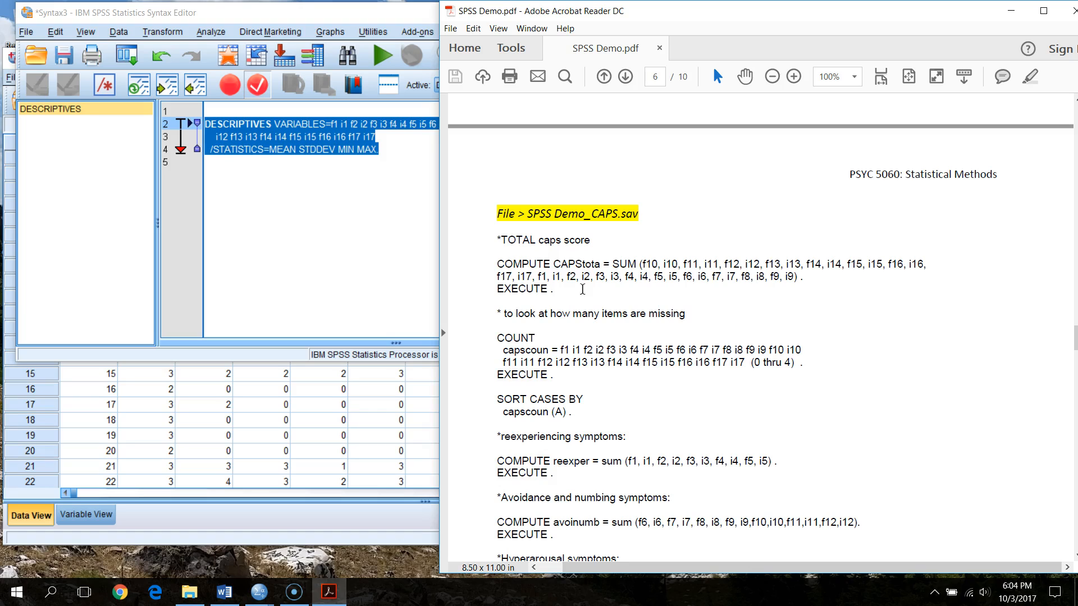
left_click(562, 293)
left_click_drag(529, 239, 609, 291)
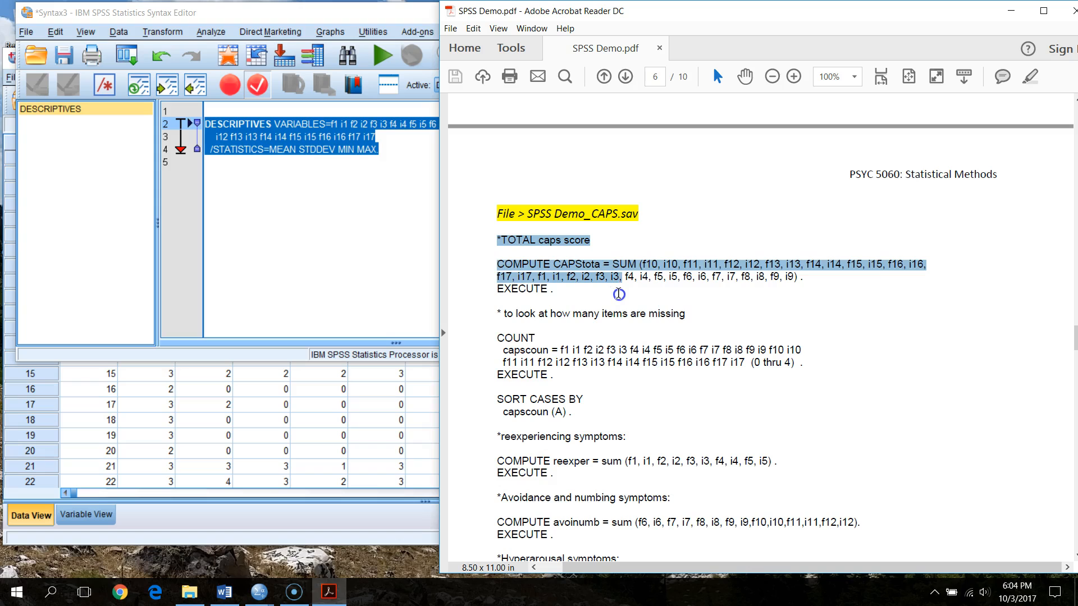
left_click(603, 298)
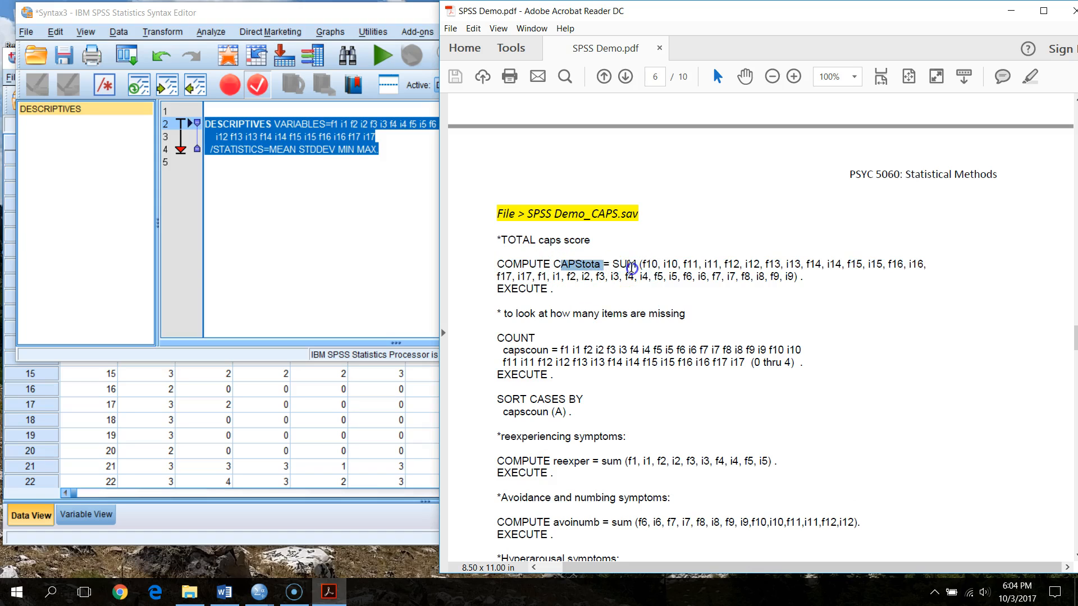
left_click_drag(631, 269, 786, 283)
left_click(595, 313)
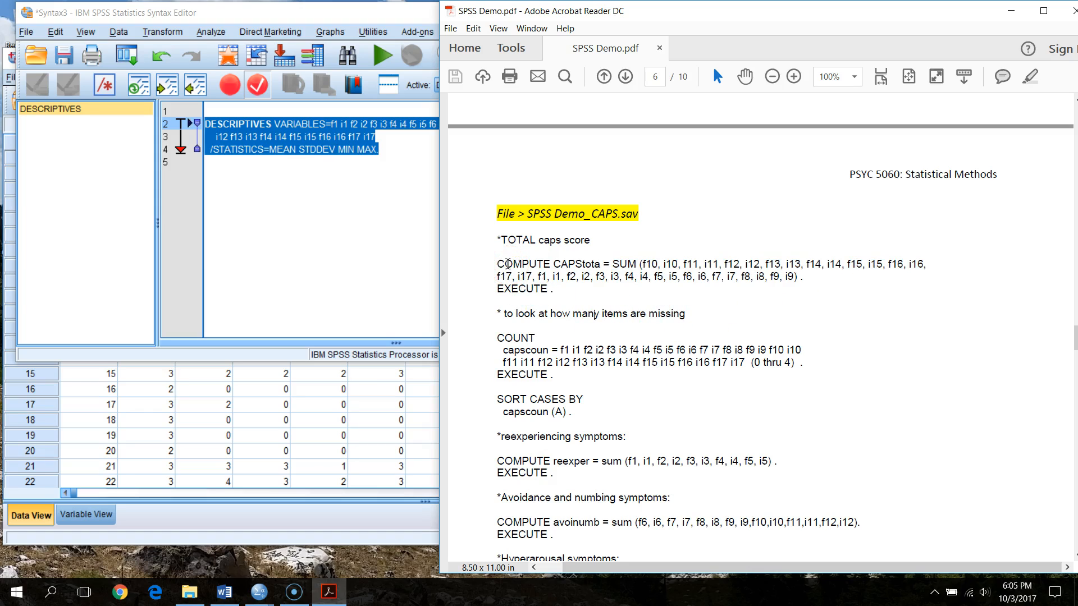
Step: Copy the PDF syntax from *TOTAL caps score through SORT CASES BY capscoun (A) and paste it below the DESCRIPTIVES command in SPSS
left_click_drag(470, 242, 573, 416)
key("ctrl+c")
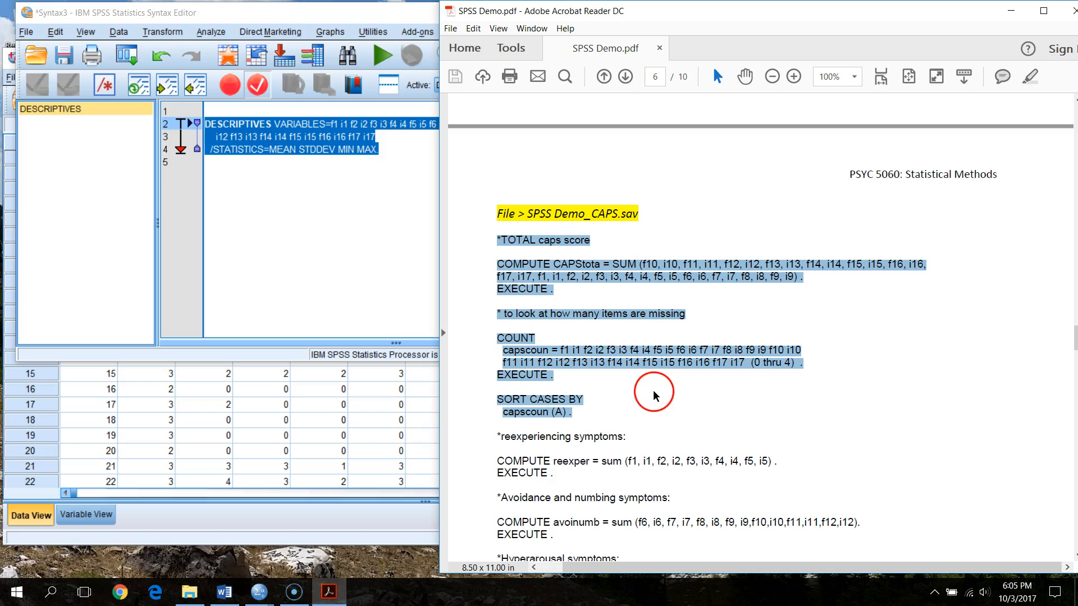
left_click(218, 192)
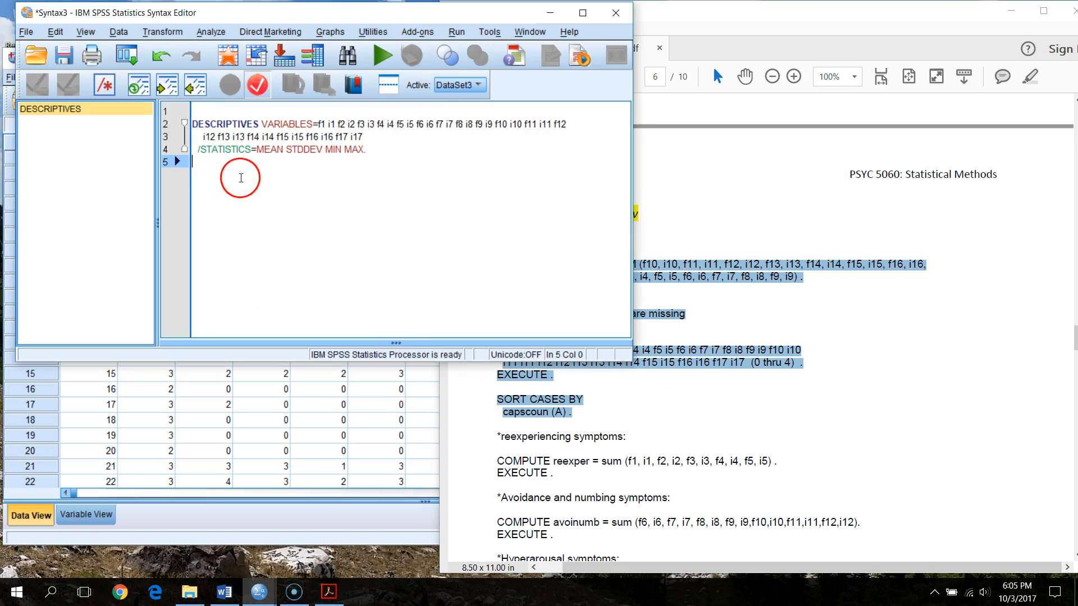
key("ctrl+v")
Step: Insert blank lines after both comment lines and both EXECUTE commands in the pasted syntax to separate comments from commands
left_click(286, 174)
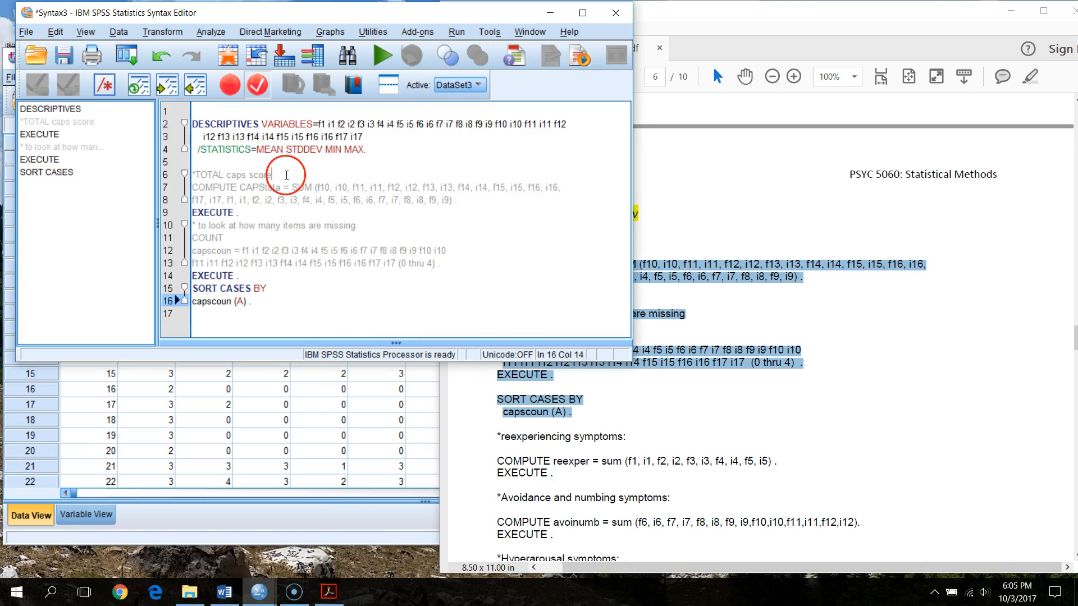
key("Return")
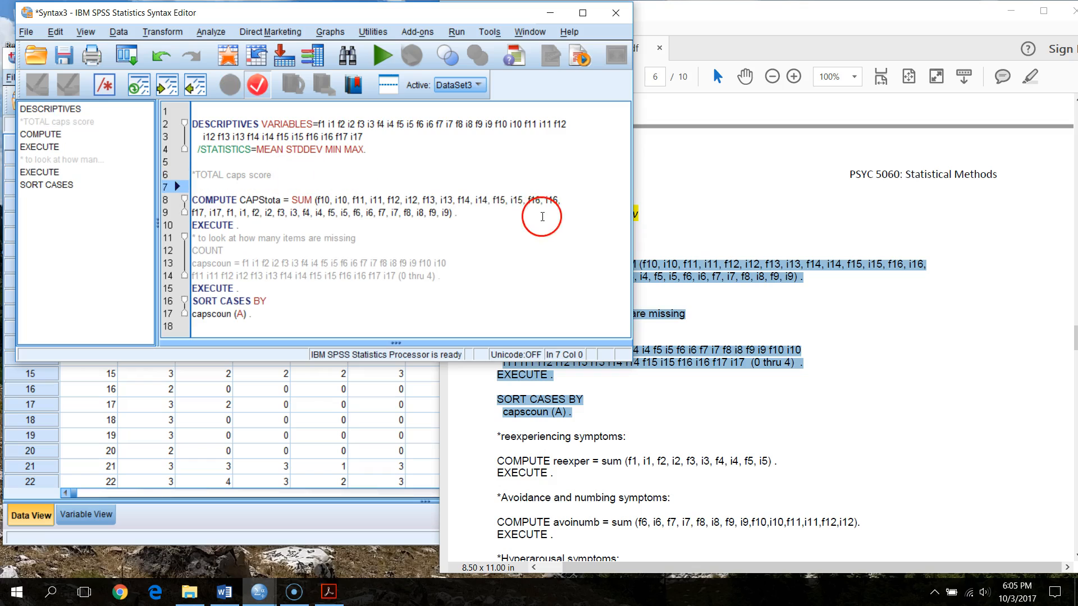
left_click(477, 212)
left_click(365, 226)
key("Return")
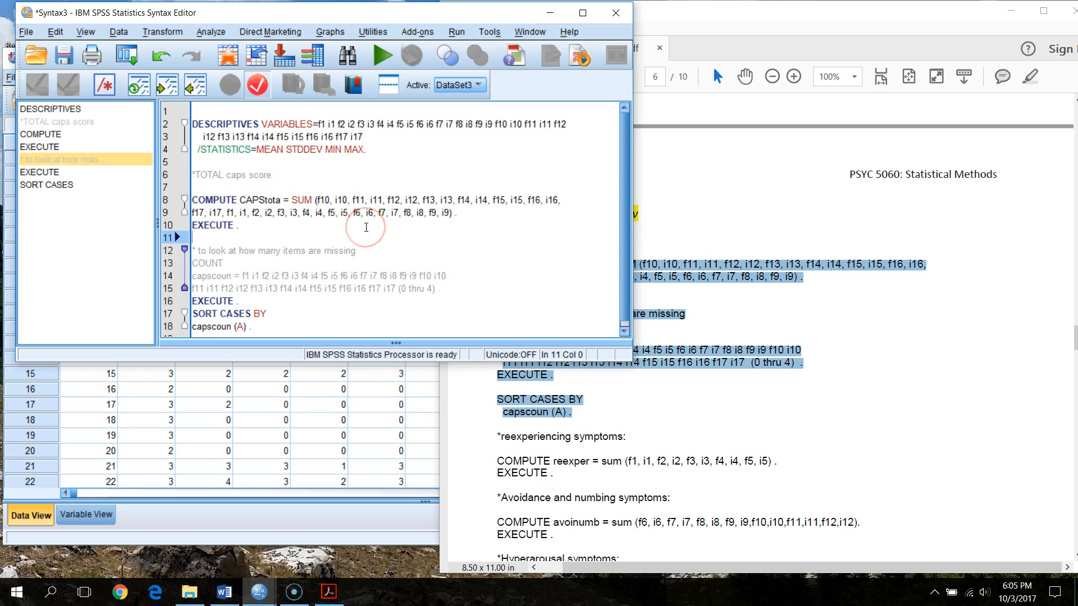
left_click(359, 251)
key("Return")
left_click(252, 293)
key("Return")
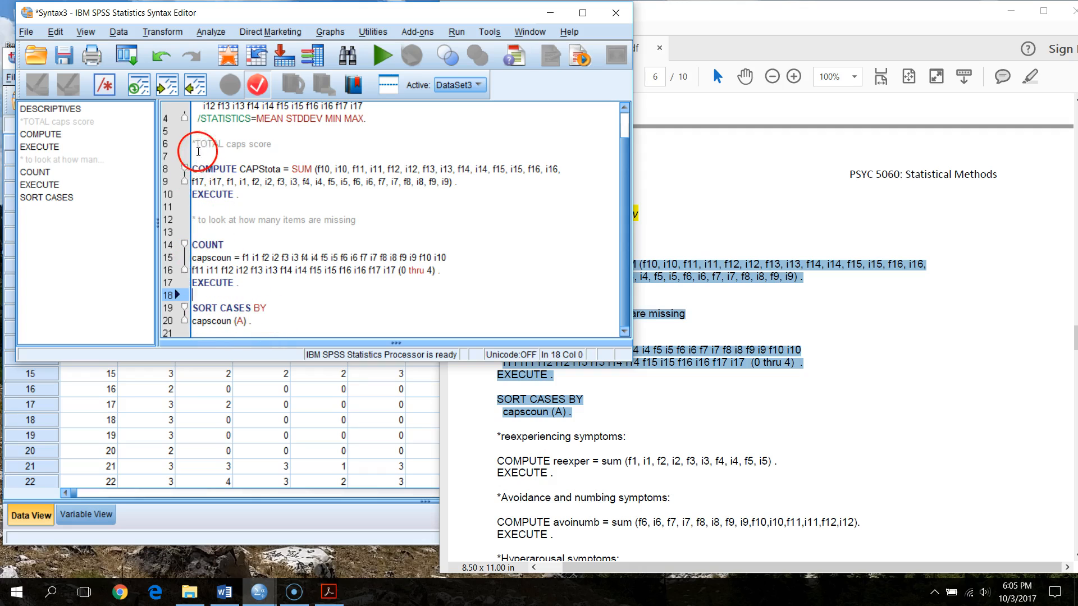
Step: Run the CAPStota COMPUTE, capscoun COUNT and SORT CASES commands, then bring the SPSS Demo_CAPS data to the front
left_click_drag(196, 159, 294, 314)
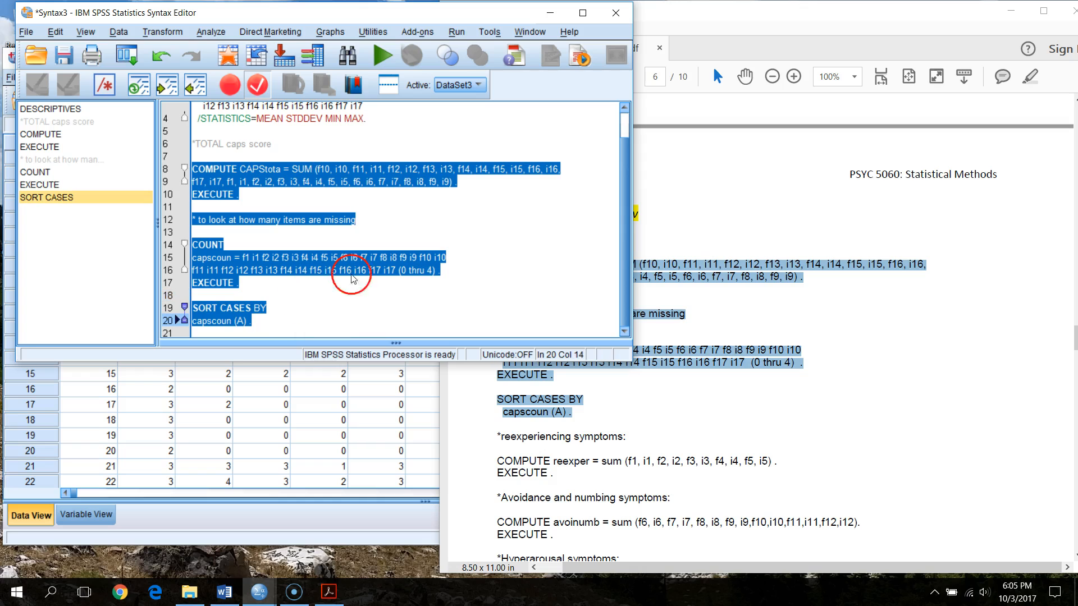
left_click(383, 54)
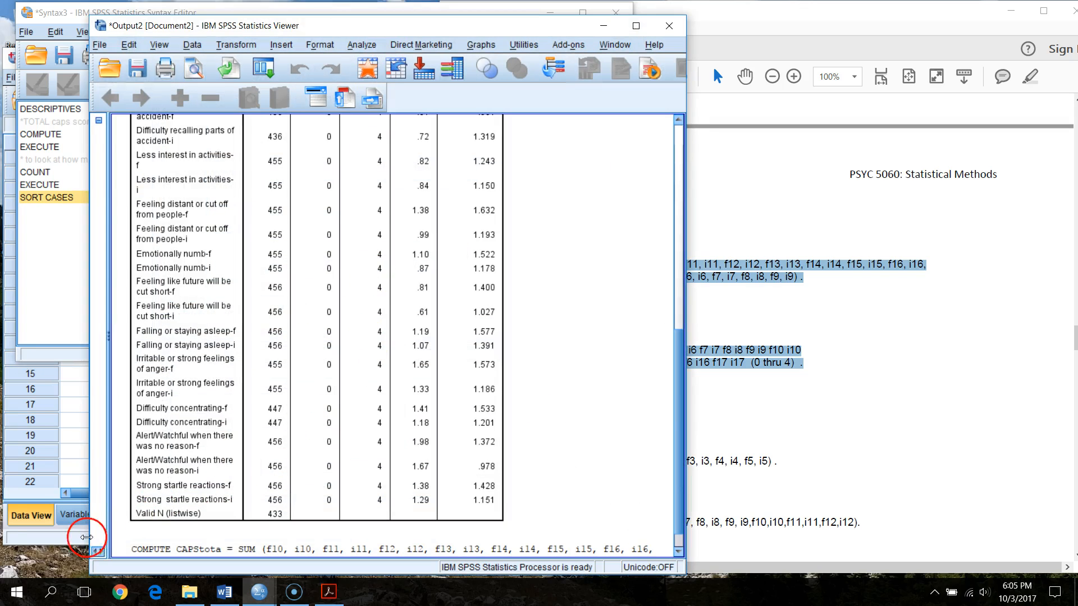
left_click(75, 543)
left_click(701, 160)
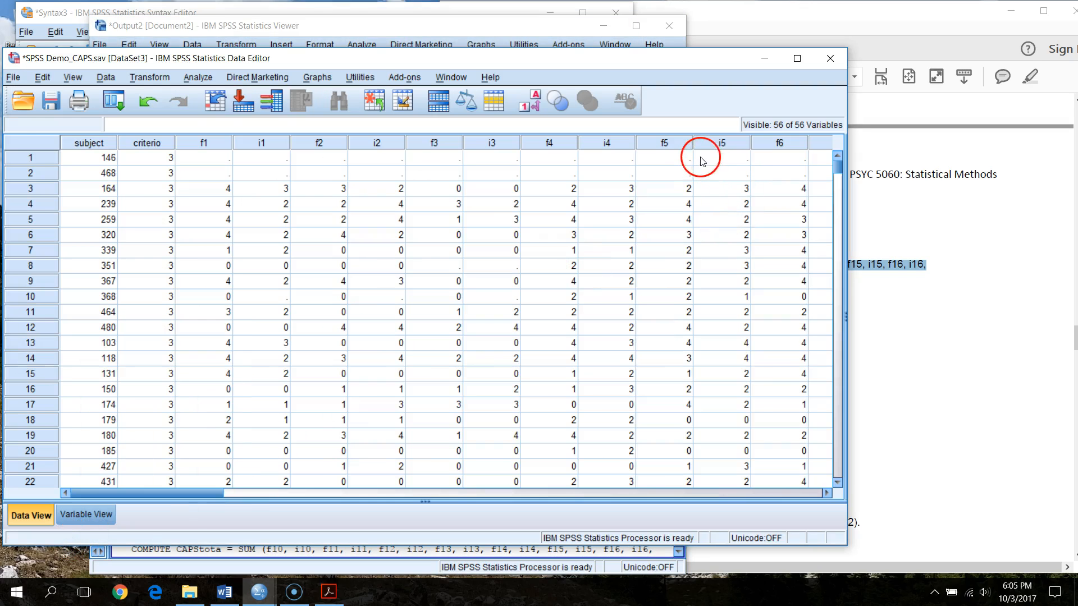
Step: Examine the sorted capscoun and CAPStota columns for cases with missing items, checking the second case's subject number
key("ctrl+Right")
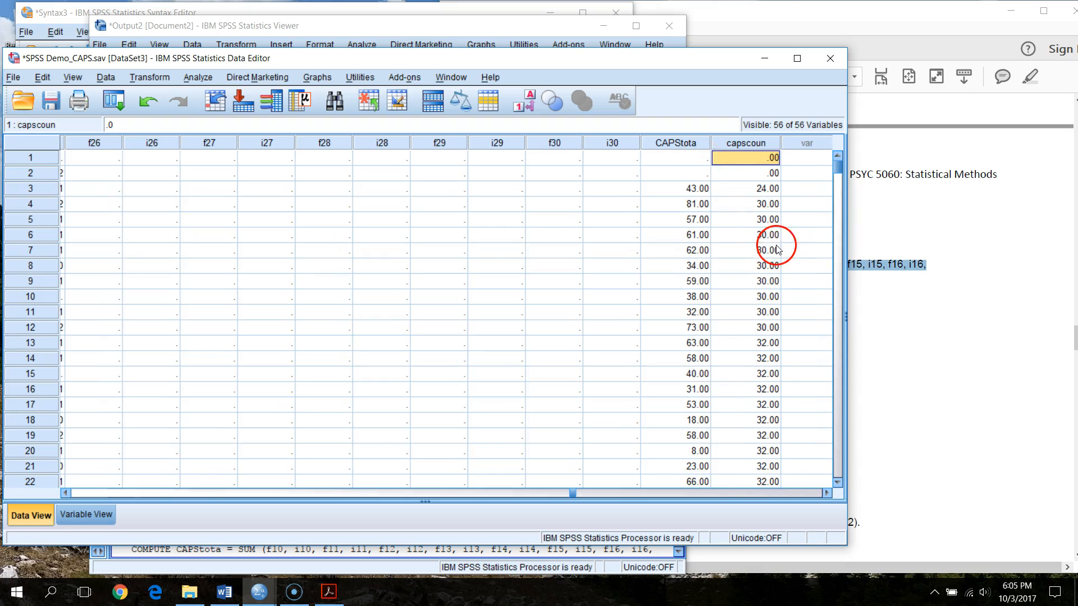
scroll(772, 238, "down", 5)
left_click_drag(774, 295, 763, 221)
scroll(785, 333, "up", 3)
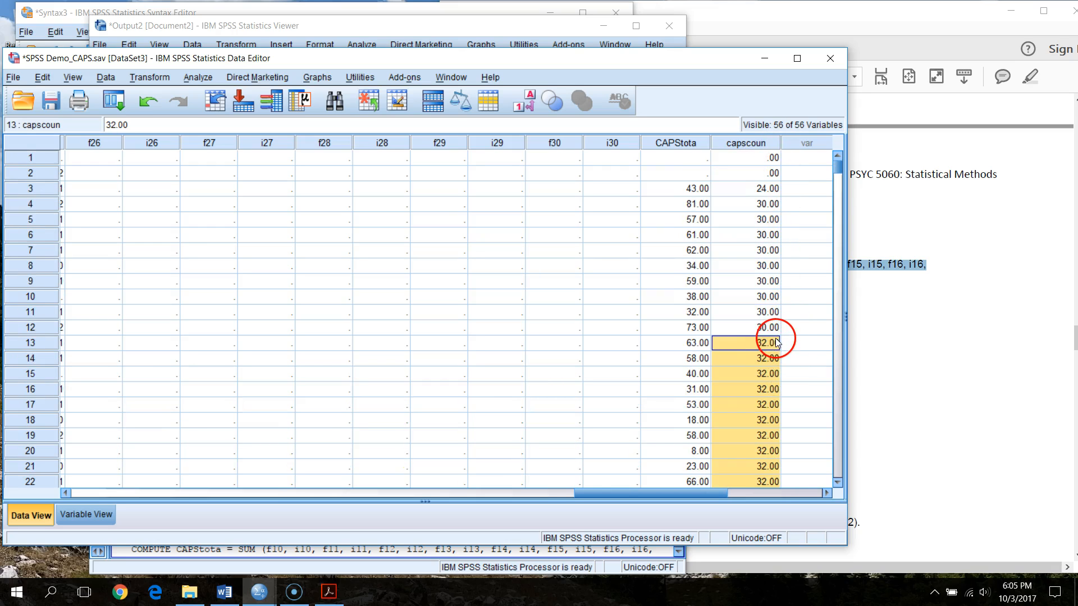
left_click_drag(760, 206, 763, 325)
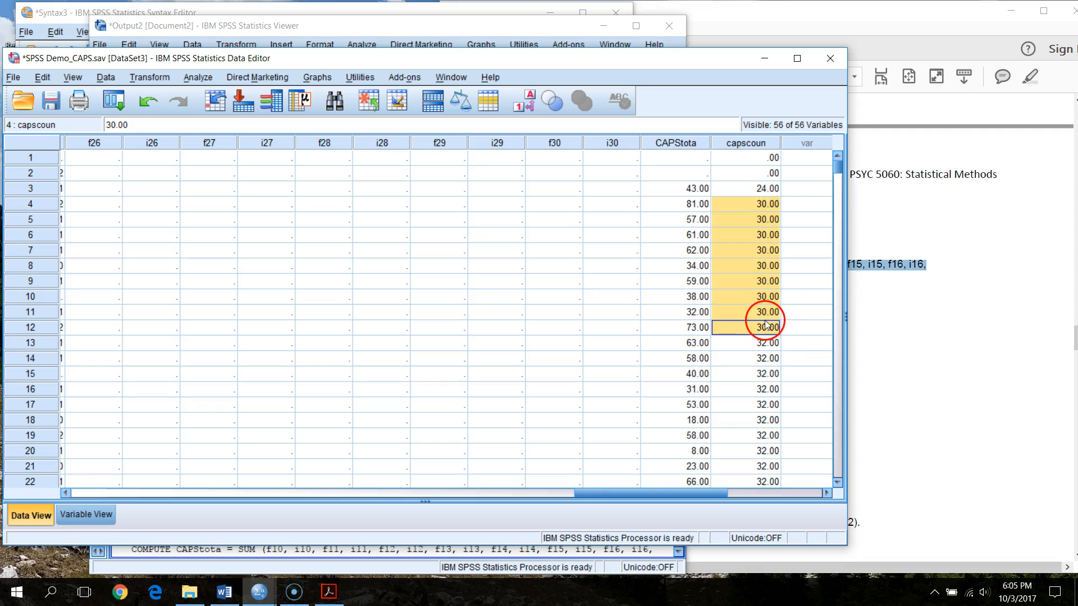
left_click(775, 188)
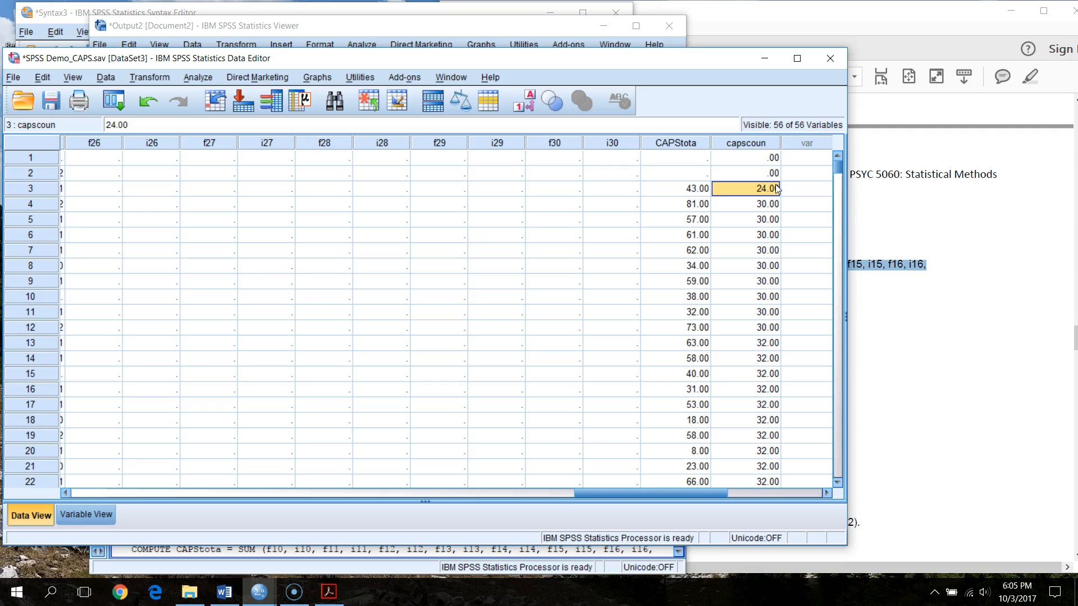
key("Up")
key("Home")
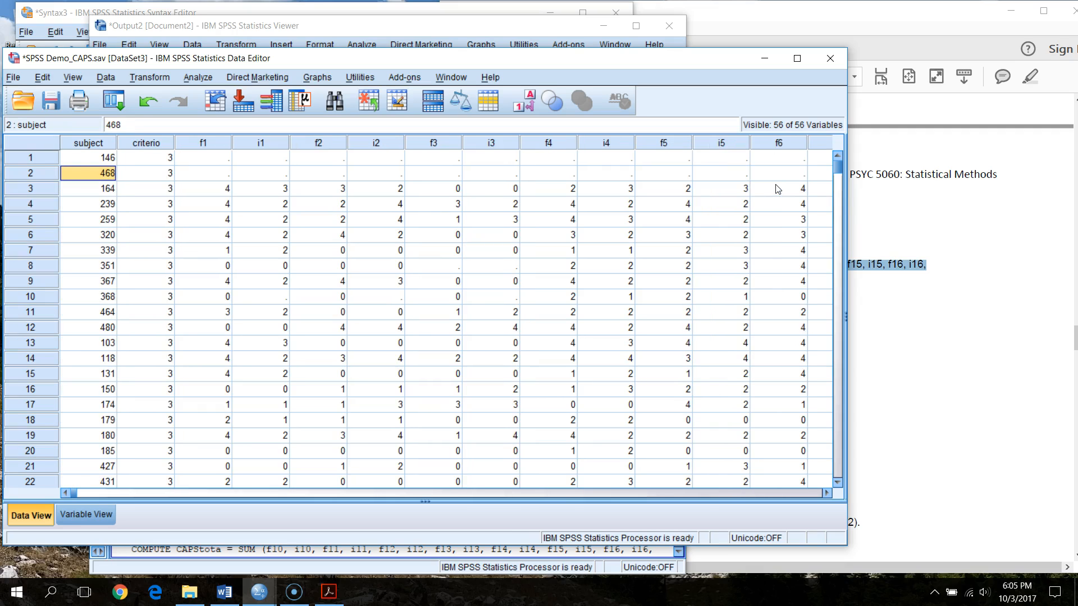
key("End")
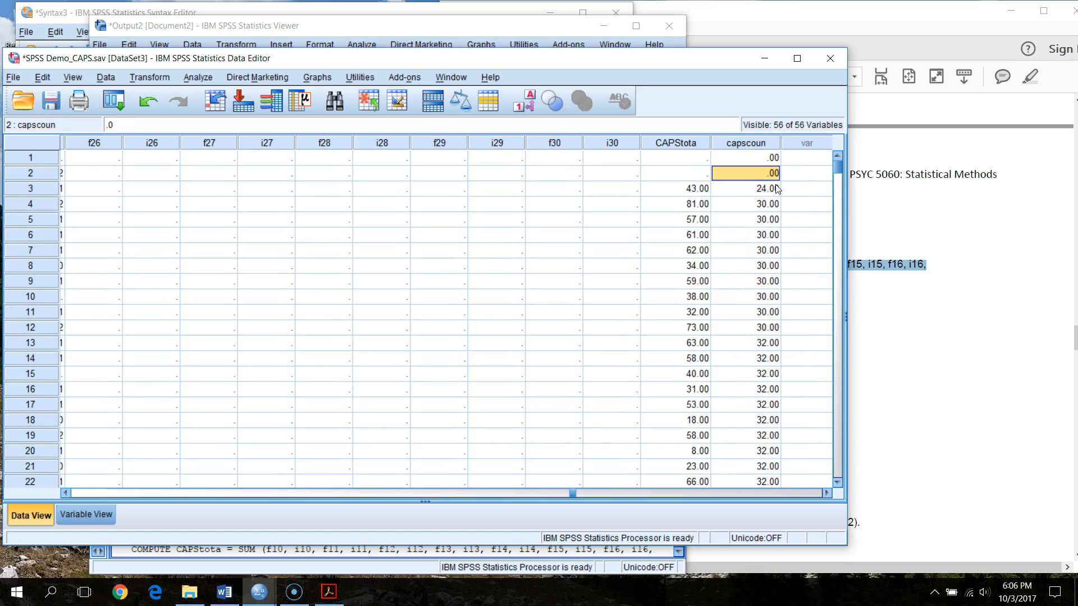
Step: Check the subject number of the second case, and compare the third case's first items with its capscoun value
key("Home")
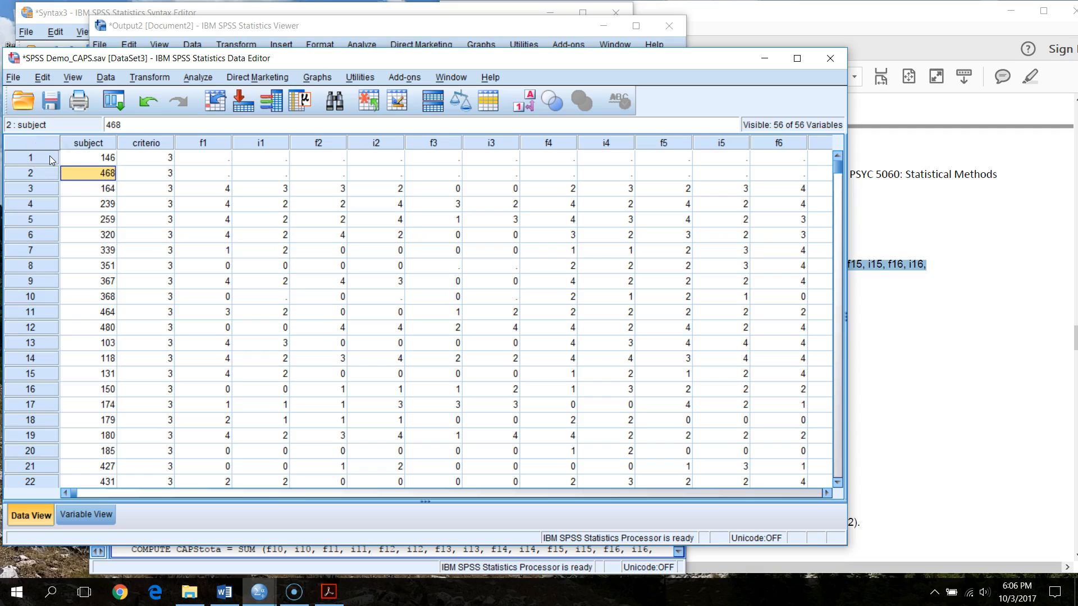
left_click(217, 196)
key("End")
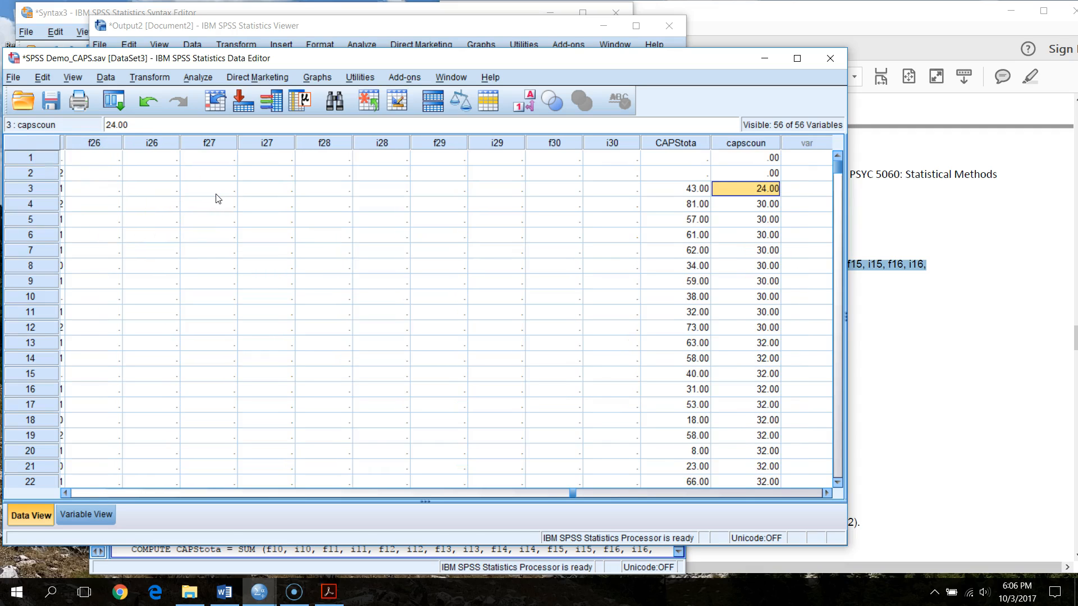
Step: Switch to the SPSS Demo PDF and copy the syntax from *reexperiencing symptoms through the EXECUTE after COMPUTE hyperar
left_click(869, 46)
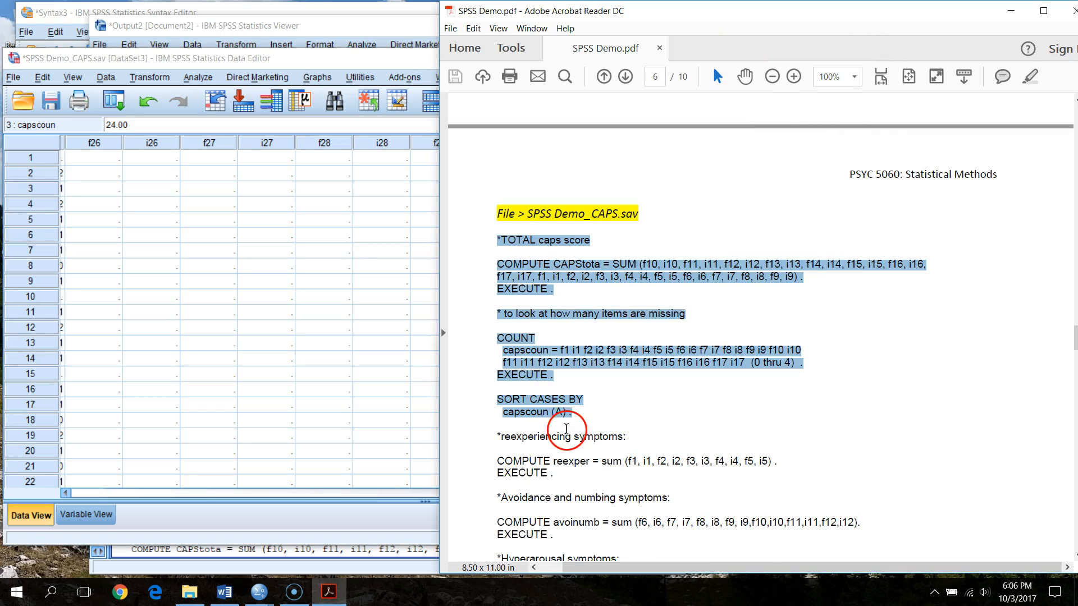
scroll(581, 438, "down", 2)
scroll(671, 393, "down", 1)
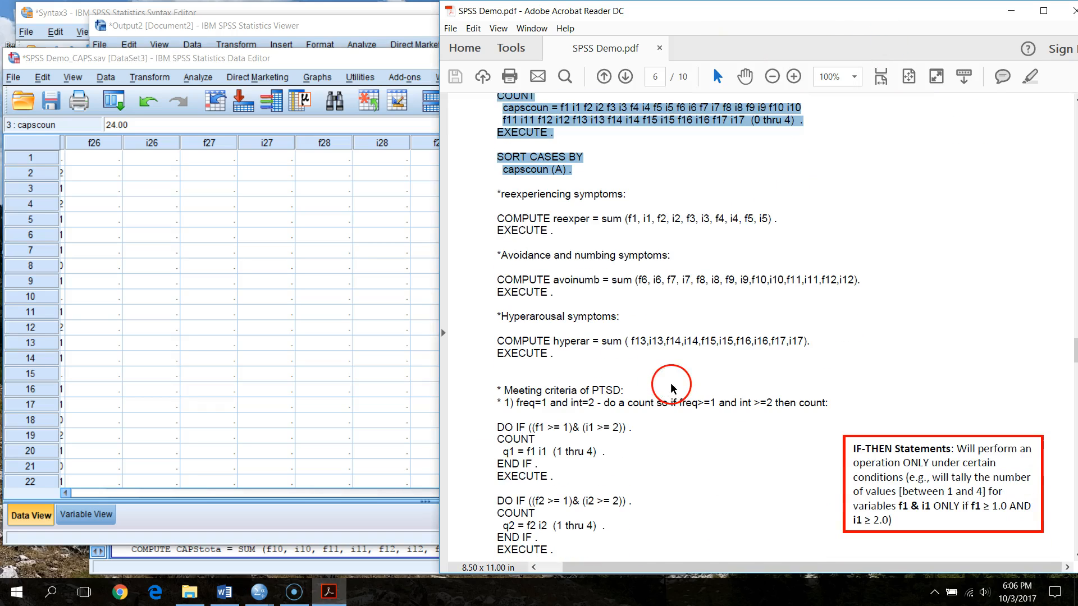
left_click(496, 195)
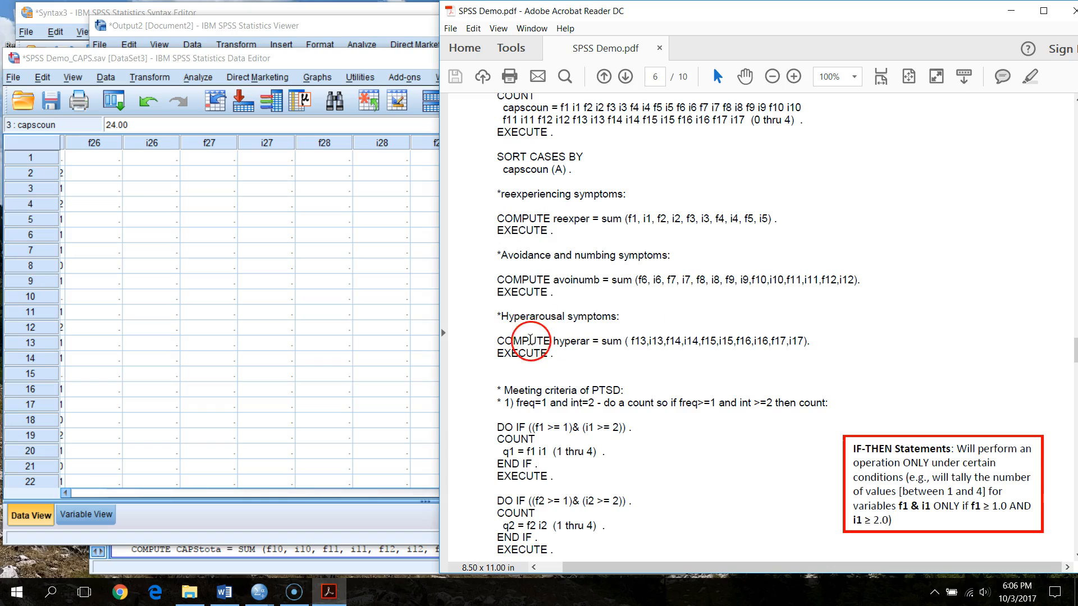
left_click_drag(498, 195, 568, 363)
key("ctrl+c")
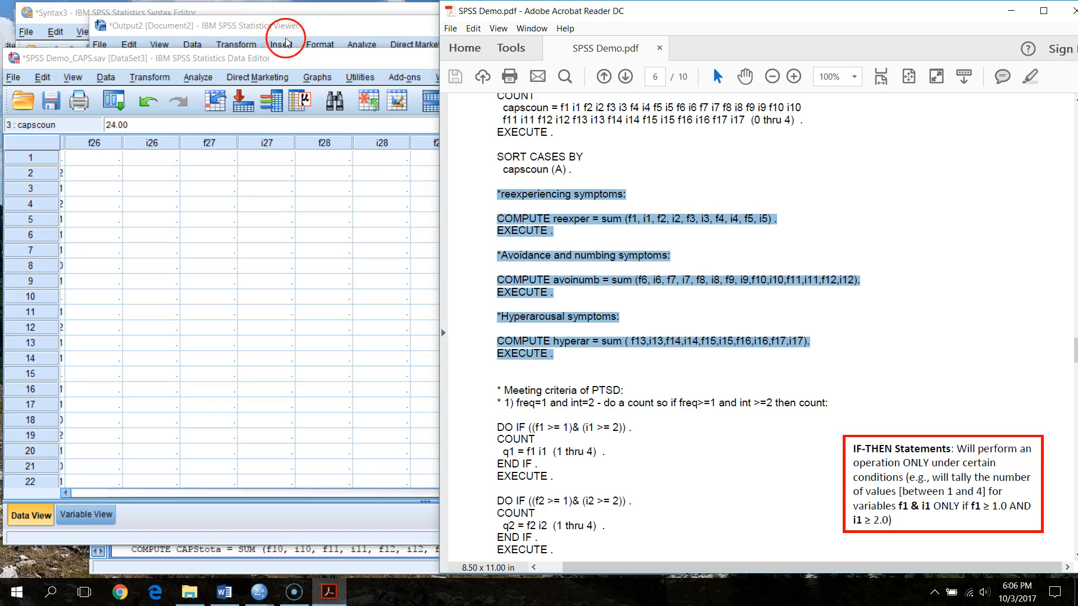
Step: Switch to the SPSS Syntax Editor and paste the copied syntax below SORT CASES BY capscoun (A), adding blank lines after it
left_click(264, 8)
left_click(324, 318)
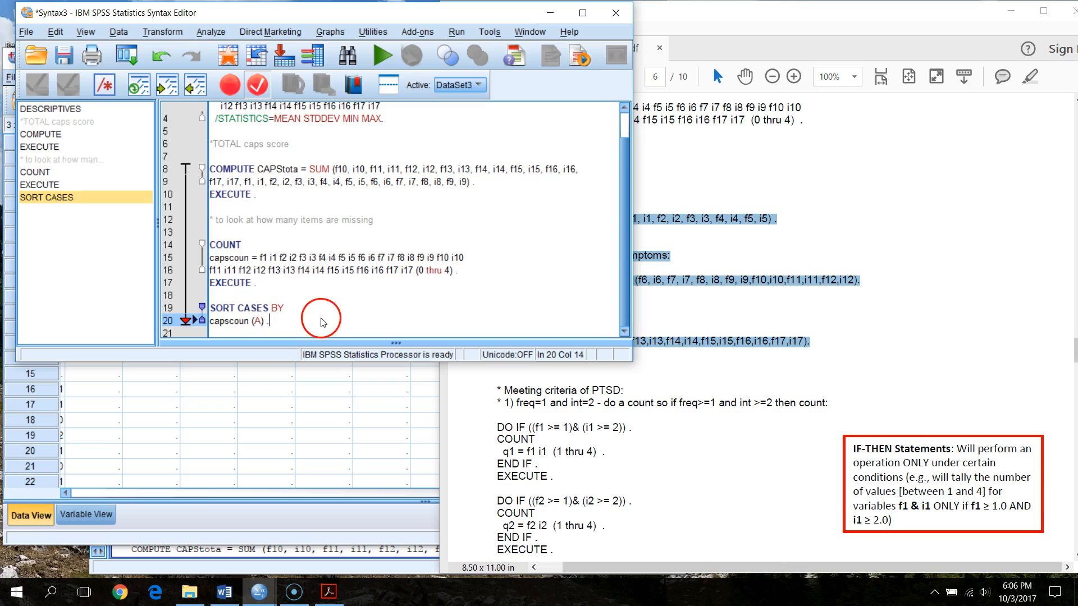
key("ctrl+v")
key("Return")
key("Return")
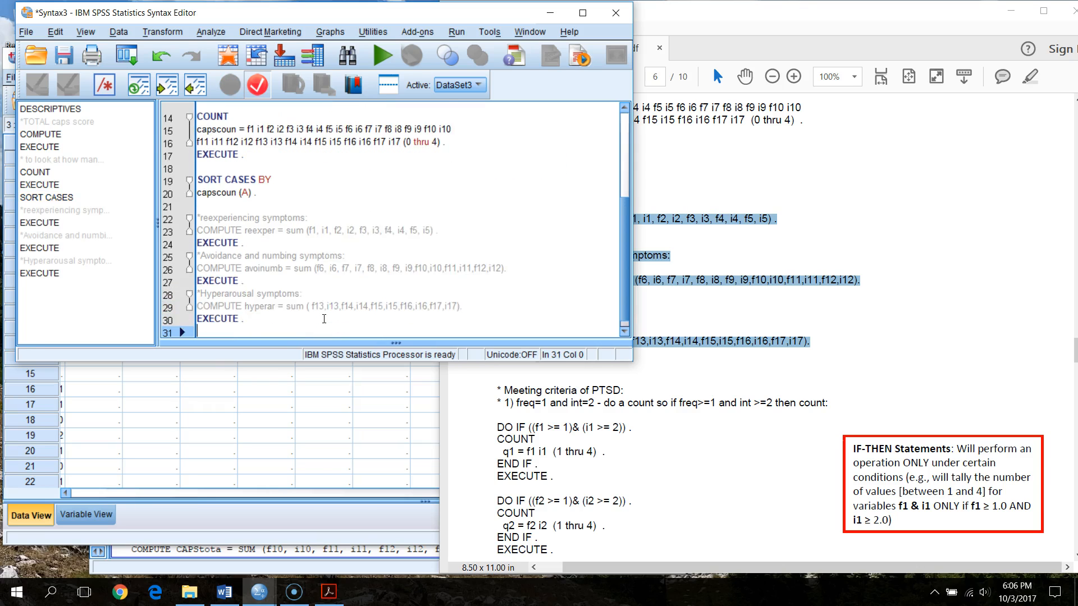
Step: Insert blank lines after the three symptom comments and after the reexper and avoinumb EXECUTE commands to separate comments from commands
left_click(339, 205)
key("Return")
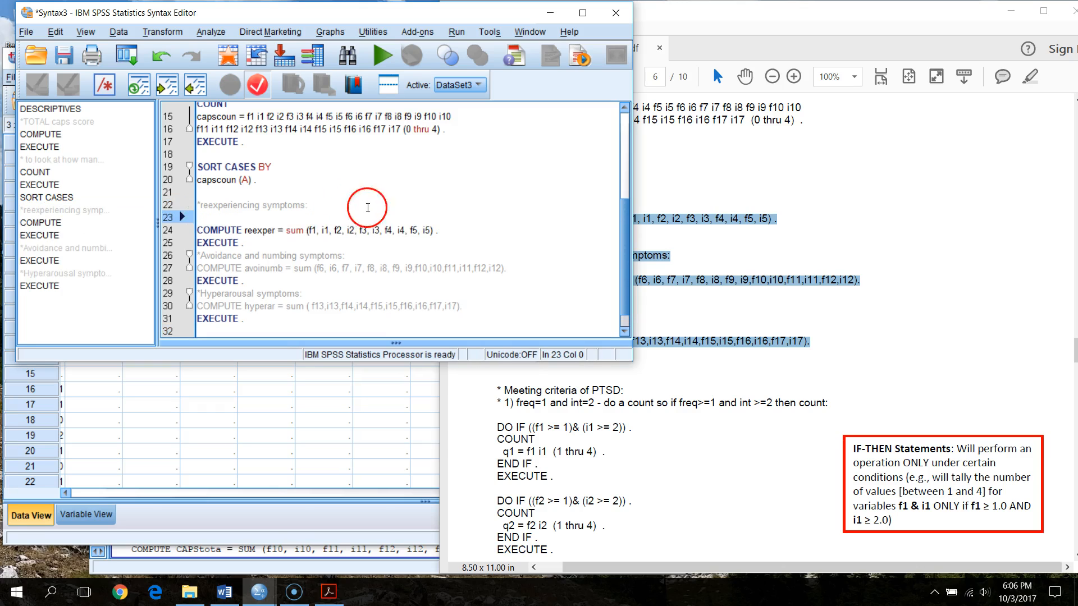
left_click(287, 244)
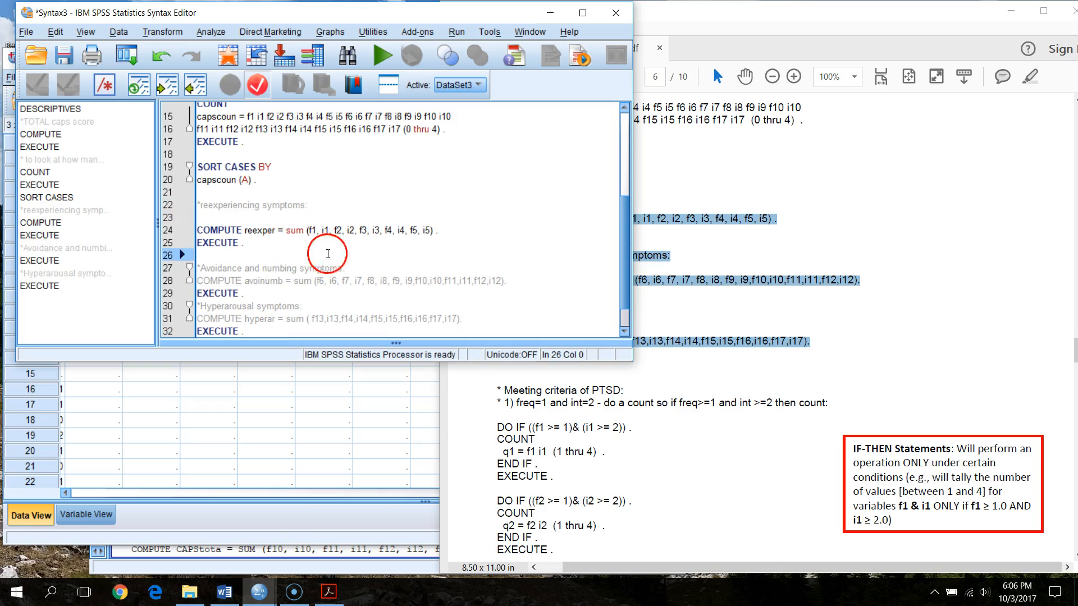
key("Return")
left_click(358, 229)
key("Return")
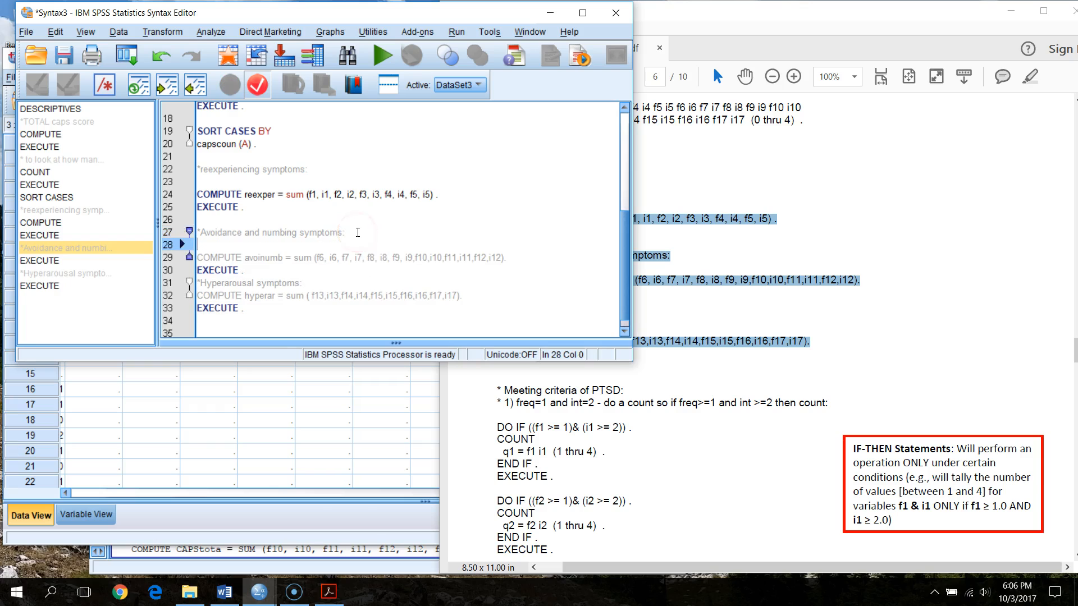
left_click(287, 271)
key("Return")
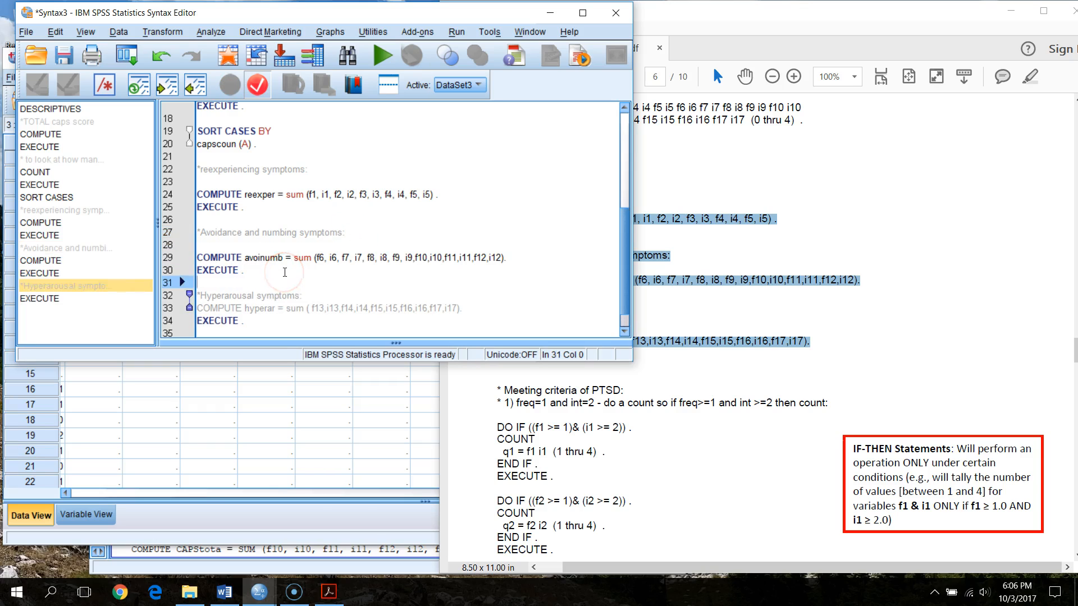
left_click(316, 290)
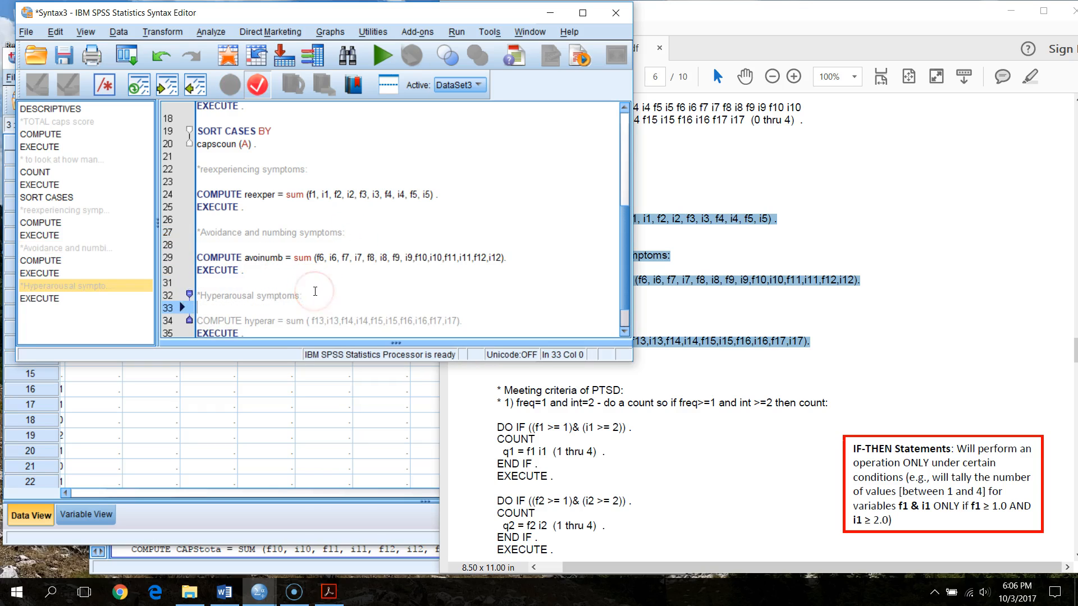
key("Return")
Step: Run the COMPUTE commands for reexper, avoinumb and hyperar, then bring the SPSS Demo_CAPS data to the front
left_click_drag(312, 282, 455, 281)
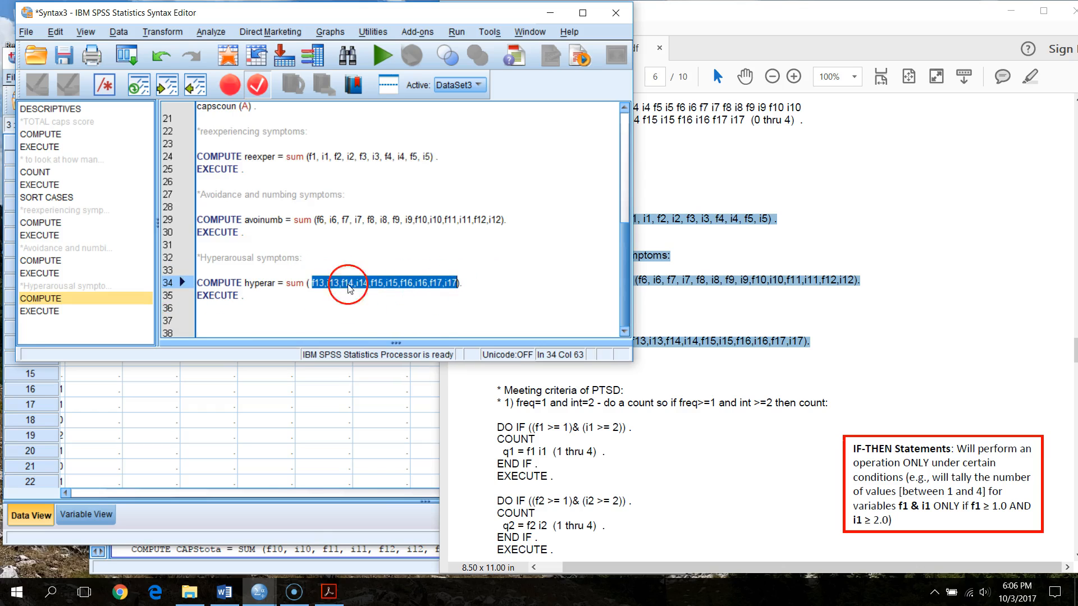
left_click(499, 318)
scroll(281, 224, "up", 3)
scroll(263, 202, "down", 3)
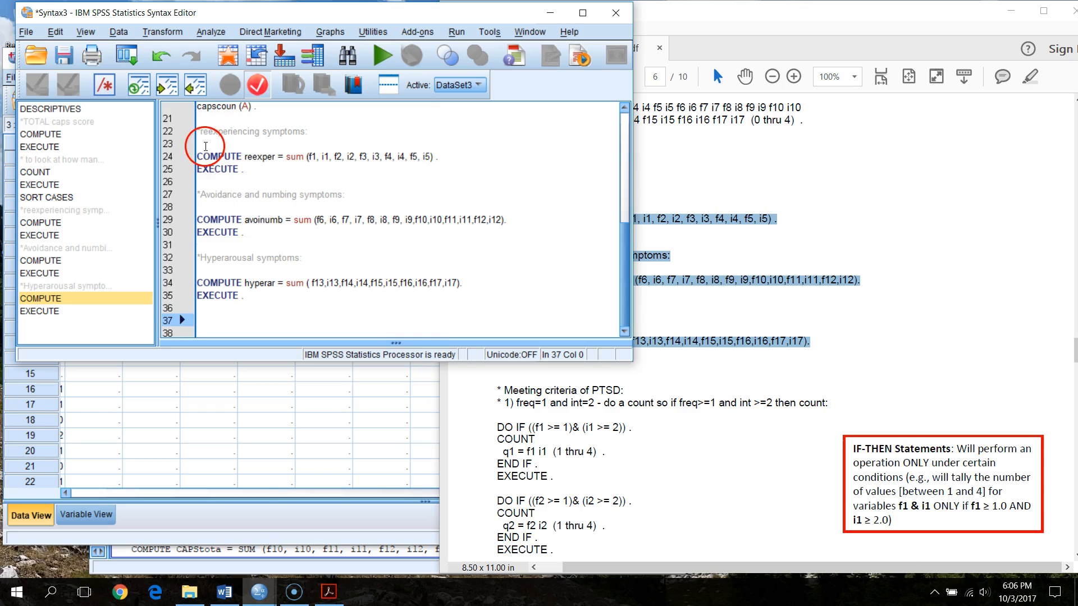
left_click_drag(206, 146, 308, 295)
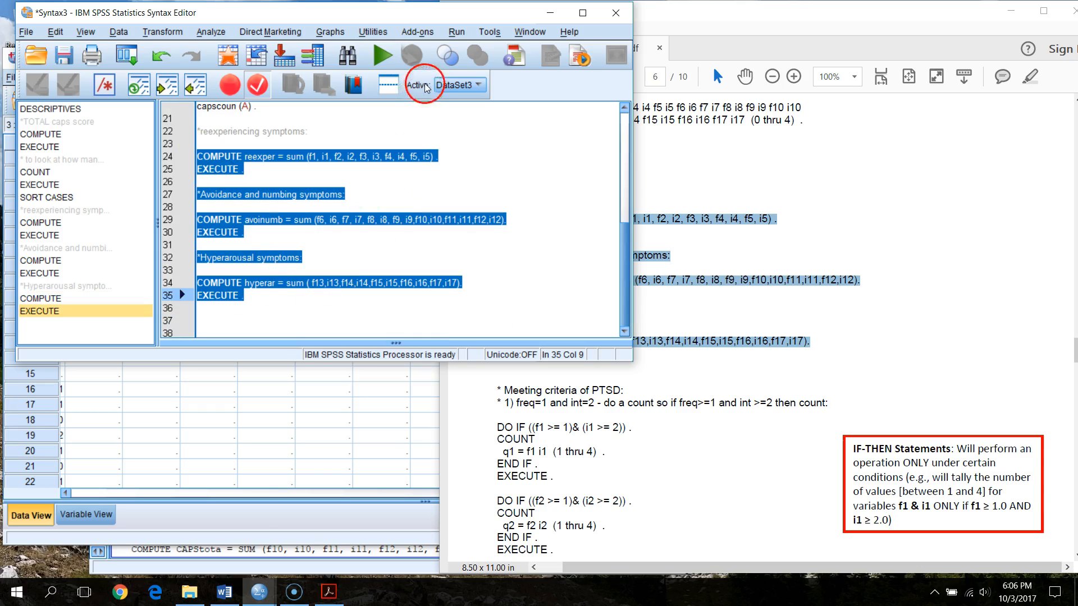
left_click(385, 57)
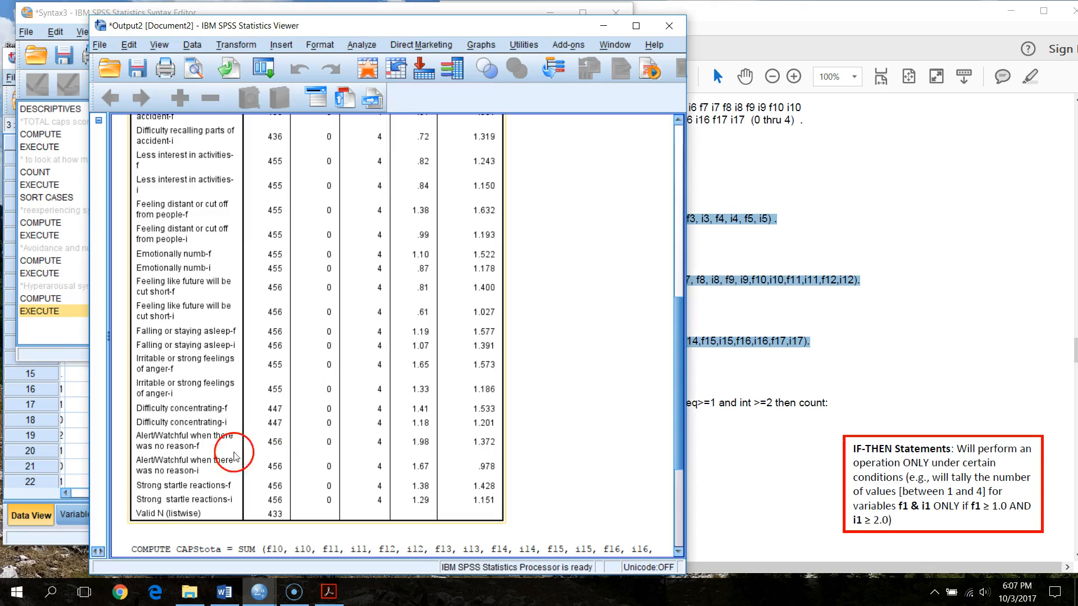
left_click(70, 542)
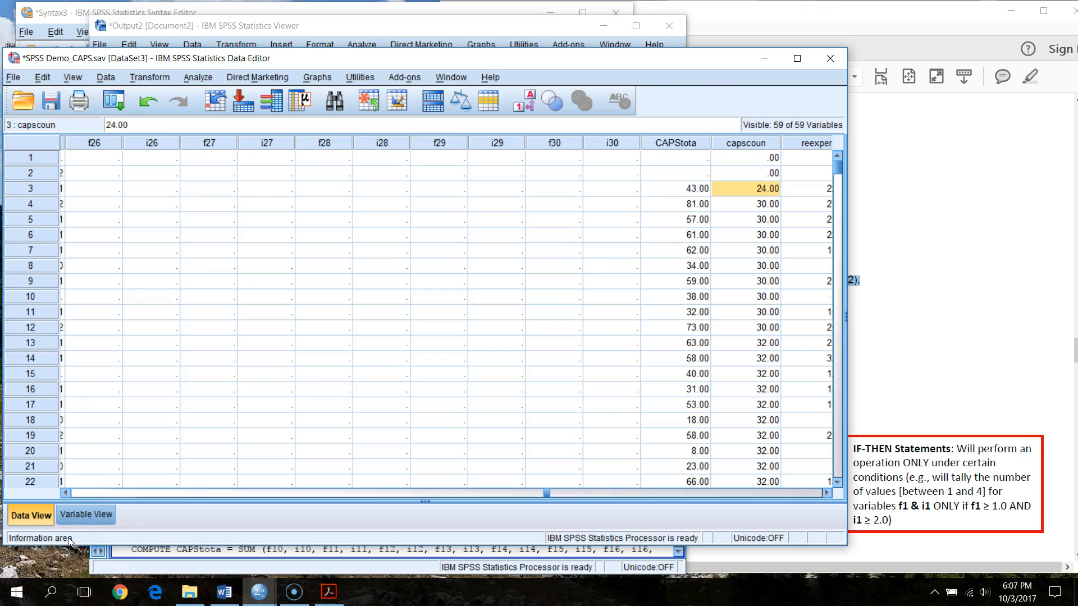
Step: Examine the new reexper, avoinumb and hyperar columns for the first five cases
left_click(696, 162)
key("Right")
key("Right")
key("Right")
key("Right")
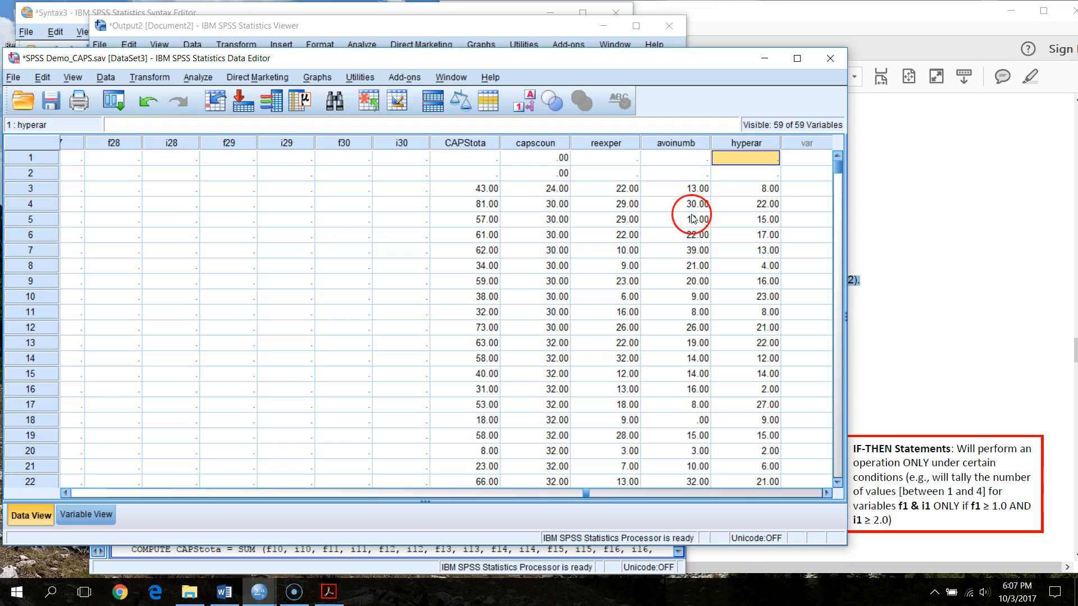
left_click(694, 190)
key("Right")
left_click(634, 207)
left_click(768, 219)
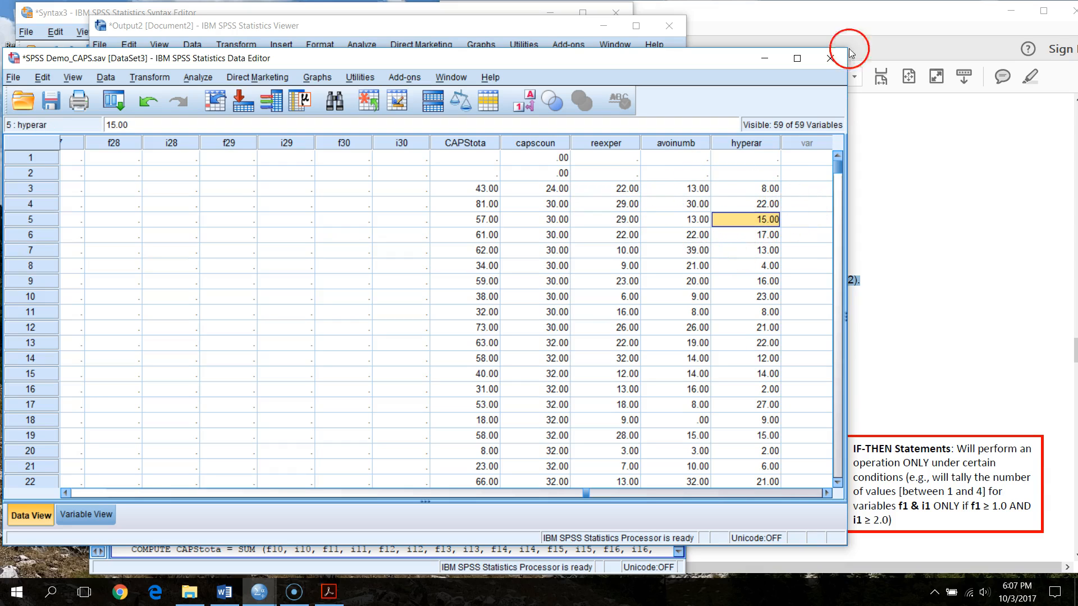
Step: Read the PTSD criteria section in the PDF, examining the DO IF ((f1 >= 1)& (i1 >= 2)) command
left_click(888, 20)
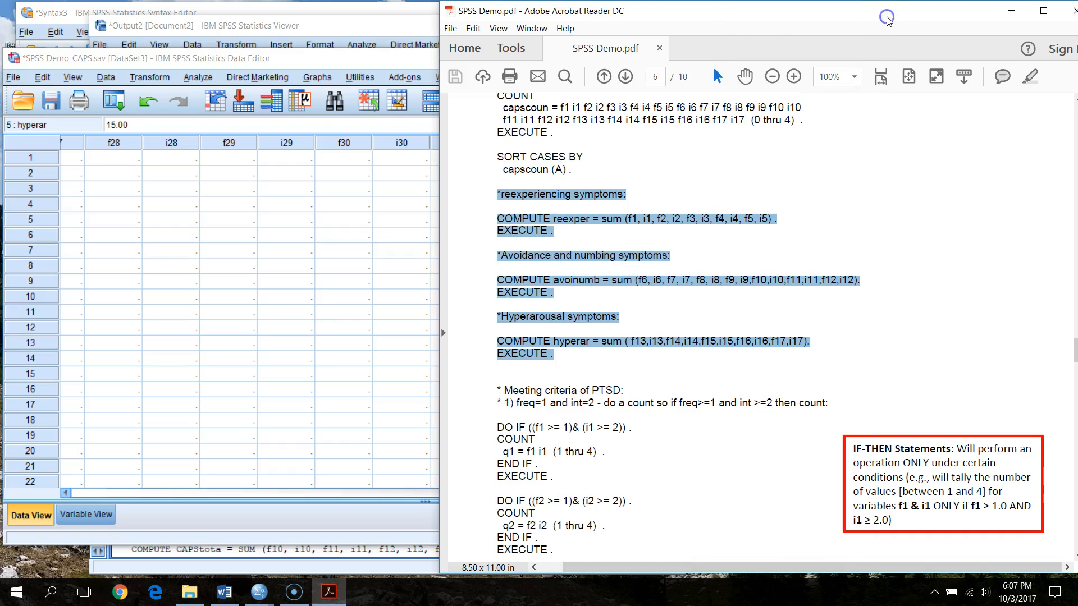
scroll(737, 287, "down", 5)
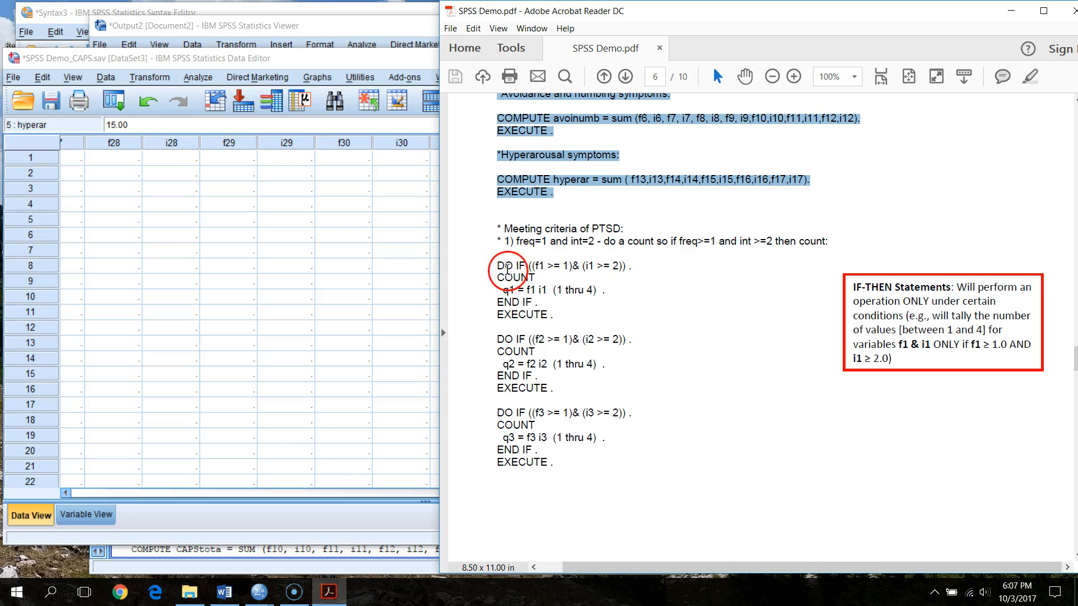
left_click_drag(499, 266, 625, 268)
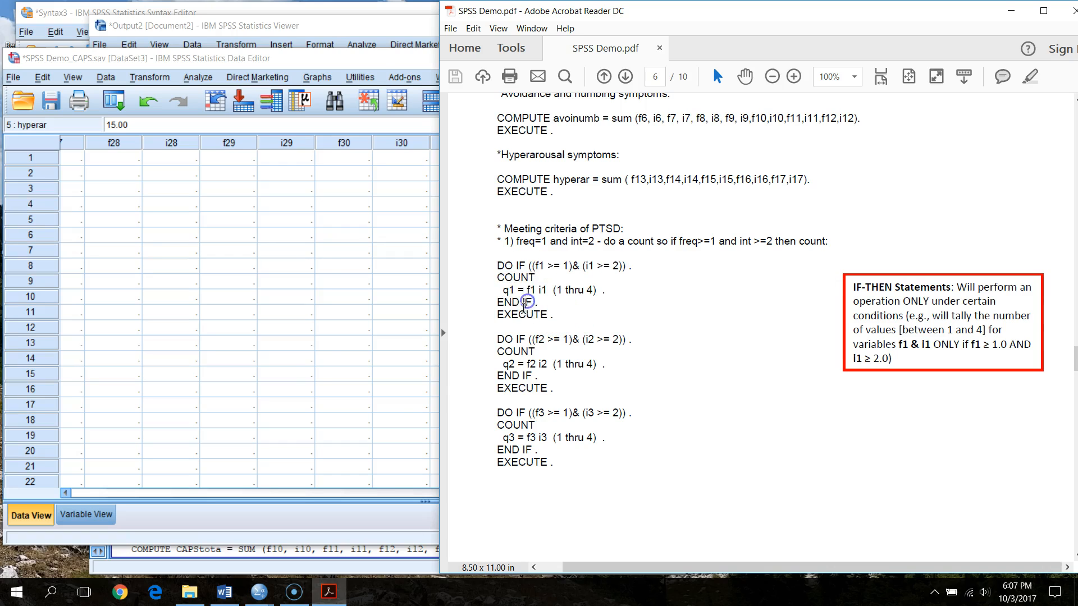
Step: Inspect the f1 values of cases 12, 14, 15 and 17 in the SPSS Demo_CAPS data, then return to the PDF
left_click(369, 54)
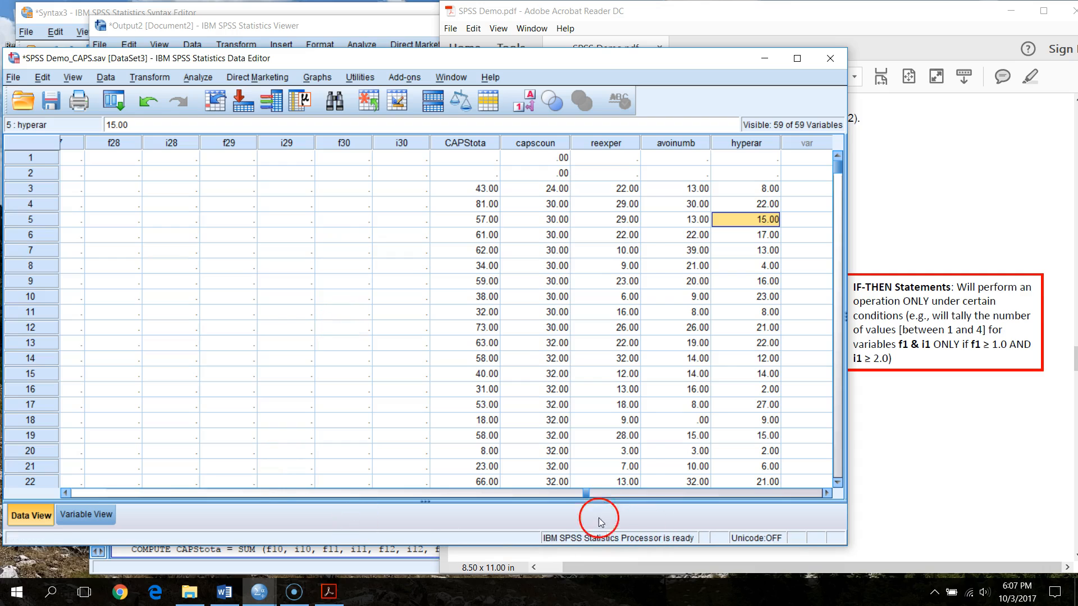
left_click_drag(586, 494, 48, 491)
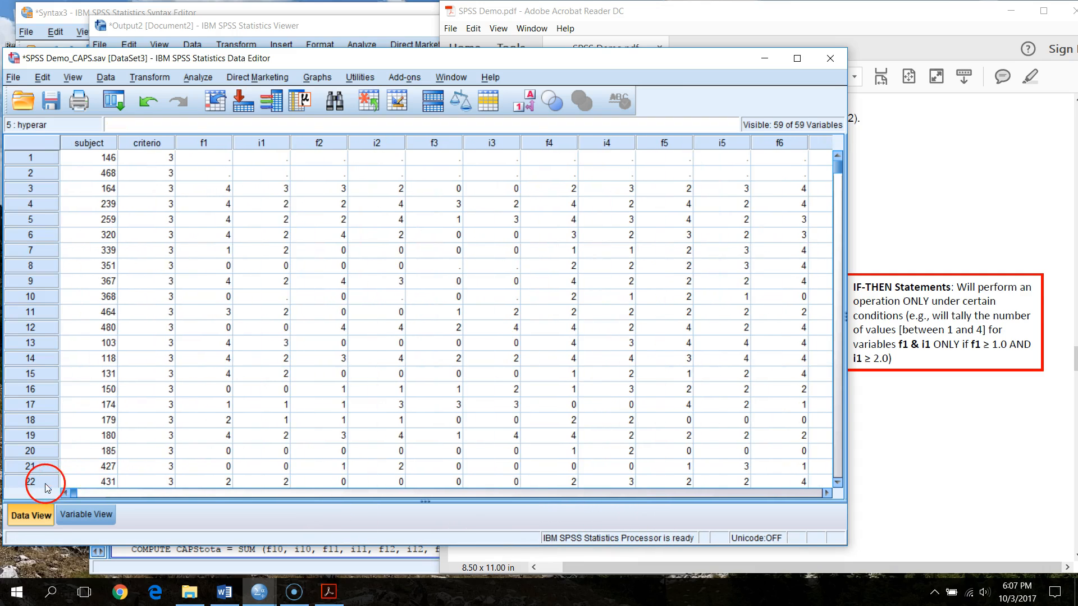
left_click(226, 404)
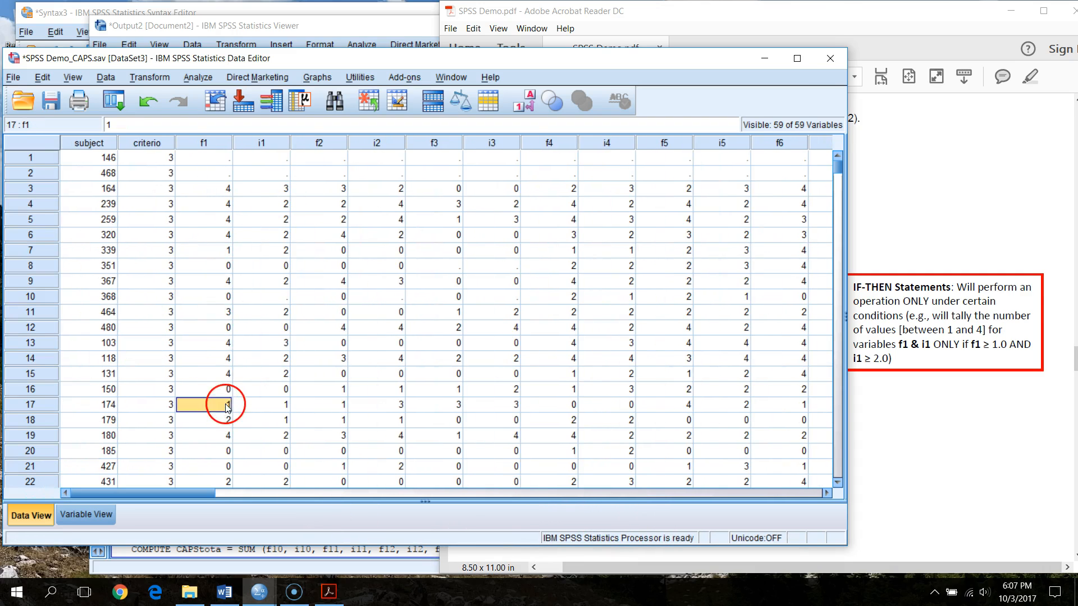
left_click(228, 327)
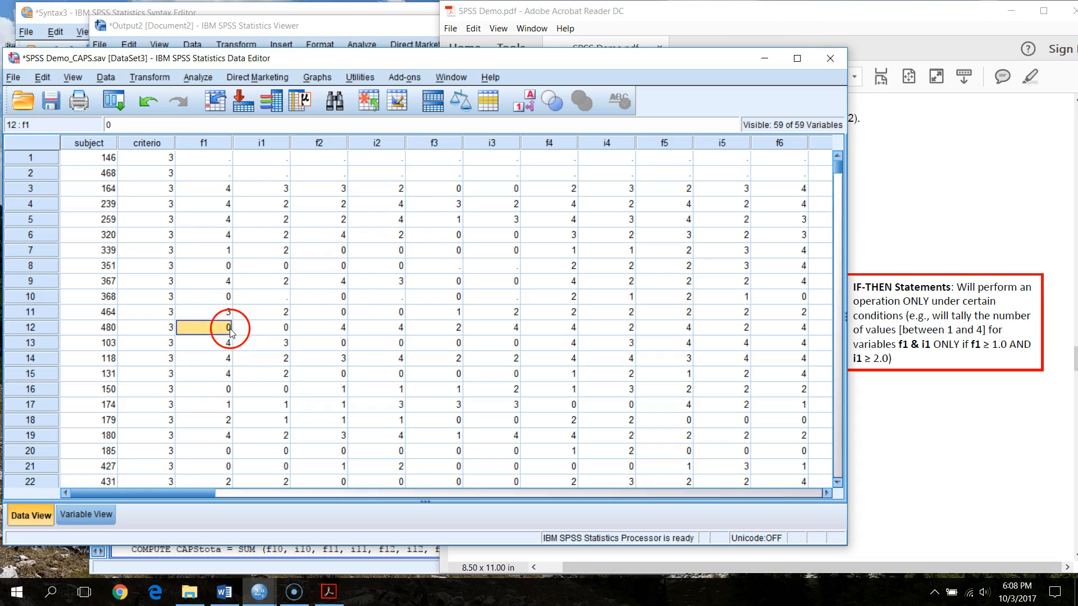
left_click(229, 404)
left_click(228, 373)
left_click(229, 359)
left_click(857, 23)
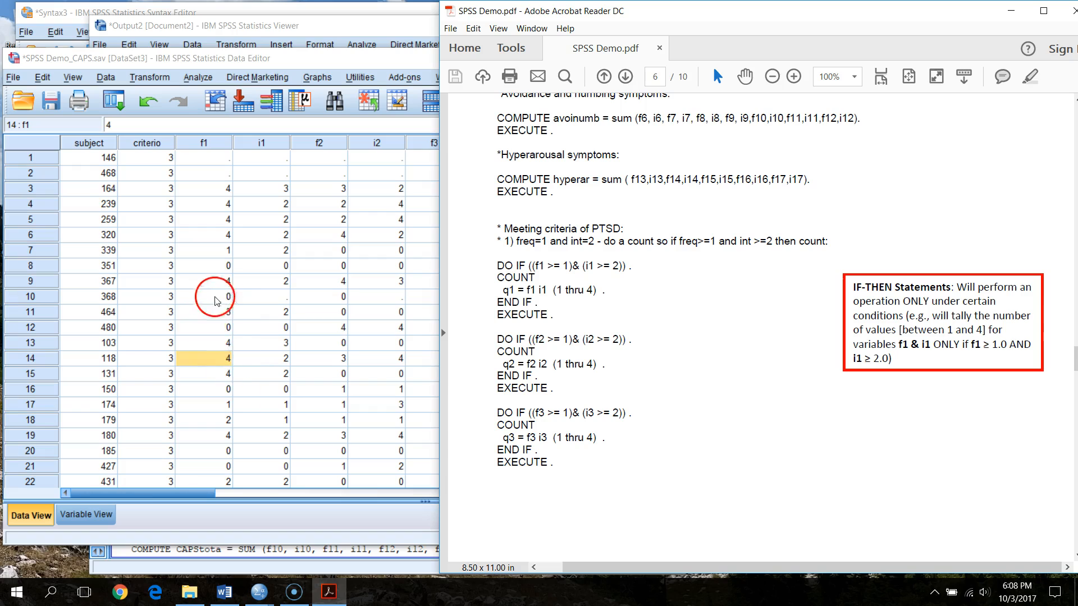
Step: Compare the third case's f1 and i1 values with the DO IF condition in the SPSS data, then check f1 of case 17
left_click(224, 189)
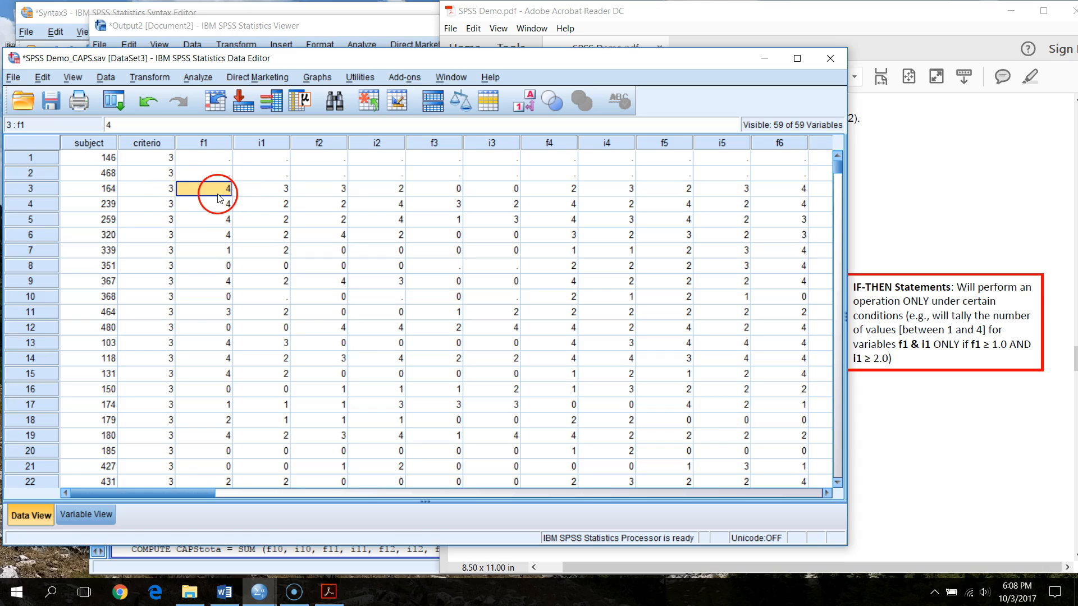
left_click(269, 197)
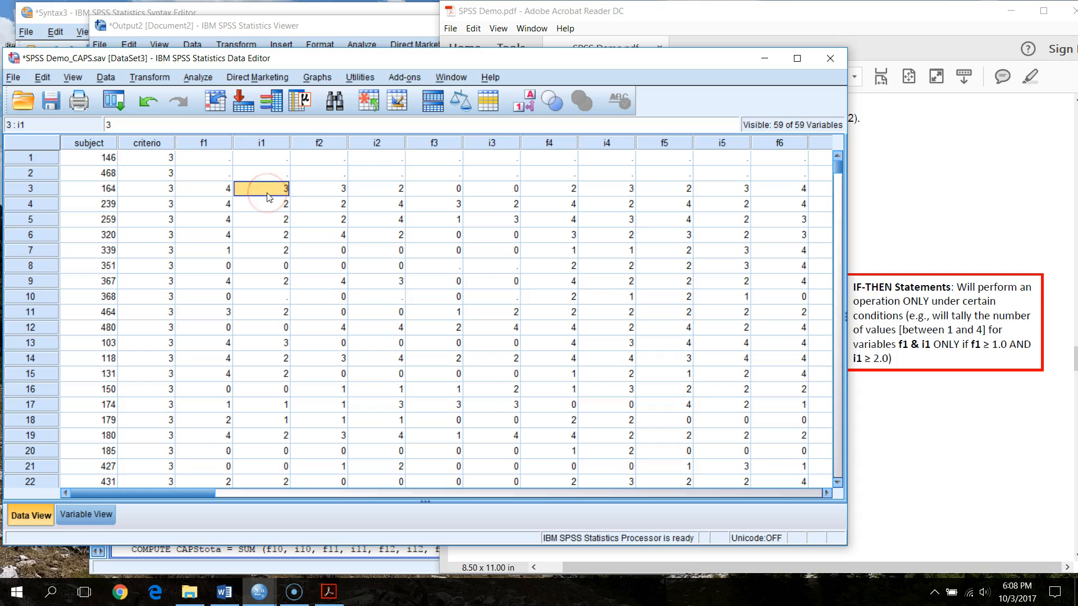
left_click(225, 196)
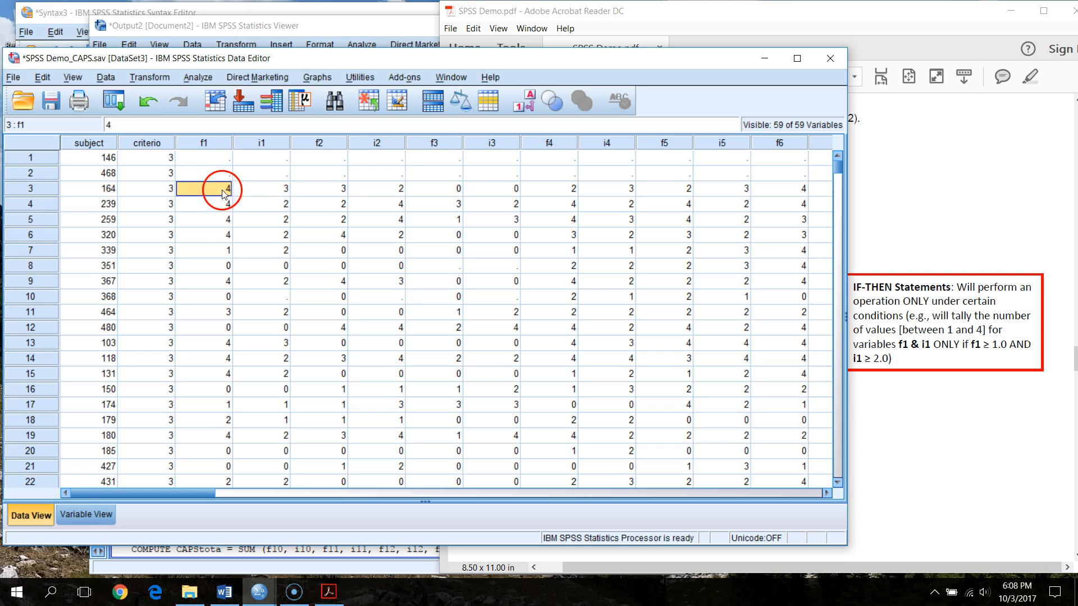
left_click(258, 196)
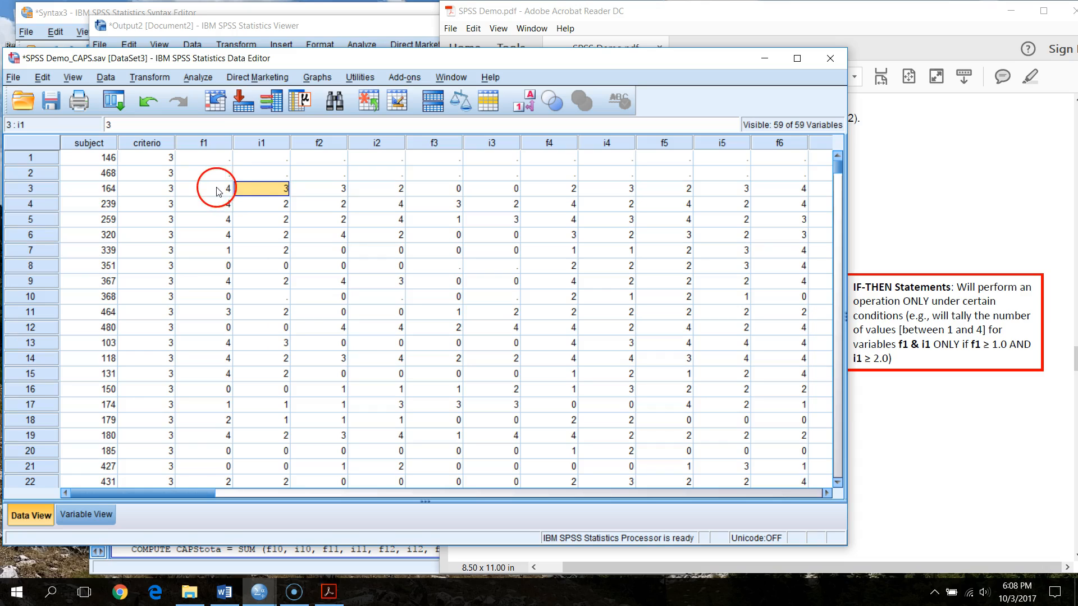
left_click(220, 189)
left_click(262, 186)
left_click(224, 190)
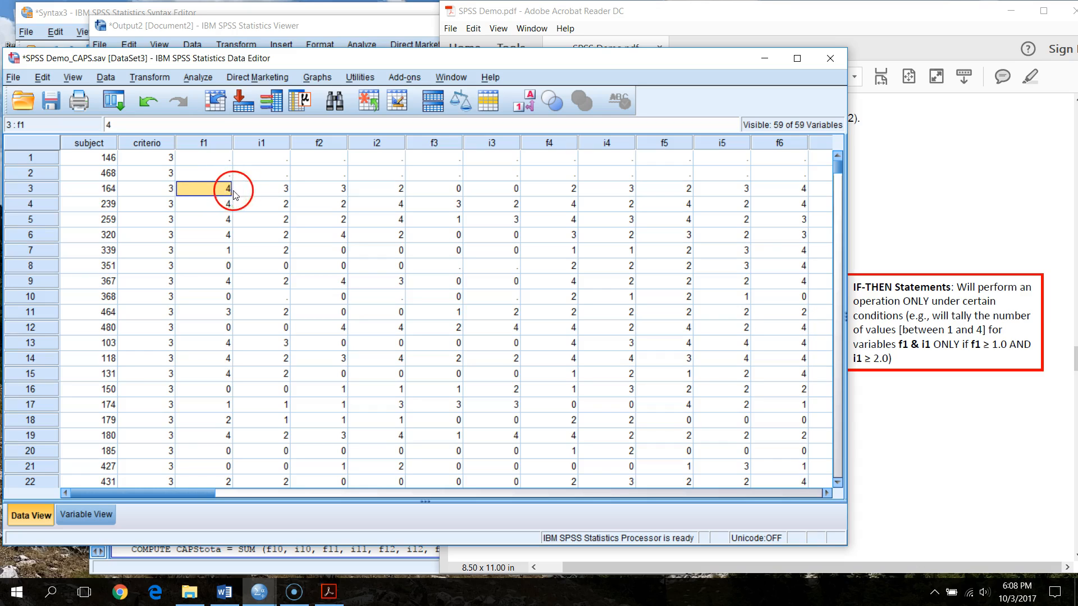
left_click(255, 191)
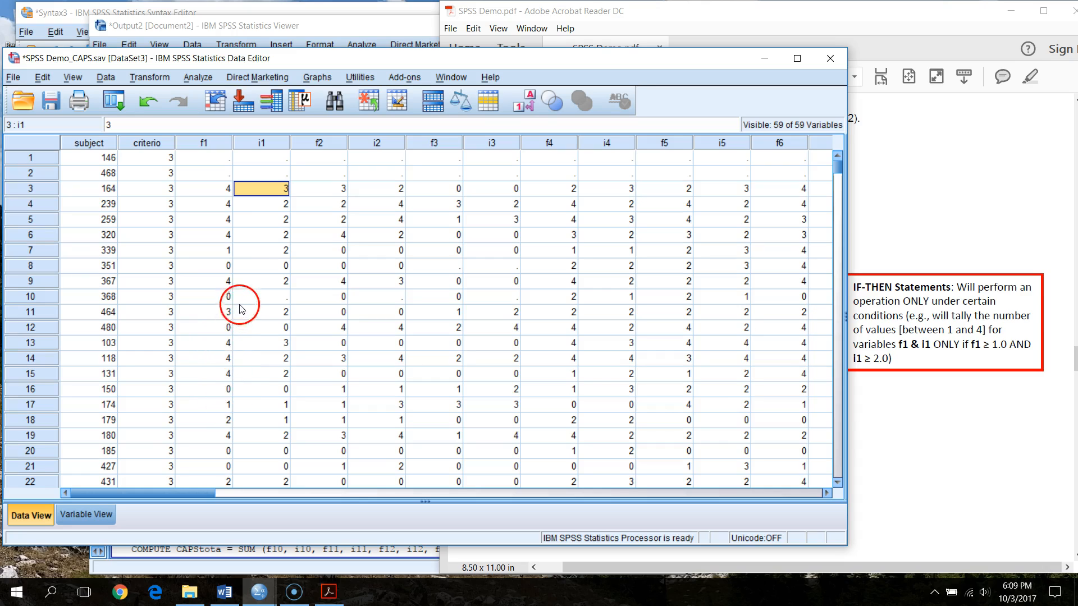
left_click(216, 406)
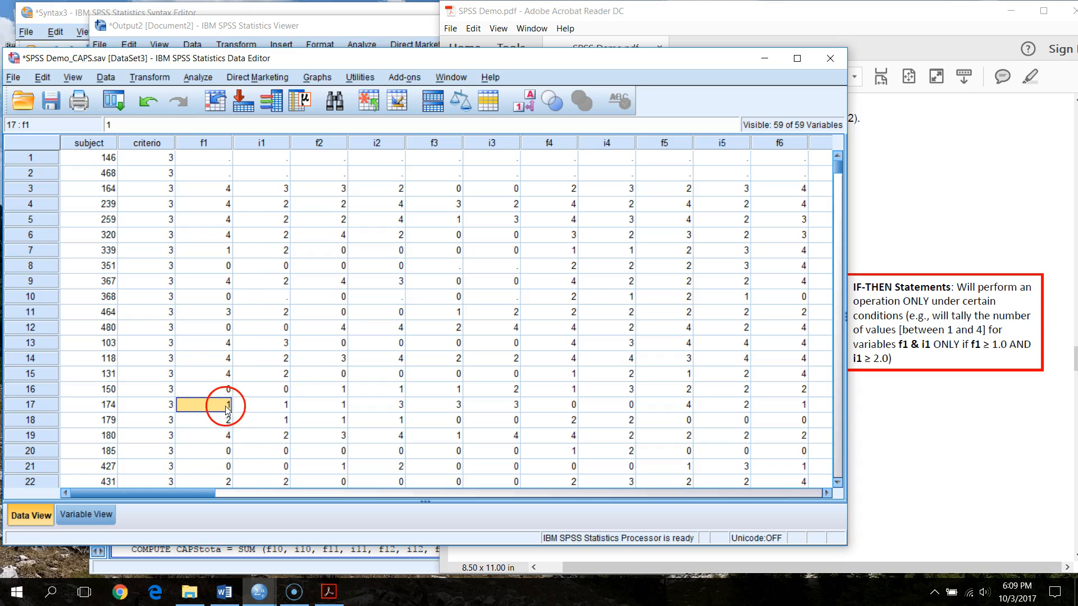
Step: Compare case 17's f1 and i1 values against the frequency and intensity thresholds, then return to the PDF
left_click(262, 410)
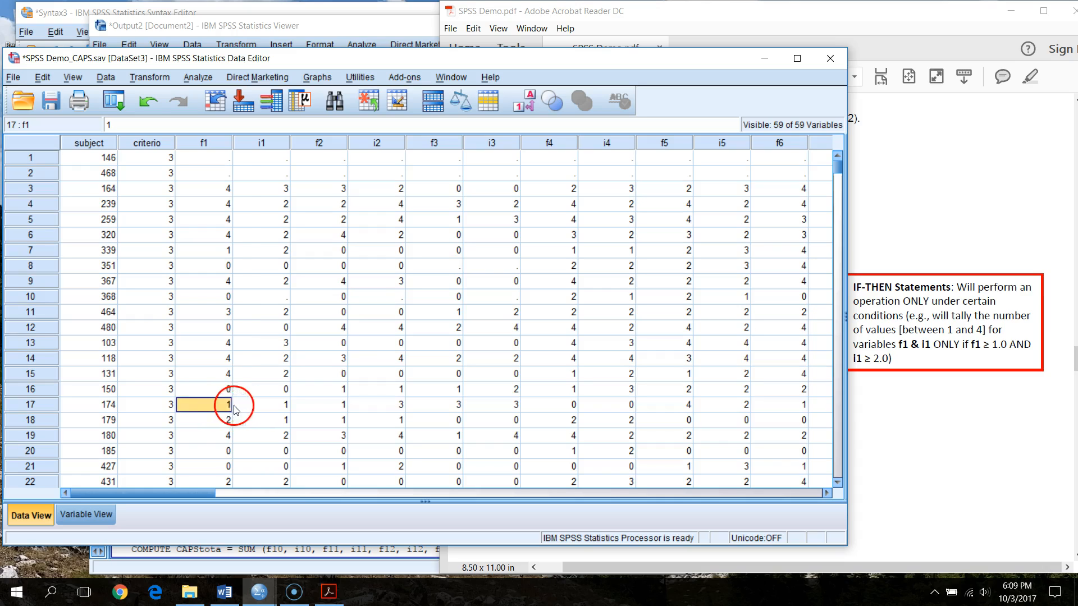
left_click(216, 405)
left_click(249, 408)
left_click(223, 405)
left_click(250, 405)
left_click(223, 405)
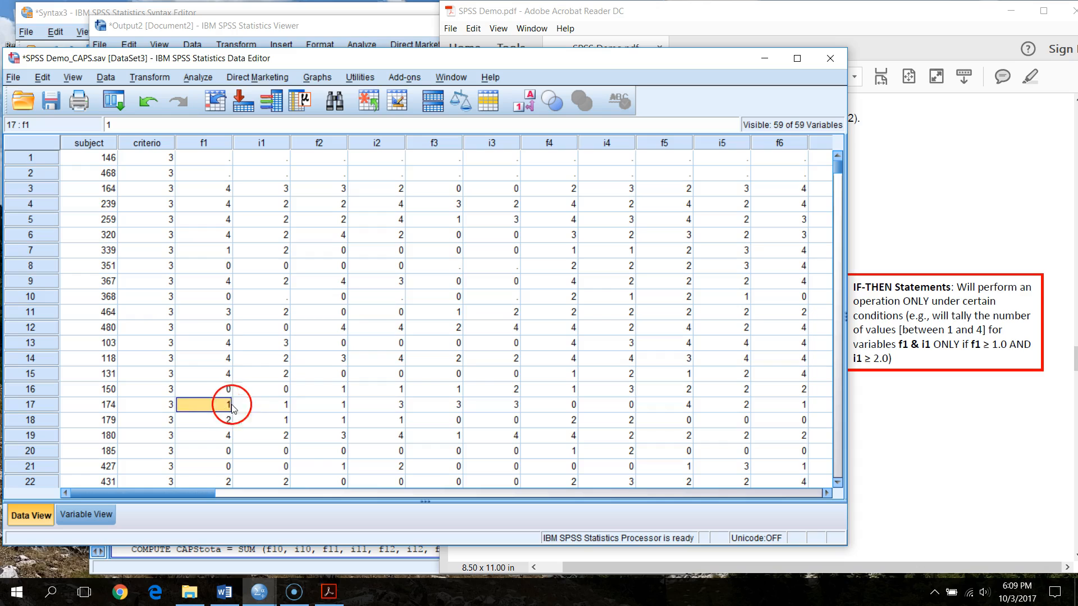
left_click(779, 10)
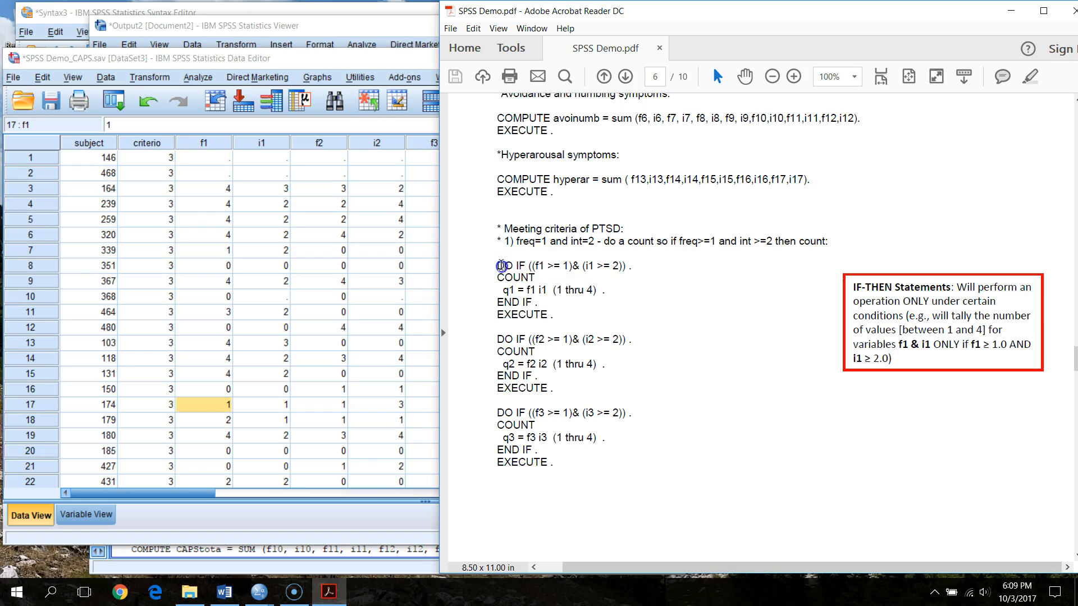
Step: Read through the DO IF count blocks for q1 to q7 in the PDF
left_click_drag(501, 265, 627, 256)
left_click(548, 325)
scroll(548, 312, "down", 2)
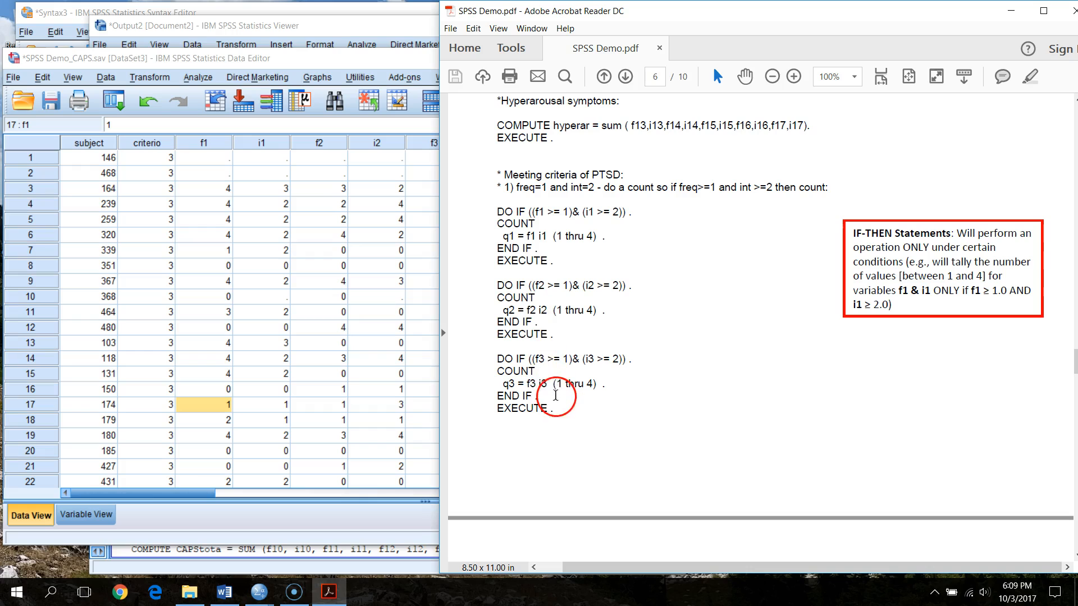
scroll(555, 388, "down", 7)
scroll(556, 456, "down", 5)
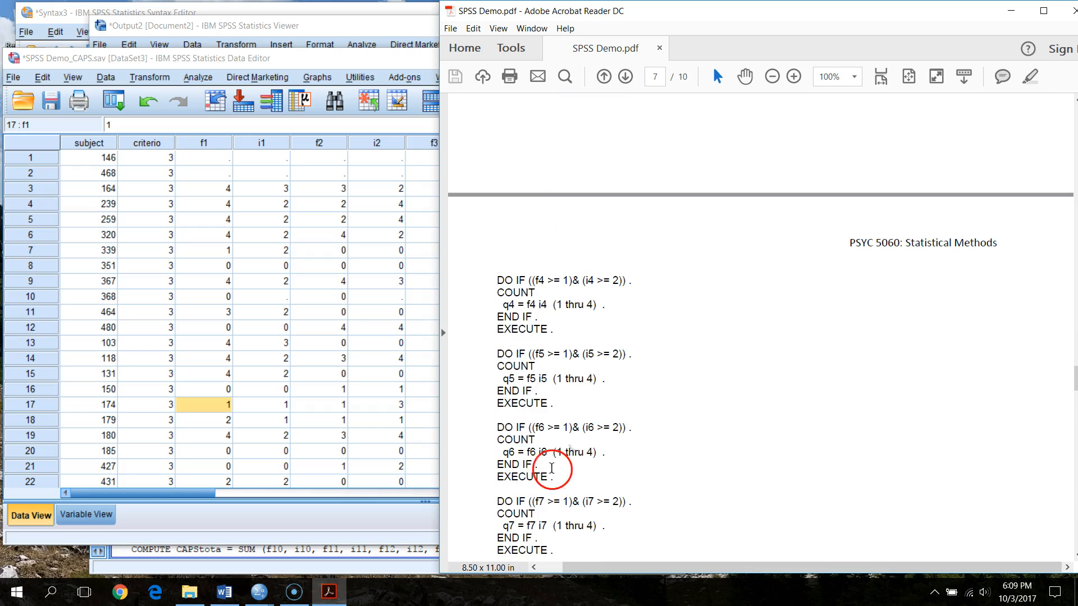
scroll(562, 449, "up", 7)
scroll(571, 445, "up", 7)
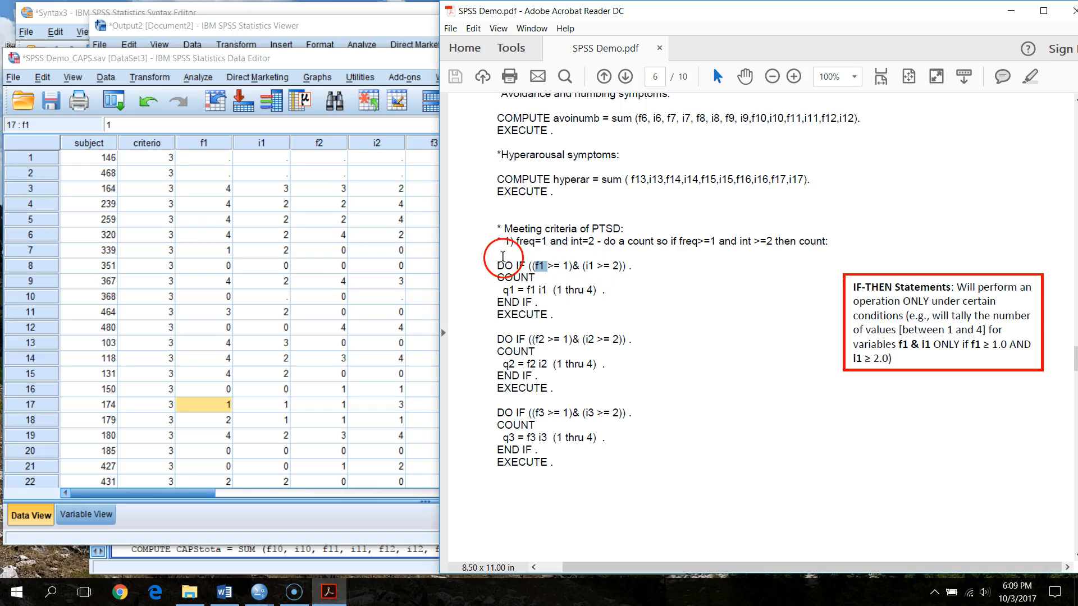
Step: Copy the q1 to q3 DO IF count blocks from the PDF and paste them below the hyperar command in the SPSS syntax
left_click_drag(496, 266, 586, 466)
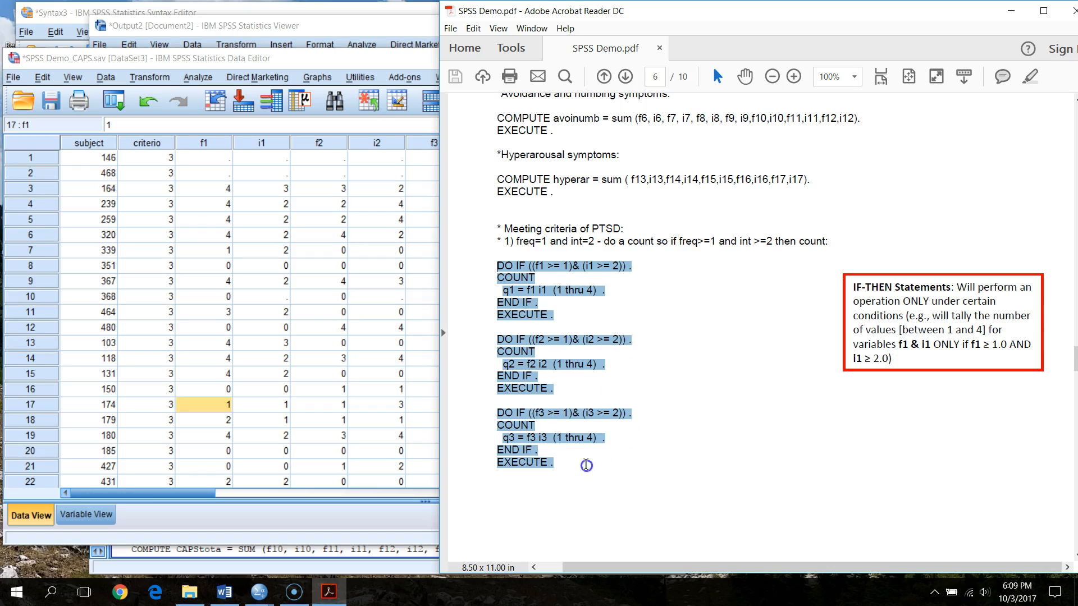
left_click(635, 325)
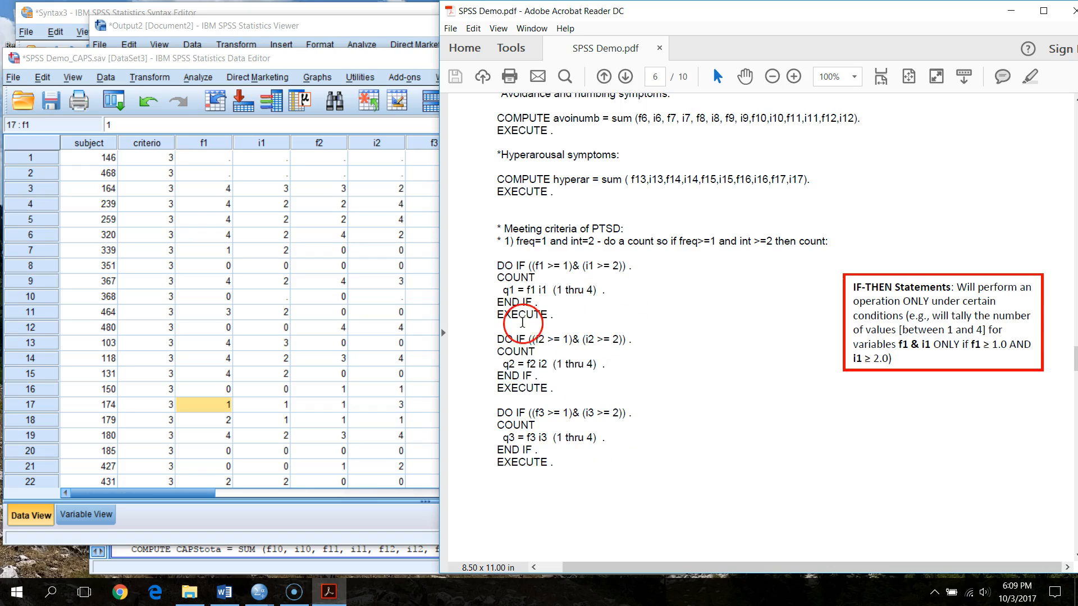
left_click_drag(495, 268, 603, 465)
key("ctrl+c")
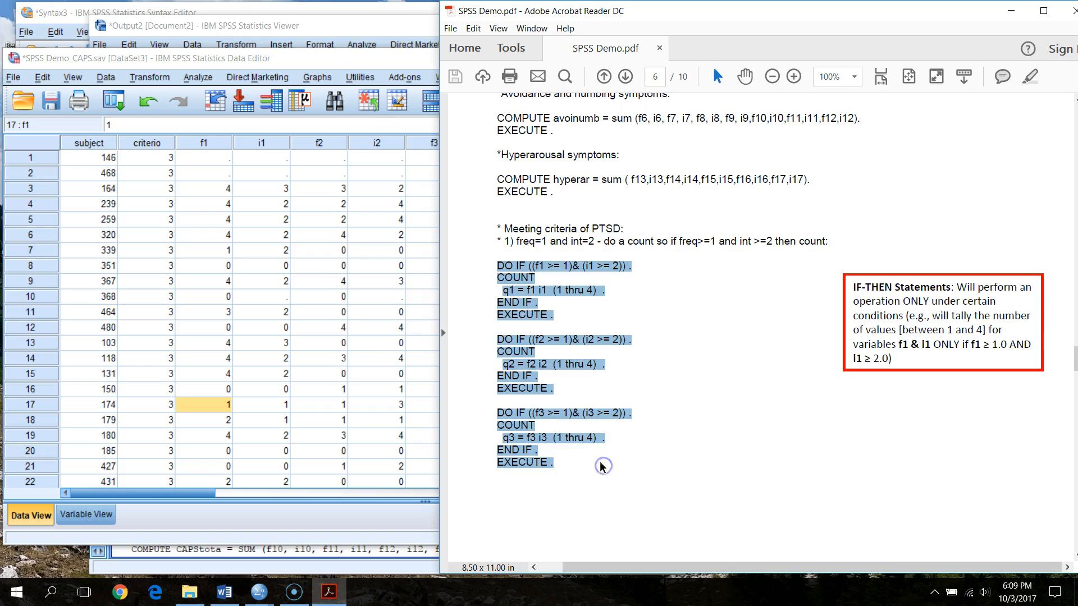
left_click(277, 23)
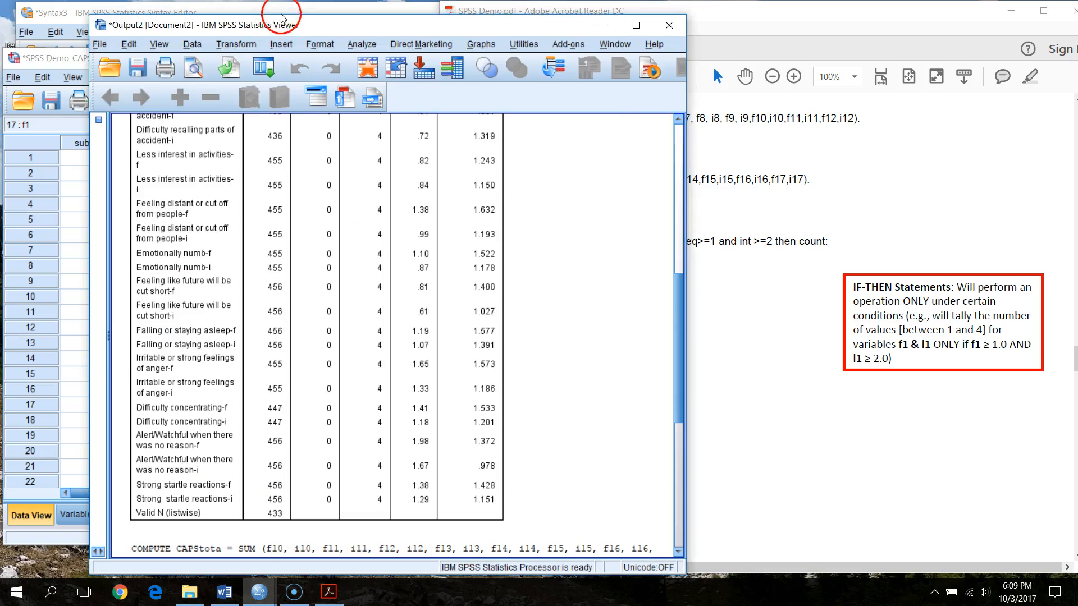
left_click(285, 7)
left_click(330, 309)
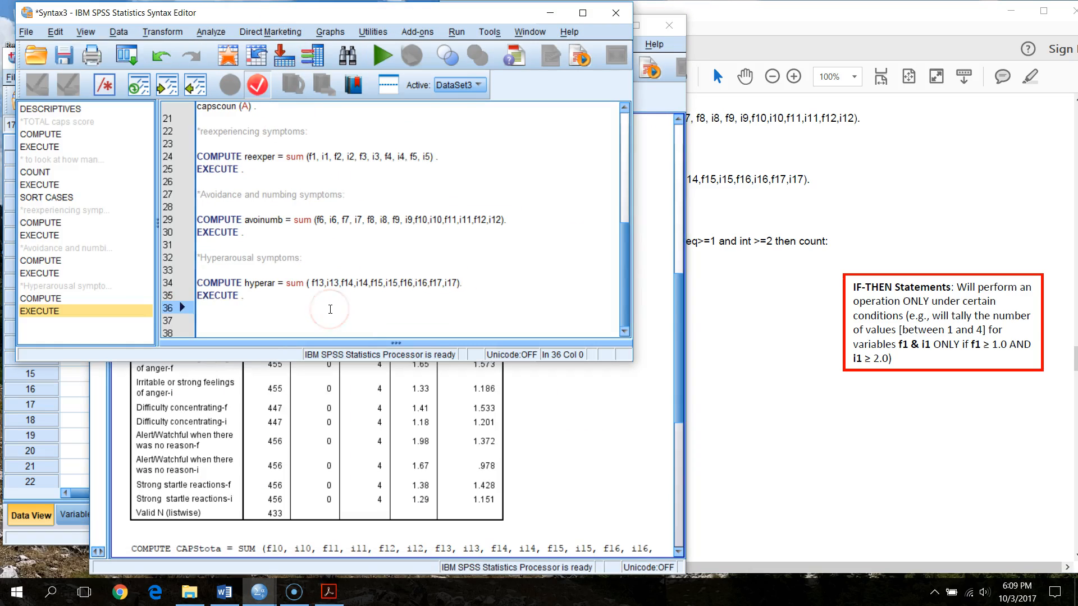
key("Return")
key("Return")
key("ctrl+v")
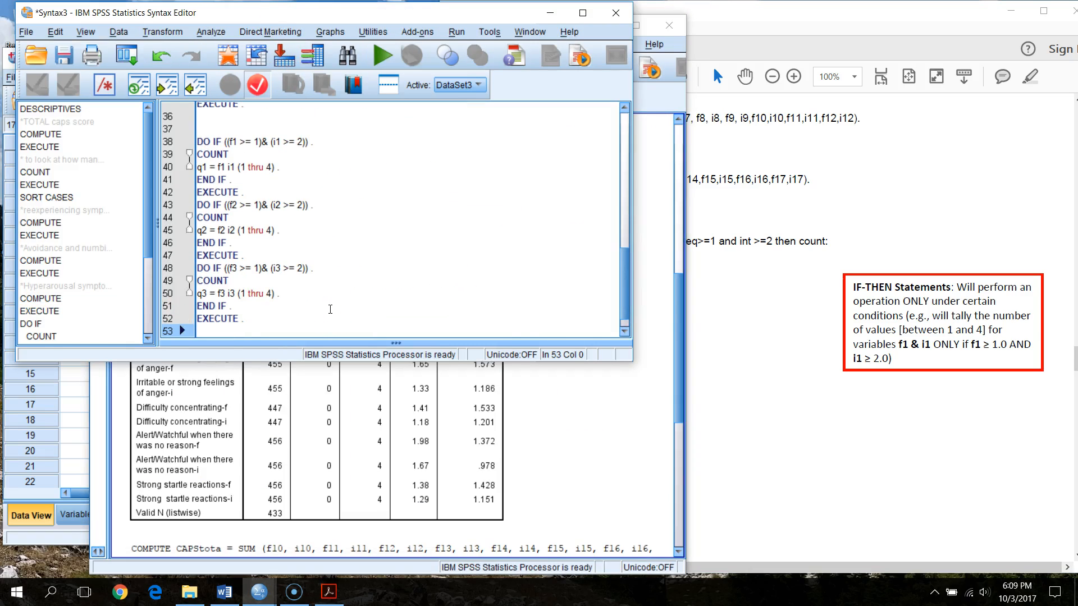
Step: Copy the q4 to q12 DO IF count blocks from the PDF and paste them at the end of the SPSS syntax
left_click(775, 50)
scroll(646, 337, "down", 5)
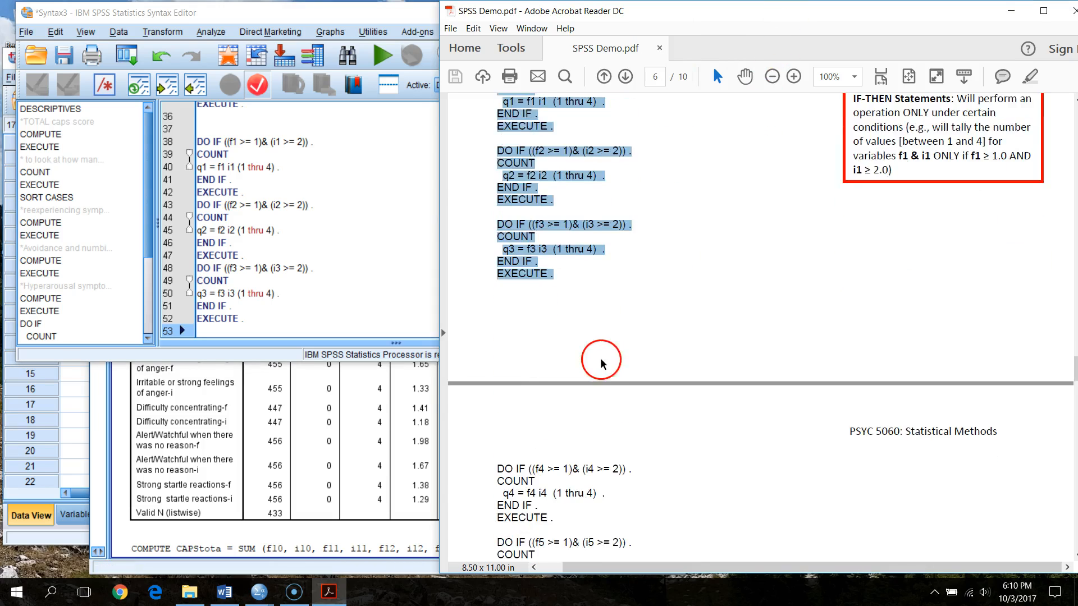
scroll(601, 363, "down", 3)
left_click_drag(497, 280, 565, 394)
key("ctrl+c")
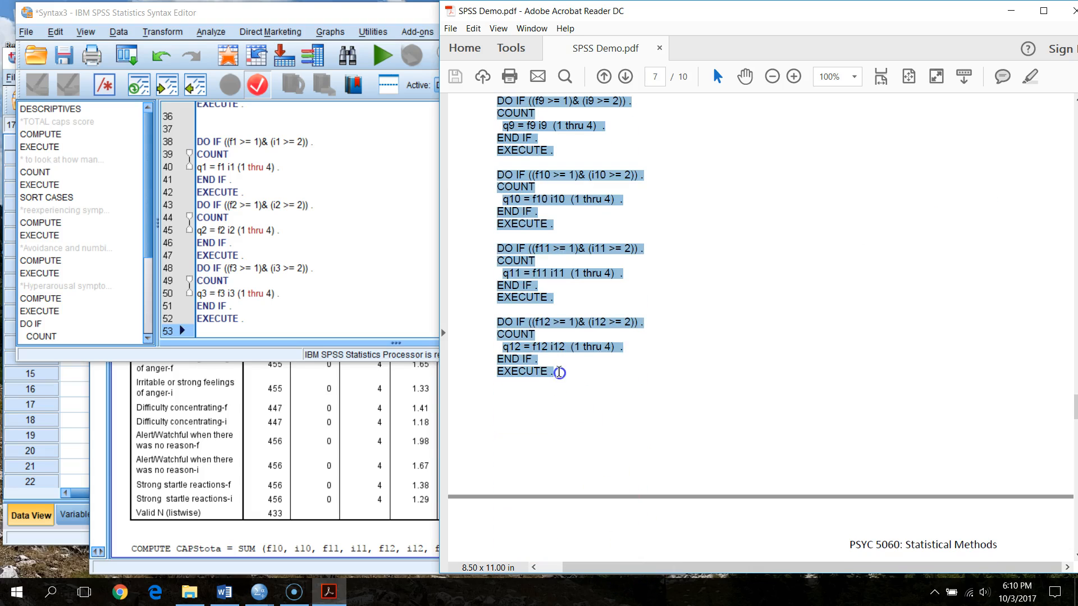
left_click(325, 320)
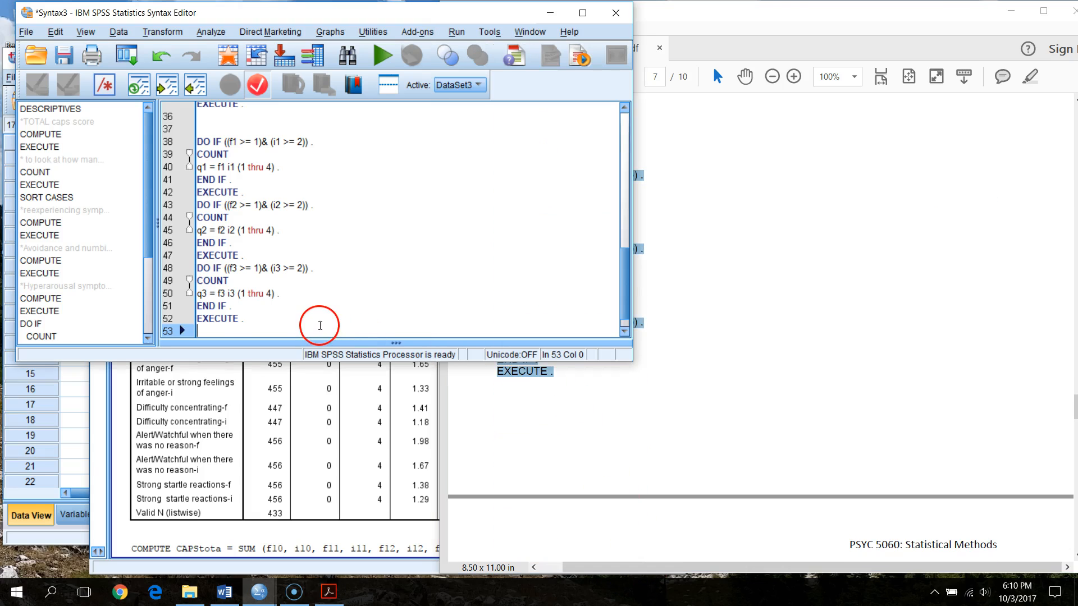
key("ctrl+v")
Step: Copy the q13 to q17 DO IF count blocks from the PDF and paste them at the end of the SPSS syntax
left_click(769, 347)
scroll(680, 416, "down", 5)
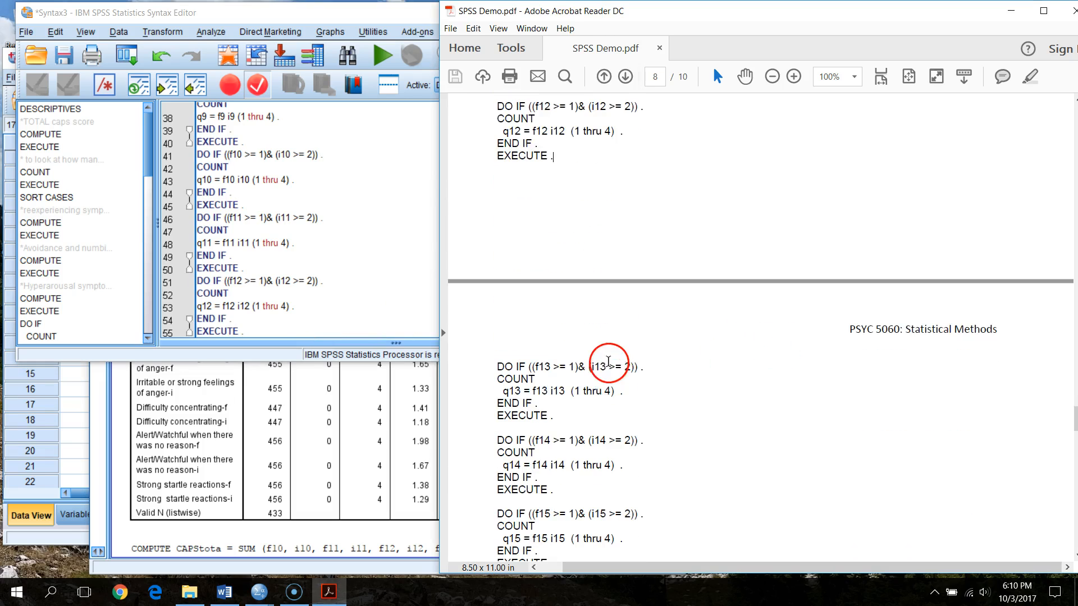
left_click_drag(499, 205, 563, 480)
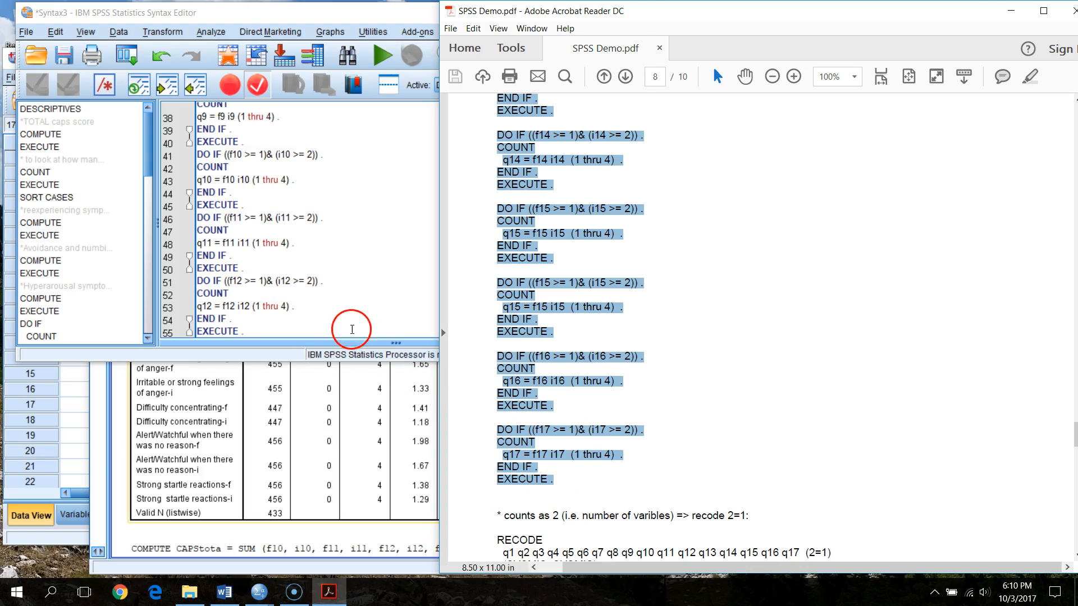
left_click(353, 325)
type("DO IF ((f13 >= 1)& (i13 >= 2)) . COUNT q13 = f13 i13 (1 thru 4) . END IF . EXECUTE . DO IF ((f14 >= 1)& (i14 >= 2)) . COUNT q14 = f14 i14 (1 thru 4) . END IF . EXECUTE . DO IF ((f15 >= 1)& (i15 >= 2)) . COUNT q15 = f15 i15 (1 thru 4) . END IF . EXECUTE . DO IF ((f16 >= 1)& (i16 >= 2)) . COUNT q16 = f16 i16 (1 thru 4) . END IF . EXECUTE . DO IF ((f17 >= 1)& (i17 >= 2)) . COUNT q17 = f17 i17 (1 thru 4) . END IF . EXECUTE .")
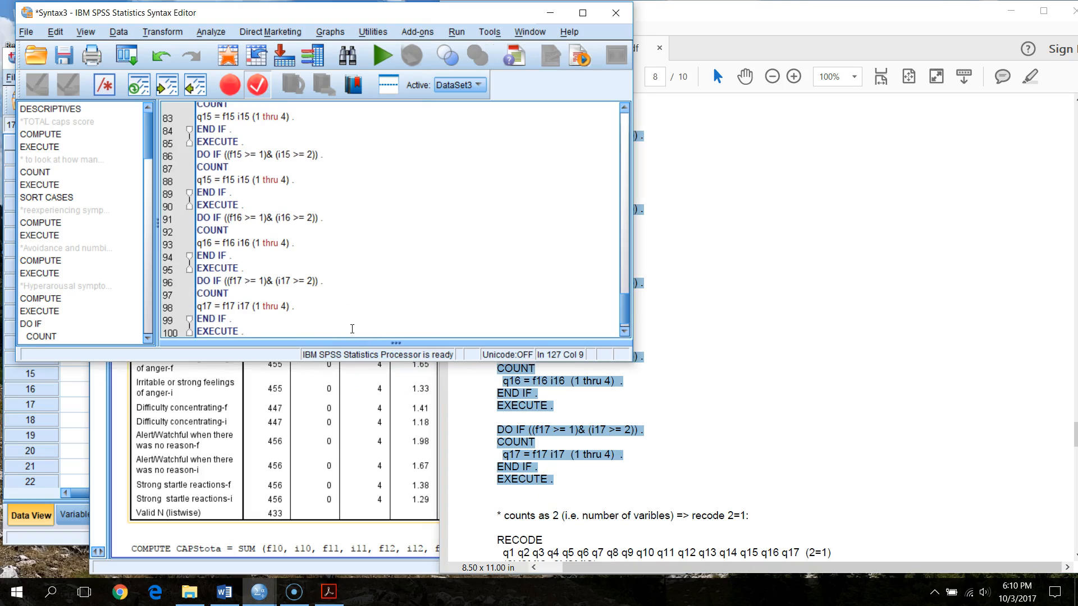
Step: Enlarge the syntax window, run all DO IF count blocks from q1 to q17, and check the output log through its end
left_click_drag(418, 362, 426, 475)
scroll(409, 367, "up", 12)
scroll(413, 367, "up", 17)
scroll(373, 335, "down", 3)
scroll(373, 335, "down", 20)
scroll(343, 335, "up", 11)
scroll(357, 334, "up", 15)
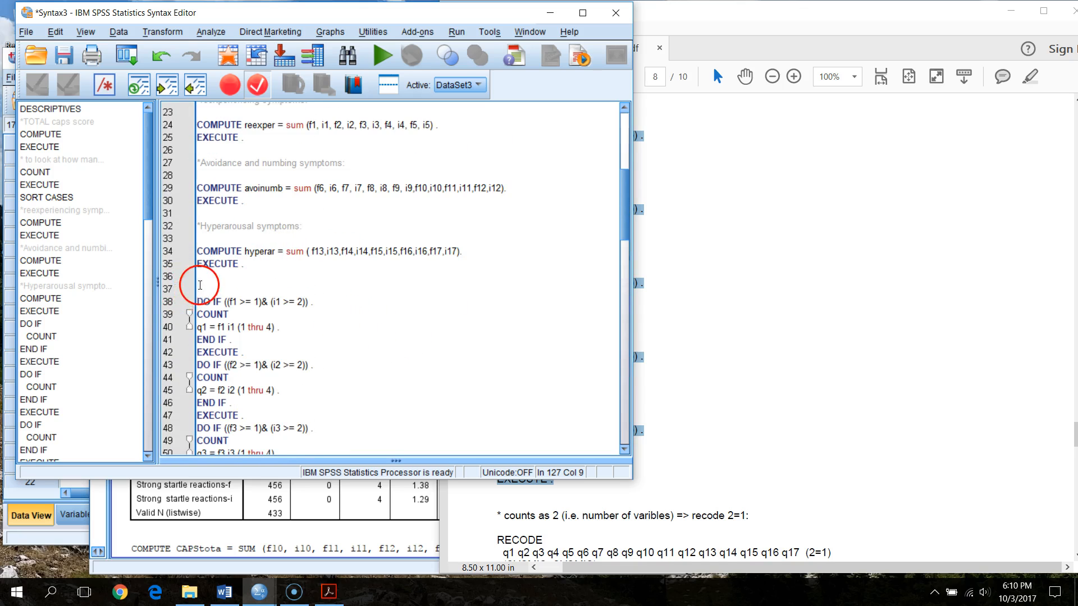
left_click_drag(199, 302, 533, 576)
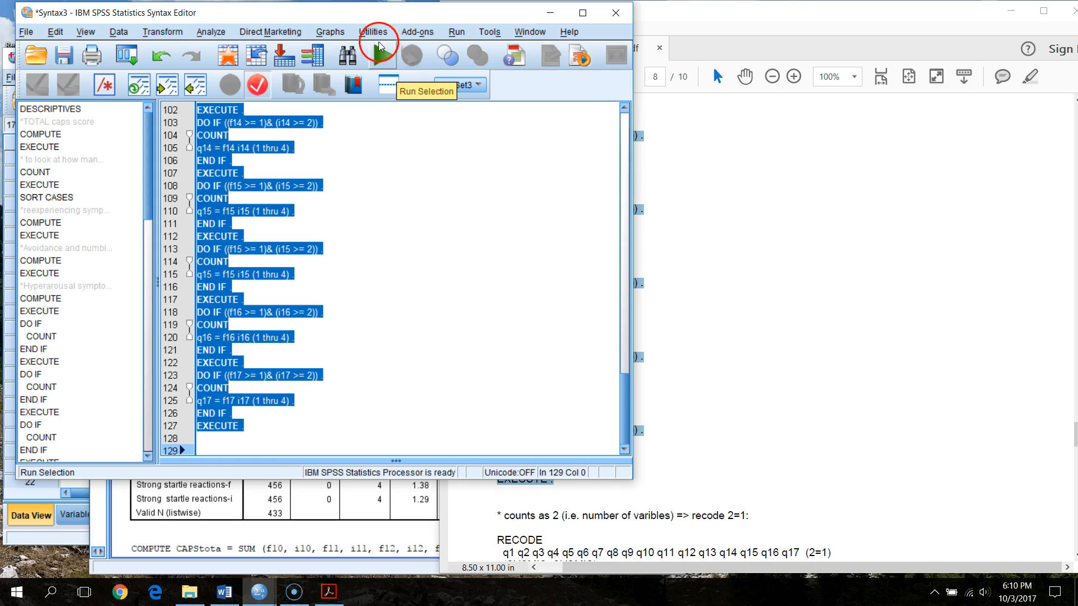
left_click(380, 55)
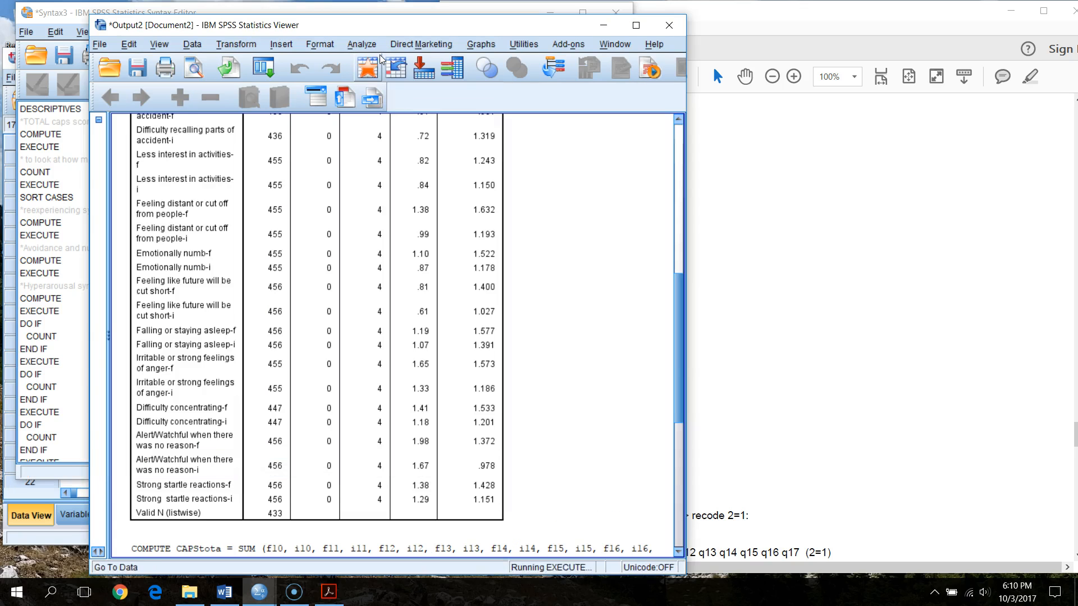
scroll(622, 441, "down", 20)
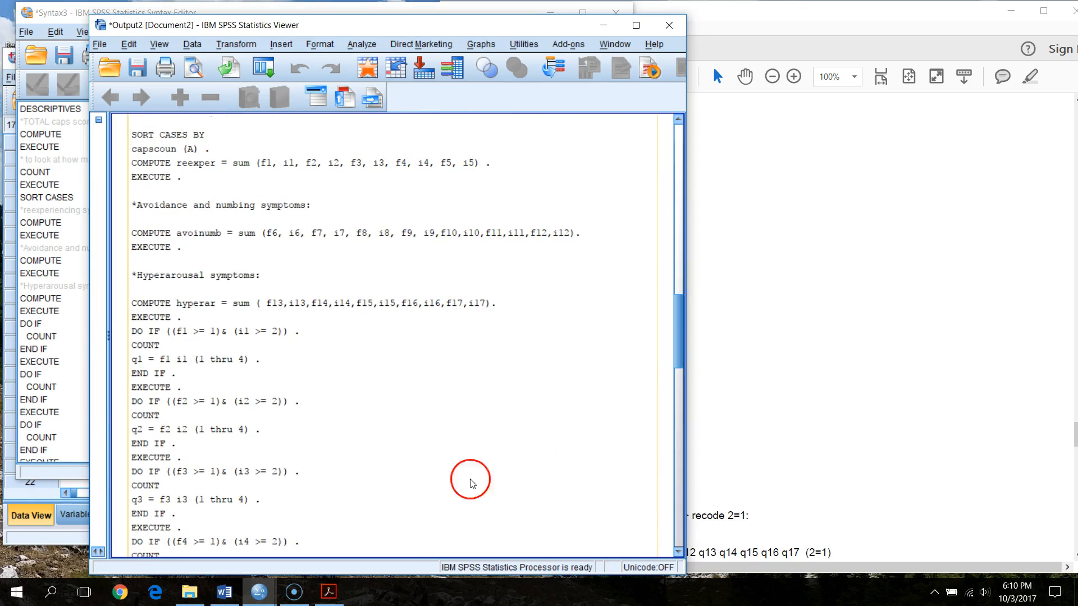
scroll(401, 455, "down", 10)
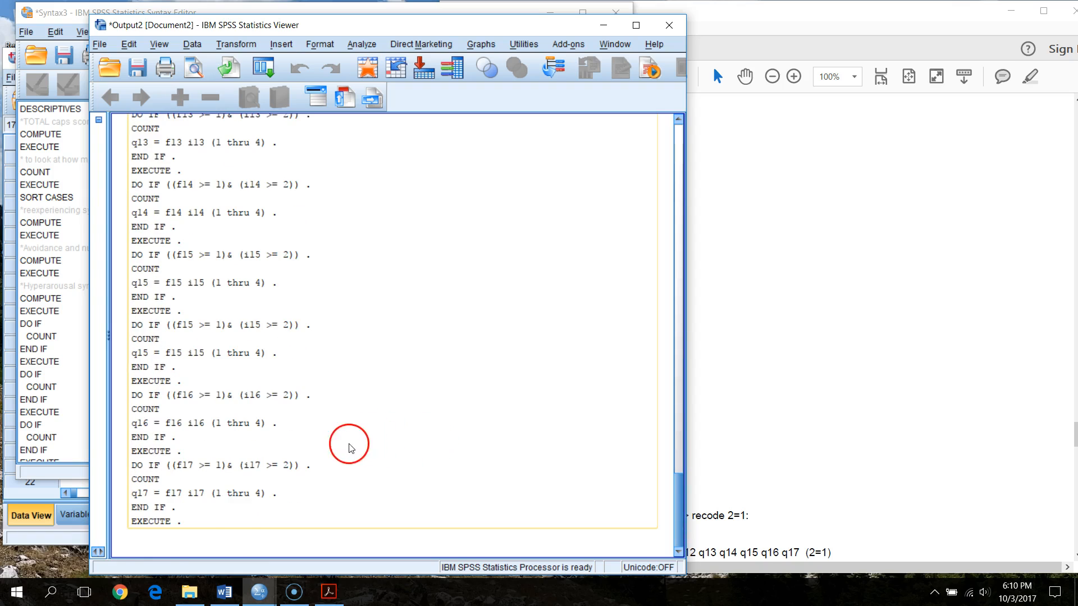
Step: Look over the new q1 to q17 columns in the SPSS Demo_CAPS data
left_click(58, 541)
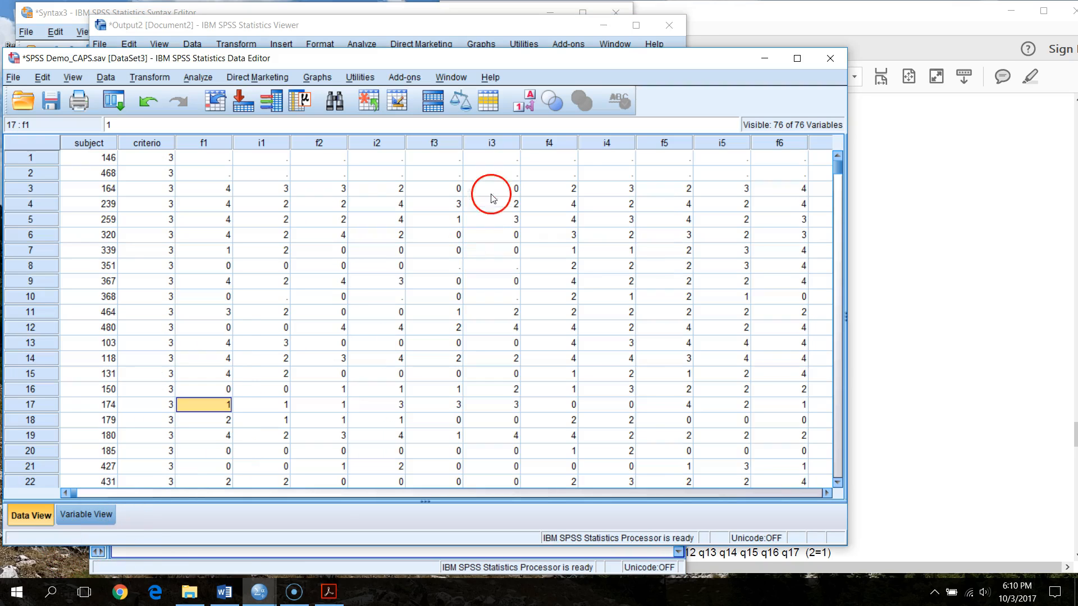
left_click(498, 157)
key("ctrl+Right")
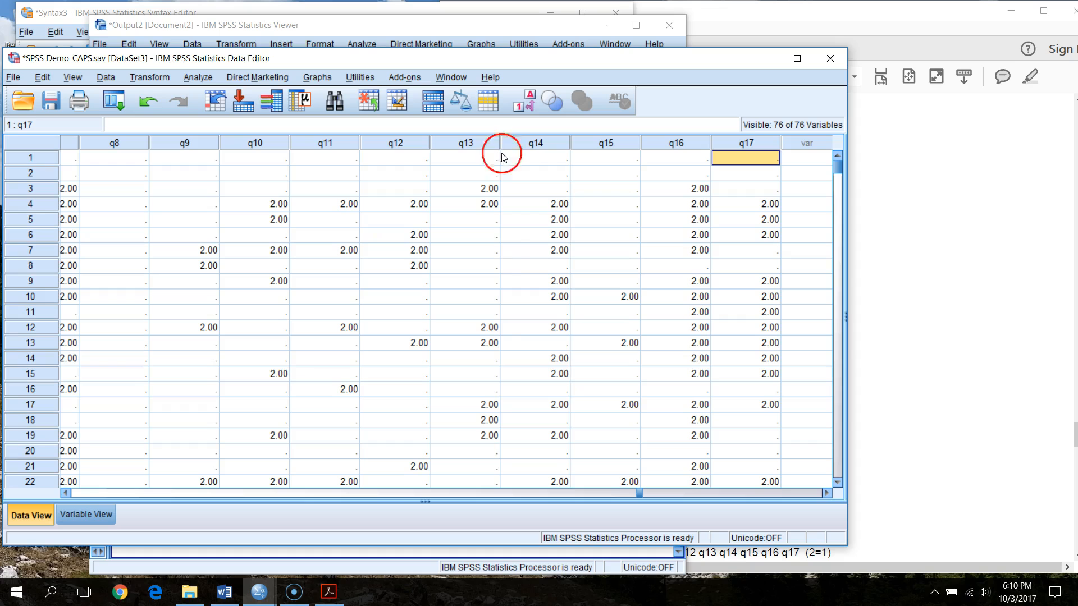
left_click(636, 492)
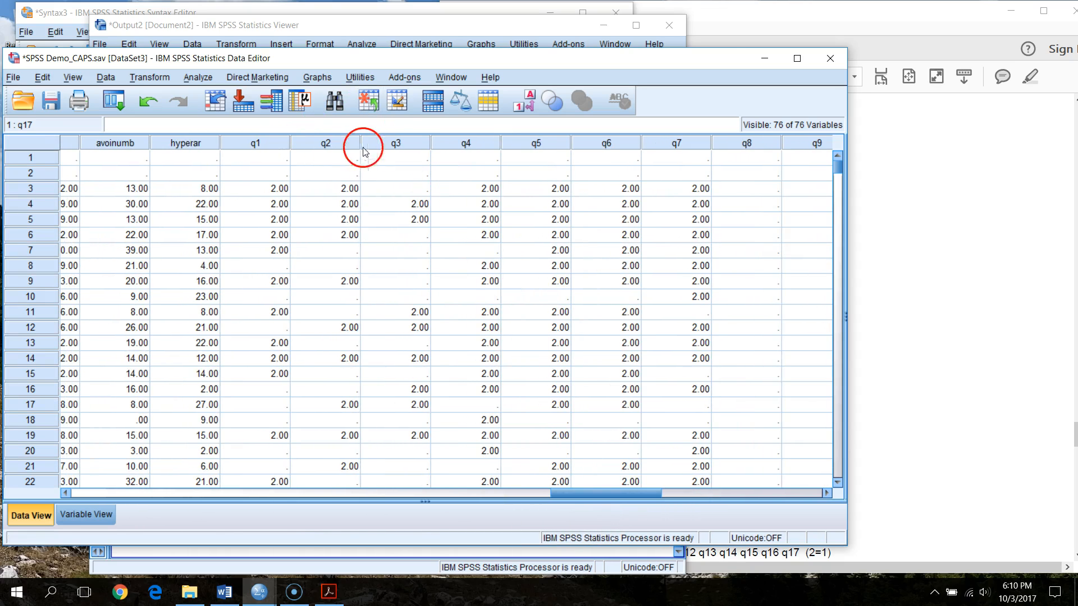
left_click_drag(599, 483, 623, 510)
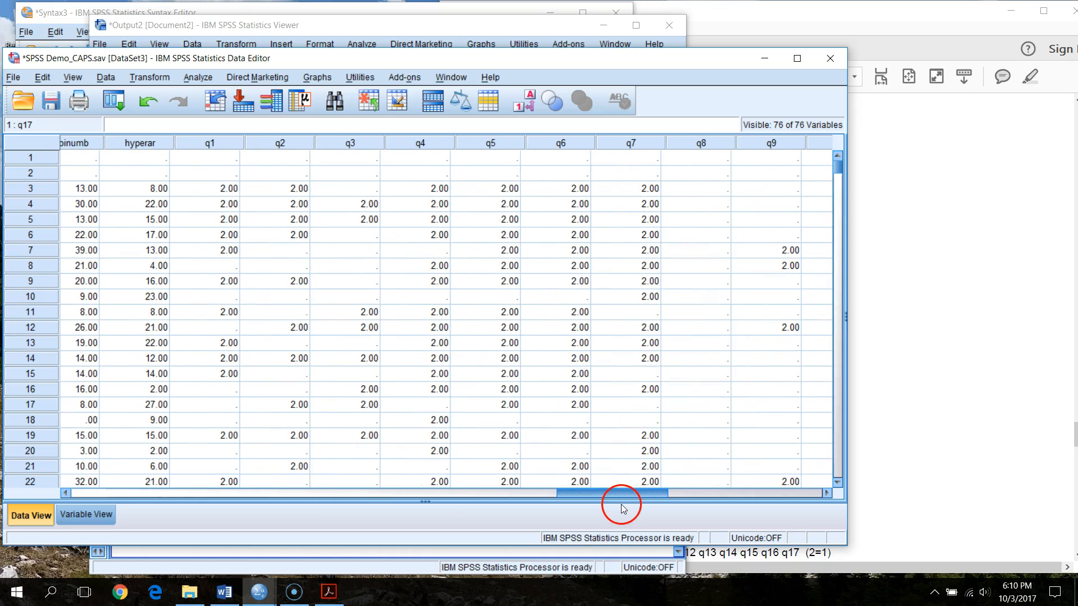
Step: Inspect case 3's values in q1, q2 and q4 to q7, and look across its remaining q columns
left_click(228, 191)
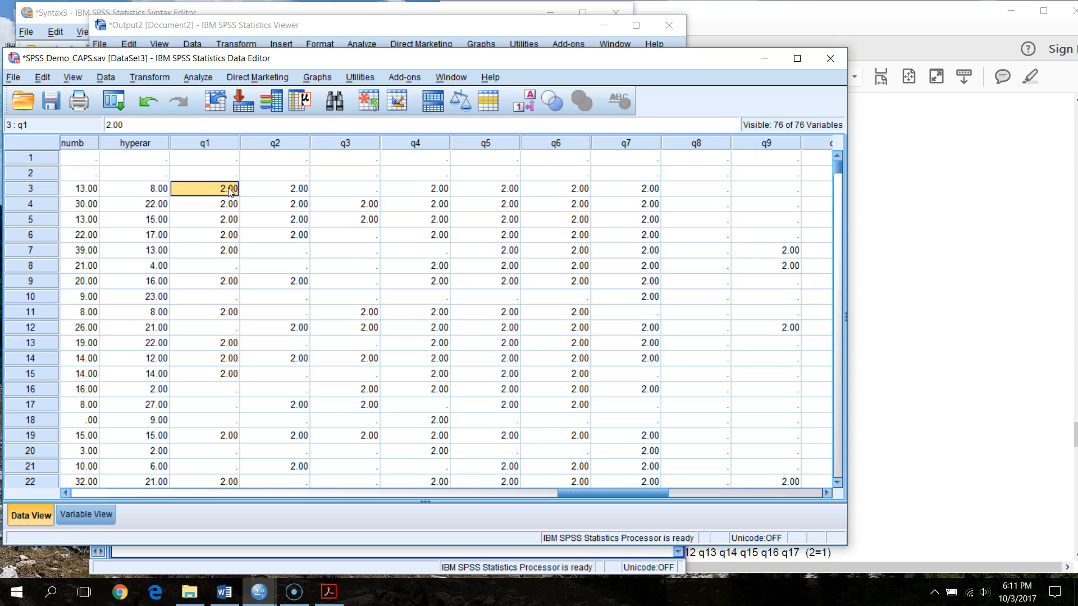
left_click(284, 193)
left_click(436, 189)
left_click(488, 192)
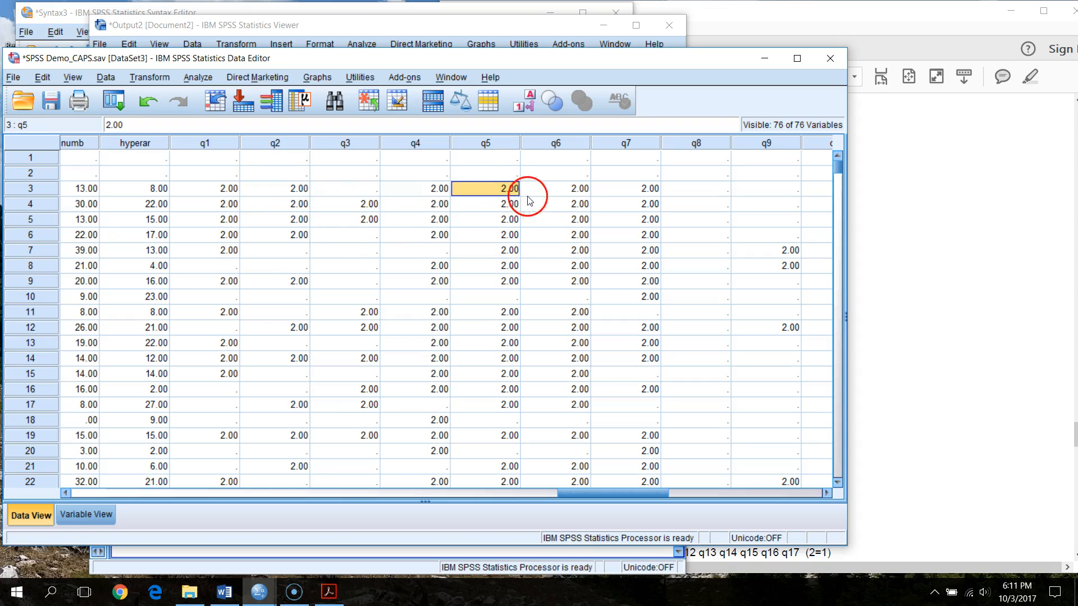
left_click(579, 192)
left_click(633, 192)
left_click_drag(645, 508, 716, 499)
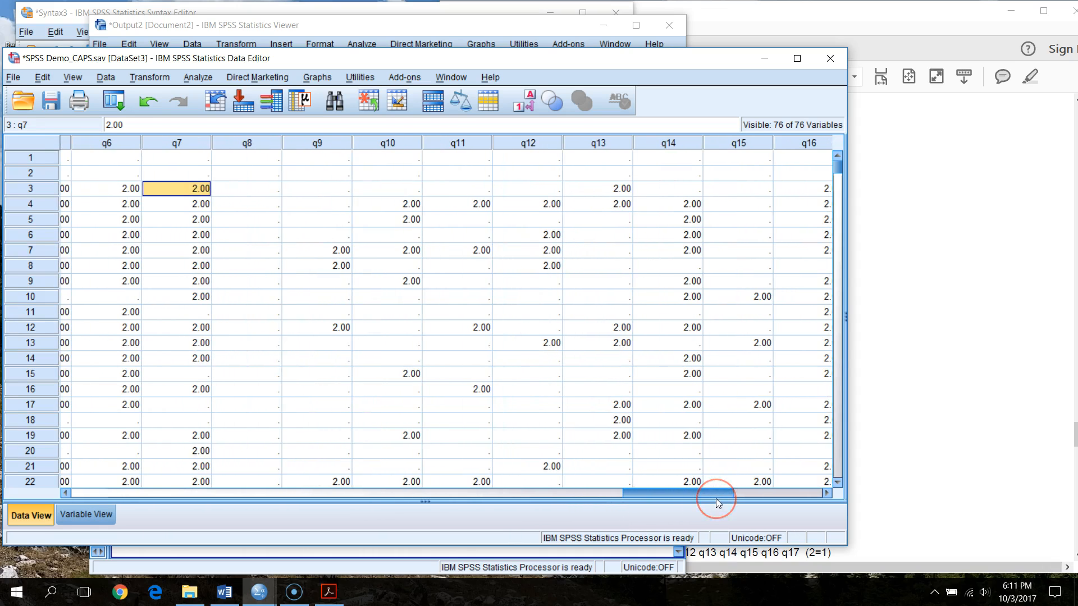
Step: Copy the RECODE block for q1 to q17 (2=1) (SYSMIS=SYSMIS) from the PDF and paste it at the end of the SPSS syntax
left_click(873, 34)
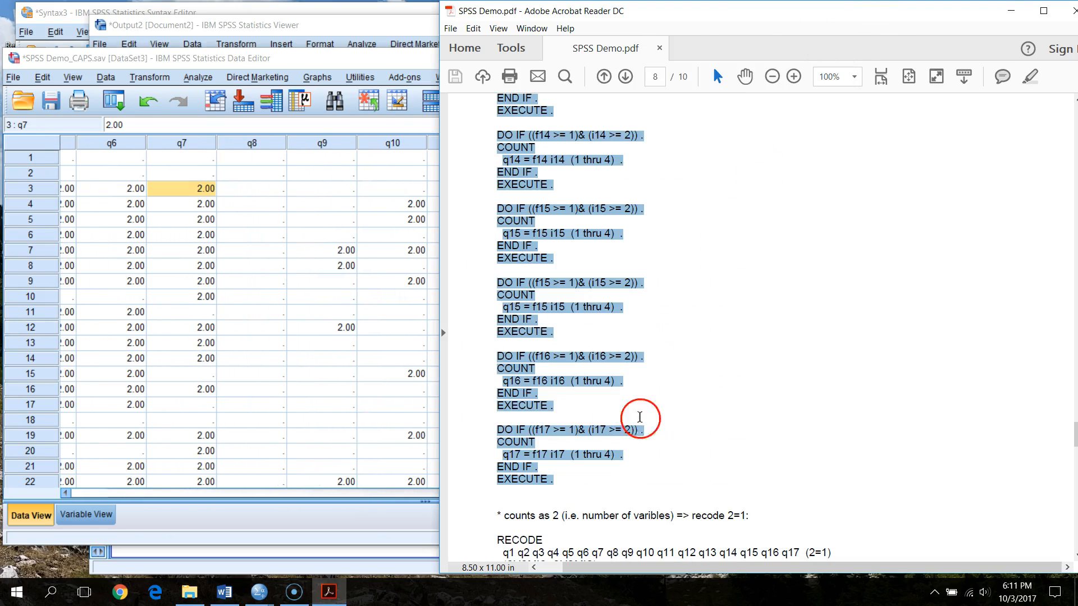
scroll(638, 415, "down", 10)
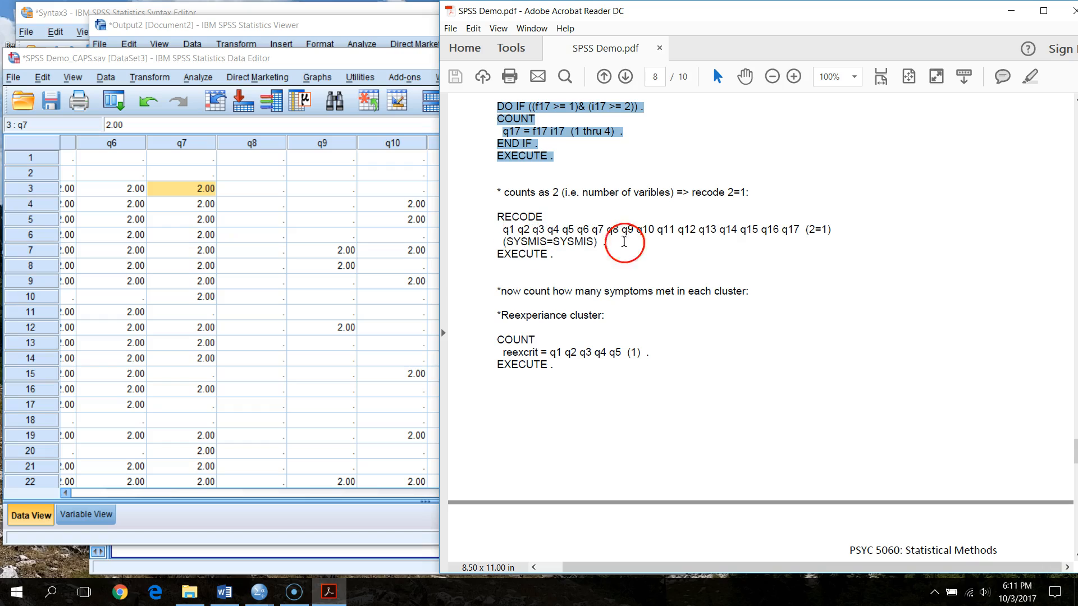
left_click(814, 230)
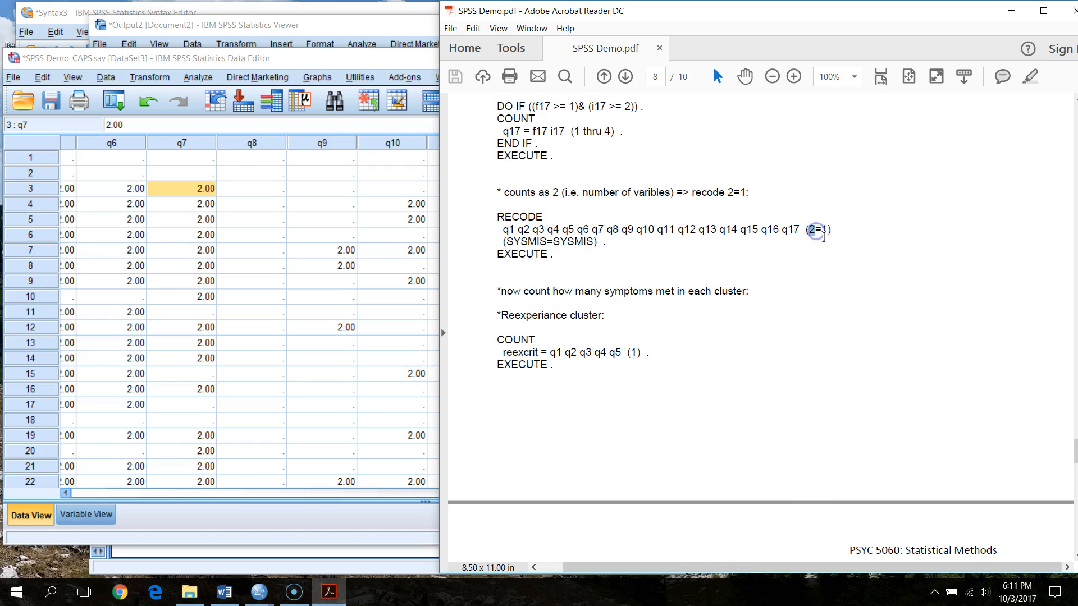
left_click(826, 231)
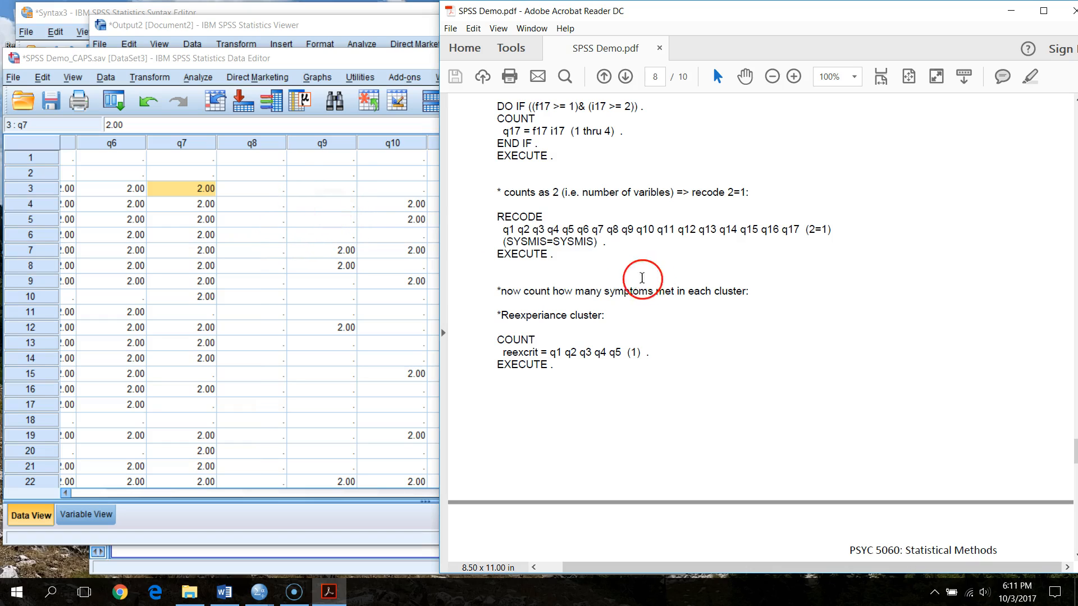
left_click_drag(496, 217, 625, 256)
key("ctrl+c")
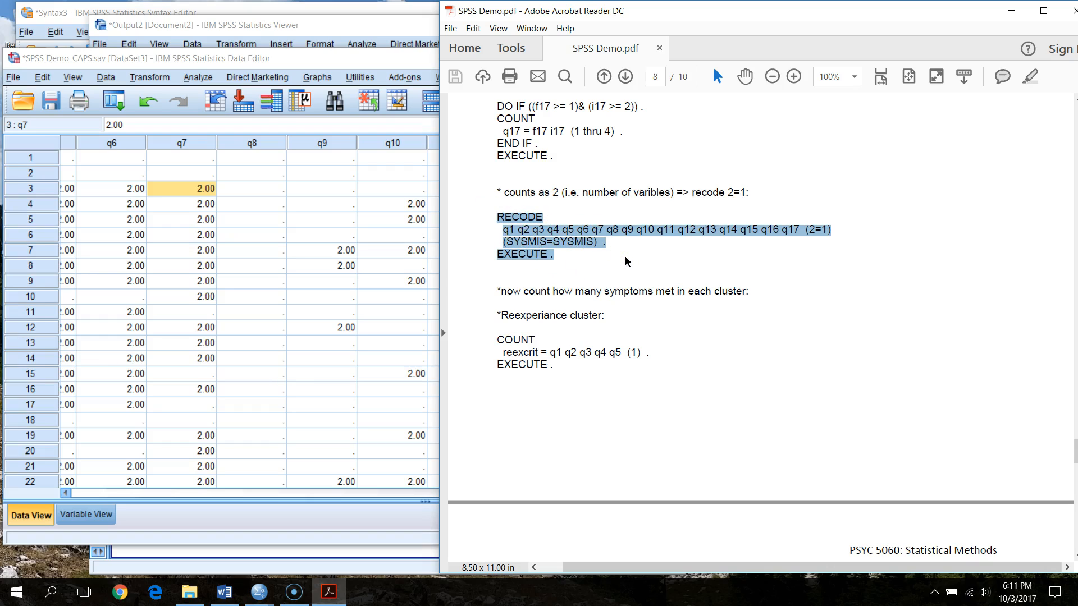
left_click(211, 7)
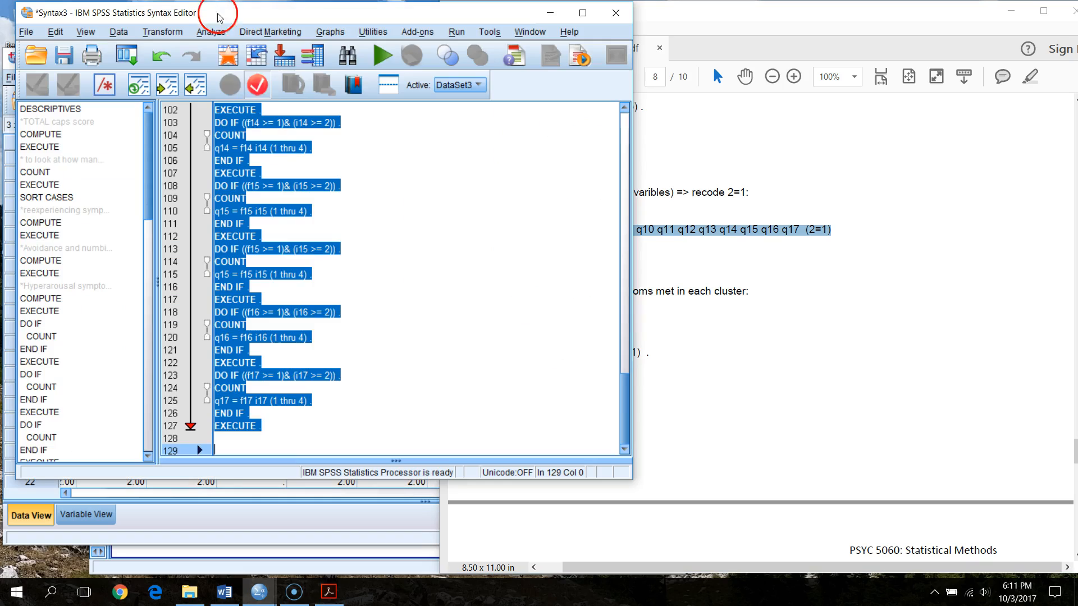
left_click(283, 438)
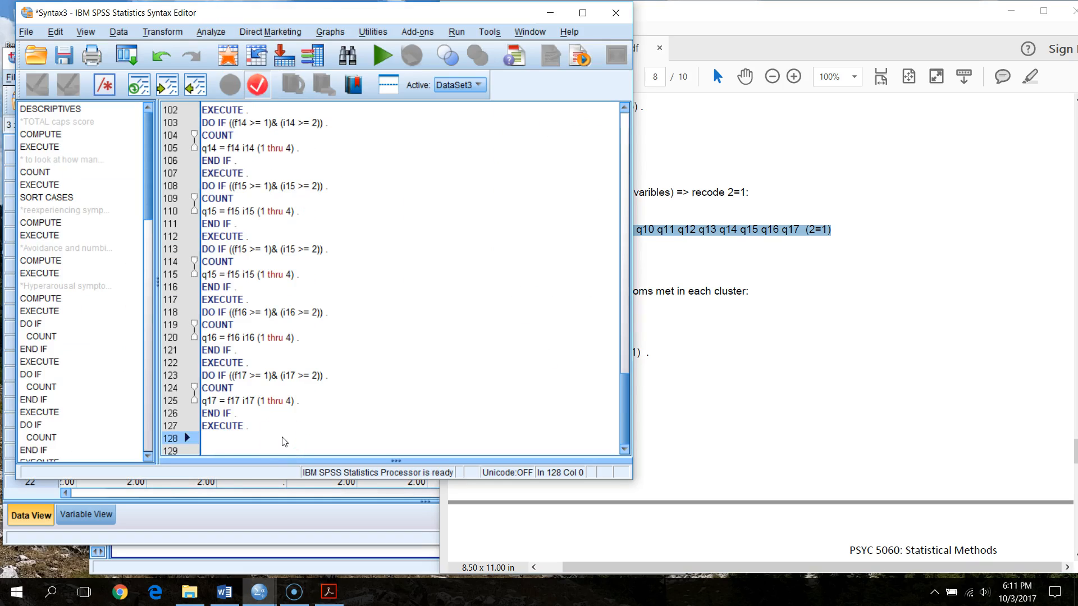
key("ctrl+v")
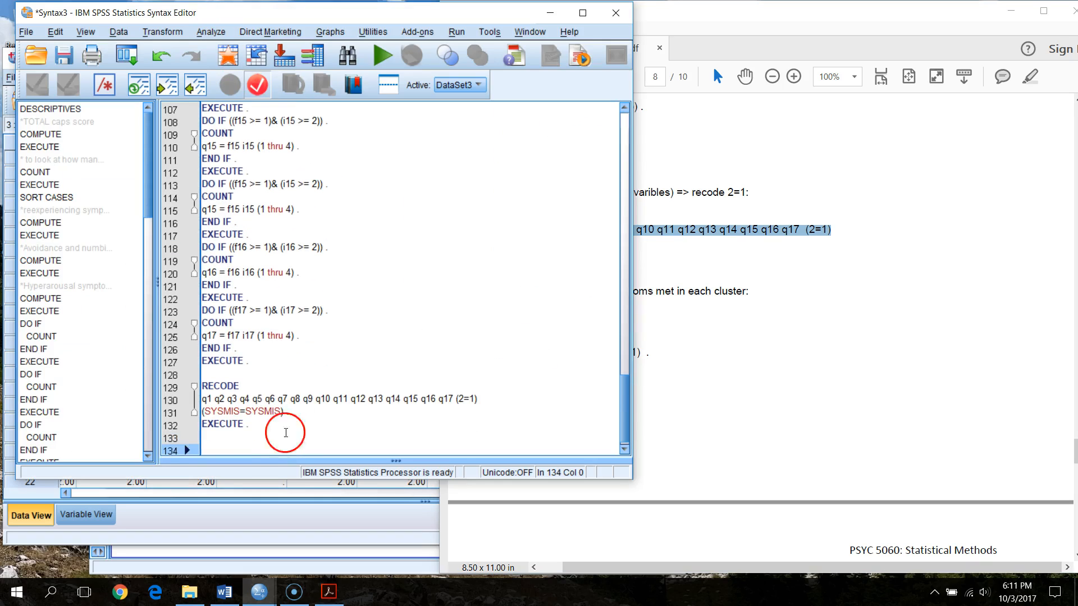
Step: Run the RECODE block with its EXECUTE, and spot-check the recoded q9 to q14 values in the SPSS Demo_CAPS data
left_click_drag(275, 426, 164, 385)
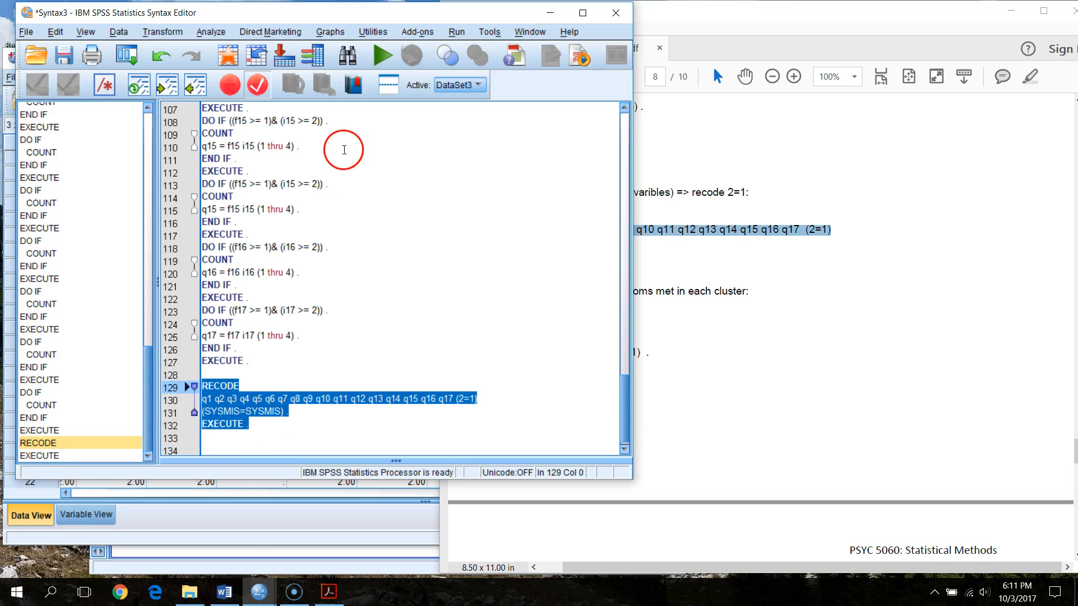
left_click(382, 55)
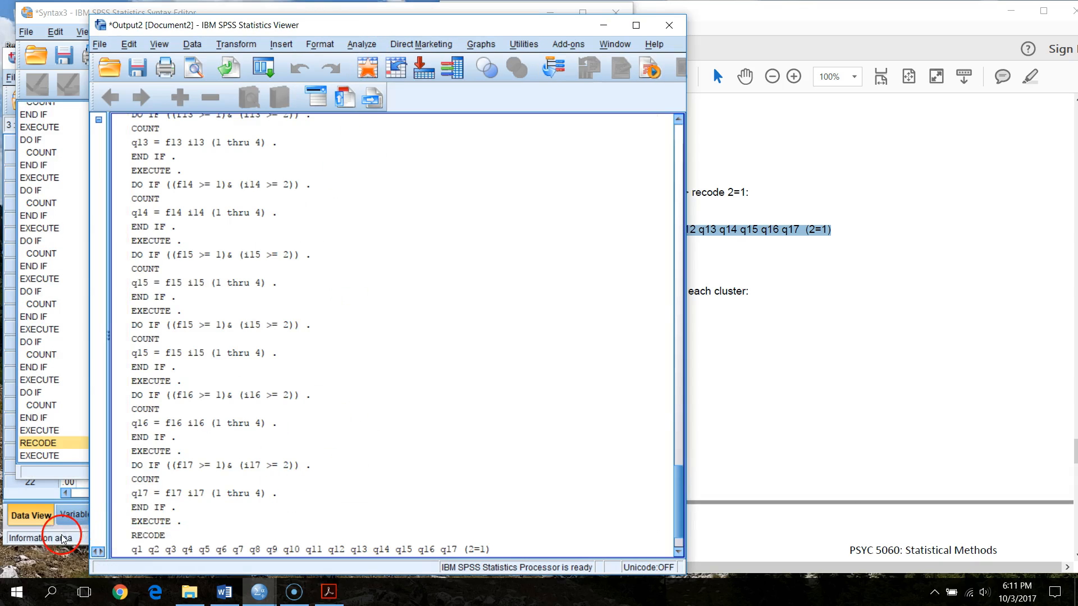
left_click(63, 539)
left_click(657, 205)
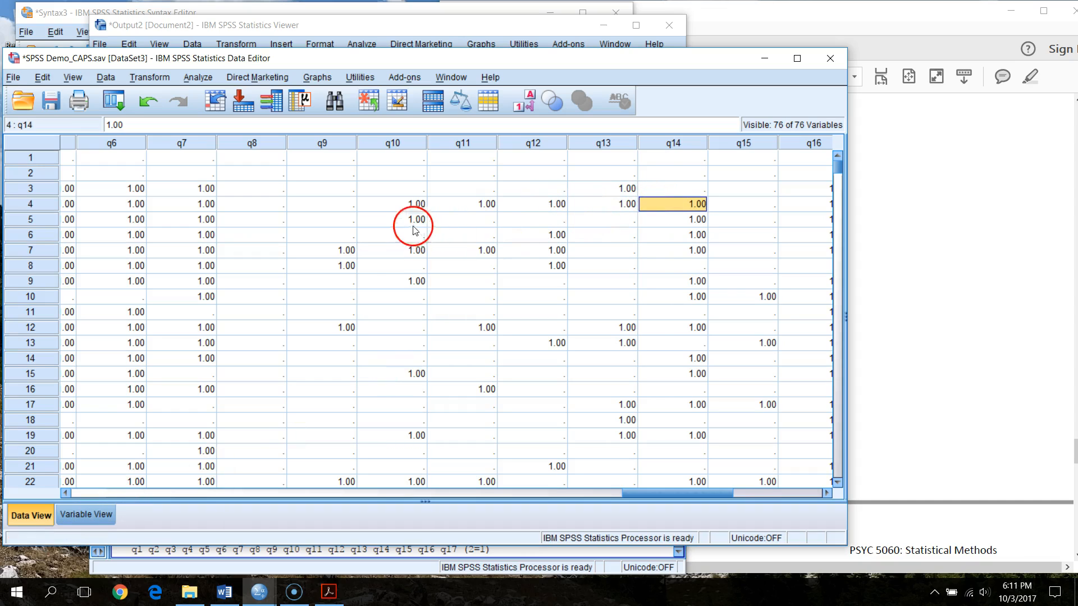
left_click(349, 251)
left_click(418, 219)
left_click(489, 204)
left_click(540, 204)
left_click(604, 189)
Step: Review the PDF's COUNT blocks for the reexperience, avoidance and numbing, and hyperarousal clusters
left_click(903, 16)
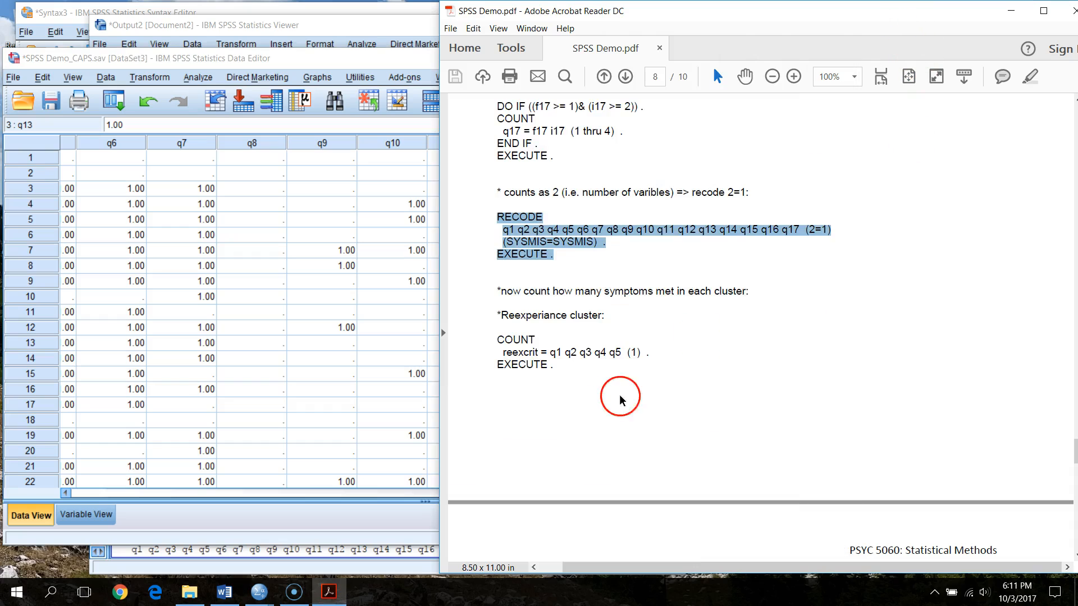
scroll(554, 385, "down", 4)
scroll(563, 373, "down", 1)
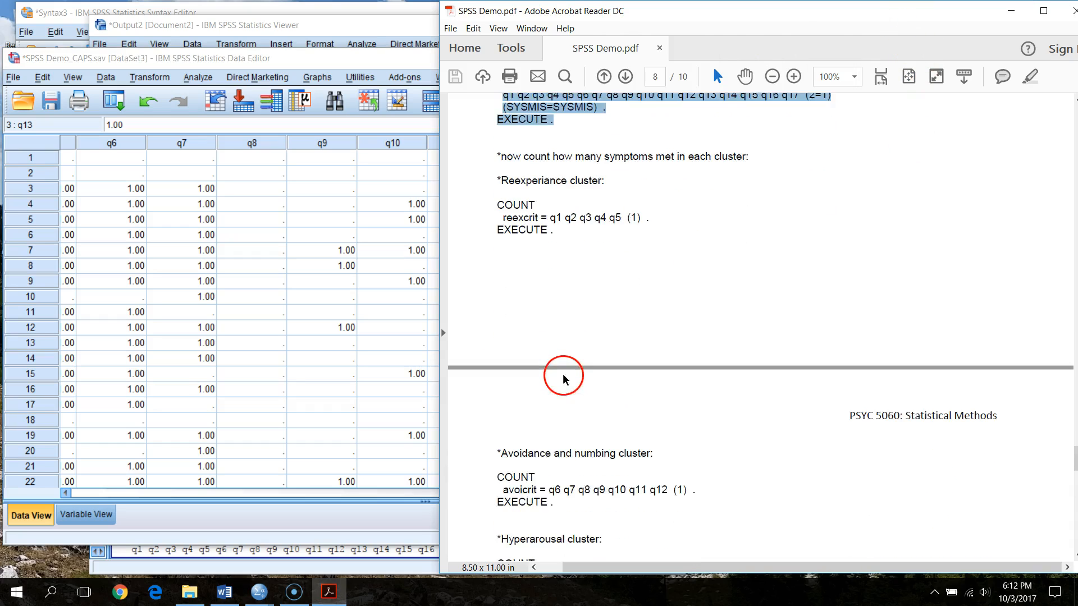
scroll(562, 373, "down", 1)
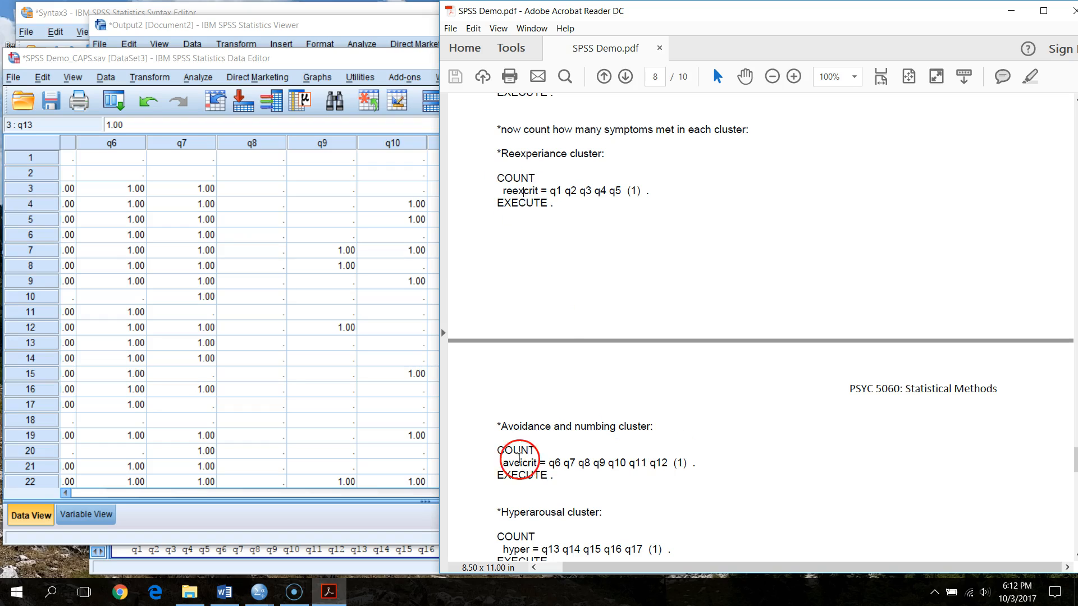
scroll(538, 517, "down", 3)
scroll(533, 449, "up", 7)
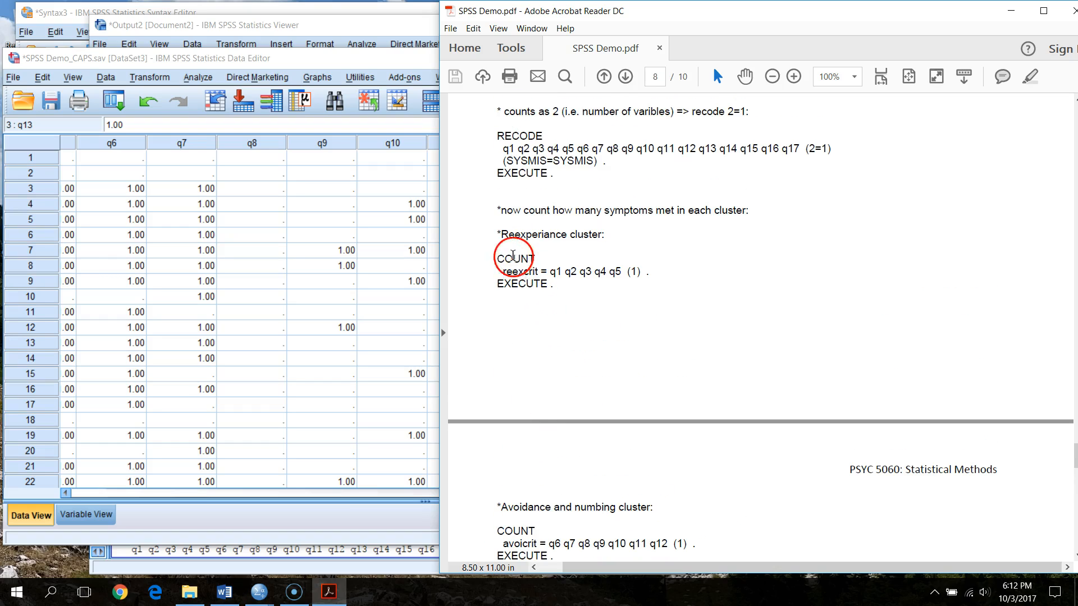
Step: Copy the PDF's reexcrit COUNT block for q1 to q5 to the end of the SPSS syntax, separating its cluster comment with a blank line
left_click_drag(497, 235, 623, 298)
key("ctrl+c")
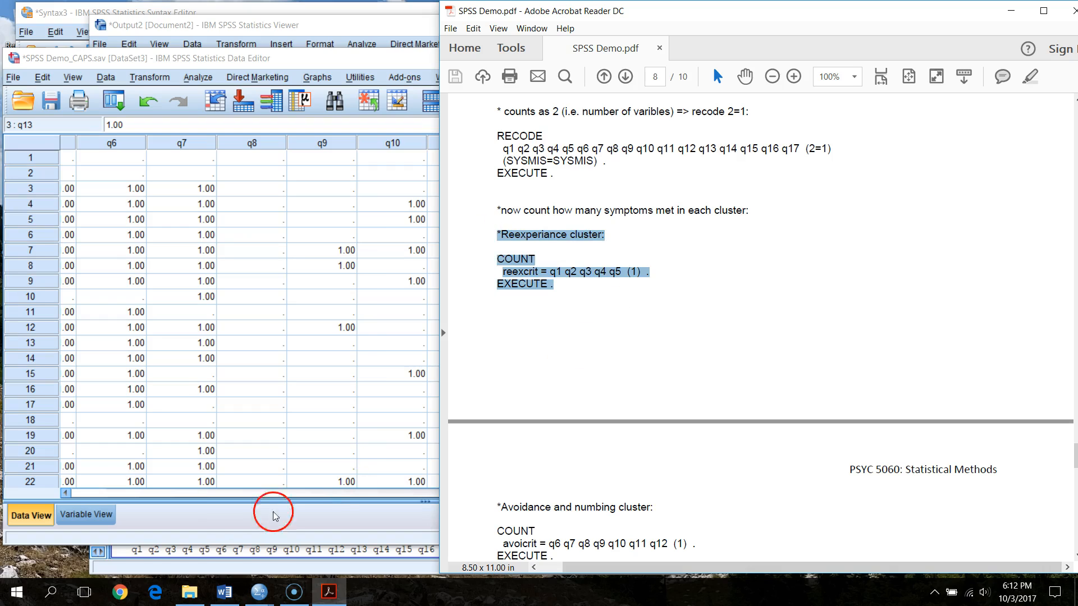
left_click(268, 12)
left_click(288, 439)
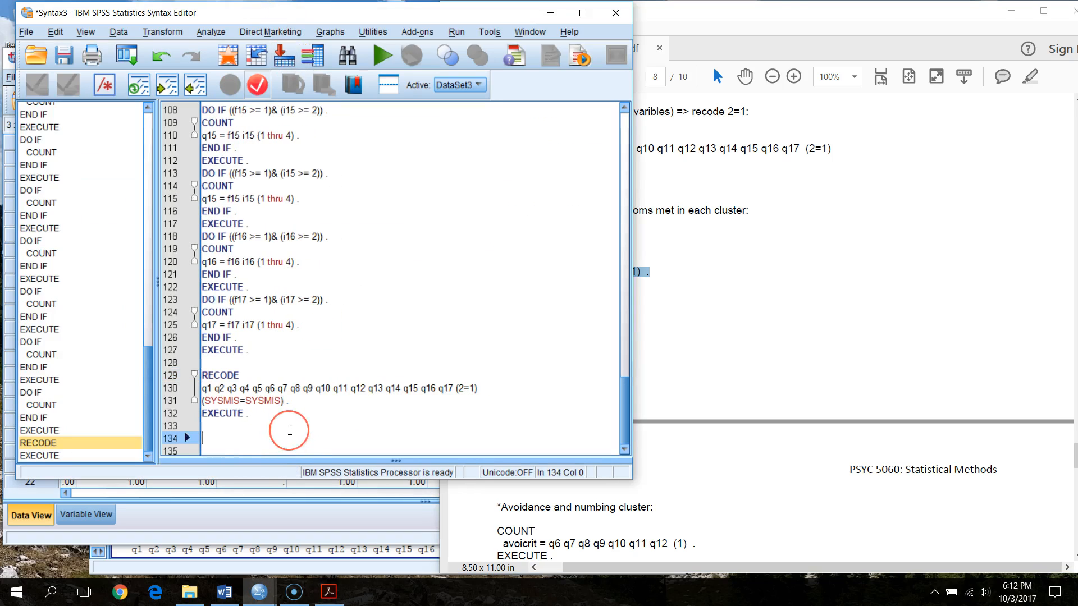
key("ctrl+v")
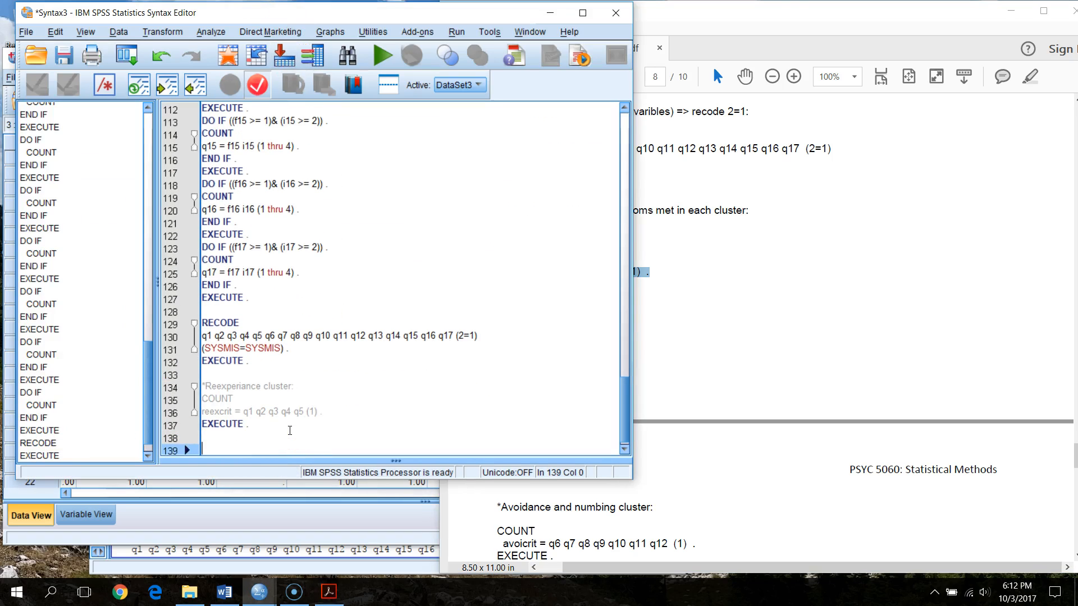
left_click(291, 386)
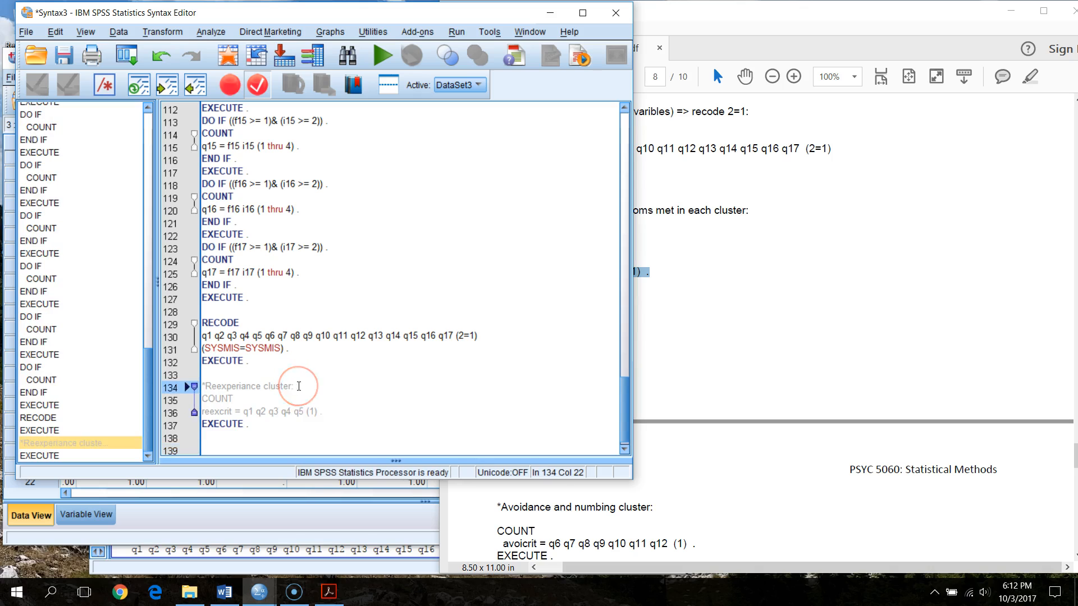
key("Return")
Step: Copy the avoicrit (q6 to q12) and hyper (q13 to q17) COUNT blocks with their comments from the PDF to the end of the SPSS syntax
left_click(805, 55)
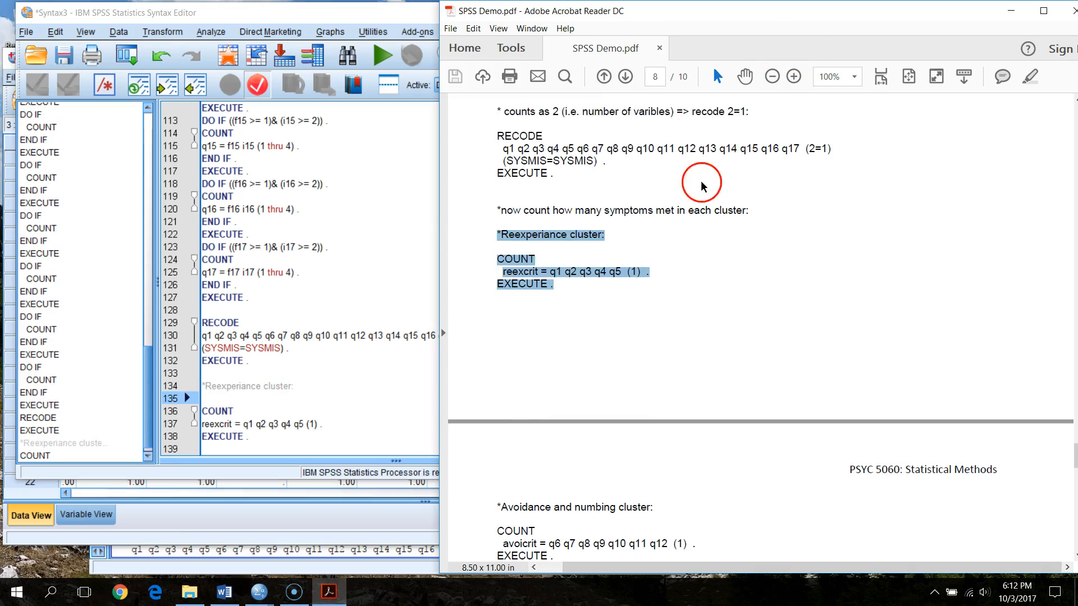
scroll(701, 186, "down", 5)
left_click_drag(497, 210, 669, 340)
left_click_drag(593, 357, 570, 360)
key("ctrl+c")
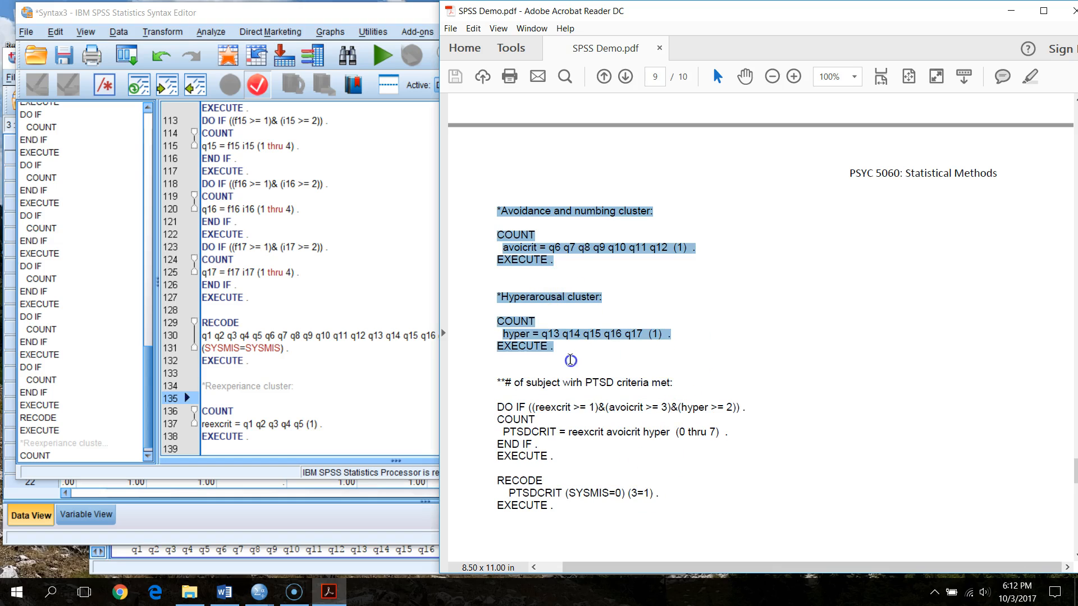
left_click(354, 448)
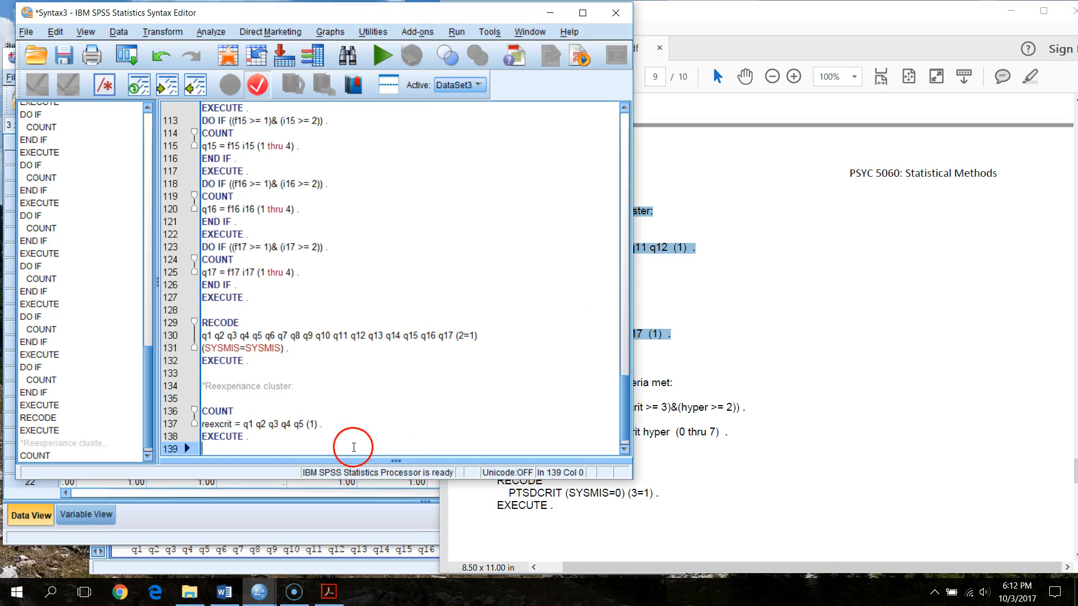
key("ctrl+v")
key("Return")
key("Return")
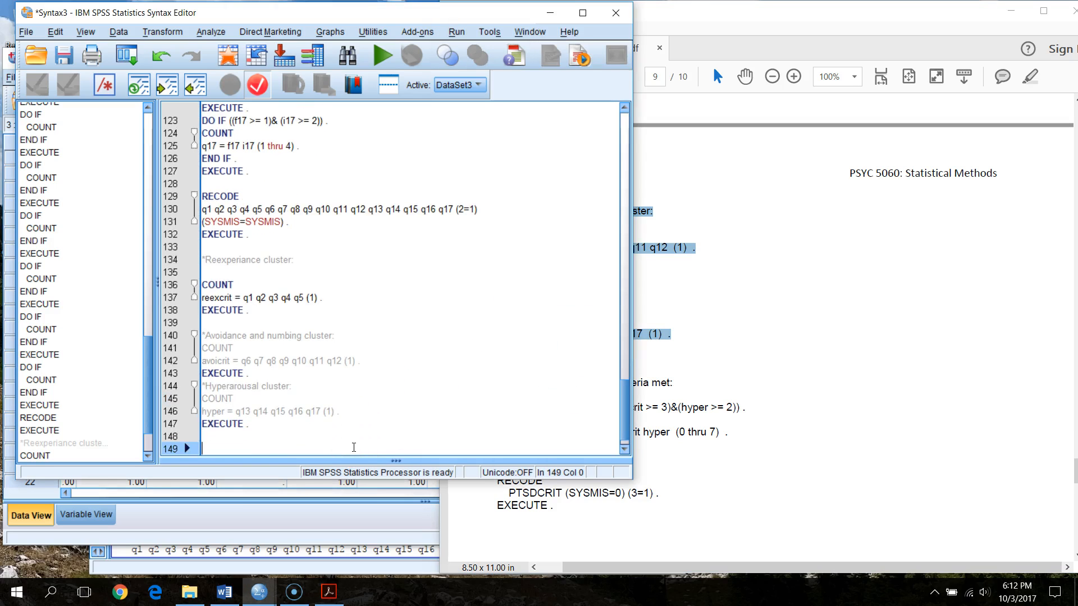
Step: Insert blank lines after the avoidance and hyperarousal cluster comments and between the two blocks so the COUNT commands are not read as comments
left_click(352, 335)
key("Return")
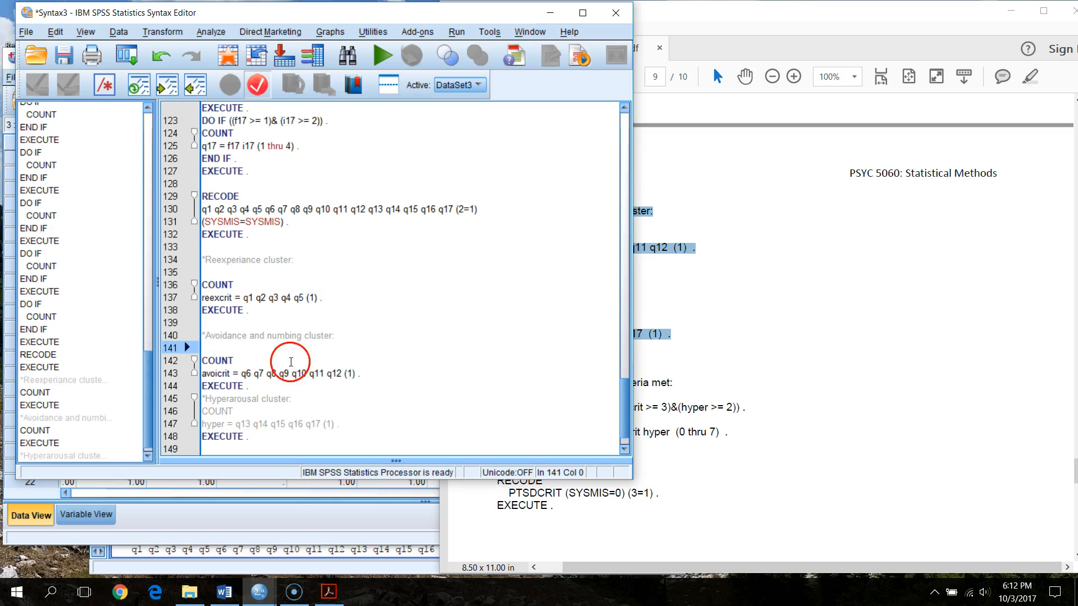
left_click(264, 386)
key("Return")
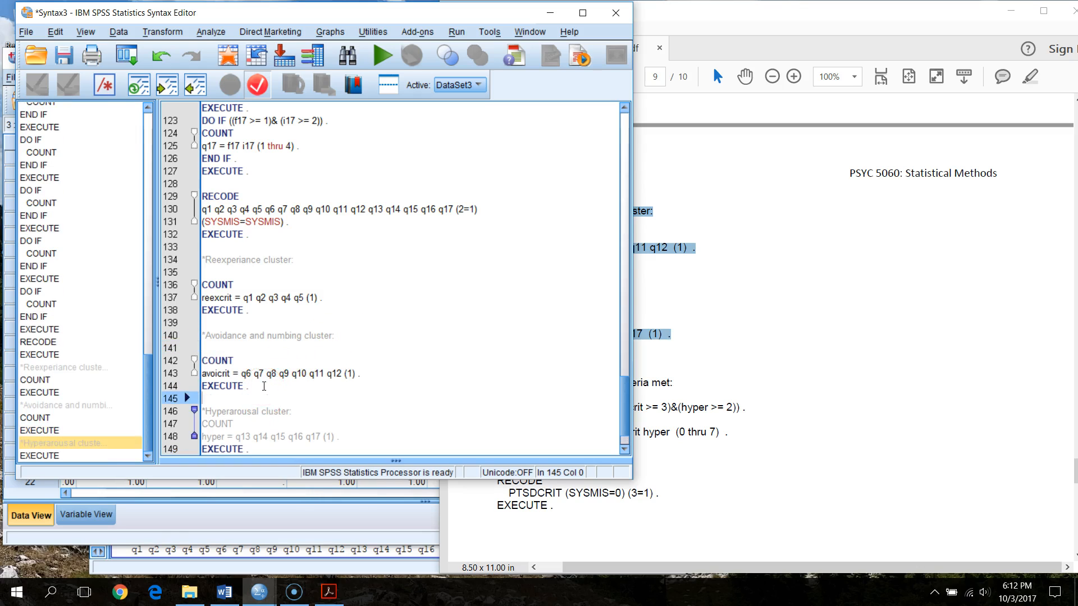
scroll(334, 404, "down", 1)
left_click(301, 363)
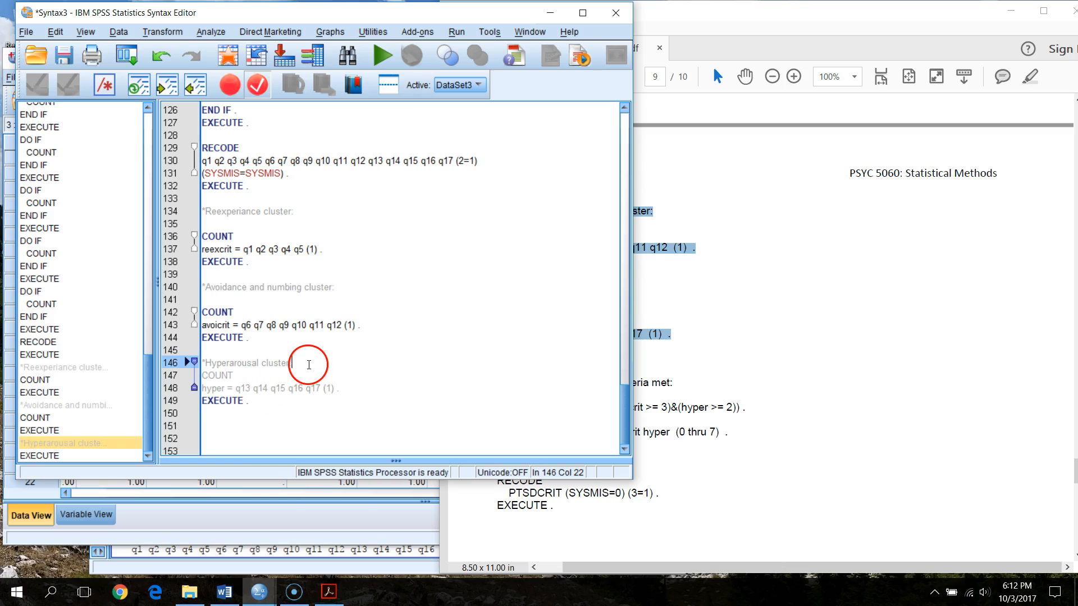
key("Return")
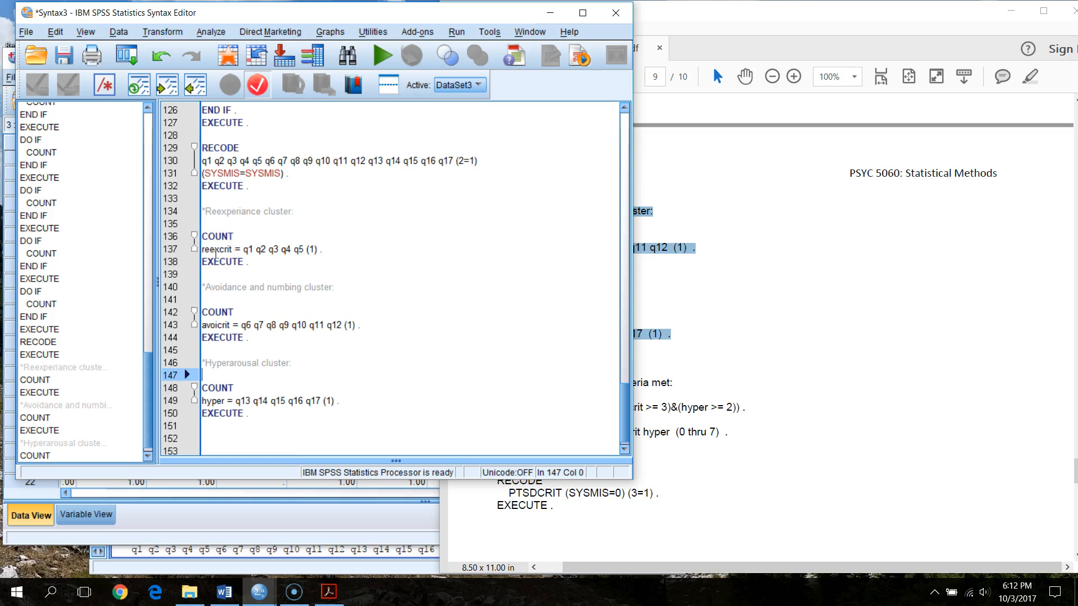
Step: Run the three cluster COUNT blocks for reexcrit, avoicrit and hyper
left_click(219, 249)
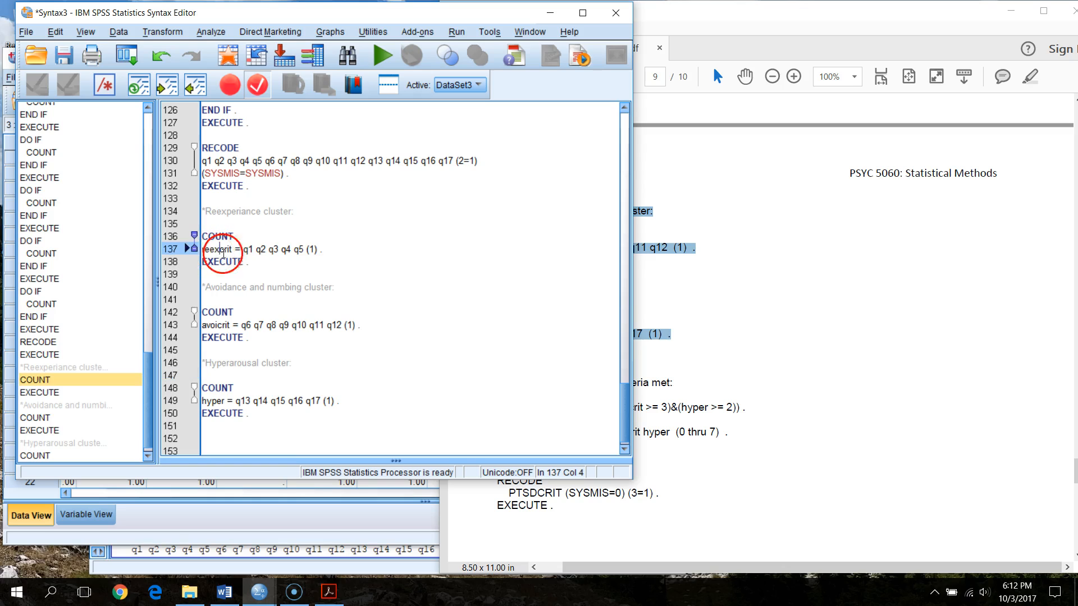
left_click(213, 325)
left_click(208, 413)
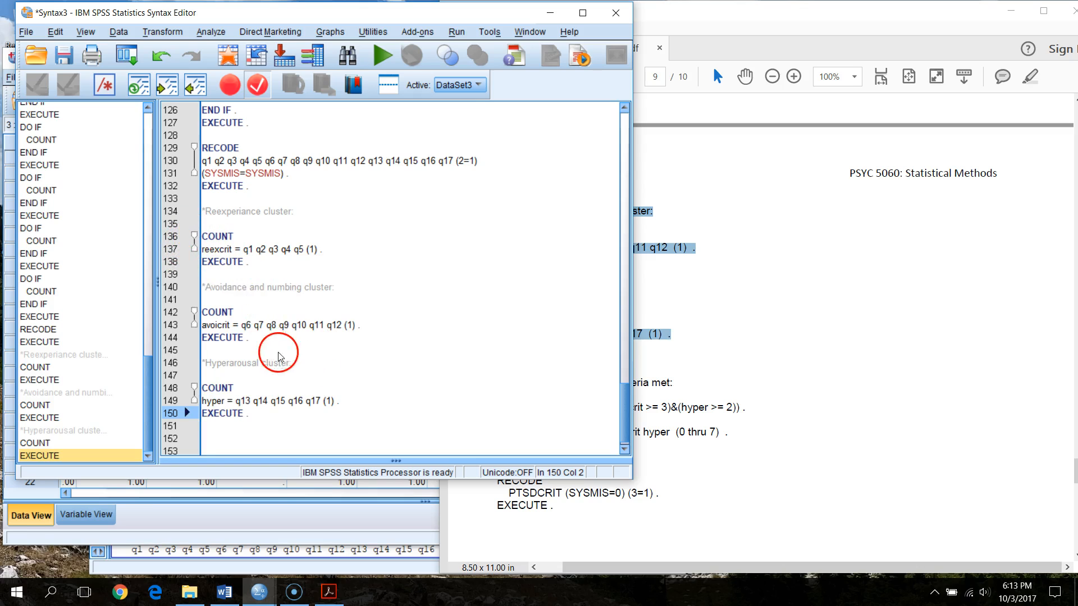
left_click_drag(203, 235, 356, 426)
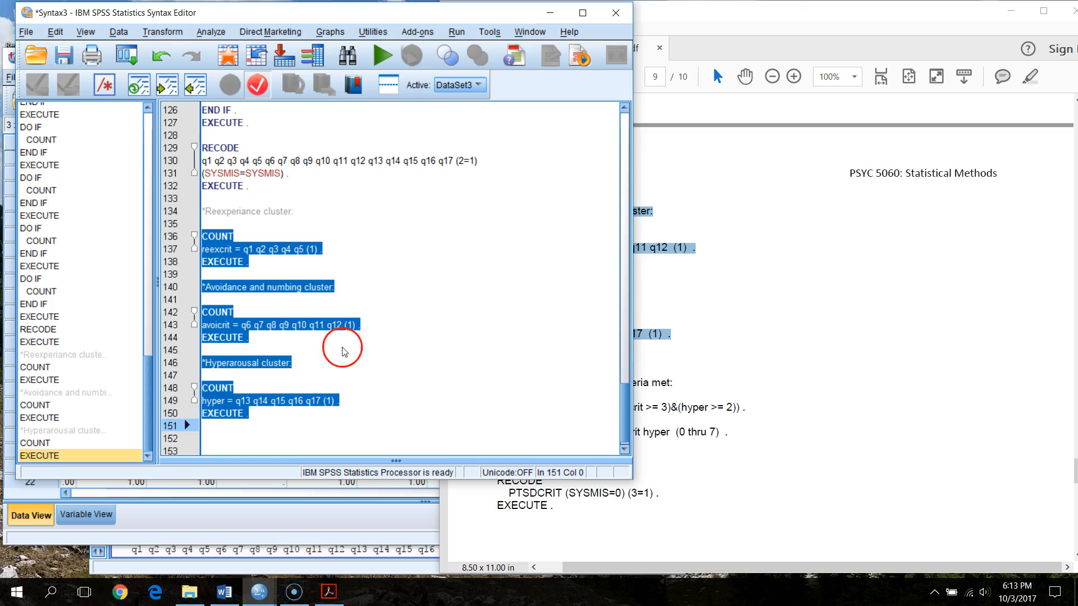
left_click(386, 58)
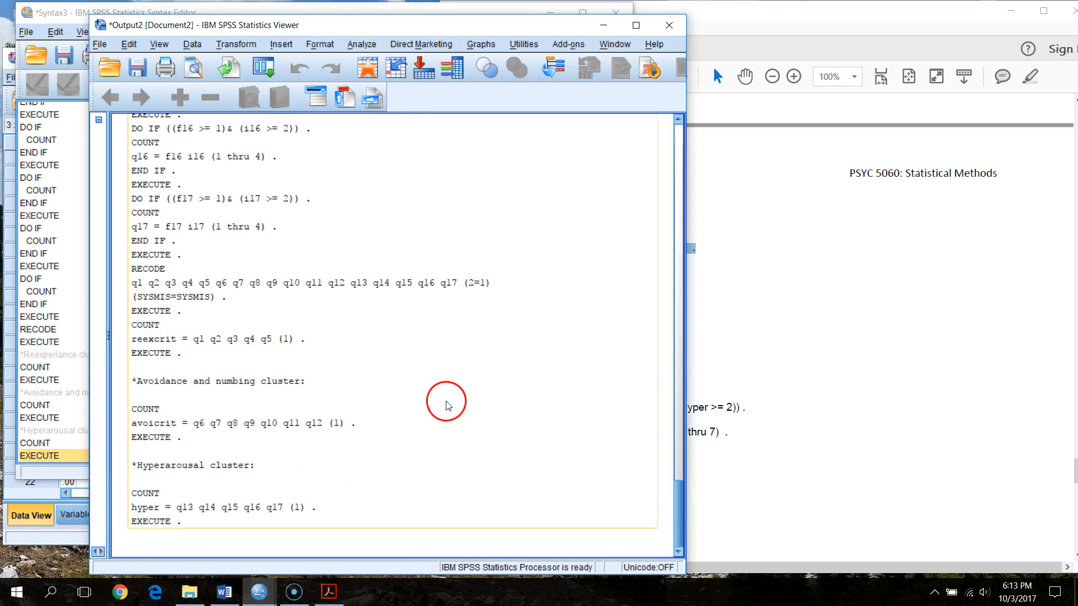
Step: Inspect the new reexcrit, avoicrit and hyper columns in the SPSS Demo_CAPS data, comparing the counts for cases 3 and 4
left_click(85, 521)
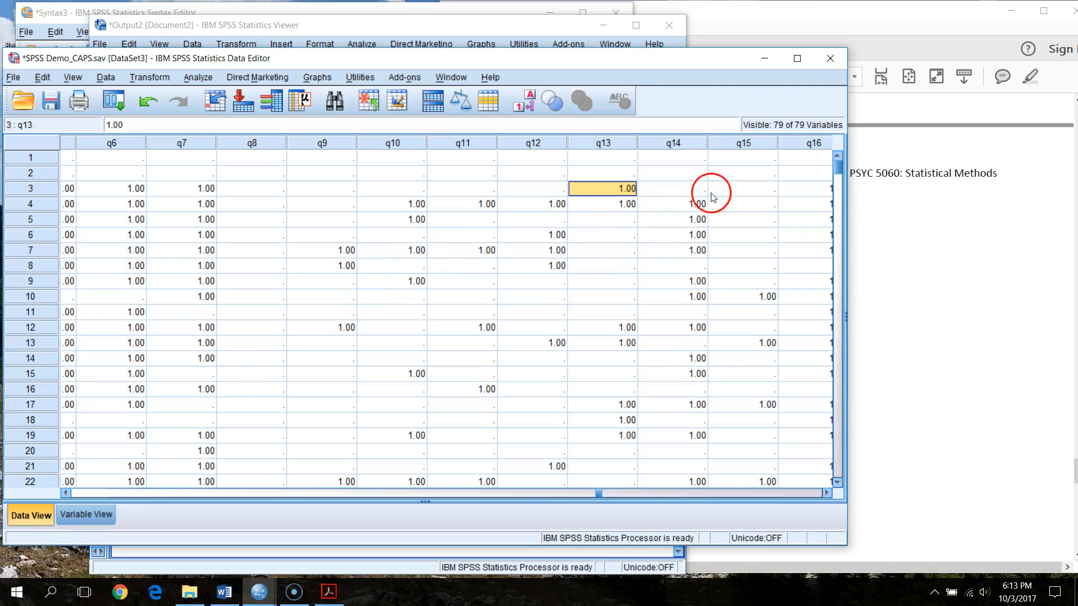
left_click(750, 160)
key("ctrl+Right")
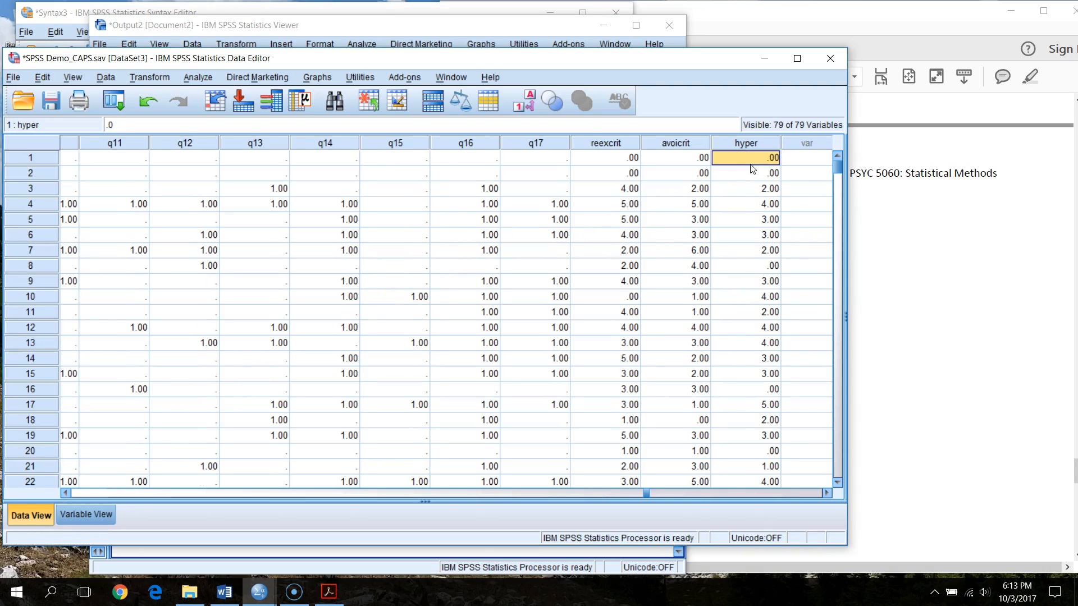
left_click(697, 236)
left_click(622, 190)
left_click(697, 189)
left_click(753, 193)
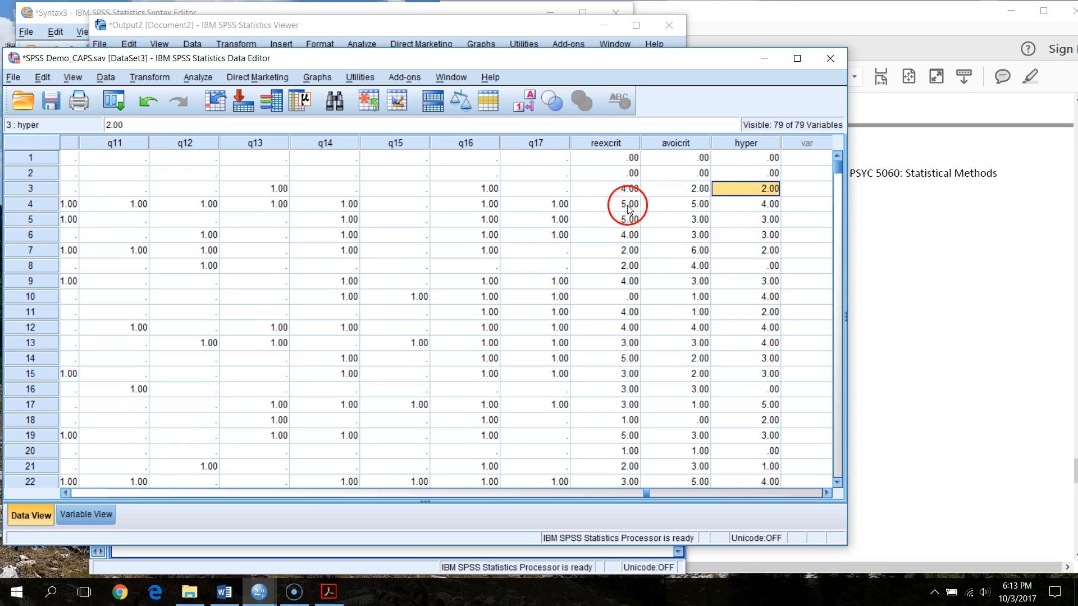
left_click(629, 205)
left_click(694, 205)
left_click(735, 204)
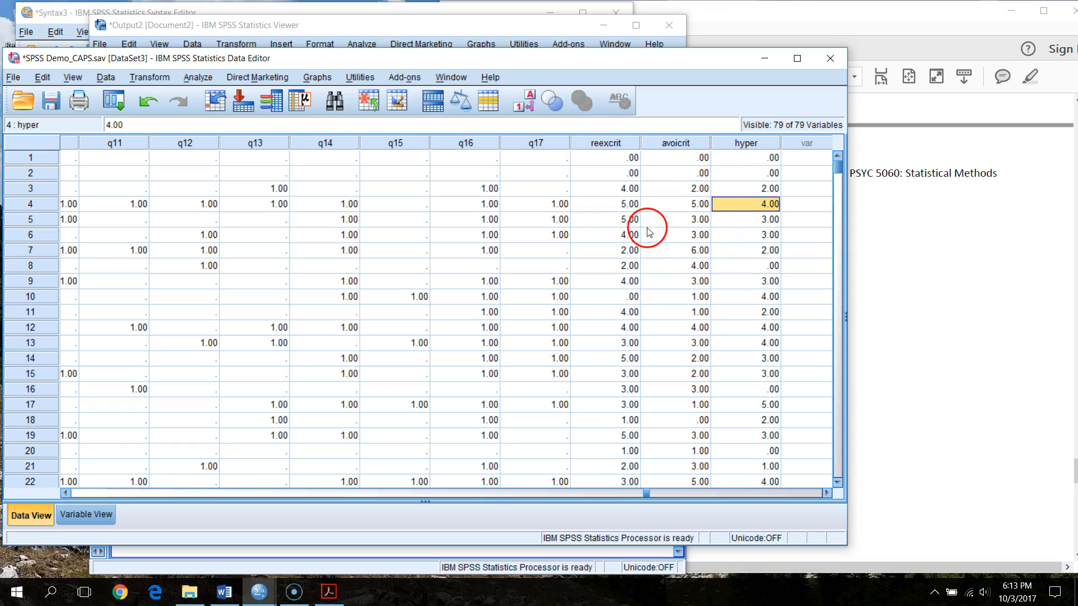
Step: Compare the reexcrit, avoicrit and hyper counts of cases 3, 4 and 10 across the three symptom clusters
left_click(634, 191)
left_click(686, 190)
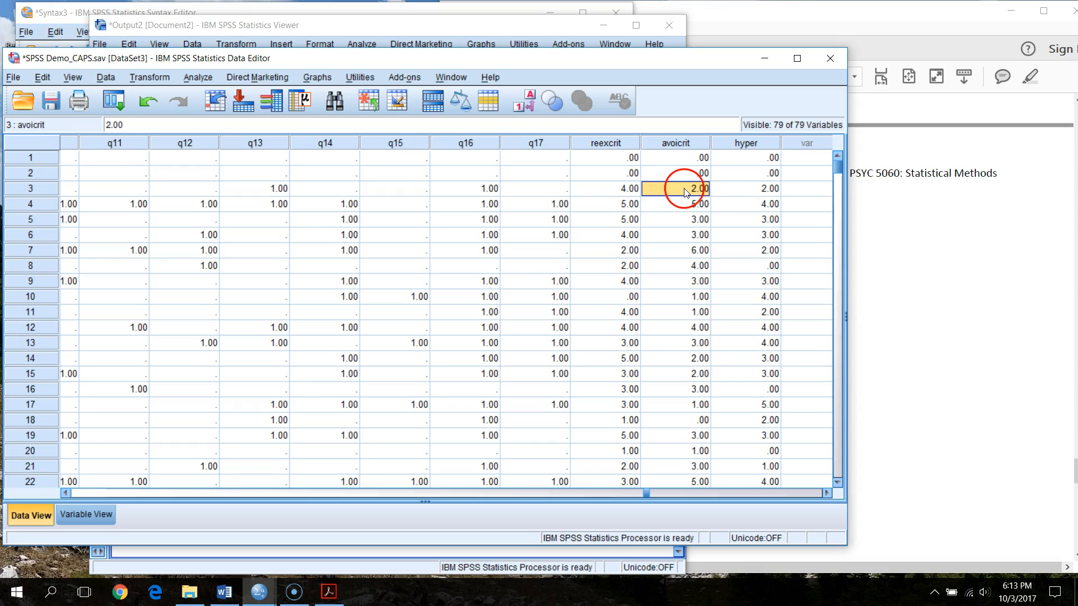
left_click(751, 192)
left_click(629, 206)
left_click(696, 205)
left_click(753, 203)
left_click(623, 192)
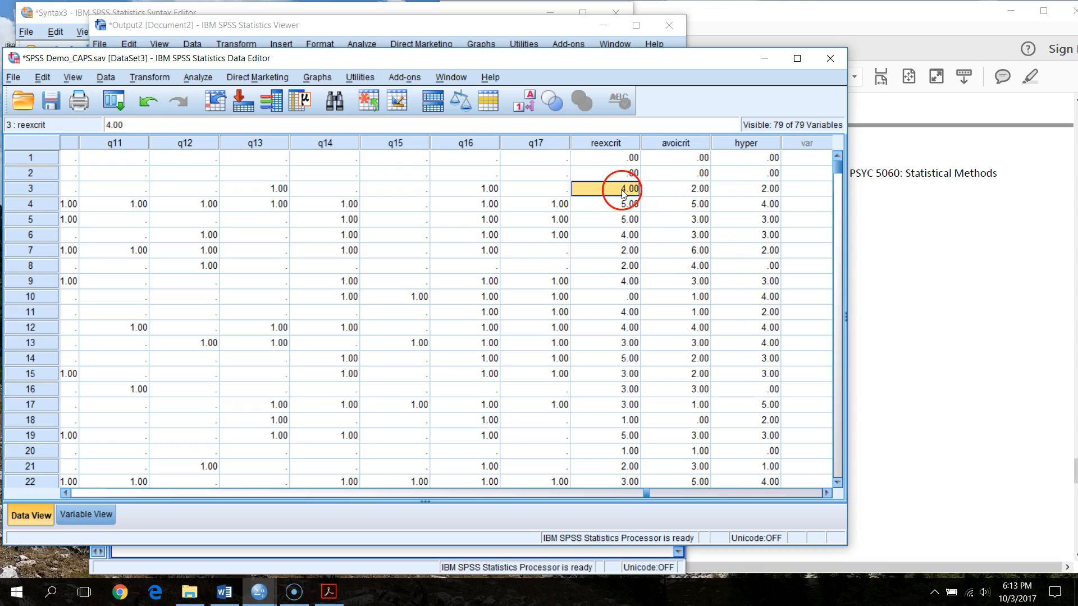
left_click(682, 193)
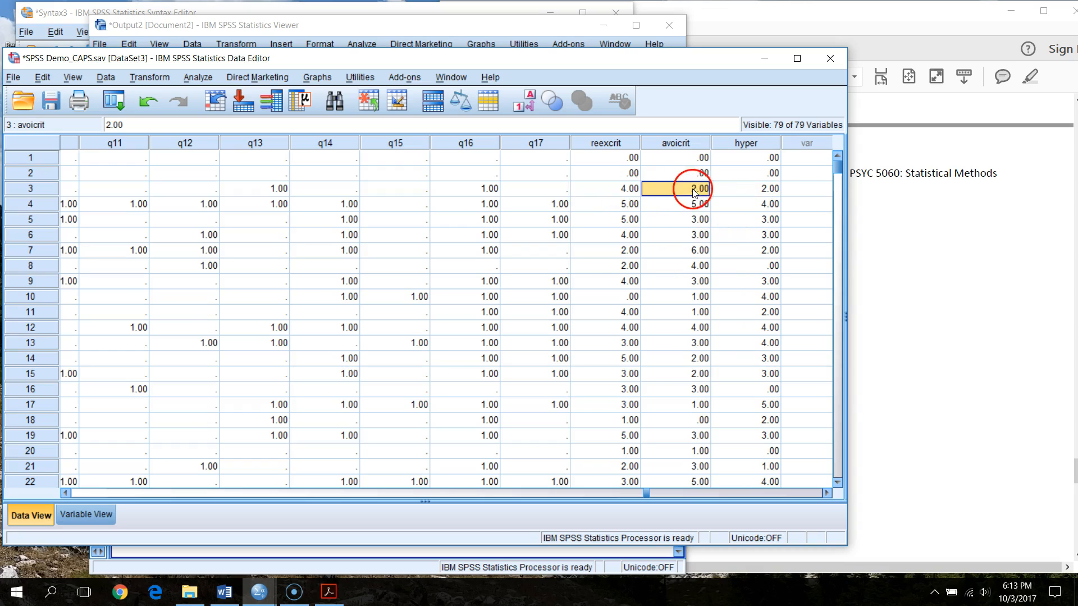
left_click(755, 194)
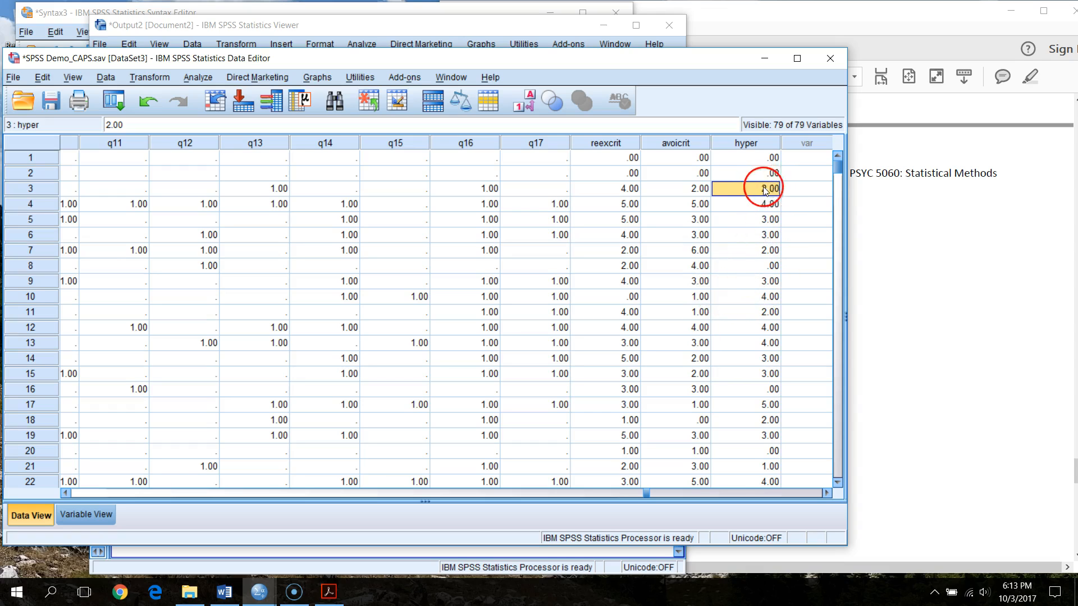
left_click(633, 300)
left_click(699, 298)
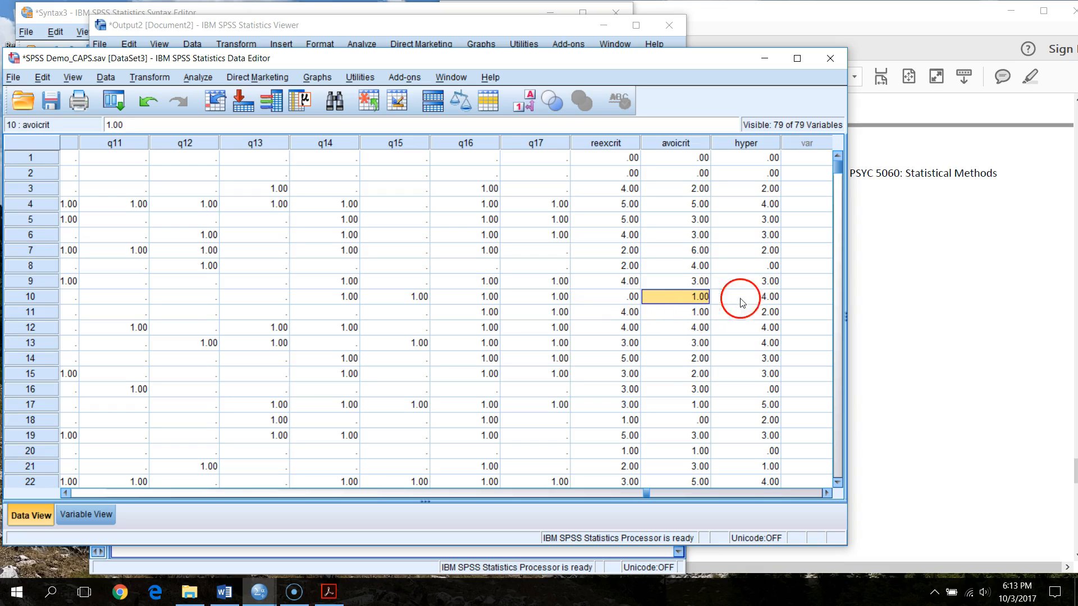
left_click(774, 297)
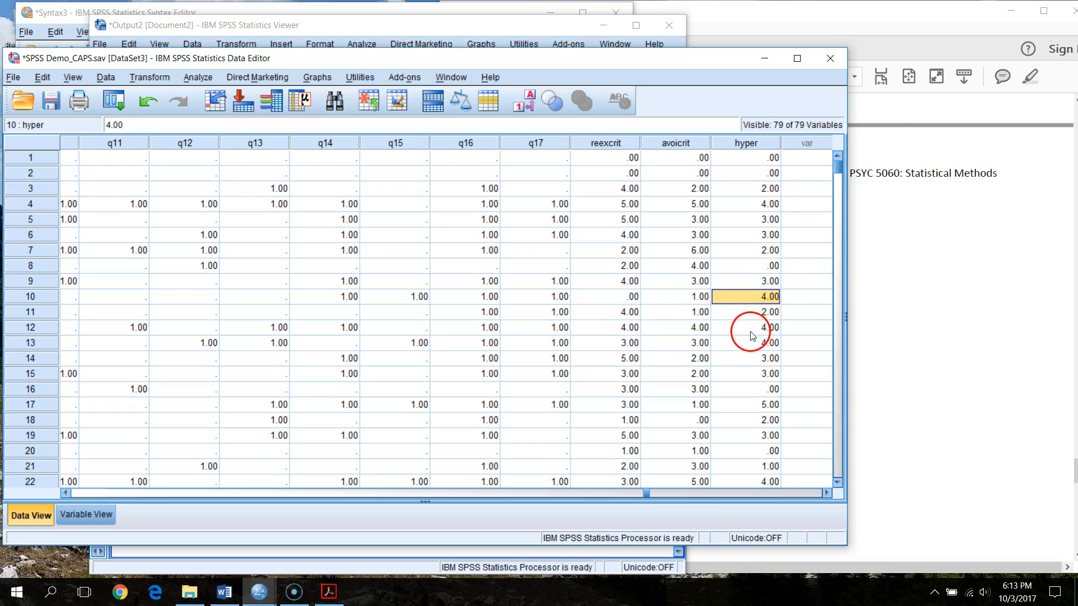
Step: Switch to SPSS Demo.pdf and examine the DO IF, COUNT and RECODE syntax that defines PTSDCRIT from the three cluster counts
left_click(883, 32)
scroll(645, 447, "down", 3)
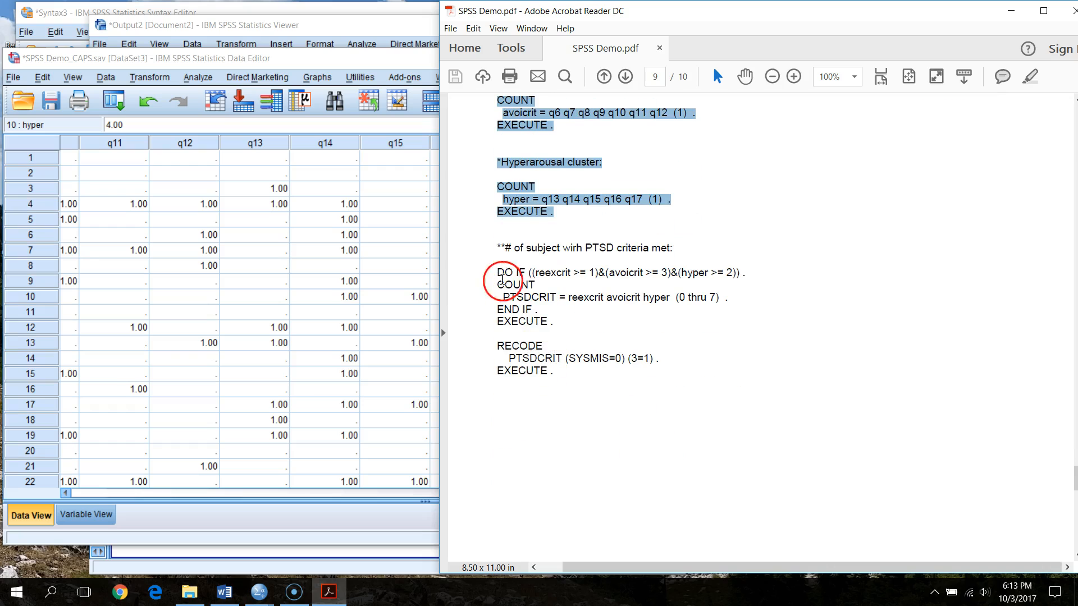
left_click_drag(495, 272, 675, 387)
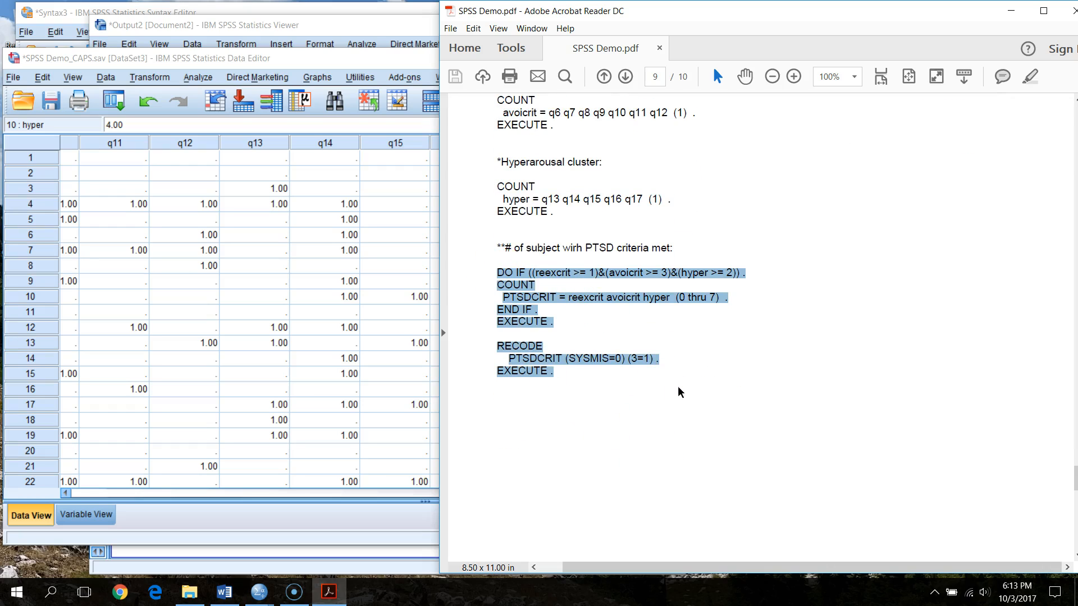
left_click(566, 405)
left_click(496, 273)
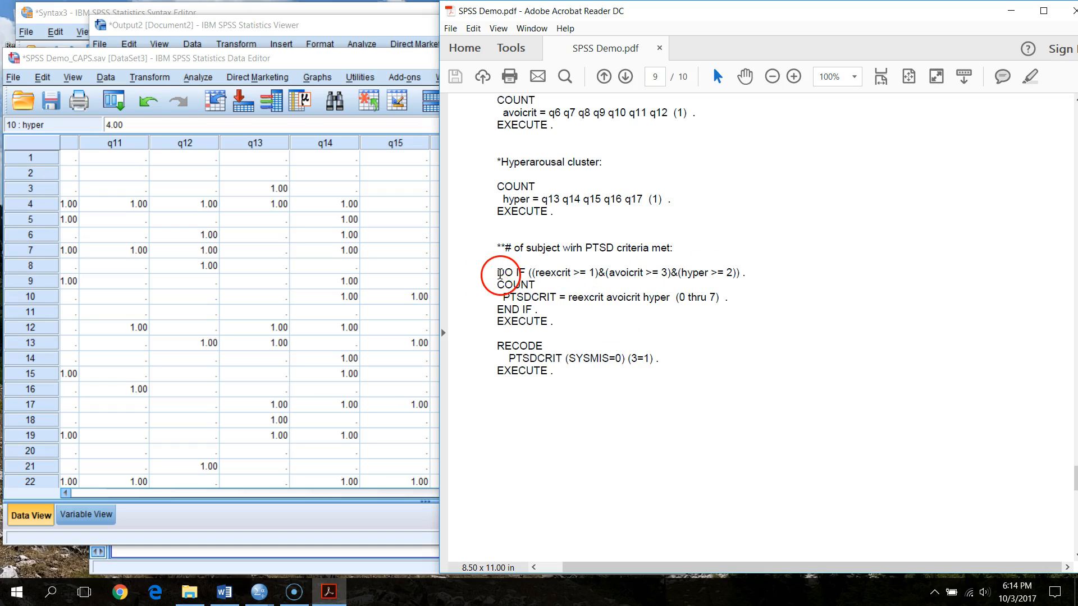
left_click_drag(499, 273, 559, 273)
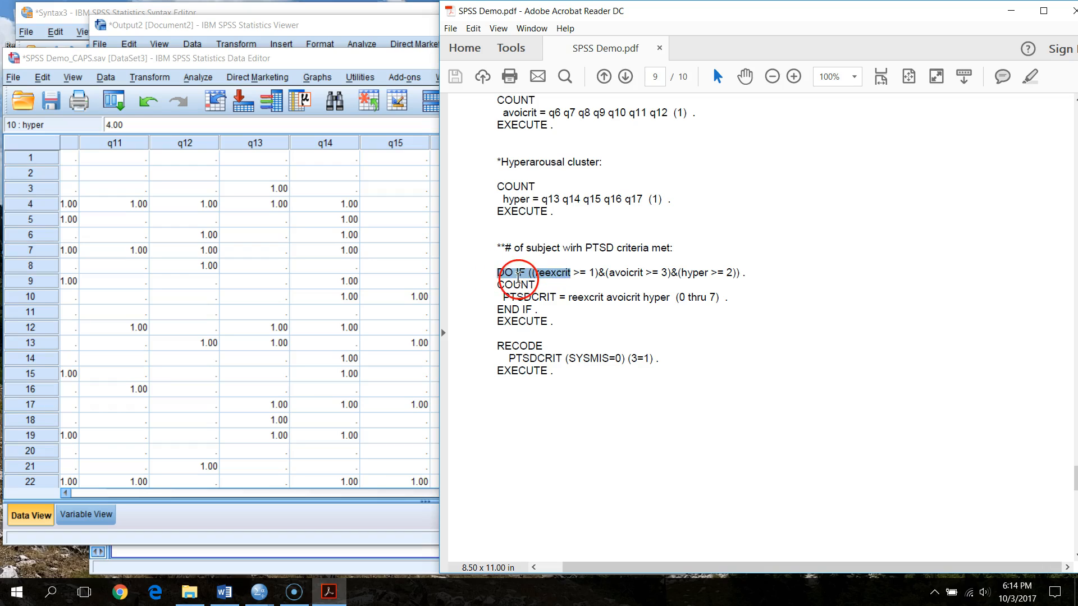
left_click(540, 285)
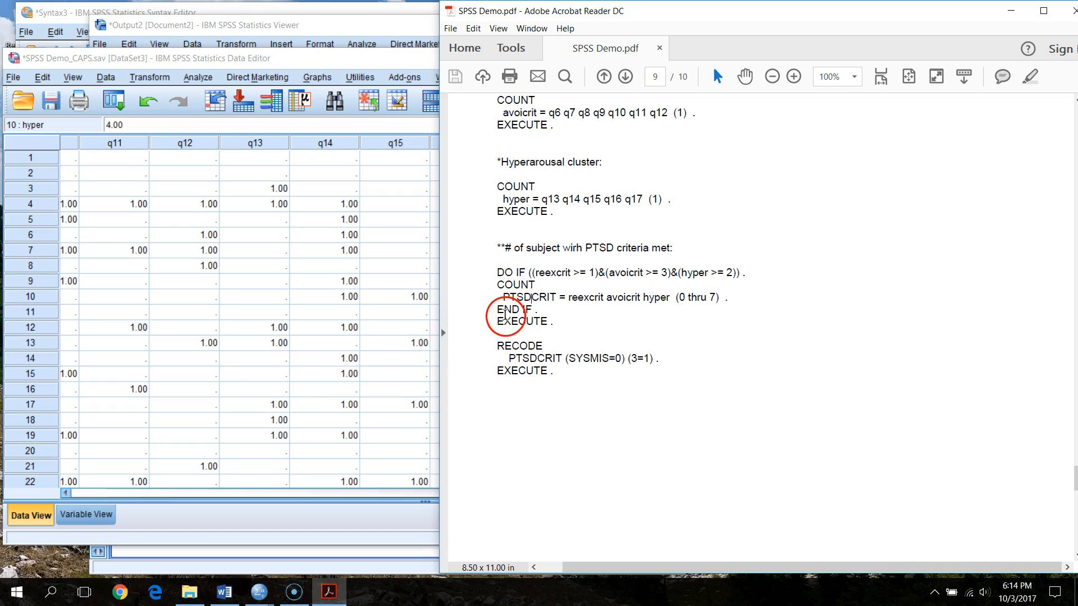
Step: Copy the PTSDCRIT DO IF/COUNT and RECODE blocks from the PDF to the end of the SPSS syntax, after a blank line
left_click_drag(491, 269, 606, 340)
key("ctrl+c")
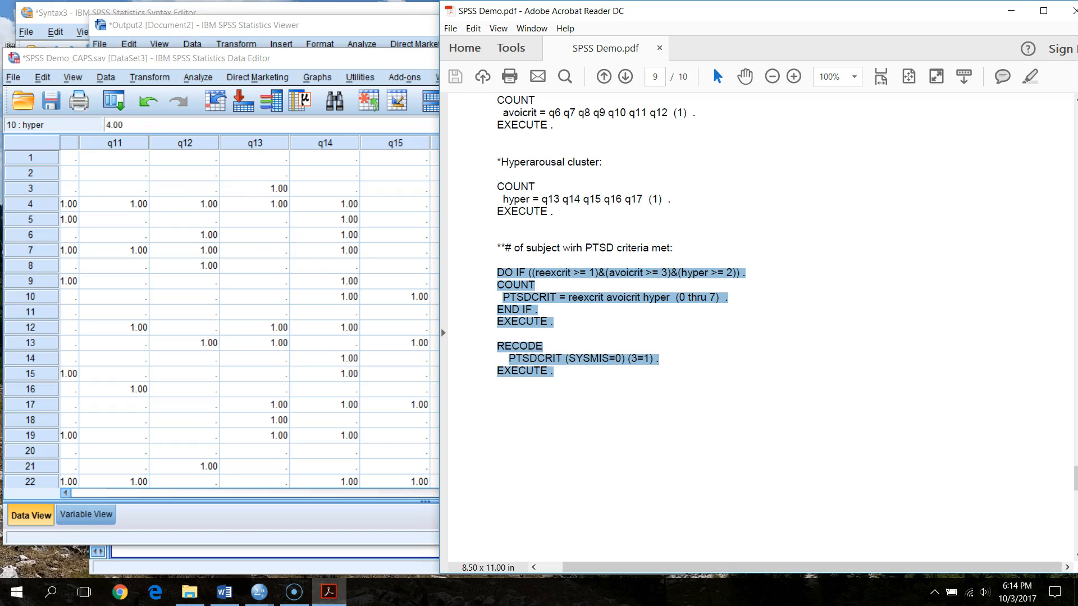
left_click(237, 12)
scroll(308, 404, "down", 1)
left_click(312, 410)
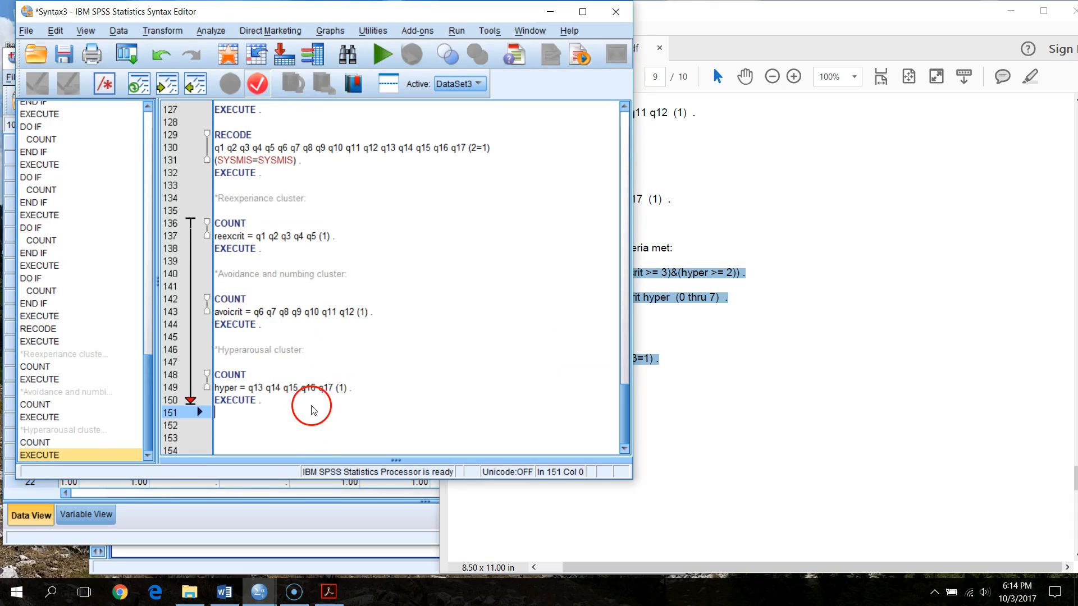
key("Return")
key("ctrl+v")
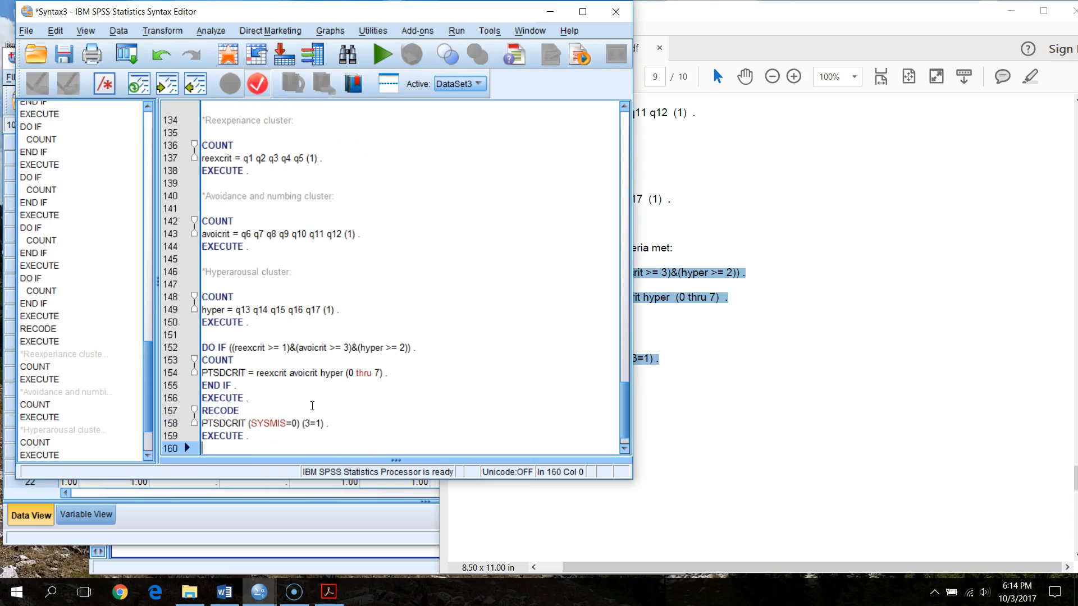
Step: Insert a blank line between the PTSDCRIT DO IF block's EXECUTE and the RECODE command
left_click(267, 387)
left_click(268, 396)
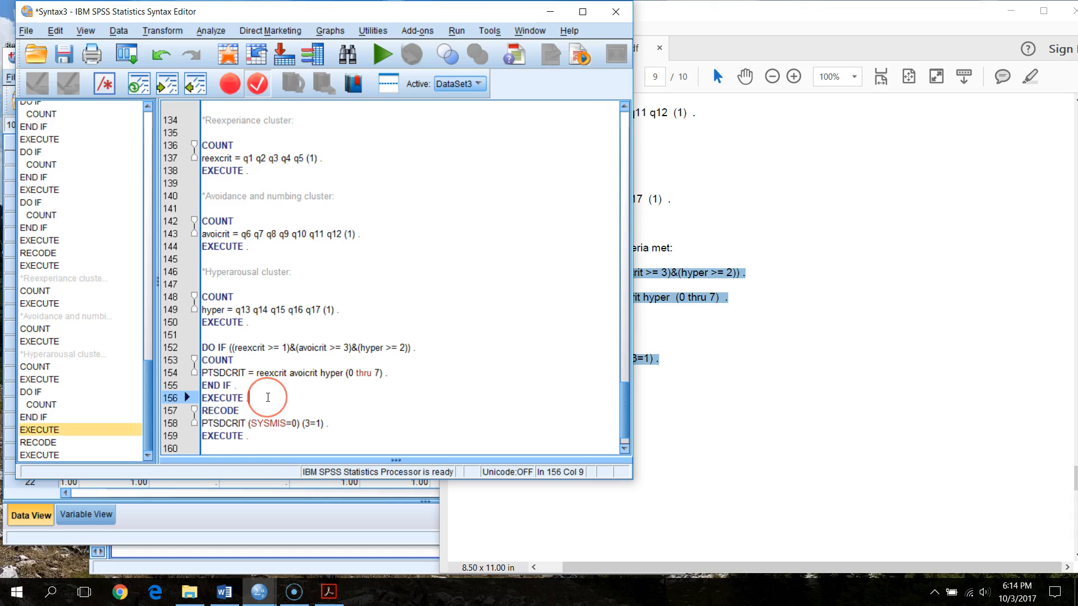
key("Return")
Step: Run only the DO IF block that counts PTSDCRIT from reexcrit, avoicrit and hyper, through its EXECUTE
scroll(238, 372, "down", 1)
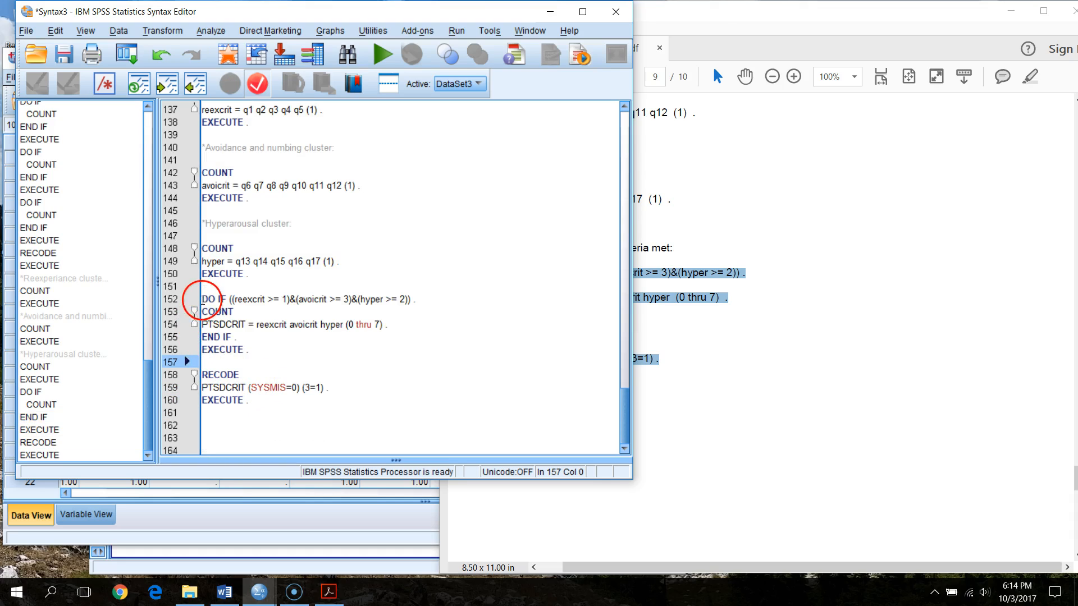
left_click_drag(203, 297, 297, 359)
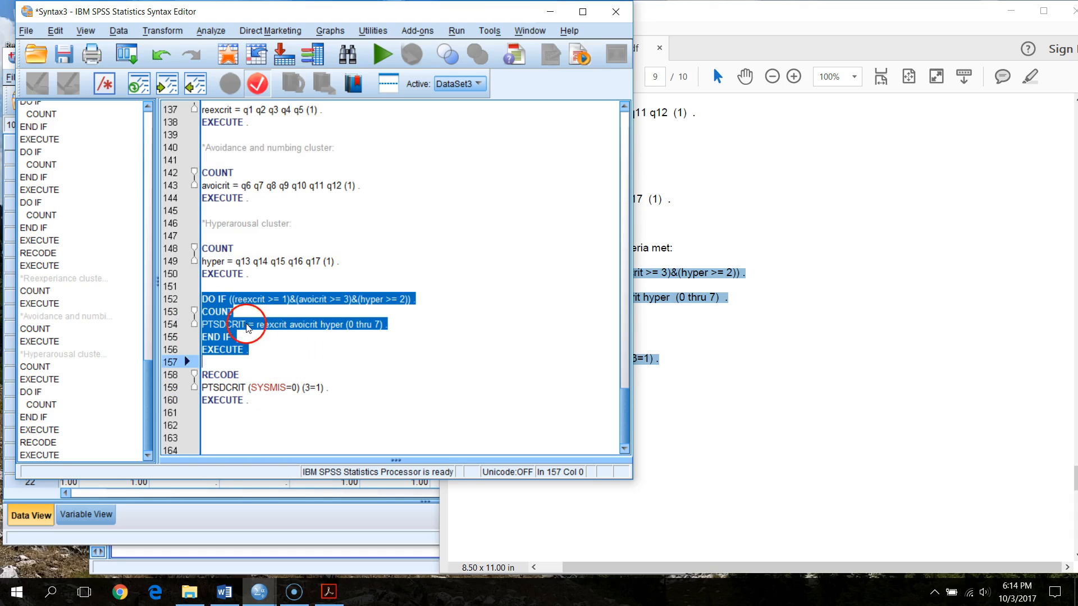
left_click(382, 55)
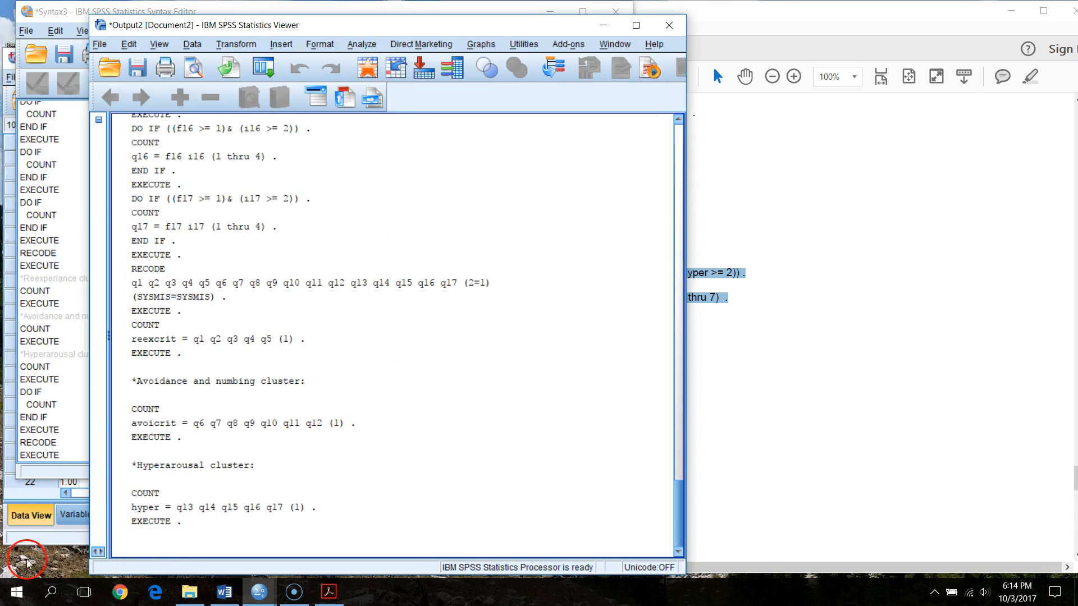
Step: Examine the new PTSDCRIT column in the Demo_CAPS data, checking case 3 against its reexcrit, avoicrit and hyper counts
left_click(28, 540)
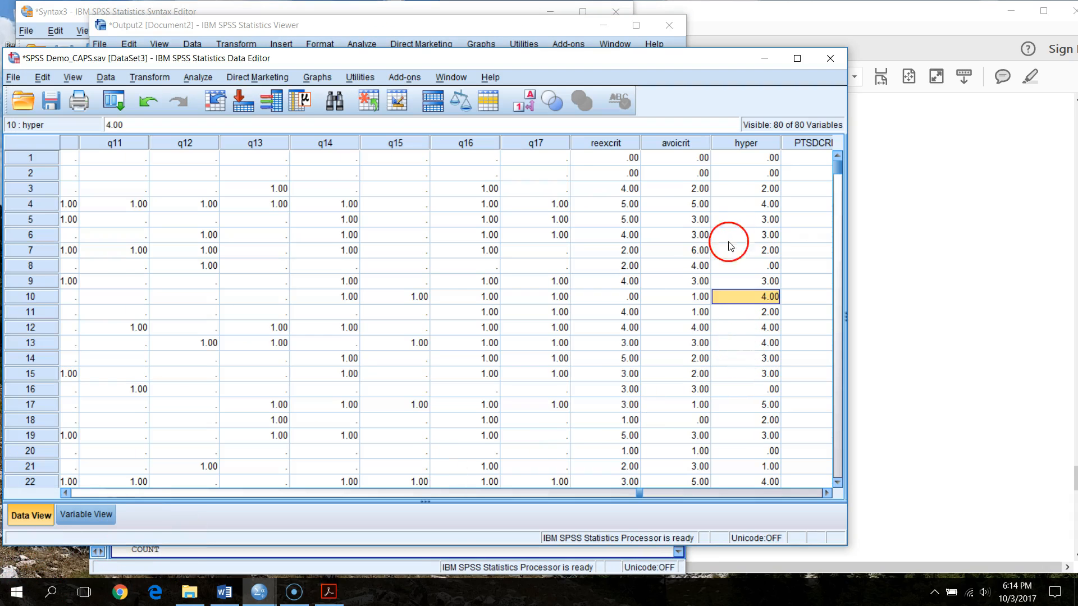
left_click(755, 190)
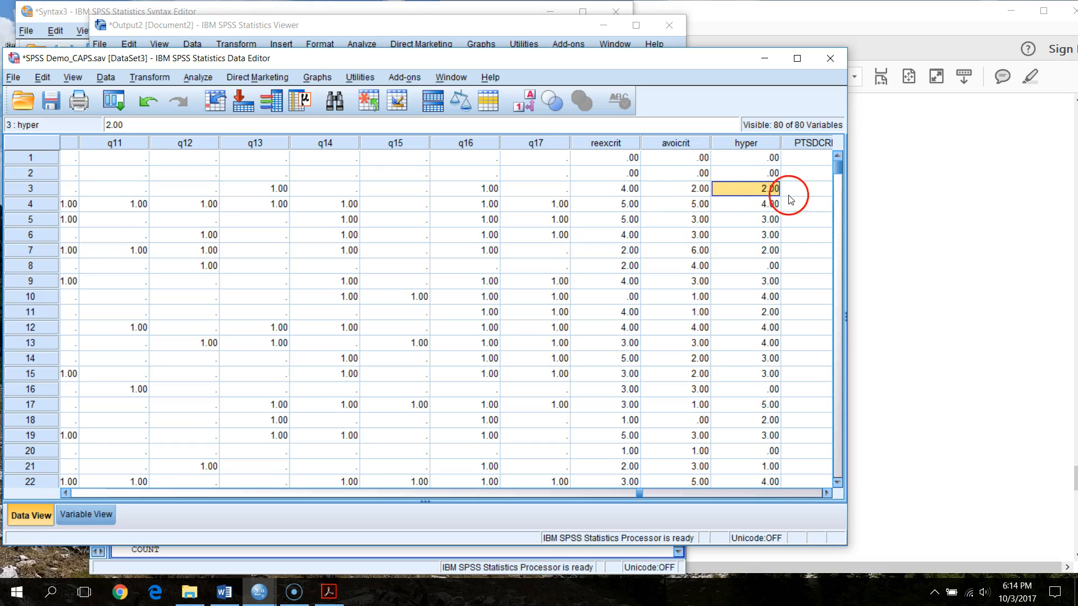
left_click(826, 494)
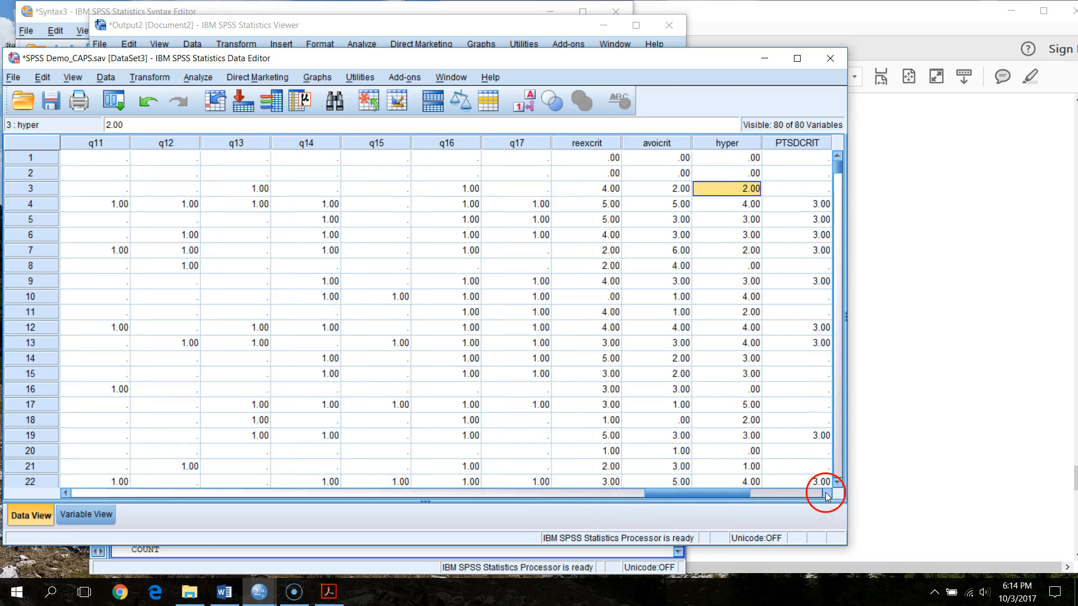
left_click_drag(716, 496, 703, 492)
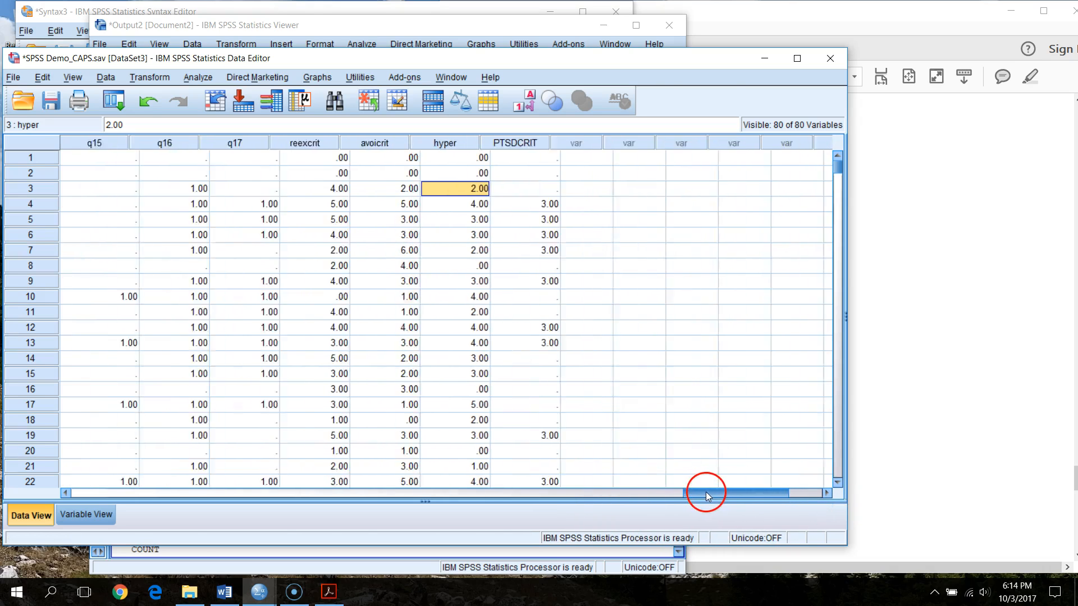
left_click(584, 205)
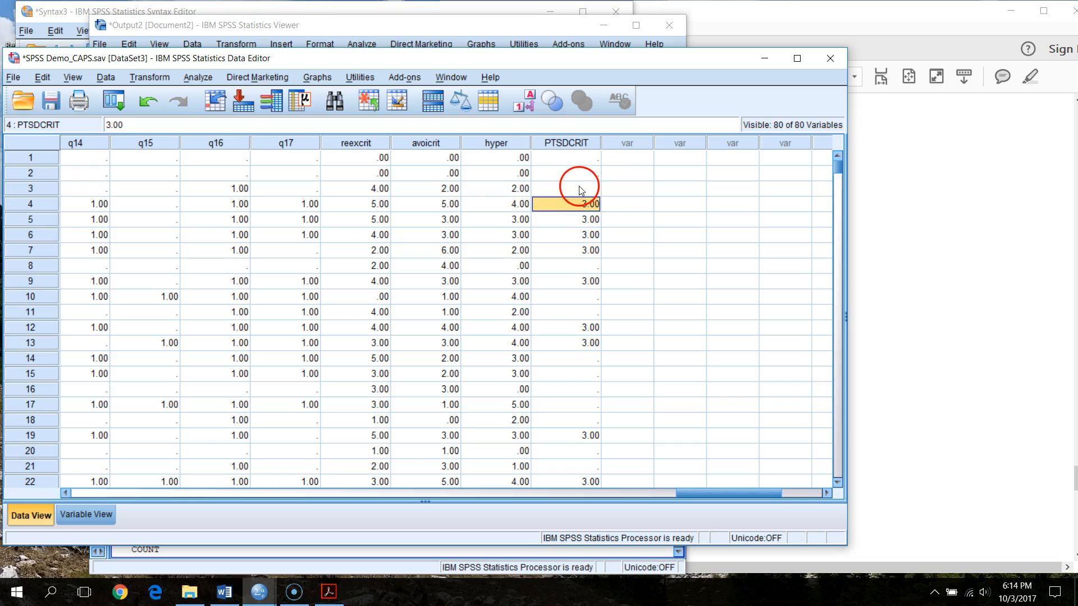
left_click(571, 188)
left_click(386, 190)
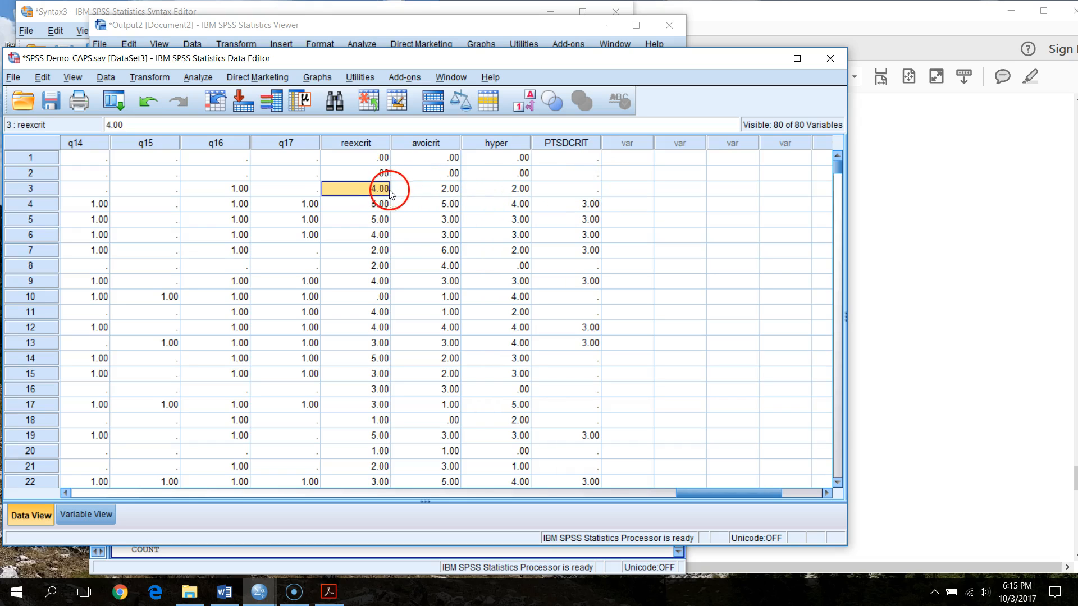
left_click(455, 191)
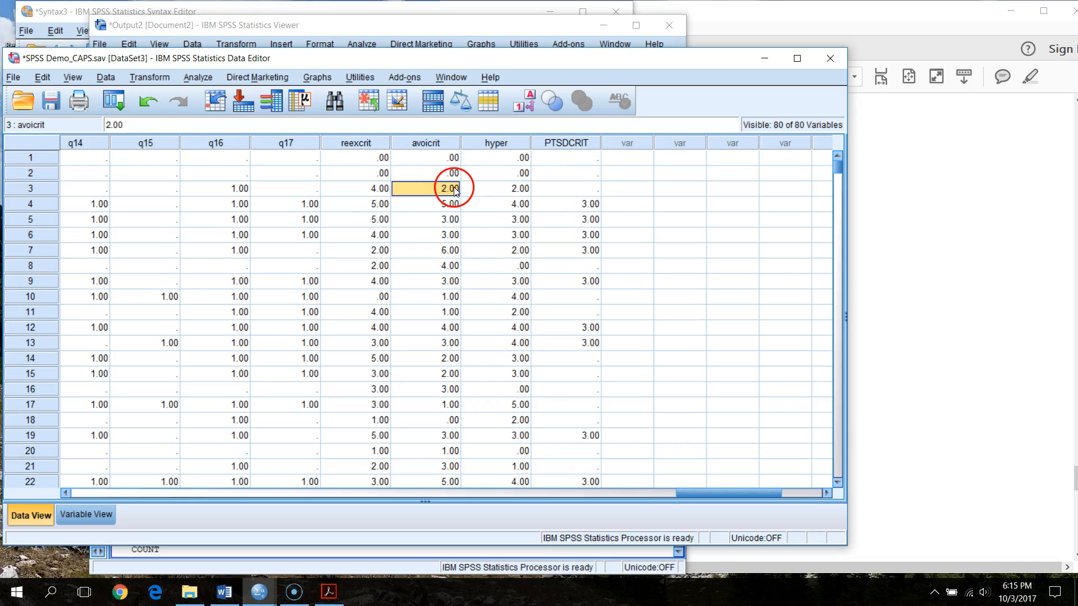
left_click(508, 189)
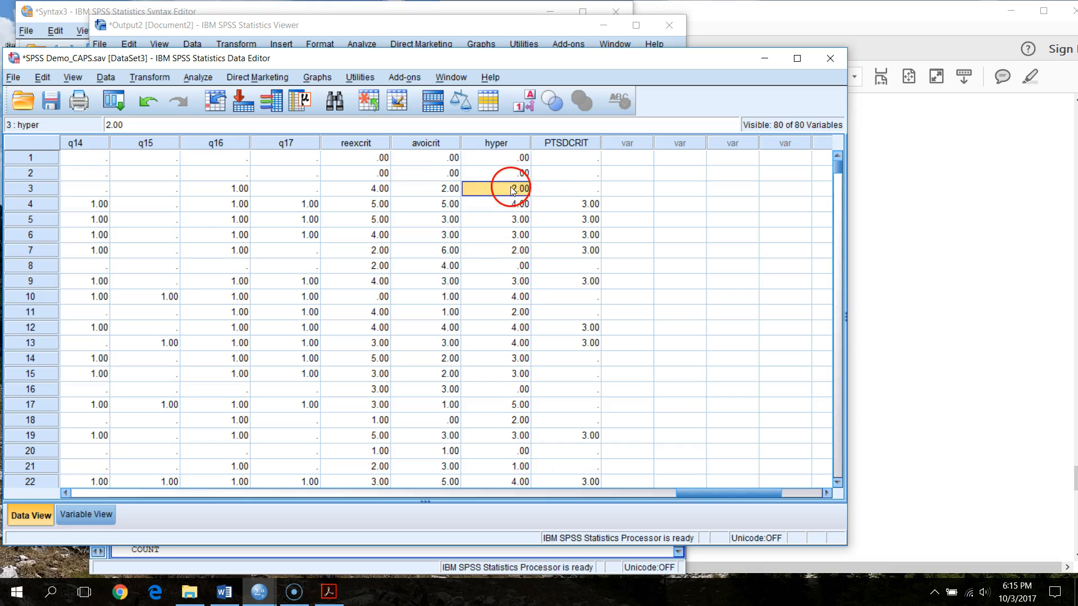
left_click(580, 191)
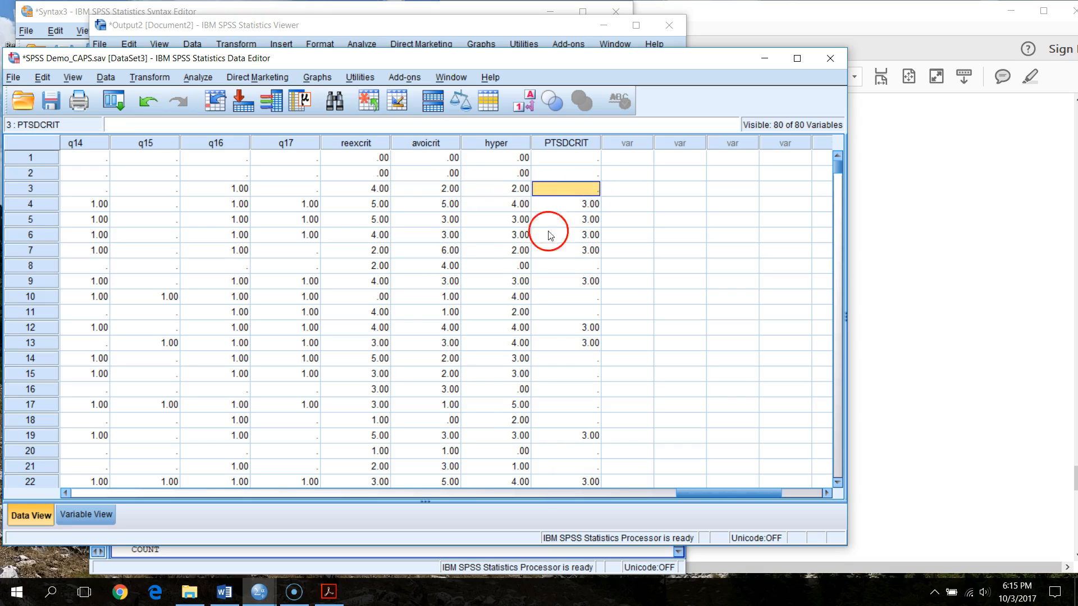
Step: Check the PTSDCRIT values of cases 4, 5 and 8 against their three cluster counts
left_click(376, 207)
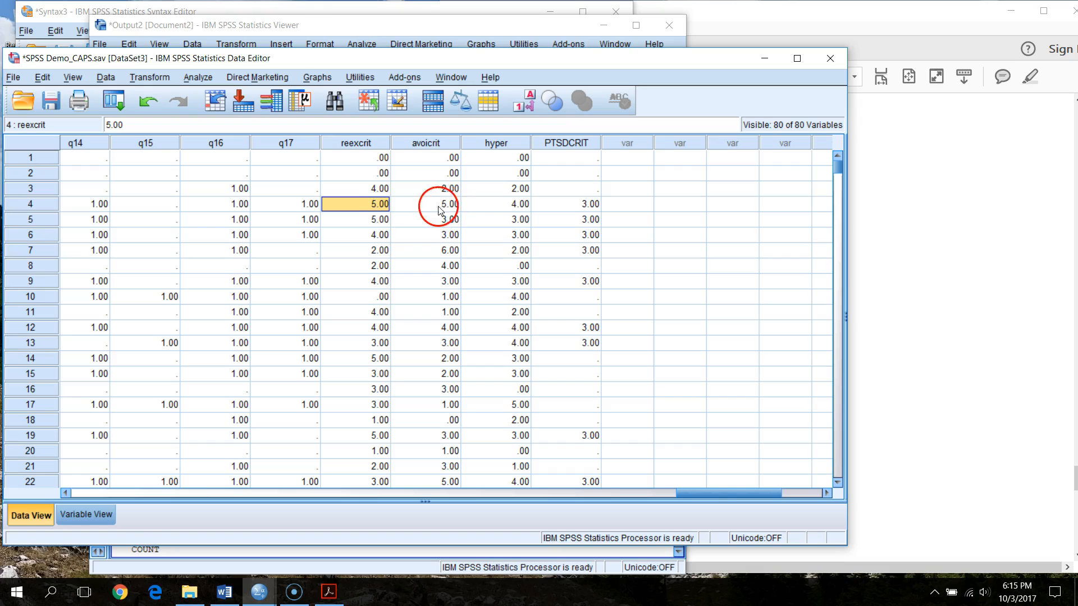
left_click(446, 208)
left_click(515, 208)
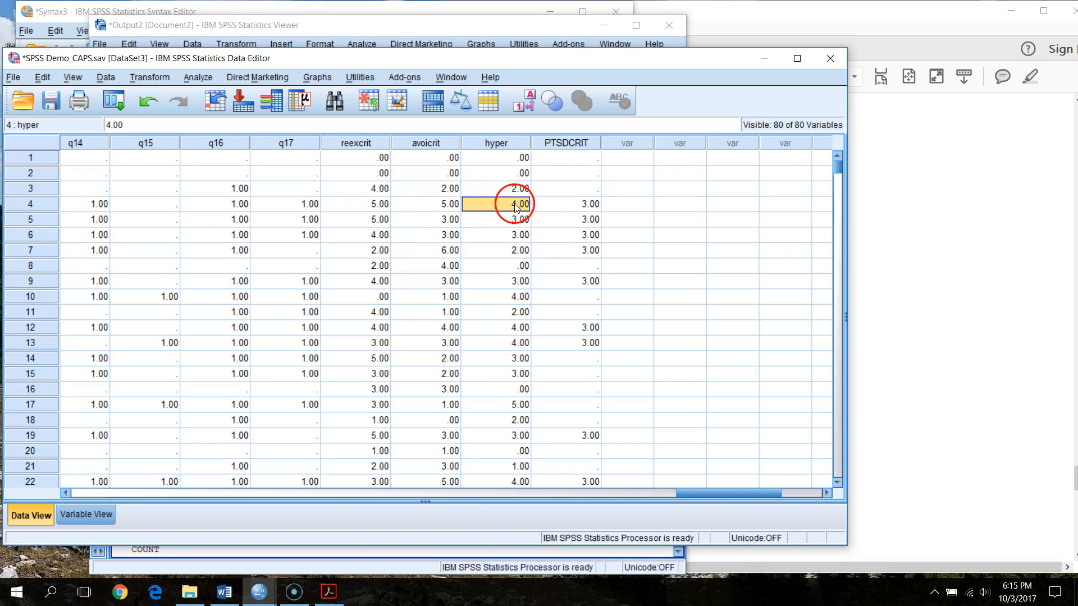
left_click(581, 208)
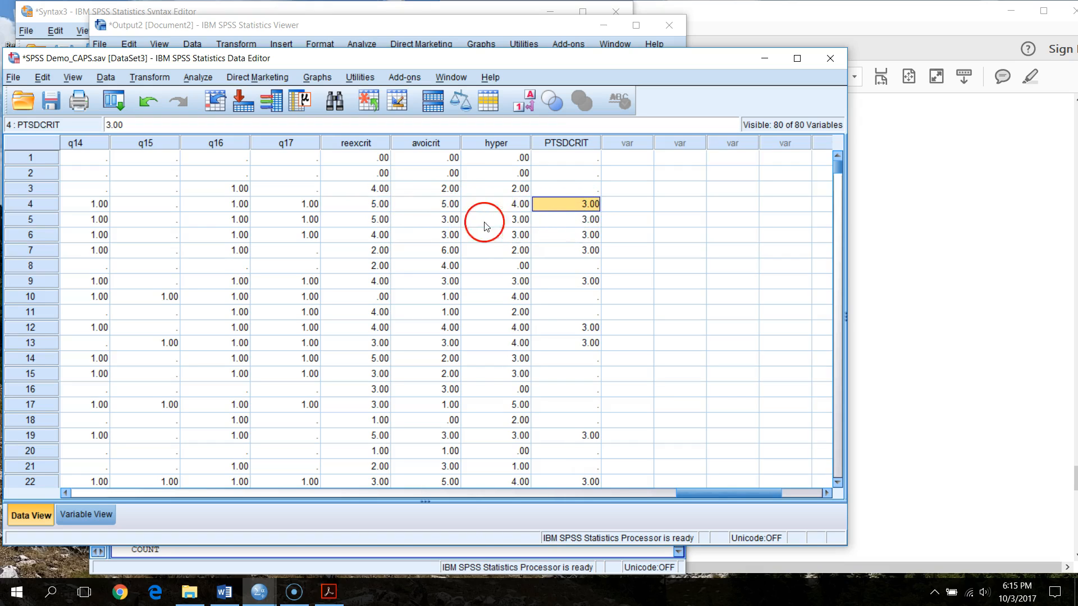
left_click(377, 220)
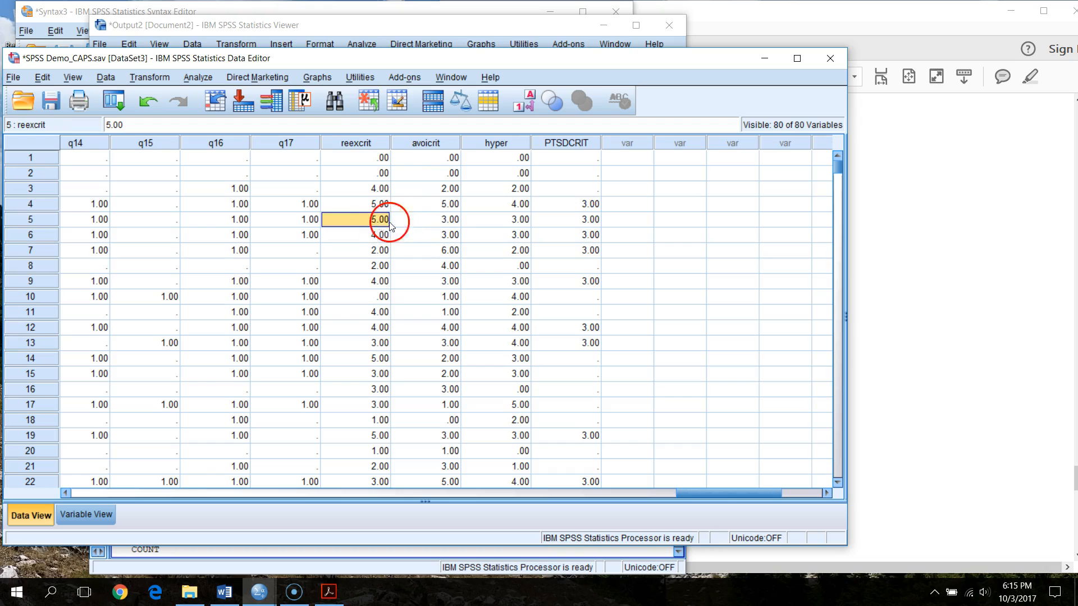
left_click(452, 221)
left_click(526, 224)
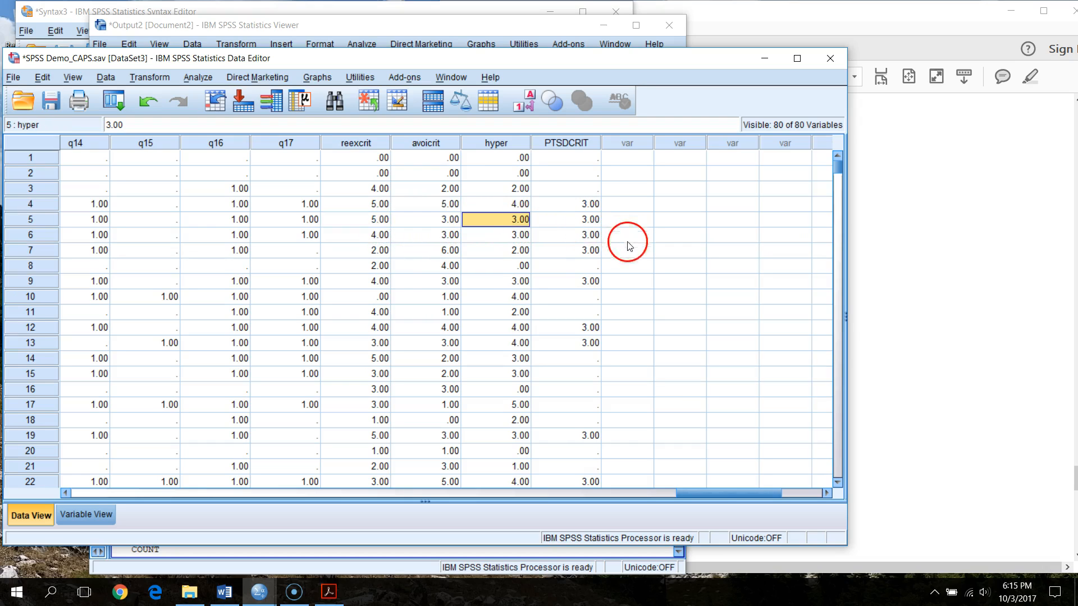
left_click(379, 267)
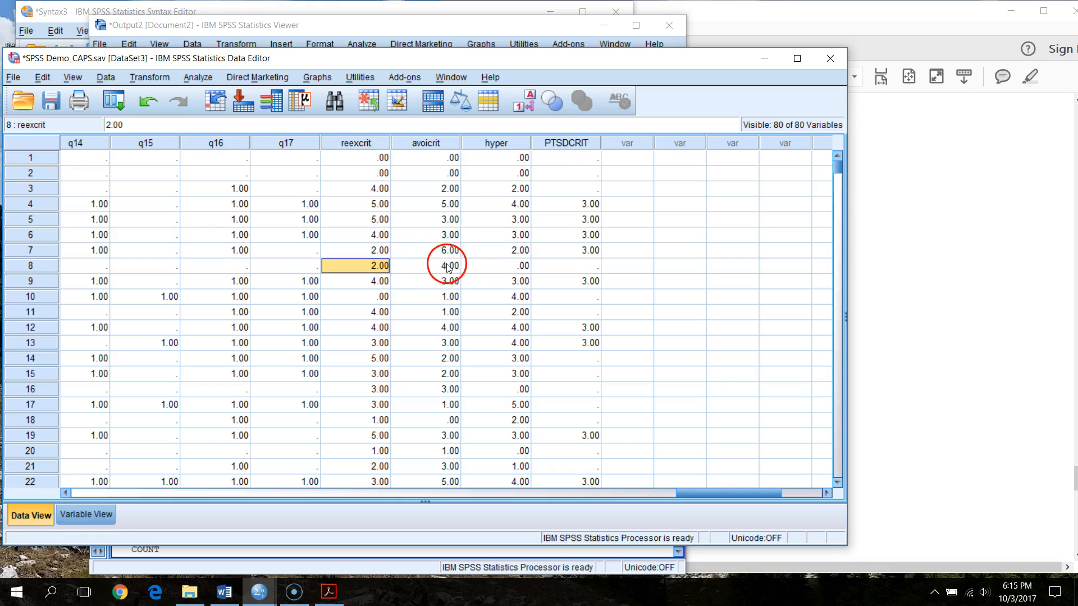
left_click(446, 267)
left_click(528, 267)
left_click(567, 267)
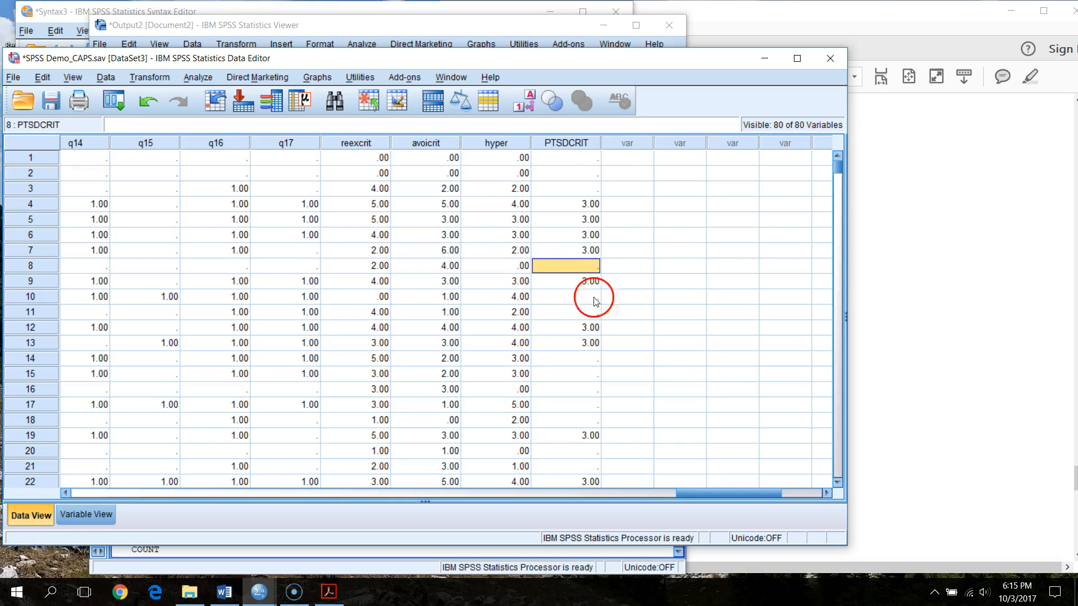
Step: Review the PTSDCRIT DO IF and RECODE commands in the SPSS Demo PDF, and compare the SYSMIS rule in the syntax
left_click(869, 29)
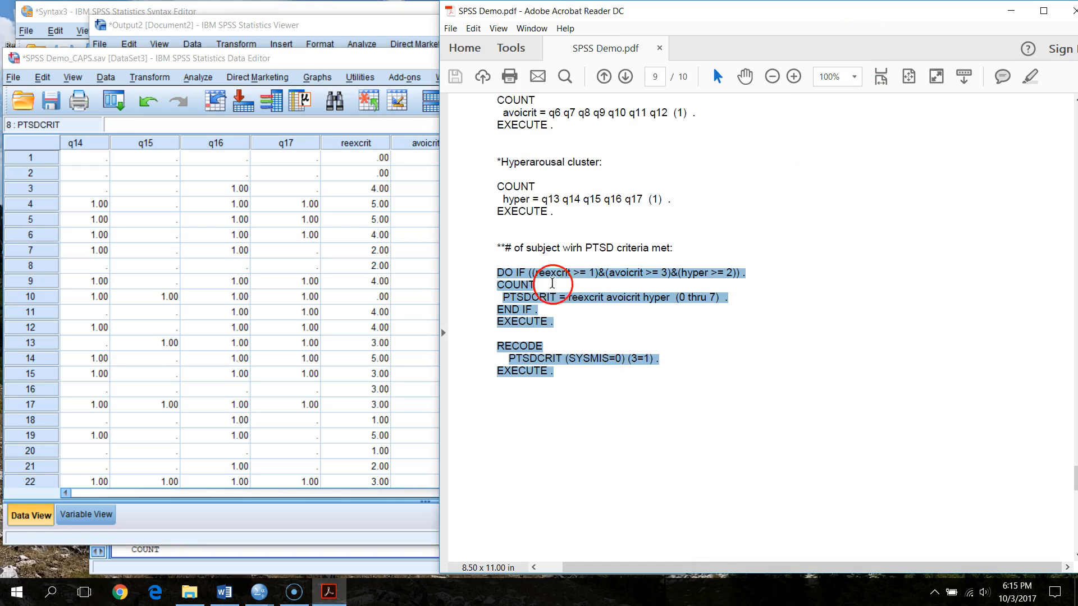
left_click(656, 242)
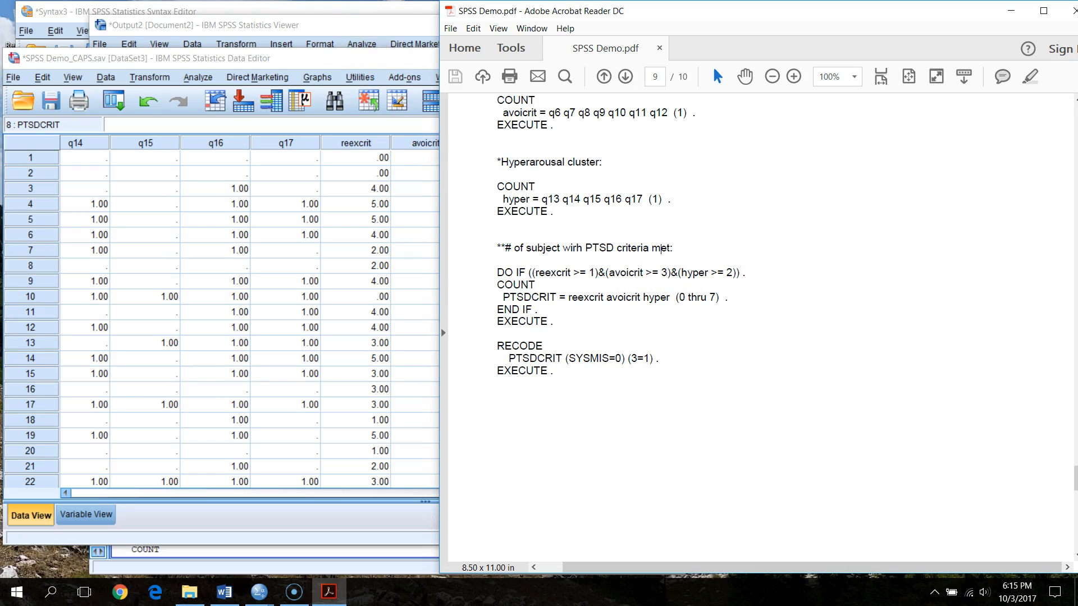
left_click(402, 11)
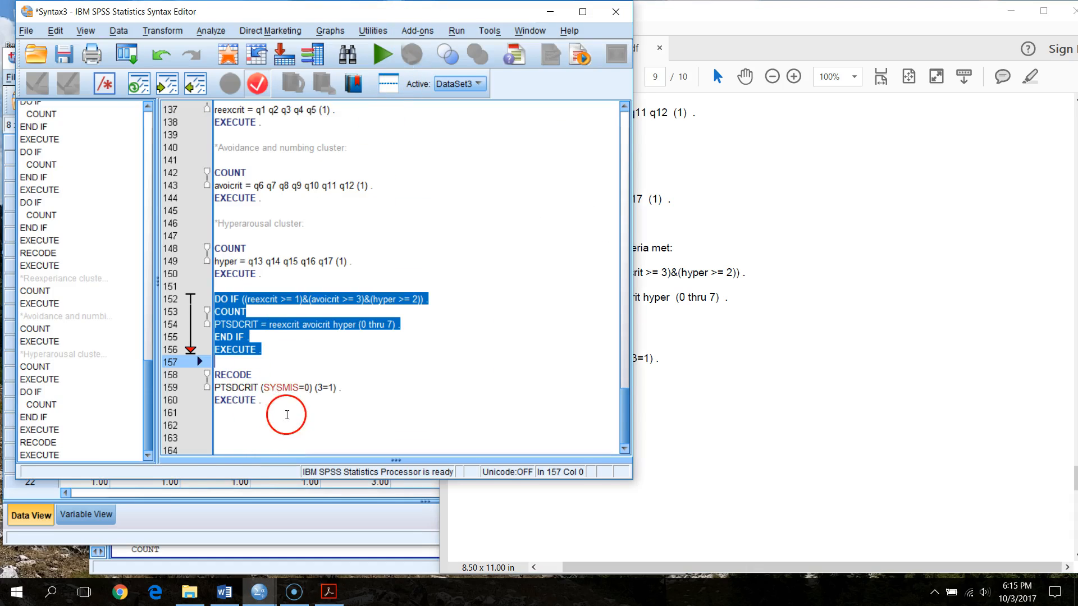
left_click(239, 389)
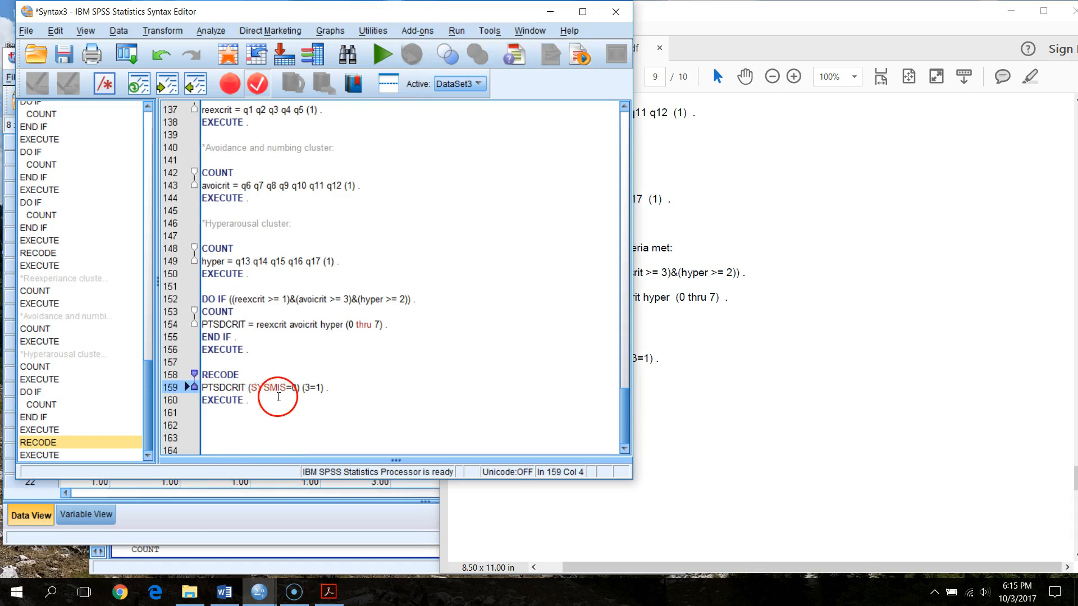
left_click_drag(254, 389, 280, 389)
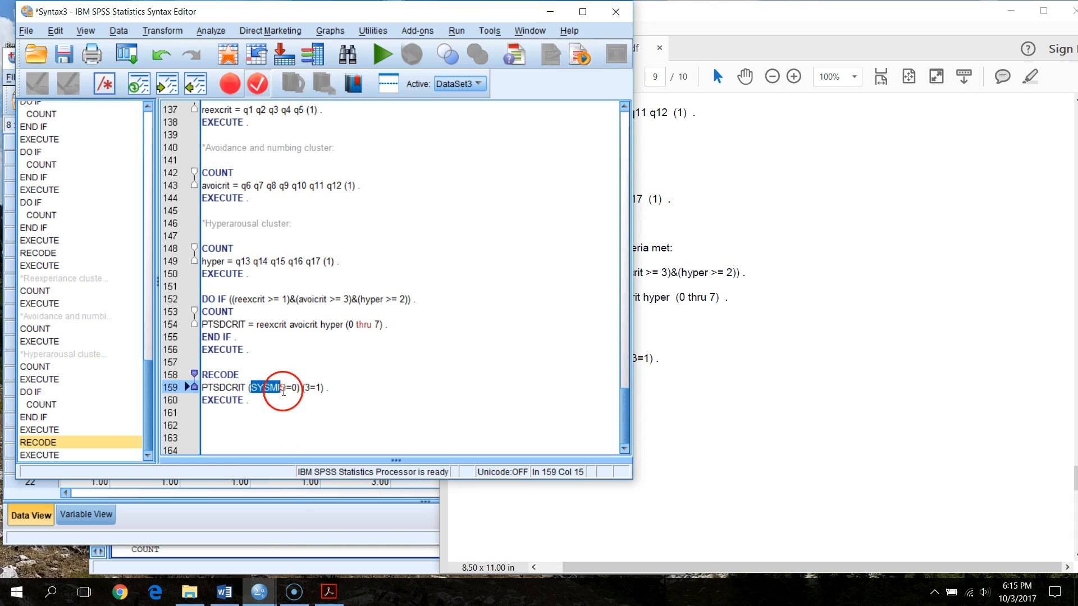
Step: Match the RECODE rules SYSMIS=0 and 3=1 against the PTSDCRIT values of cases 1, 2, 4 and 7
left_click(296, 540)
left_click(572, 173)
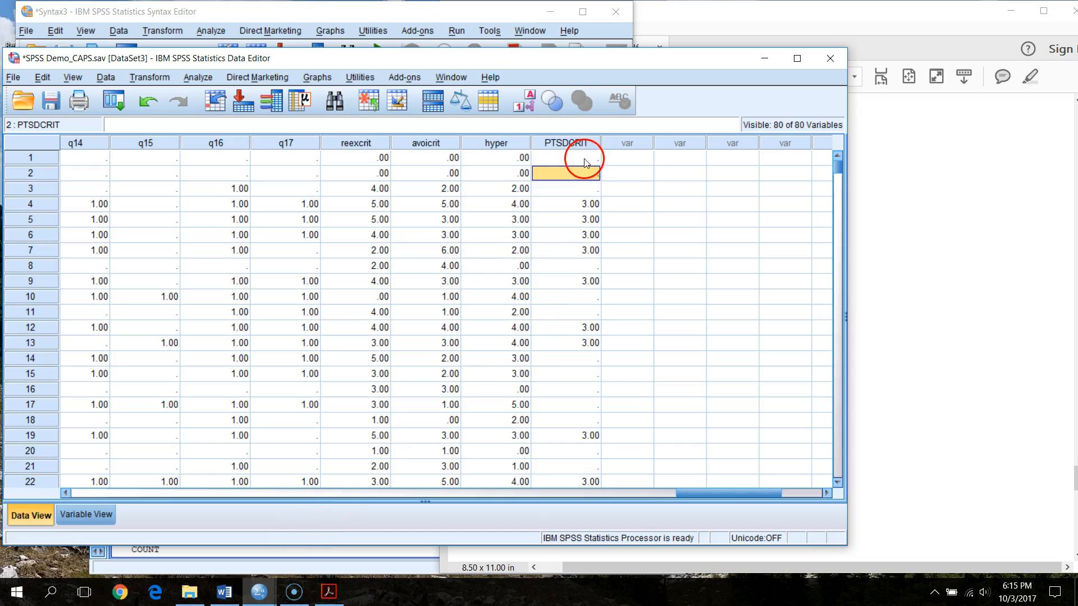
left_click(584, 159)
left_click(465, 12)
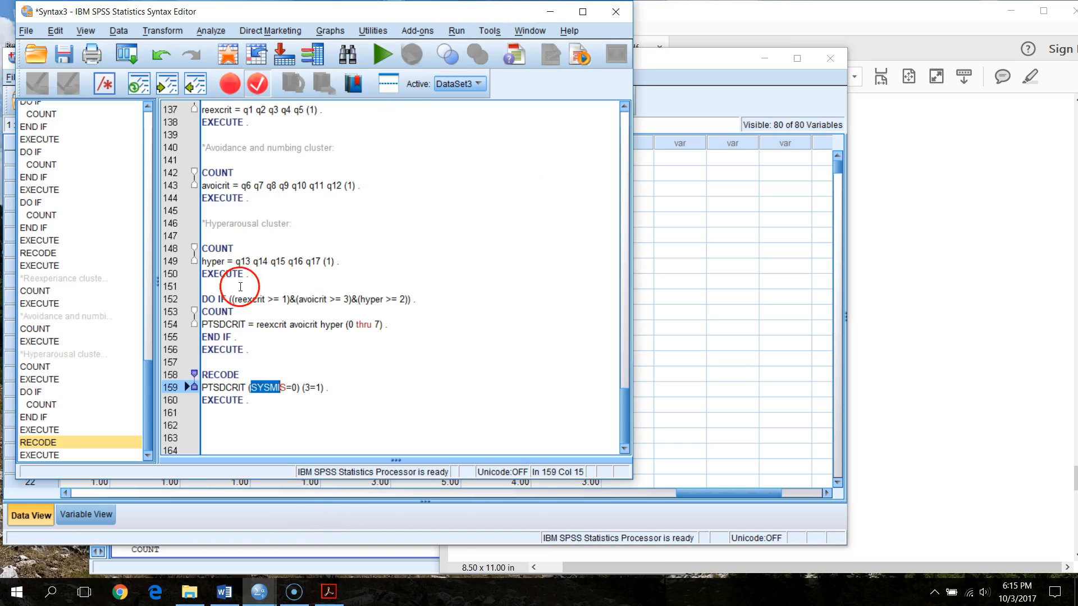
left_click(292, 402)
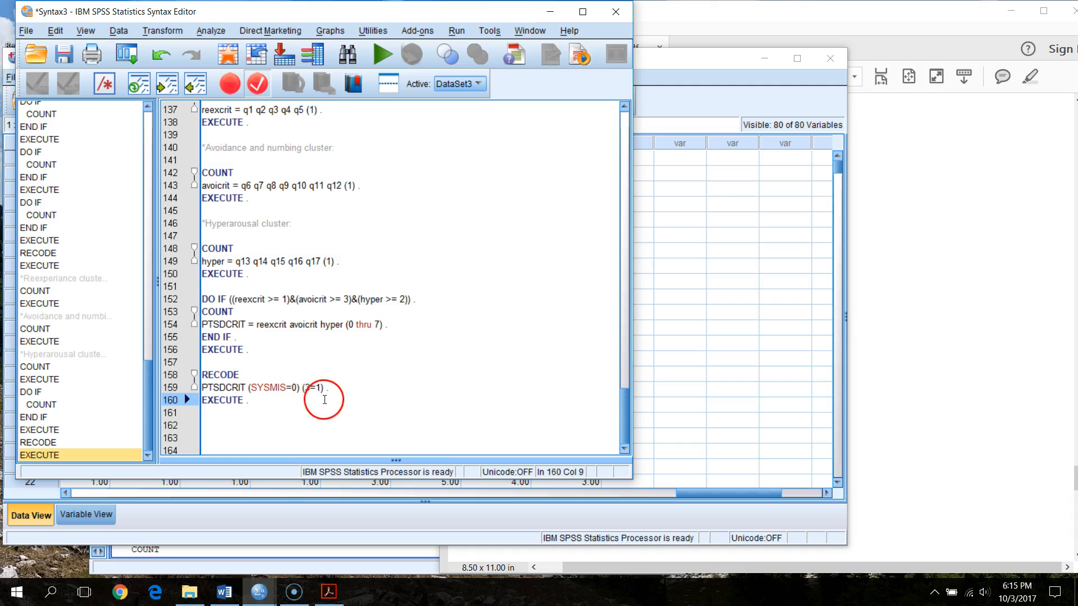
left_click(652, 109)
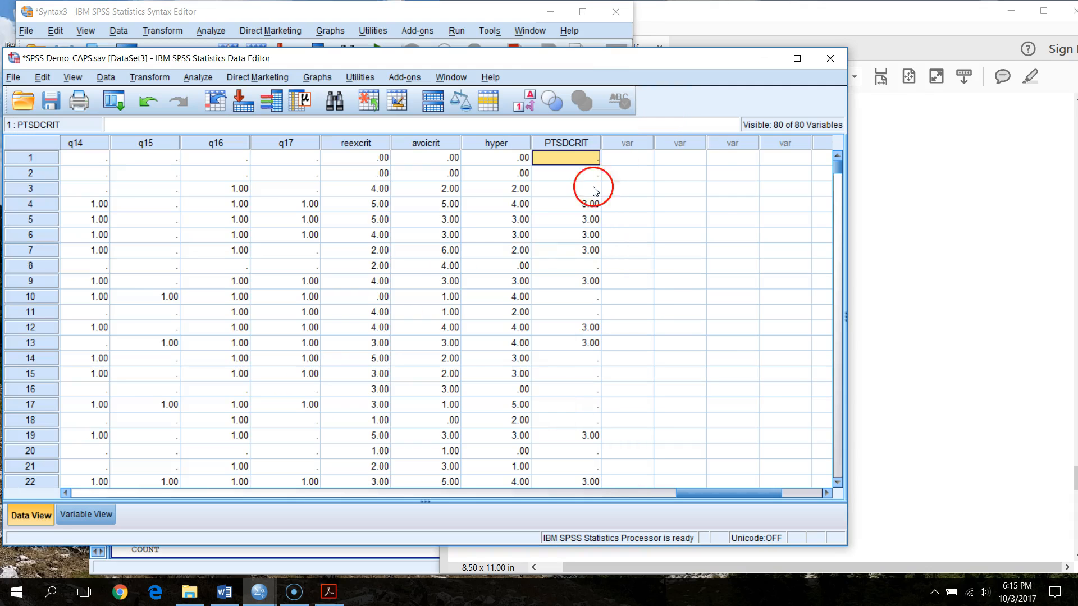
left_click(579, 204)
left_click(586, 251)
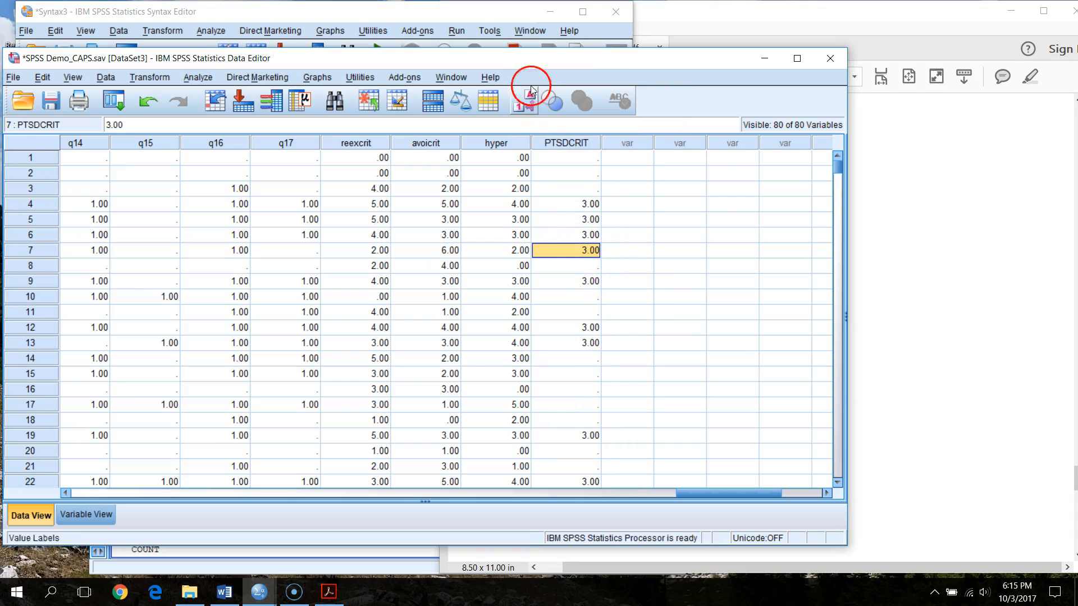
Step: Run only the RECODE command that turns PTSDCRIT system-missing values into 0 and 3 into 1, through its EXECUTE
left_click(494, 10)
left_click_drag(260, 407, 173, 373)
left_click(383, 57)
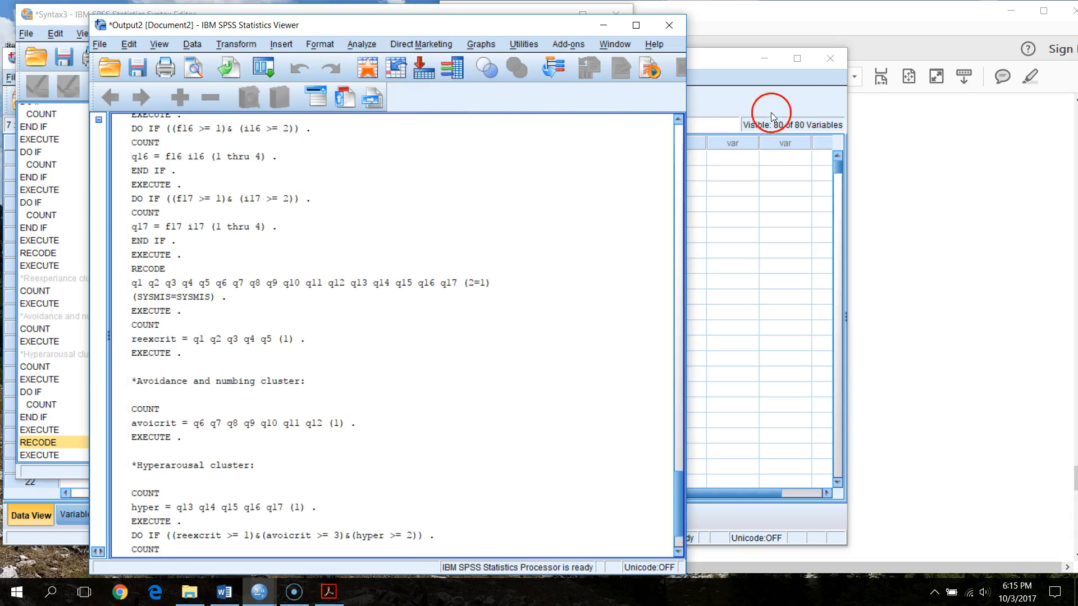
Step: Inspect the recoded PTSDCRIT column down the Demo_CAPS cases
left_click(800, 95)
scroll(572, 233, "down", 14)
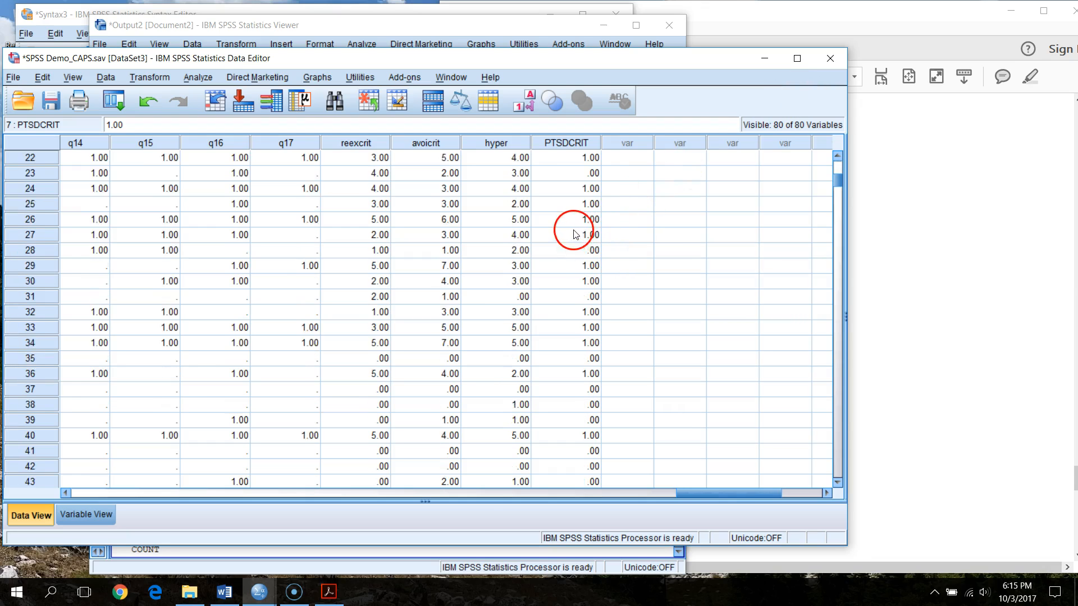
left_click_drag(838, 193, 799, 127)
Step: Delete all the computed variables from CAPStota through PTSDCRIT from the Demo_CAPS data
left_click_drag(766, 493, 557, 507)
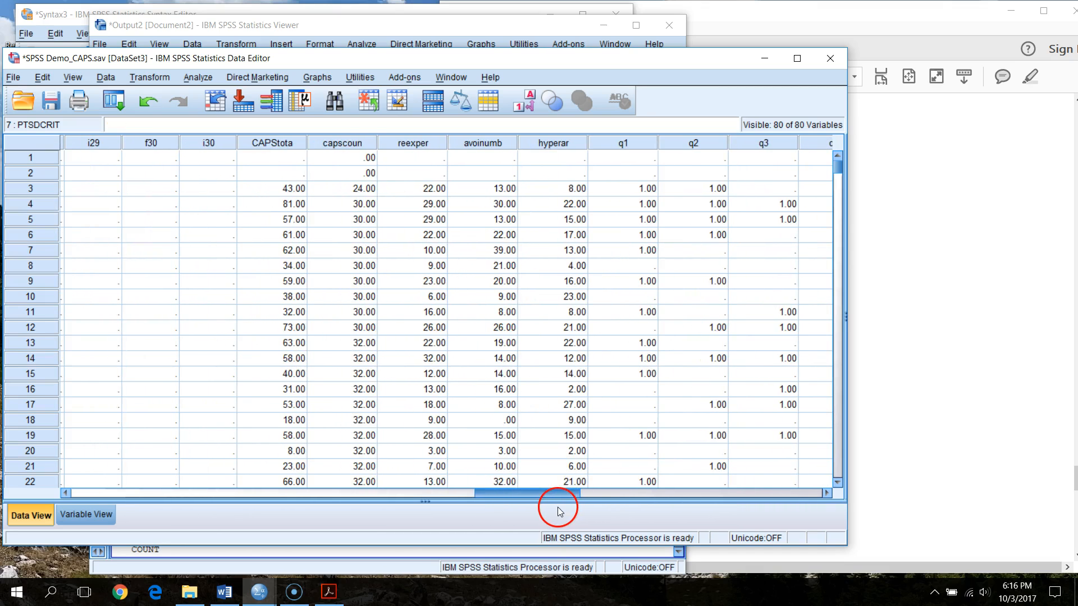
left_click_drag(303, 144, 283, 203)
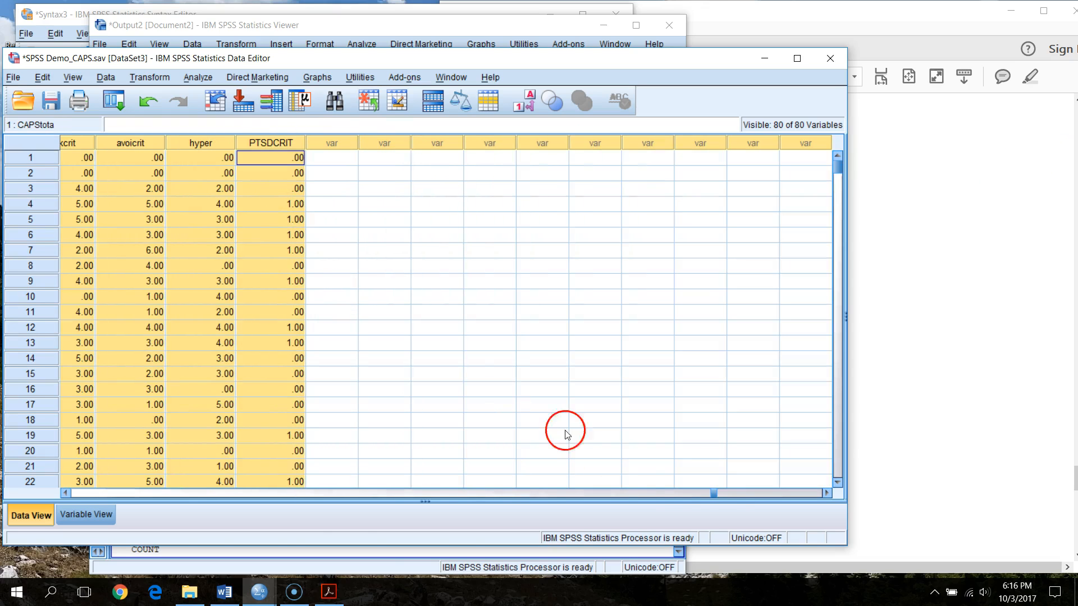
left_click_drag(717, 494, 706, 497)
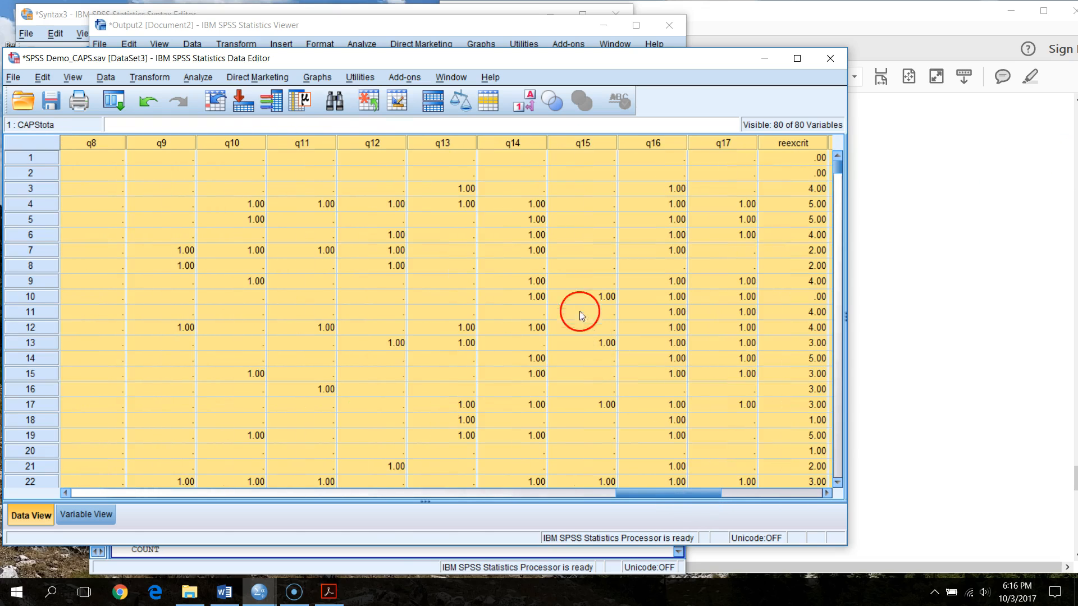
right_click(608, 139)
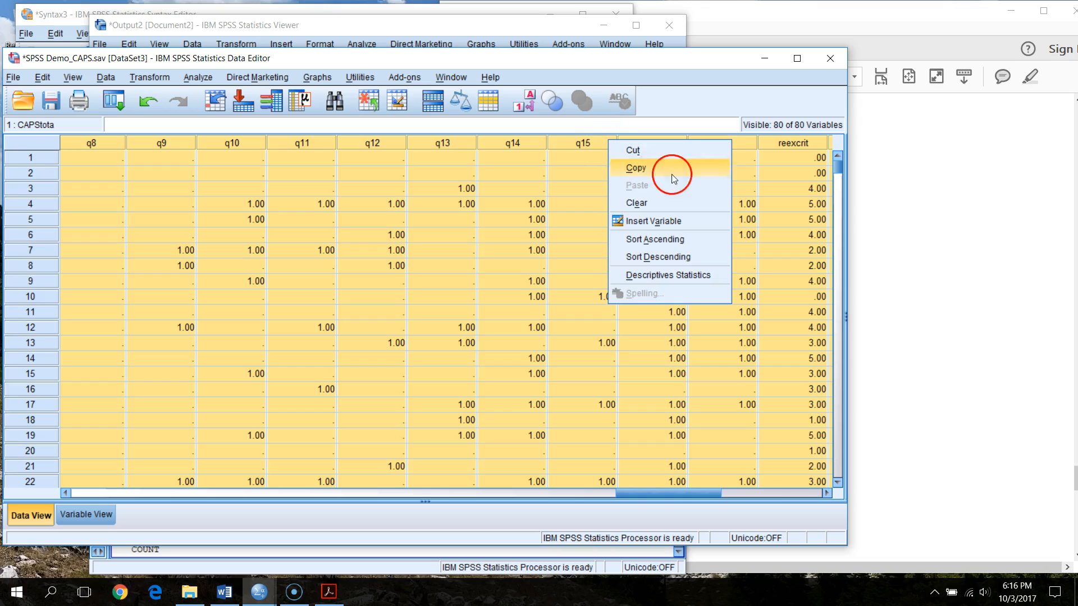
left_click(668, 204)
Step: Run only the DESCRIPTIVES command at the start of the syntax for the f1 to i17 items
left_click(482, 32)
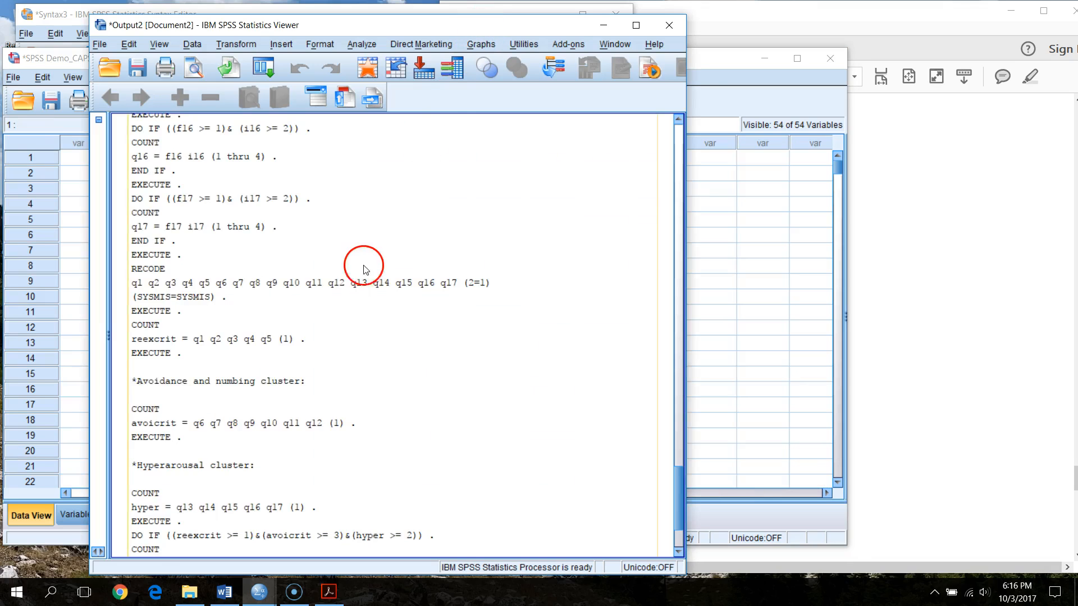
scroll(361, 265, "up", 5)
left_click(600, 25)
left_click(447, 31)
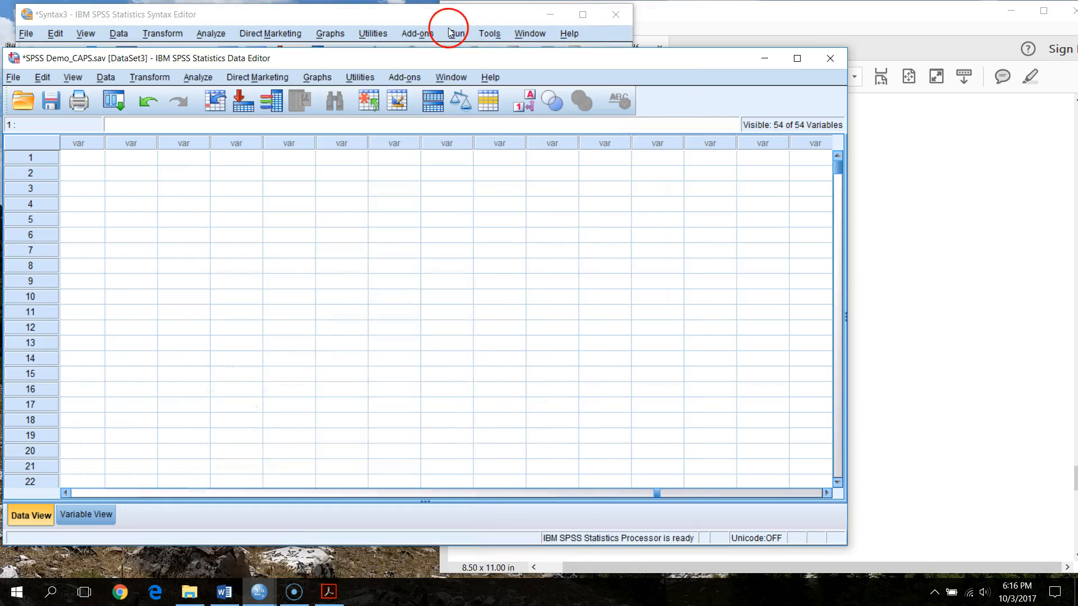
scroll(382, 225, "up", 20)
scroll(385, 226, "up", 15)
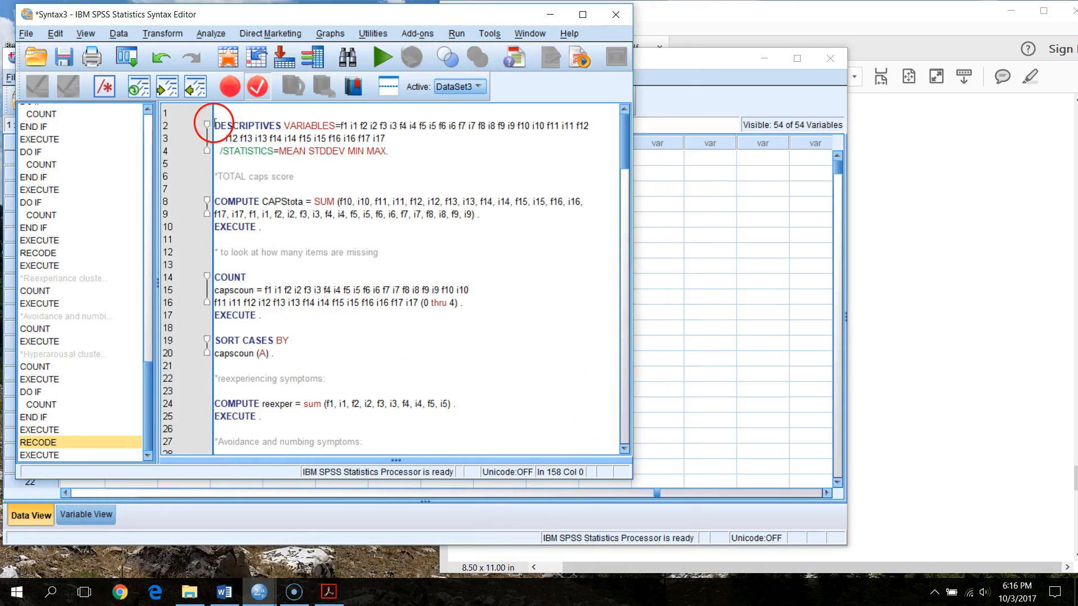
left_click_drag(391, 152, 174, 125)
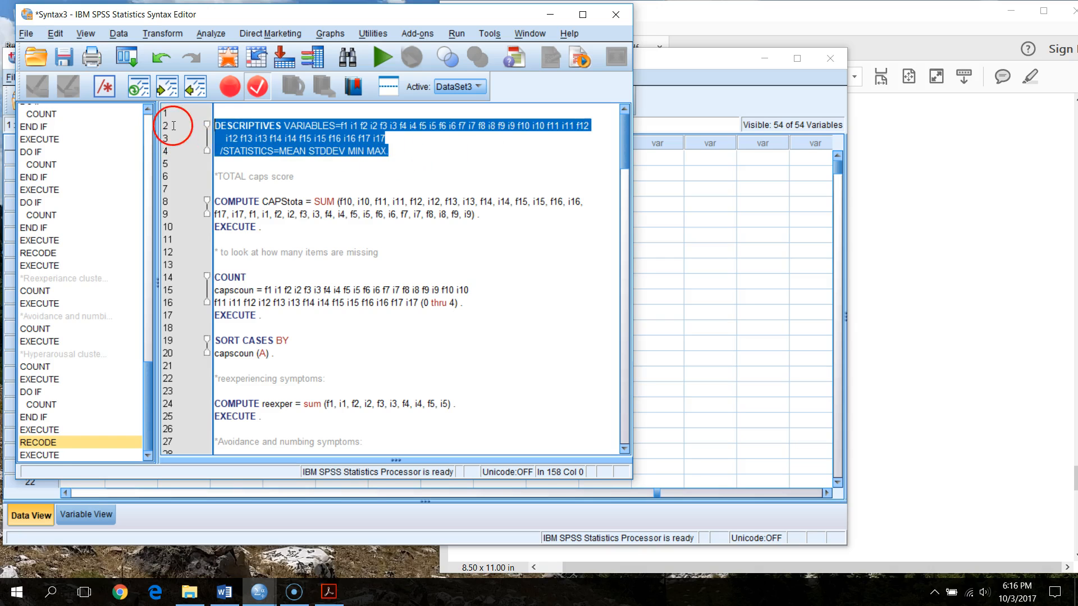
left_click(383, 56)
Step: Look through the descriptives table in the output and check the Demo_CAPS data for computed variables
scroll(494, 414, "down", 15)
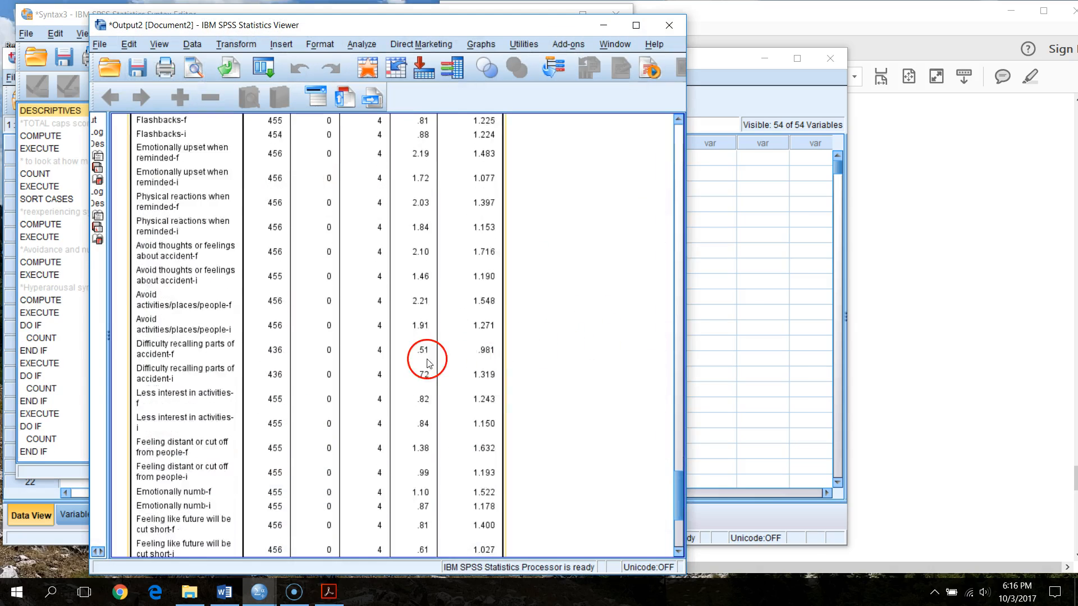
left_click(742, 101)
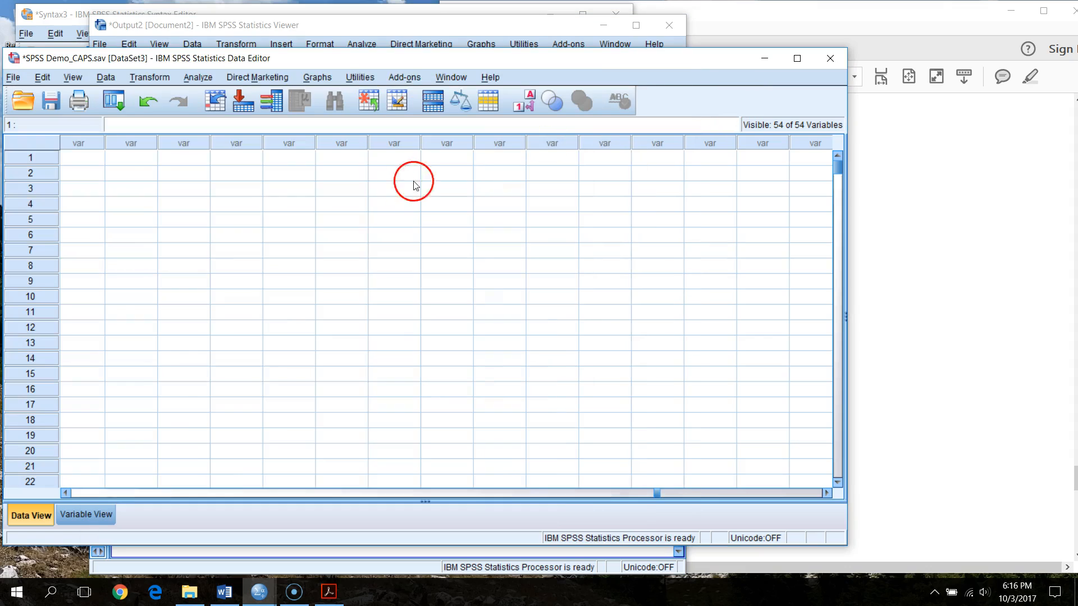
left_click(428, 24)
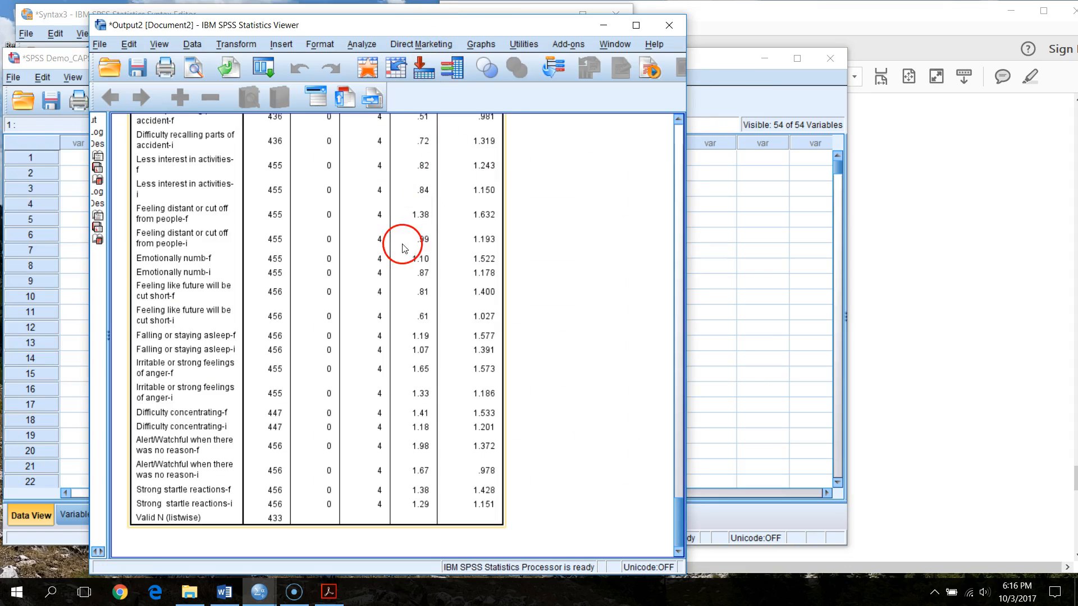
Step: Run all the syntax from COMPUTE CAPStota through the final PTSDCRIT EXECUTE and inspect the recreated variables in the data
left_click(480, 8)
left_click_drag(240, 187, 687, 604)
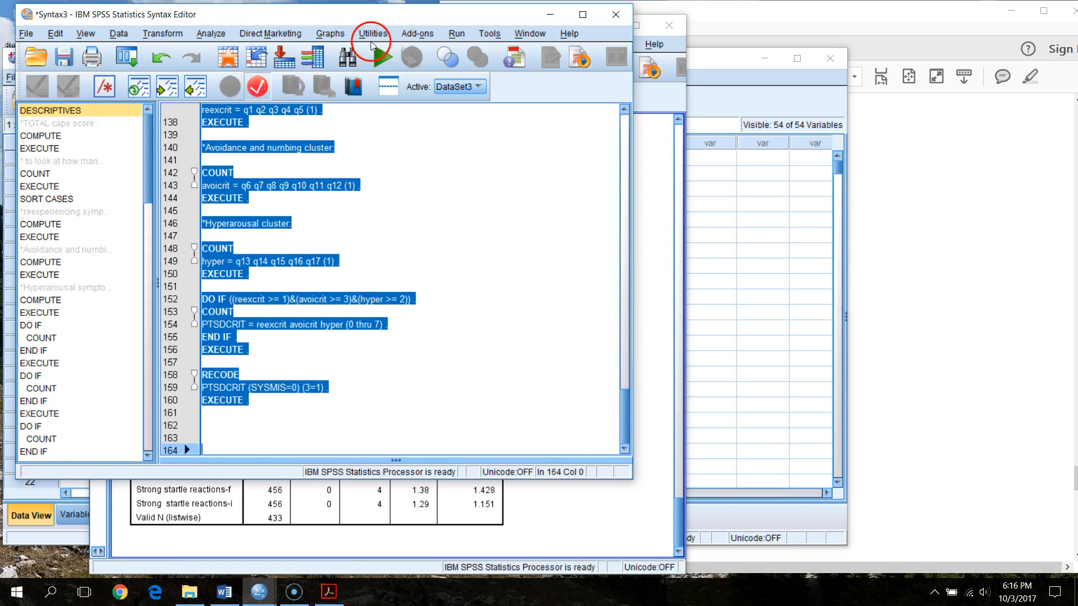
scroll(500, 354, "up", 20)
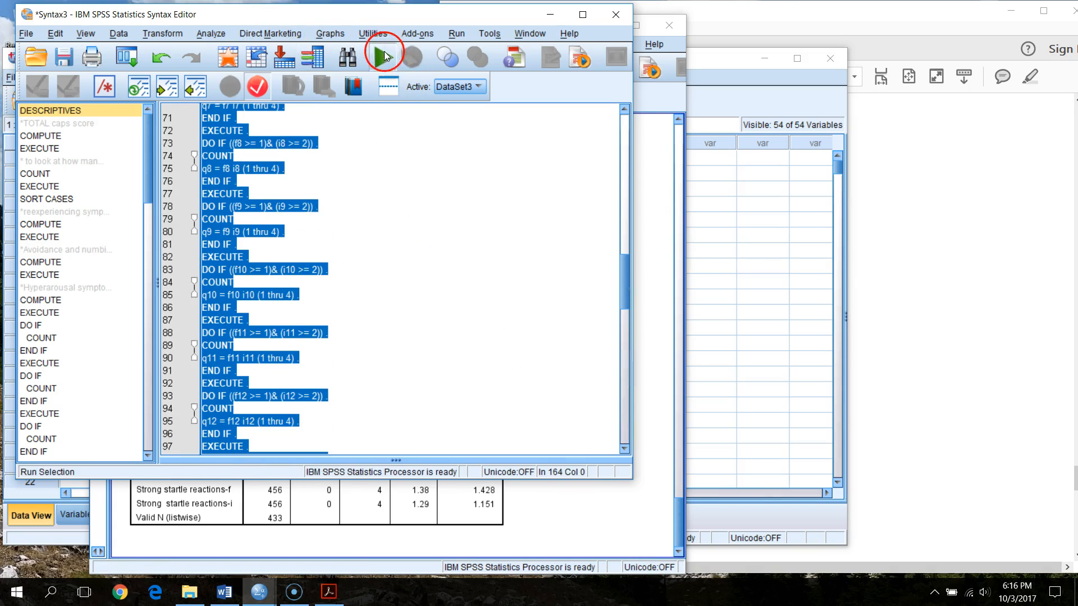
left_click(383, 56)
left_click(758, 104)
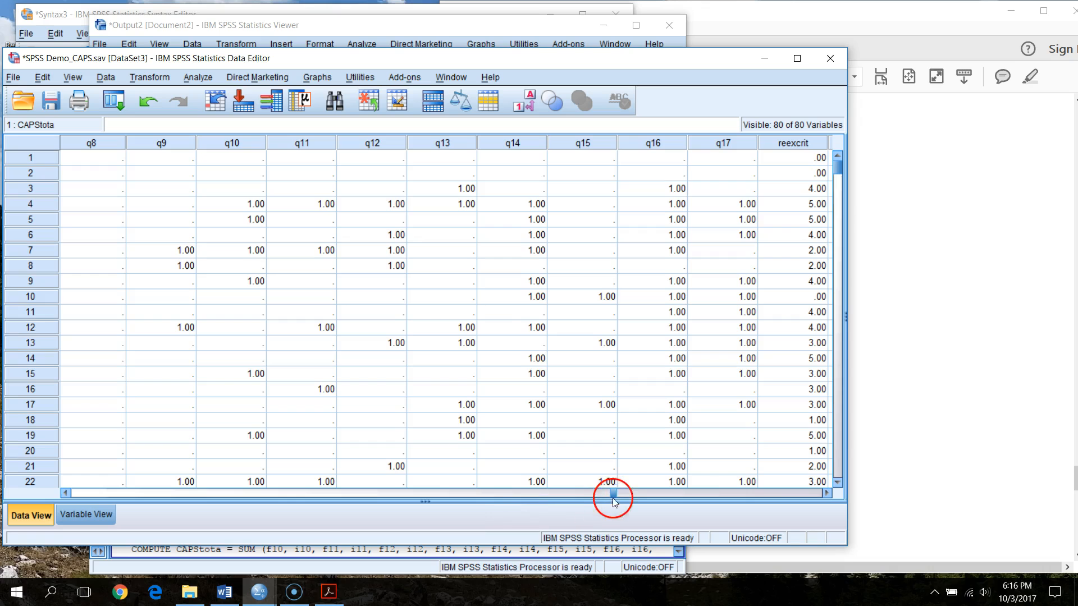
left_click_drag(616, 497, 776, 493)
Step: Produce a frequency table for PTSDCRIT with the Frequencies procedure and examine its valid percentages
left_click(317, 77)
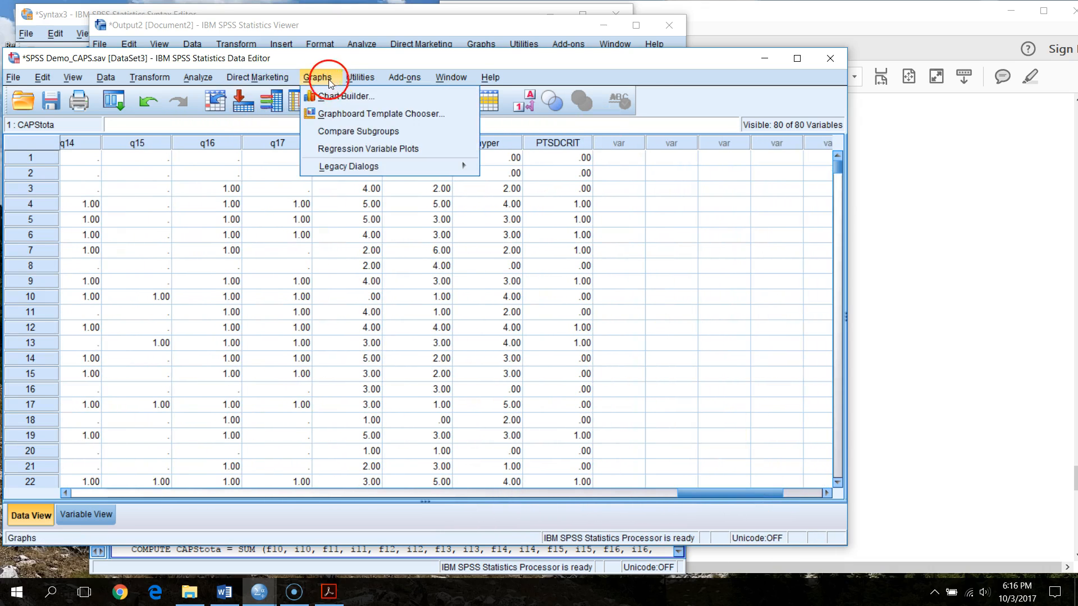
mouse_move(211, 77)
mouse_move(275, 112)
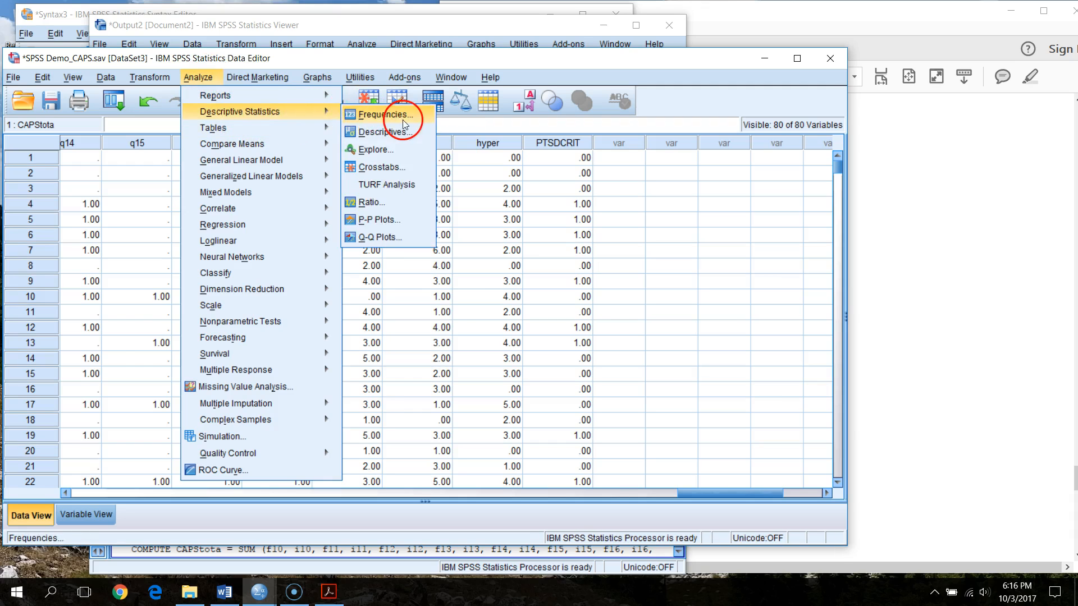
left_click(384, 112)
left_click_drag(164, 301, 183, 379)
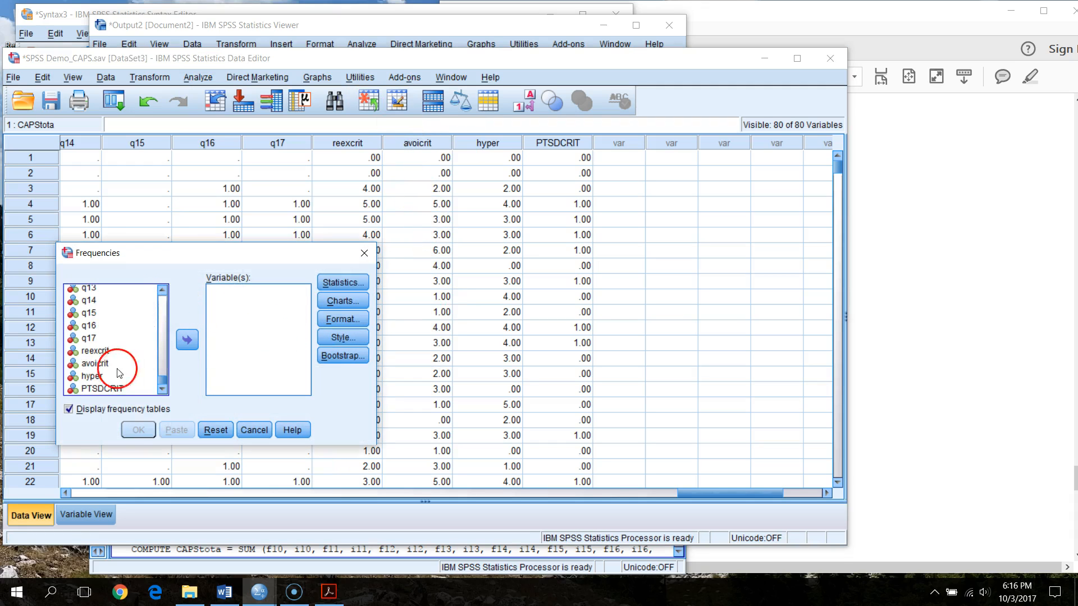
left_click_drag(109, 388, 115, 392)
left_click(187, 340)
left_click(138, 430)
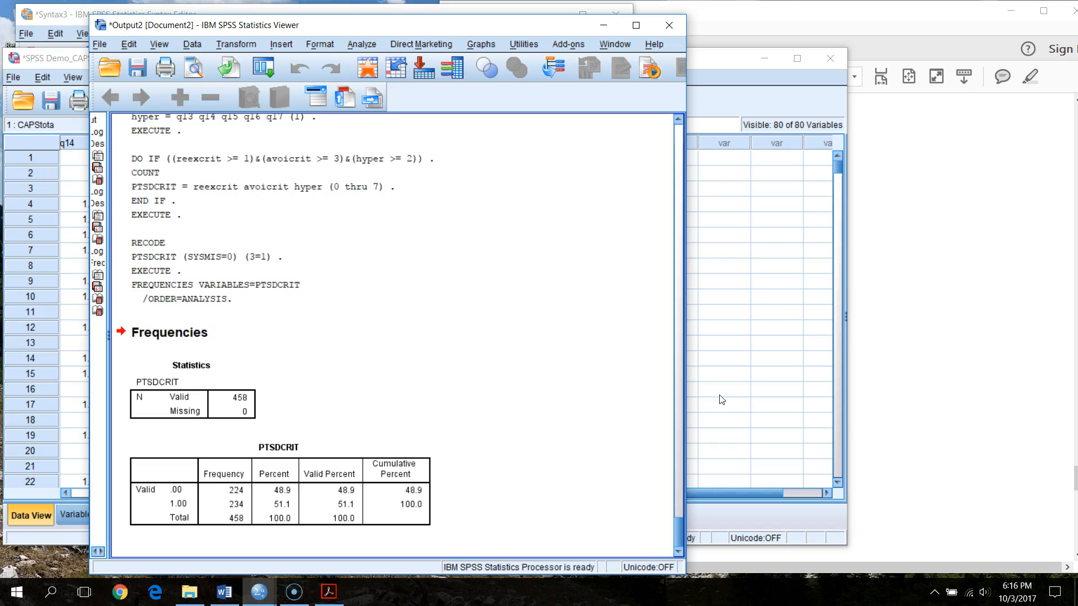
left_click(426, 520)
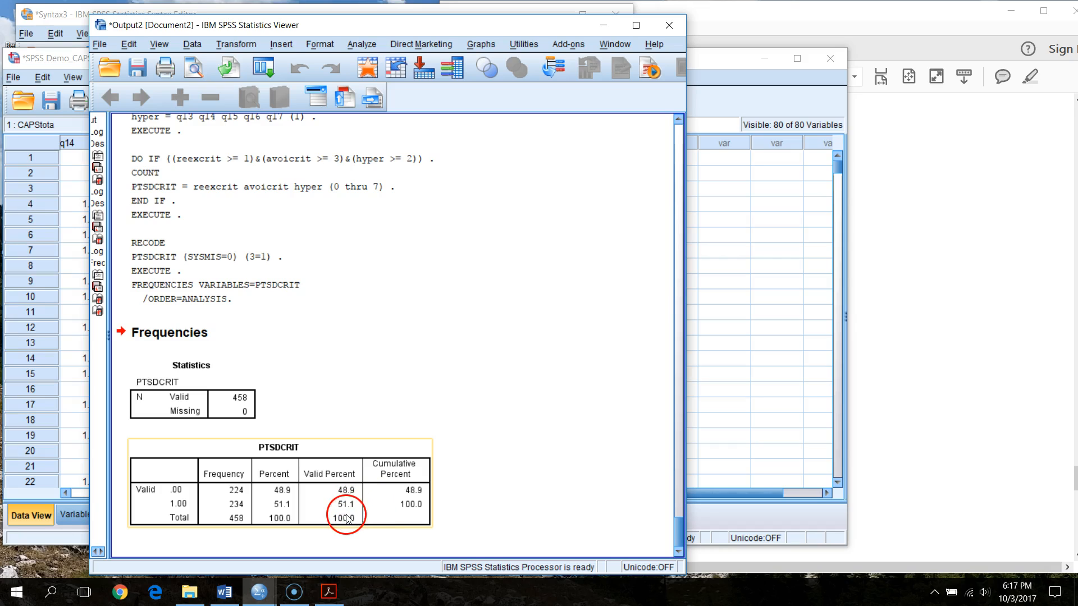
Step: Close the Demo_CAPS dataset and the Output2 viewer without saving either one
left_click(758, 97)
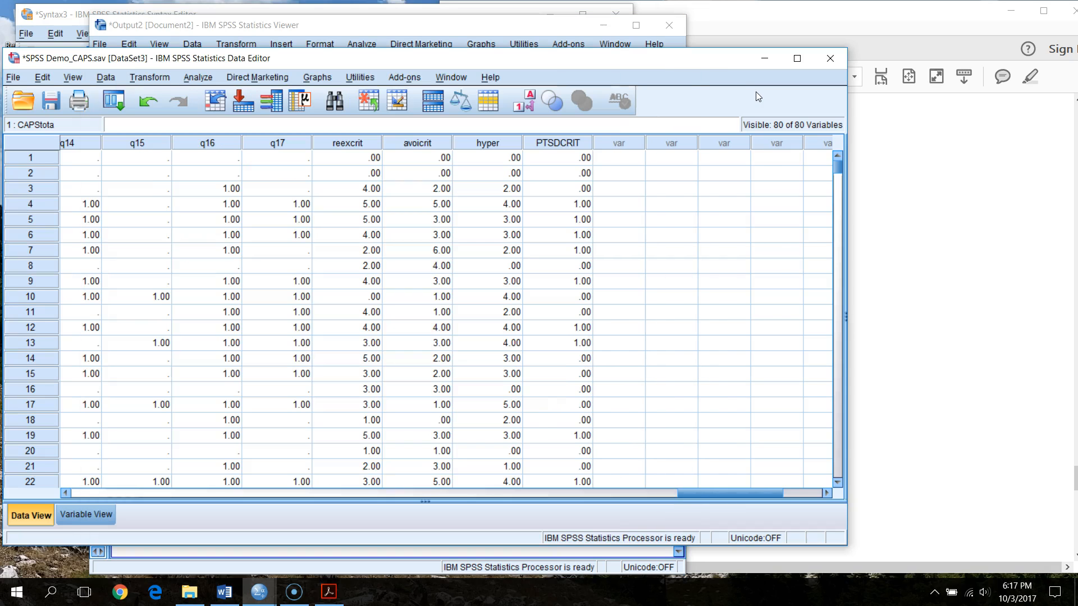
left_click(829, 60)
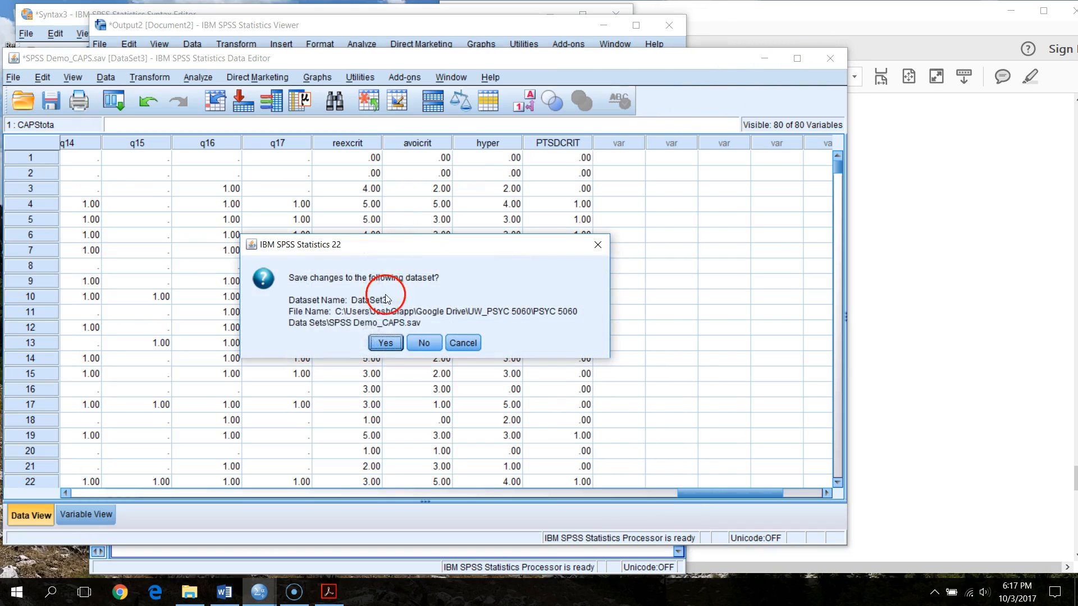
left_click(422, 342)
left_click(668, 25)
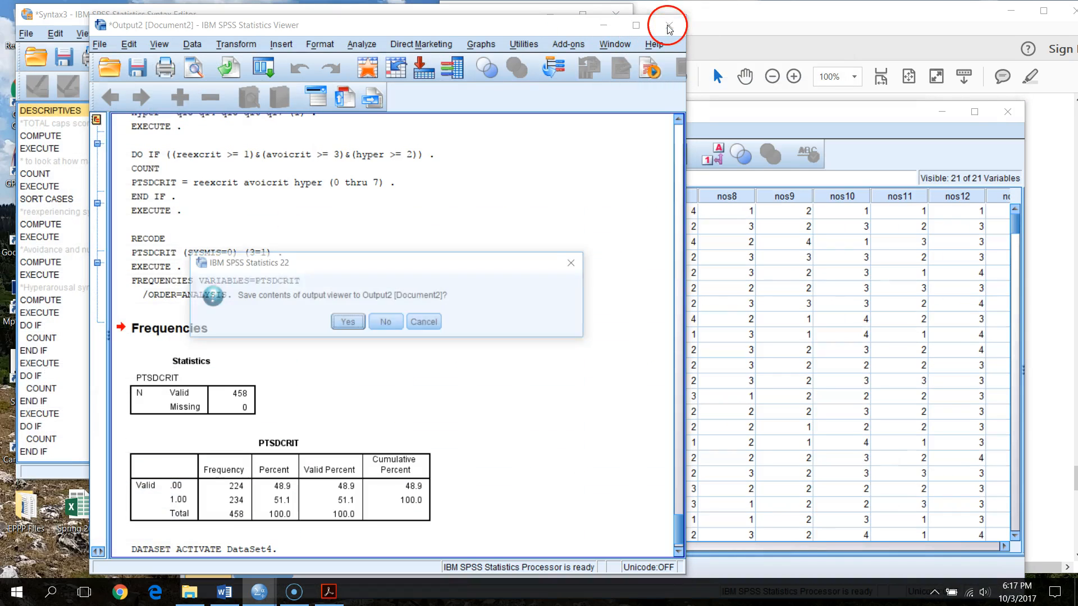
left_click(375, 323)
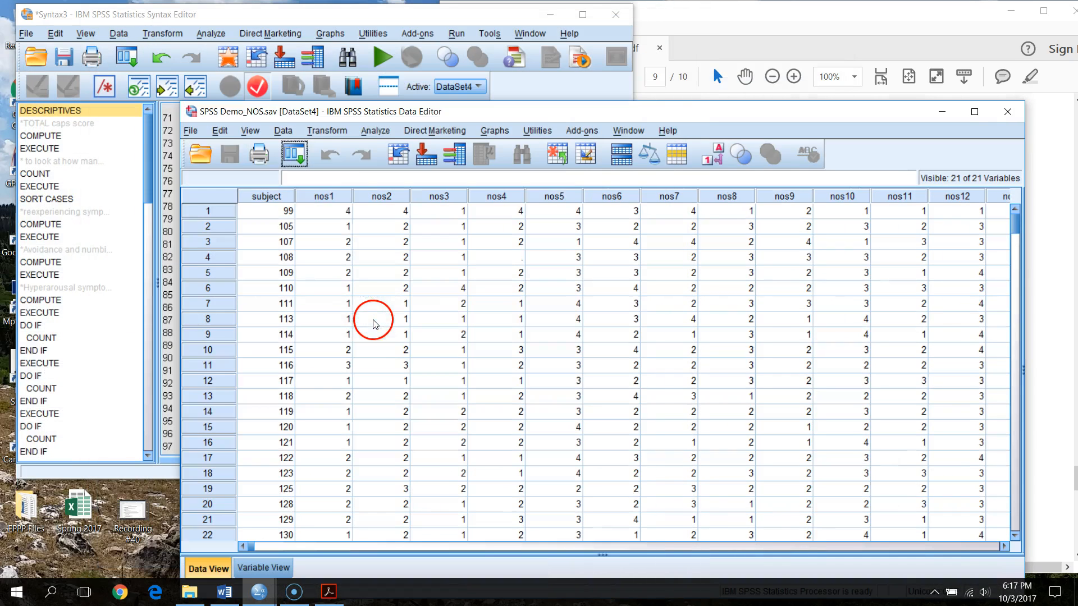
Step: Close the Syntax3 editor without saving and go to the SPSS NOS recode example in the SPSS Demo PDF
left_click(353, 16)
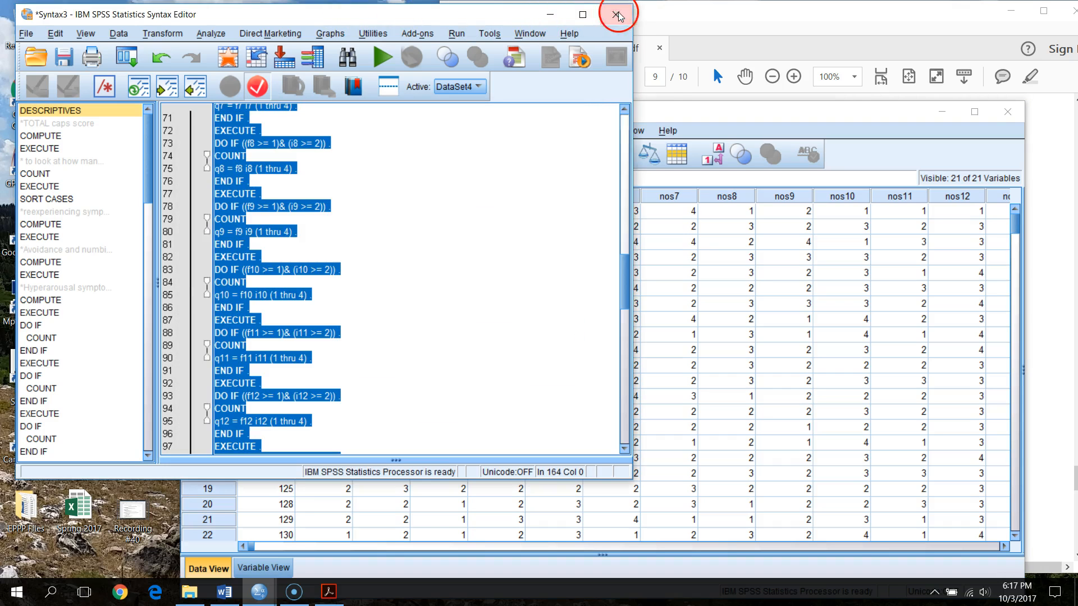
left_click(616, 14)
left_click(308, 266)
left_click_drag(729, 109, 559, 27)
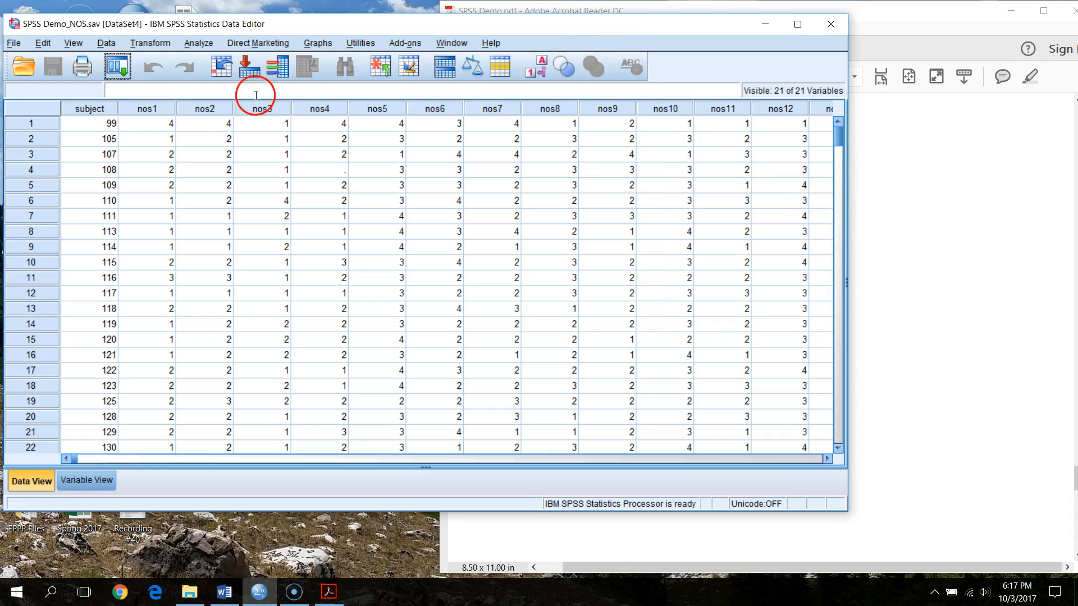
left_click(974, 18)
scroll(633, 342, "down", 10)
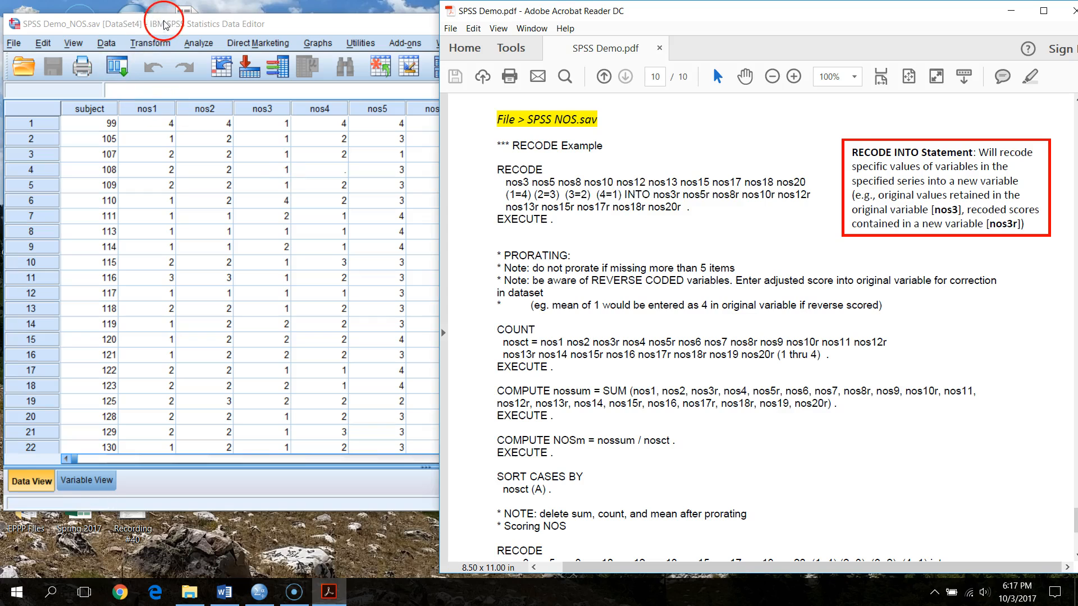
left_click(160, 43)
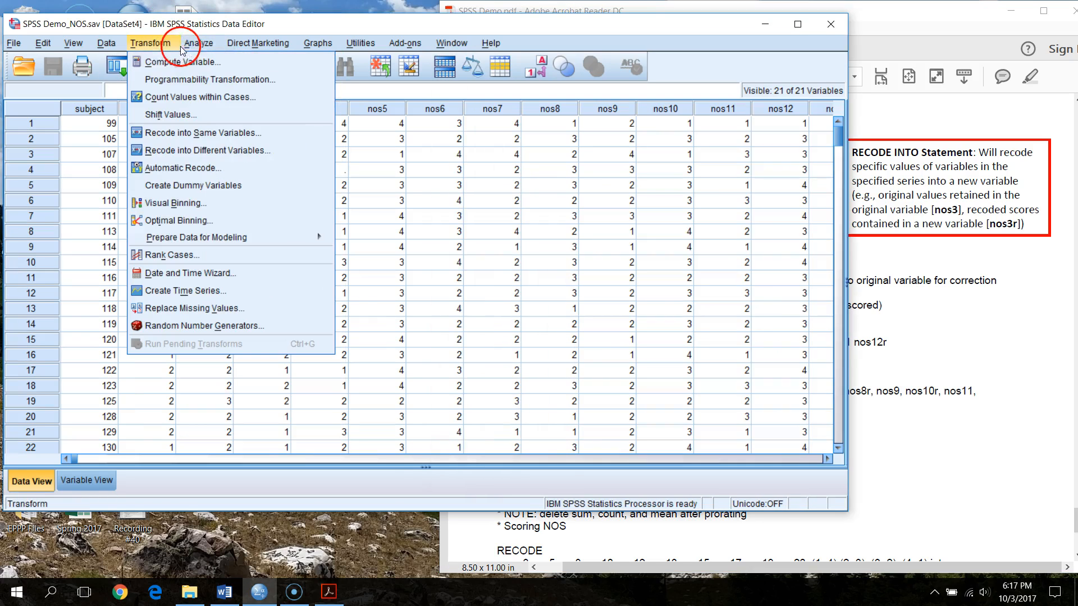
left_click(177, 63)
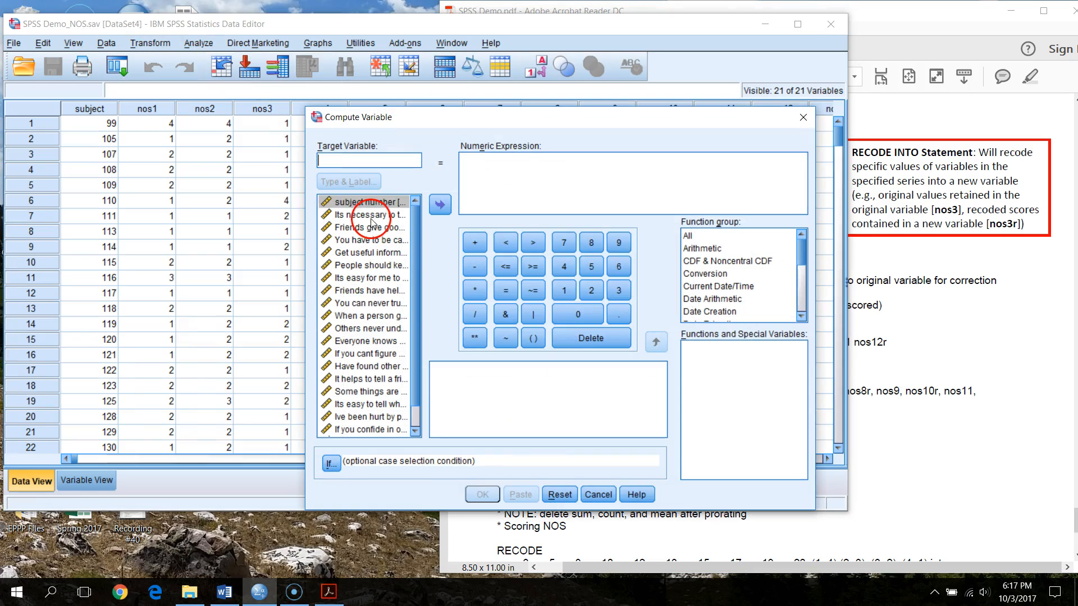
left_click(372, 216)
key("f")
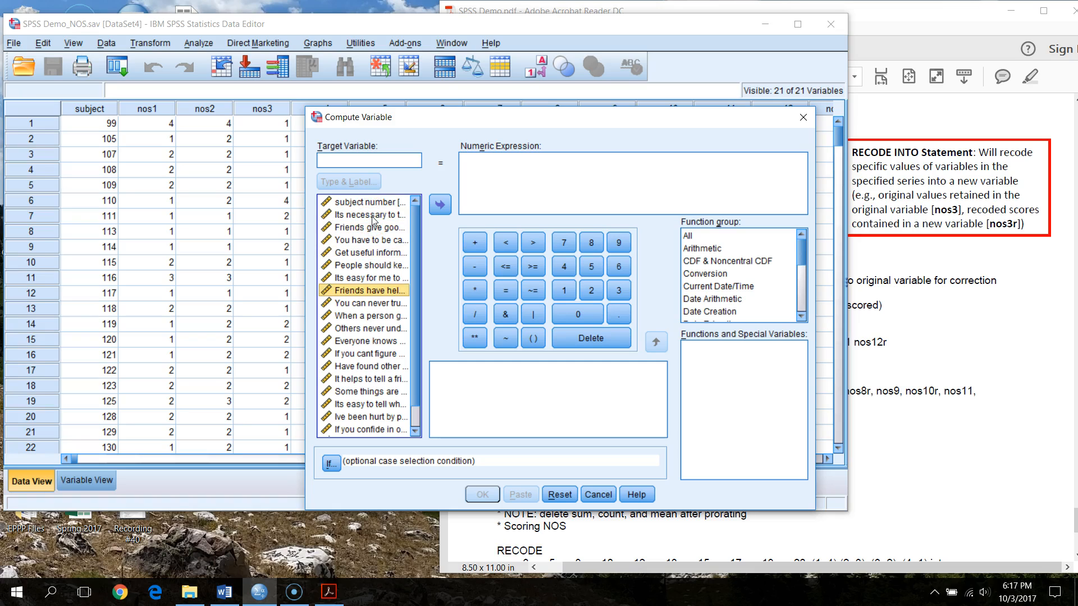
key("s")
left_click(348, 216)
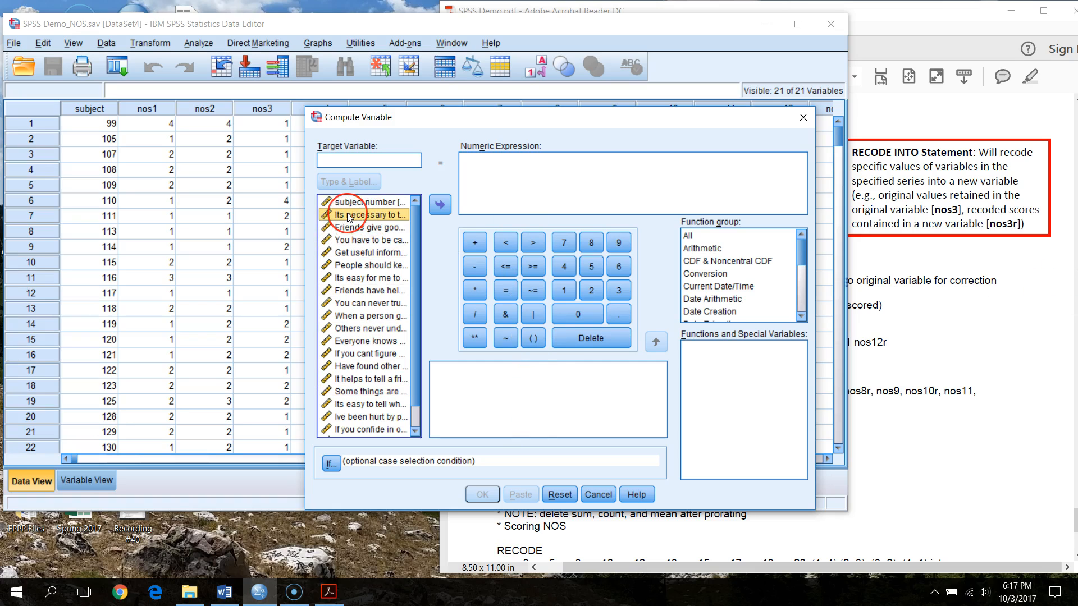
key("Down")
key("Down")
key("Down")
key("Up")
key("Up")
key("Up")
key("Up")
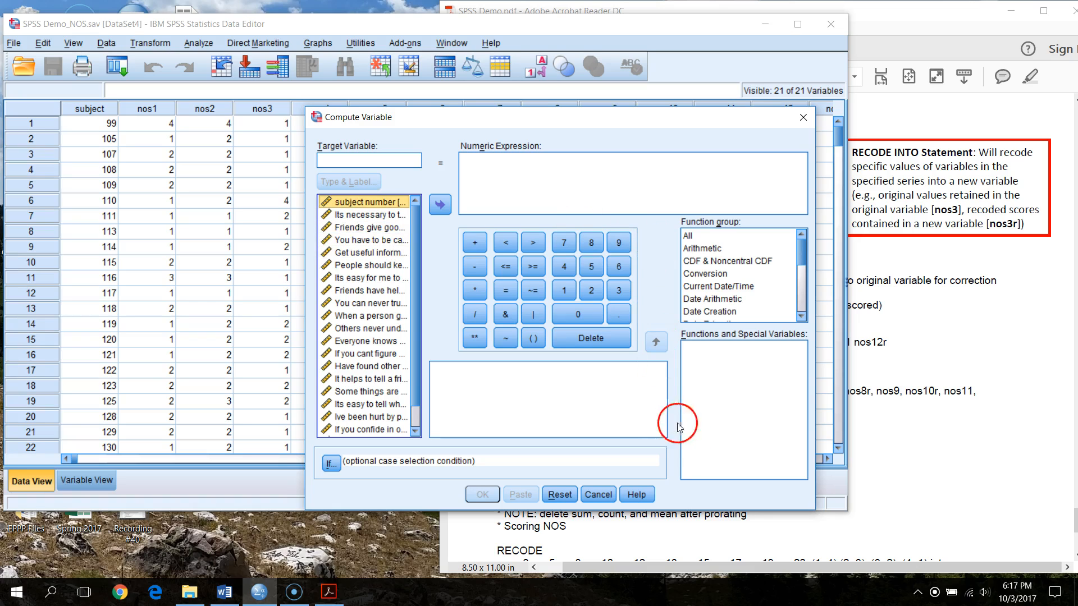
left_click(598, 495)
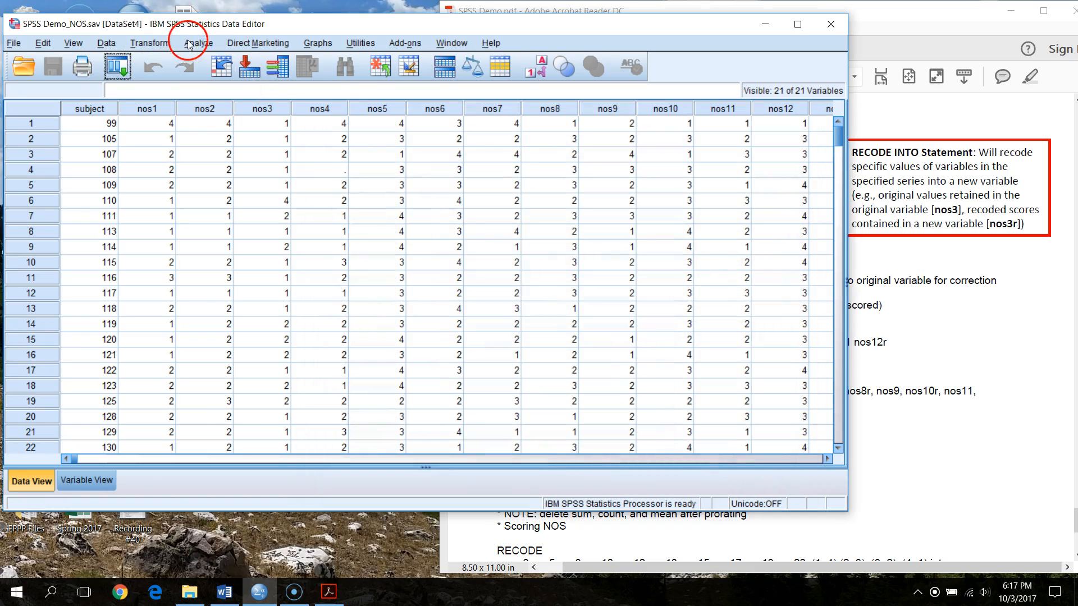
Step: Set up Descriptives for nos1 through nos20 in the NOS dataset and paste the command into a new syntax file
left_click(193, 43)
mouse_move(292, 77)
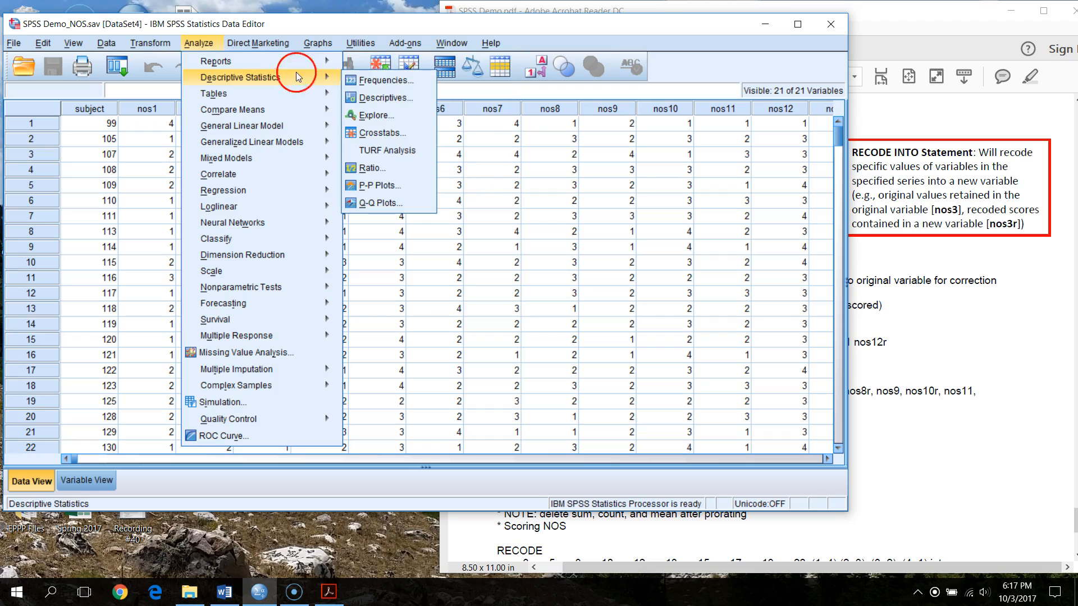
left_click(393, 97)
left_click(258, 245)
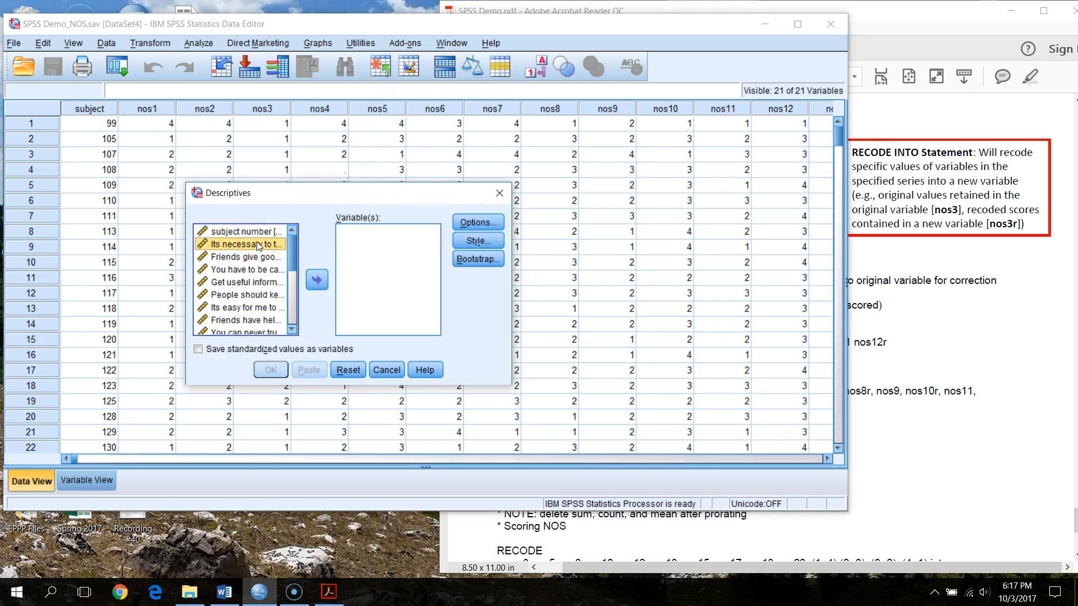
key("shift+Down")
key("shift+Down")
key("shift+Down")
key("shift+Down")
key("shift+Down")
key("shift+Down")
key("shift+Down")
key("shift+Down")
key("shift+Down")
key("shift+Down")
key("shift+Down")
key("shift+Down")
key("shift+Down")
key("shift+Down")
key("shift+Down")
key("shift+Down")
key("shift+Down")
key("shift+Down")
key("shift+Down")
left_click_drag(260, 250, 336, 262)
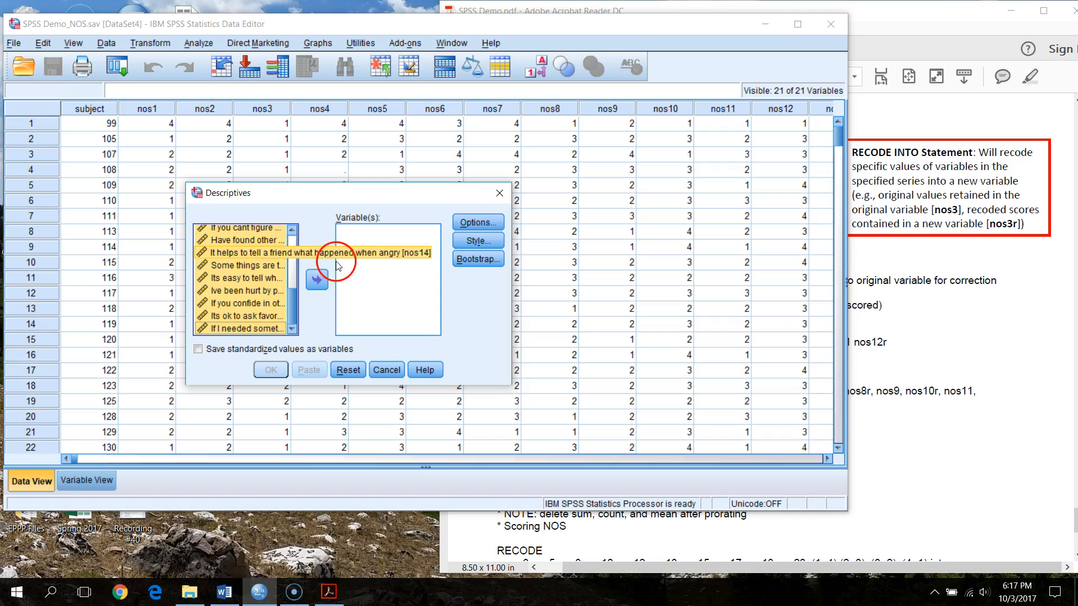
left_click(317, 279)
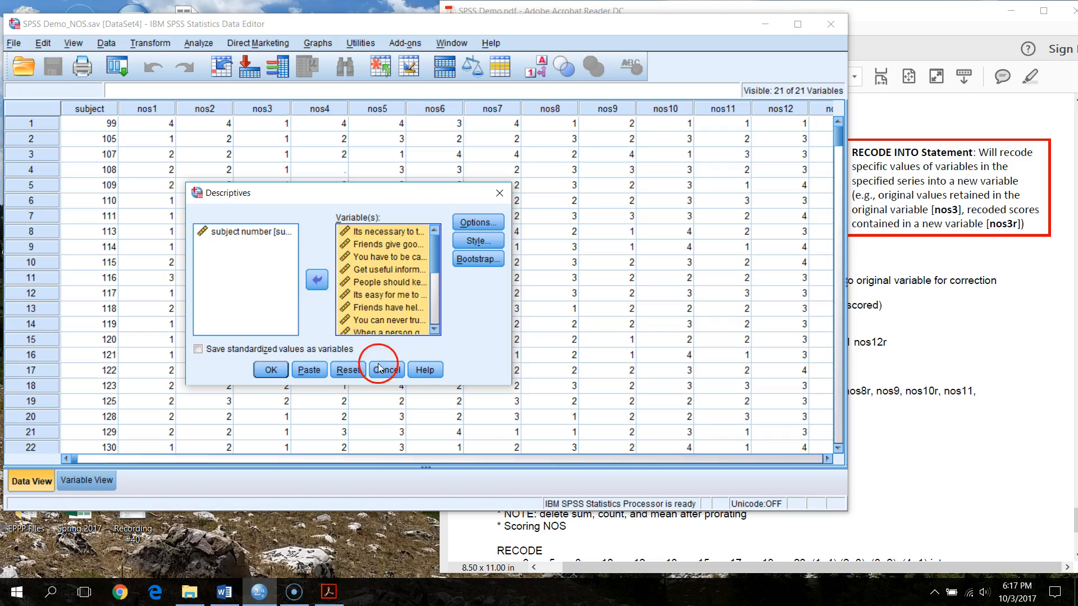
left_click(310, 371)
Step: Delete the DATASET ACTIVATE line from the pasted syntax, collapse the command navigation pane and reposition the syntax window
left_click_drag(541, 171, 396, 171)
key("Delete")
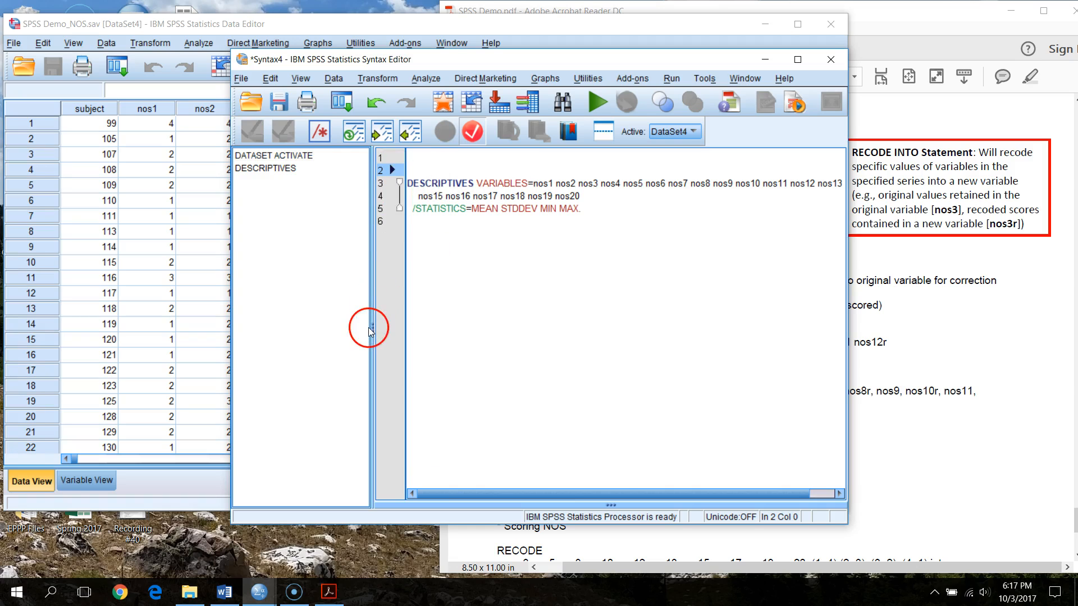
left_click_drag(373, 327, 212, 296)
left_click_drag(542, 63, 363, 22)
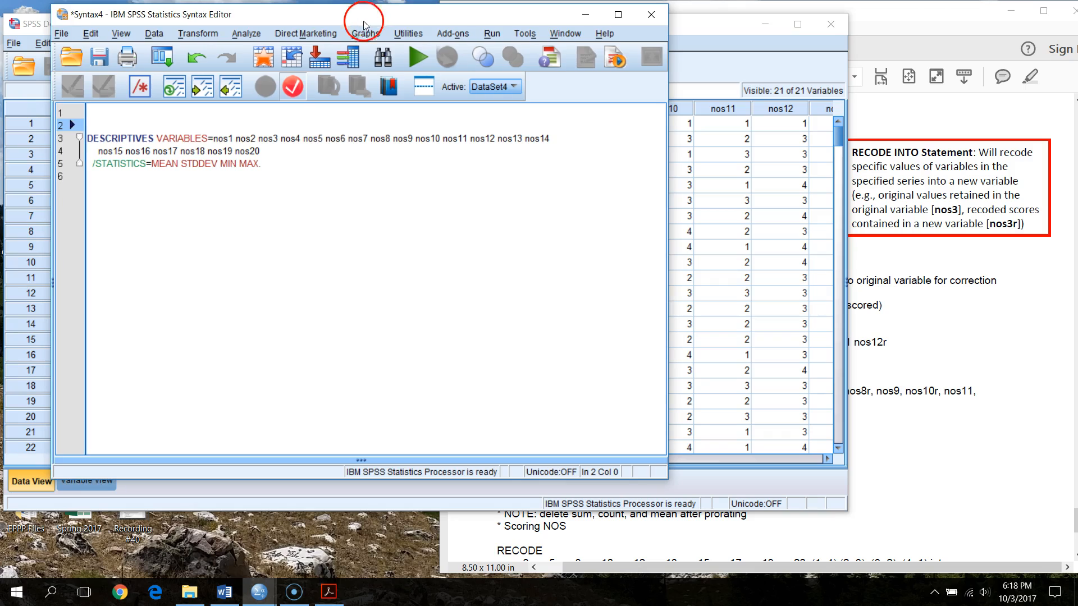
Step: Run the DESCRIPTIVES command, examine the item ranges and counts in the output, and put the viewer away
left_click_drag(272, 165, 39, 141)
left_click(422, 61)
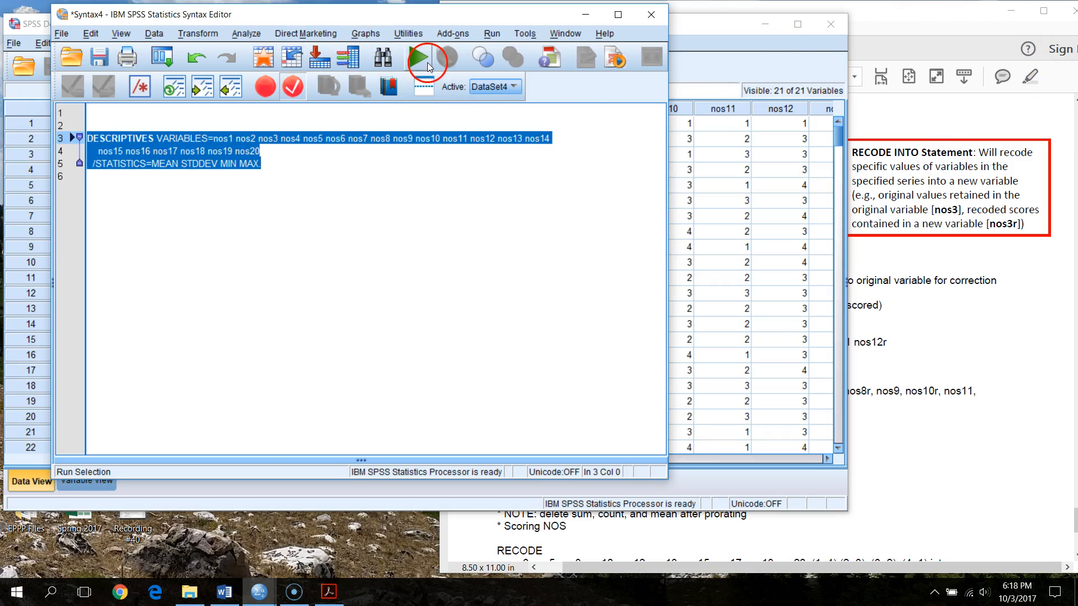
scroll(564, 352, "down", 5)
scroll(600, 380, "up", 5)
scroll(600, 380, "down", 5)
left_click_drag(607, 23, 488, 38)
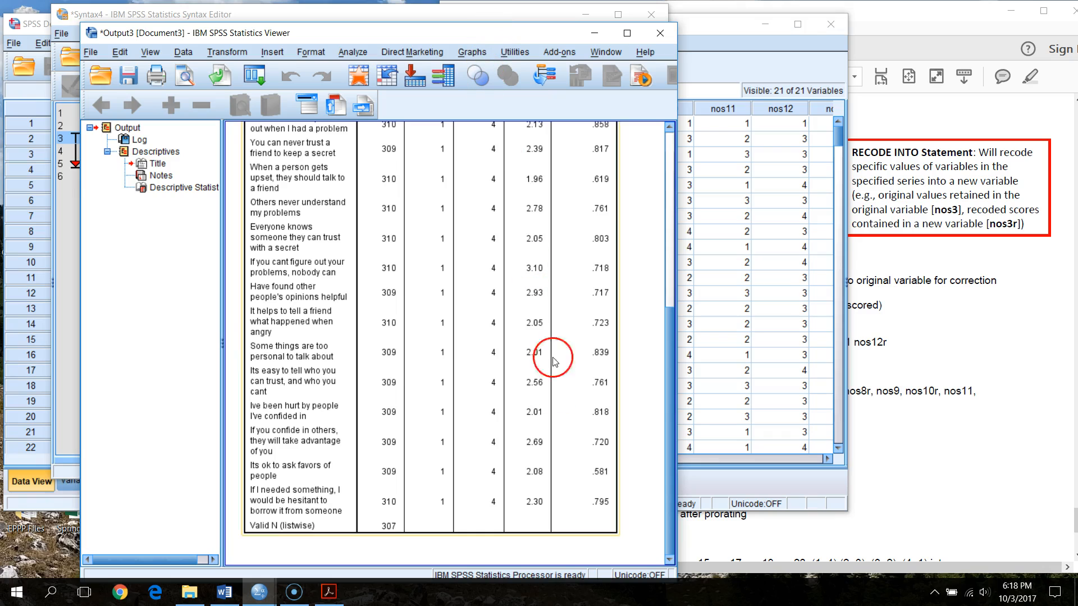
left_click_drag(220, 342, 43, 331)
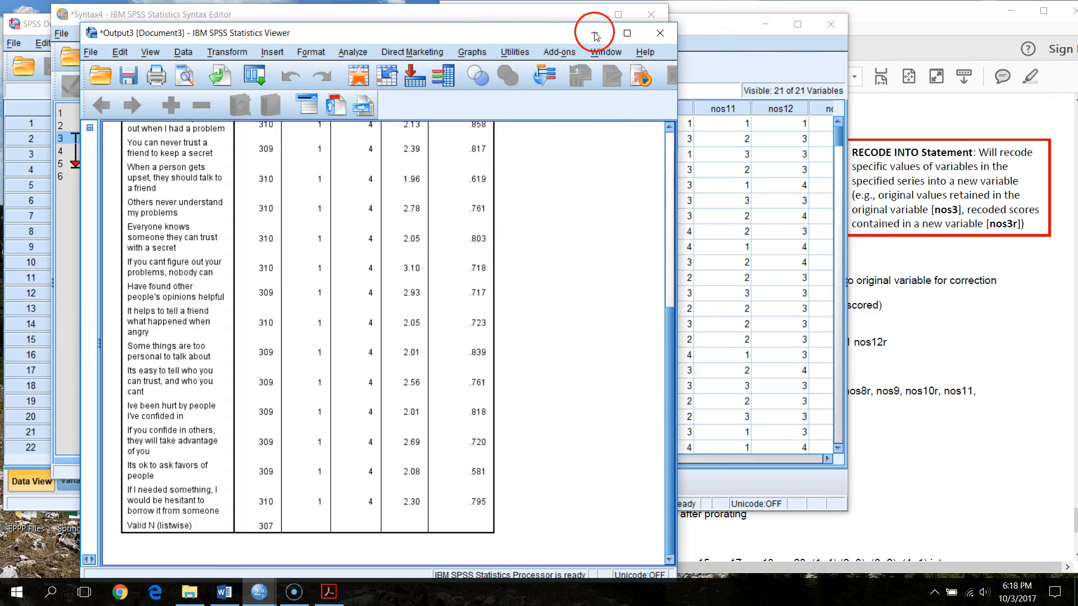
left_click(595, 36)
Step: Copy the first NOS RECODE command through EXECUTE from the SPSS Demo PDF and paste it below DESCRIPTIVES in the SPSS syntax
left_click(948, 358)
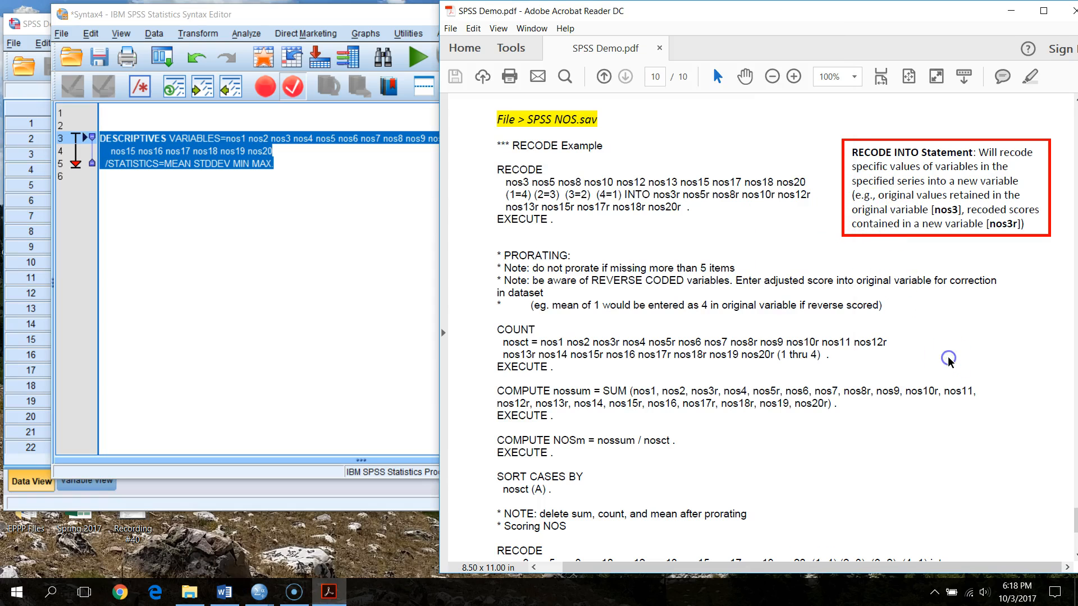
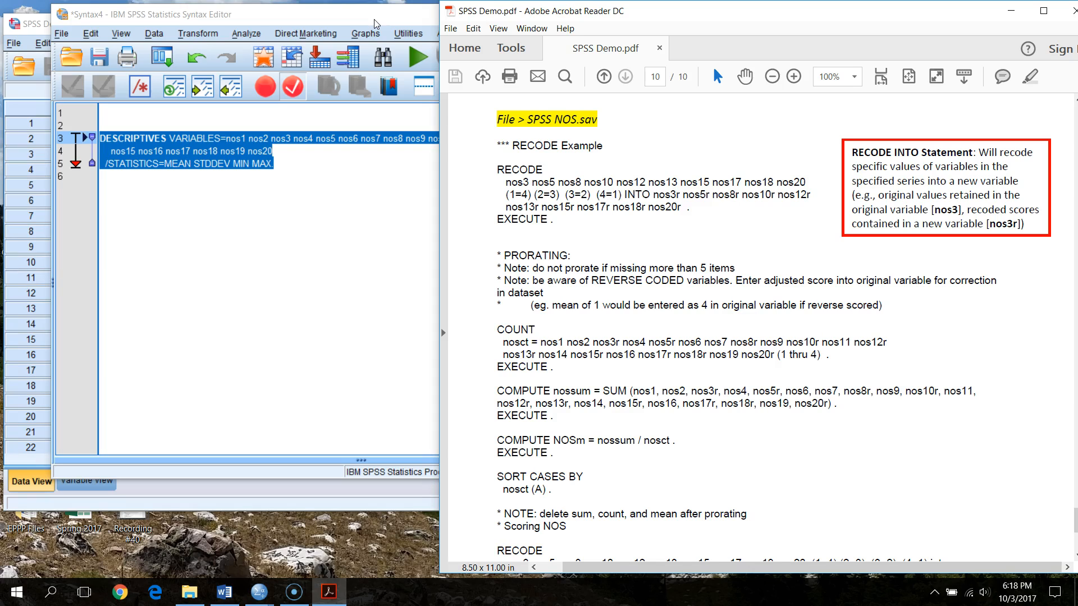
left_click(716, 18)
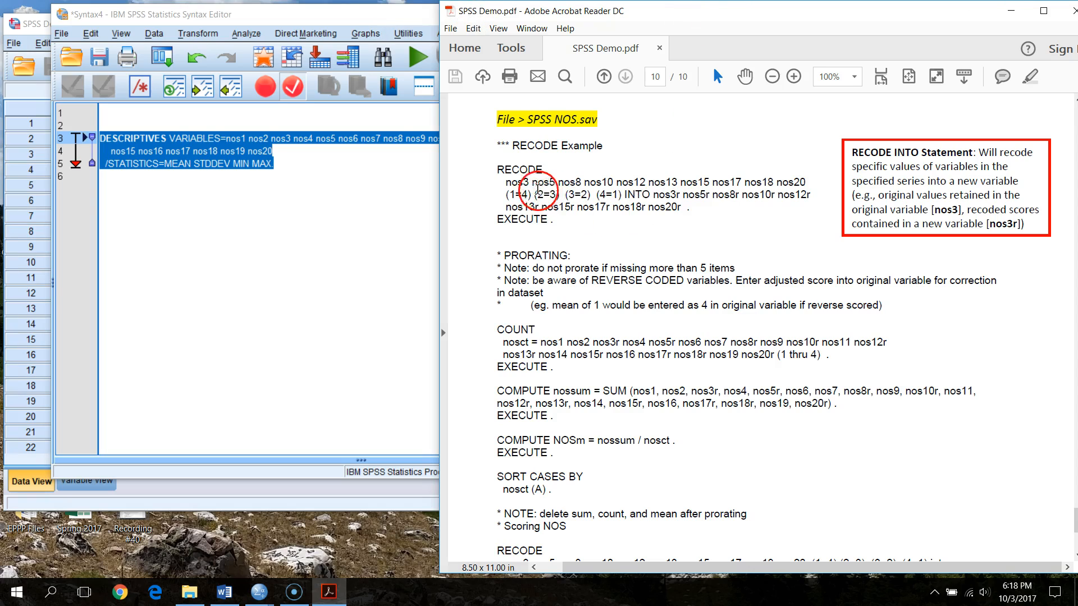
left_click_drag(500, 171, 570, 228)
key("ctrl+c")
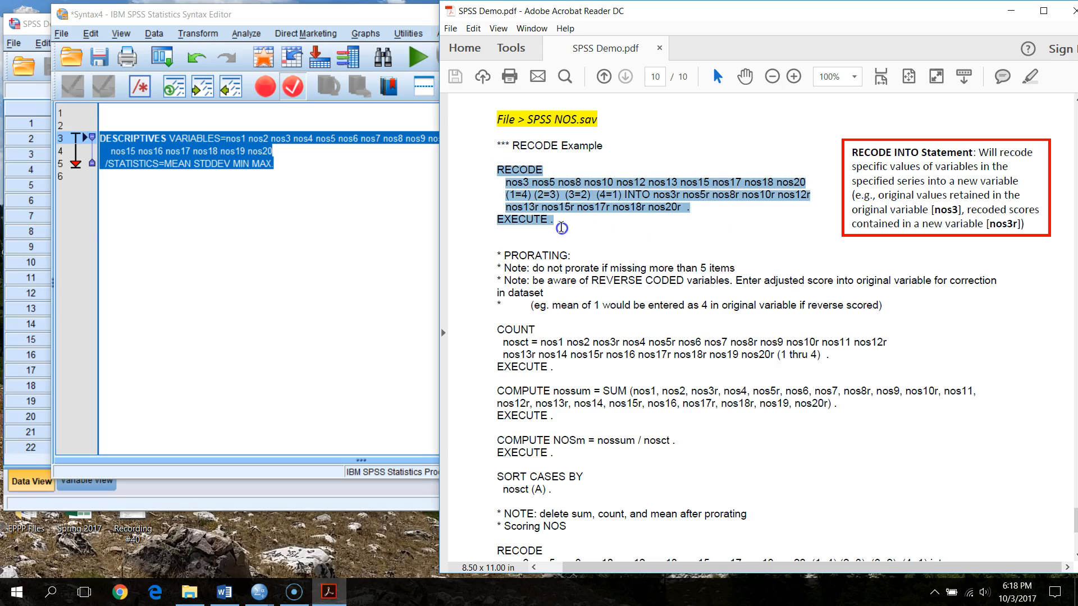
left_click(356, 211)
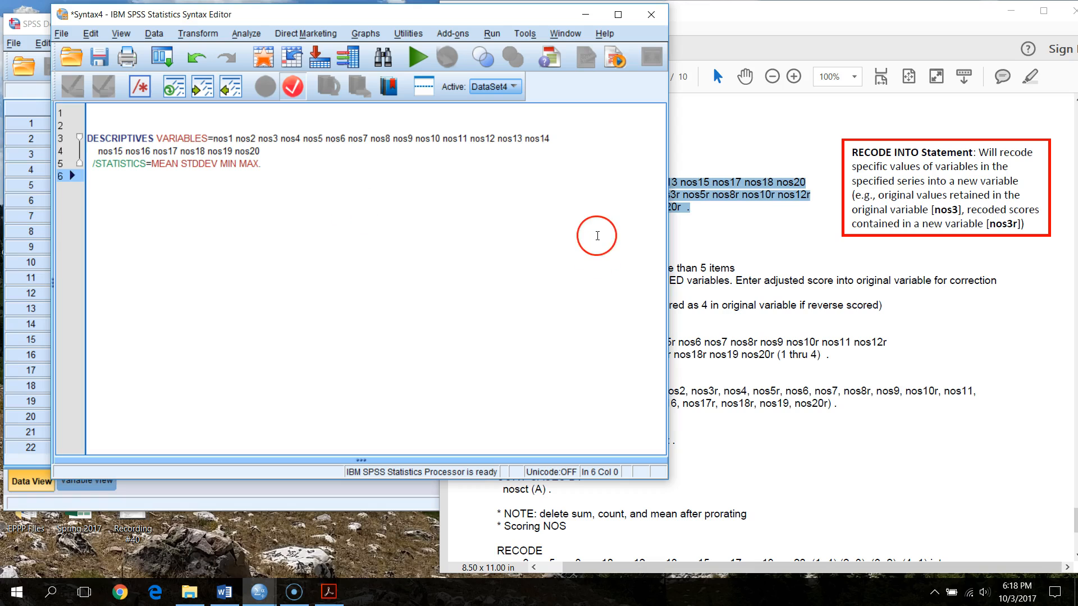
key("ctrl+v")
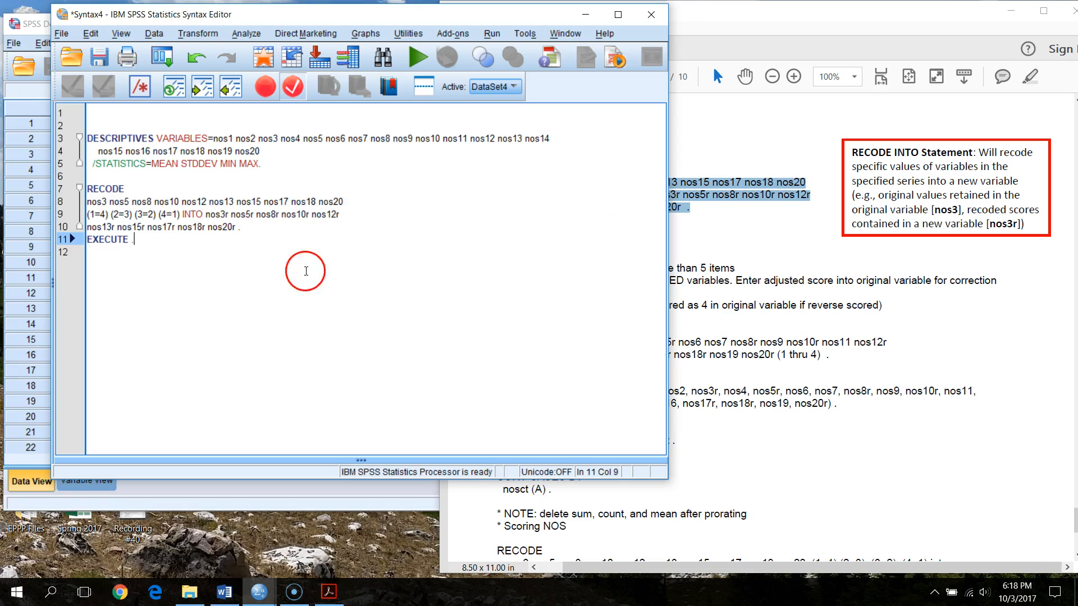
Step: Review the RECODE command's reversed value mapping and new variable names against the PDF and the Demo_NOS data
left_click(924, 317)
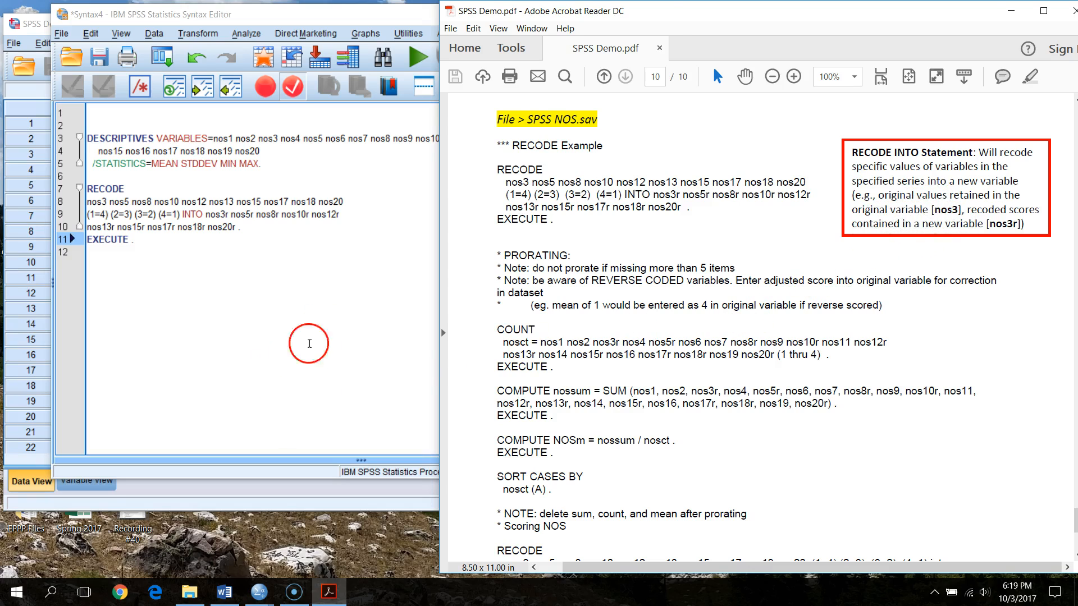
left_click(318, 314)
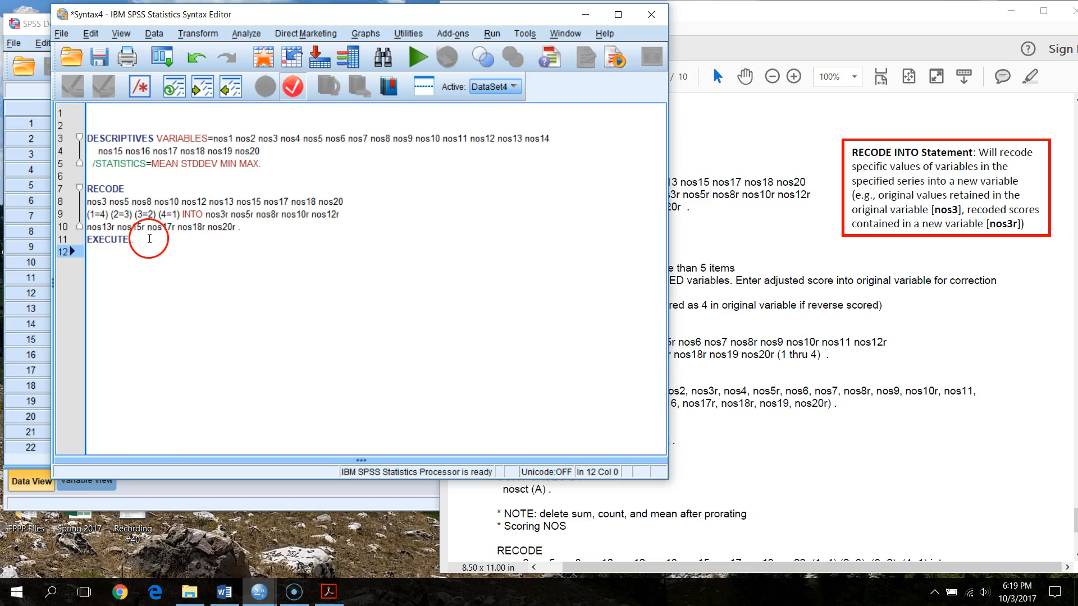
left_click(95, 202)
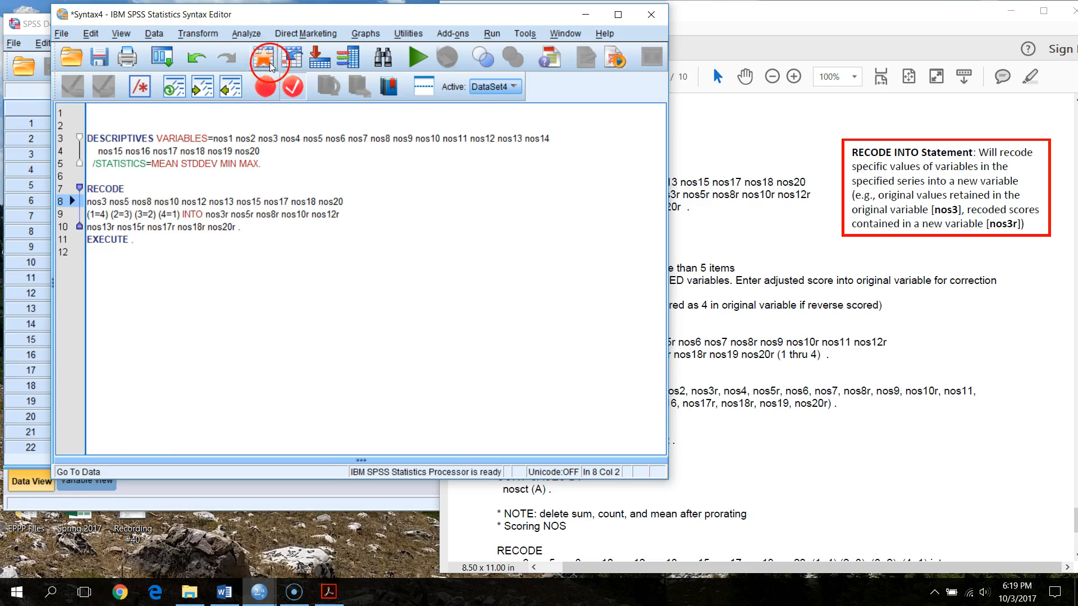
left_click_drag(346, 12, 361, 10)
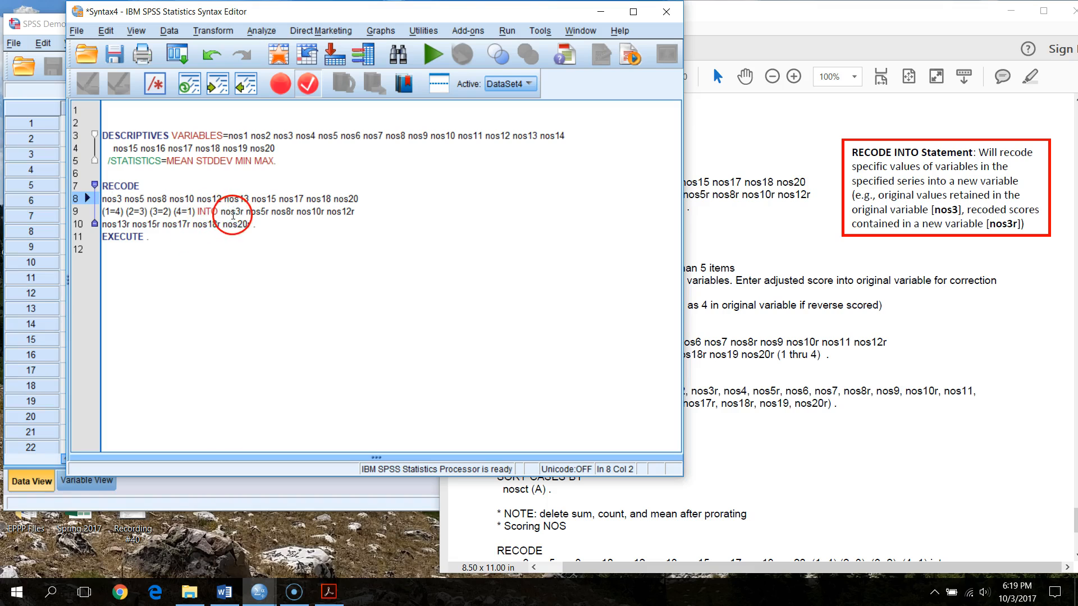
left_click(237, 212)
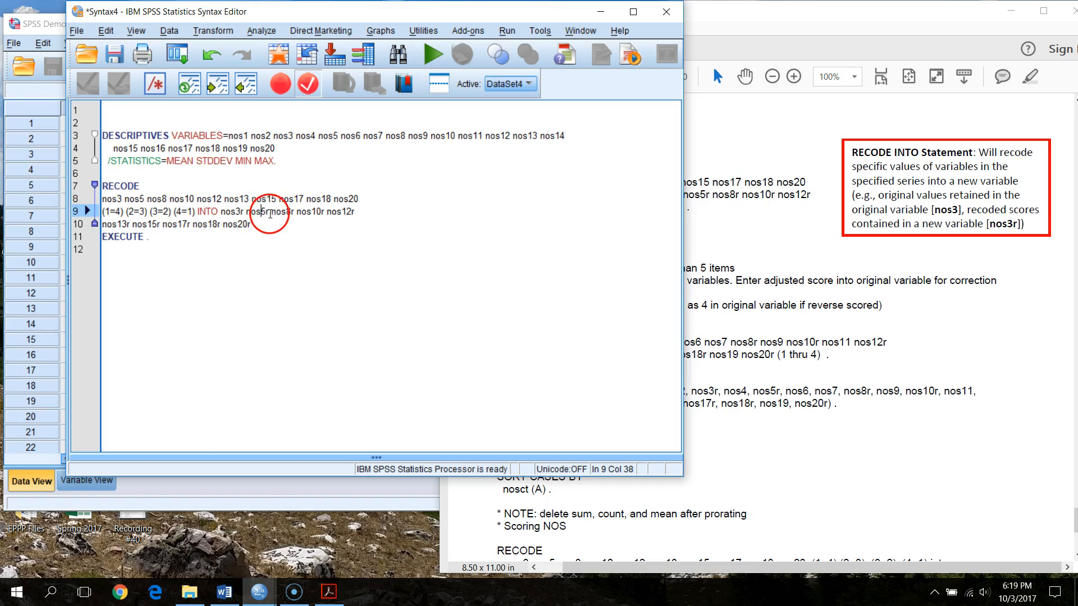
left_click(276, 212)
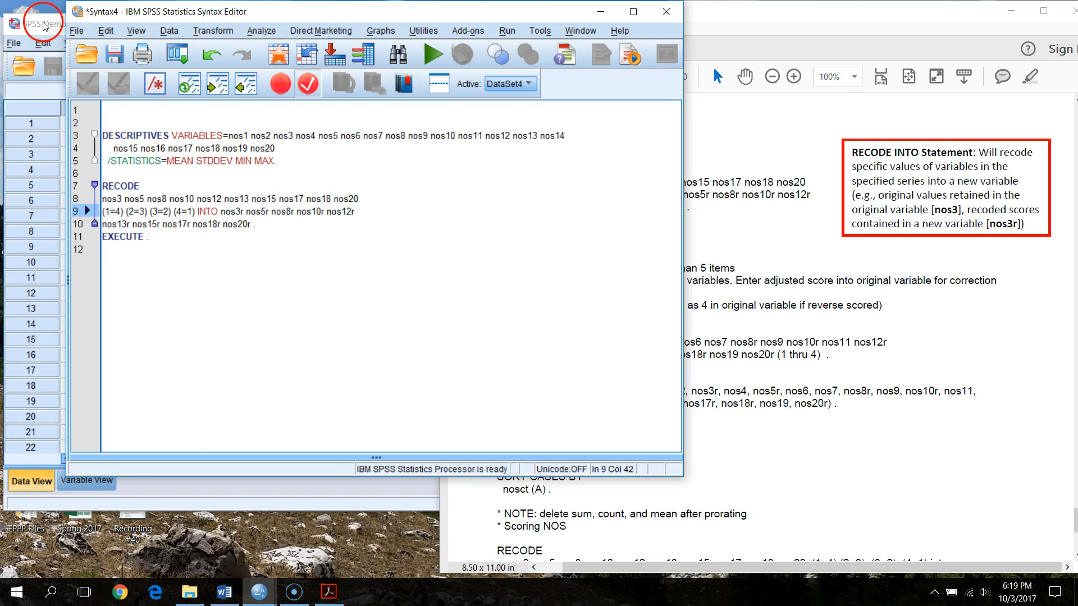
left_click_drag(44, 25, 45, 36)
mouse_move(75, 468)
left_mouse_down()
mouse_move(620, 471)
mouse_move(73, 470)
left_mouse_up()
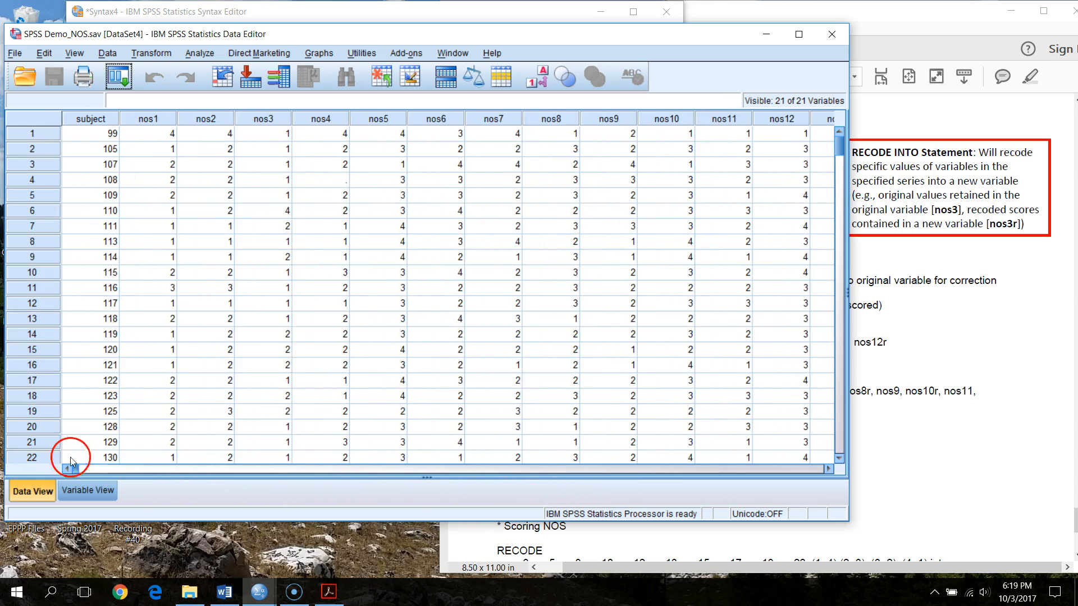
left_click(446, 11)
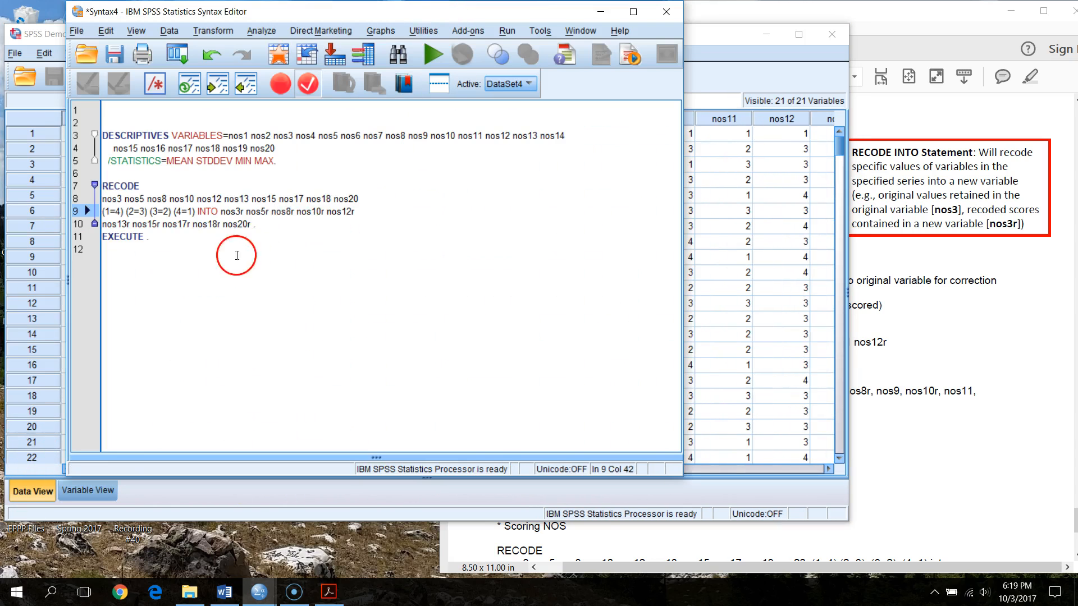
Step: Run the RECODE command through EXECUTE and bring the Demo_NOS data forward for checking
left_click_drag(120, 247, 12, 185)
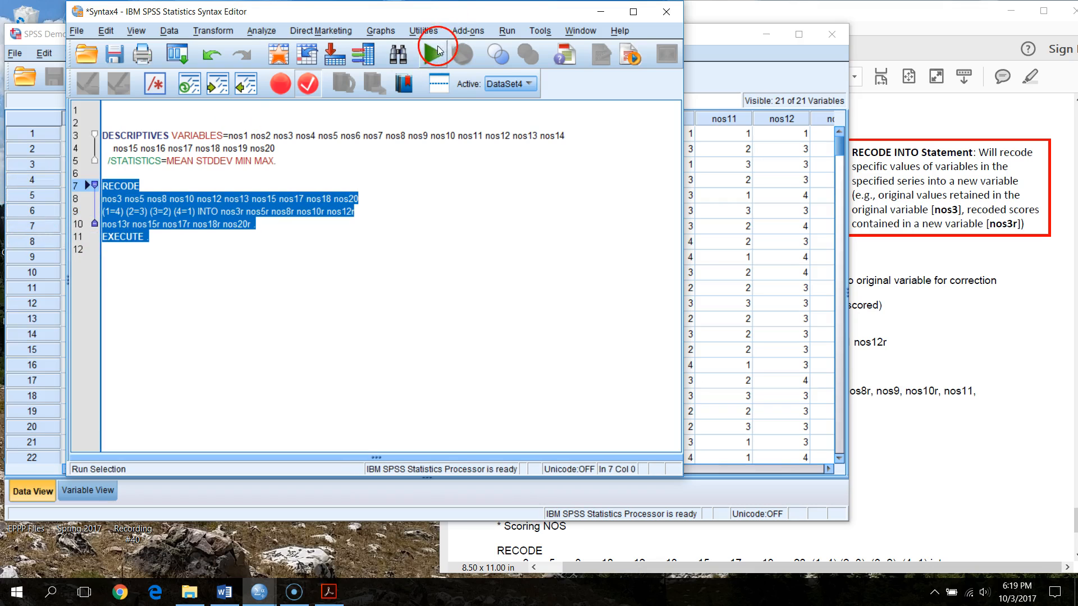
left_click(432, 55)
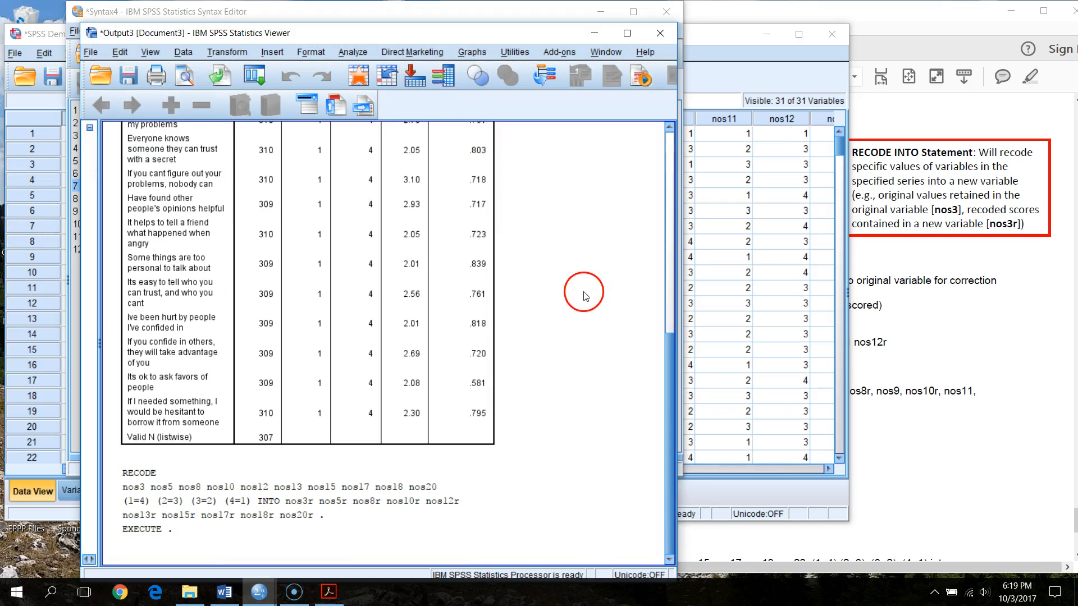
left_click(696, 98)
left_click(724, 133)
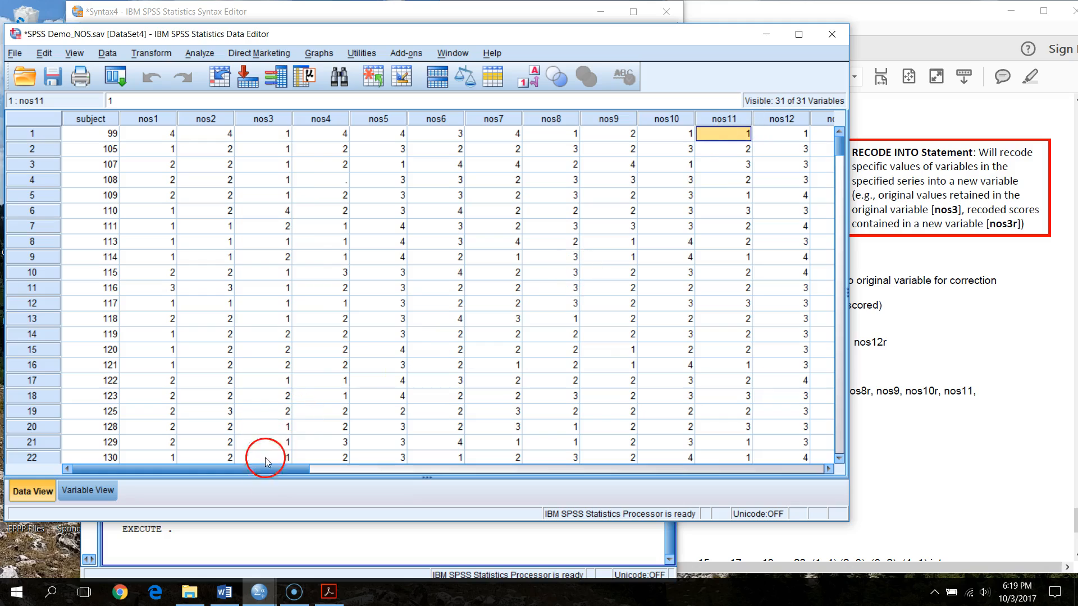
Step: Check the recoded variables nos3r through nos20r in the Demo_NOS data and switch to the SPSS Demo PDF
left_click_drag(282, 470, 632, 494)
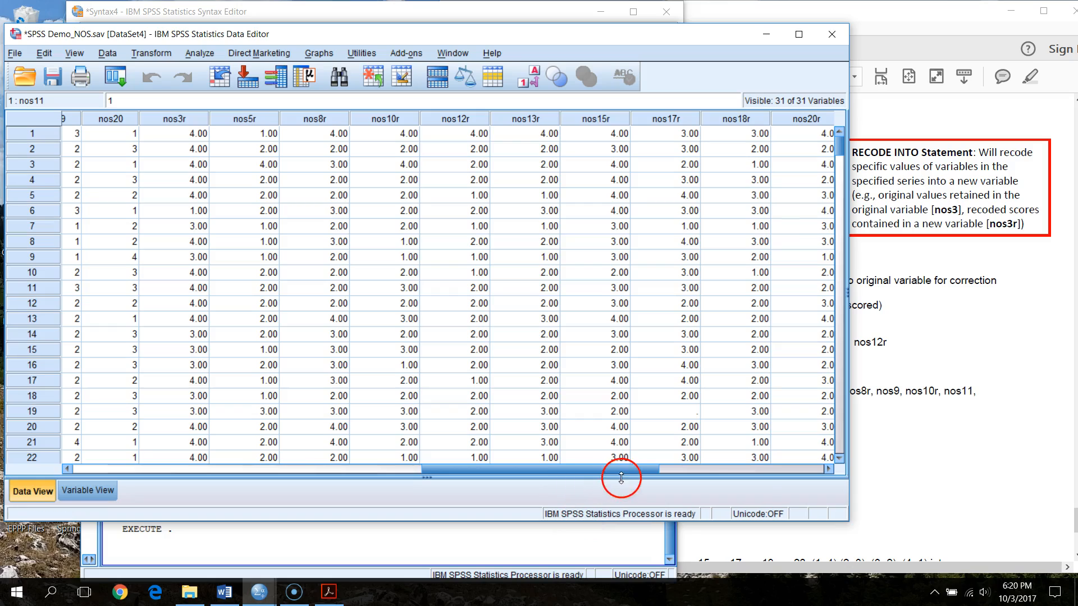
left_click_drag(632, 475, 656, 486)
left_click(941, 55)
left_click(930, 28)
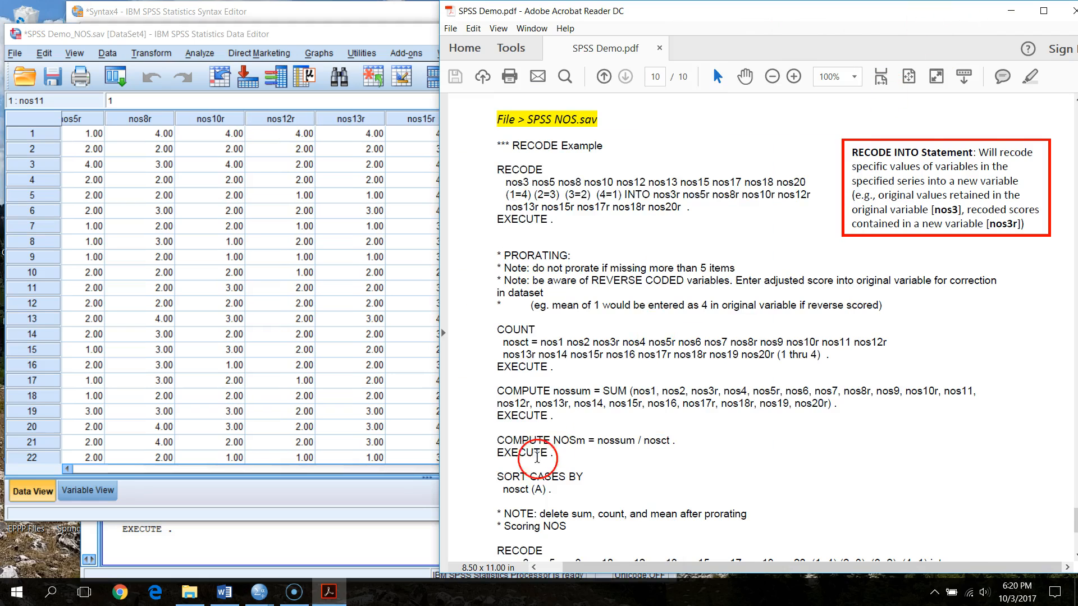
Step: Read the PRORATING notes on missing items and reverse-coded variables against the RECODE value mapping in the PDF
scroll(488, 404, "down", 1)
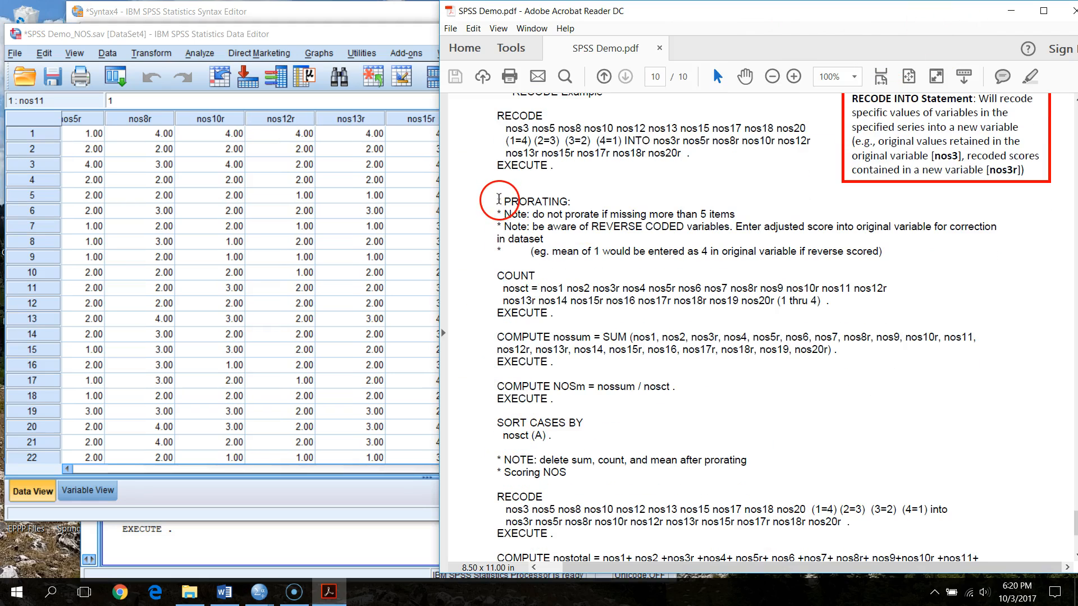
left_click_drag(496, 201, 729, 215)
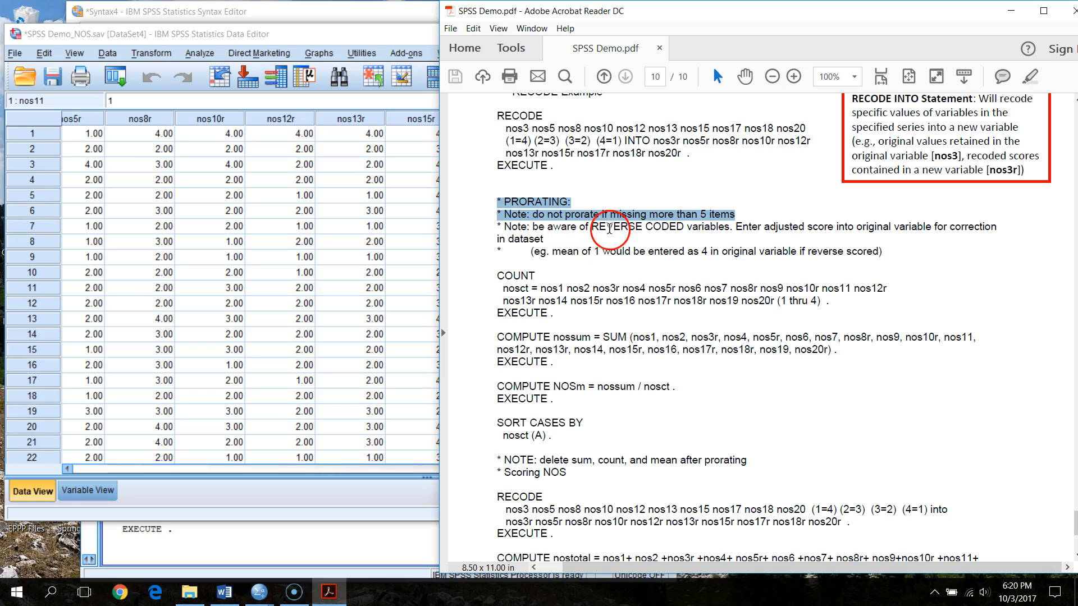
left_click(615, 229)
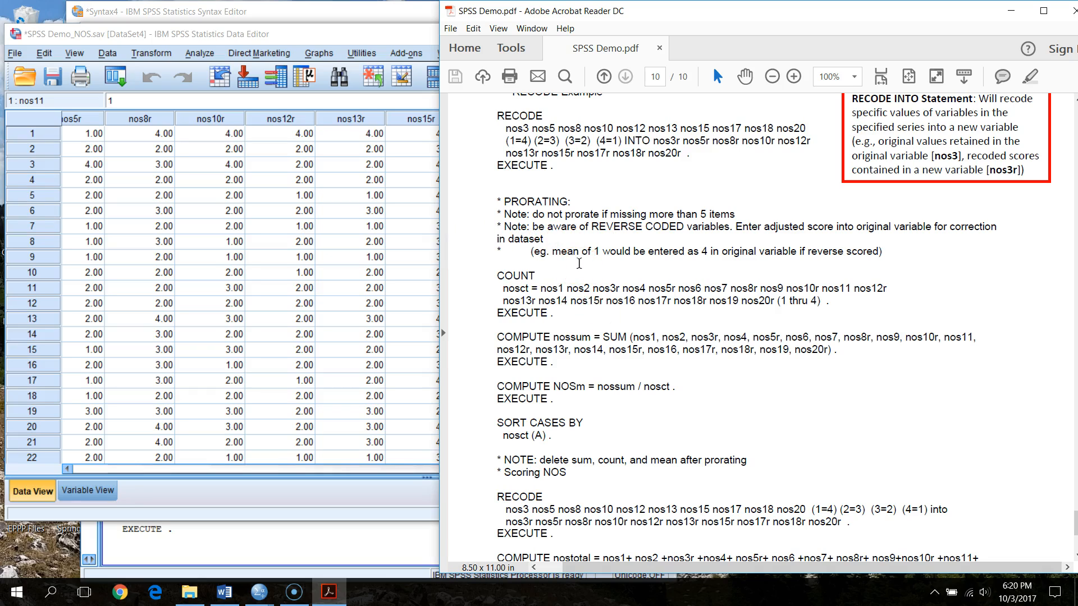
scroll(581, 265, "up", 3)
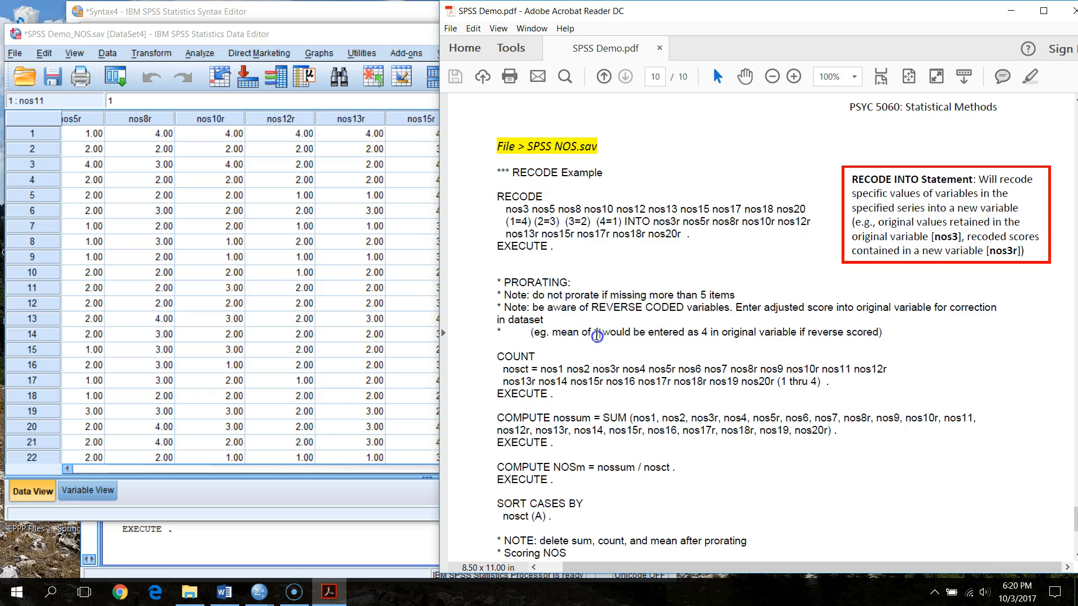
left_click_drag(592, 338, 591, 338)
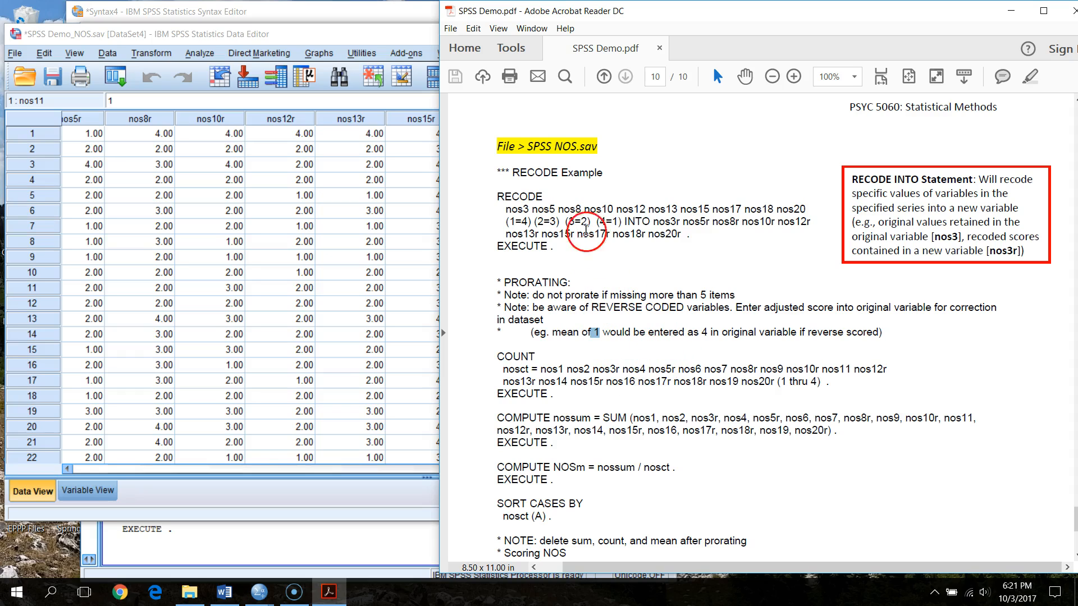
double_click(526, 223)
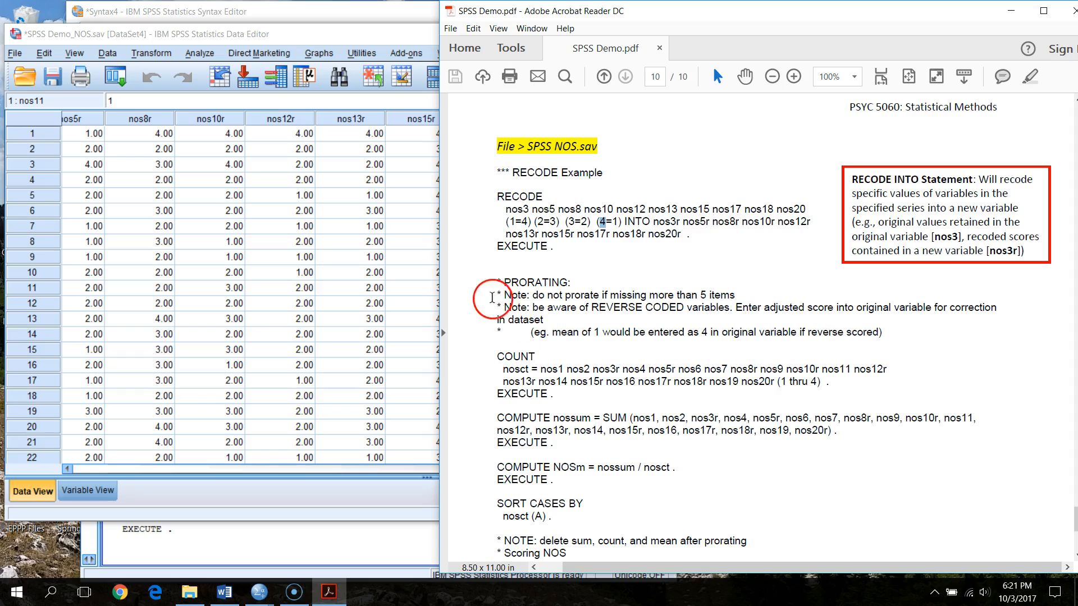
Step: Copy the PDF's PRORATING notes through the SORT CASES BY nosct (A) command and paste them below RECODE in the SPSS syntax
left_click_drag(497, 283, 559, 397)
key("ctrl+c")
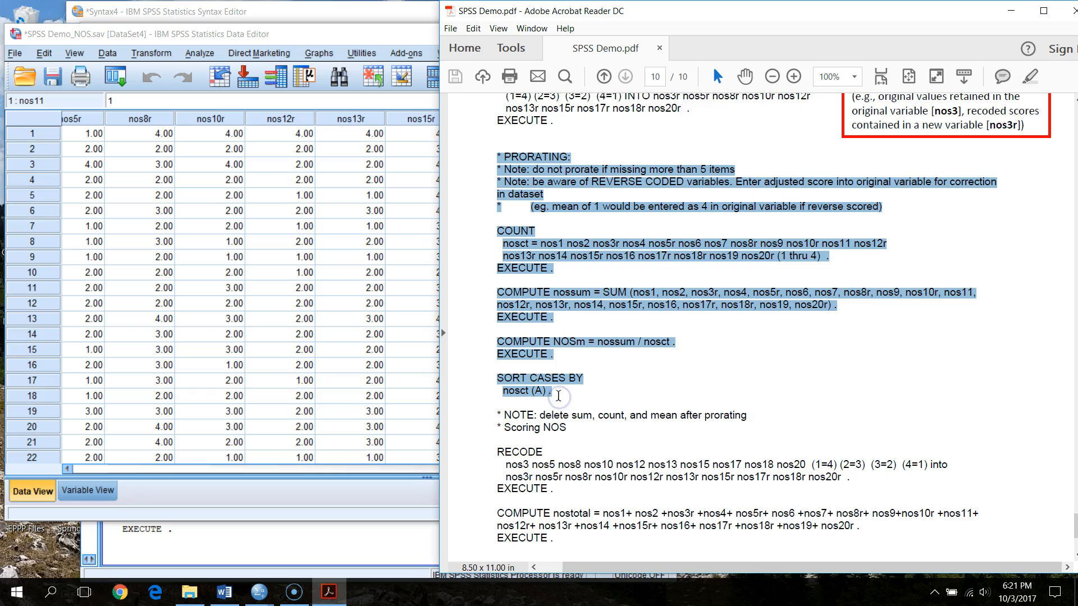
left_click(293, 18)
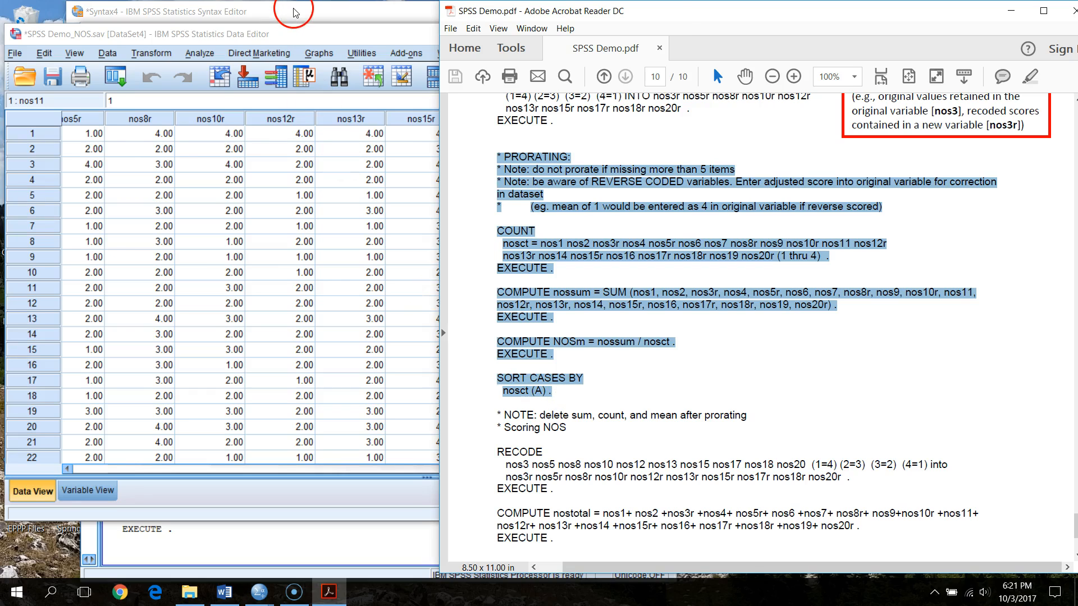
left_click(257, 250)
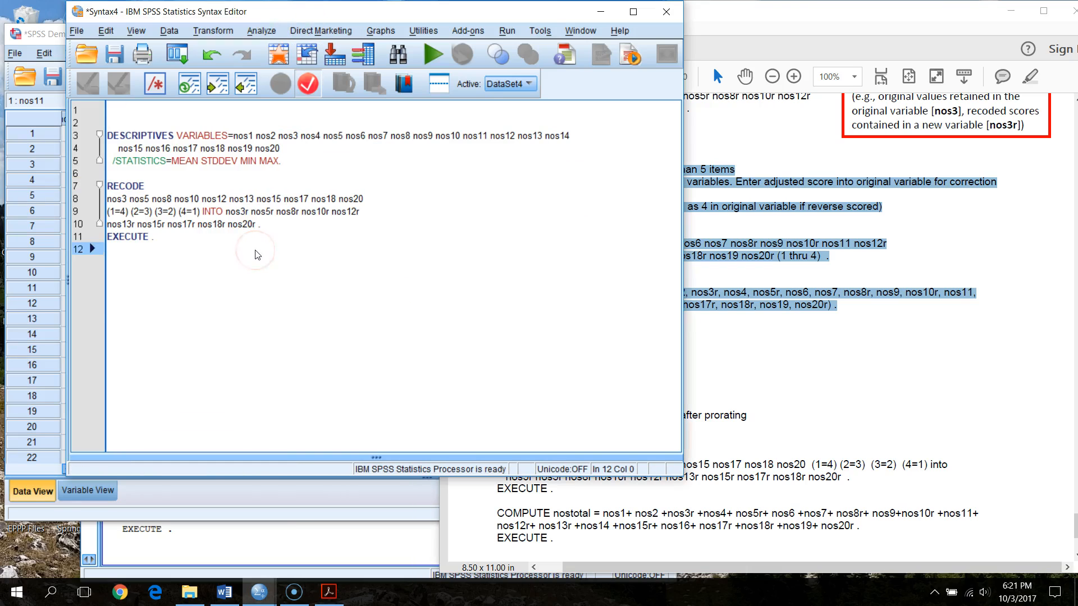
key("ctrl+v")
left_click_drag(260, 253, 257, 267)
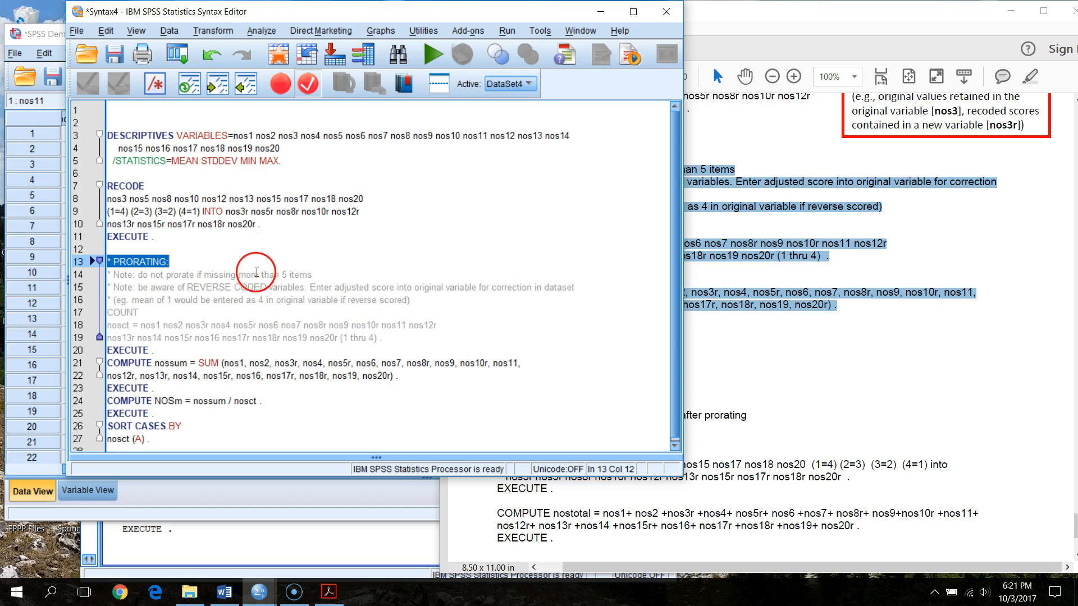
Step: Insert blank lines to separate the prorating comments, the COUNT command, both COMPUTE commands and the SORT CASES command
left_click(421, 302)
key("Return")
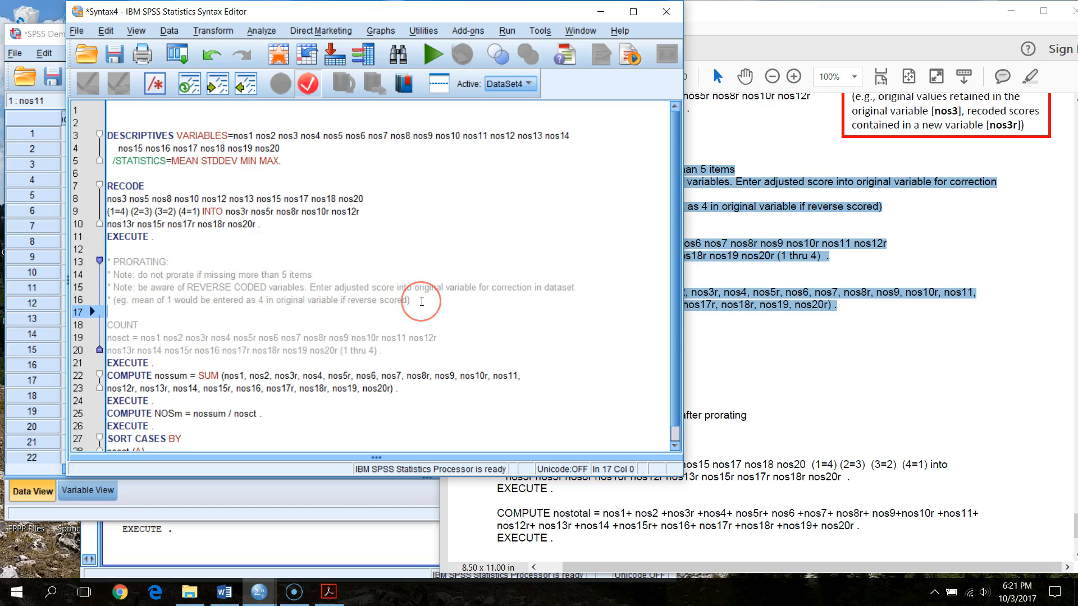
left_click(401, 359)
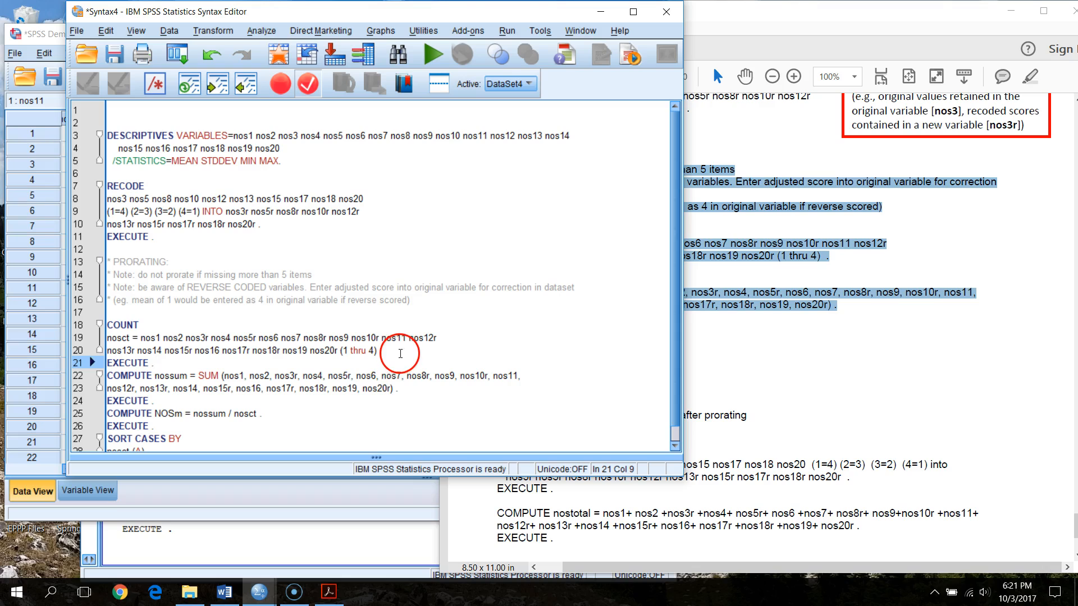
key("Return")
scroll(390, 354, "down", 1)
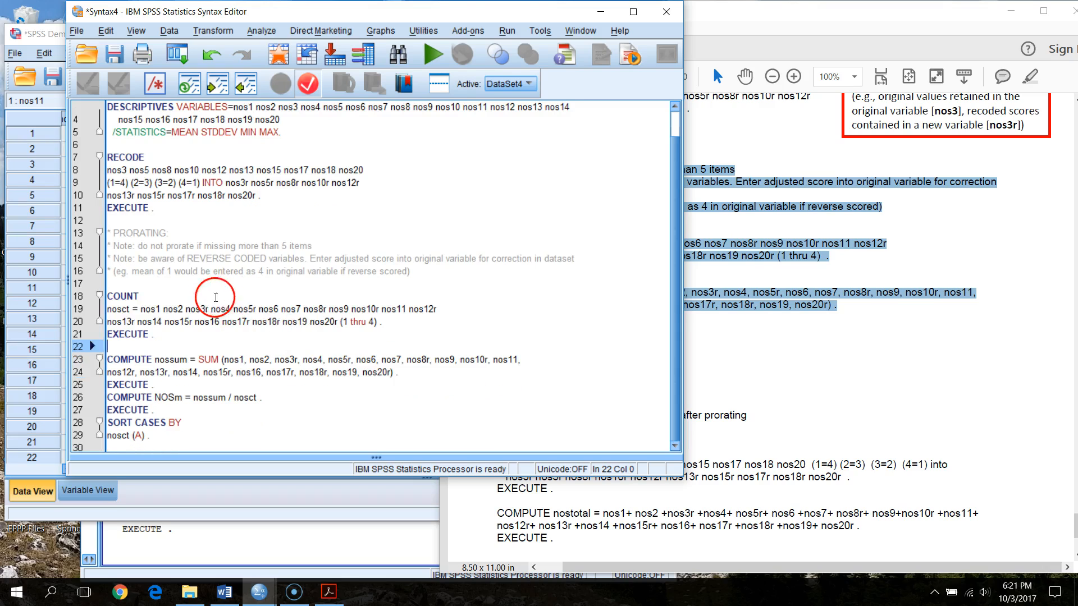
left_click(177, 384)
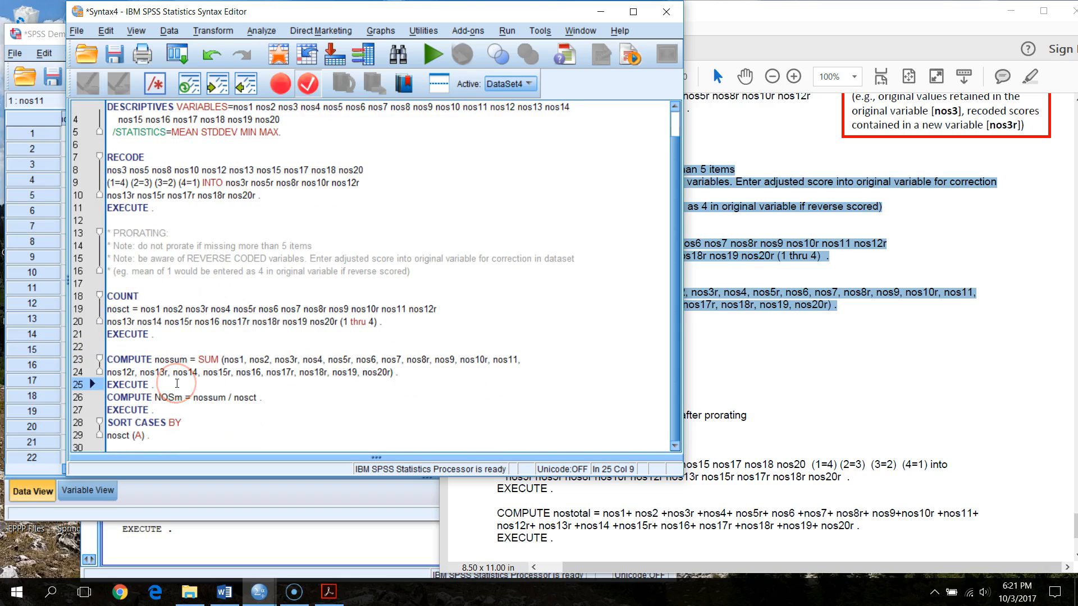
key("Return")
scroll(190, 381, "down", 1)
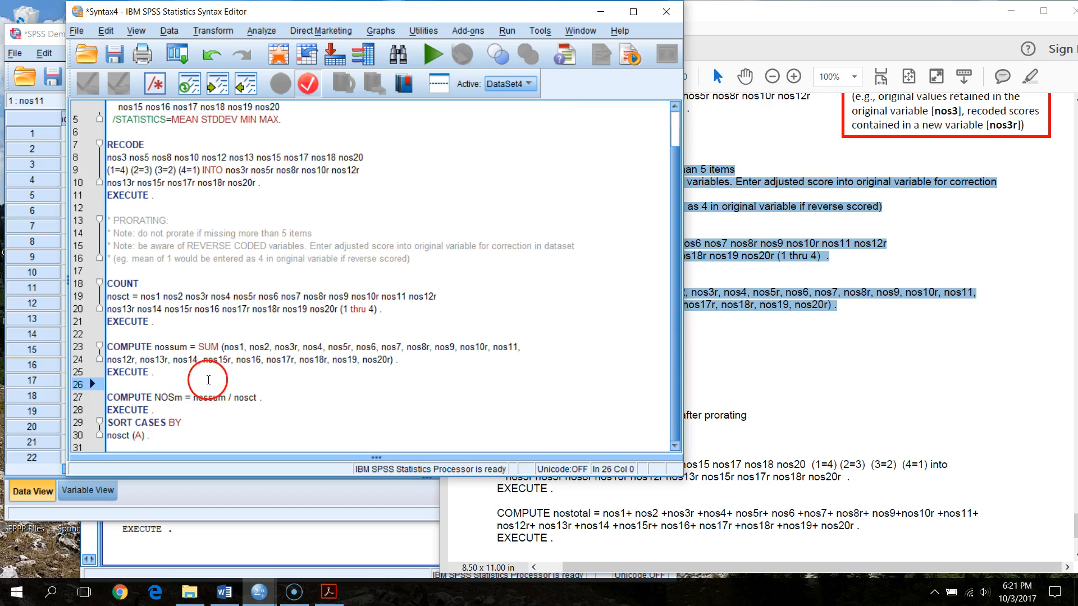
left_click(159, 410)
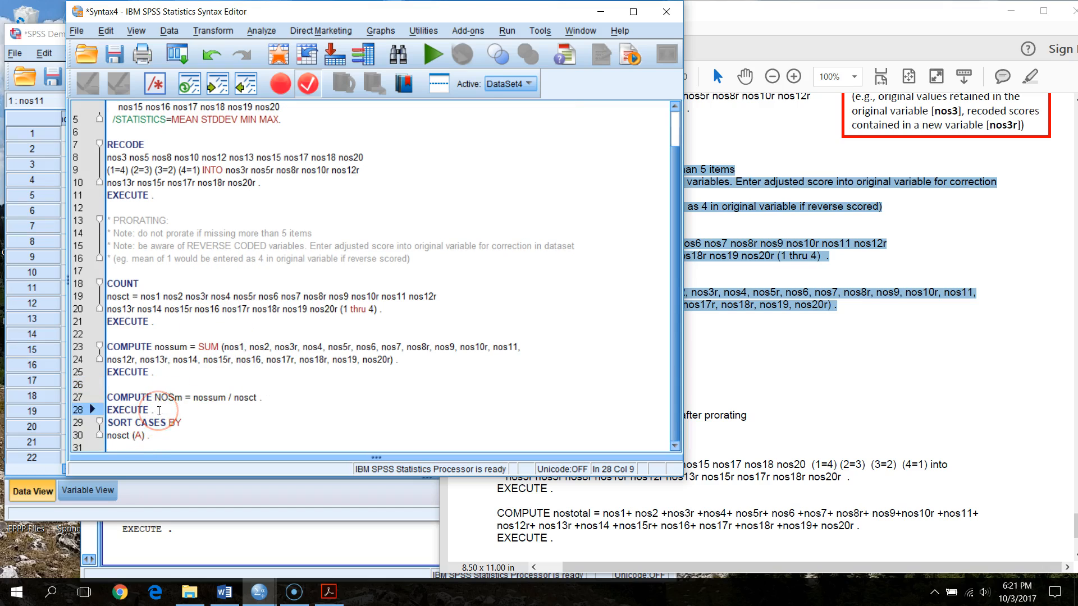
key("Return")
scroll(161, 410, "down", 1)
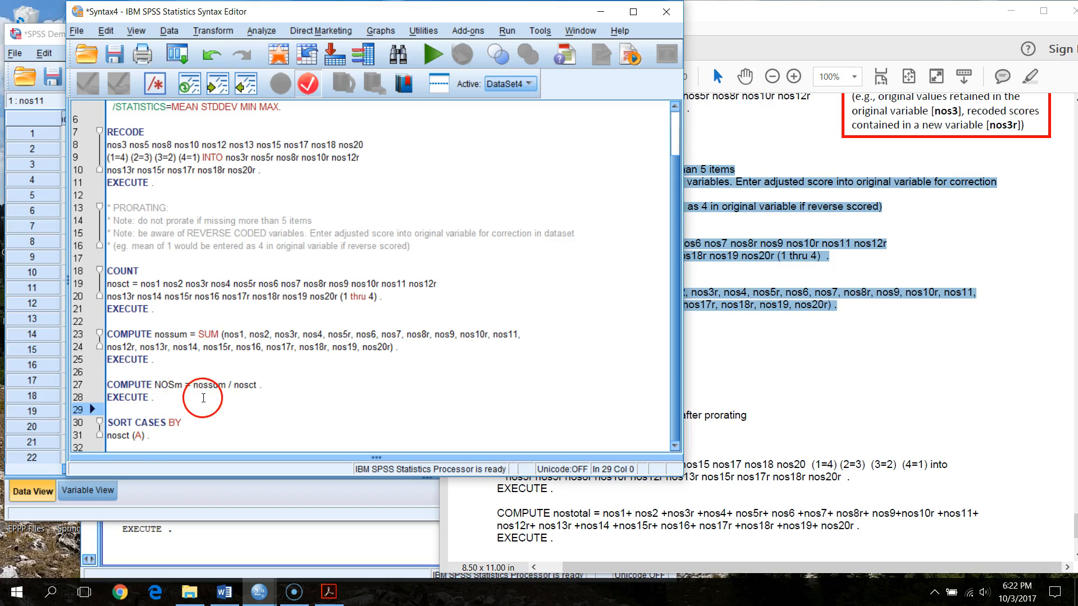
Step: Run the syntax from COUNT through SORT CASES and bring the new nosct, nossum and NOSm columns of Demo_NOS into view
left_click(115, 436)
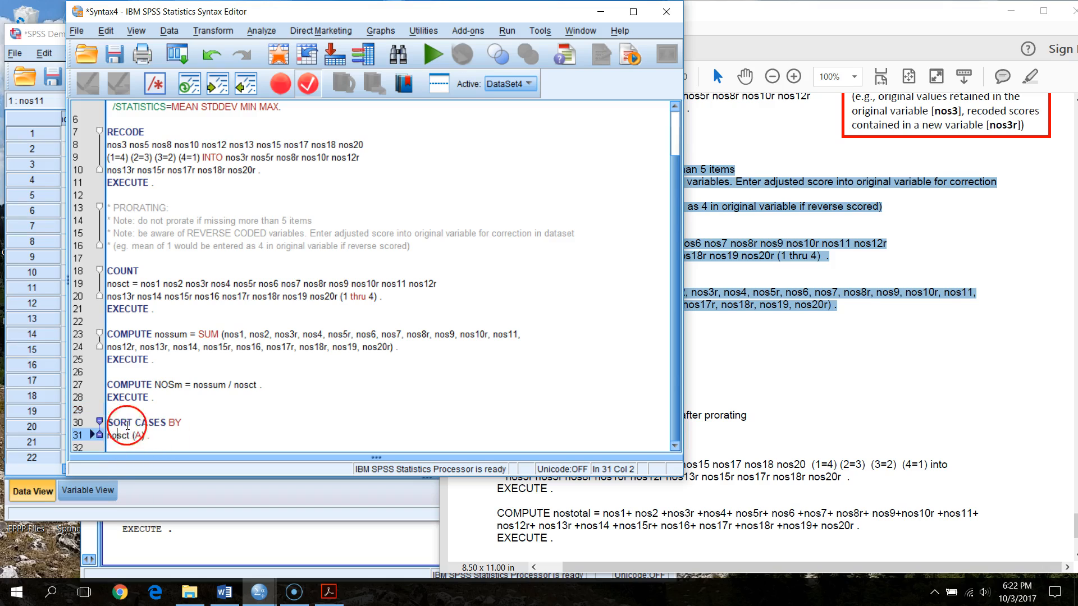
left_click_drag(107, 270, 288, 436)
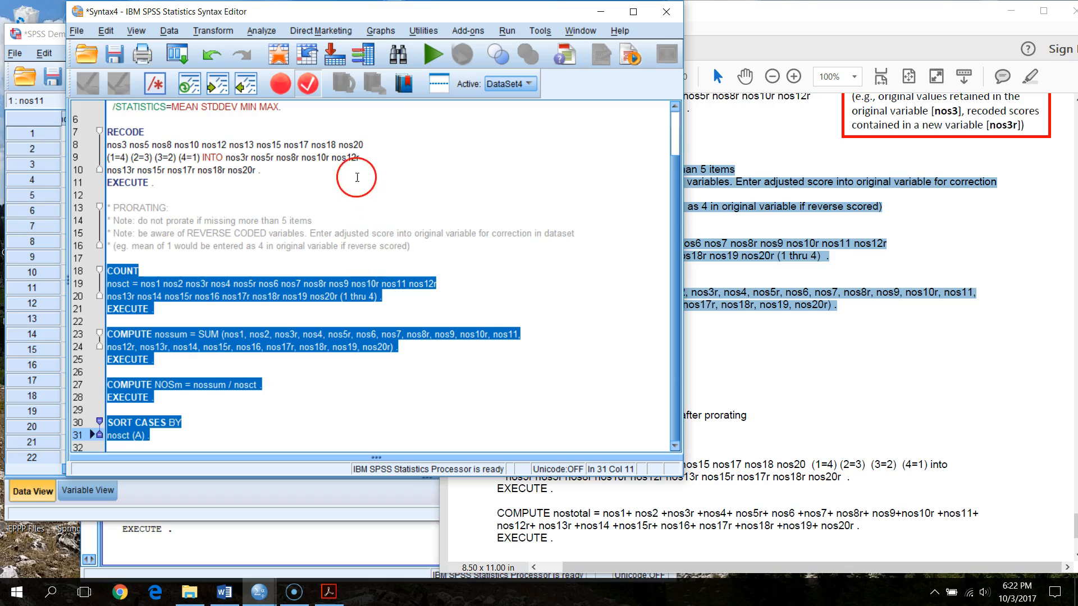
left_click(431, 53)
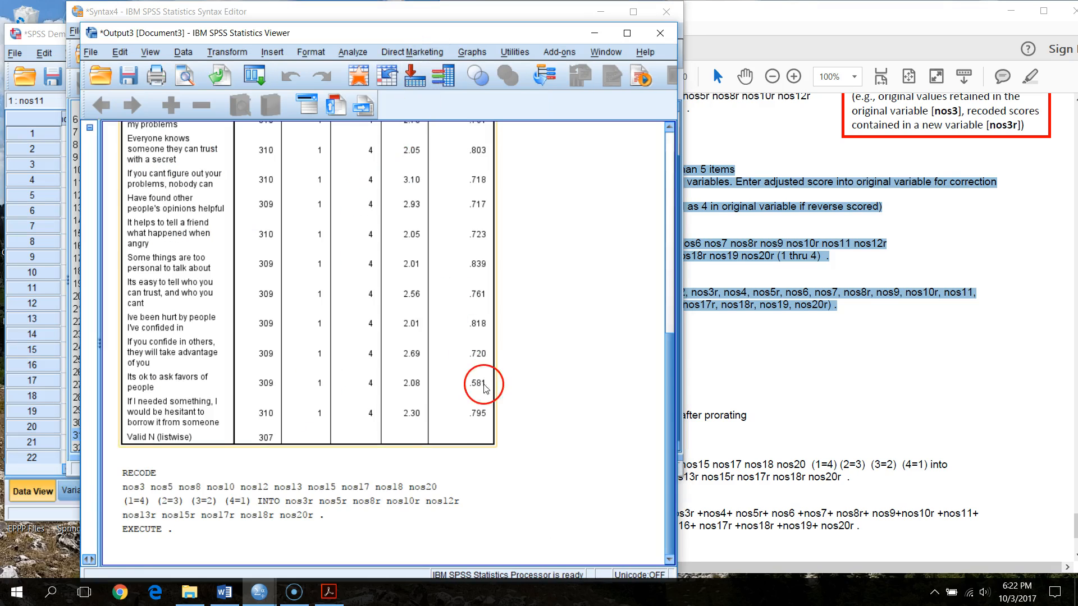
left_click(60, 47)
left_click(446, 148)
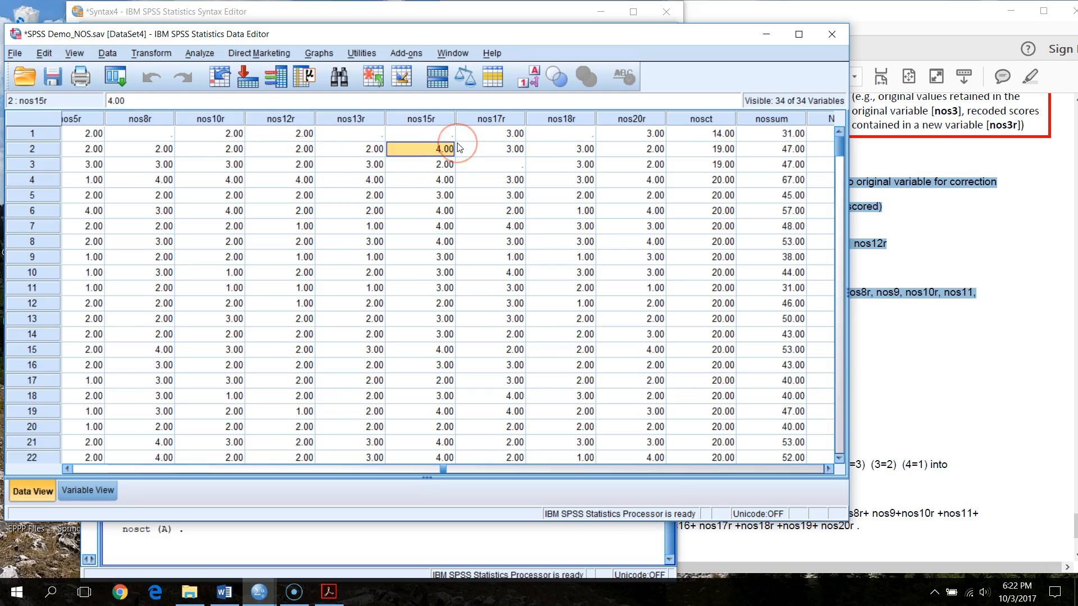
key("ctrl+Right")
Step: Review the item lists in the COUNT nosct and COMPUTE nossum commands in the syntax
left_click(413, 11)
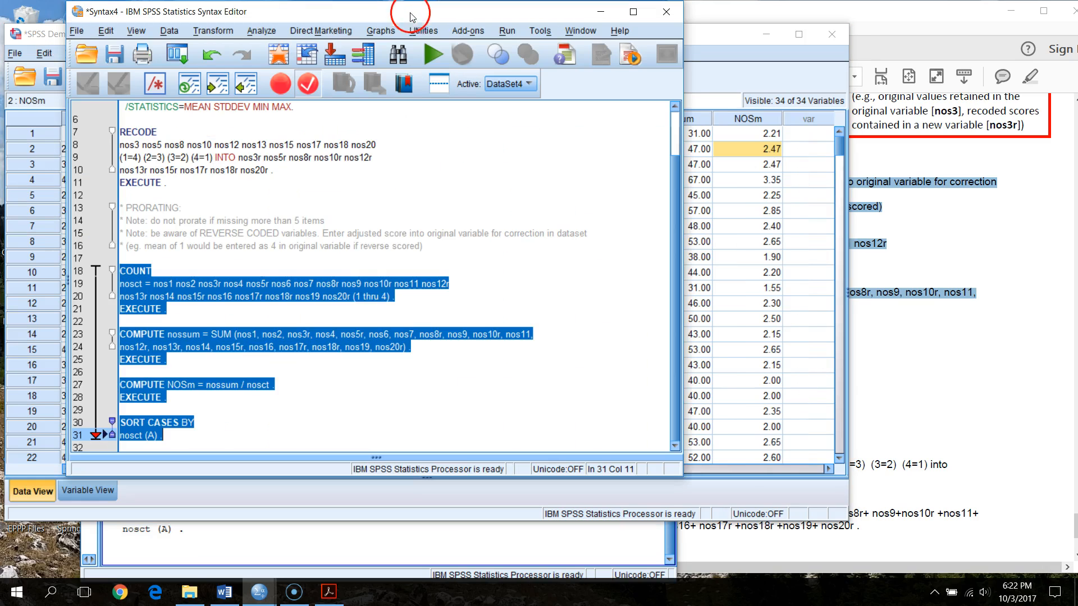
left_click(288, 335)
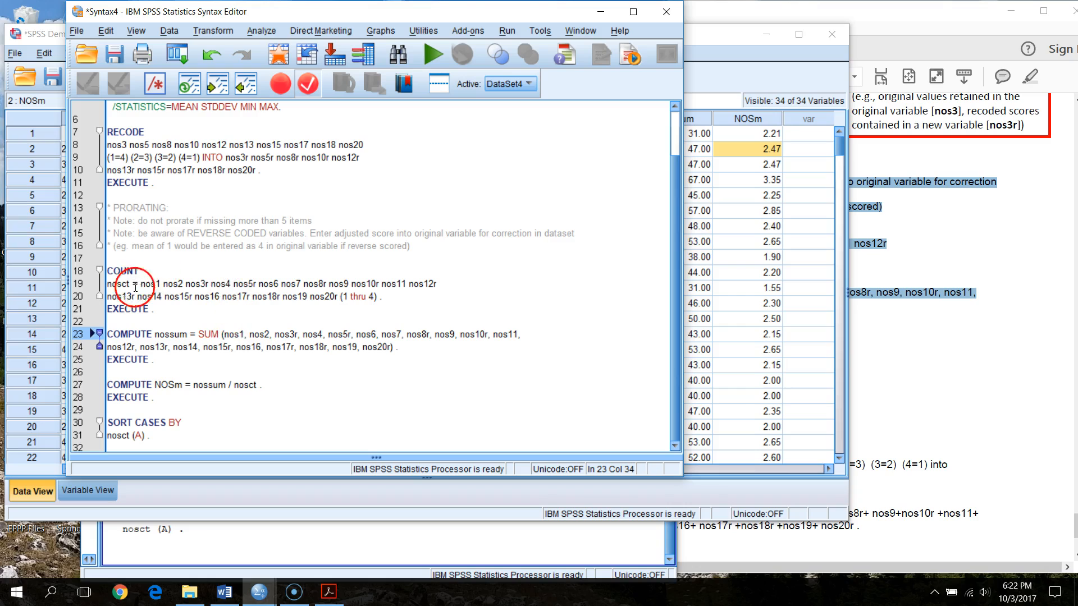
left_click(236, 336)
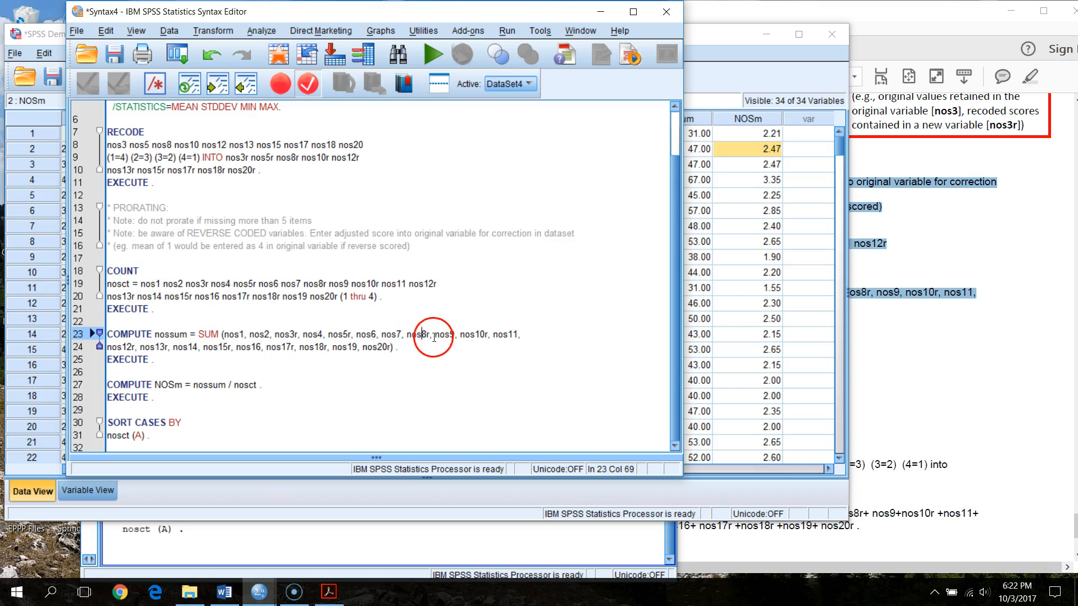
left_click(480, 335)
left_click(123, 349)
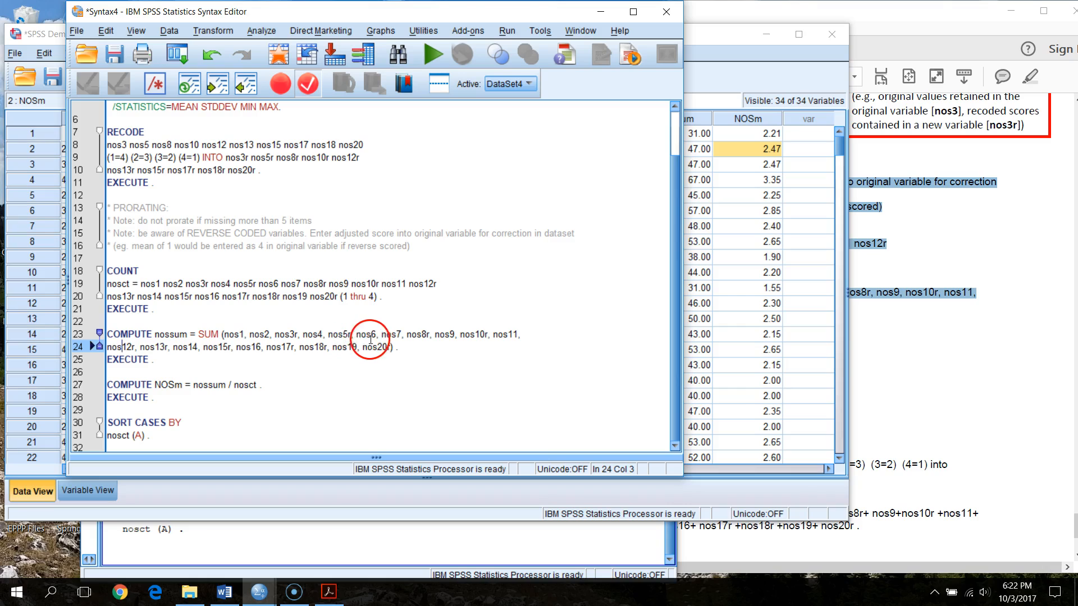
left_click(310, 371)
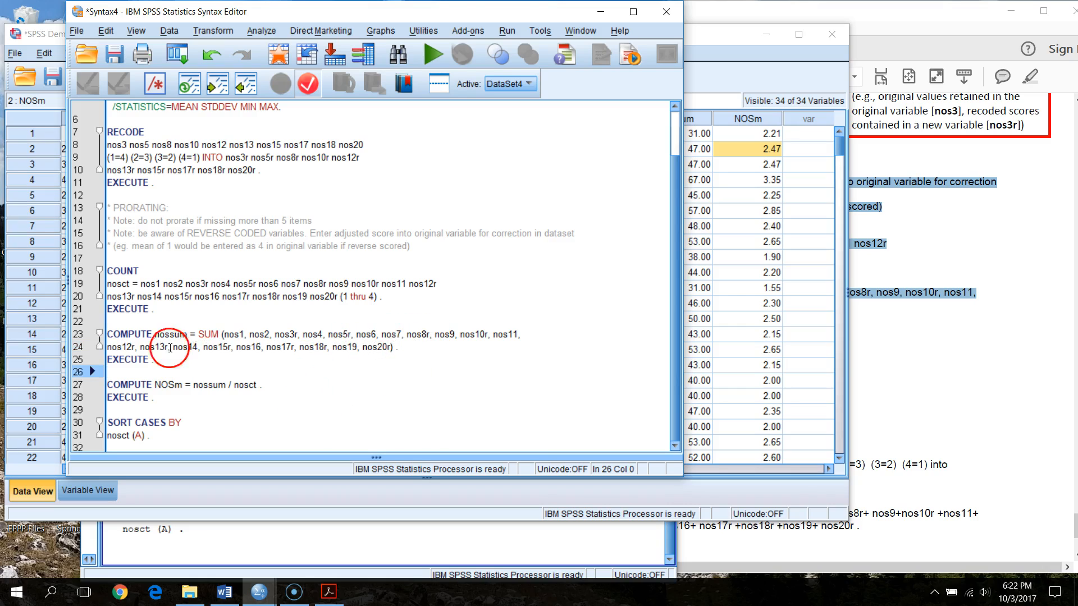
Step: Examine the nosct, nossum and NOSm values of the first two cases in the Demo_NOS data
left_click(746, 78)
left_click(746, 135)
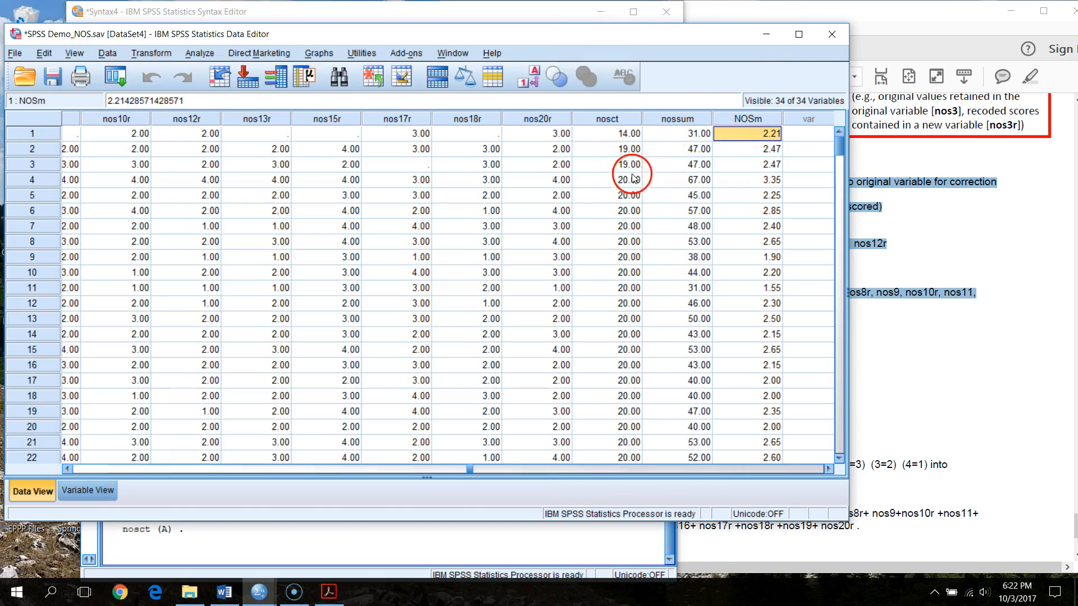
left_click(632, 134)
left_click(772, 134)
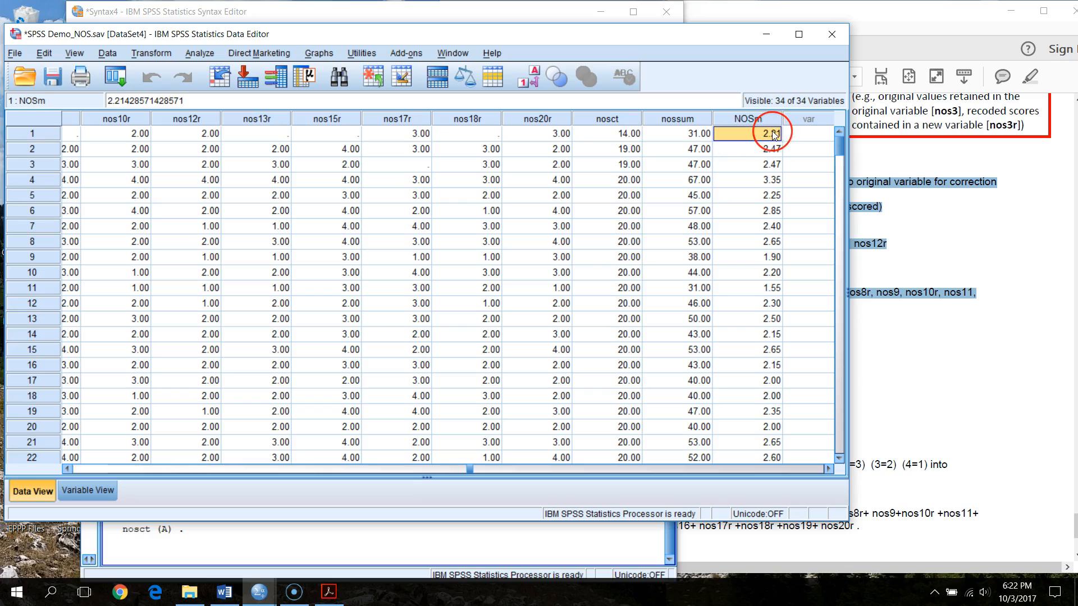
key("ctrl+Home")
key("ctrl+Right")
key("Left")
key("Down")
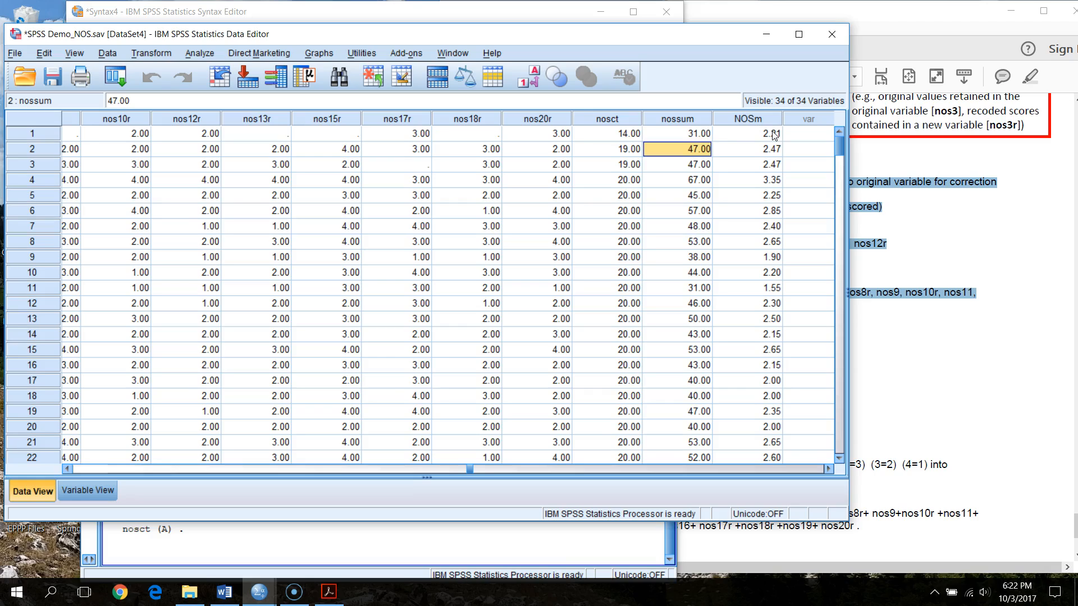
key("Left")
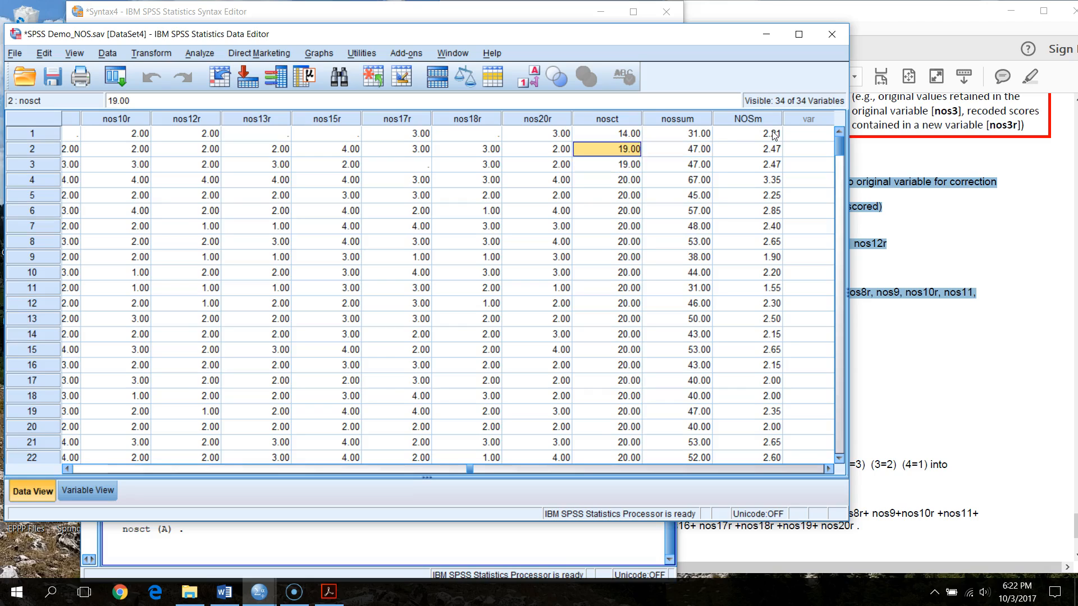
key("Right")
key("Right")
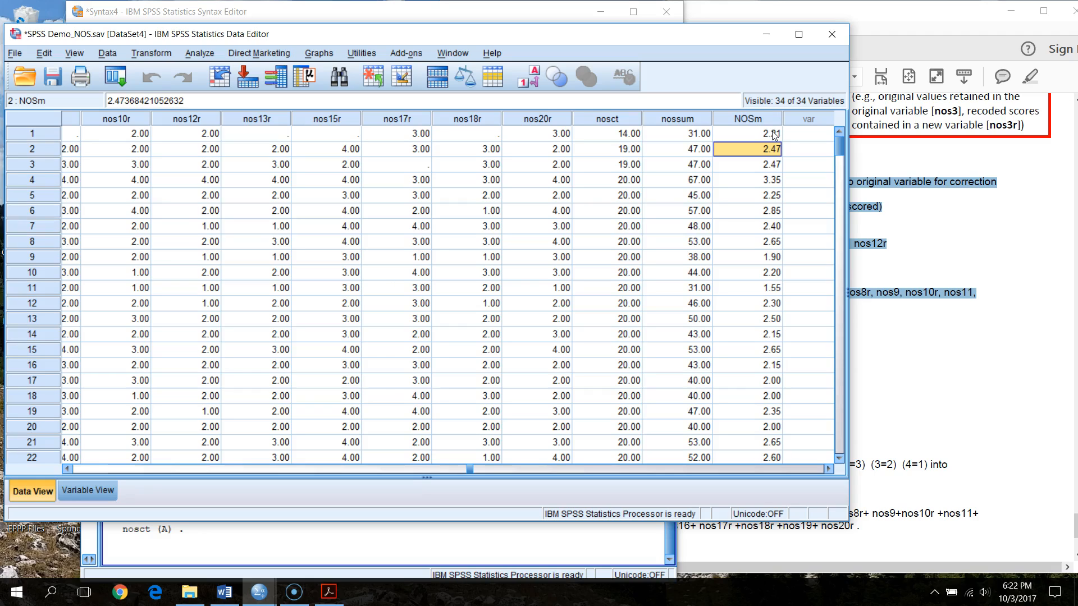
Step: Switch to the SPSS Demo PDF and review the prorating notes and the instructions that follow the SORT CASES command
left_click(890, 14)
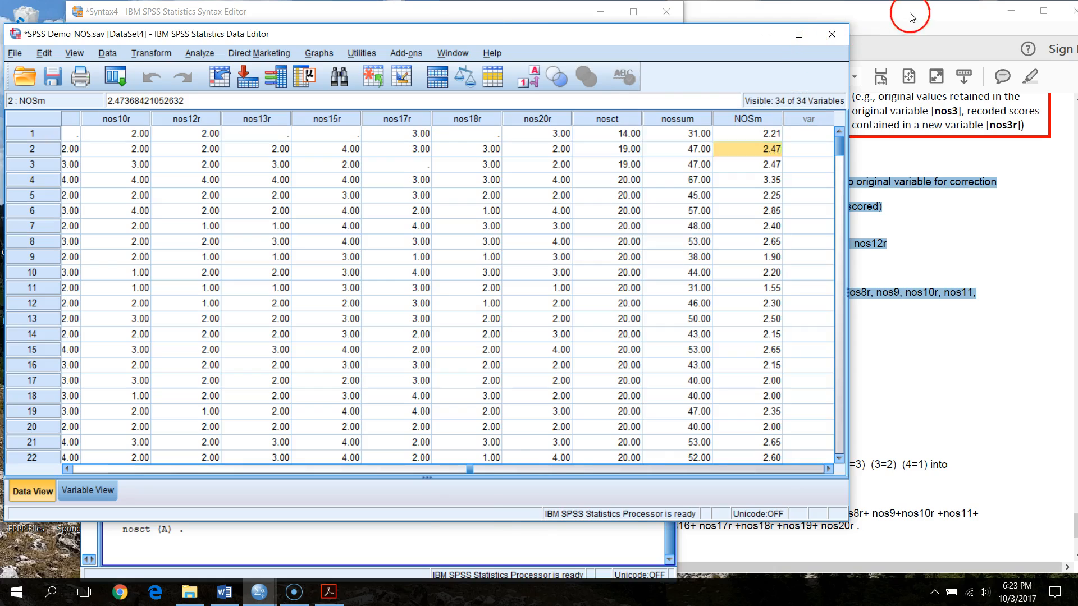
scroll(637, 416, "up", 5)
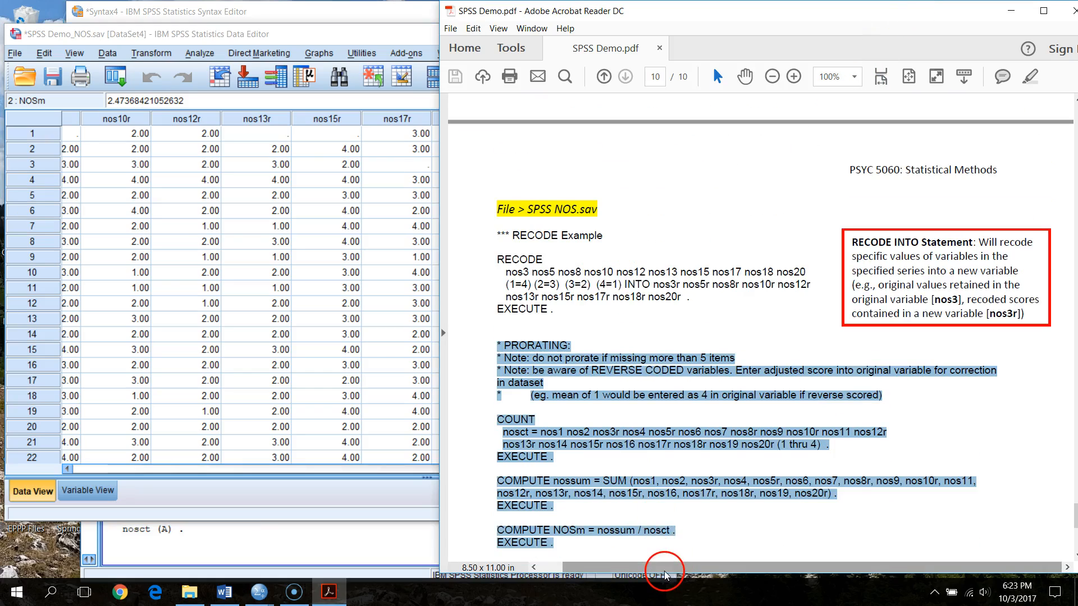
scroll(679, 466, "down", 3)
scroll(681, 488, "down", 4)
scroll(681, 497, "up", 3)
scroll(683, 498, "up", 2)
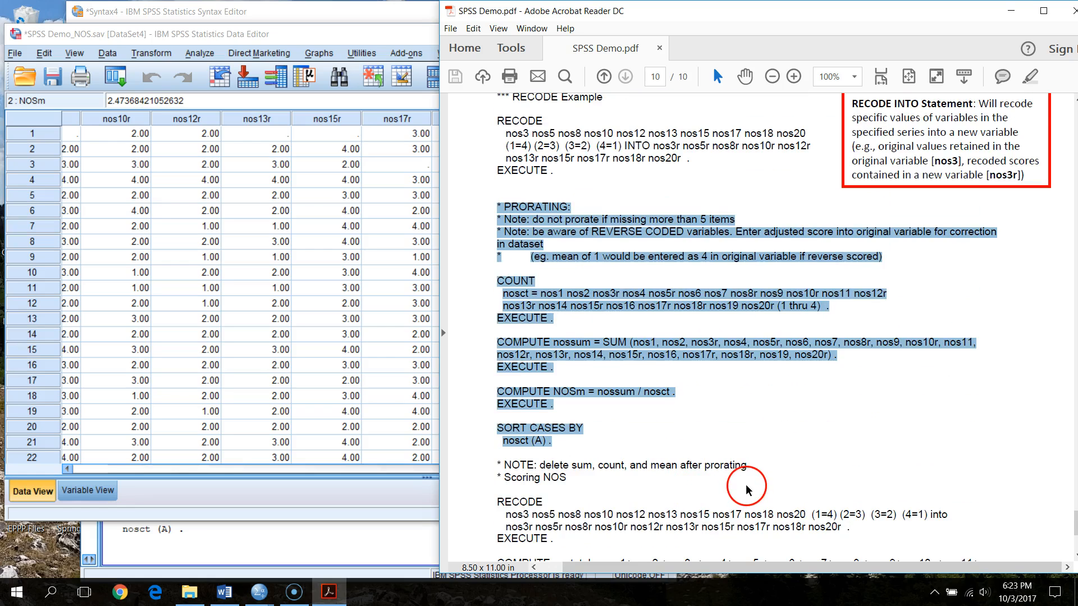
scroll(747, 490, "up", 1)
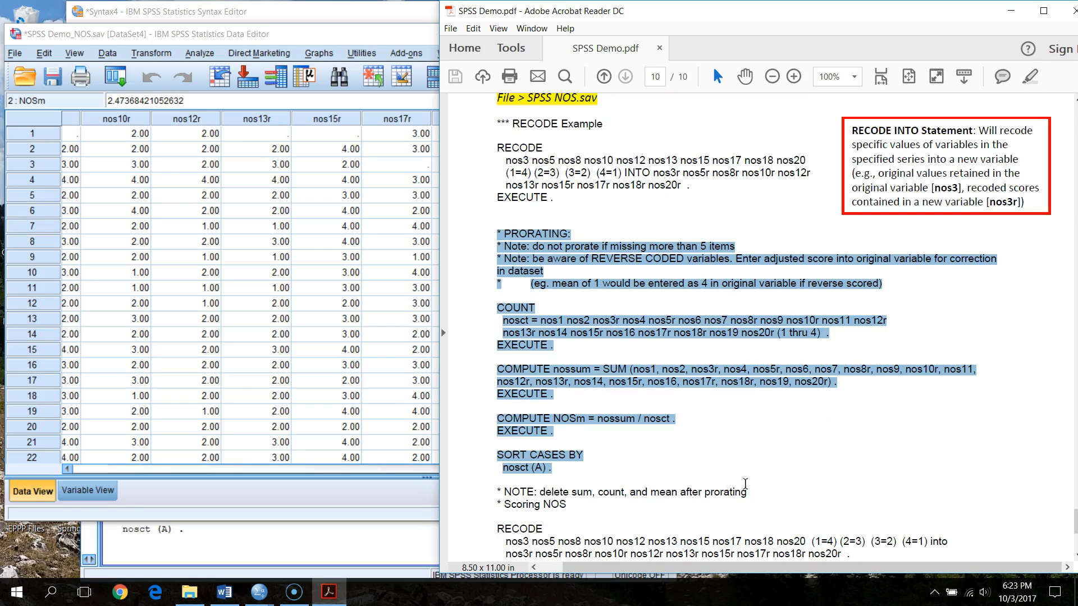
left_click(770, 439)
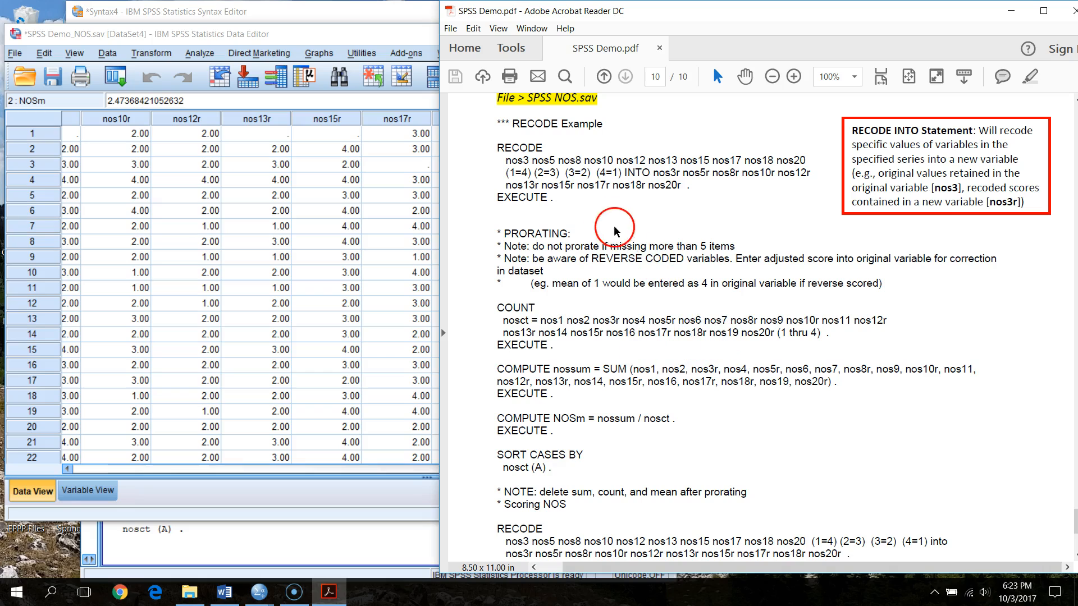
Step: Locate the second case's missing item in the Demo_NOS data, glancing at the Word prorating tracking form and the case's NOSm value
left_click(369, 34)
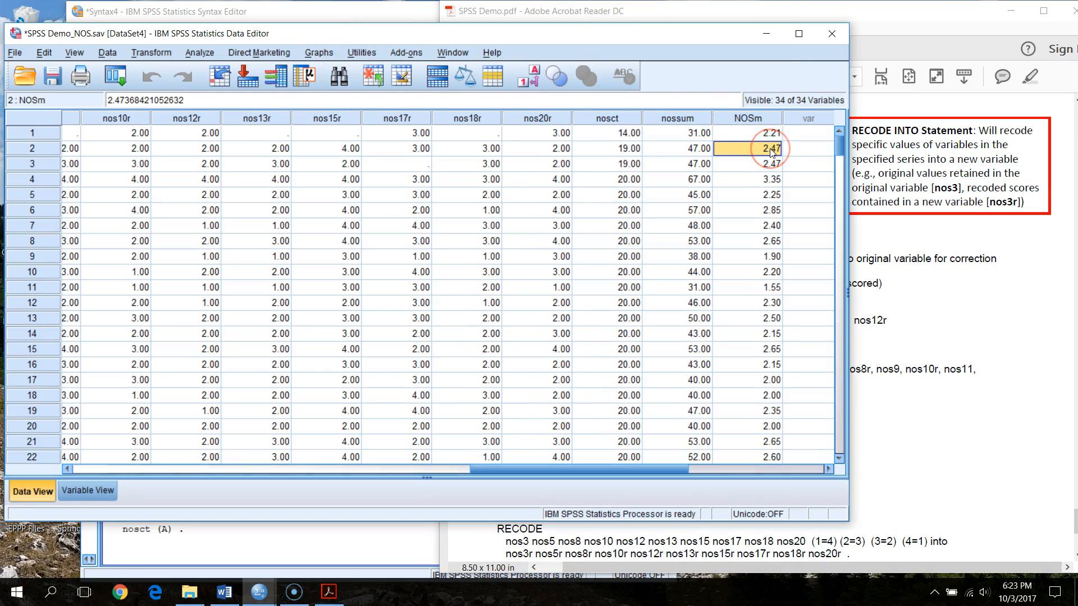
key("Home")
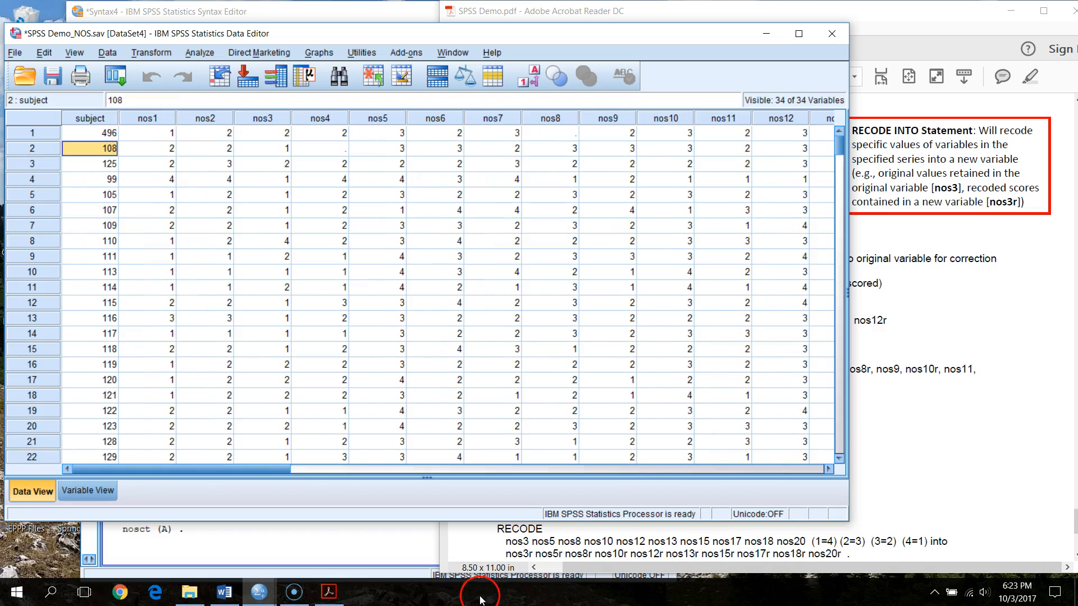
left_click(224, 596)
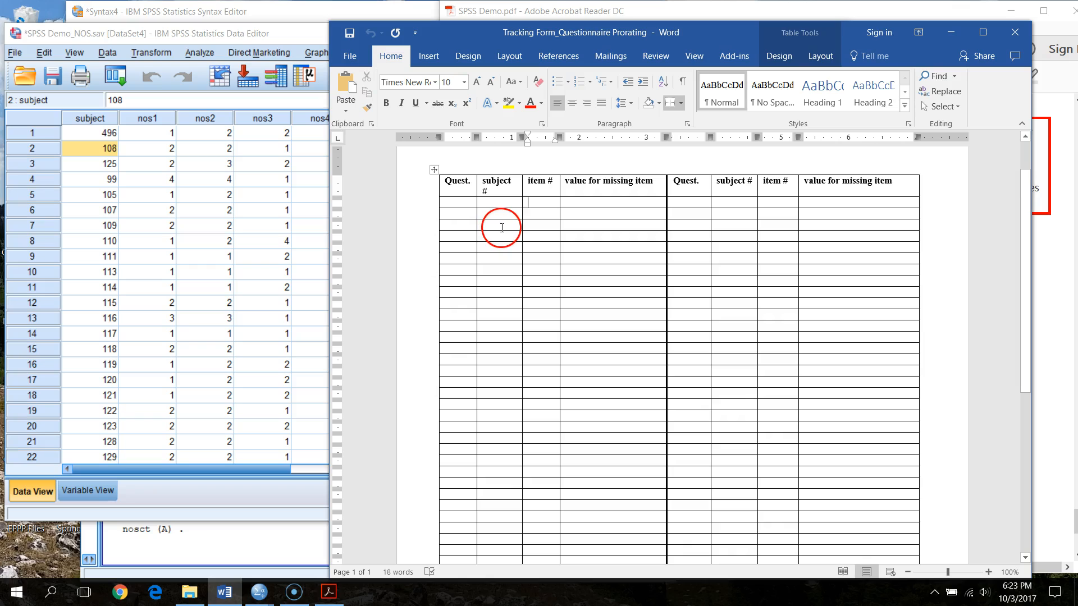
left_click(247, 33)
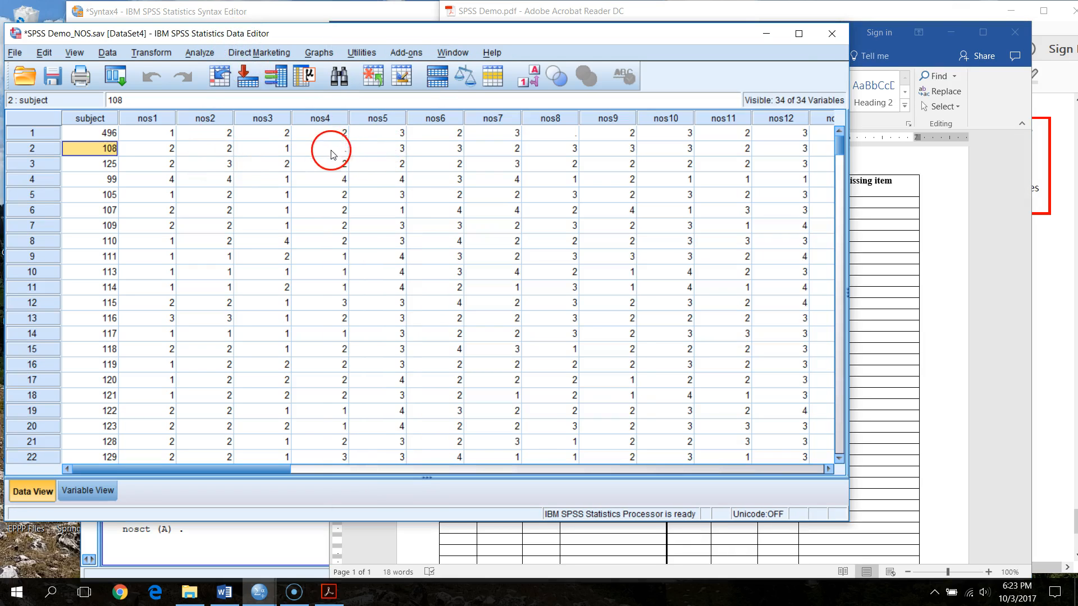
left_click(331, 153)
left_click(1022, 241)
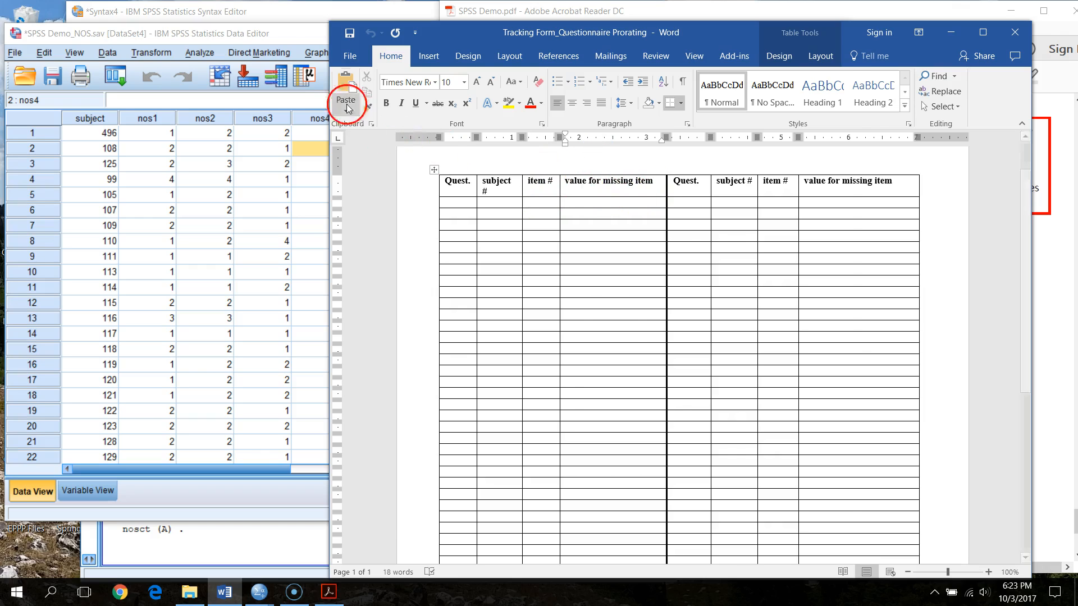
left_click(294, 34)
key("ctrl+Right")
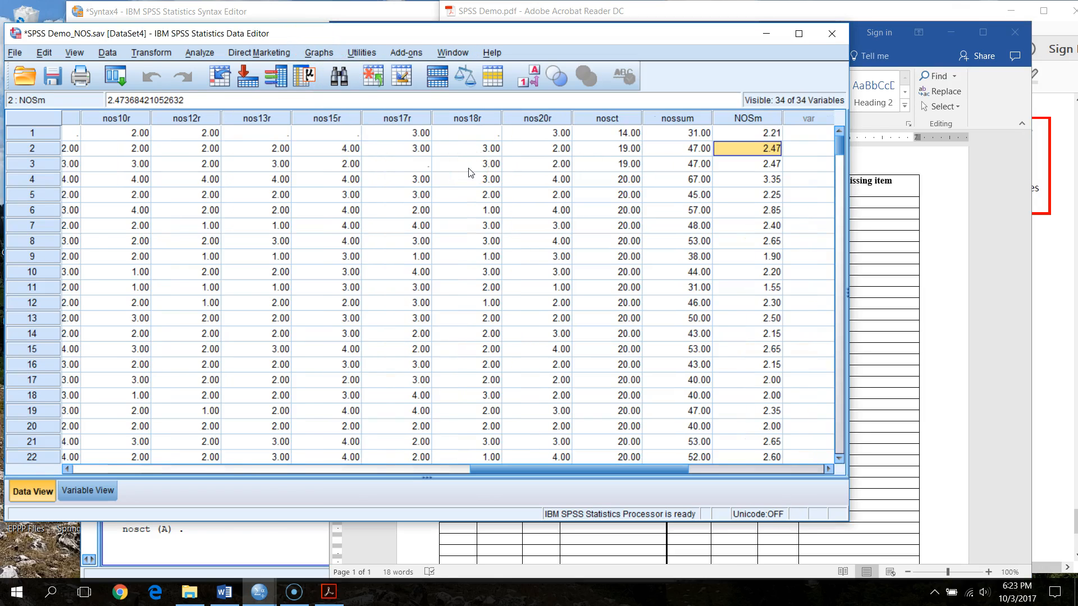
Step: Check in the COMPUTE nossum syntax whether nos4 is a reverse-coded item
left_click(286, 23)
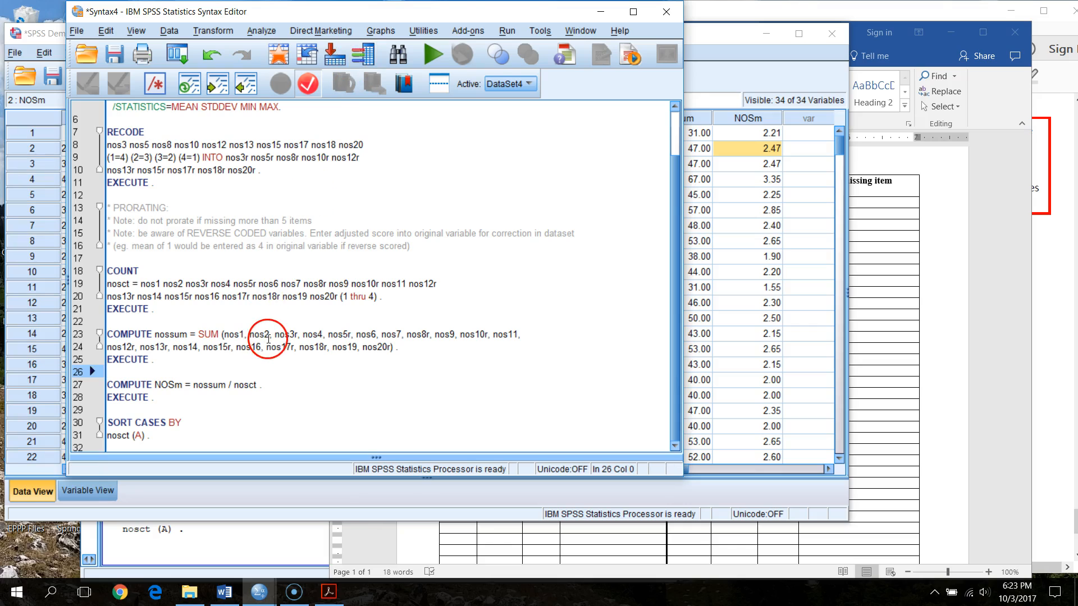
left_click(302, 335)
double_click(305, 335)
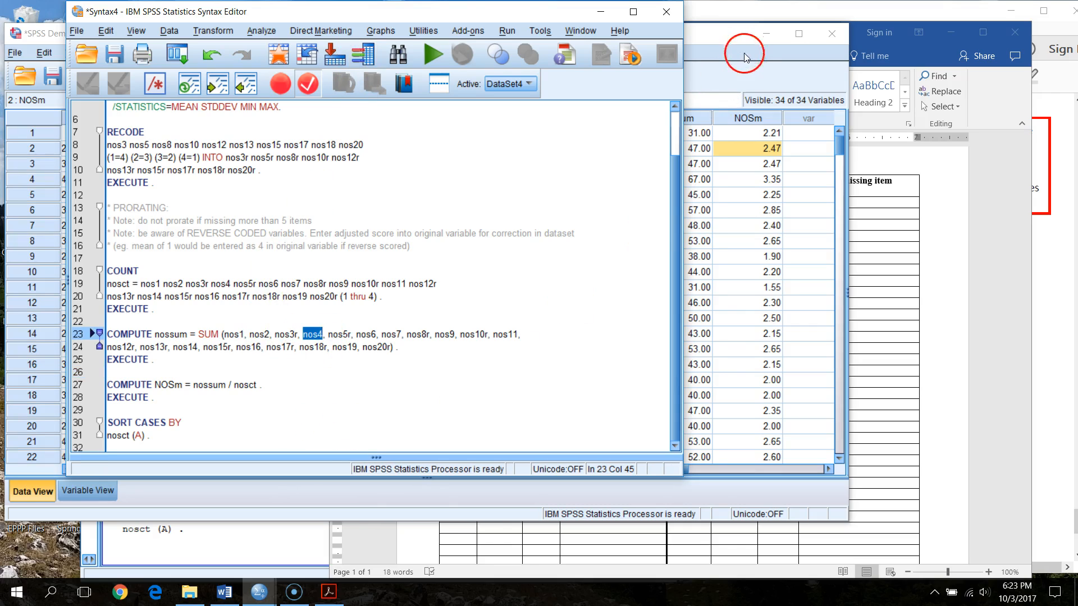
Step: Enter 2 as the prorated value for the missing nos4 item of the second case in Demo_NOS
left_click(744, 55)
left_click(721, 150)
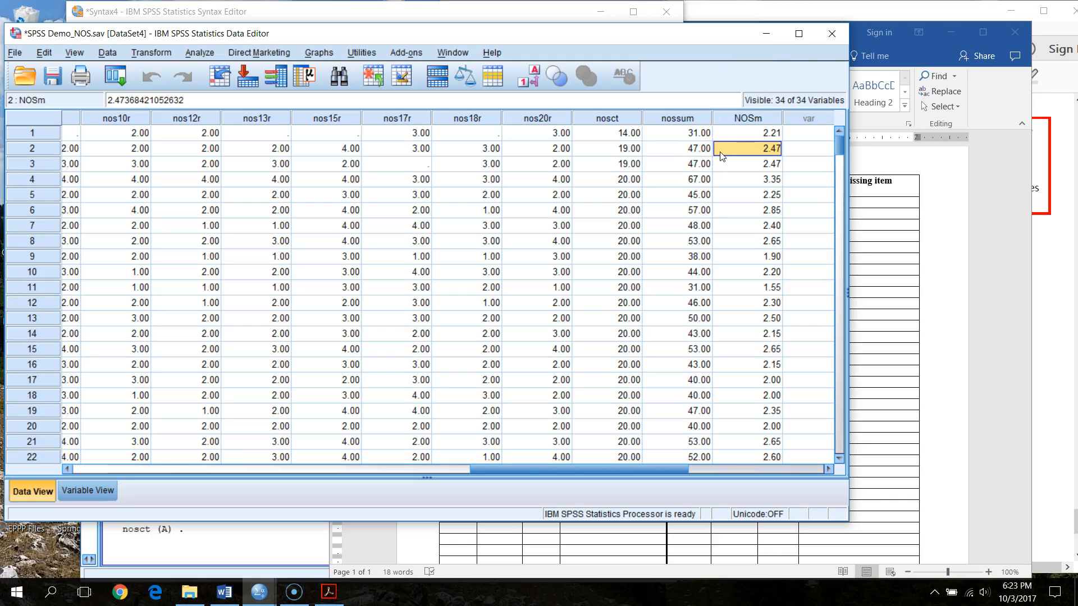
key("Home")
key("Right")
key("Right")
key("Right")
key("Right")
key("Right")
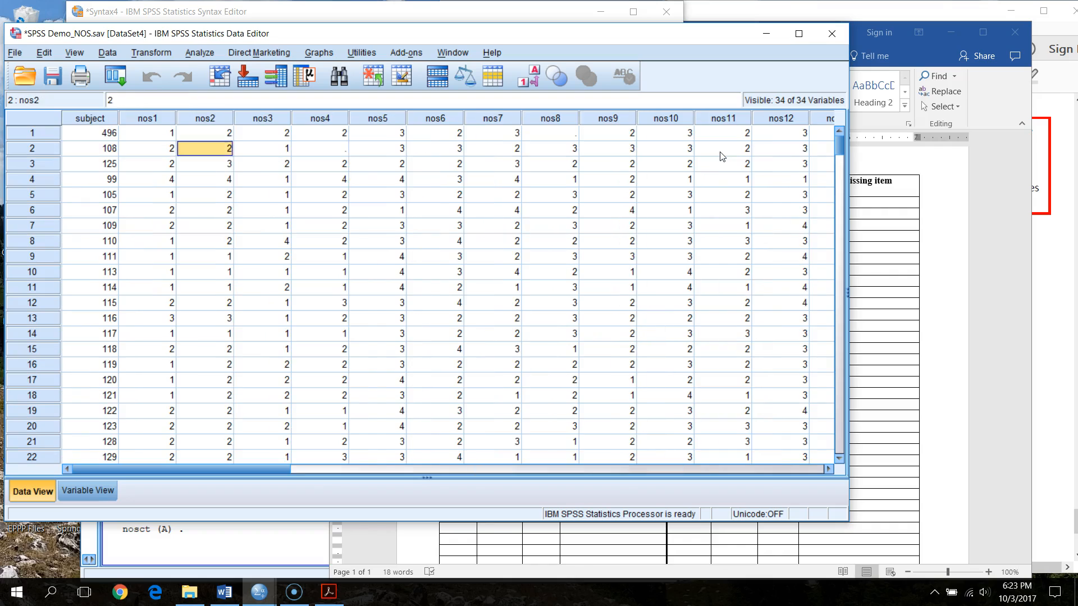
key("Left")
type("2")
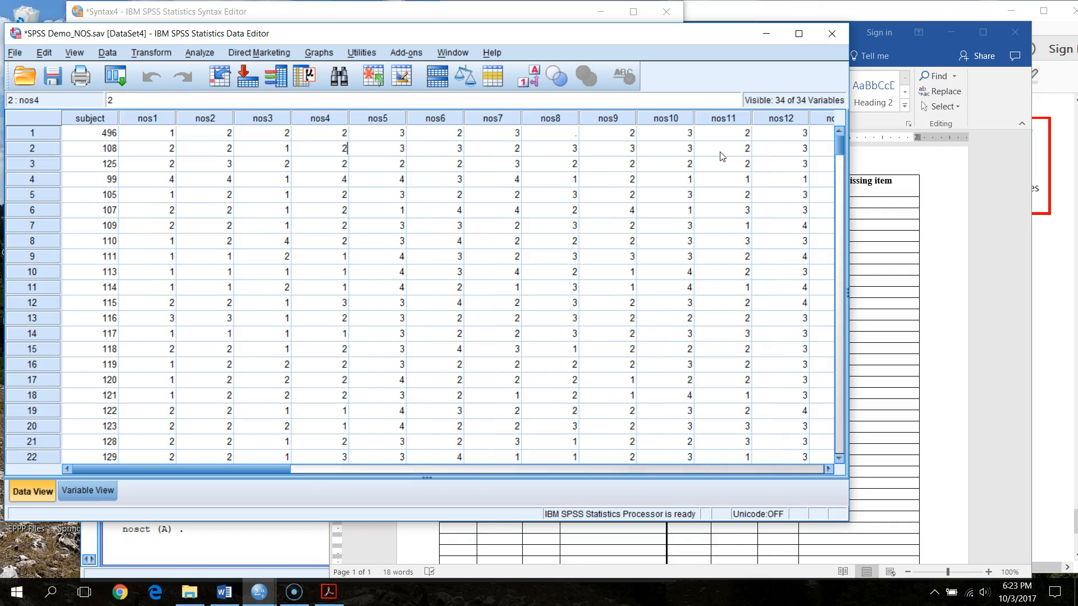
key("Return")
key("Up")
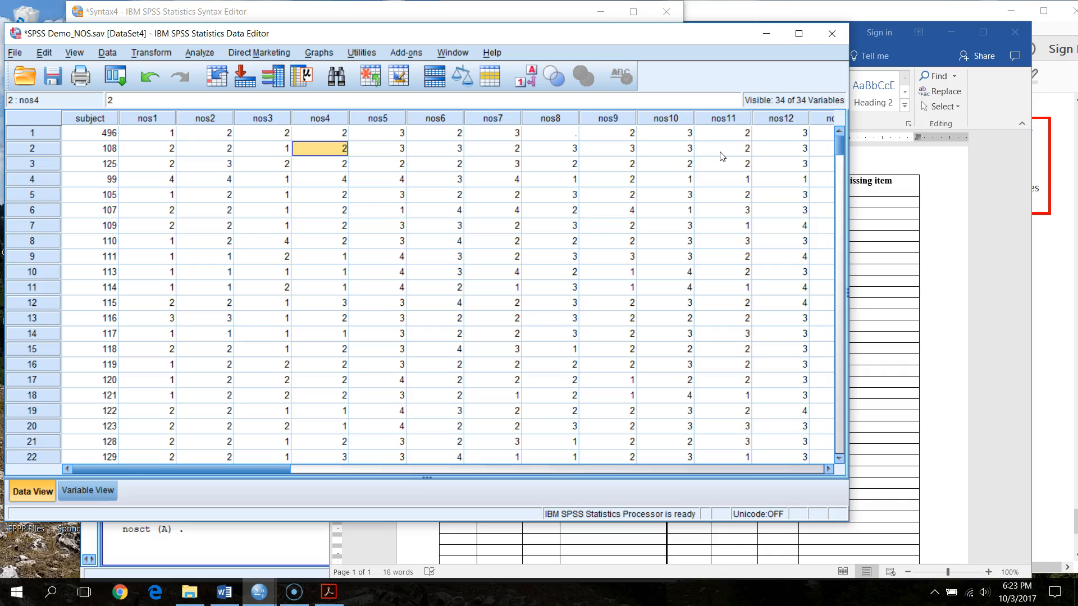
Step: Examine the third case's nosct, nossum, NOSm and subject values, and view the Word prorating tracking form
key("Down")
key("ctrl+Right")
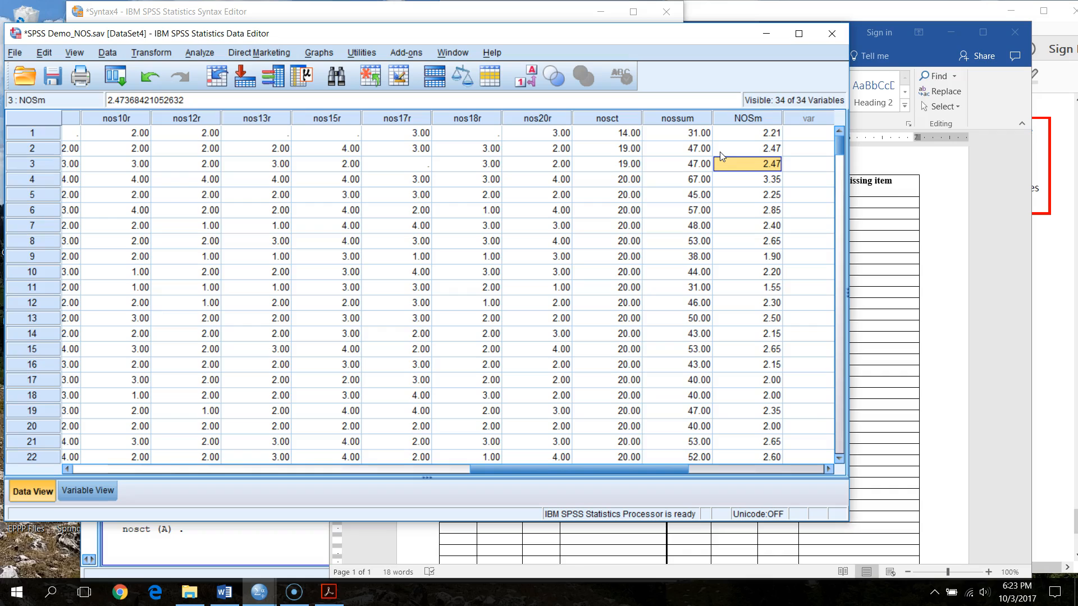
key("Left")
key("Left")
key("Right")
key("Right")
key("ctrl+Left")
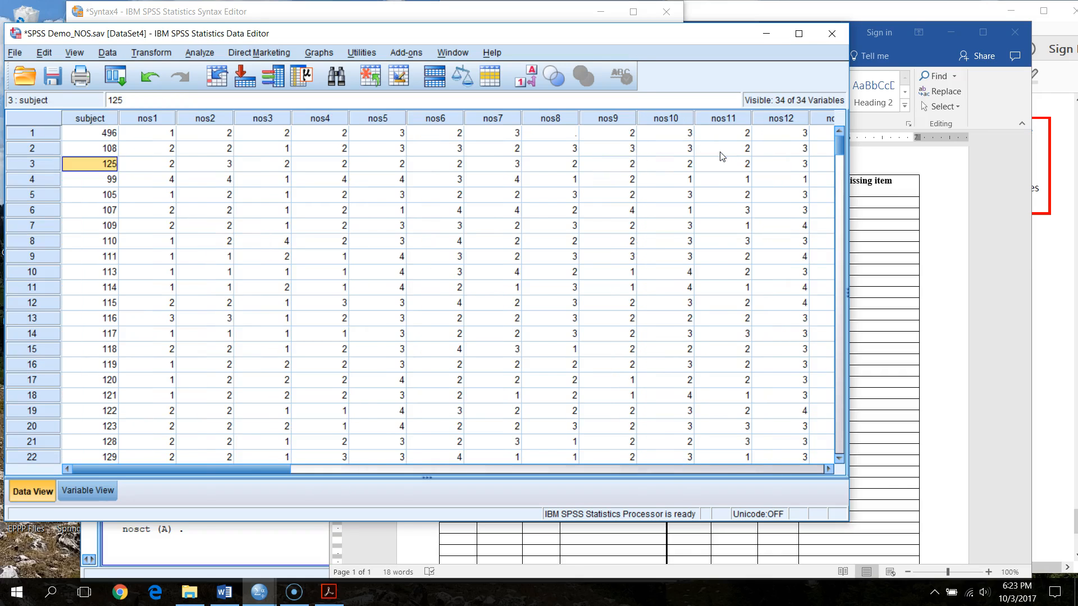
left_click(991, 194)
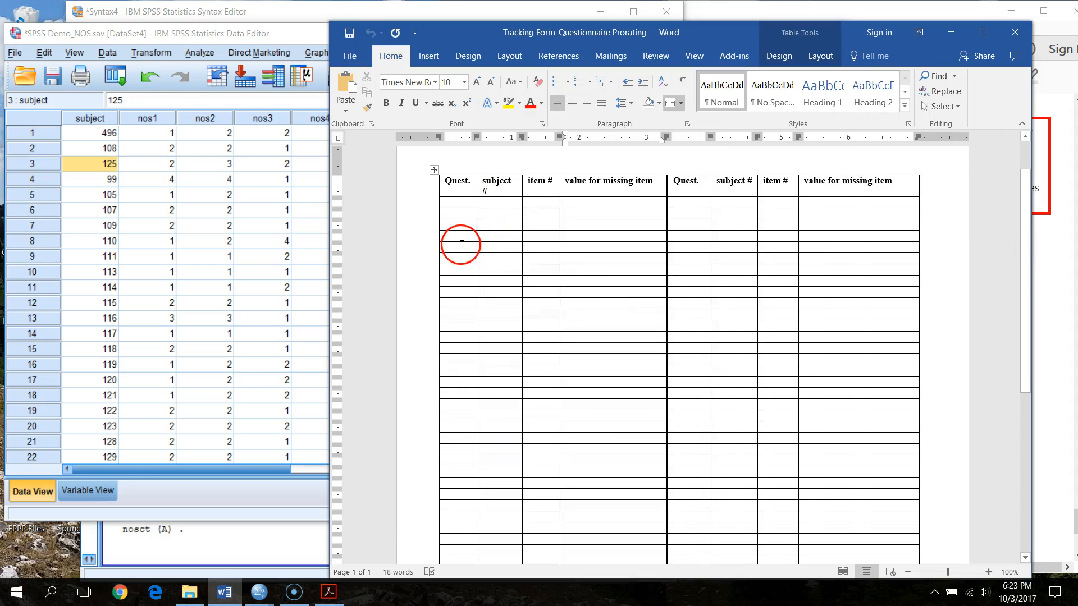
left_click(313, 32)
Step: Search the third case's original item columns in Demo_NOS for its missing response
key("End")
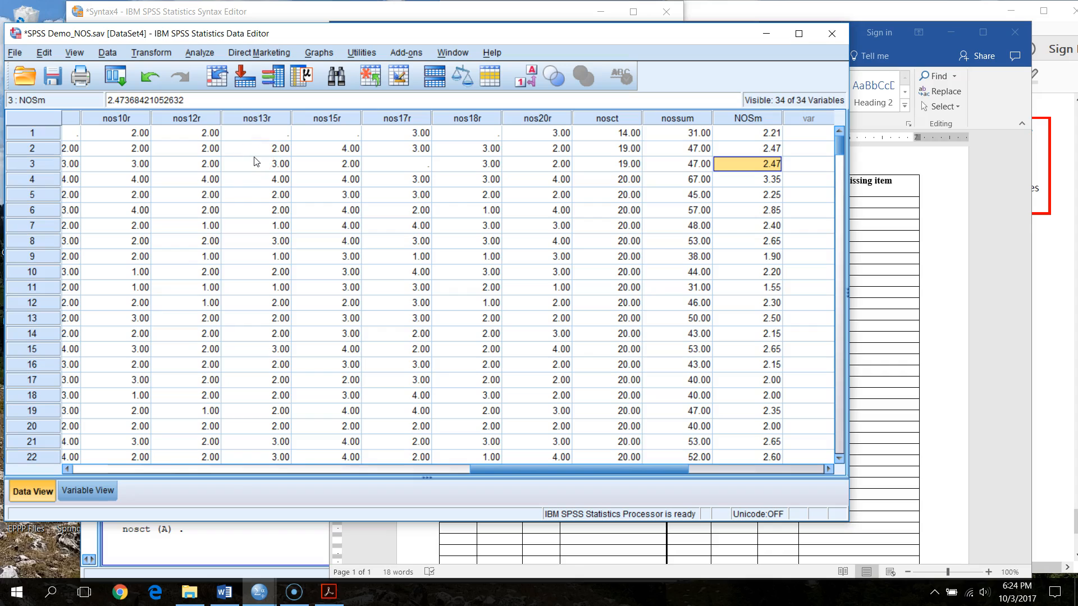
key("Left")
key("Left")
key("Left")
key("Left")
key("Left")
key("Left")
key("Left")
key("Left")
key("Left")
key("Left")
key("Left")
key("Left")
key("Left")
key("Left")
key("Left")
key("Left")
key("Left")
key("Left")
key("Left")
key("Left")
key("Left")
key("Right")
key("Right")
key("Right")
key("Right")
key("Right")
key("Right")
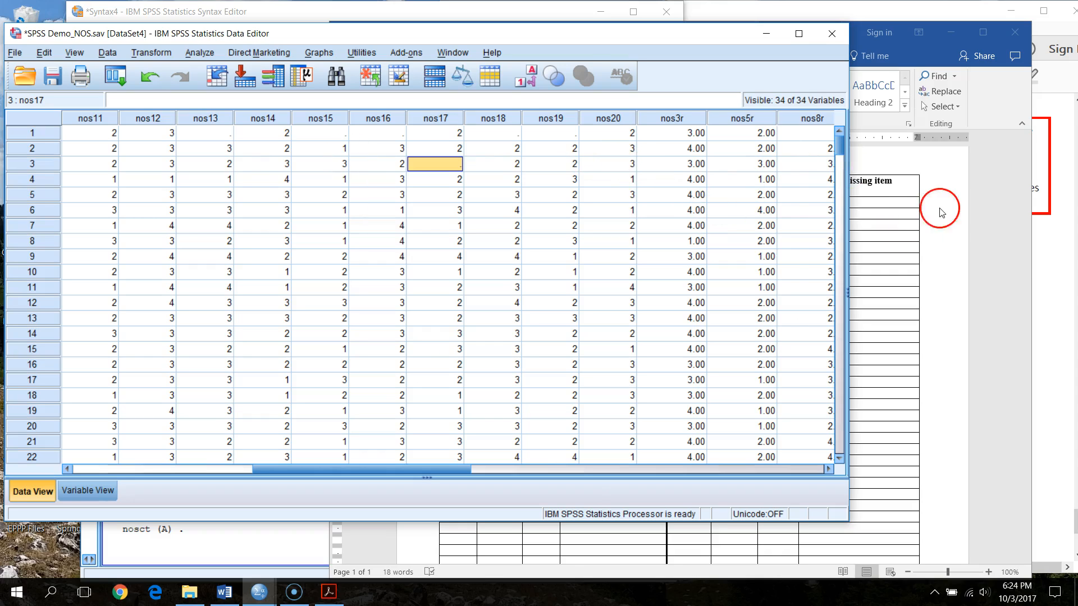
Step: Check in the COUNT nosct syntax whether item 17 is listed as reverse-coded
left_click(1052, 292)
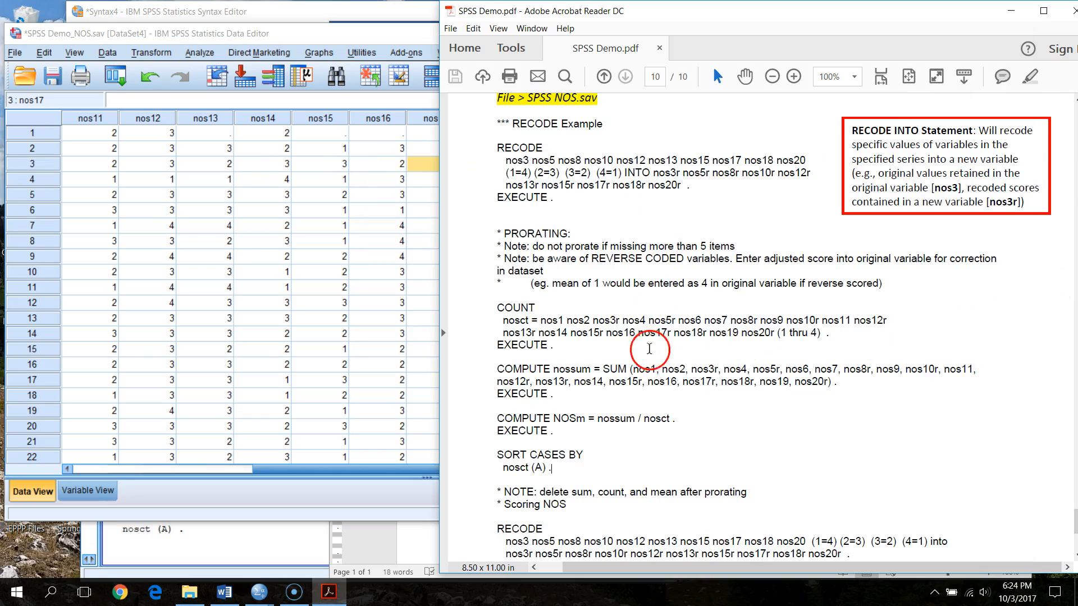
left_click(361, 15)
double_click(313, 335)
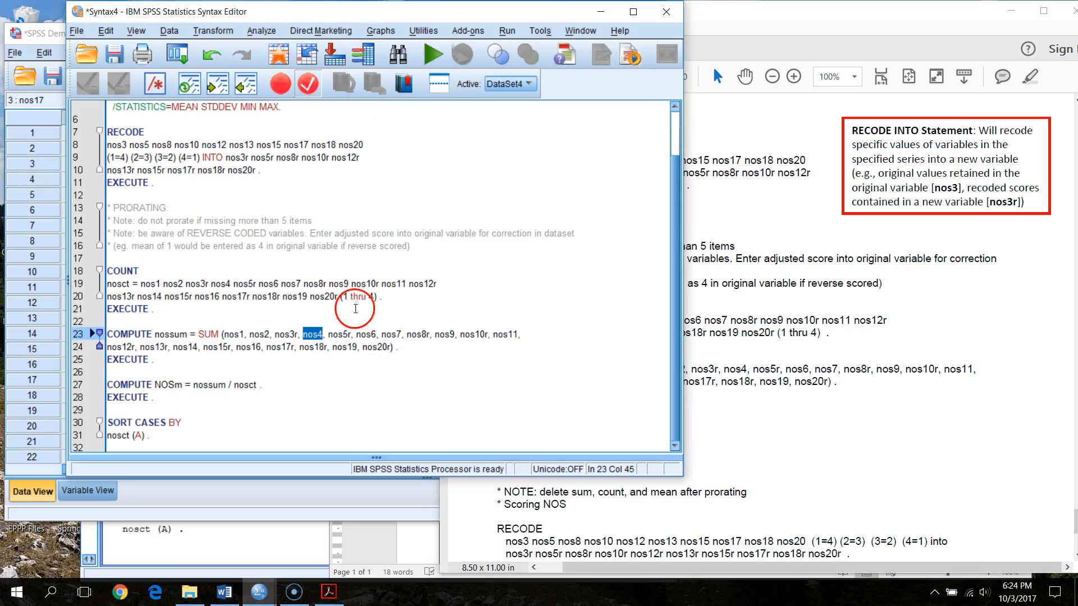
left_click(227, 296)
left_click_drag(227, 295, 252, 296)
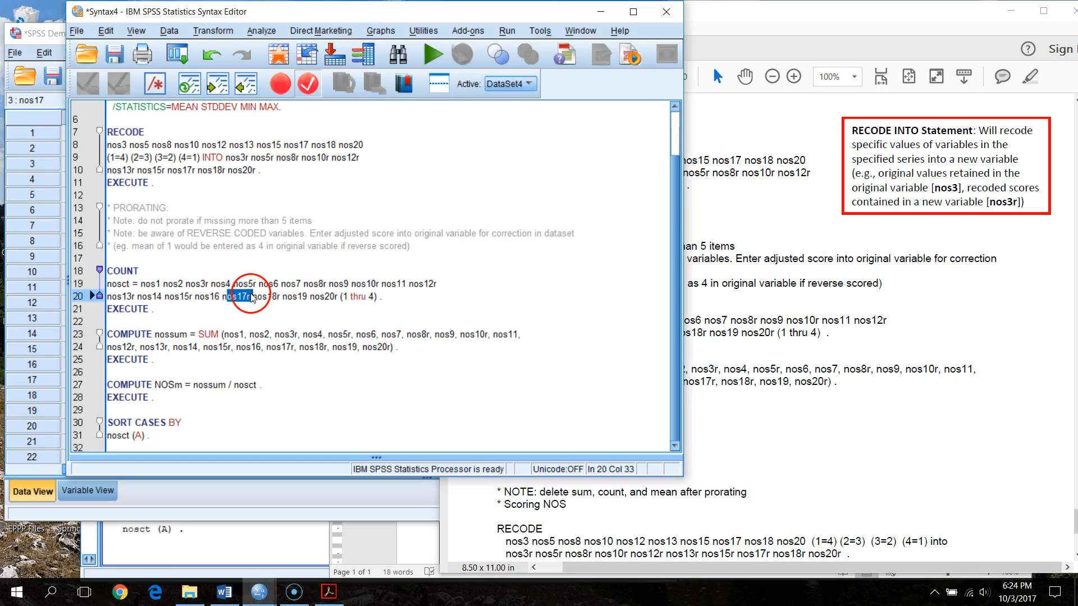
scroll(275, 298, "up", 2)
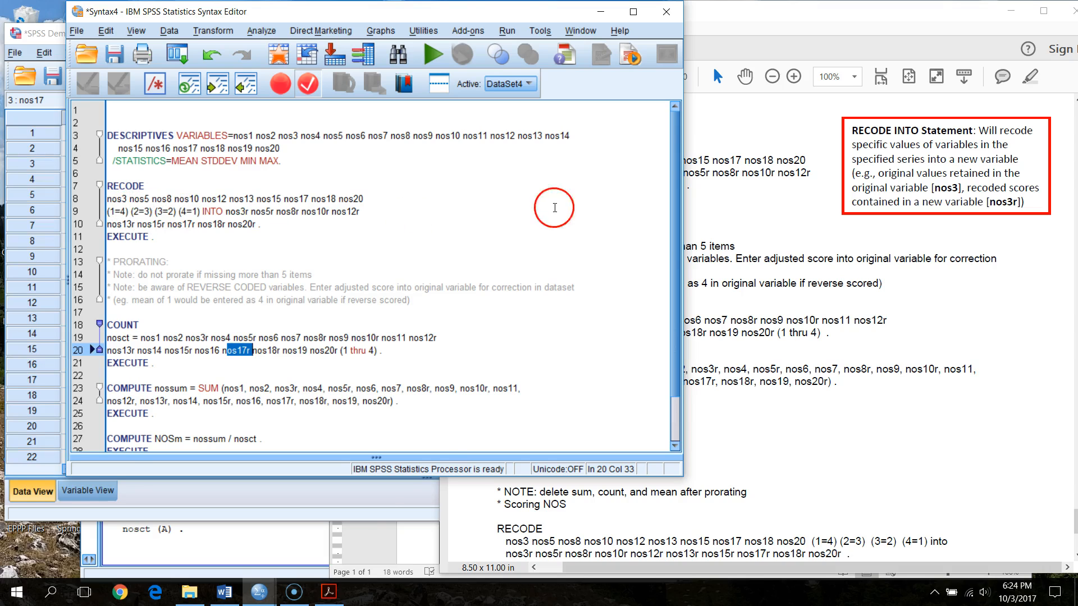
Step: Compare the third case's NOSm value with the value mapping in the RECODE command to work out the reversed score
left_click(366, 512)
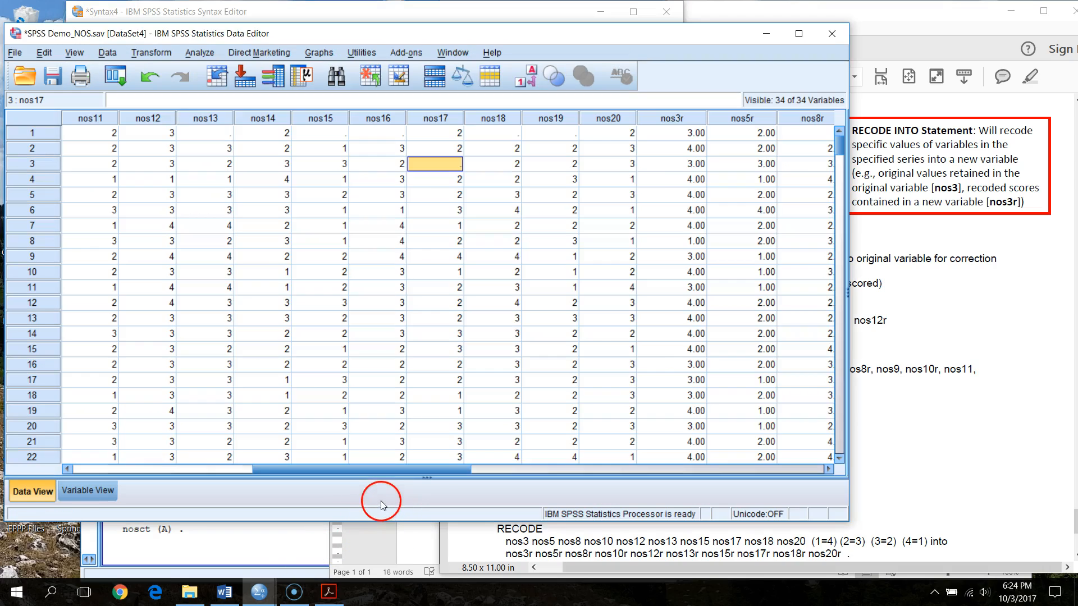
key("ctrl+Right")
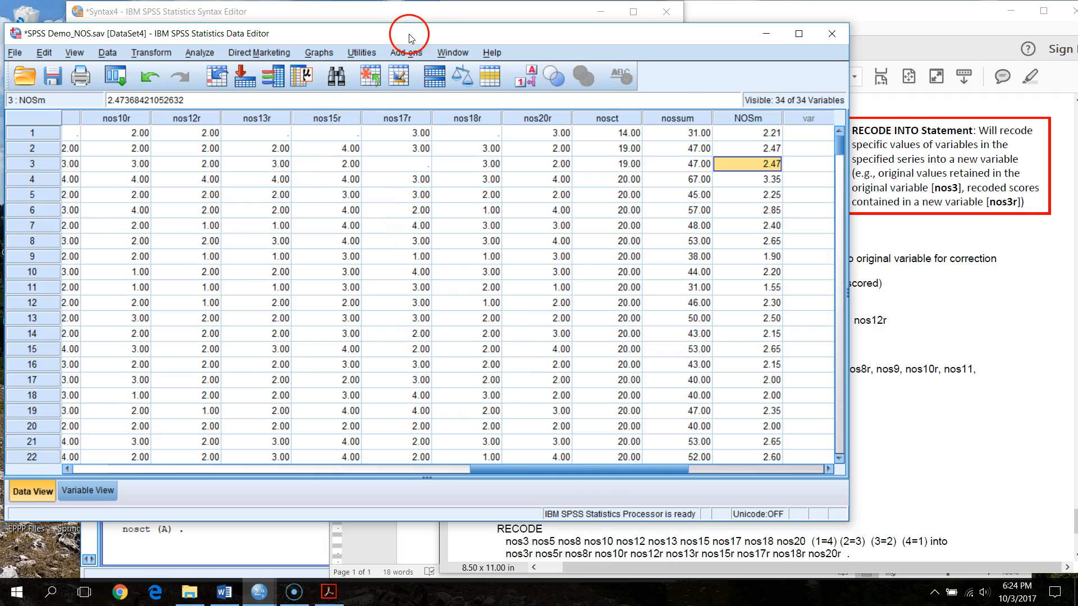
left_click(428, 14)
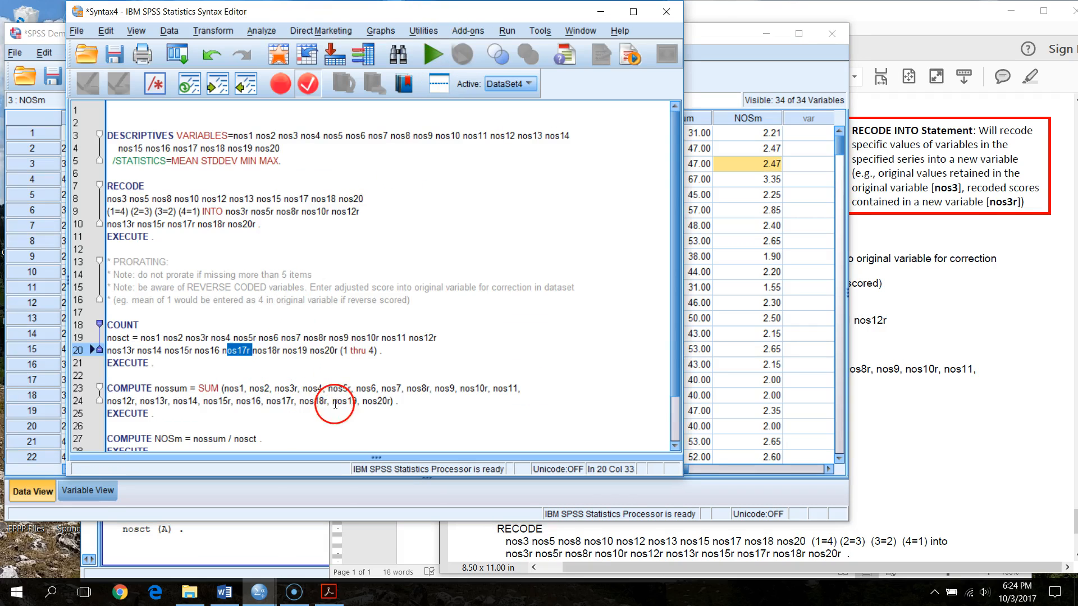
left_click(318, 363)
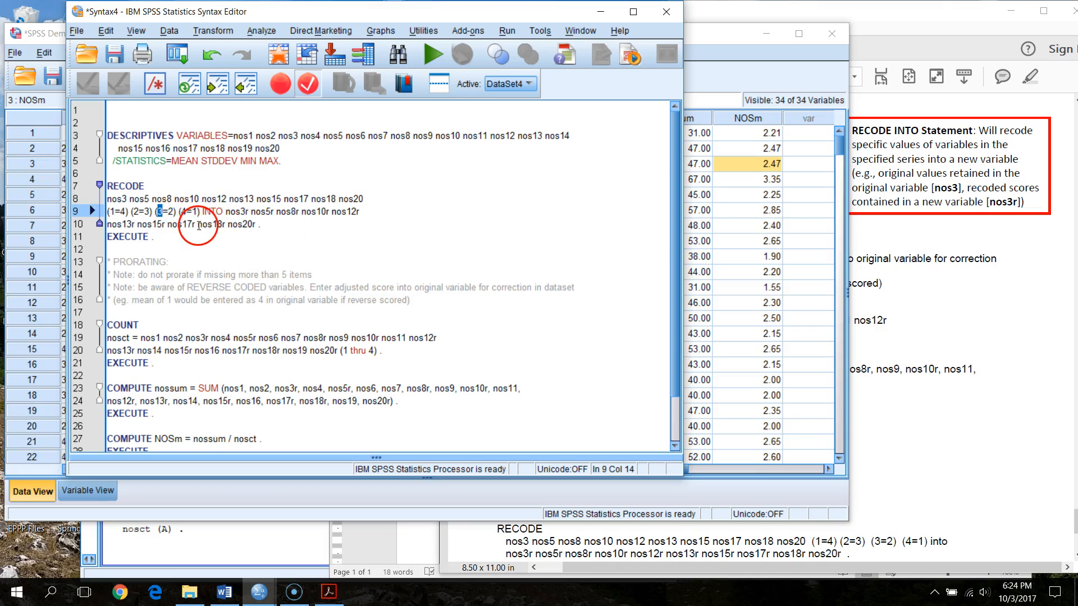
Step: Enter 3 as the reverse-adjusted prorated value for the missing nos17 item of the third case in Demo_NOS
left_click(39, 33)
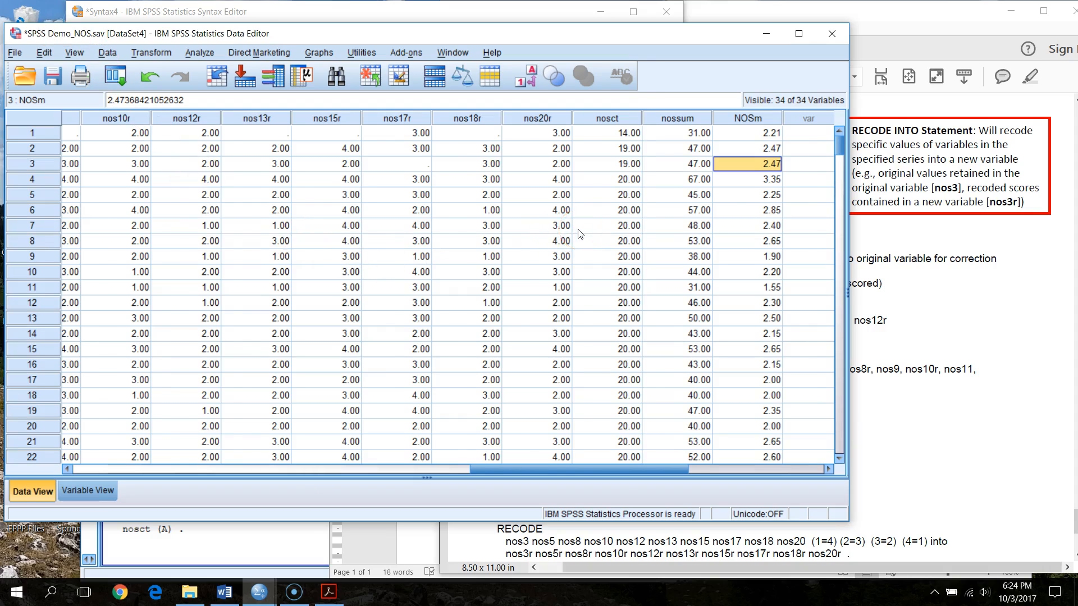
key("Home")
key("Right")
key("Right")
key("Right")
key("Right")
key("Right")
key("Right")
key("Right")
key("Right")
key("Right")
key("Right")
key("Right")
key("Right")
key("Right")
key("Right")
key("Right")
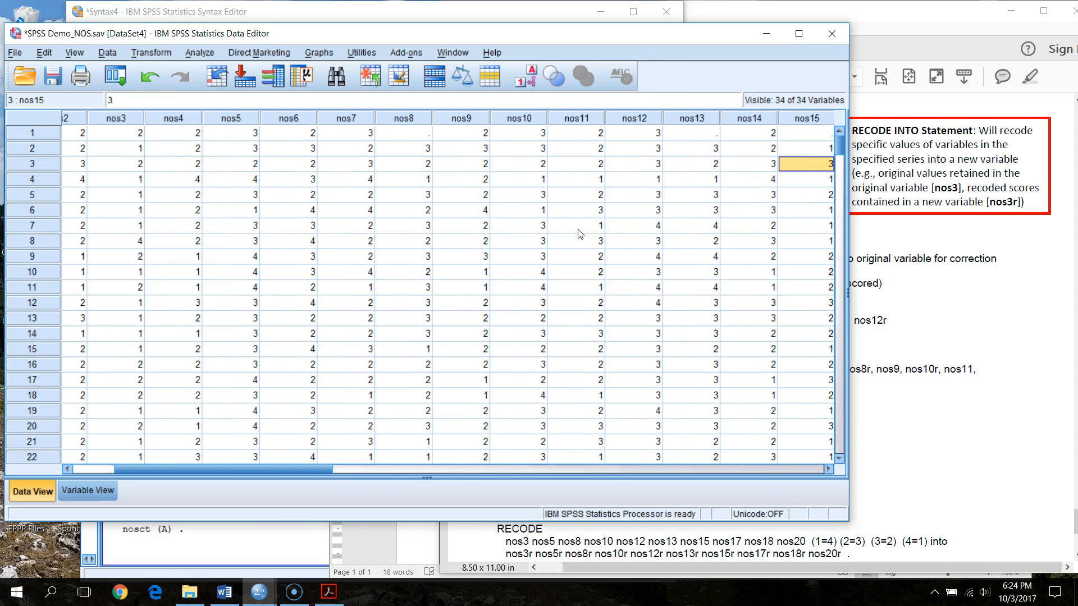
key("Right")
key("Right")
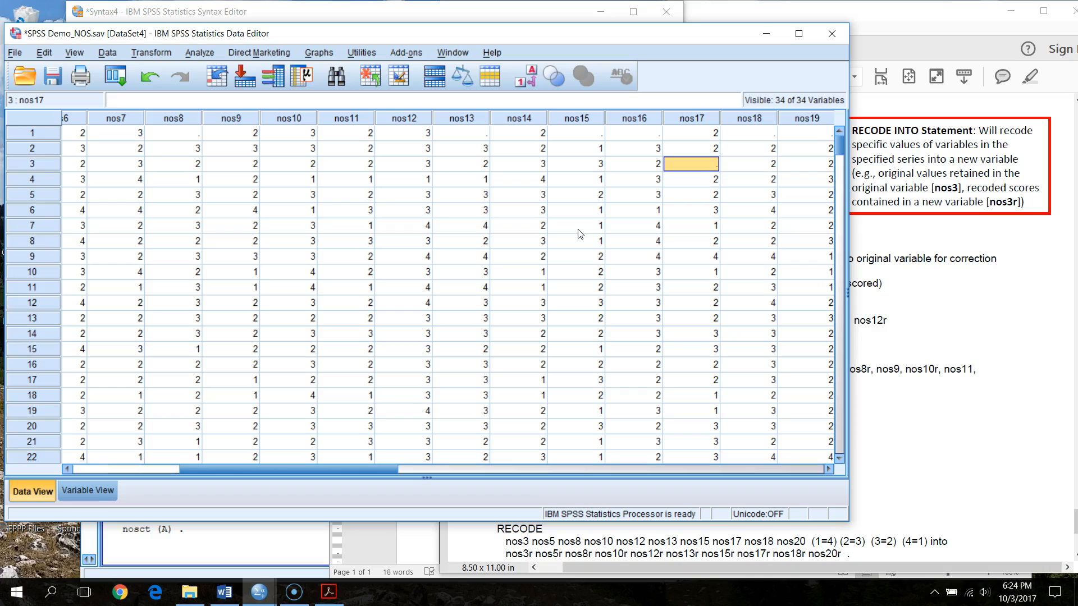
type("3")
key("End")
Step: Check the third case's computed columns and go back to its nos17 entry to verify it
key("Left")
key("Left")
key("Left")
key("Left")
key("Left")
key("Left")
key("Left")
key("Left")
key("Left")
key("Left")
key("Left")
key("Left")
key("Left")
key("Left")
key("Left")
key("Left")
key("Left")
key("Left")
key("Left")
key("Left")
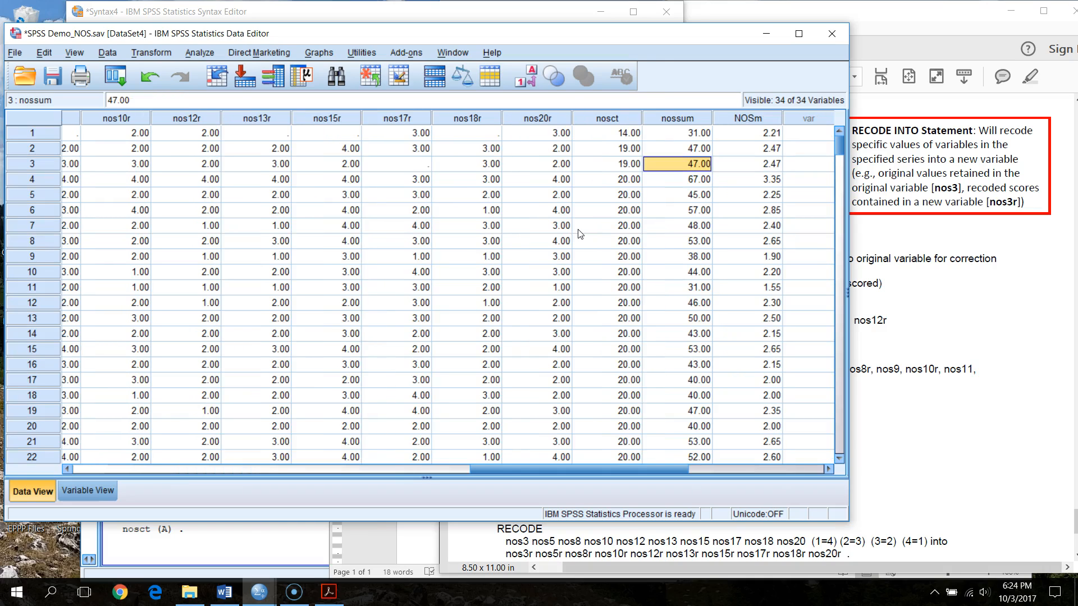
key("Right")
key("Right")
key("Right")
key("Right")
key("Right")
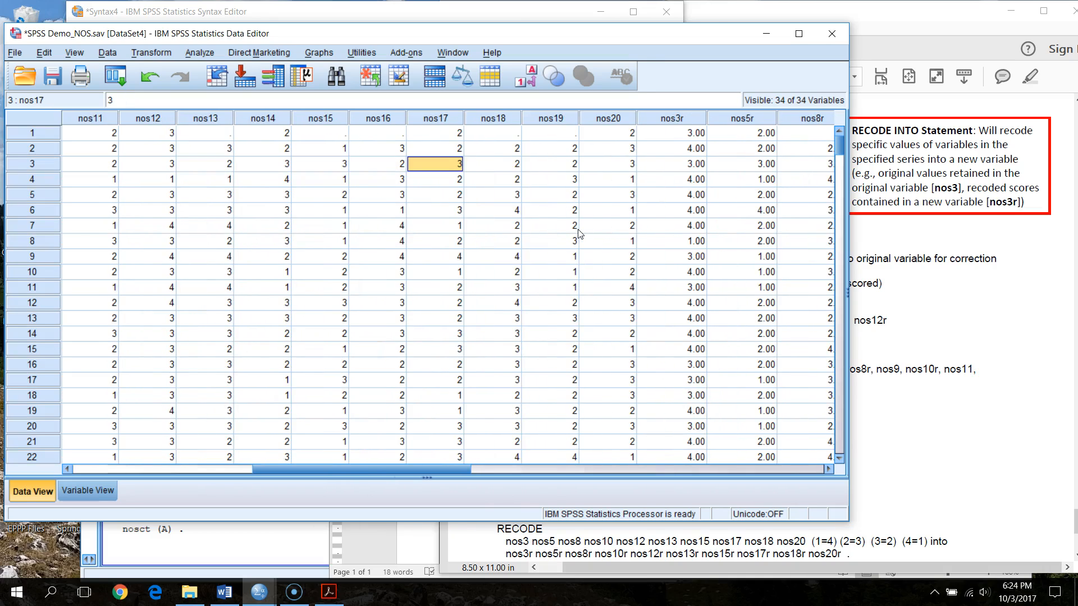
Step: Switch to SPSS Demo.pdf and copy the final NOS scoring syntax, from the note about deleting sum, count and mean through SORT CASES BY subject (A)
left_click(496, 14)
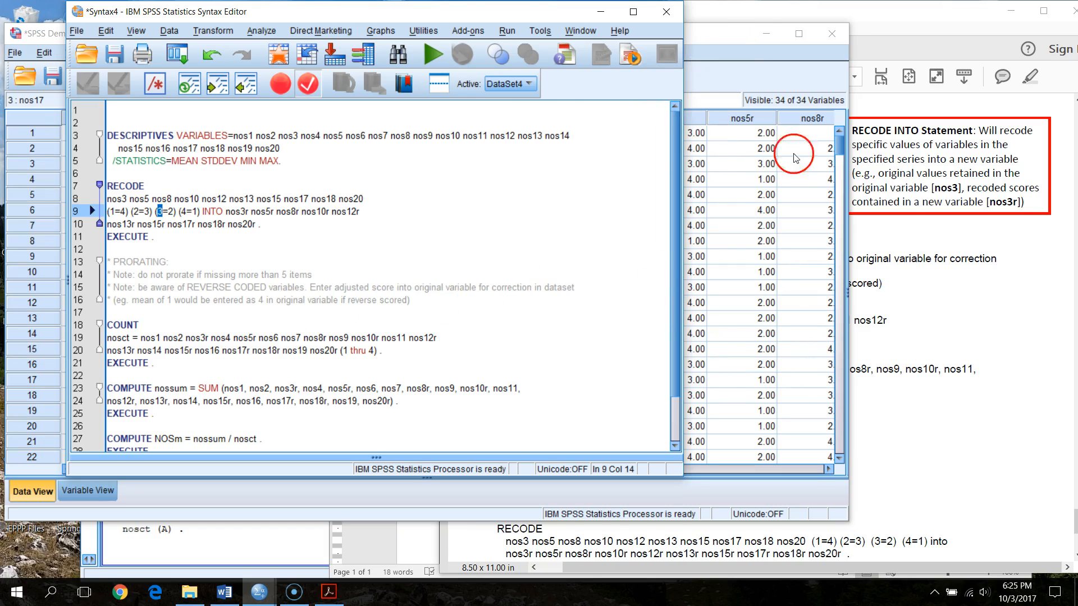
left_click(913, 416)
scroll(493, 422, "down", 2)
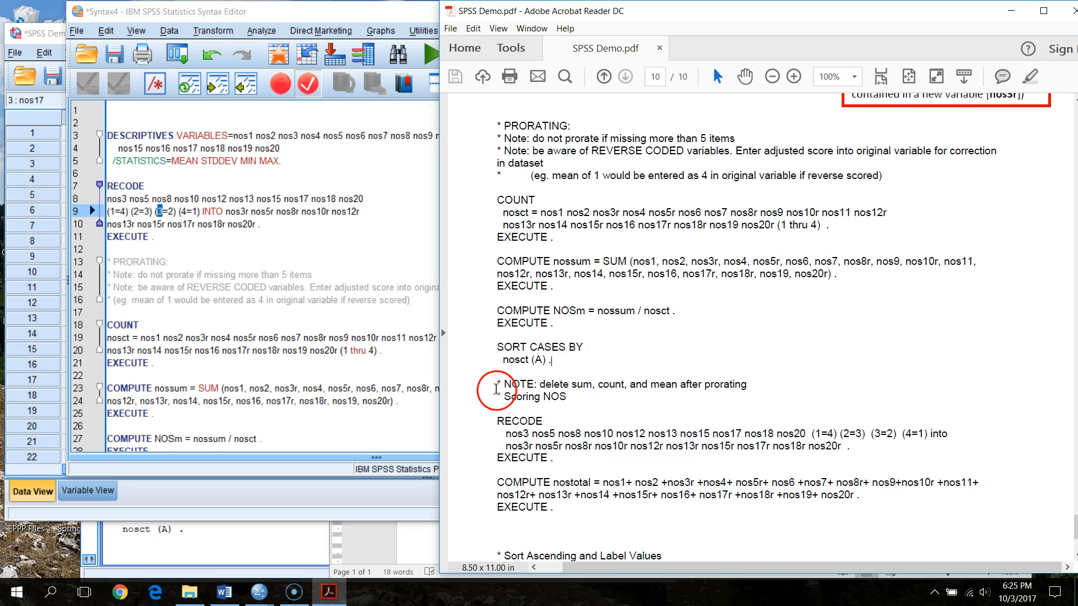
left_click_drag(497, 385, 698, 456)
key("ctrl+c")
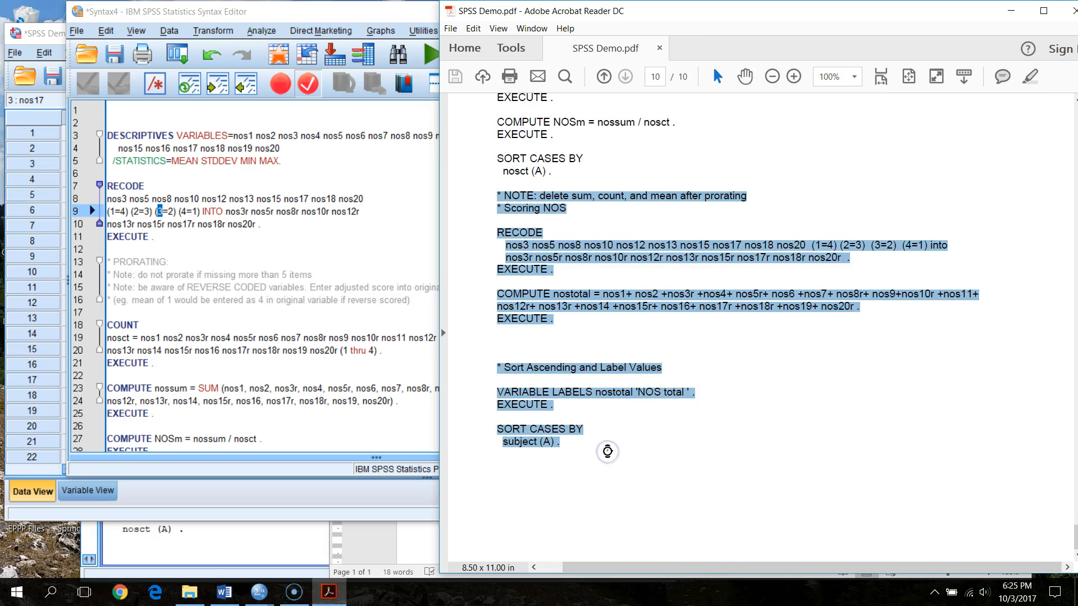
Step: Paste the copied scoring syntax into the syntax file below the SORT CASES BY nosct (A) command
left_click(359, 425)
scroll(306, 449, "down", 1)
left_click(258, 445)
key("Return")
key("Return")
key("ctrl+v")
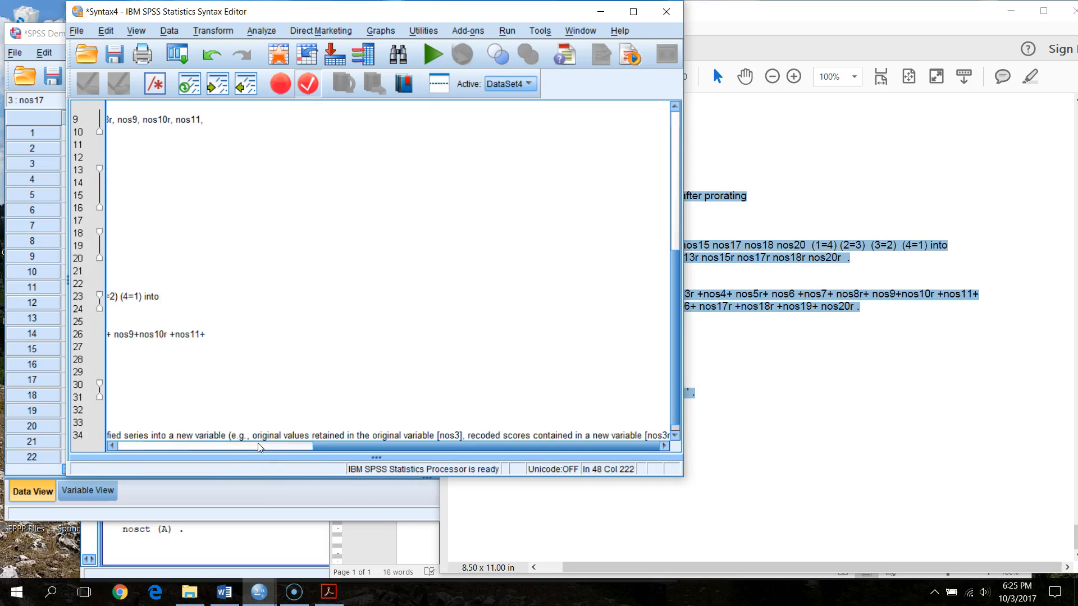
key("Return")
scroll(269, 281, "up", 1)
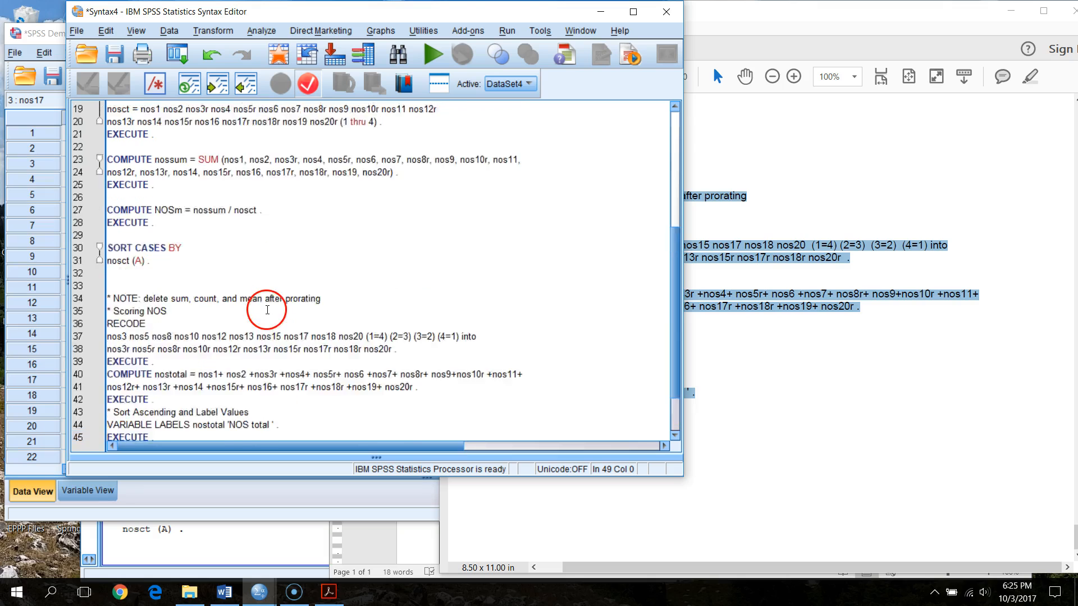
Step: Insert blank lines after the Scoring NOS comment, after the RECODE command and after the EXECUTE that follows COMPUTE nostotal
scroll(269, 264, "down", 1)
left_click(182, 251)
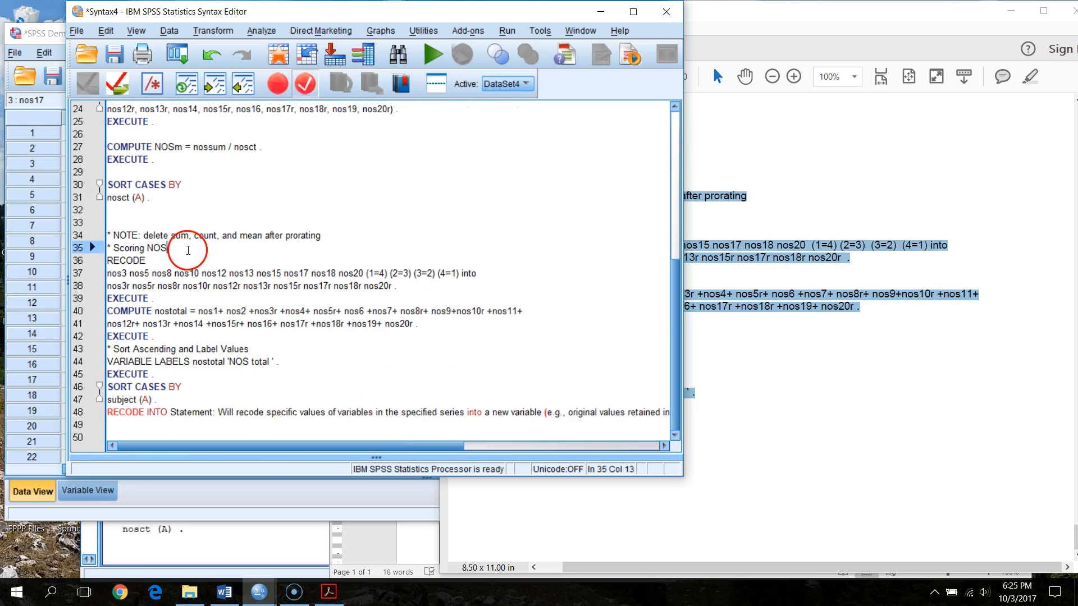
left_click(200, 263)
left_click(203, 250)
key("Return")
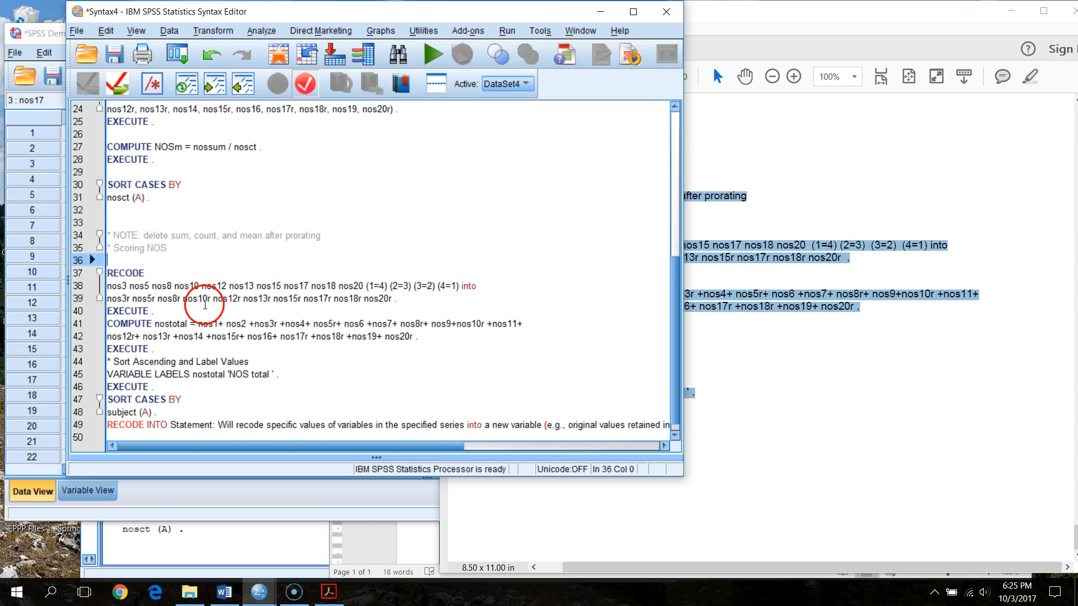
left_click(407, 297)
key("Return")
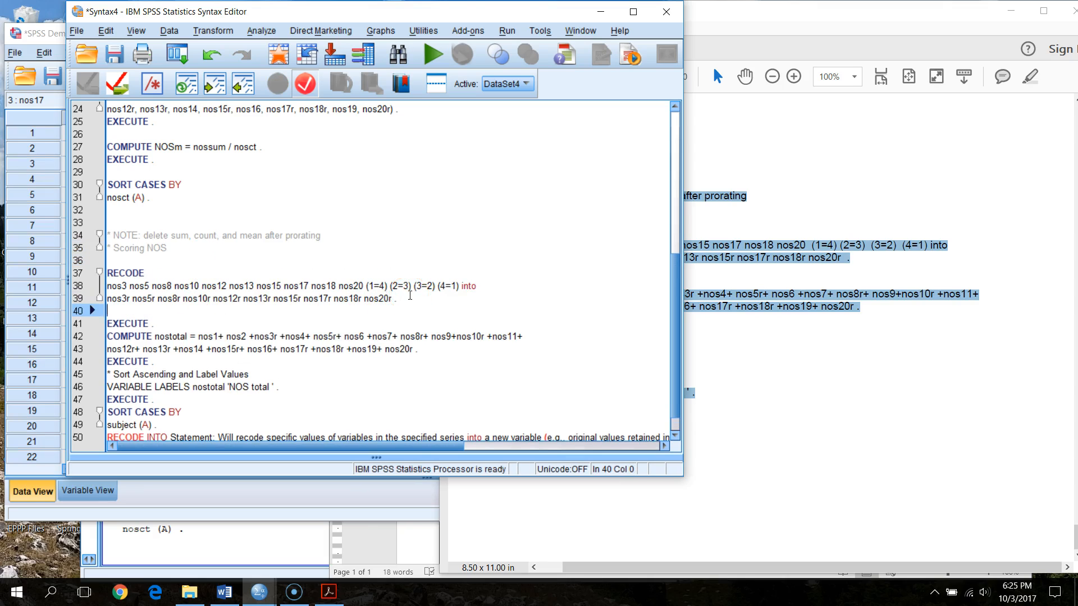
scroll(365, 331, "down", 1)
left_click(213, 336)
key("Return")
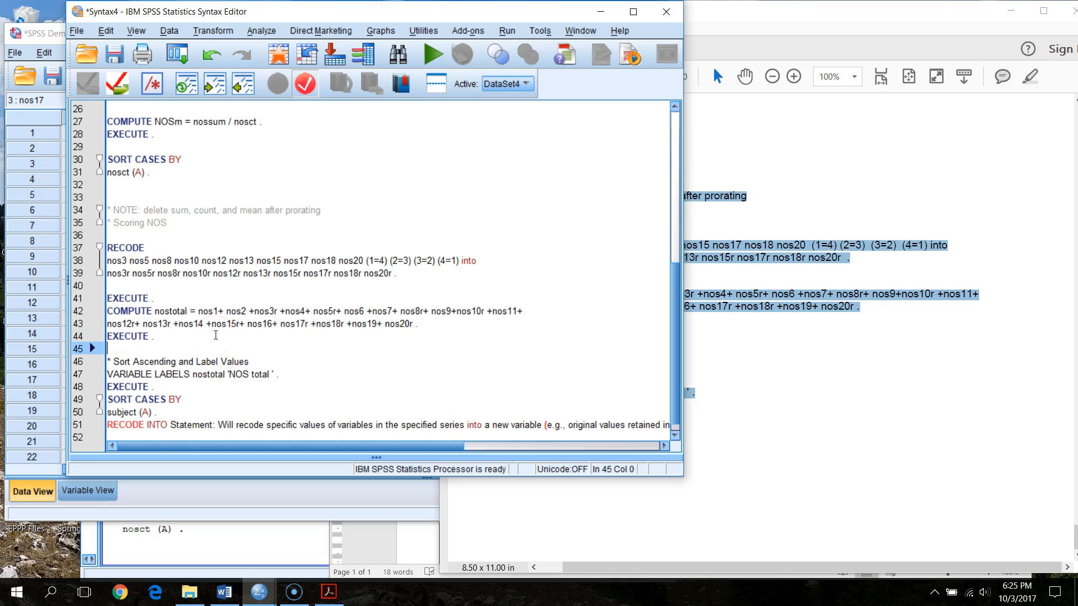
Step: Insert blank lines after the Sort Ascending and Label Values comment, after the VARIABLE LABELS block's EXECUTE and after subject (A)
left_click(254, 360)
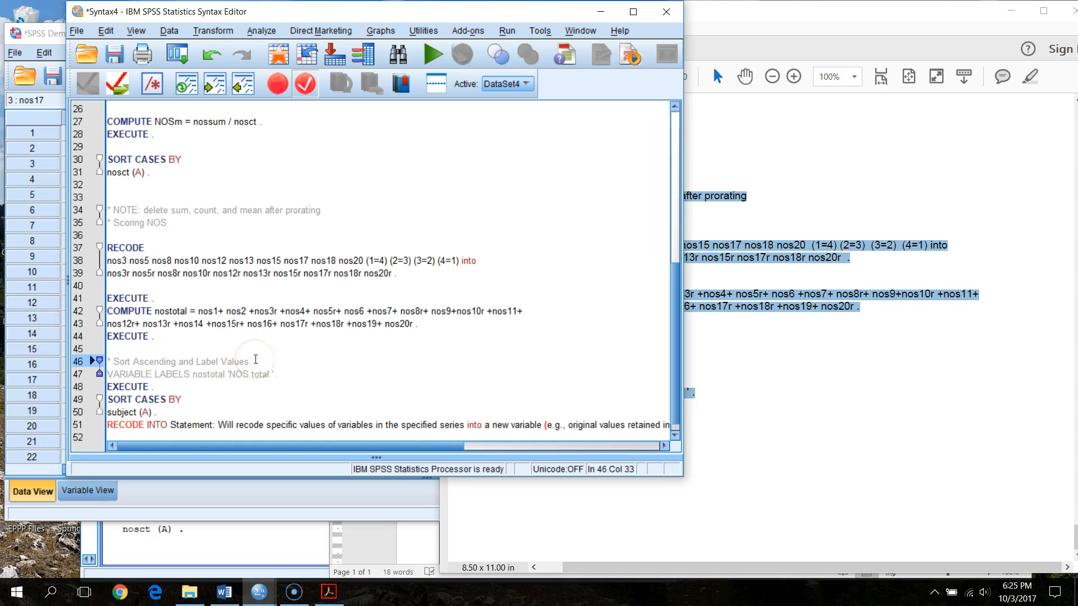
key("Return")
scroll(256, 371, "down", 1)
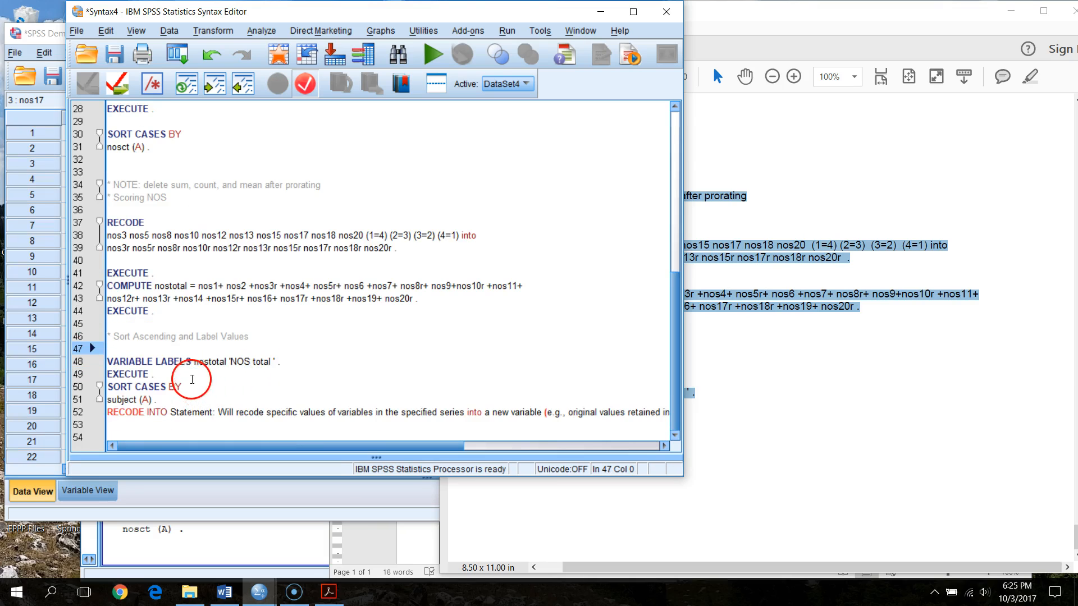
left_click(189, 376)
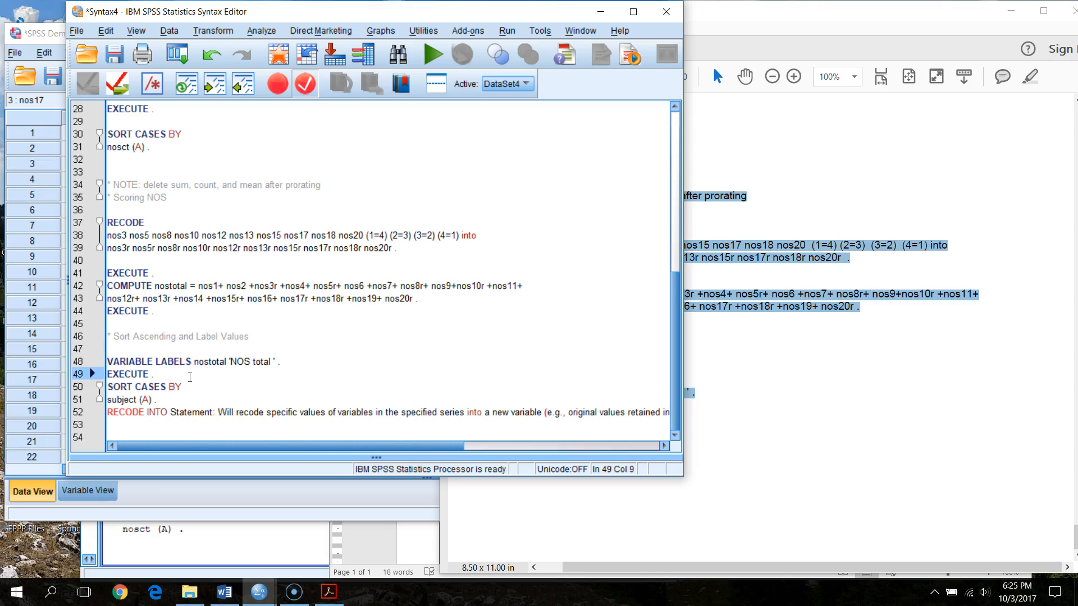
key("Return")
left_click(196, 412)
key("Return")
scroll(193, 409, "down", 1)
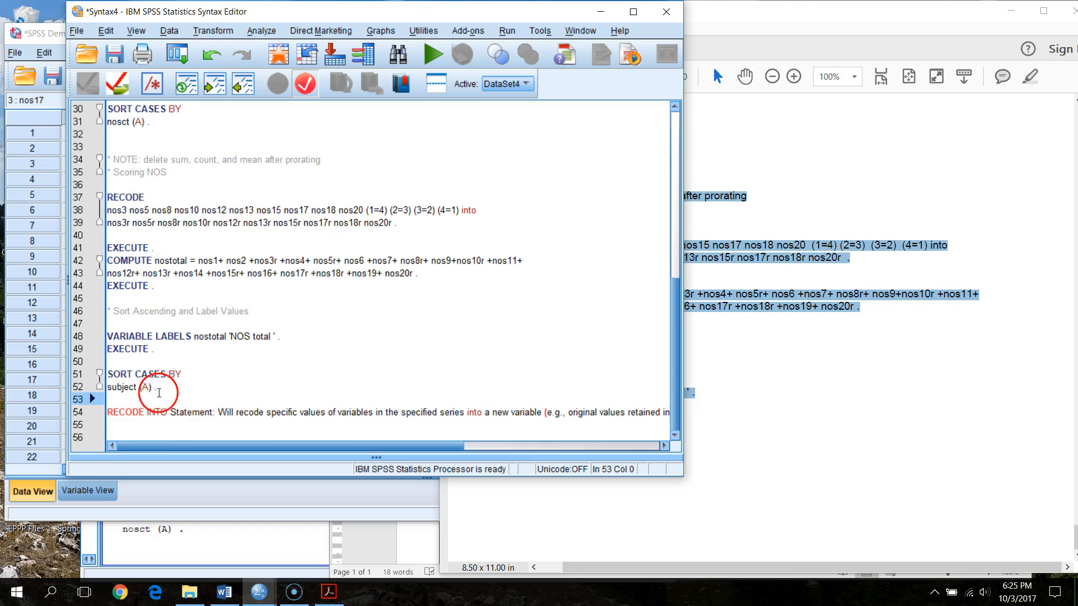
Step: Delete the stray RECODE INTO Statement explanation from the end of the syntax, leaving blank lines after subject (A)
left_click_drag(108, 412, 667, 431)
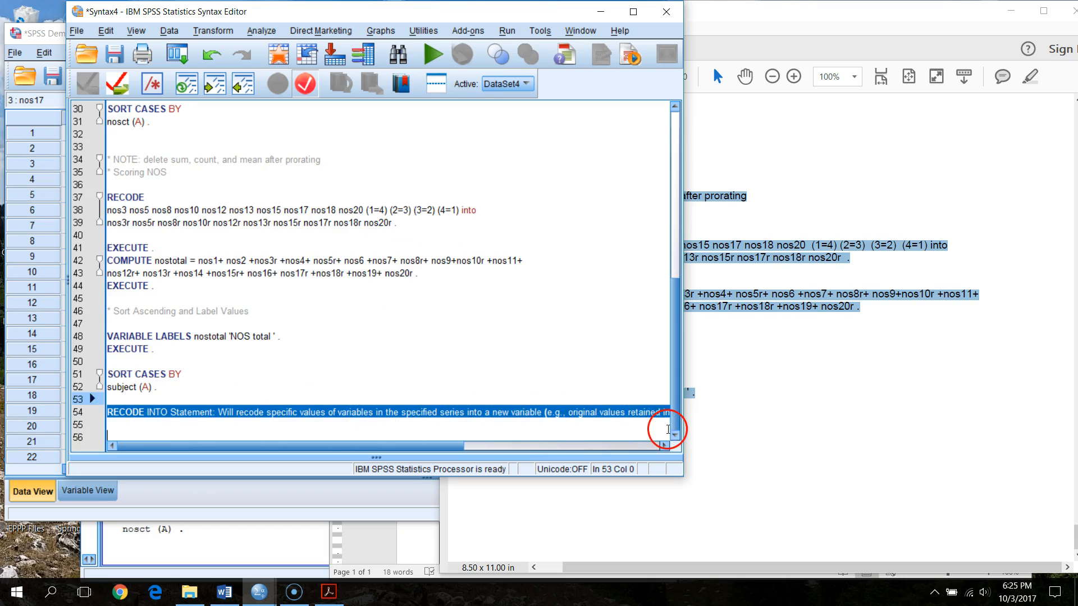
key("BackSpace")
key("BackSpace")
key("BackSpace")
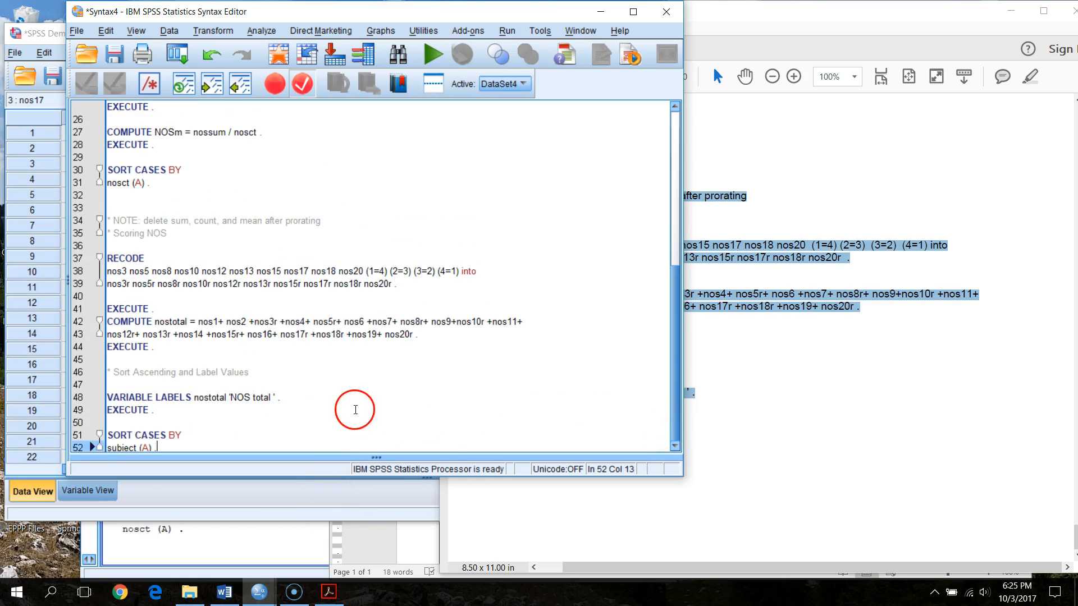
key("Return")
key("Return")
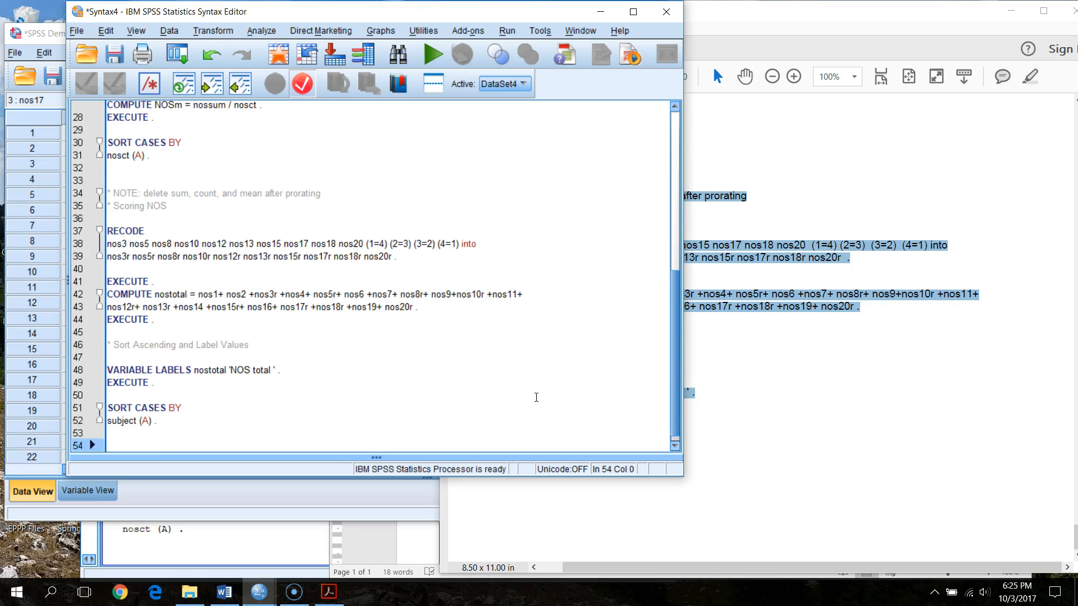
Step: Review the scoring commands and run the syntax from the second RECODE through SORT CASES BY subject (A)
left_click(330, 332)
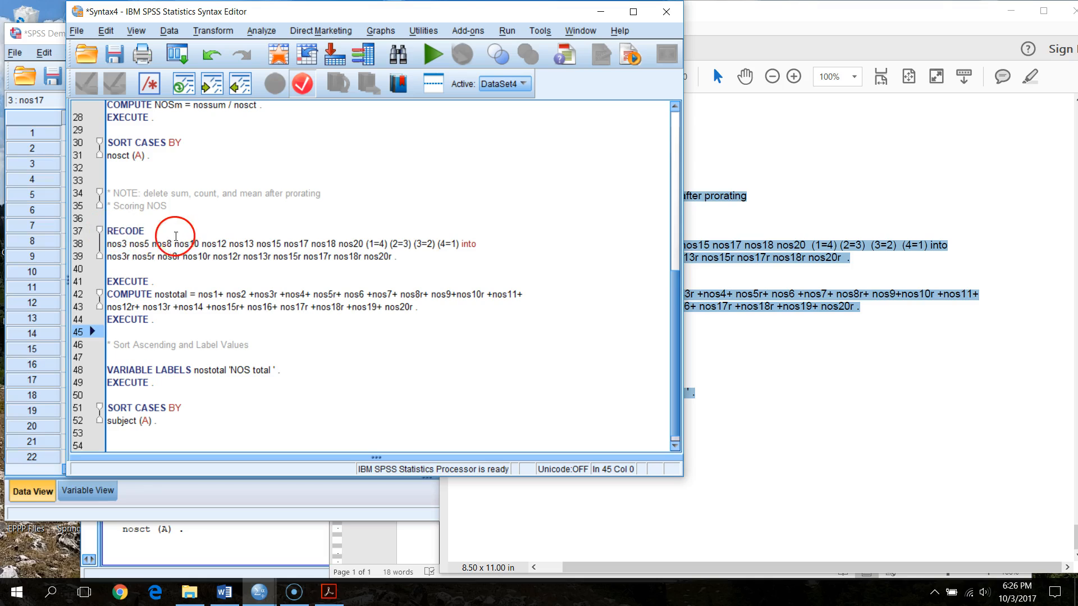
left_click(132, 241)
left_click(114, 235)
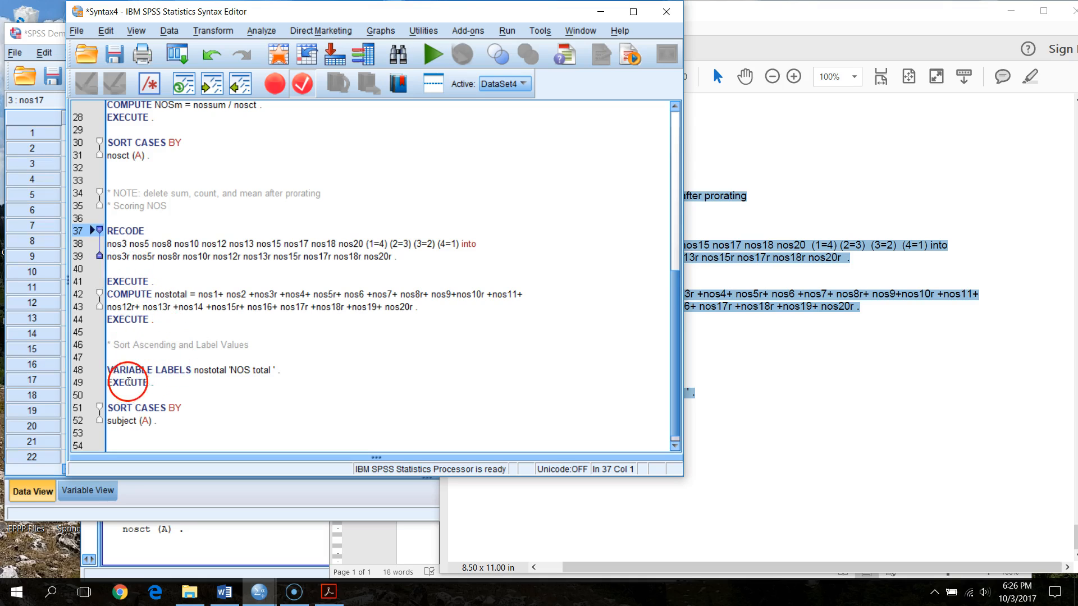
left_click_drag(114, 371, 211, 372)
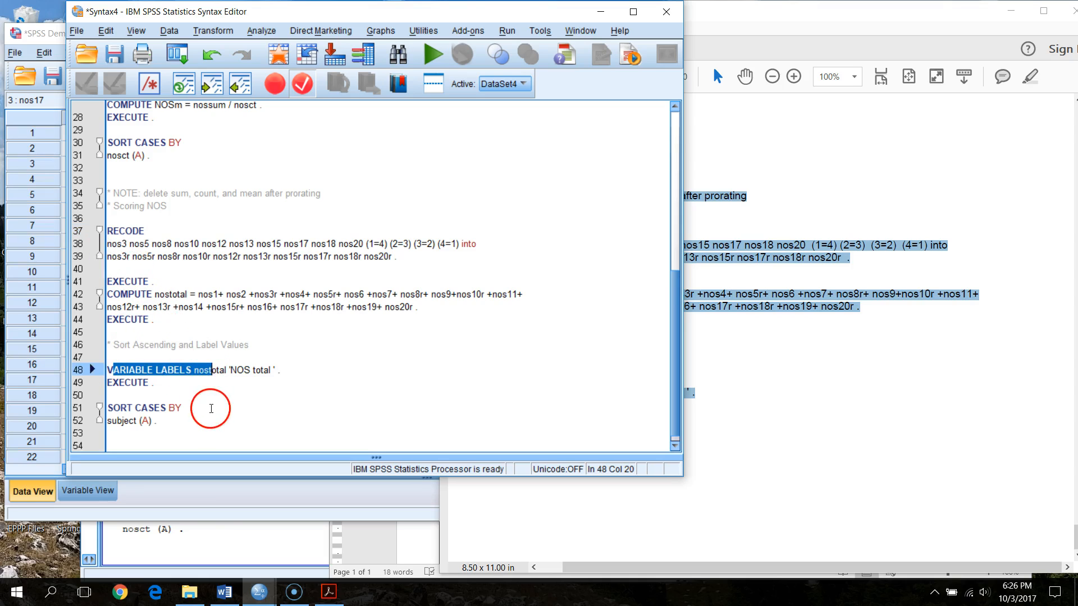
left_click(132, 421)
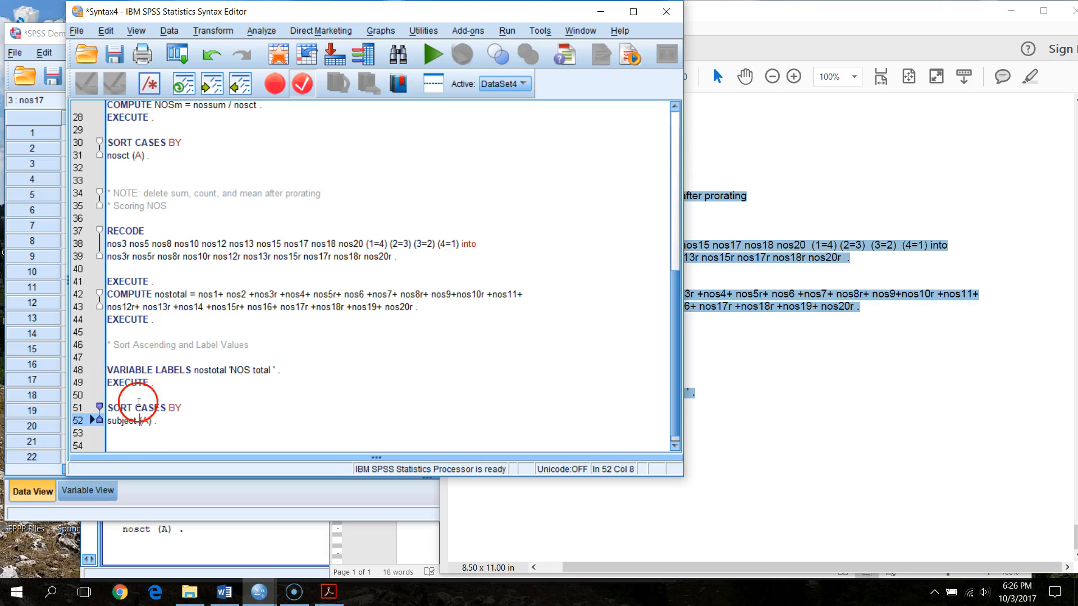
left_click_drag(109, 230, 258, 416)
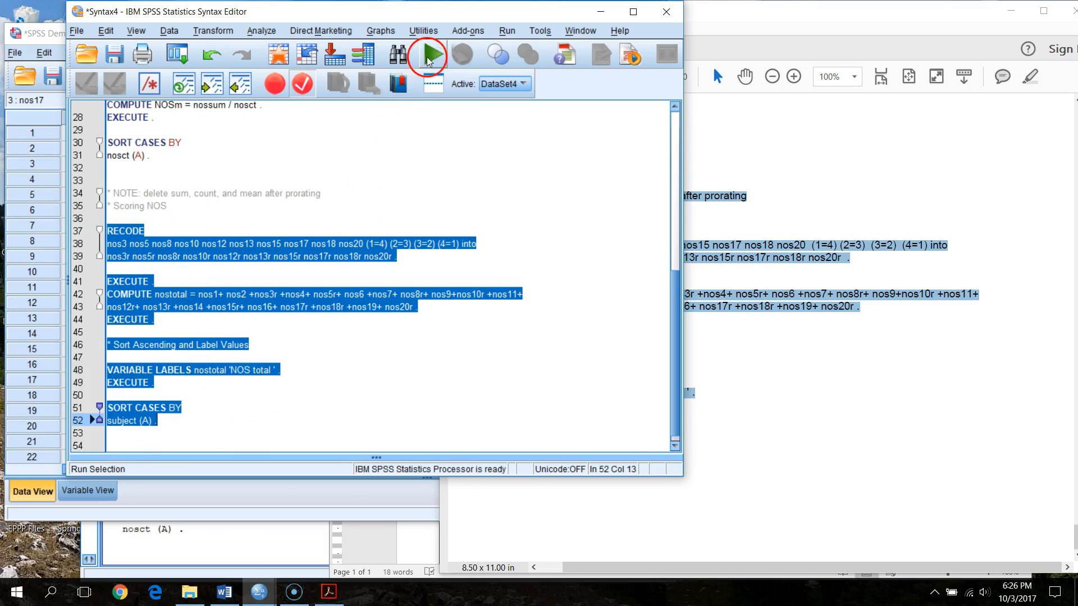
left_click(427, 56)
Step: Delete the nosct, nossum and NOSm variables from the Demo_NOS dataset, keeping nostotal
left_click(52, 35)
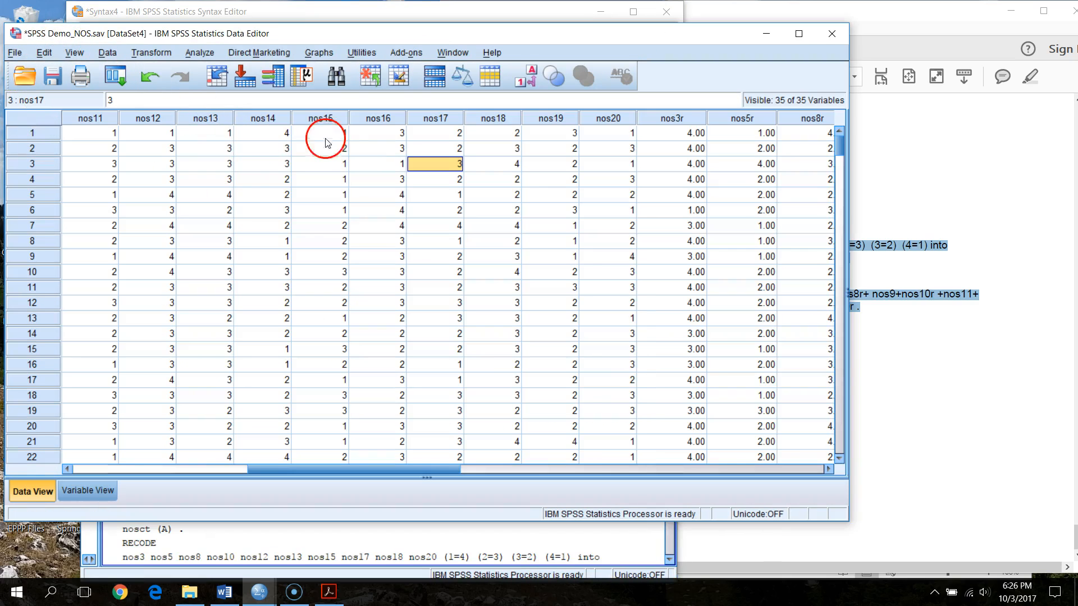
left_click(377, 135)
key("End")
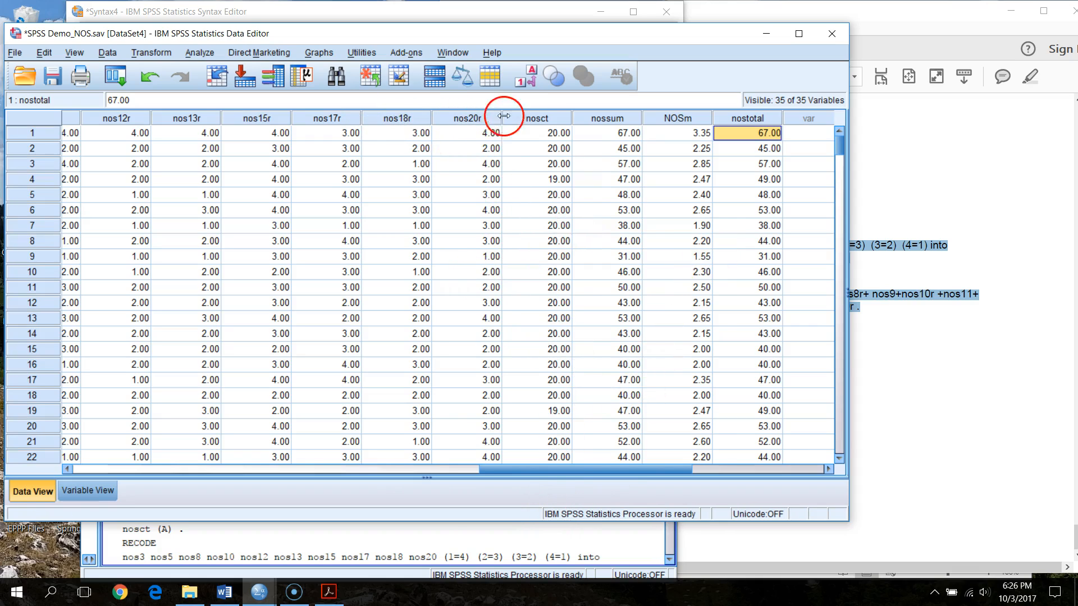
left_click(529, 119)
left_click_drag(529, 120, 694, 121)
right_click(694, 121)
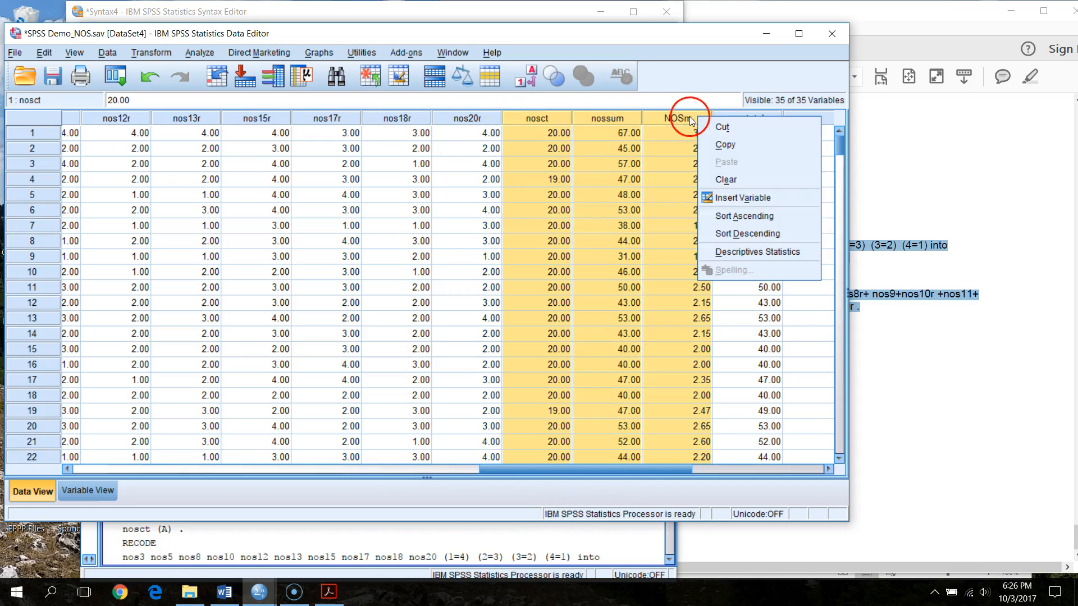
left_click(723, 179)
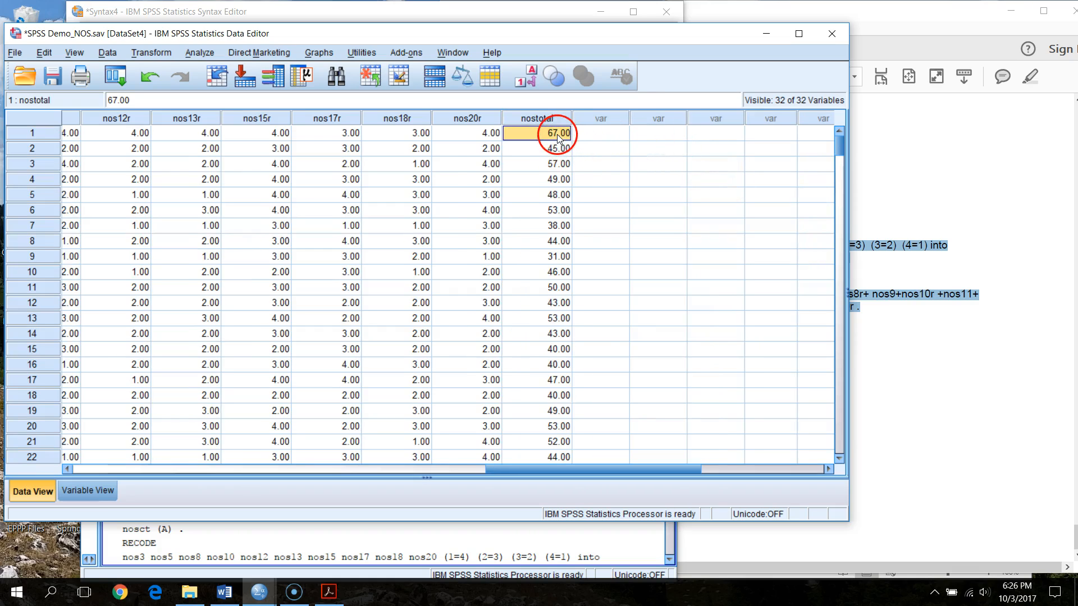
Step: Check the order of the subject column from the first case down through the dataset
key("Home")
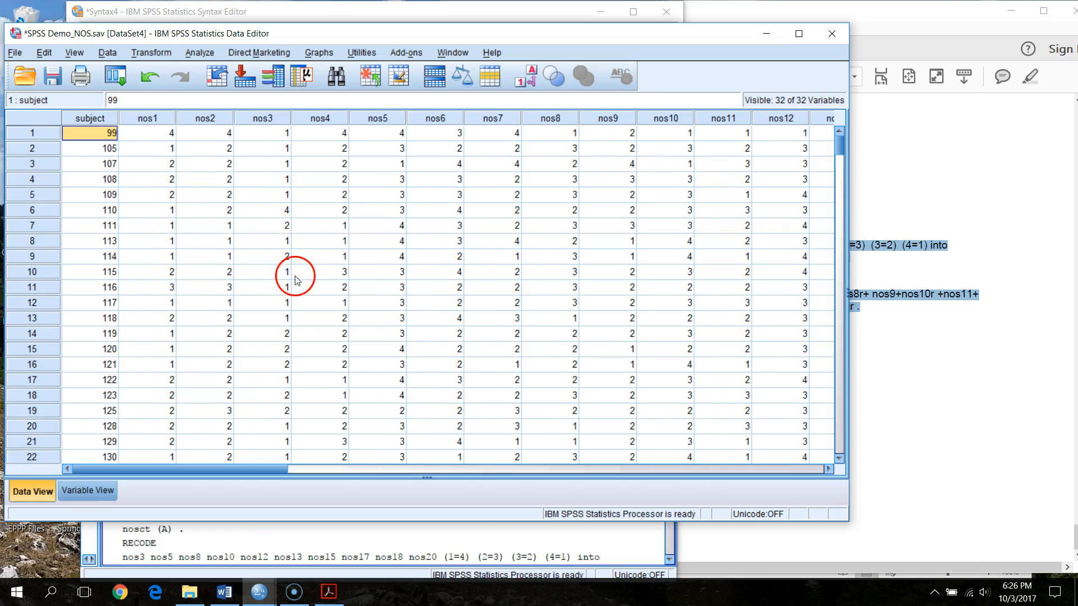
left_click(318, 251)
scroll(426, 269, "down", 8)
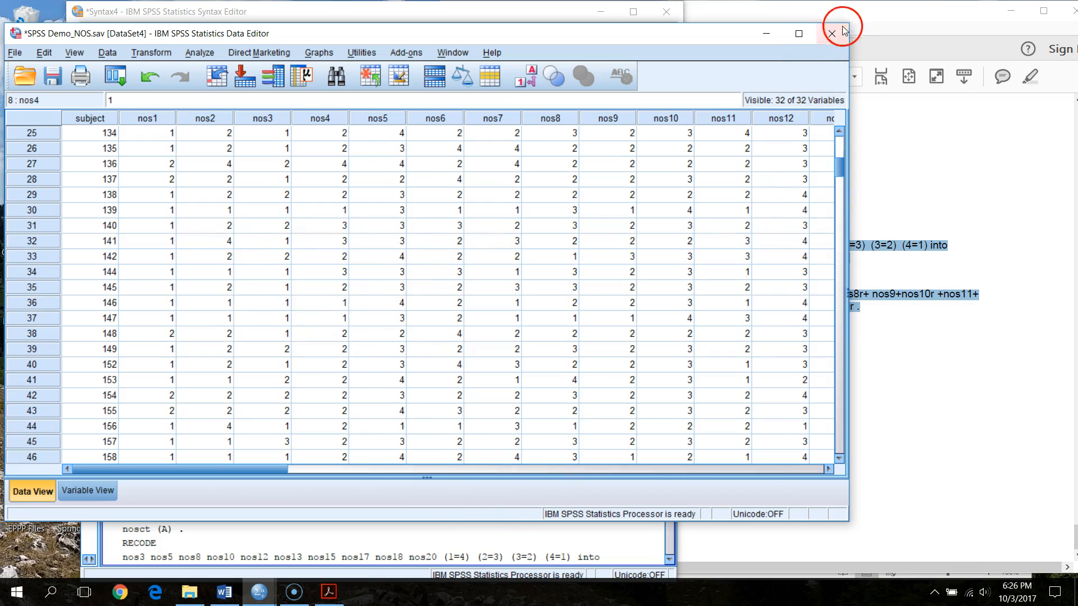
Step: Look through the BDI-II, PRI and CAPS syntax examples in SPSS Demo.pdf, finishing back at the syntax file
left_click(775, 11)
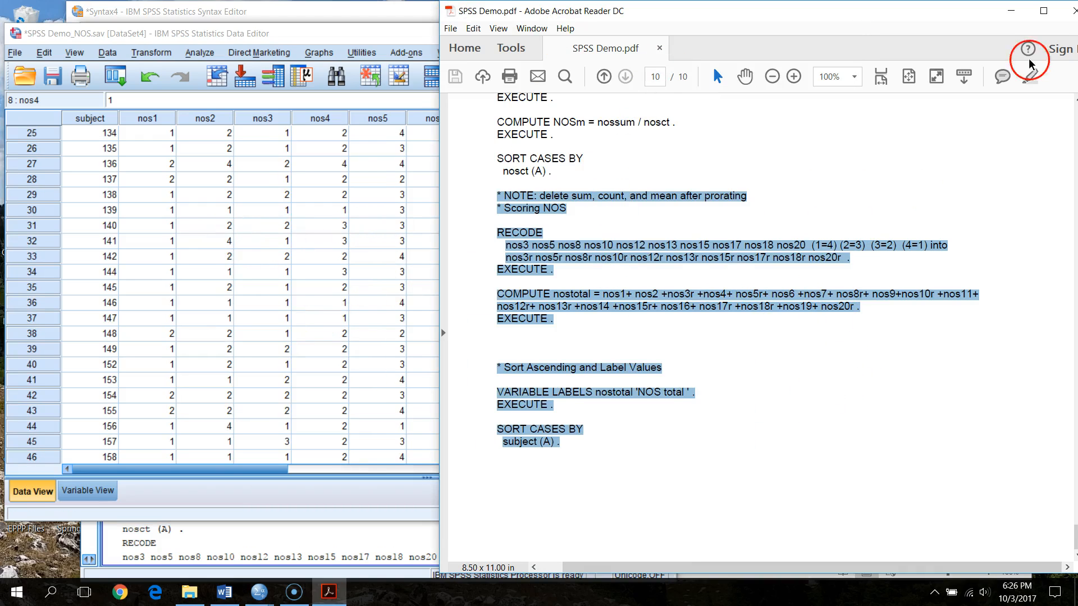
left_click_drag(822, 16, 789, 21)
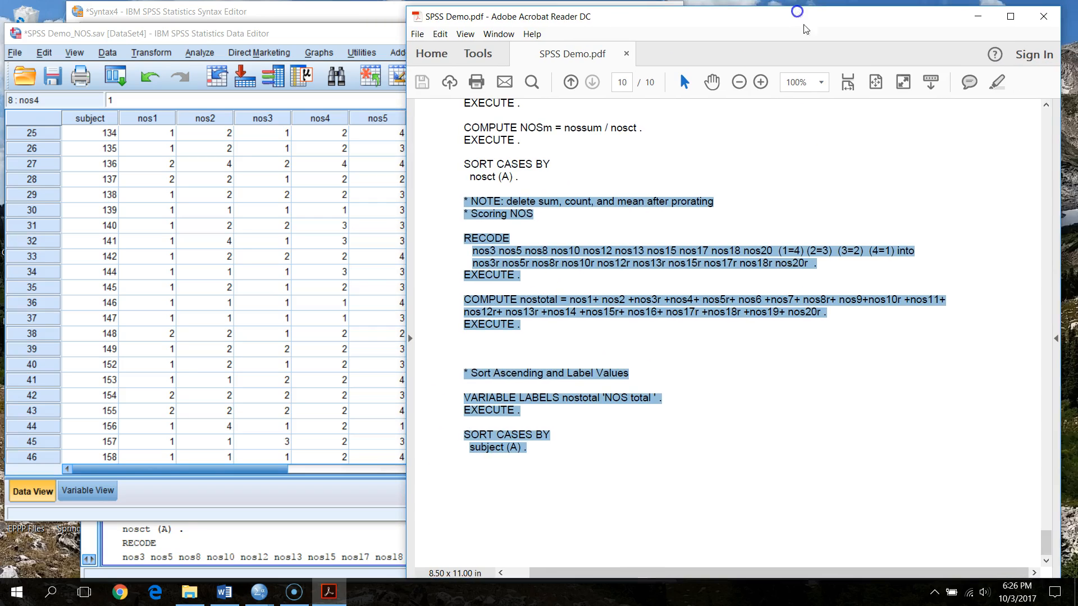
left_click_drag(1048, 536, 1036, 258)
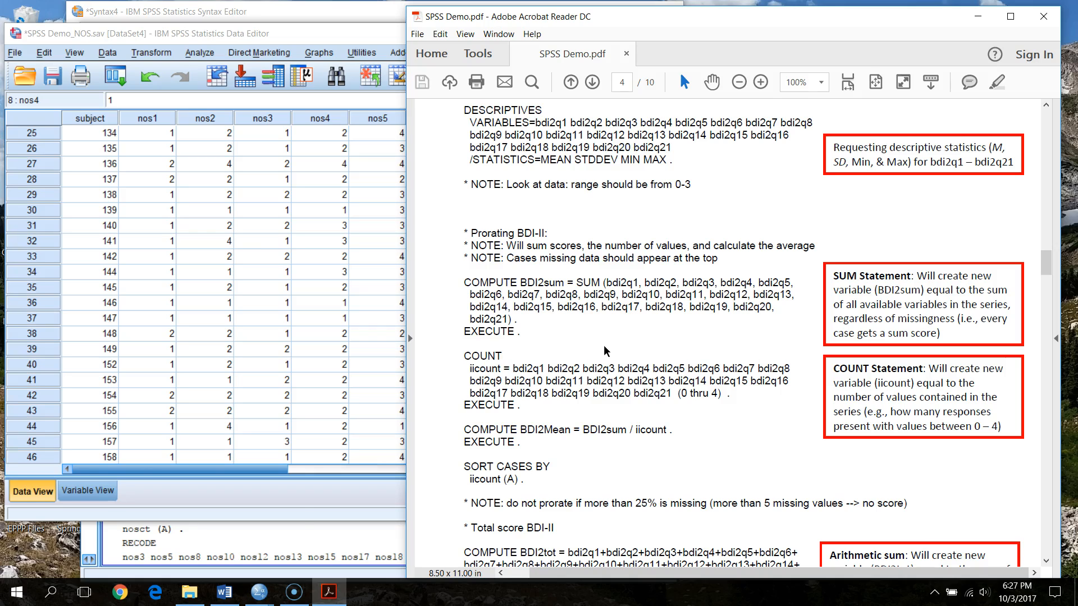
scroll(611, 355, "down", 10)
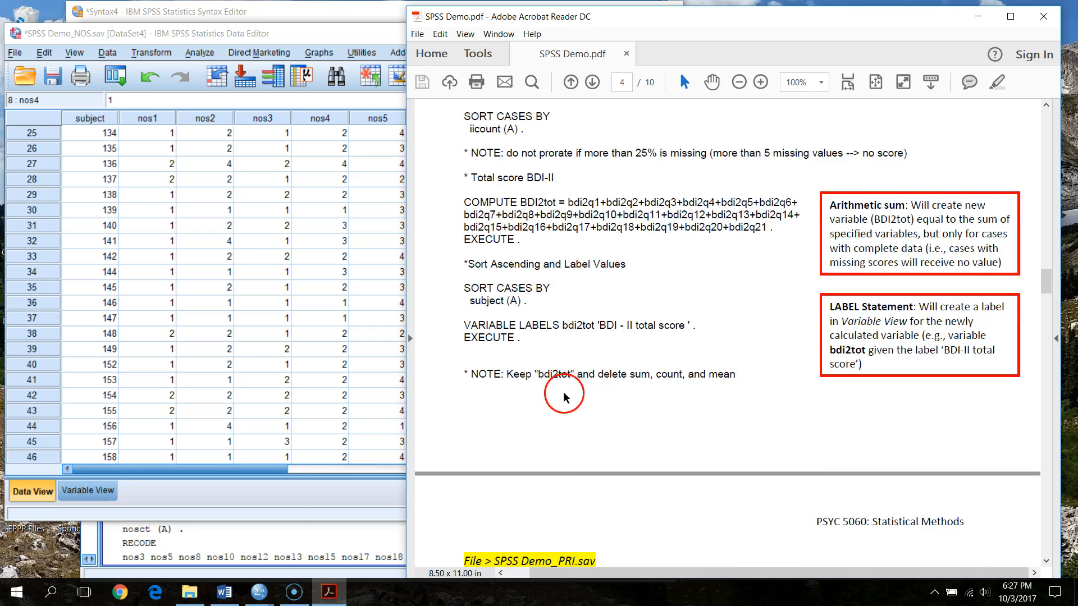
scroll(547, 390, "down", 10)
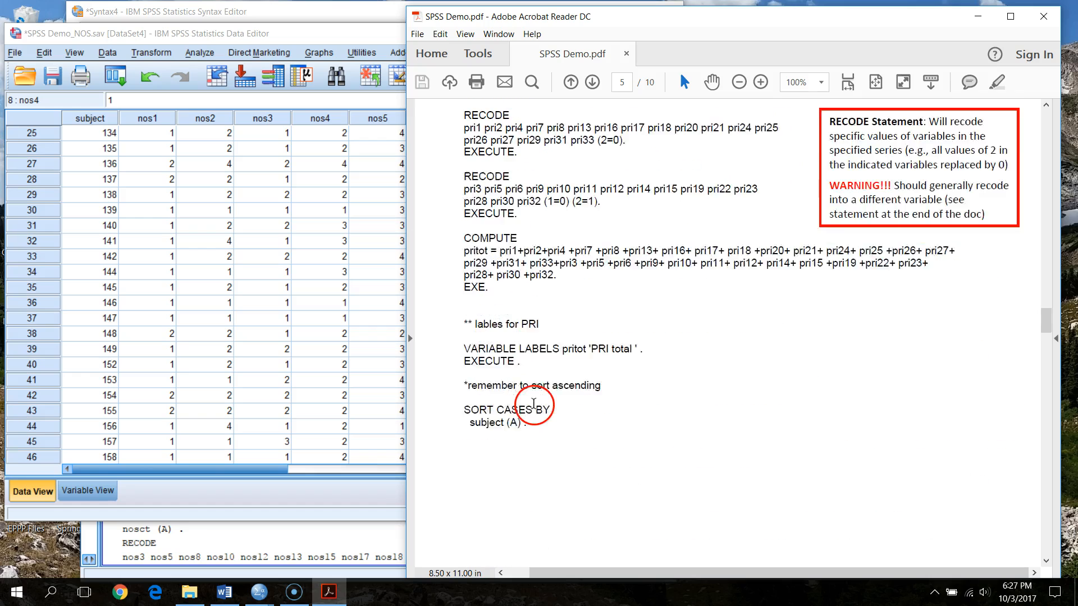
left_click_drag(1045, 323, 1043, 437)
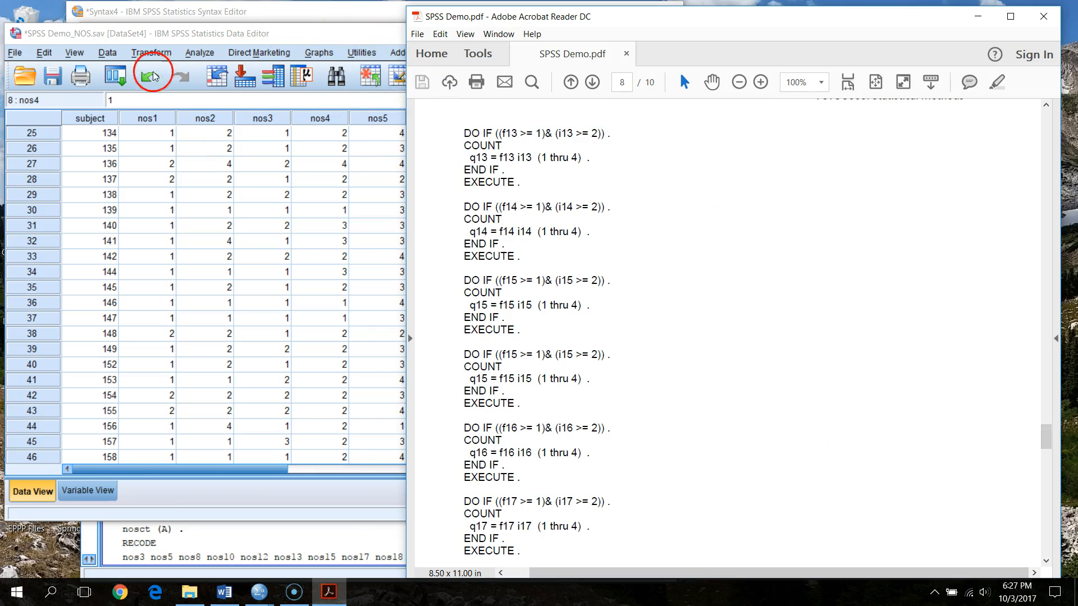
left_click_drag(1045, 436, 1071, 351)
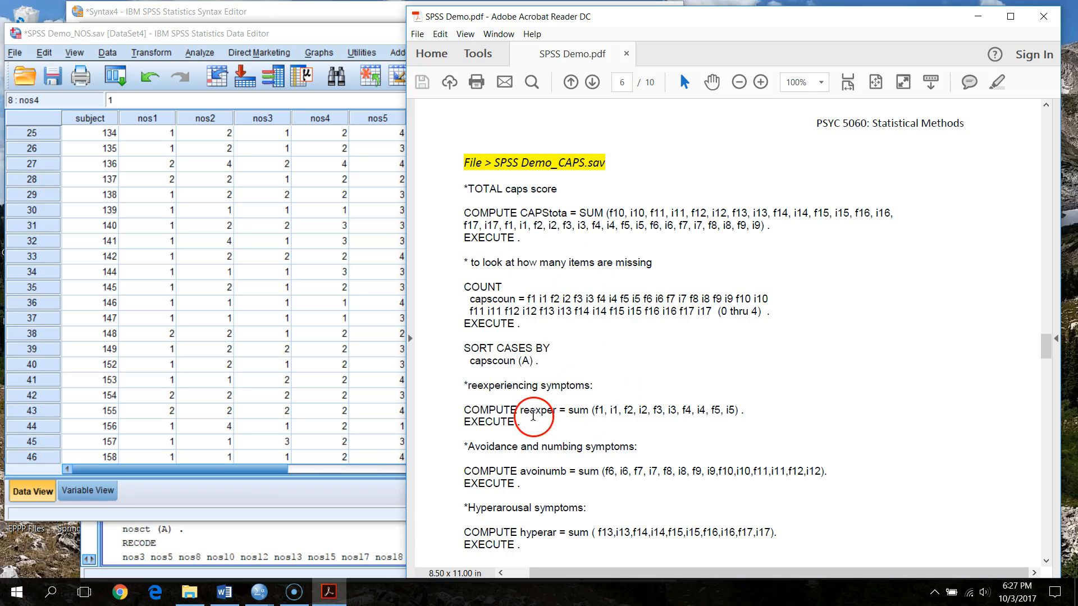
left_click(282, 12)
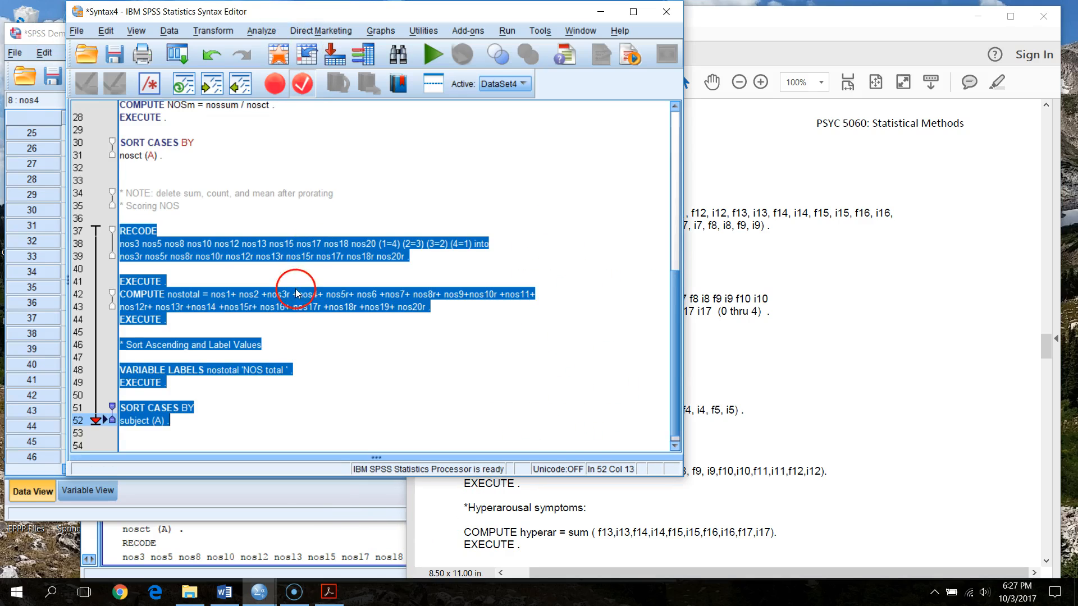
Step: Below the final SORT CASES command, add a COMPUTE command defining scrap as nos14+nos19
left_click(254, 418)
key("Return")
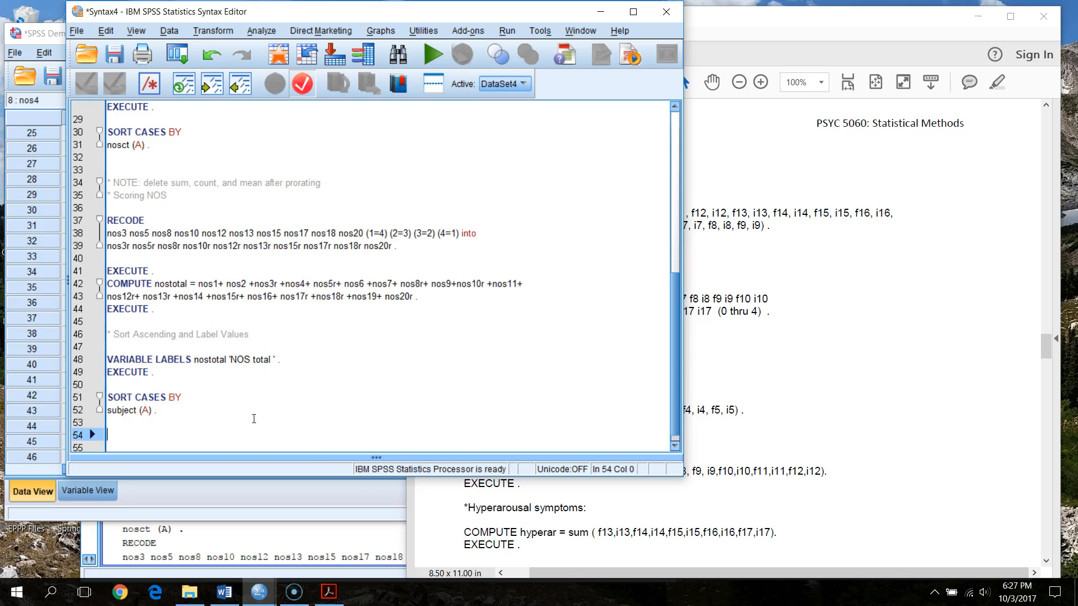
type("COMPUTE")
key("Return")
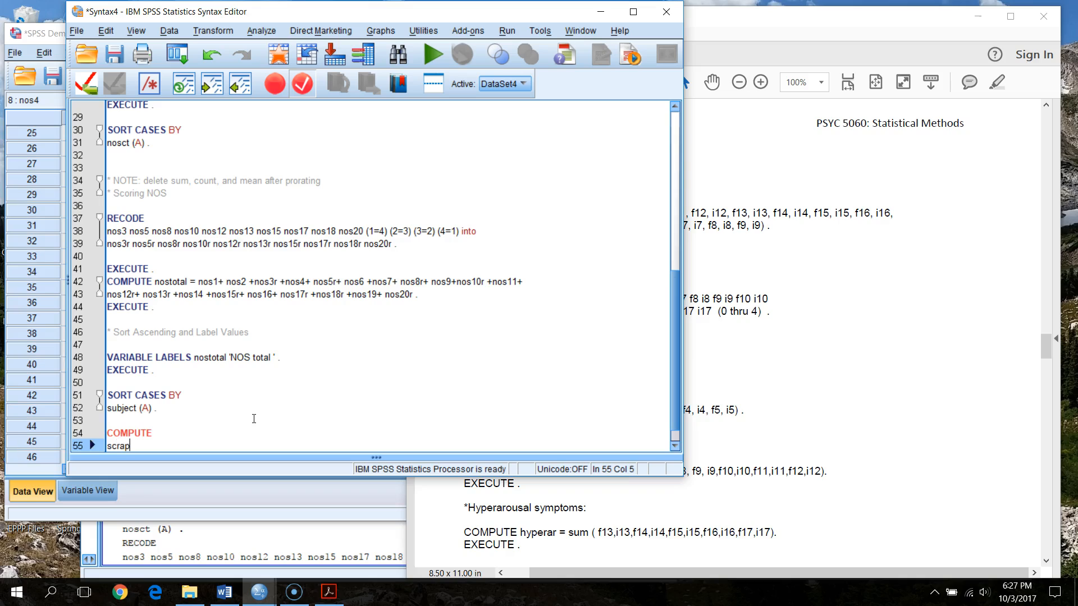
type("scrap = nos14+nos19")
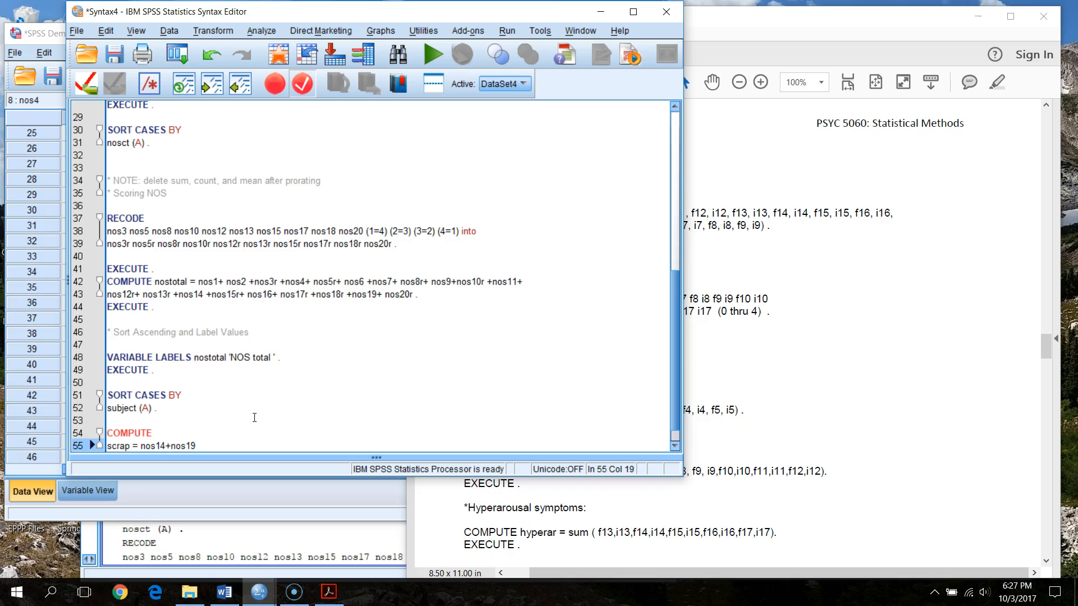
Step: Change the scrap formula to (nos14+nos19)*2, end the command with a period and add EXE . on the following line
left_click(141, 447)
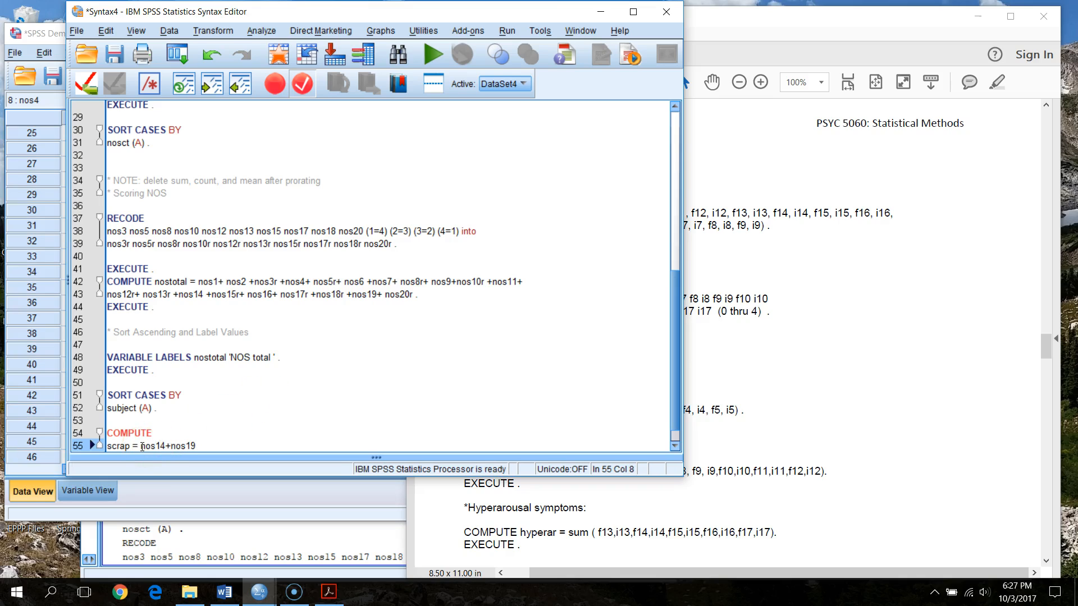
type("(")
left_click(216, 444)
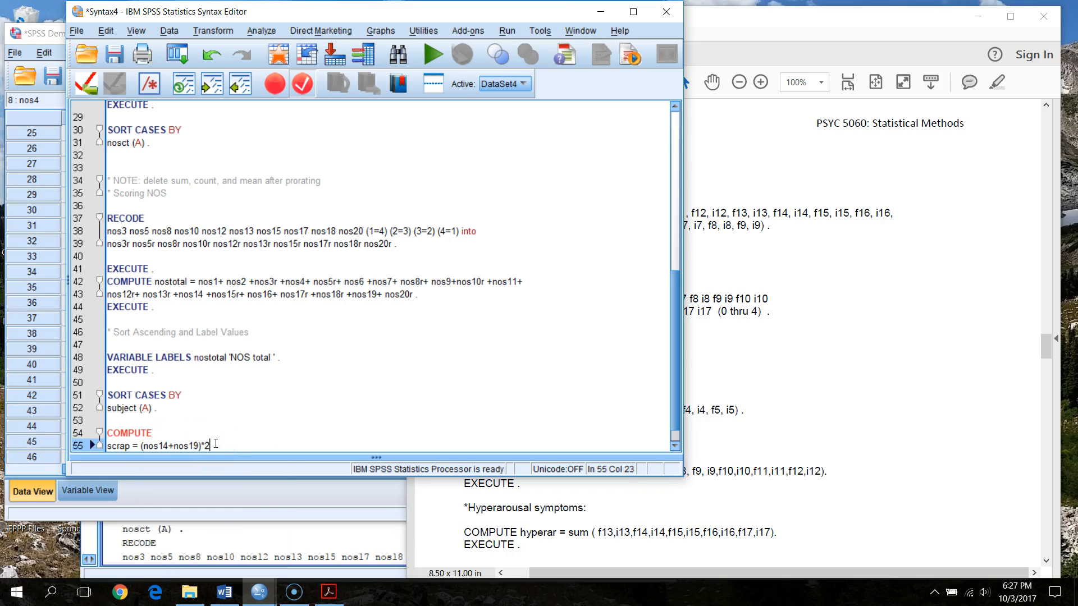
key("Return")
type("EXE .")
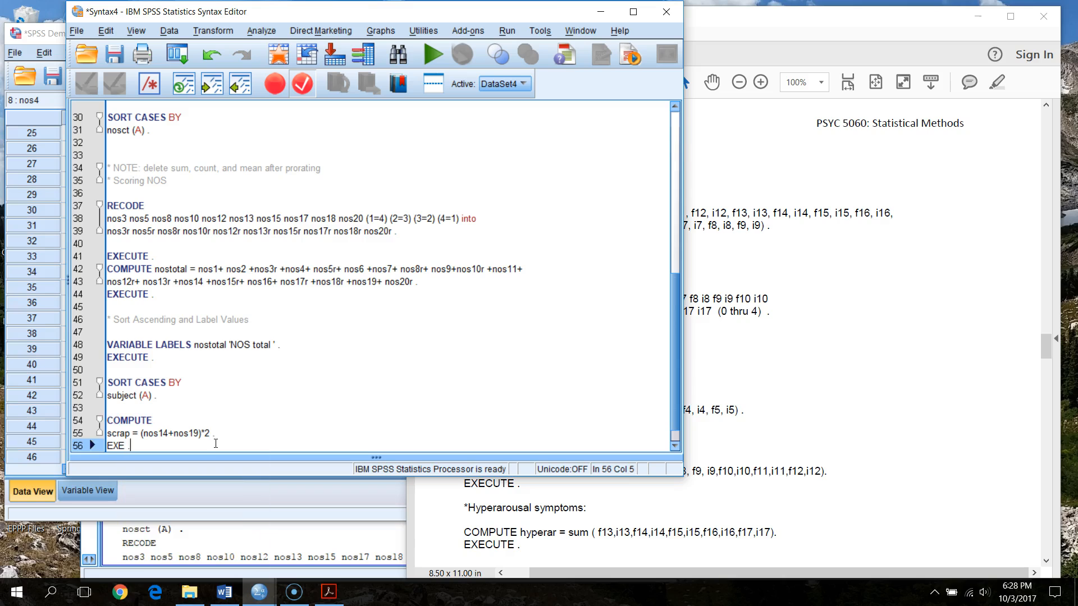
key("Return")
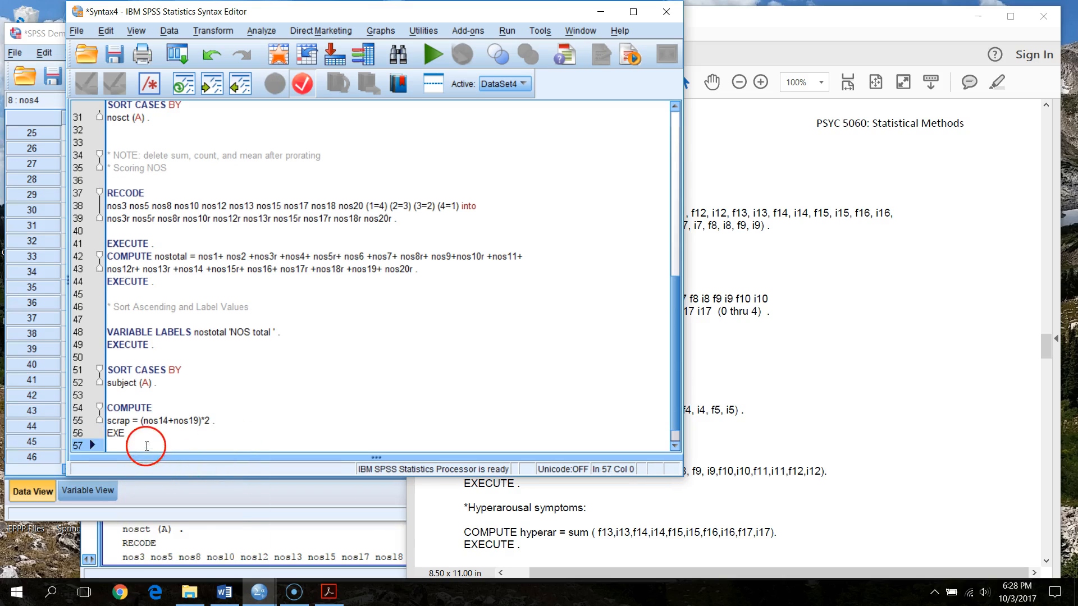
Step: Run the syntax from the final SORT CASES through EXE and go to the scrap column in the Demo_NOS dataset
left_click_drag(142, 435, 65, 389)
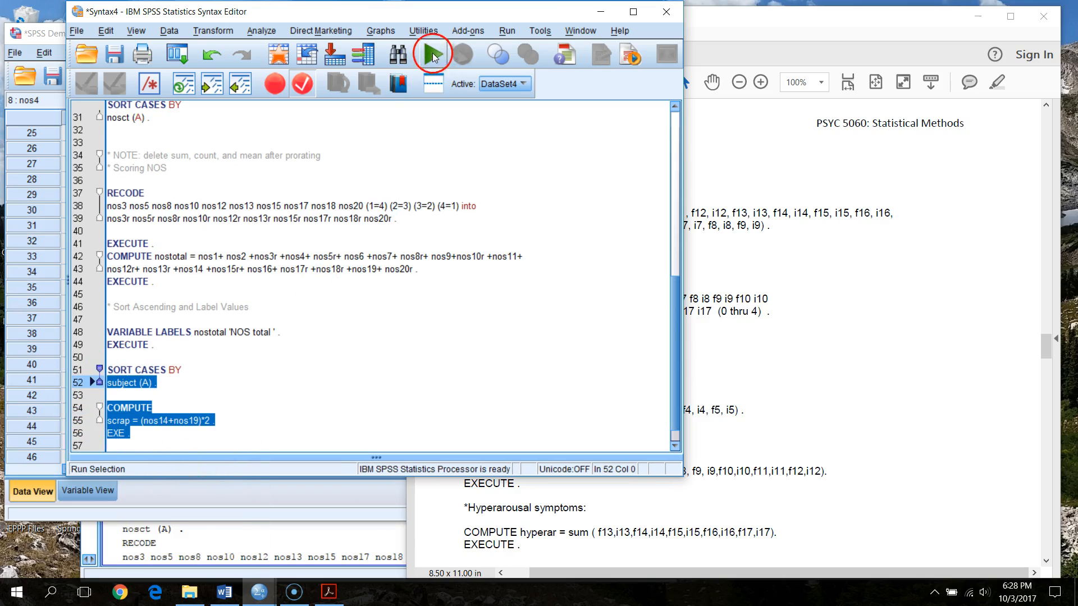
left_click(431, 55)
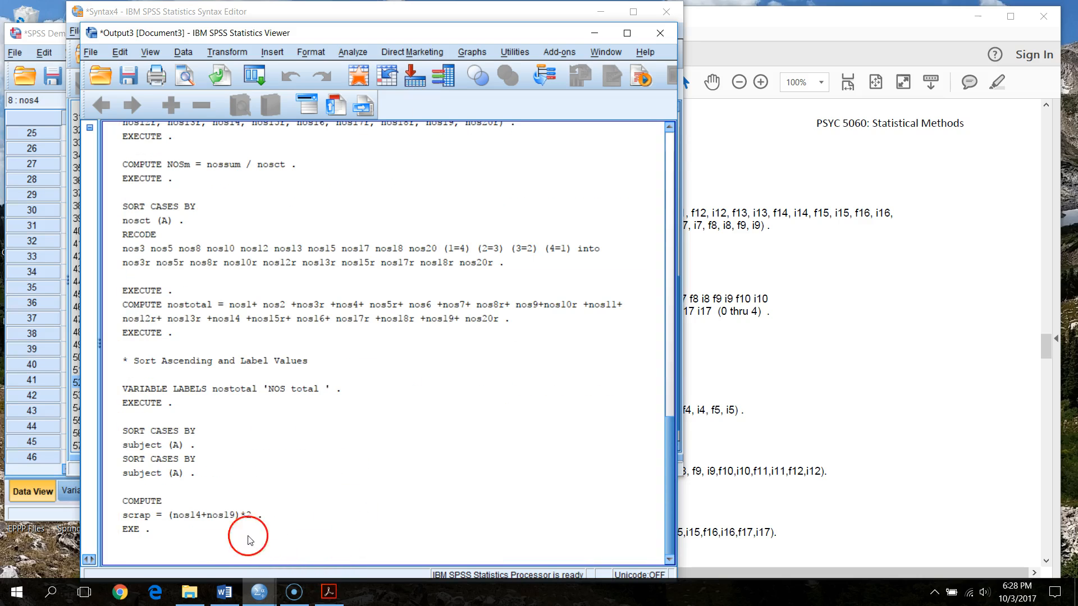
left_click(71, 519)
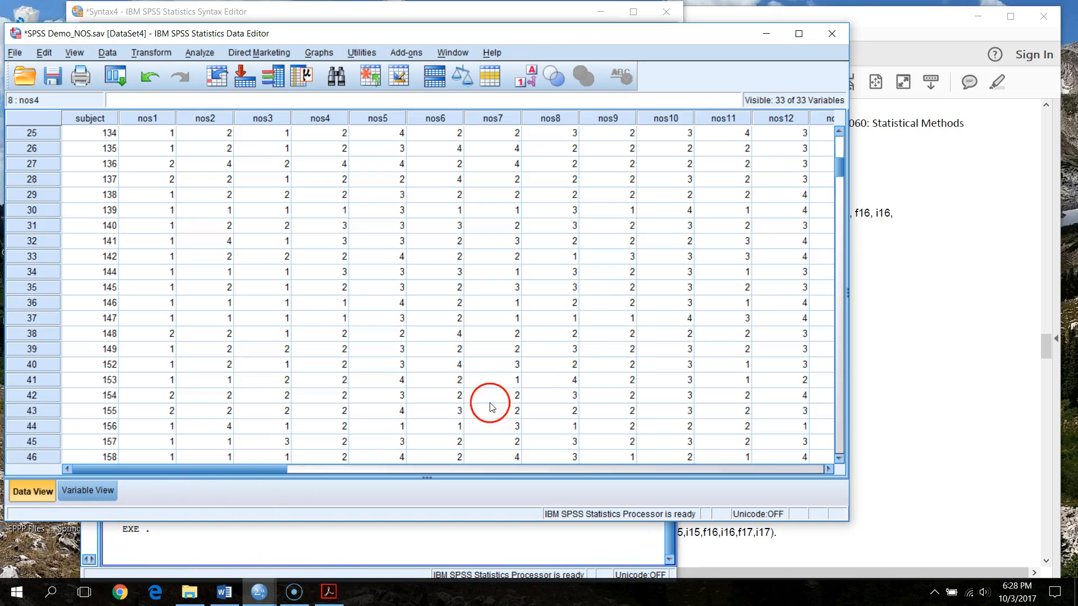
left_click(688, 119)
left_click(689, 132)
key("ctrl+Right")
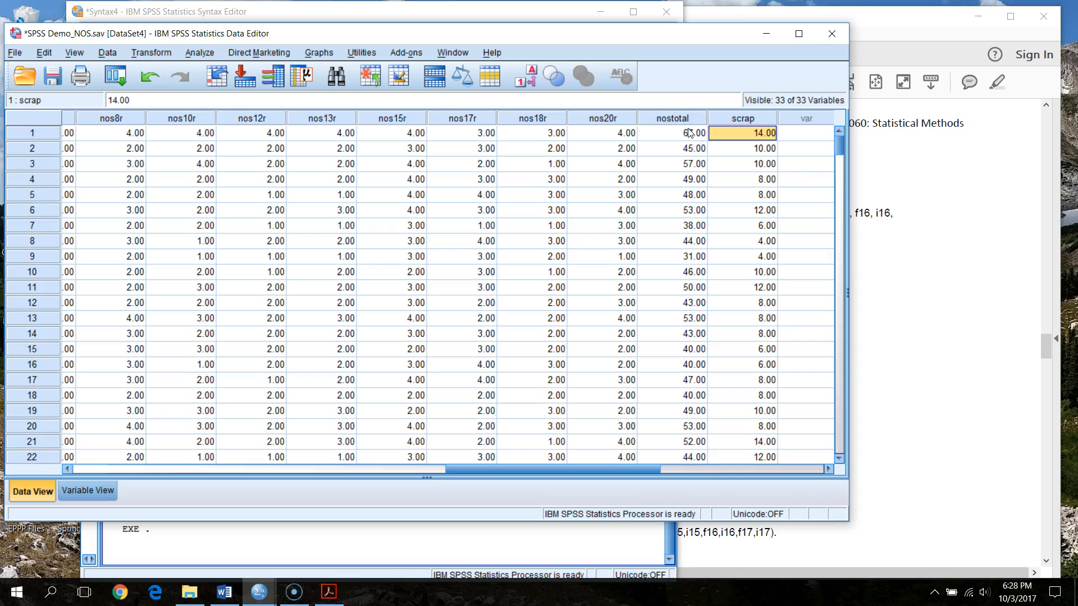
Step: Look over the computed scrap values for the first eight cases
key("Down")
key("Down")
key("Down")
key("Down")
key("Down")
key("Down")
key("Down")
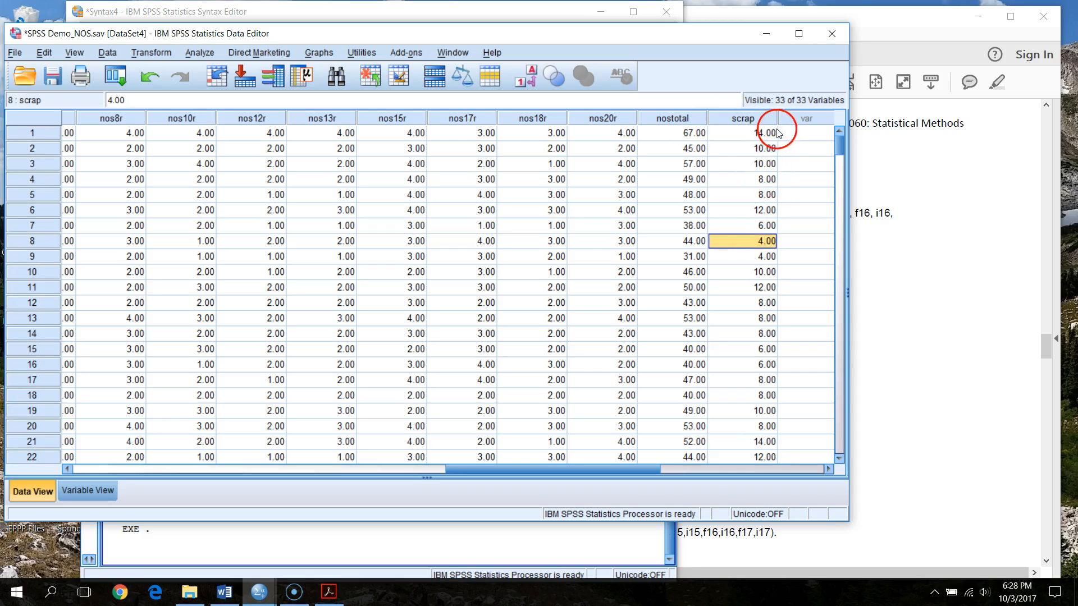
key("Up")
key("Up")
key("Up")
key("Up")
key("Up")
key("Up")
key("Up")
Step: Delete the scrap variable from the Demo_NOS dataset
left_click(758, 120)
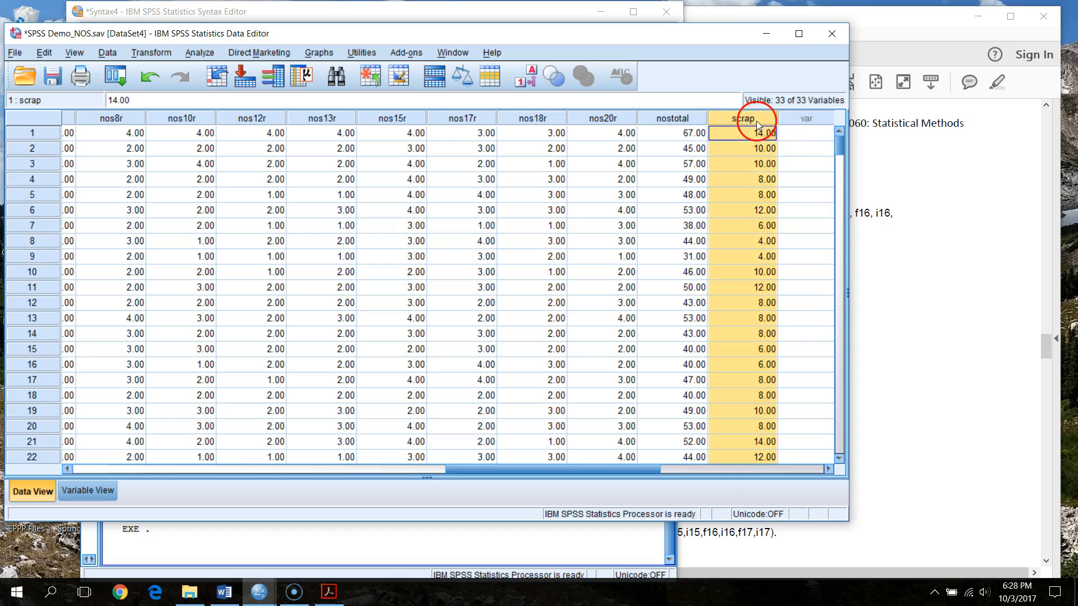
right_click(757, 123)
left_click(793, 182)
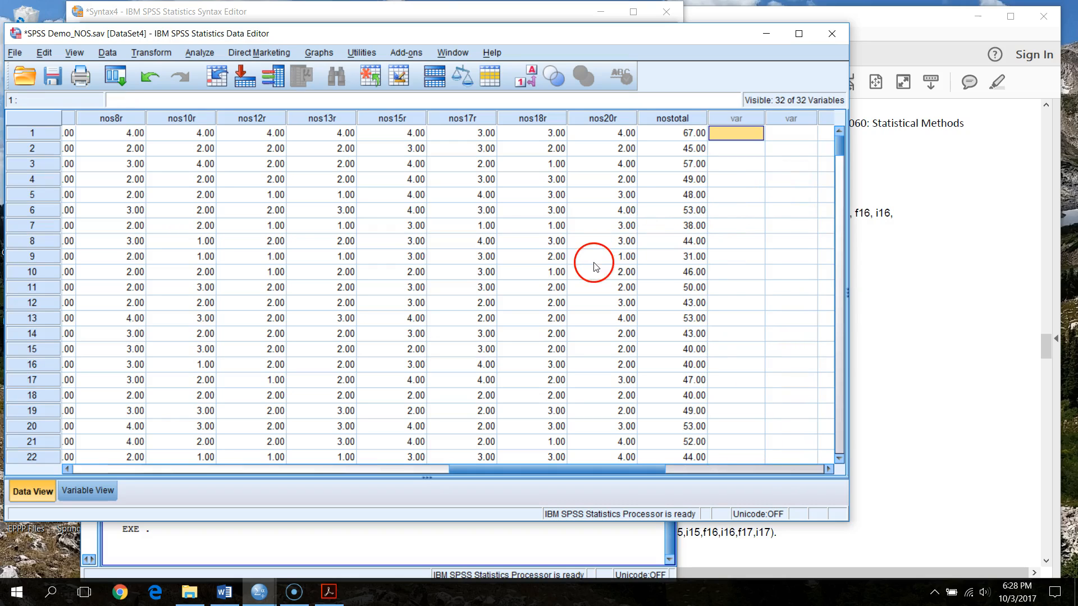
Step: Switch to SPSS Demo.pdf in Acrobat Reader, return to its first page and shift the window slightly aside
left_click(884, 35)
left_click(664, 404)
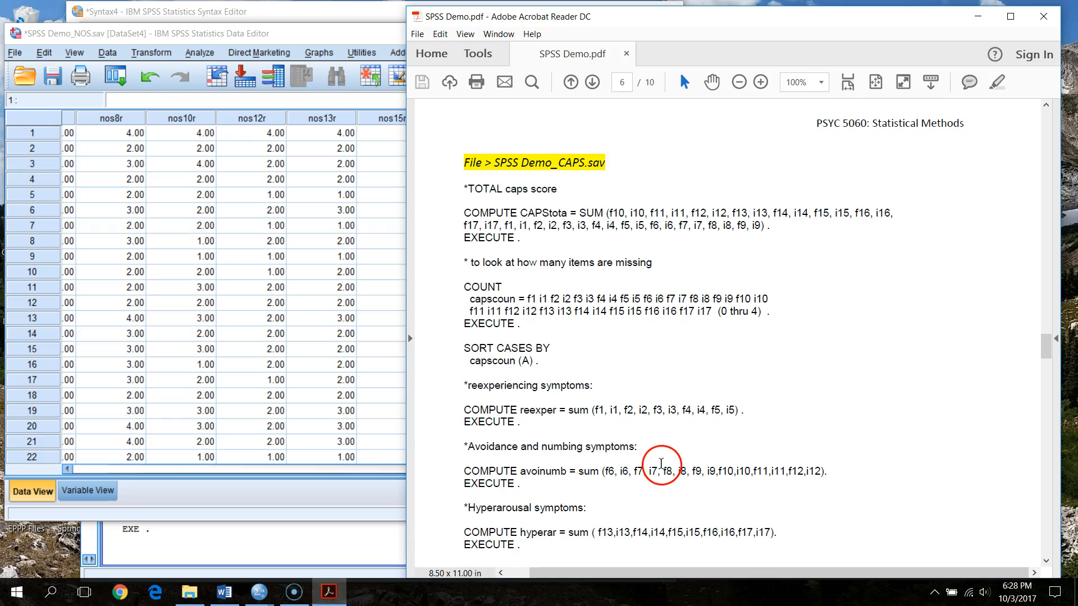
left_click_drag(1046, 347, 1045, 121)
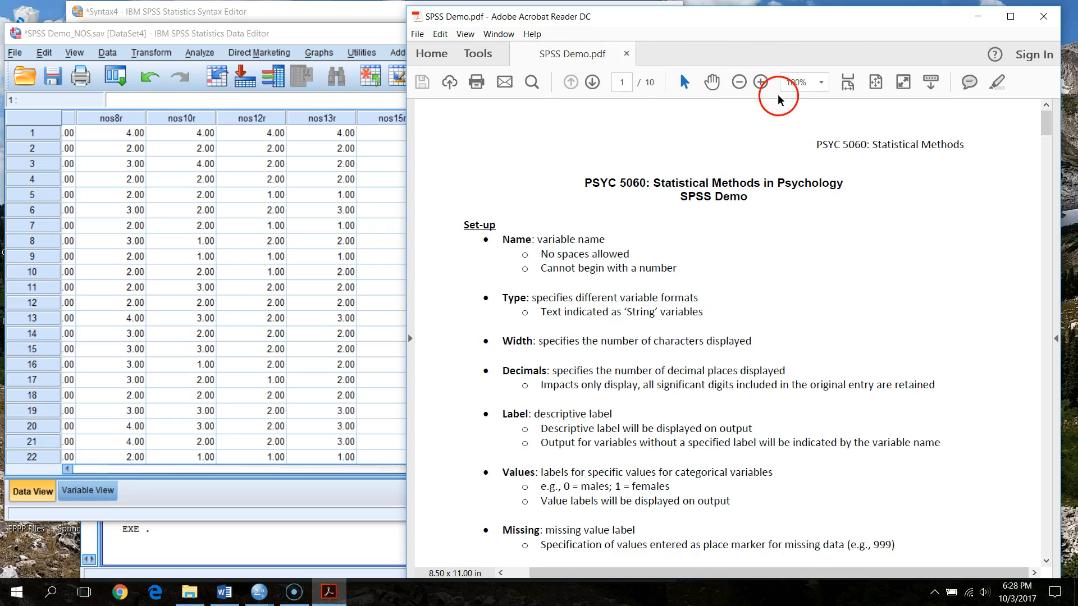
left_click_drag(813, 20, 835, 18)
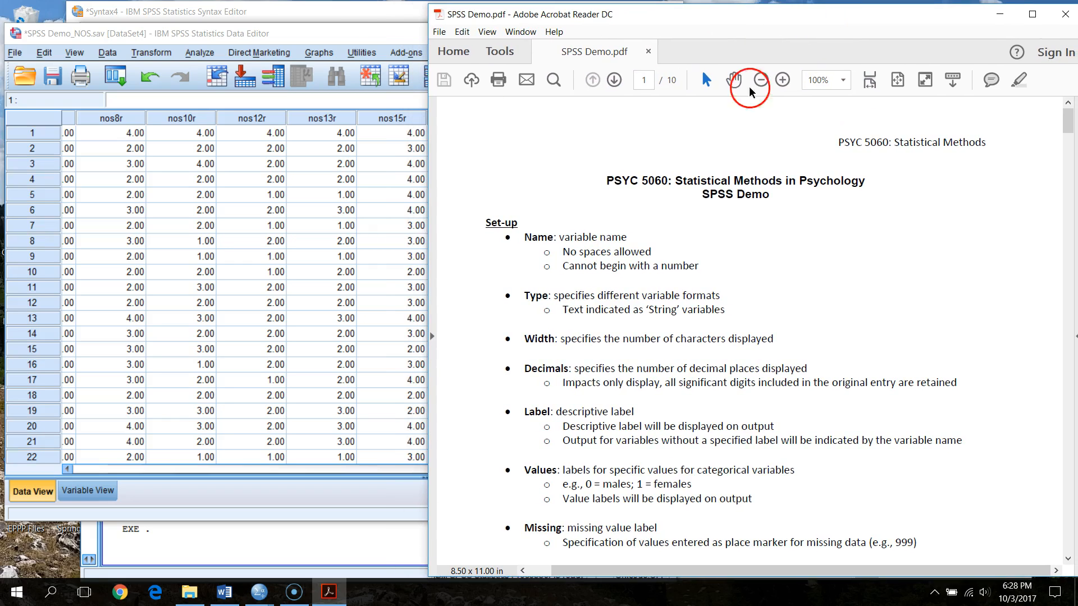
Step: Minimize the Demo_NOS dataset window and view the blank Tracking Form_Questionnaire Prorating table in Word
left_click(359, 37)
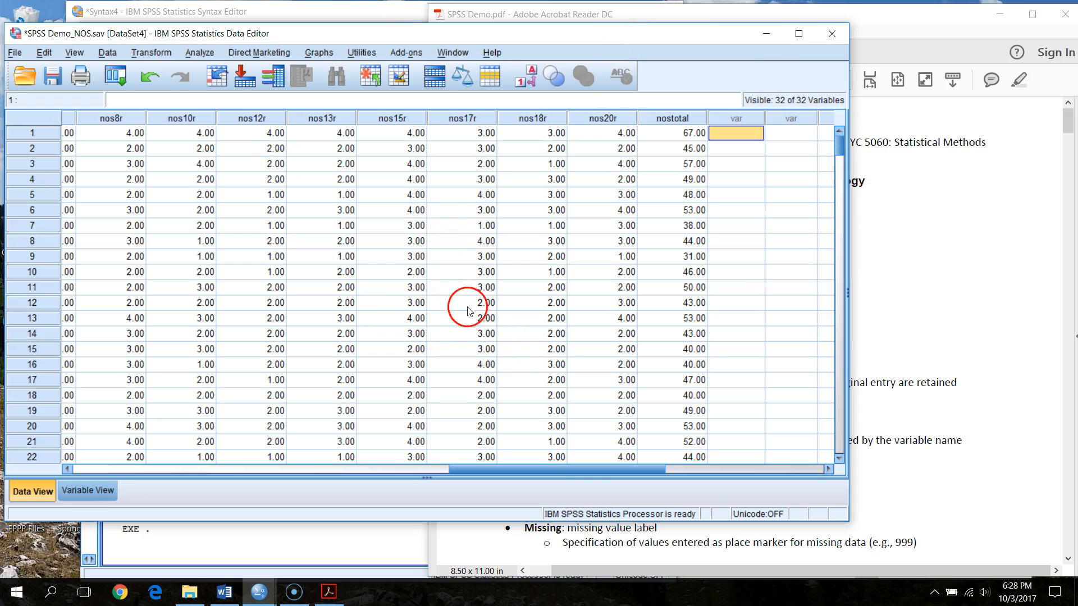
left_click(766, 33)
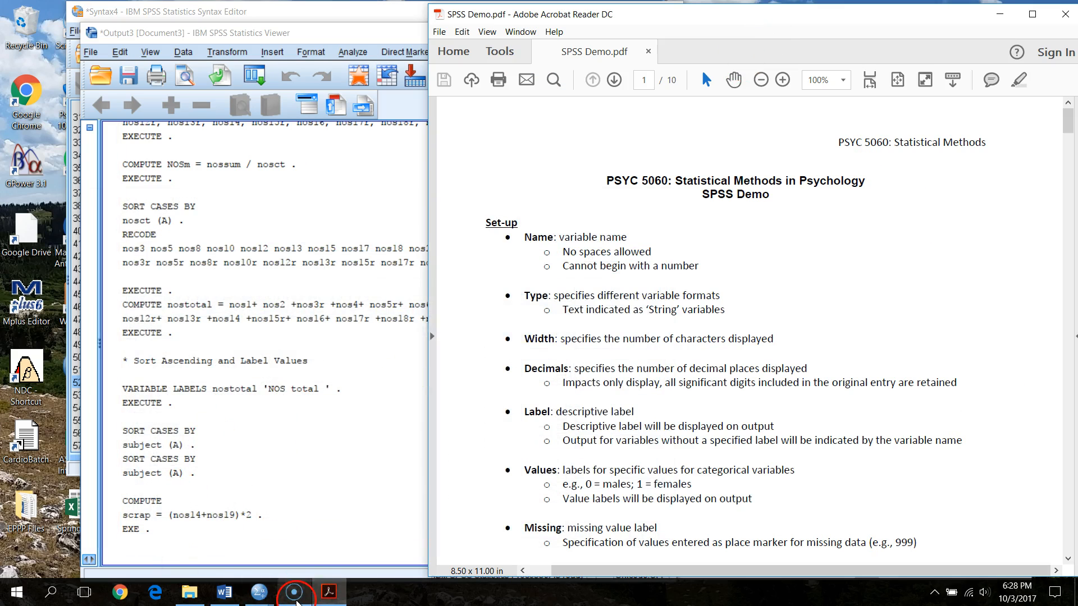
left_click(224, 592)
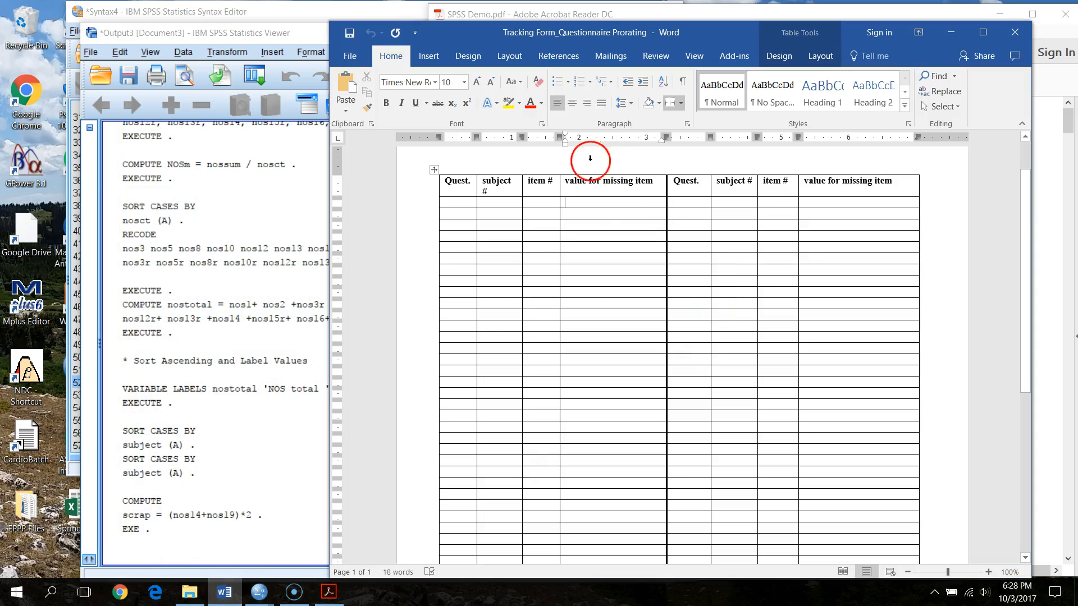
left_click_drag(1022, 335, 1022, 239)
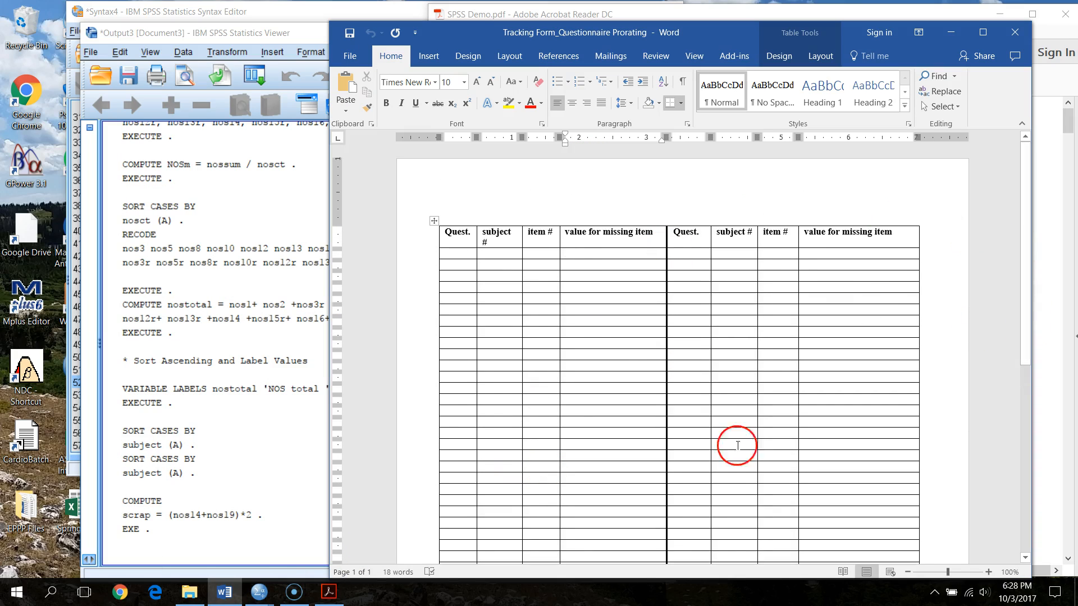
left_click(633, 362)
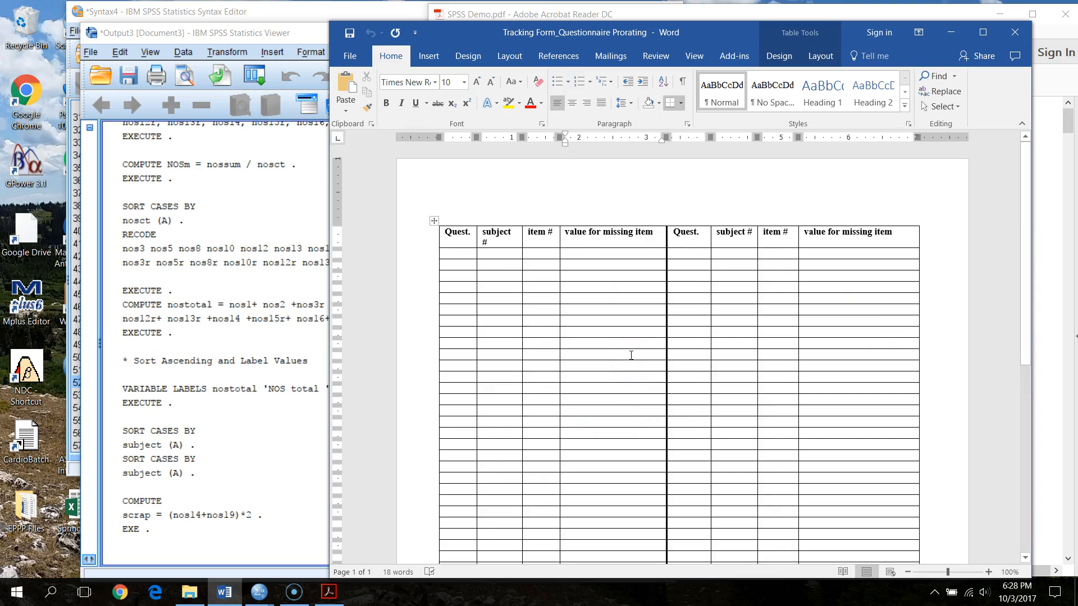